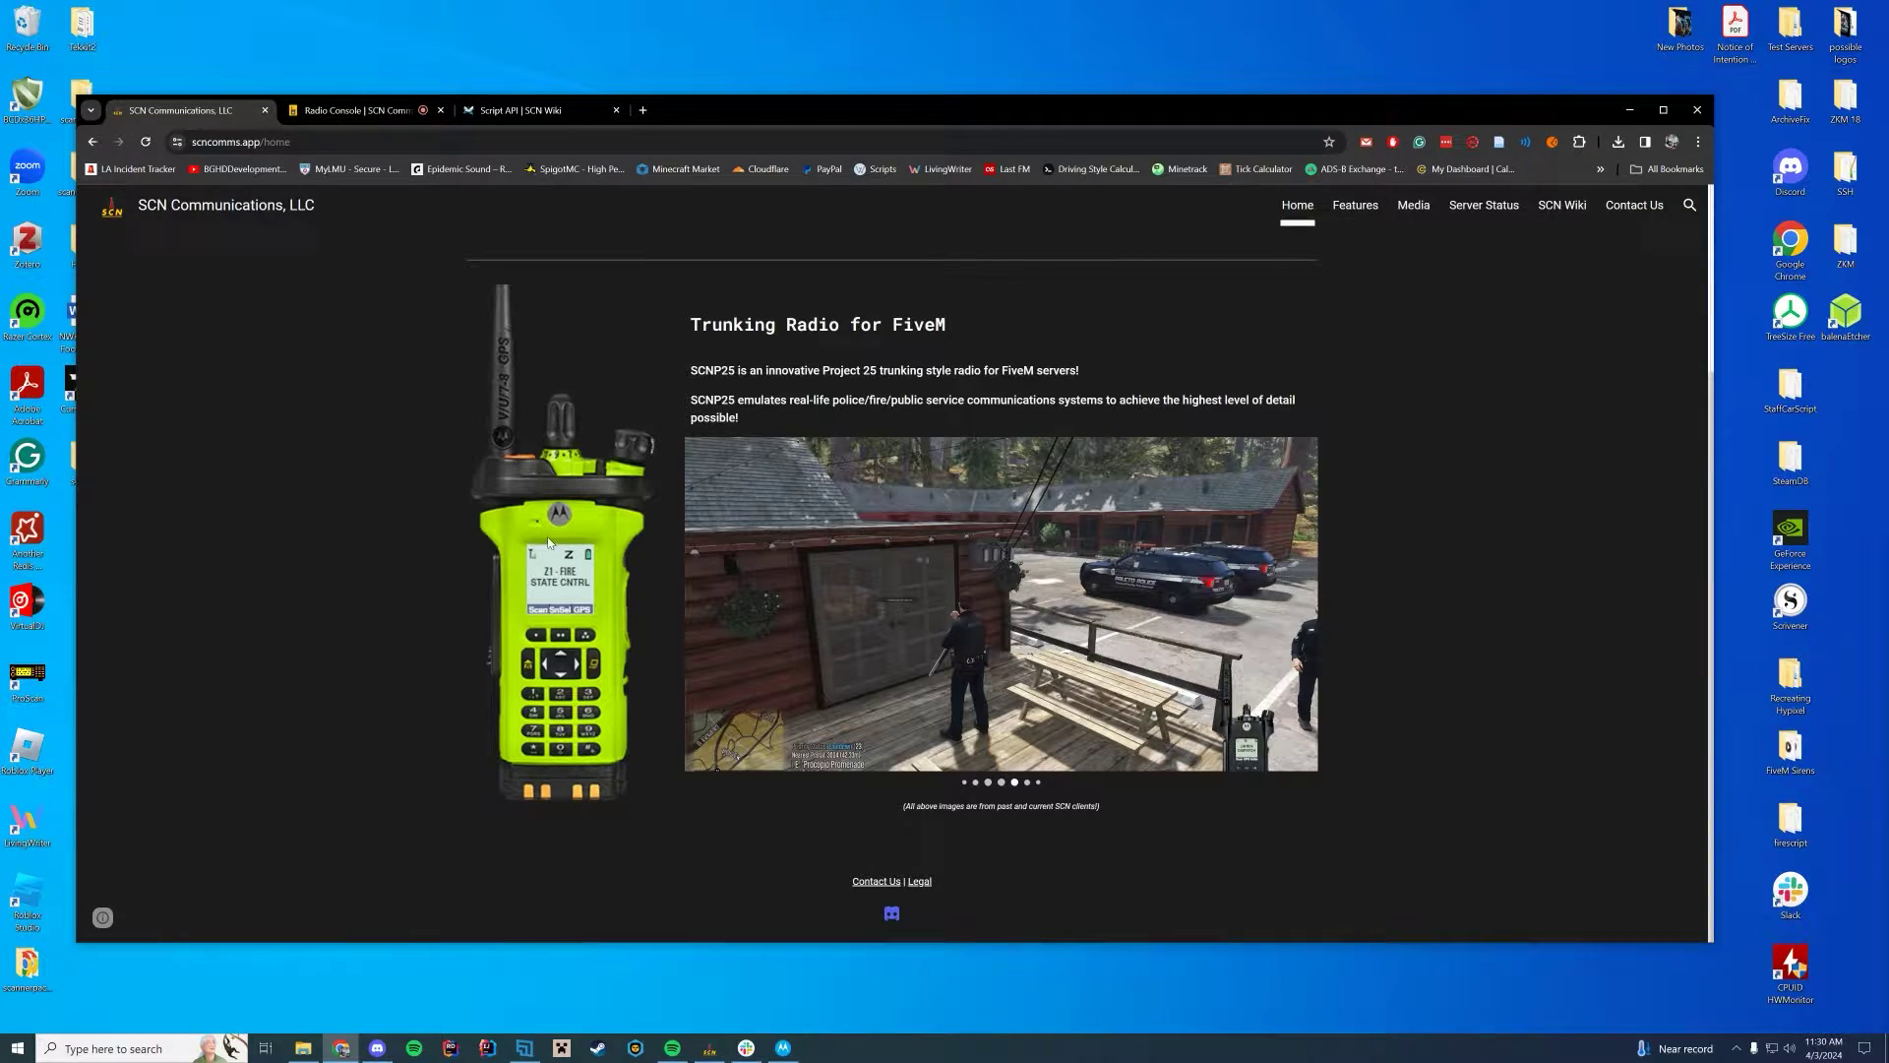
# - Open the radio console and look through its Interop, Other, Law and Fire channel groups
pyautogui.click(354, 110)
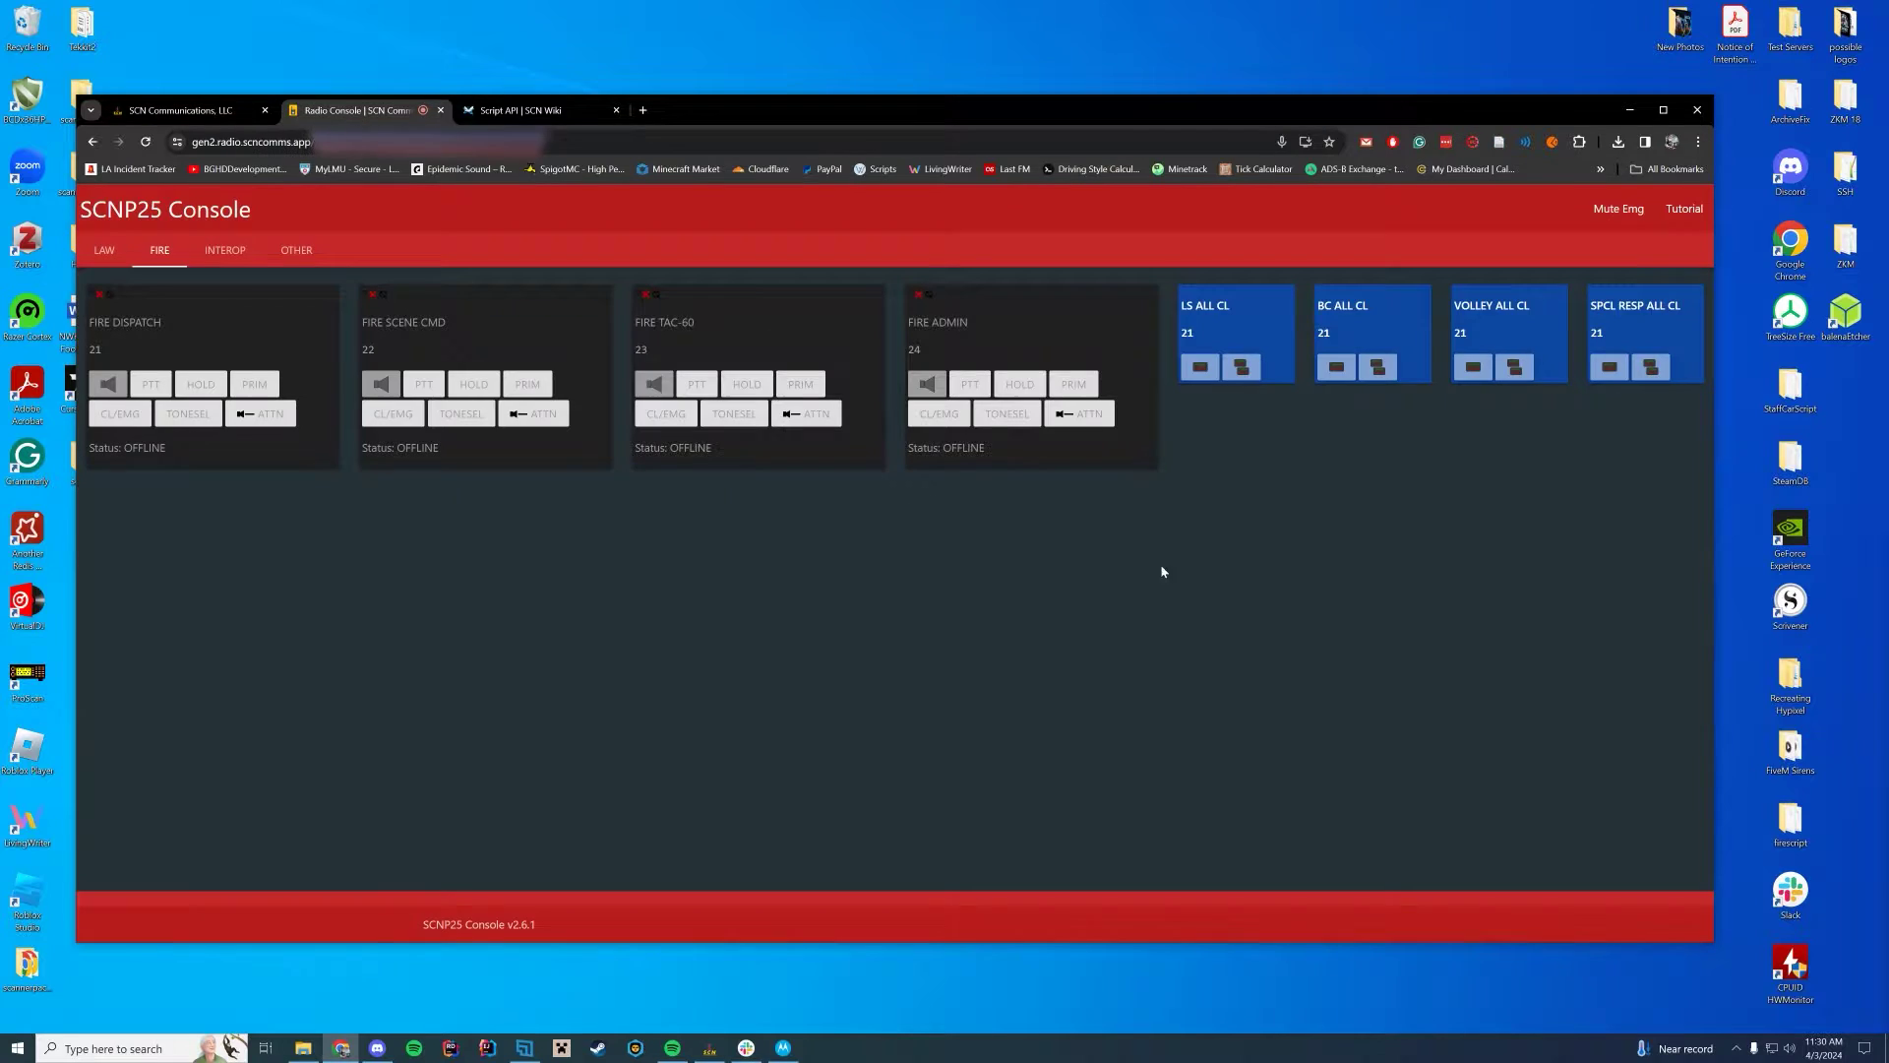
pyautogui.click(224, 250)
pyautogui.click(295, 251)
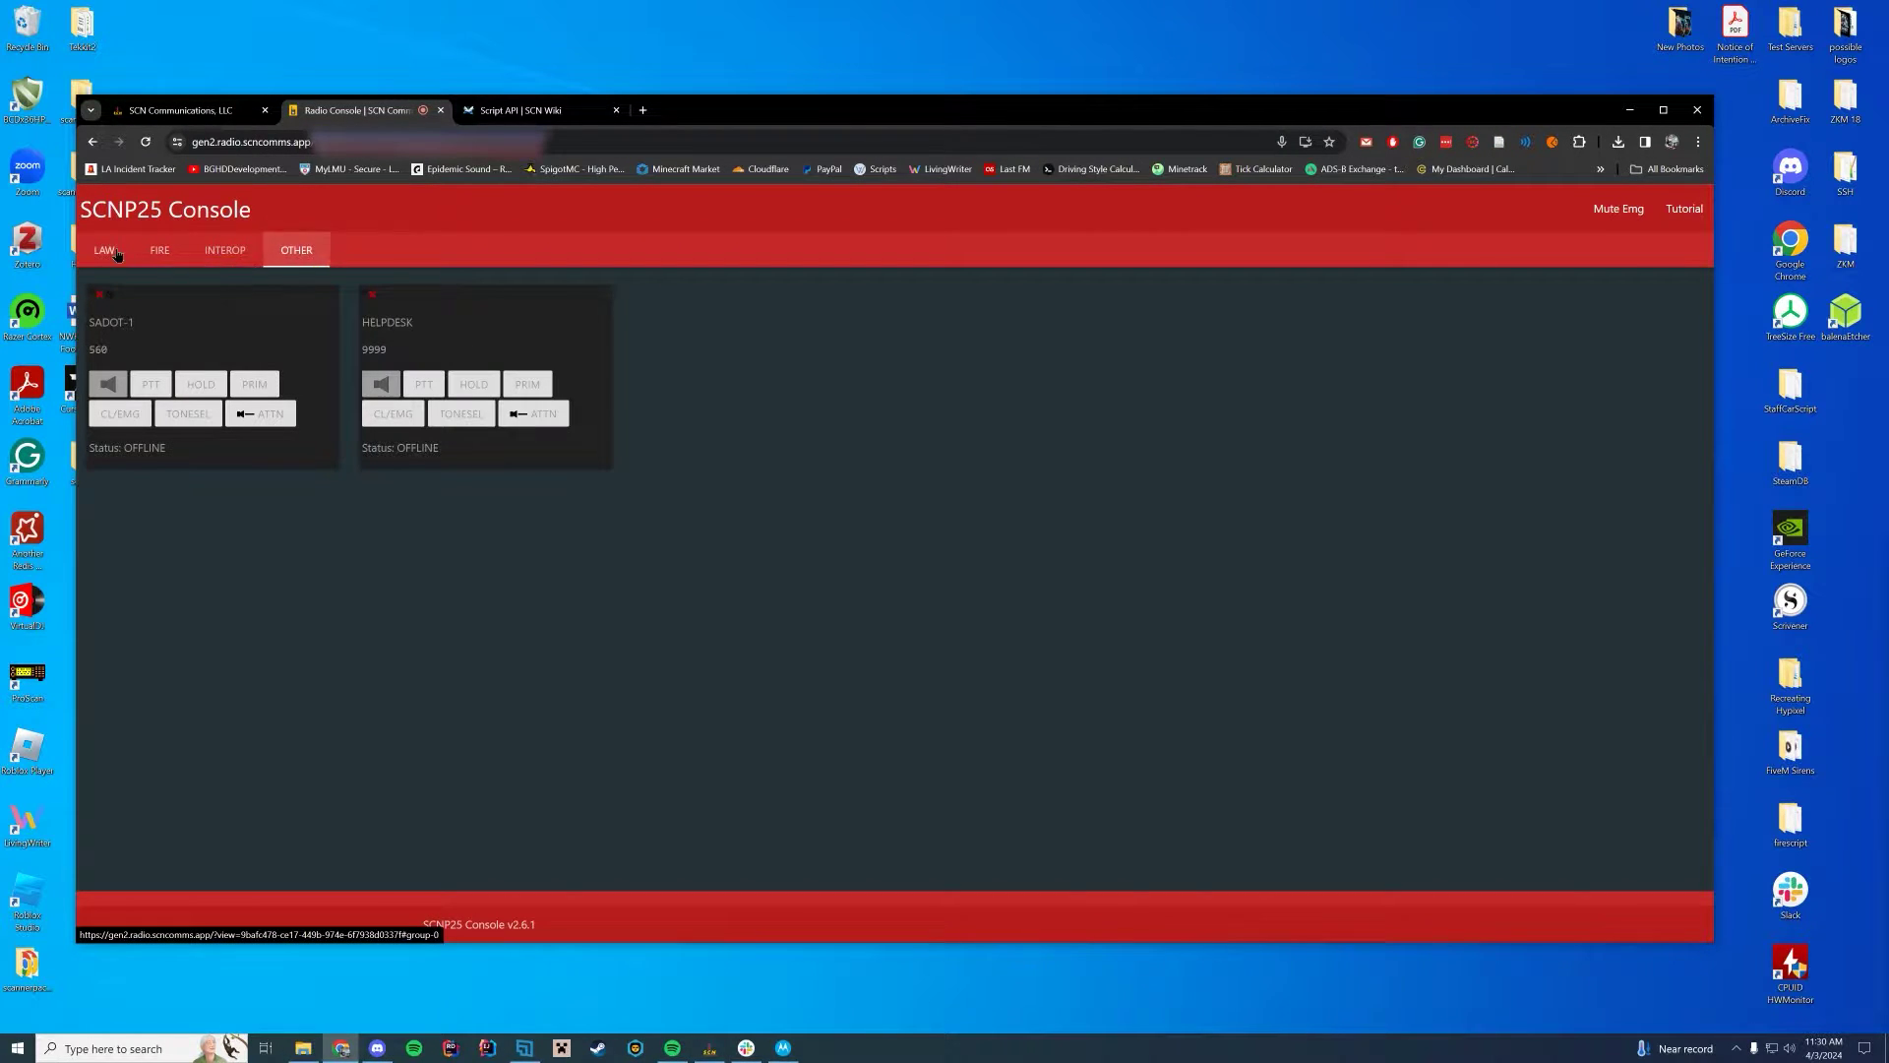
pyautogui.click(110, 252)
pyautogui.click(136, 254)
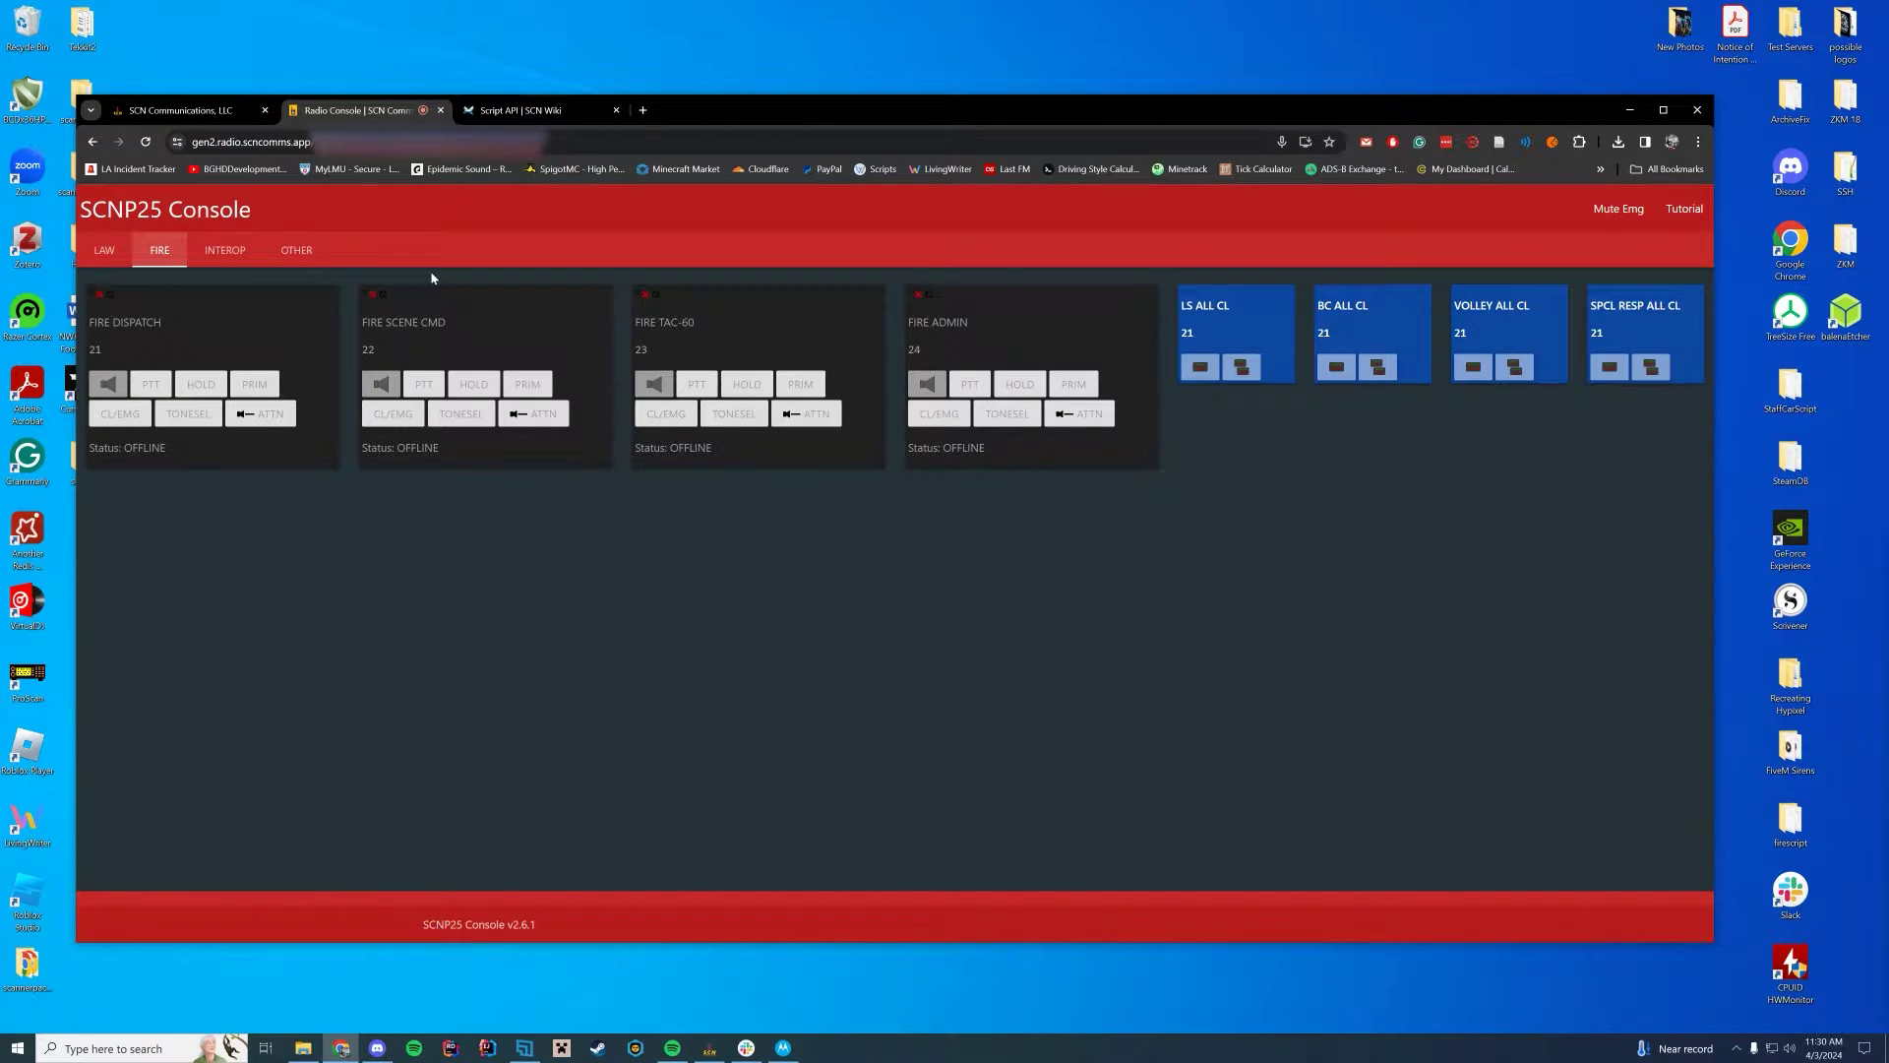
# - Bring the LAW DISPATCH channel online in the Law group, transmit on it, and take it offline
pyautogui.click(112, 255)
pyautogui.click(111, 385)
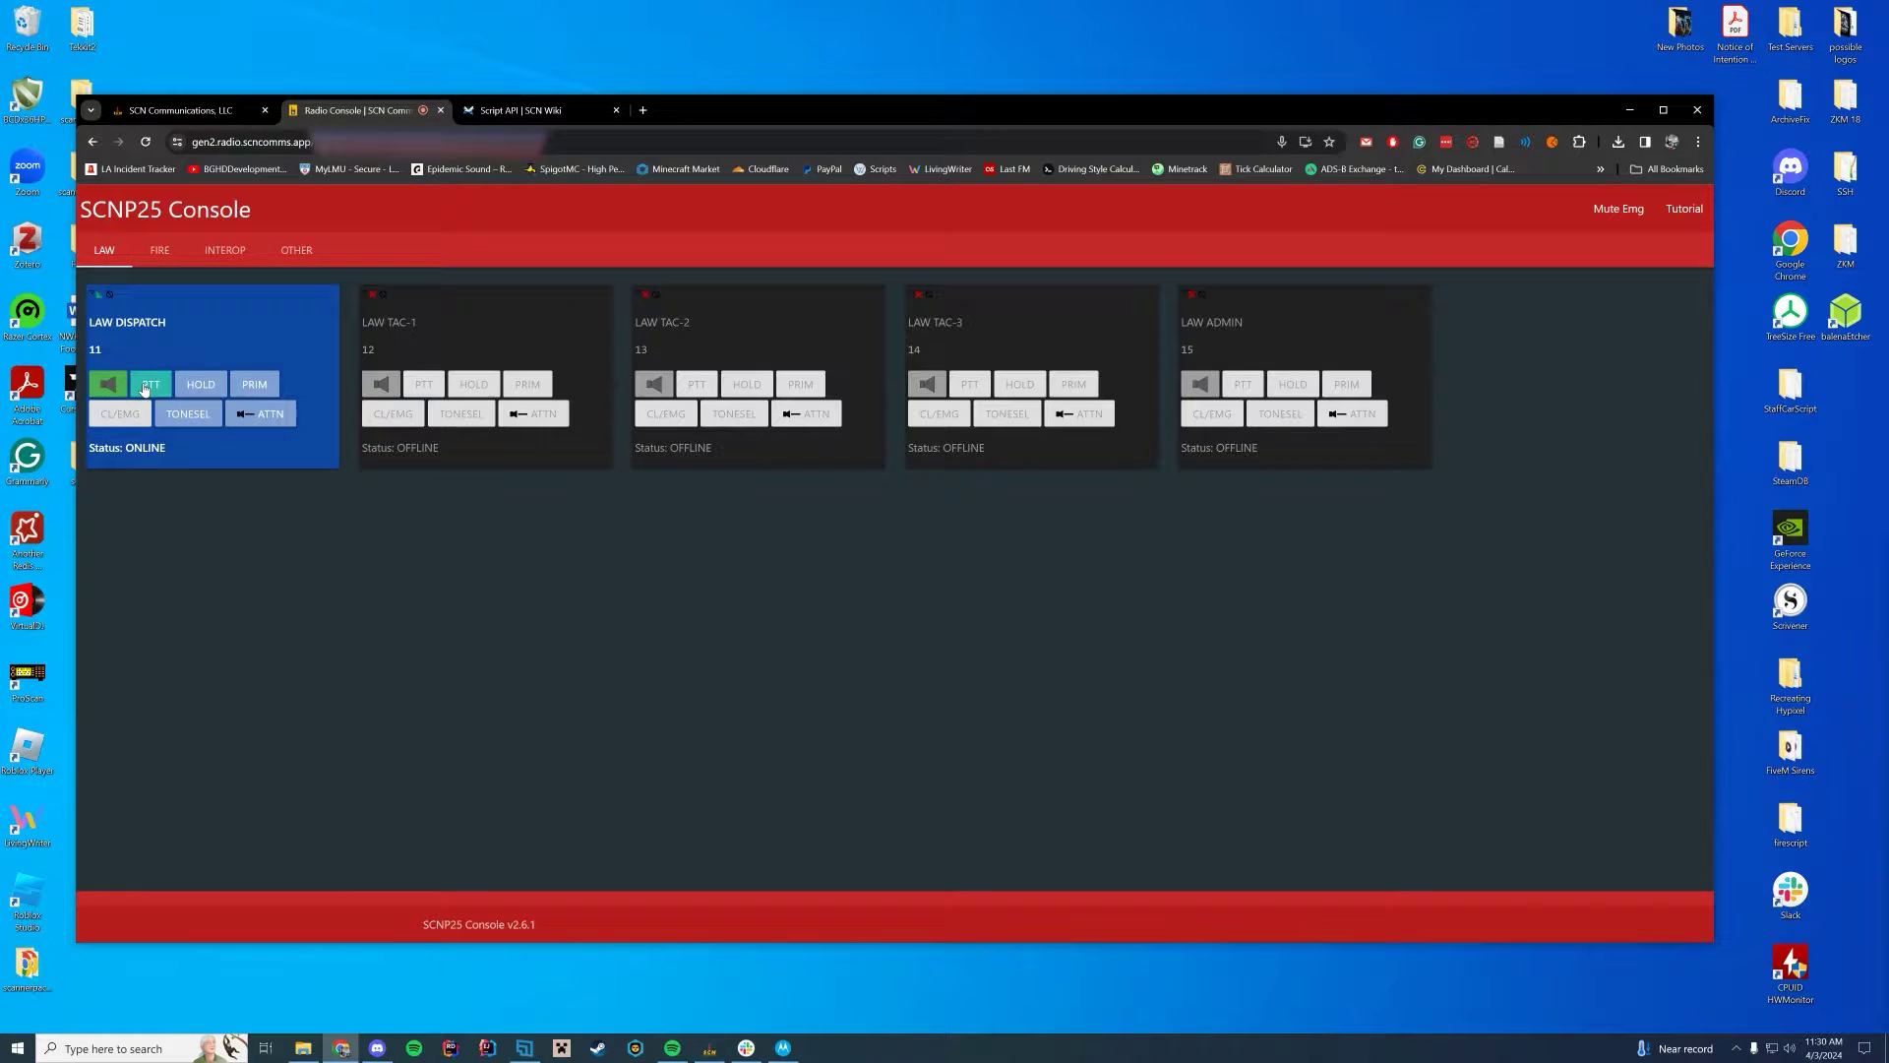
pyautogui.click(147, 386)
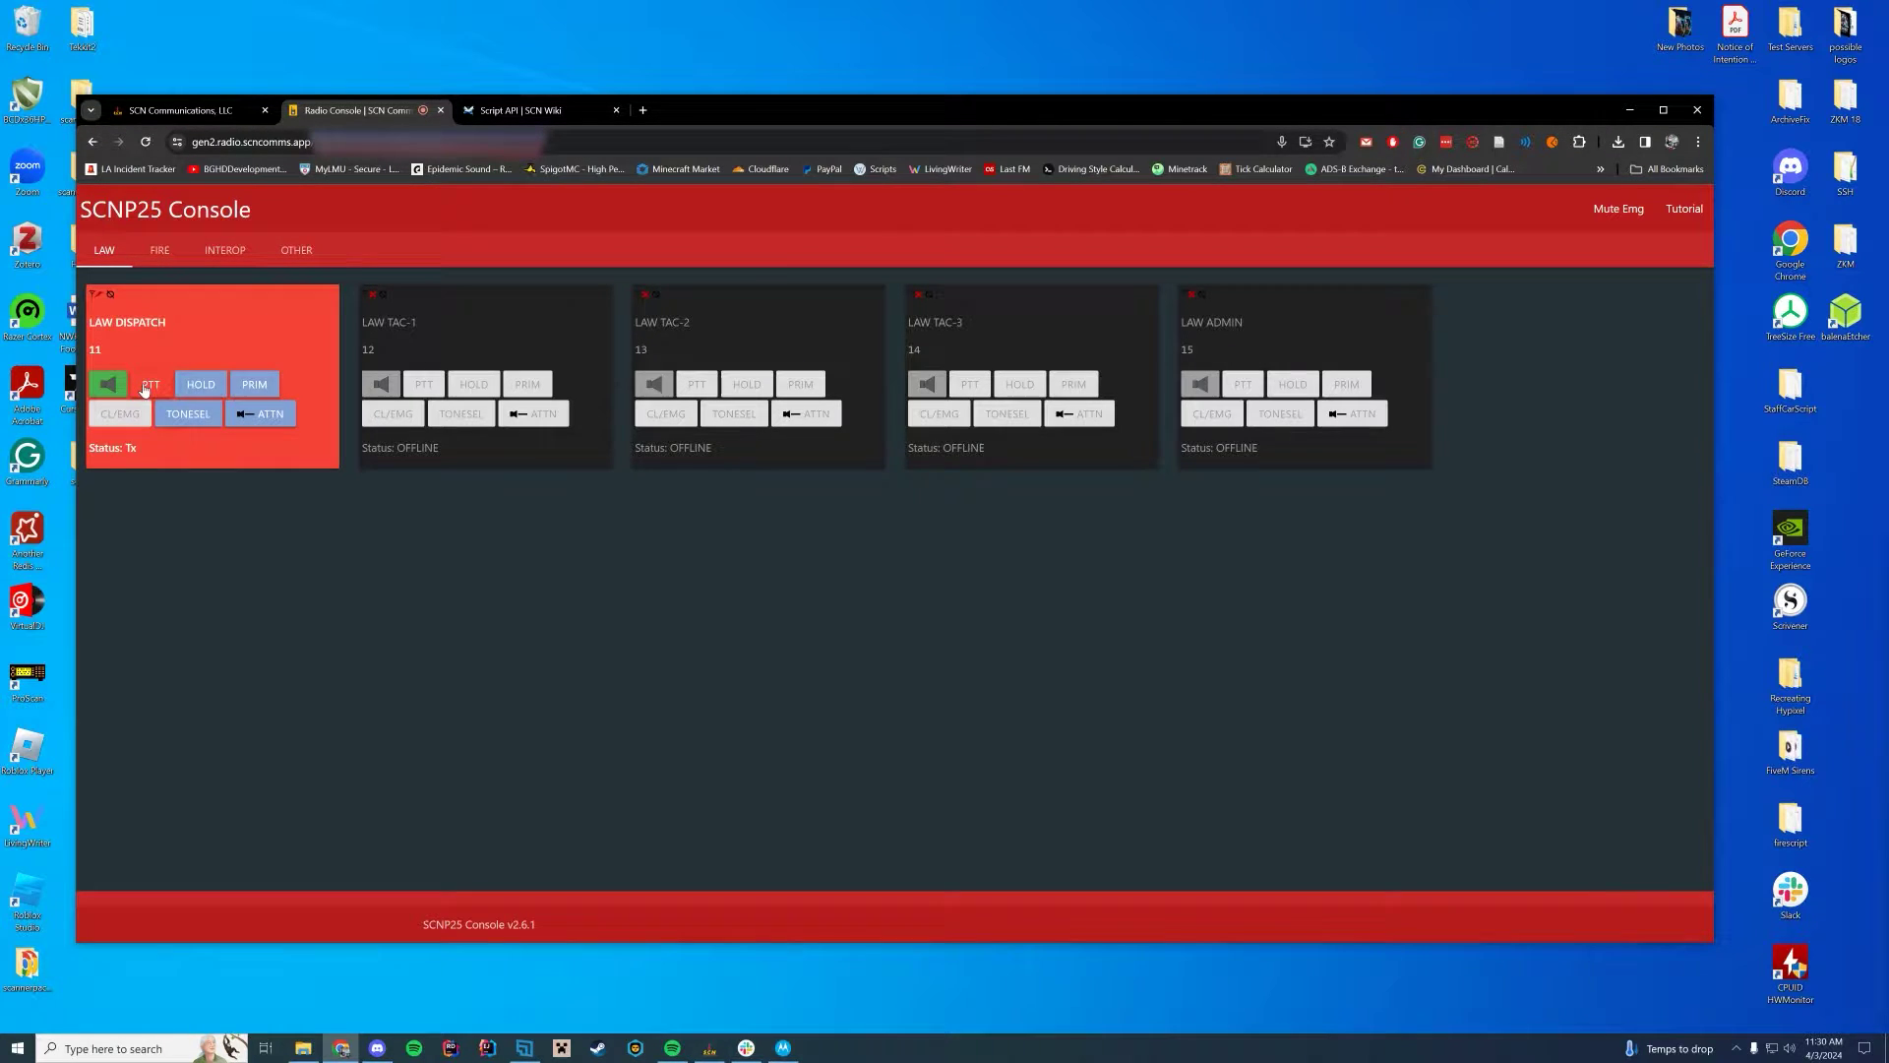
pyautogui.click(108, 384)
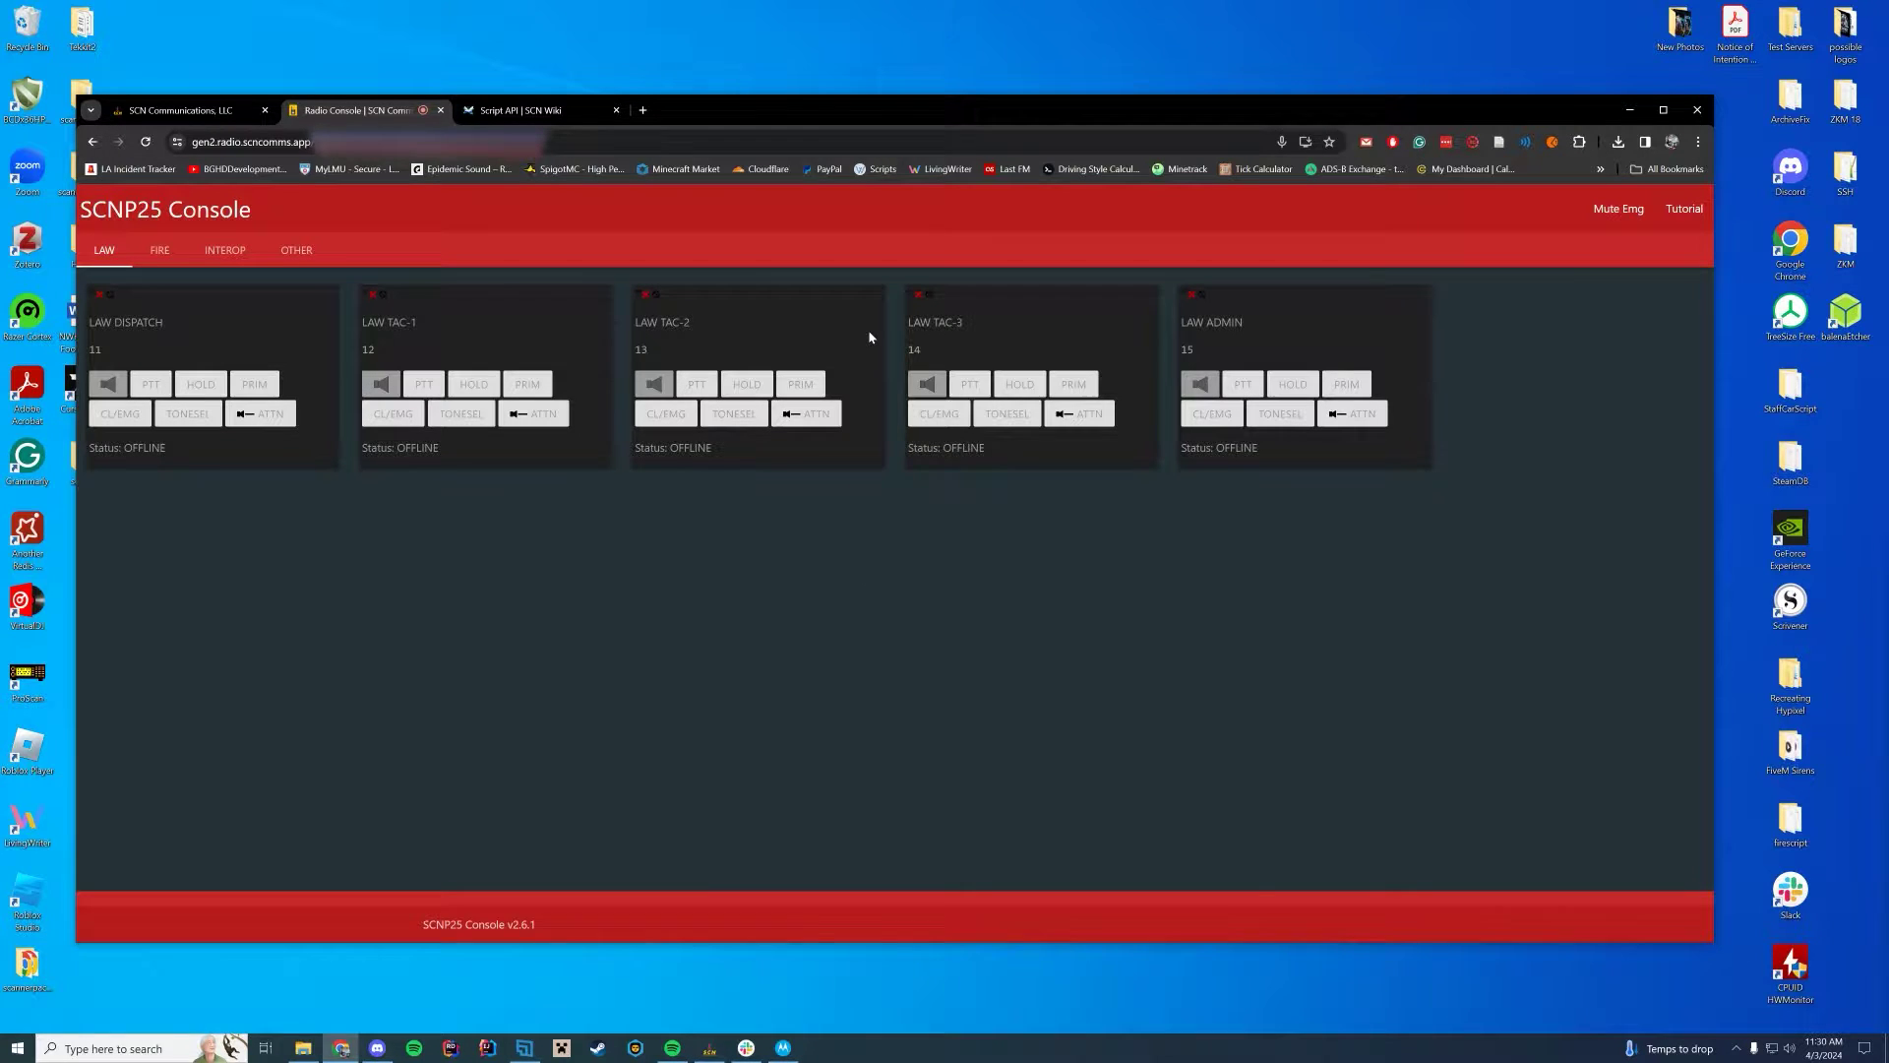
# - View the SCNP25 CPS codeplug program, and return to the beginning of the SCN Communications home page
pyautogui.click(234, 114)
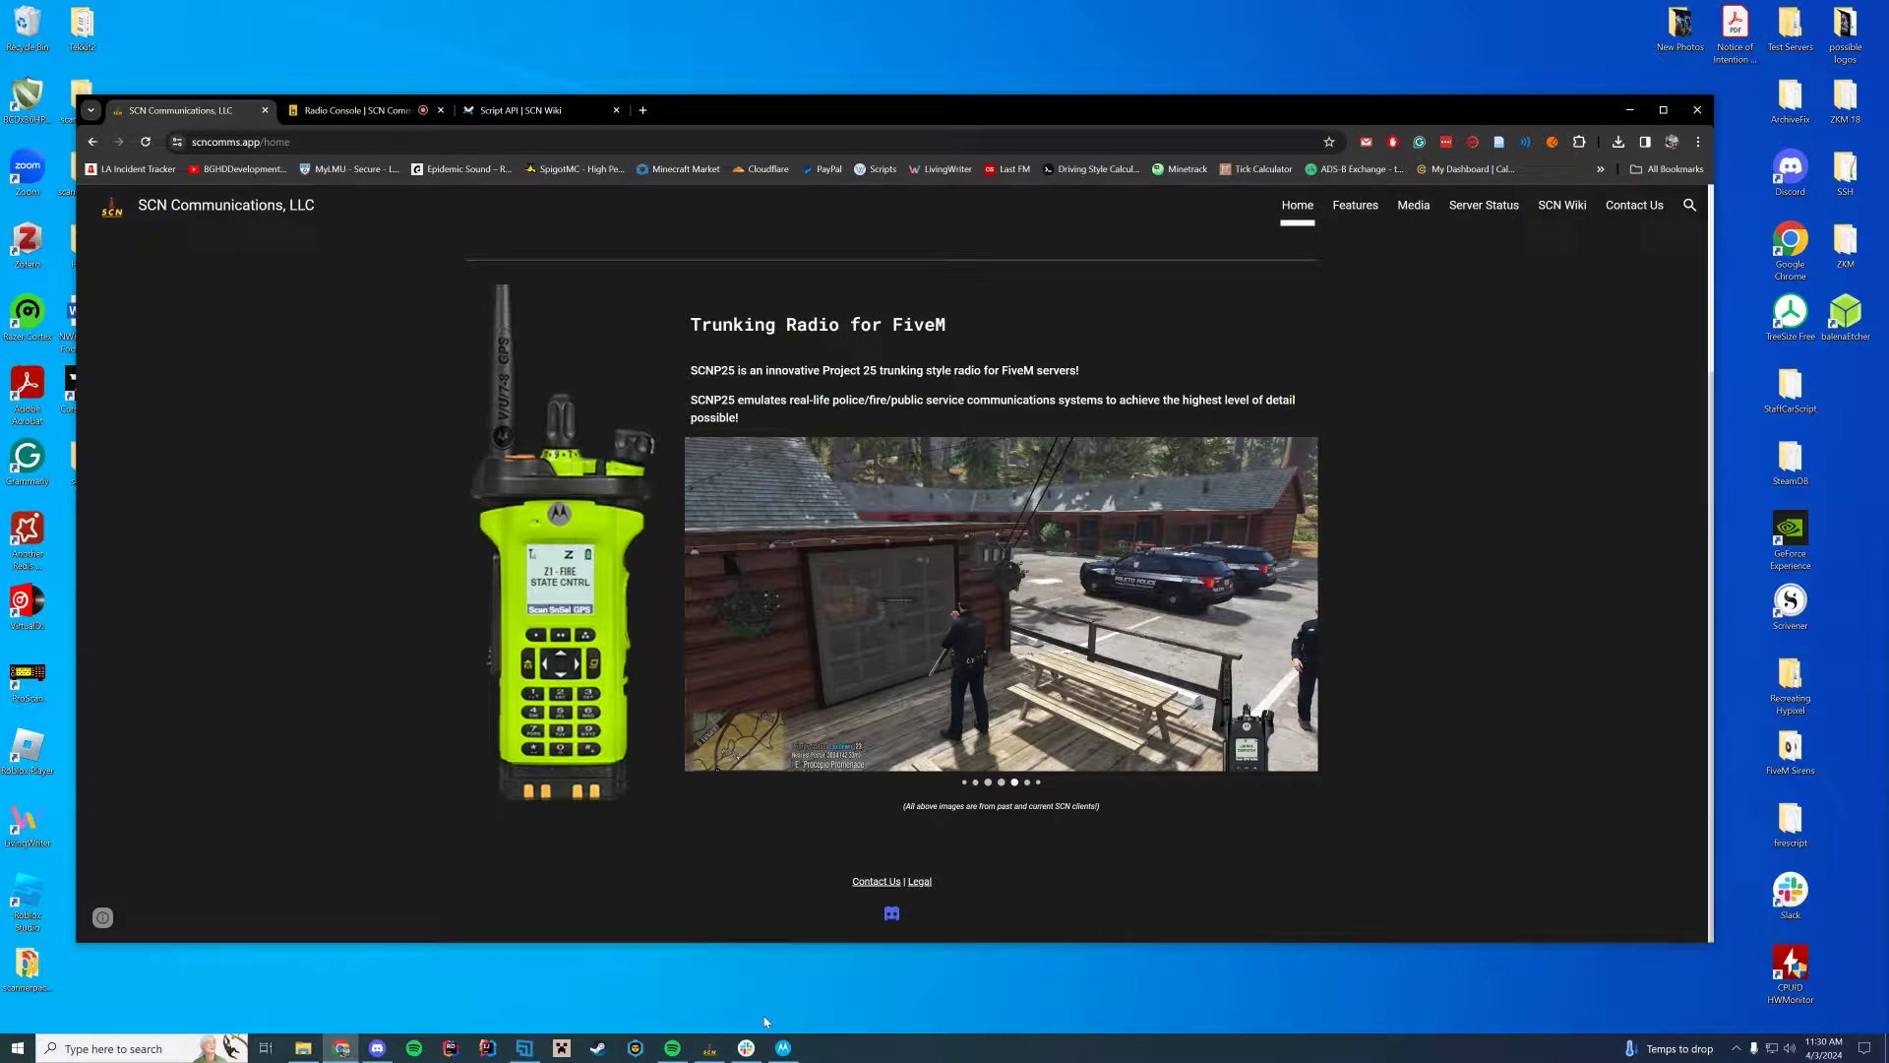
pyautogui.click(709, 1048)
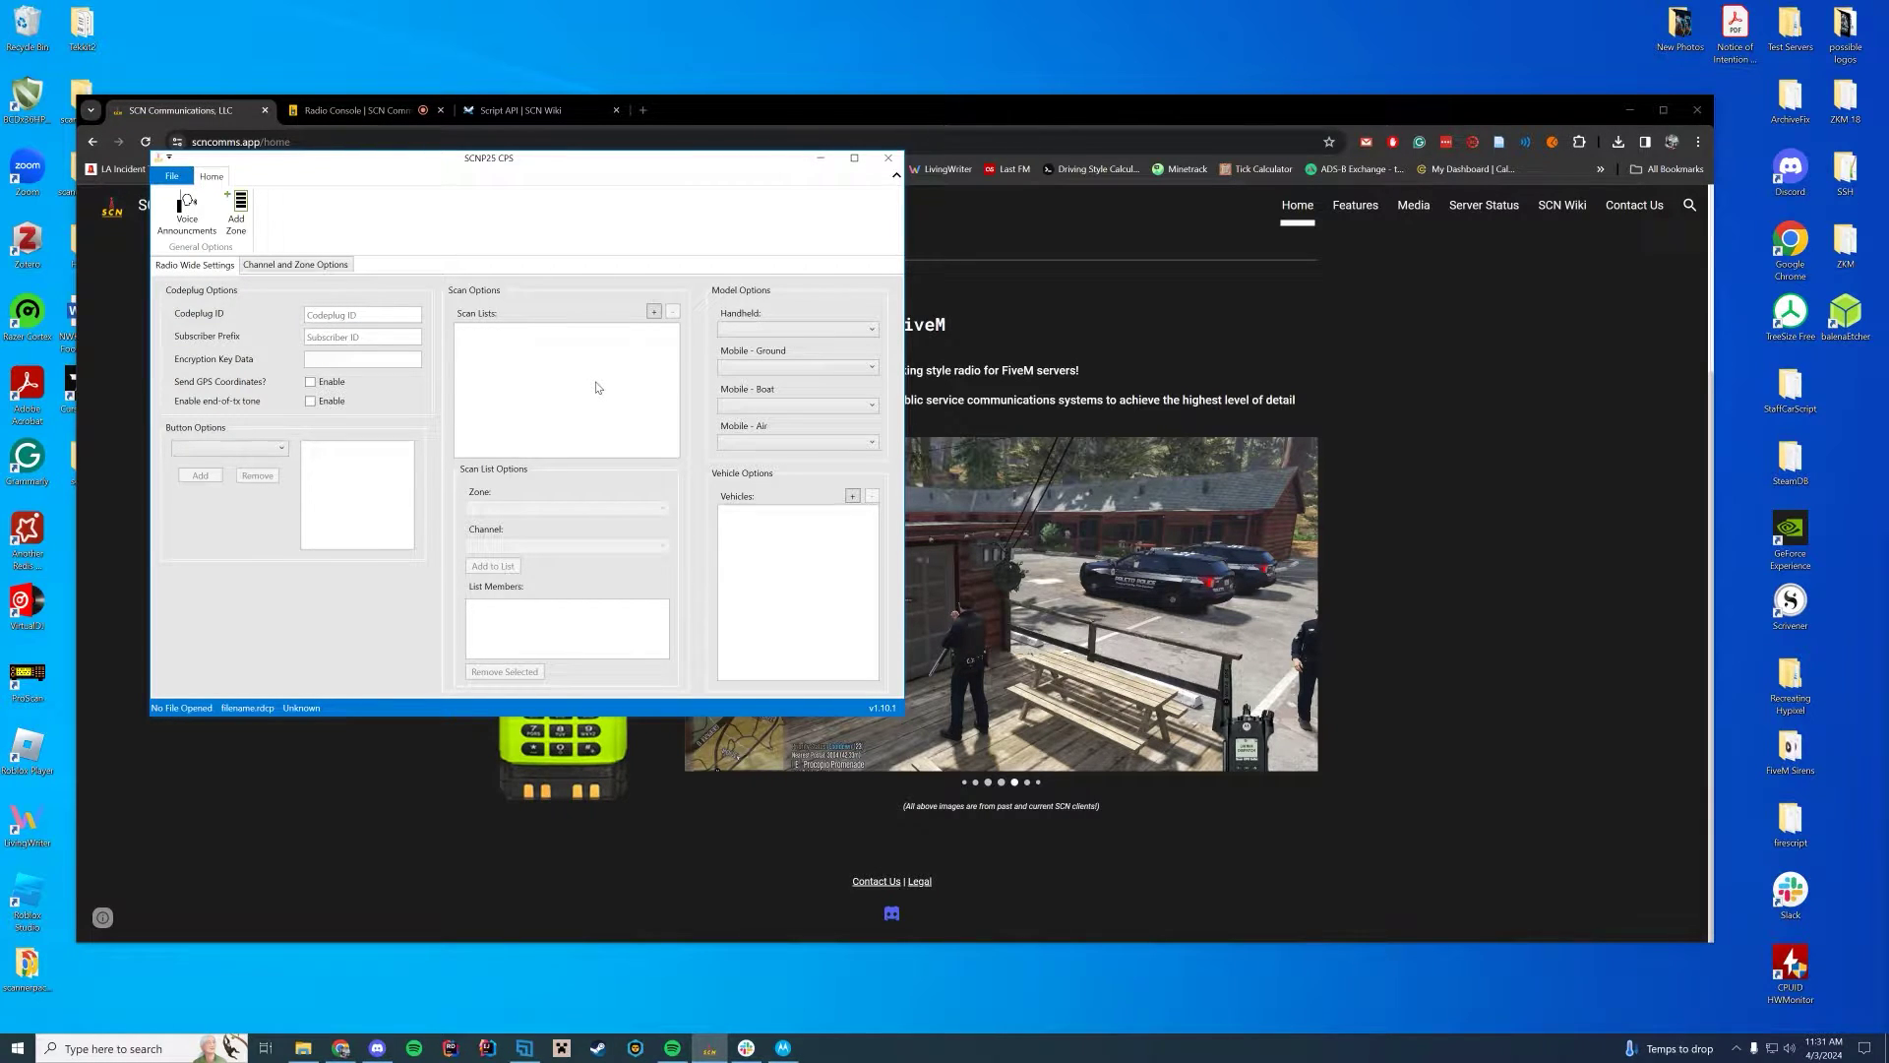
pyautogui.click(1516, 393)
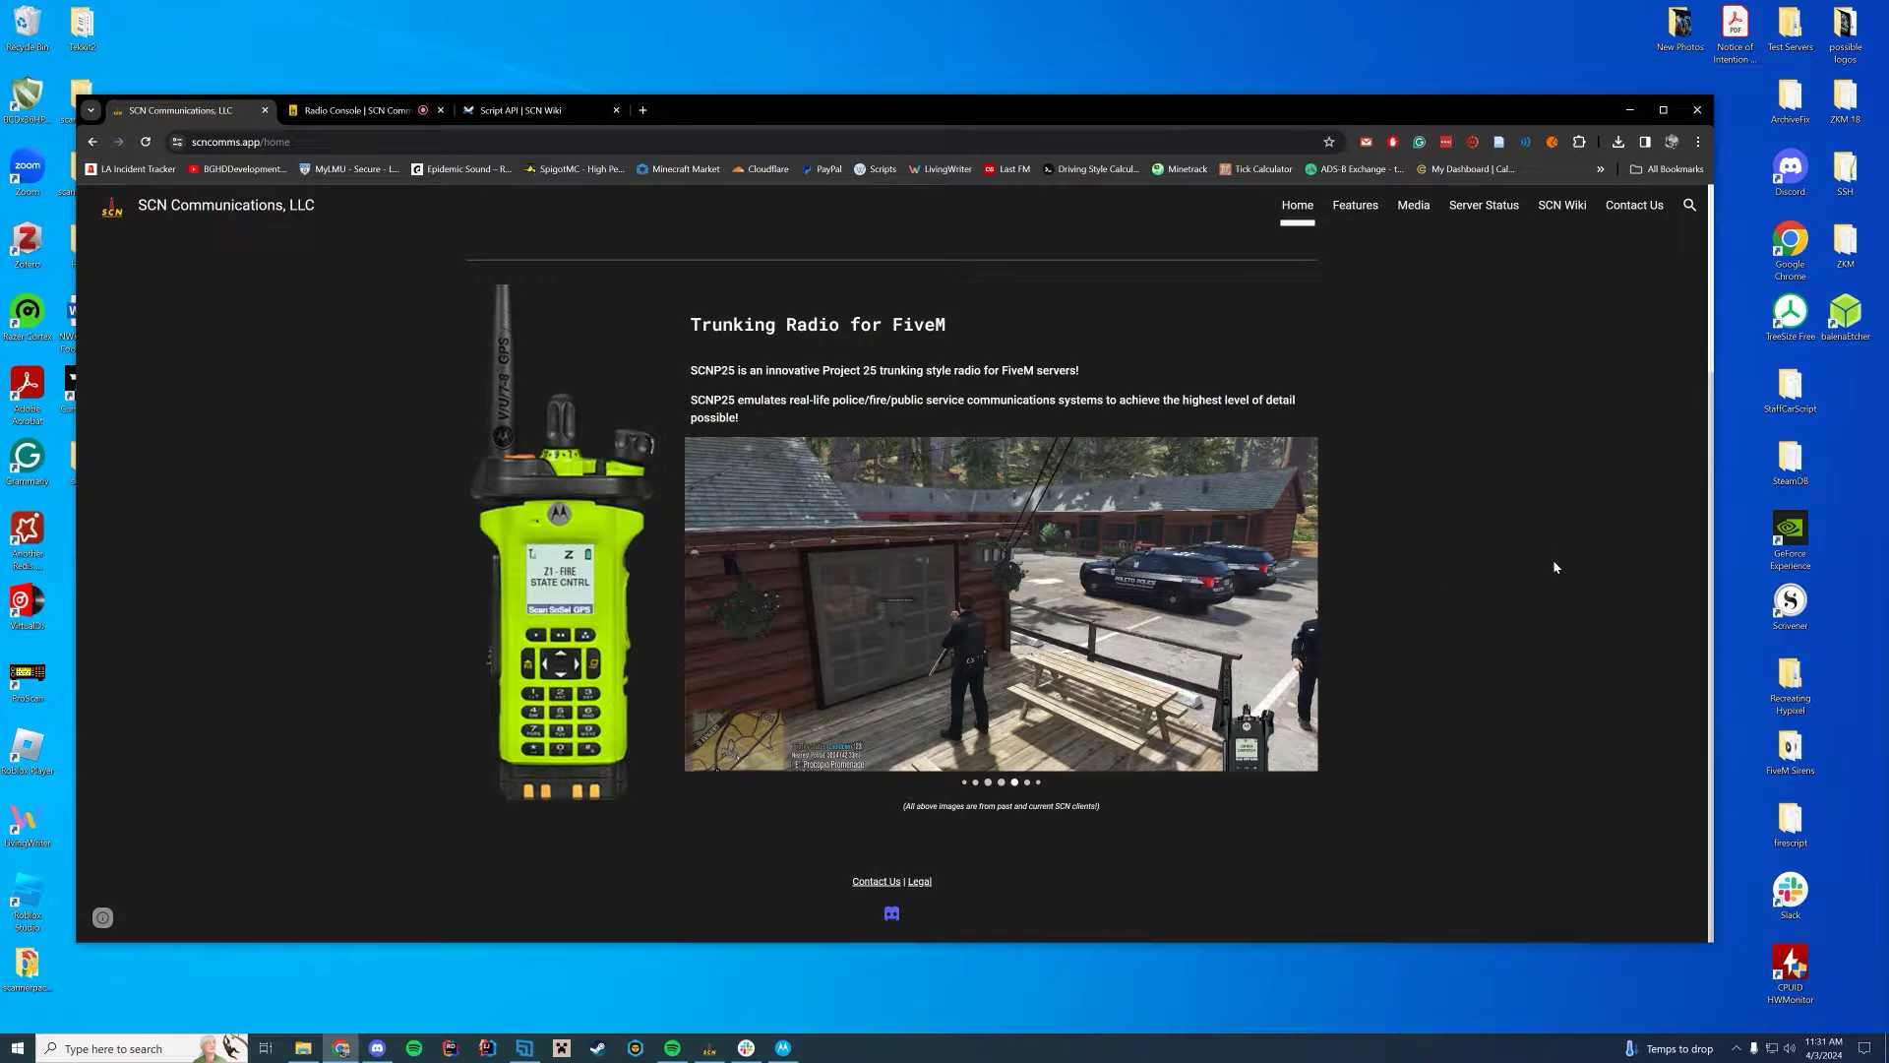
pyautogui.scroll(3, 1555, 567)
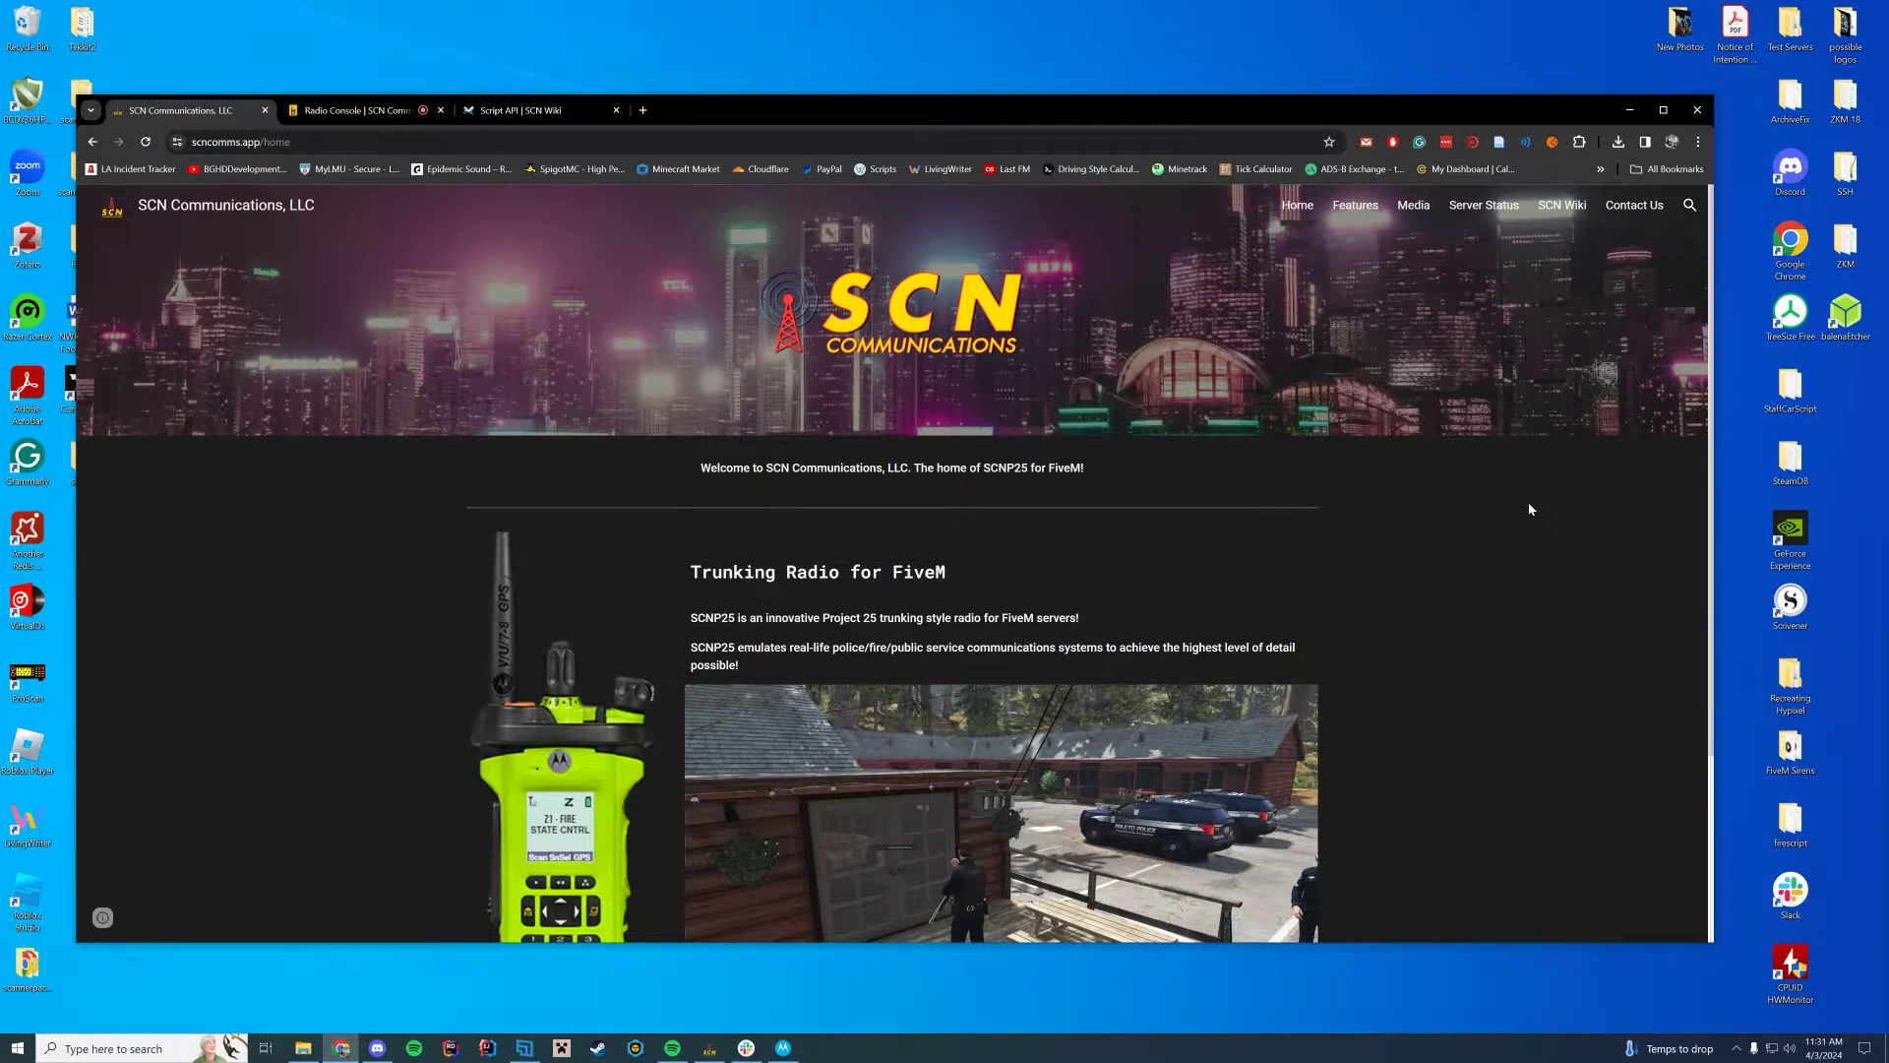
# - Switch to File Explorer and view the server's [radio] resource folder and the voiceannounce folder in server-data
pyautogui.click(303, 1048)
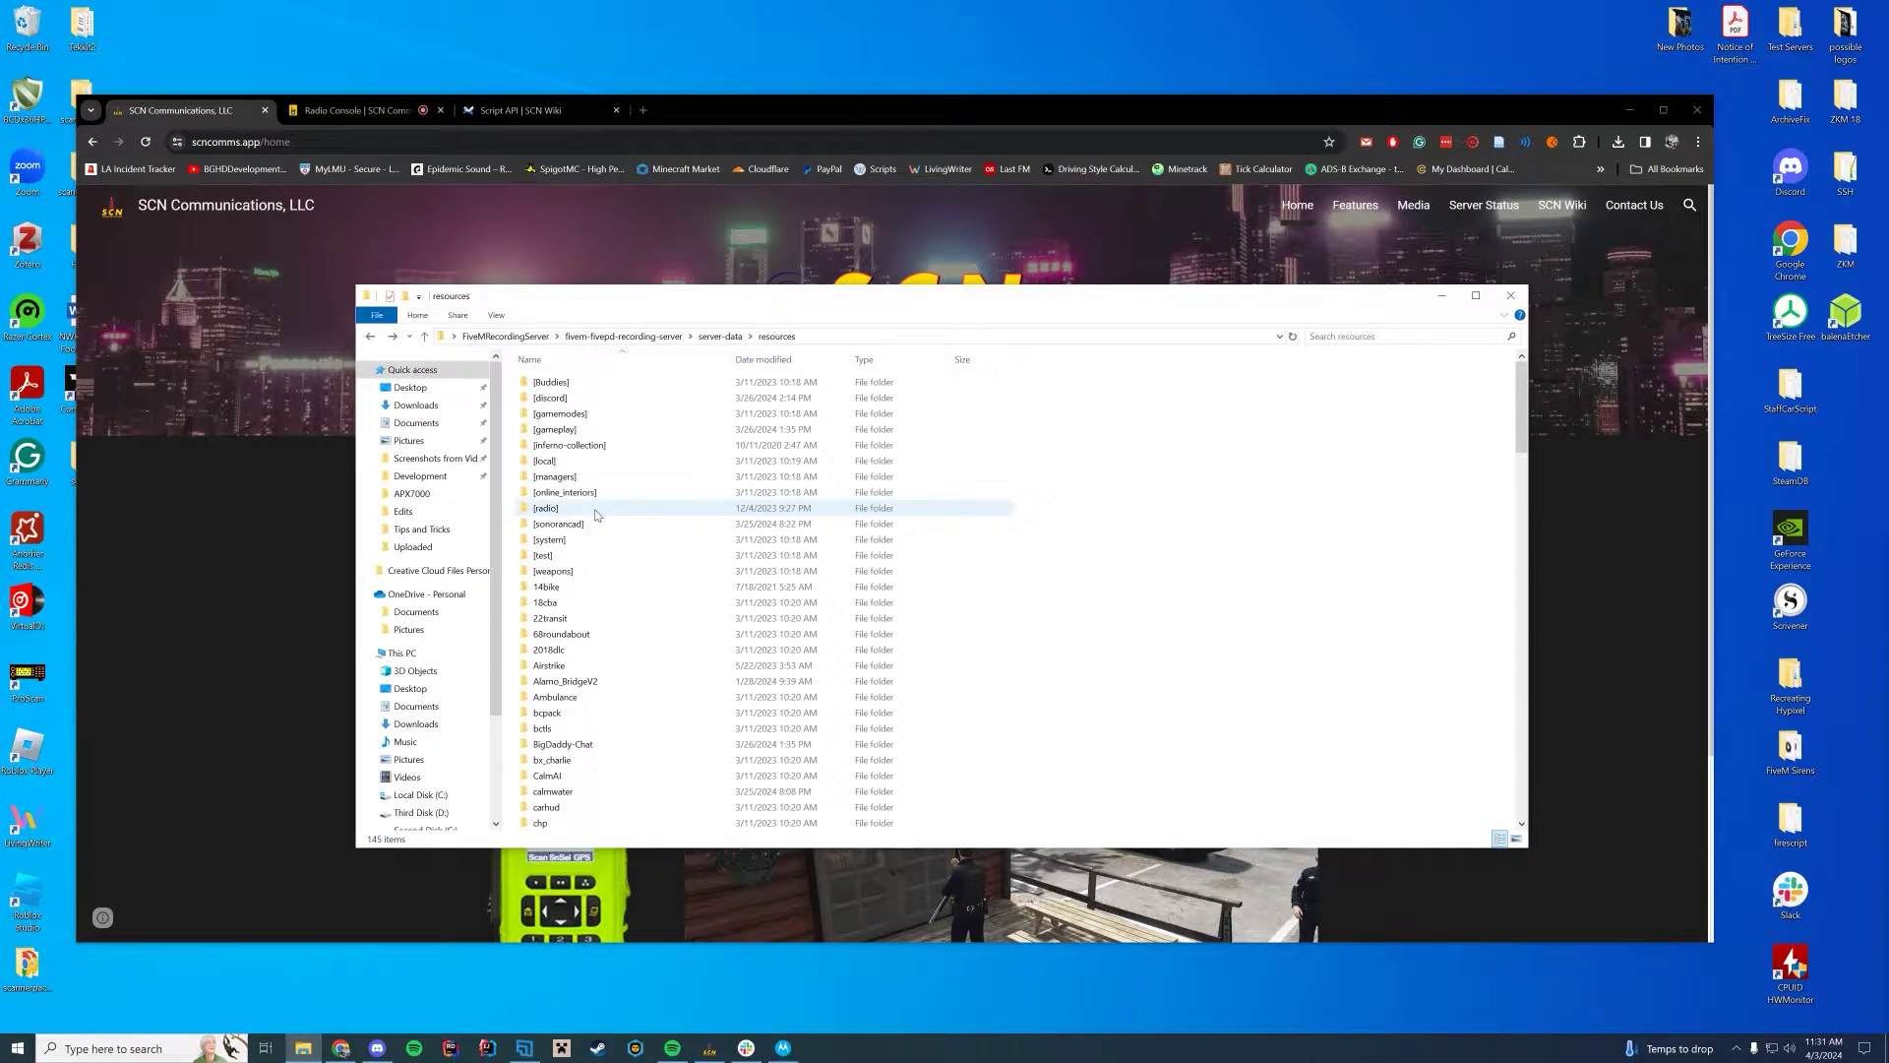
pyautogui.doubleClick(546, 507)
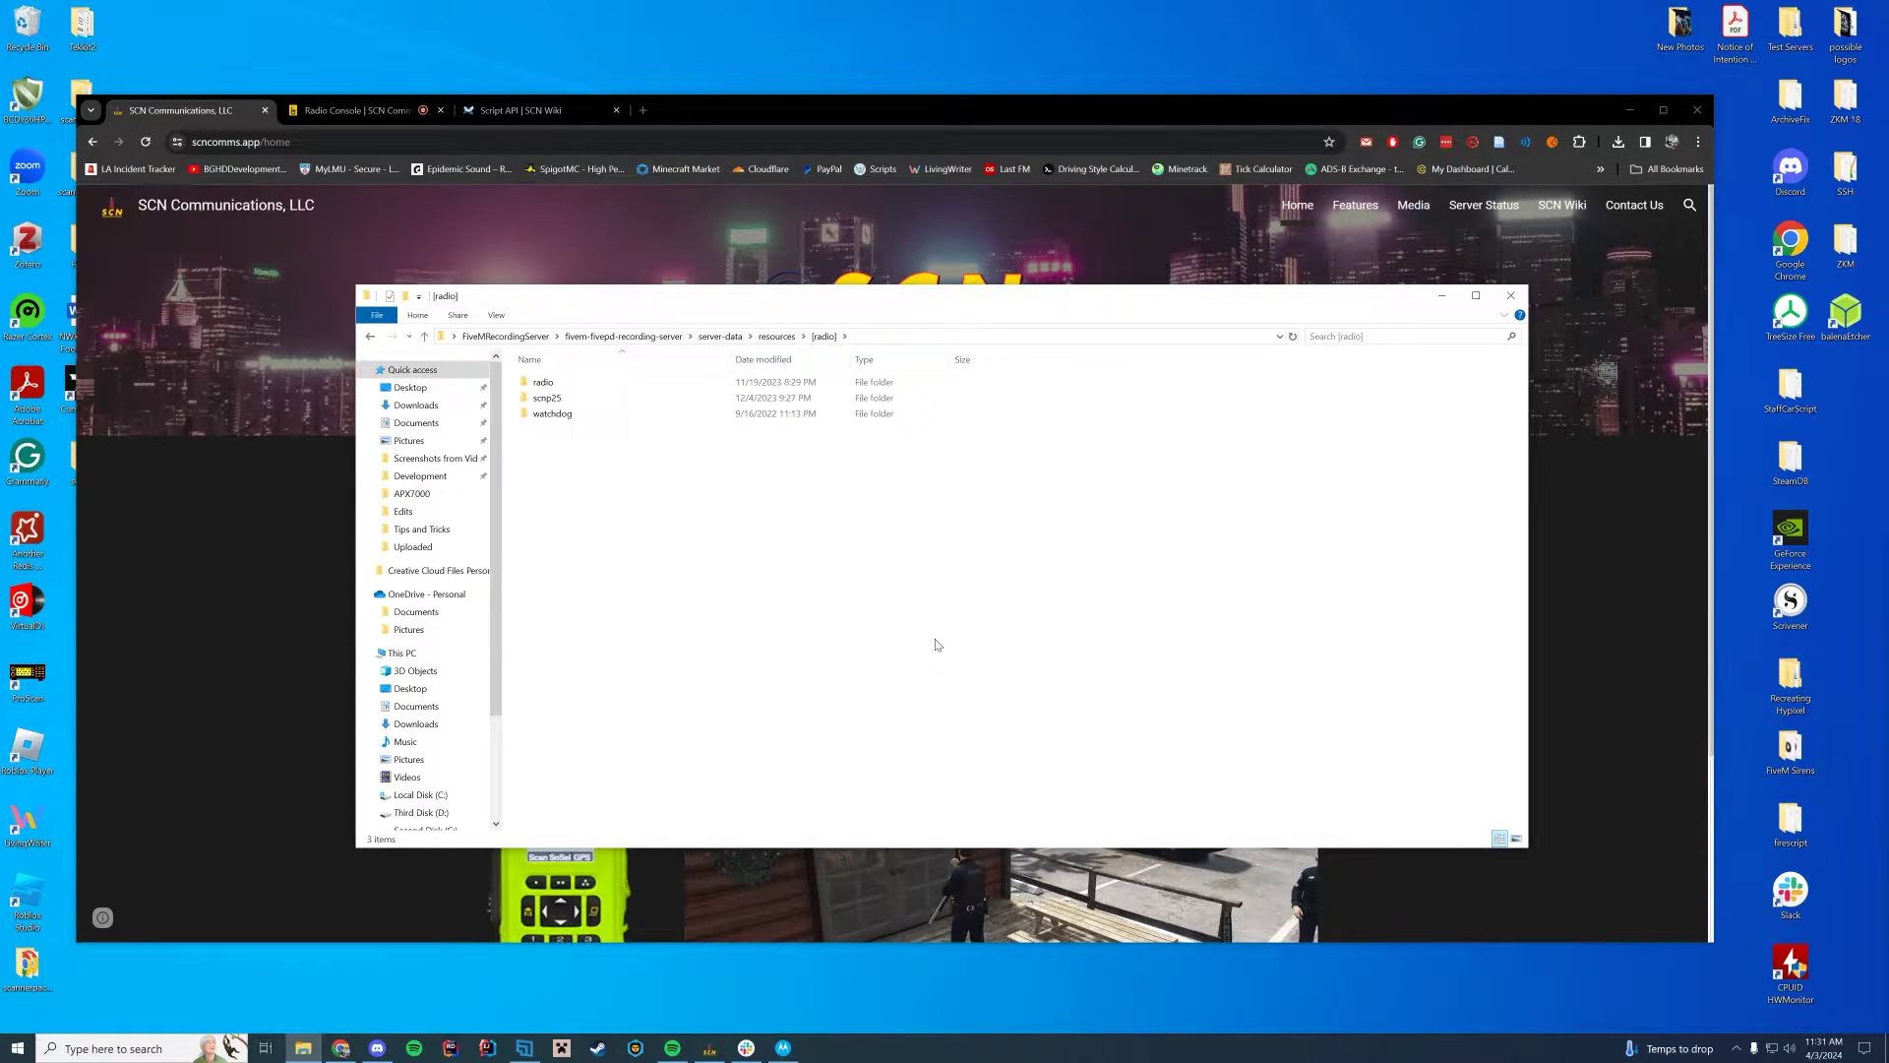
pyautogui.click(784, 337)
pyautogui.click(733, 337)
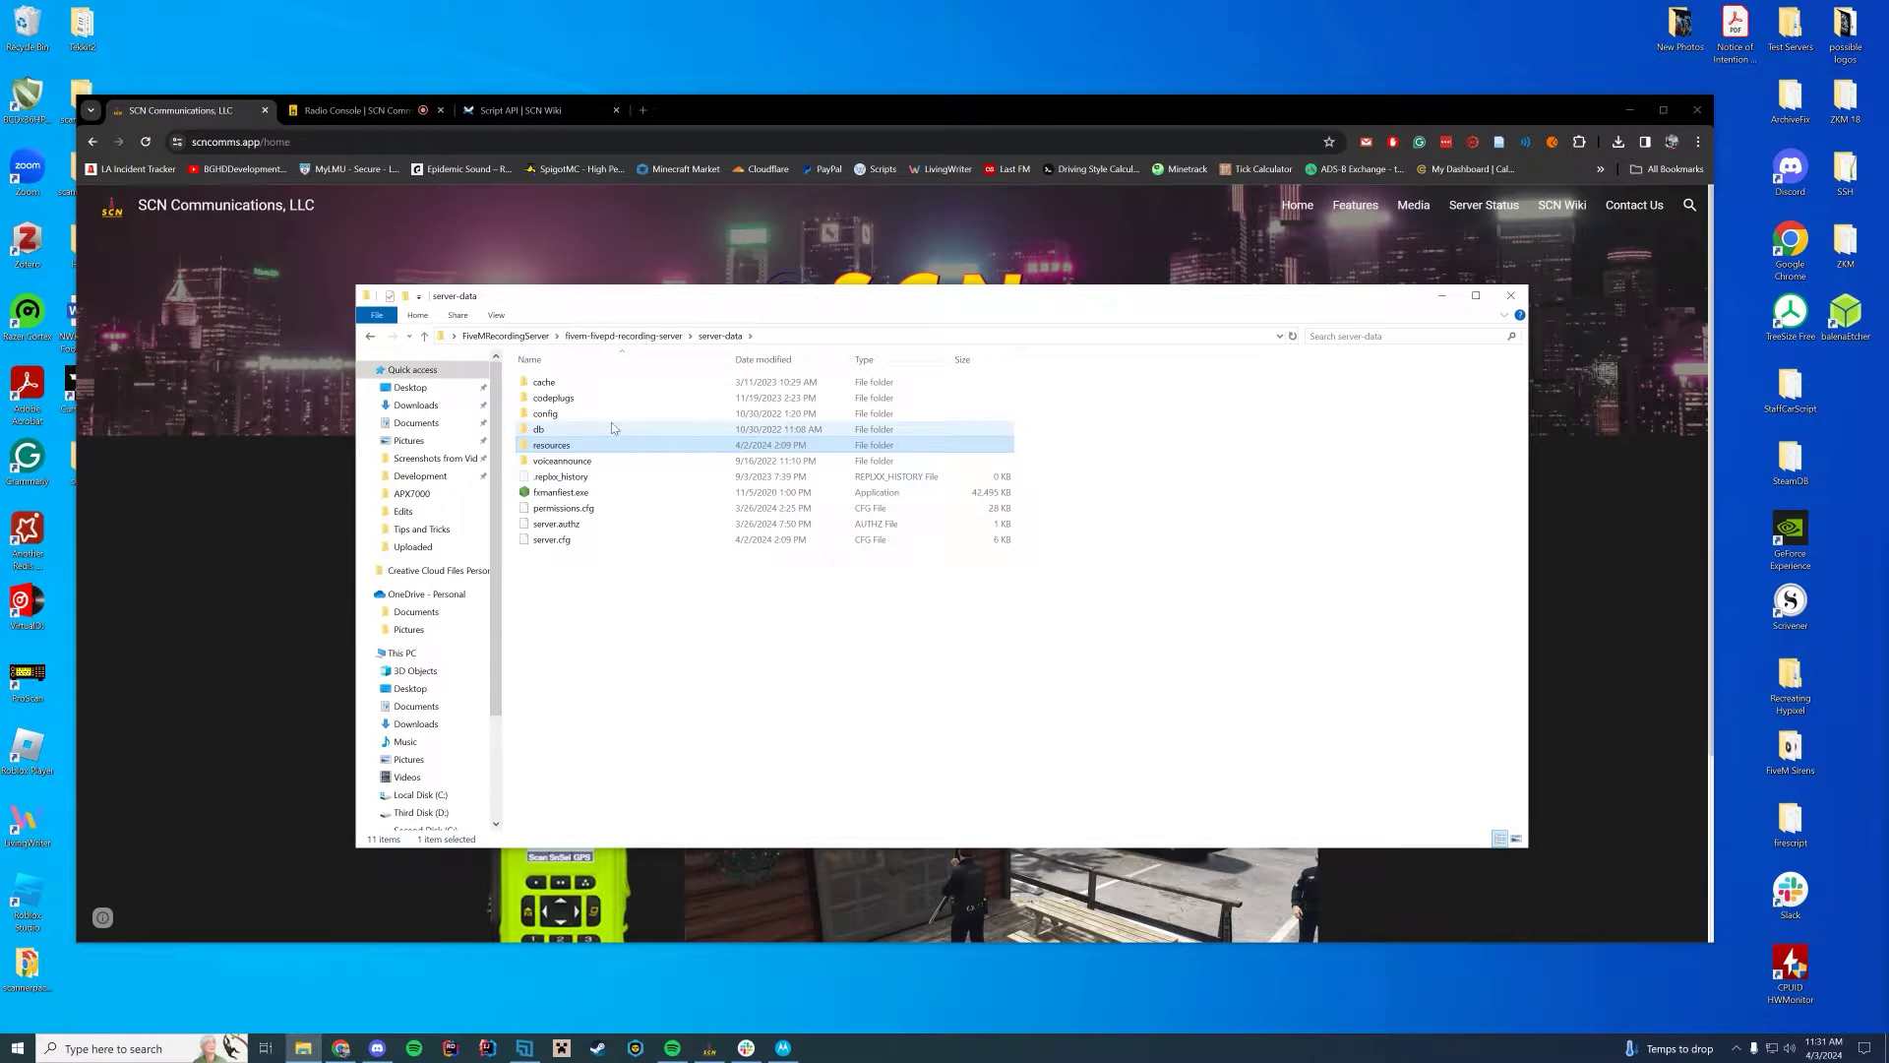
pyautogui.doubleClick(628, 463)
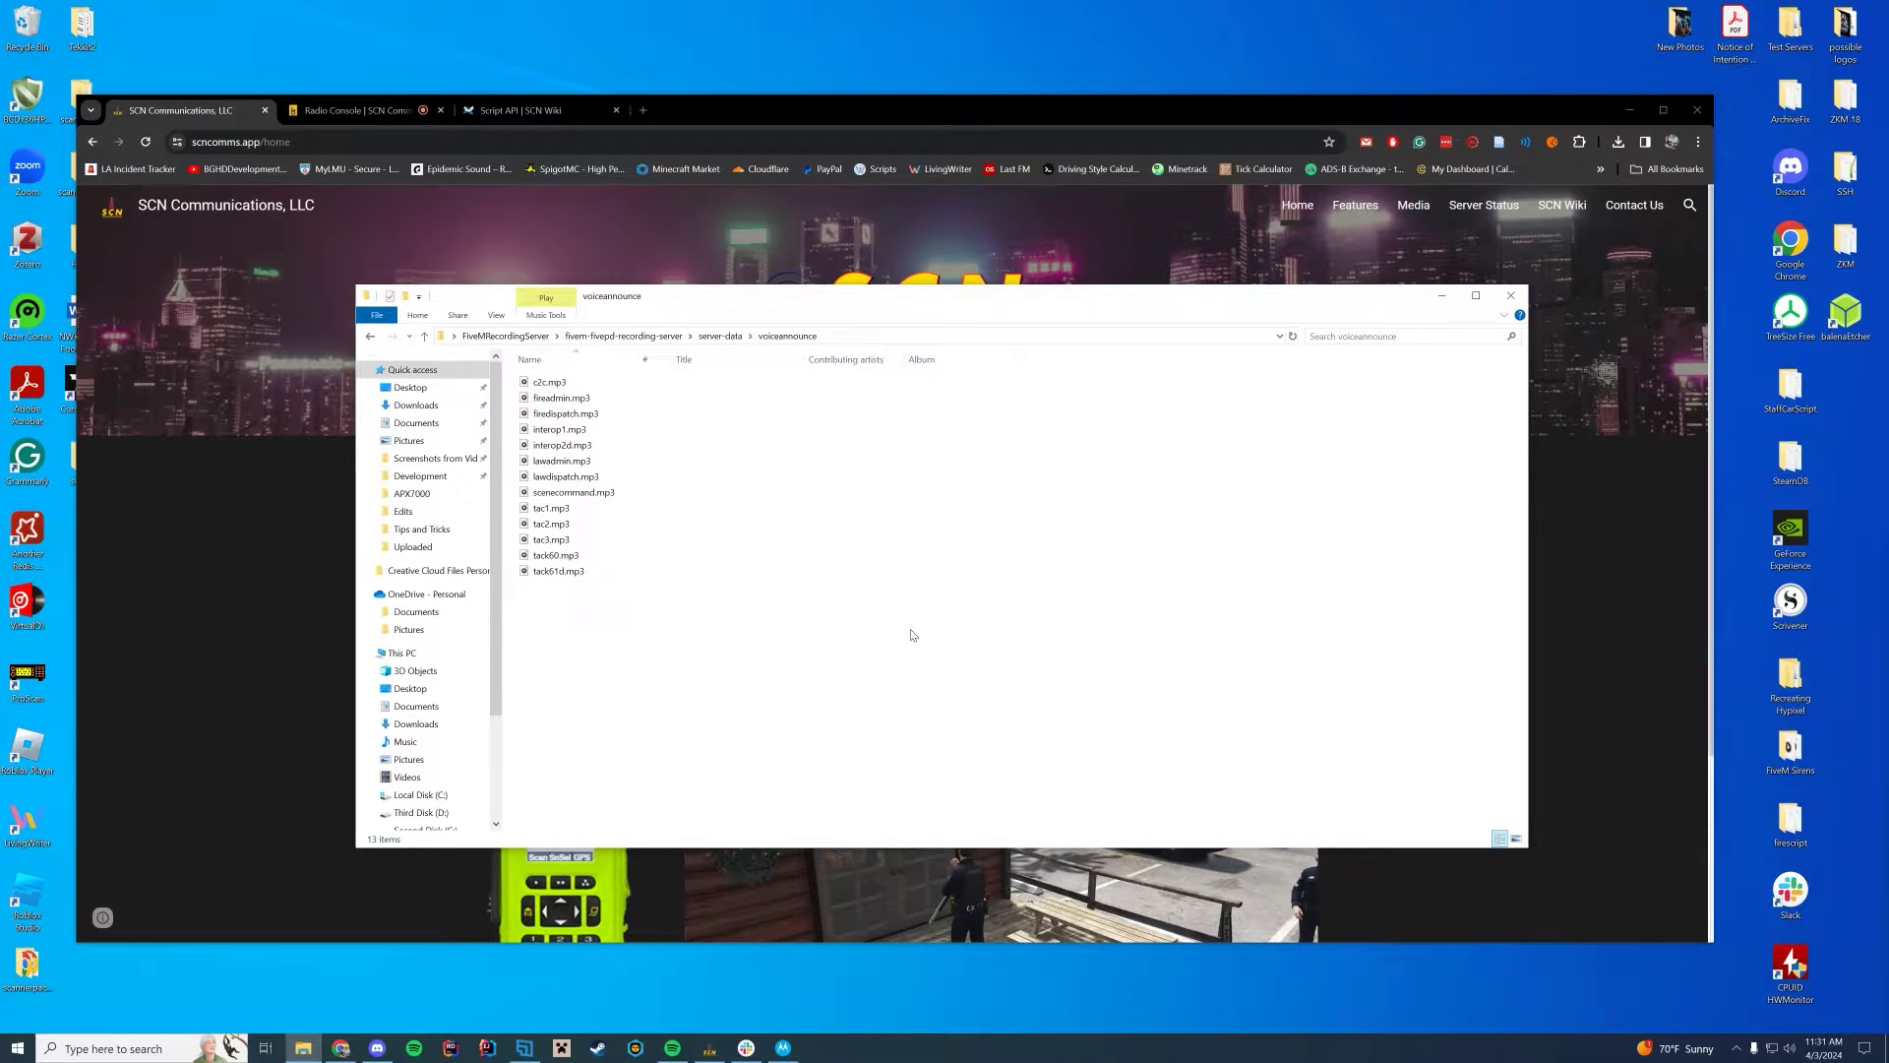
# - Open the codeplugs folder in server-data to view the radio codeplug files
pyautogui.click(727, 334)
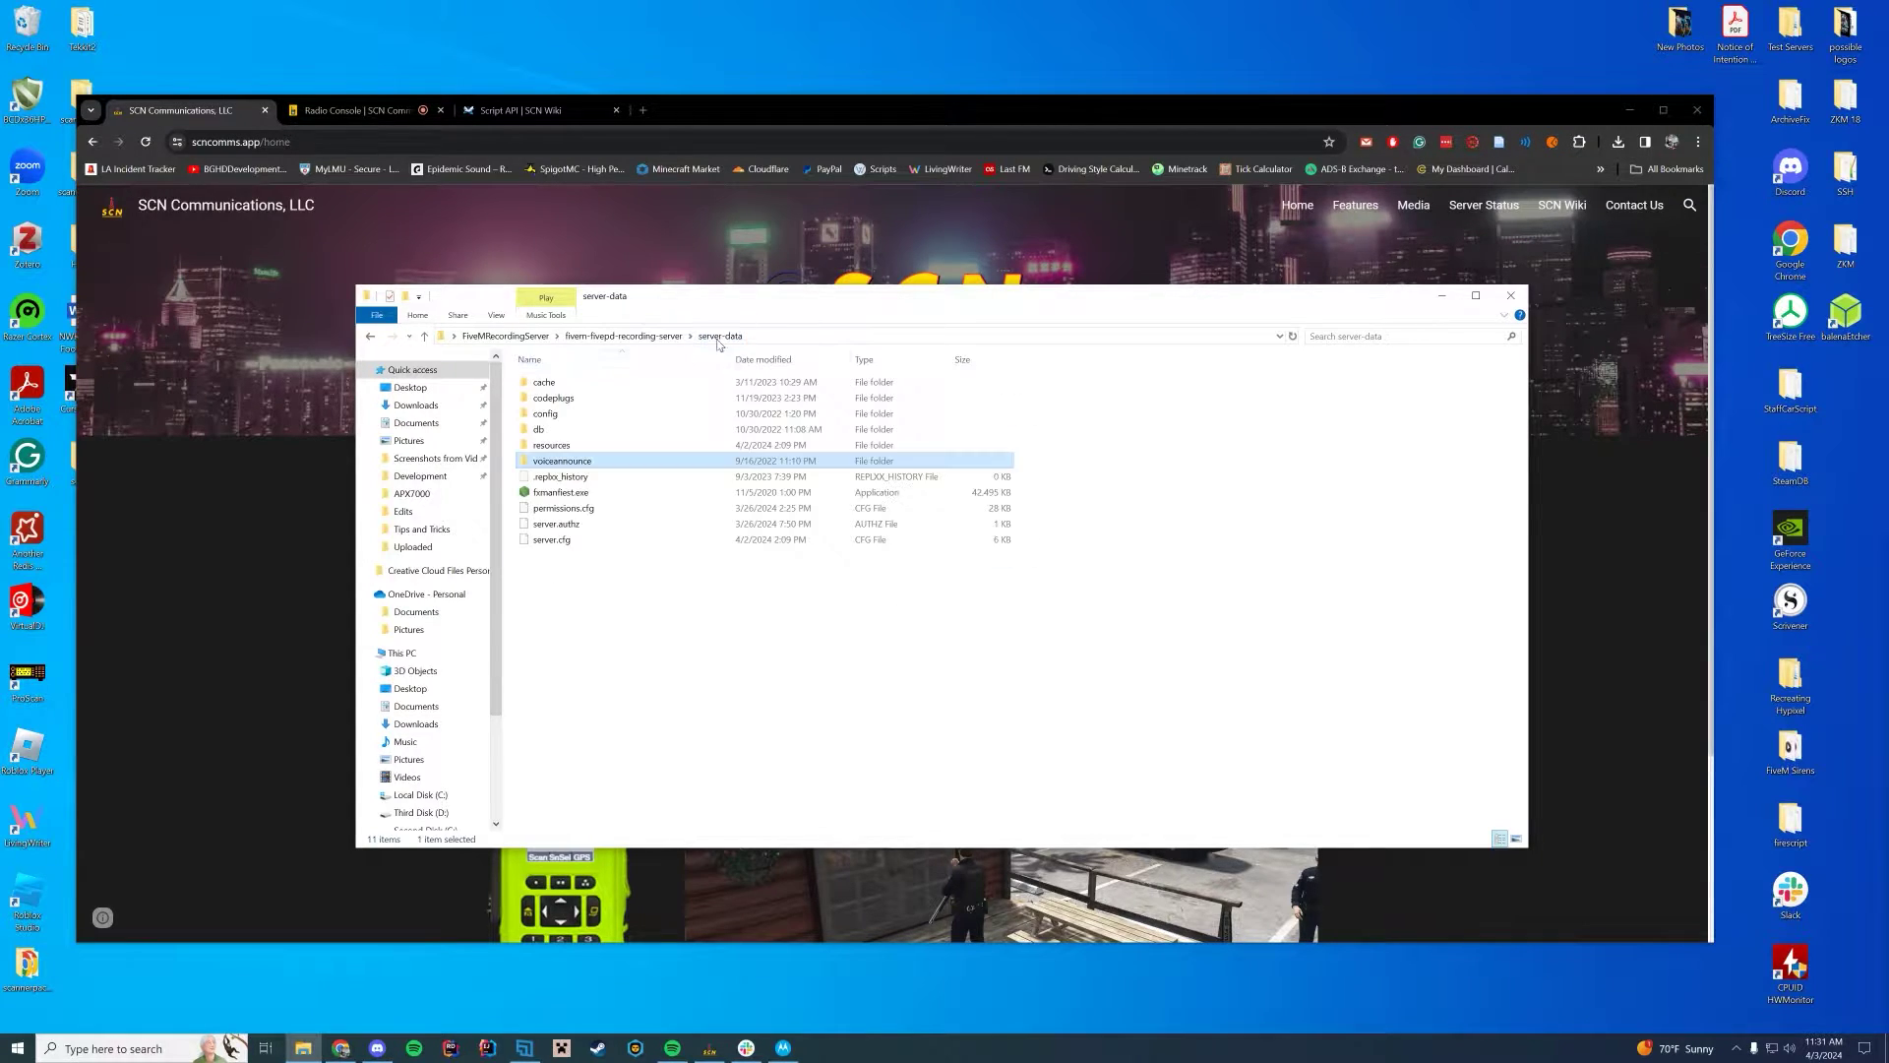
pyautogui.doubleClick(614, 399)
pyautogui.moveTo(664, 524); pyautogui.dragTo(687, 569)
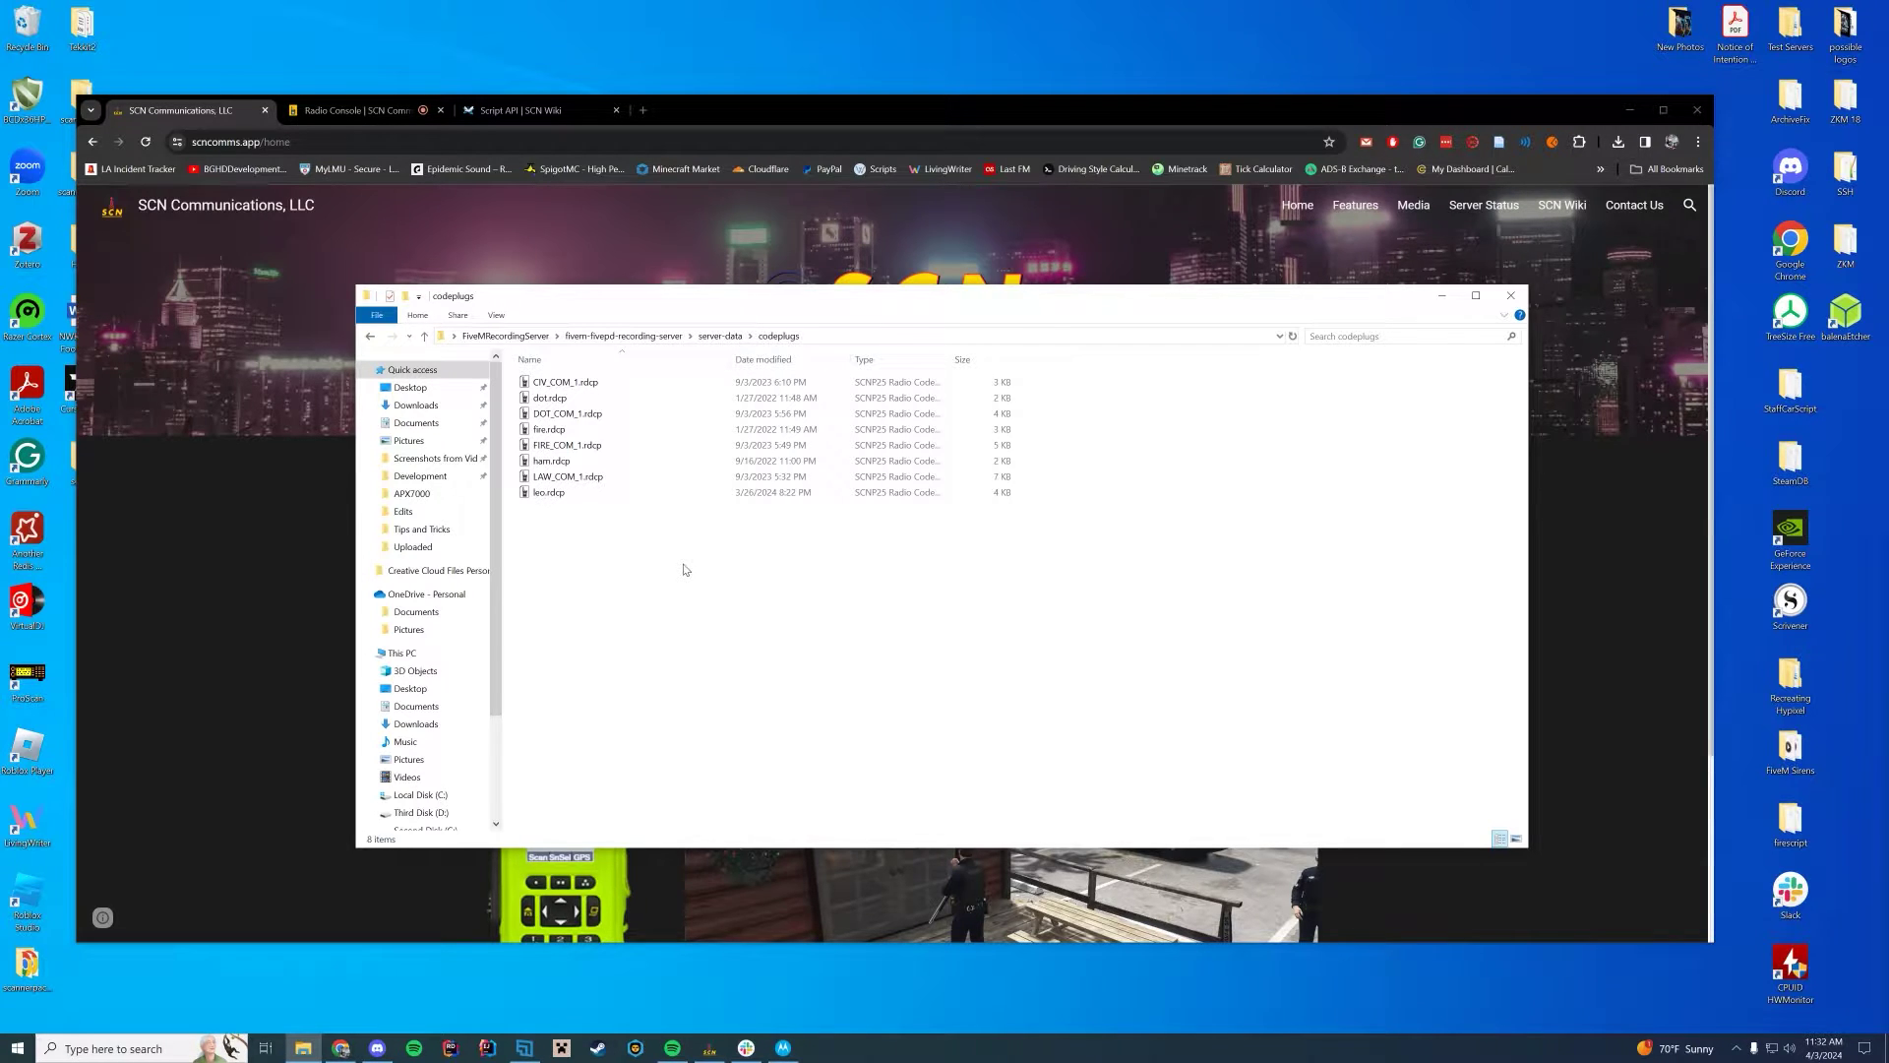
# - Return to the SCN Communications home page in the browser and look through its radio screenshot gallery
pyautogui.click(681, 100)
pyautogui.scroll(-2, 563, 695)
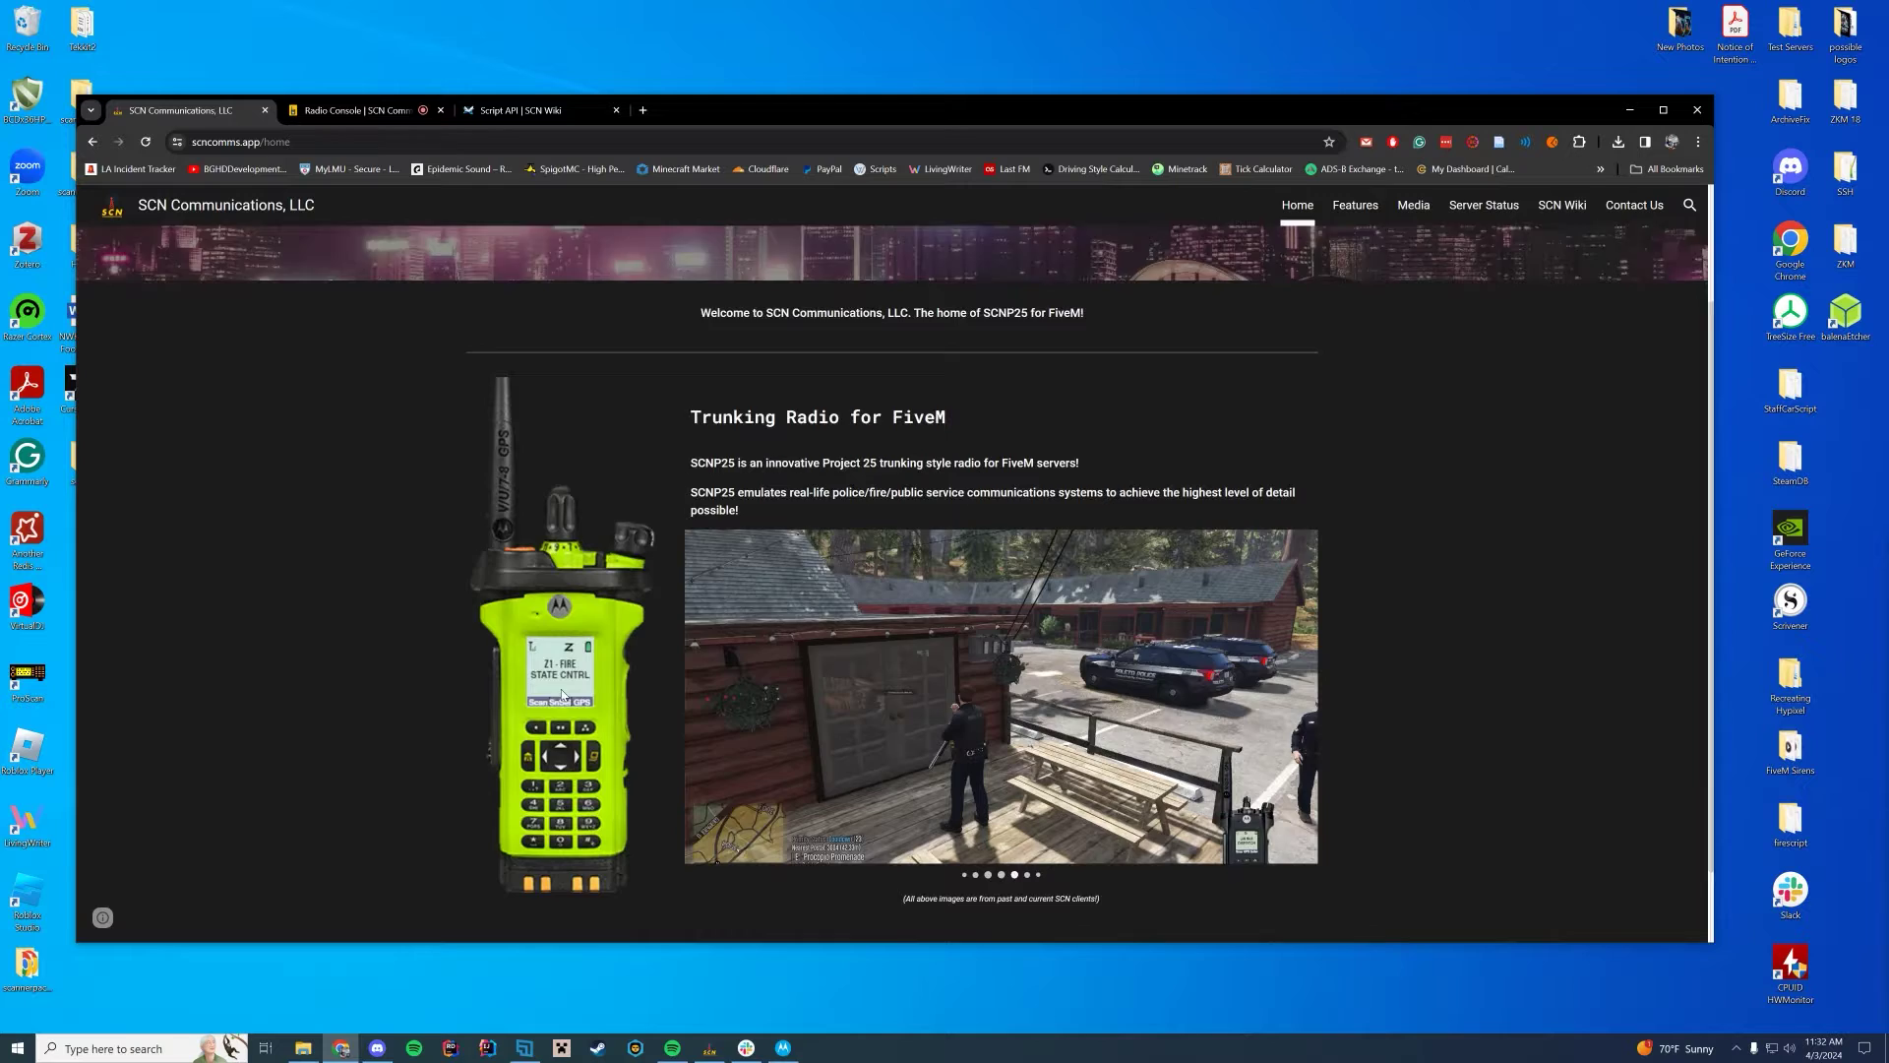
pyautogui.scroll(-1, 563, 695)
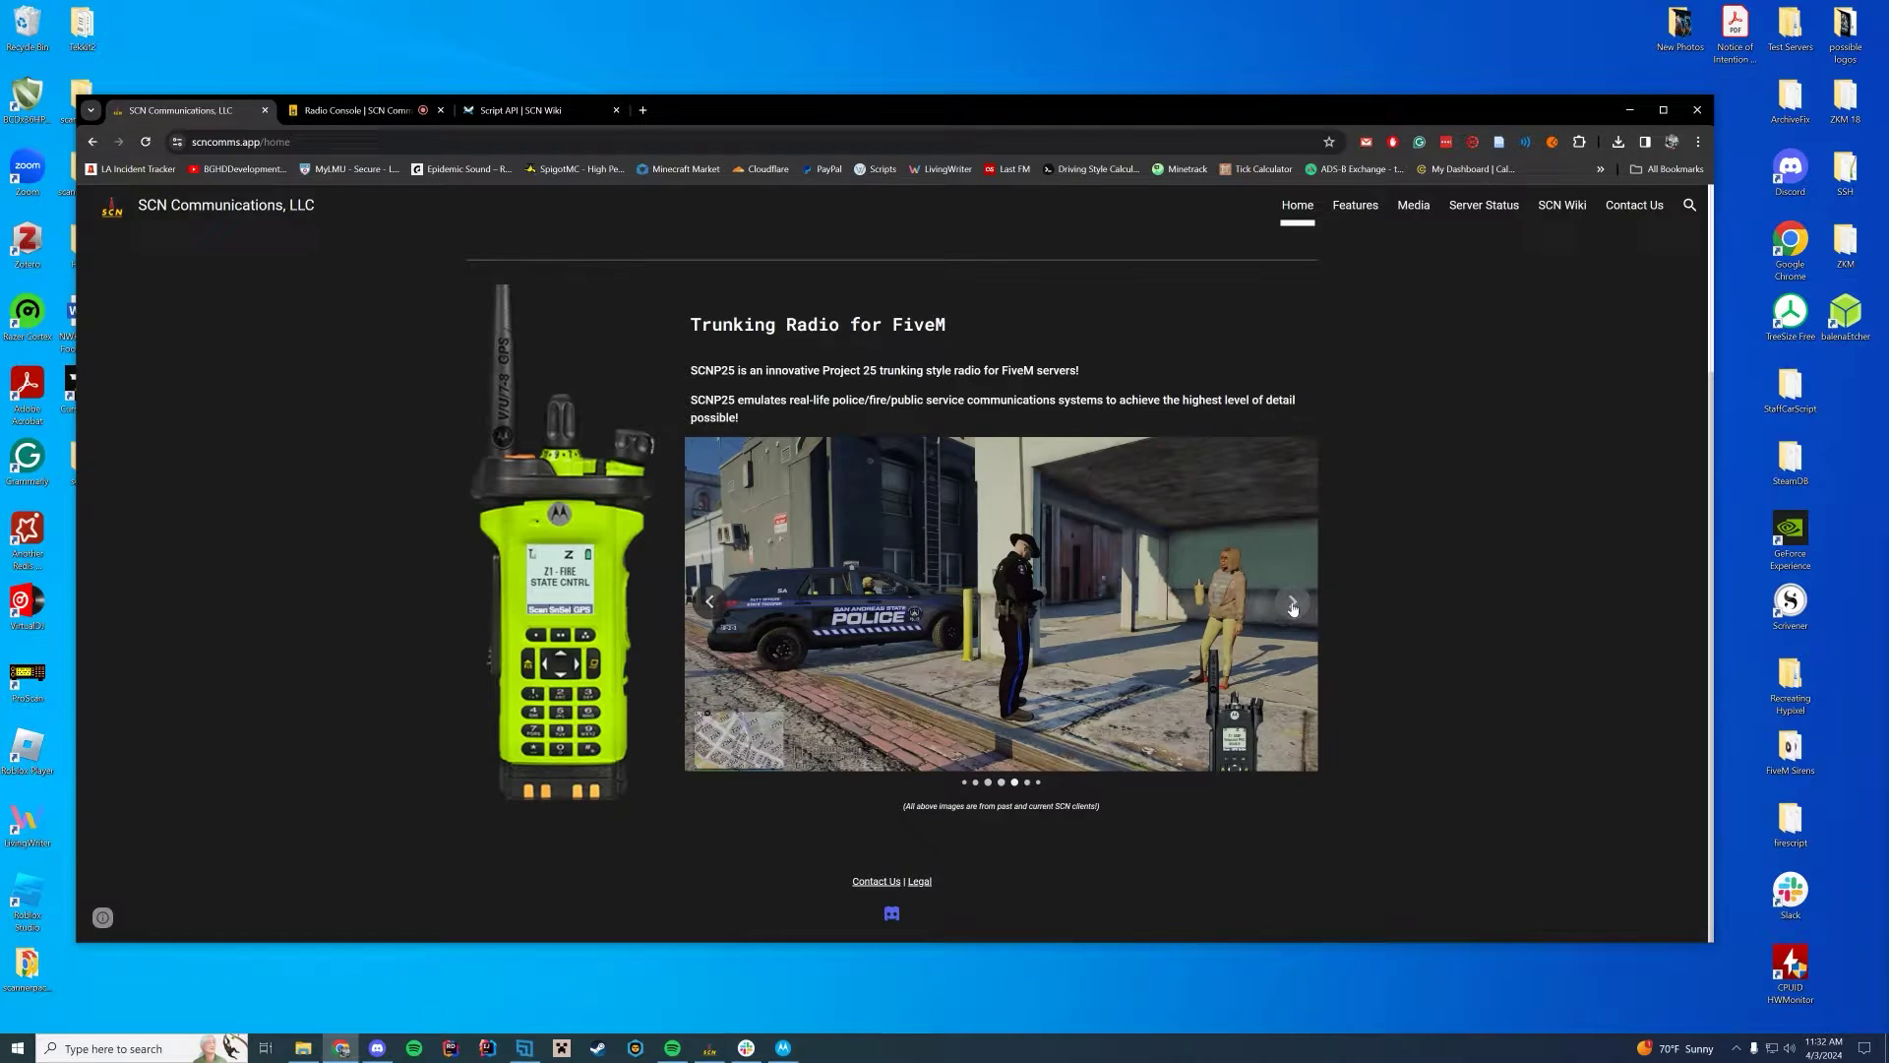
pyautogui.scroll(3, 1384, 761)
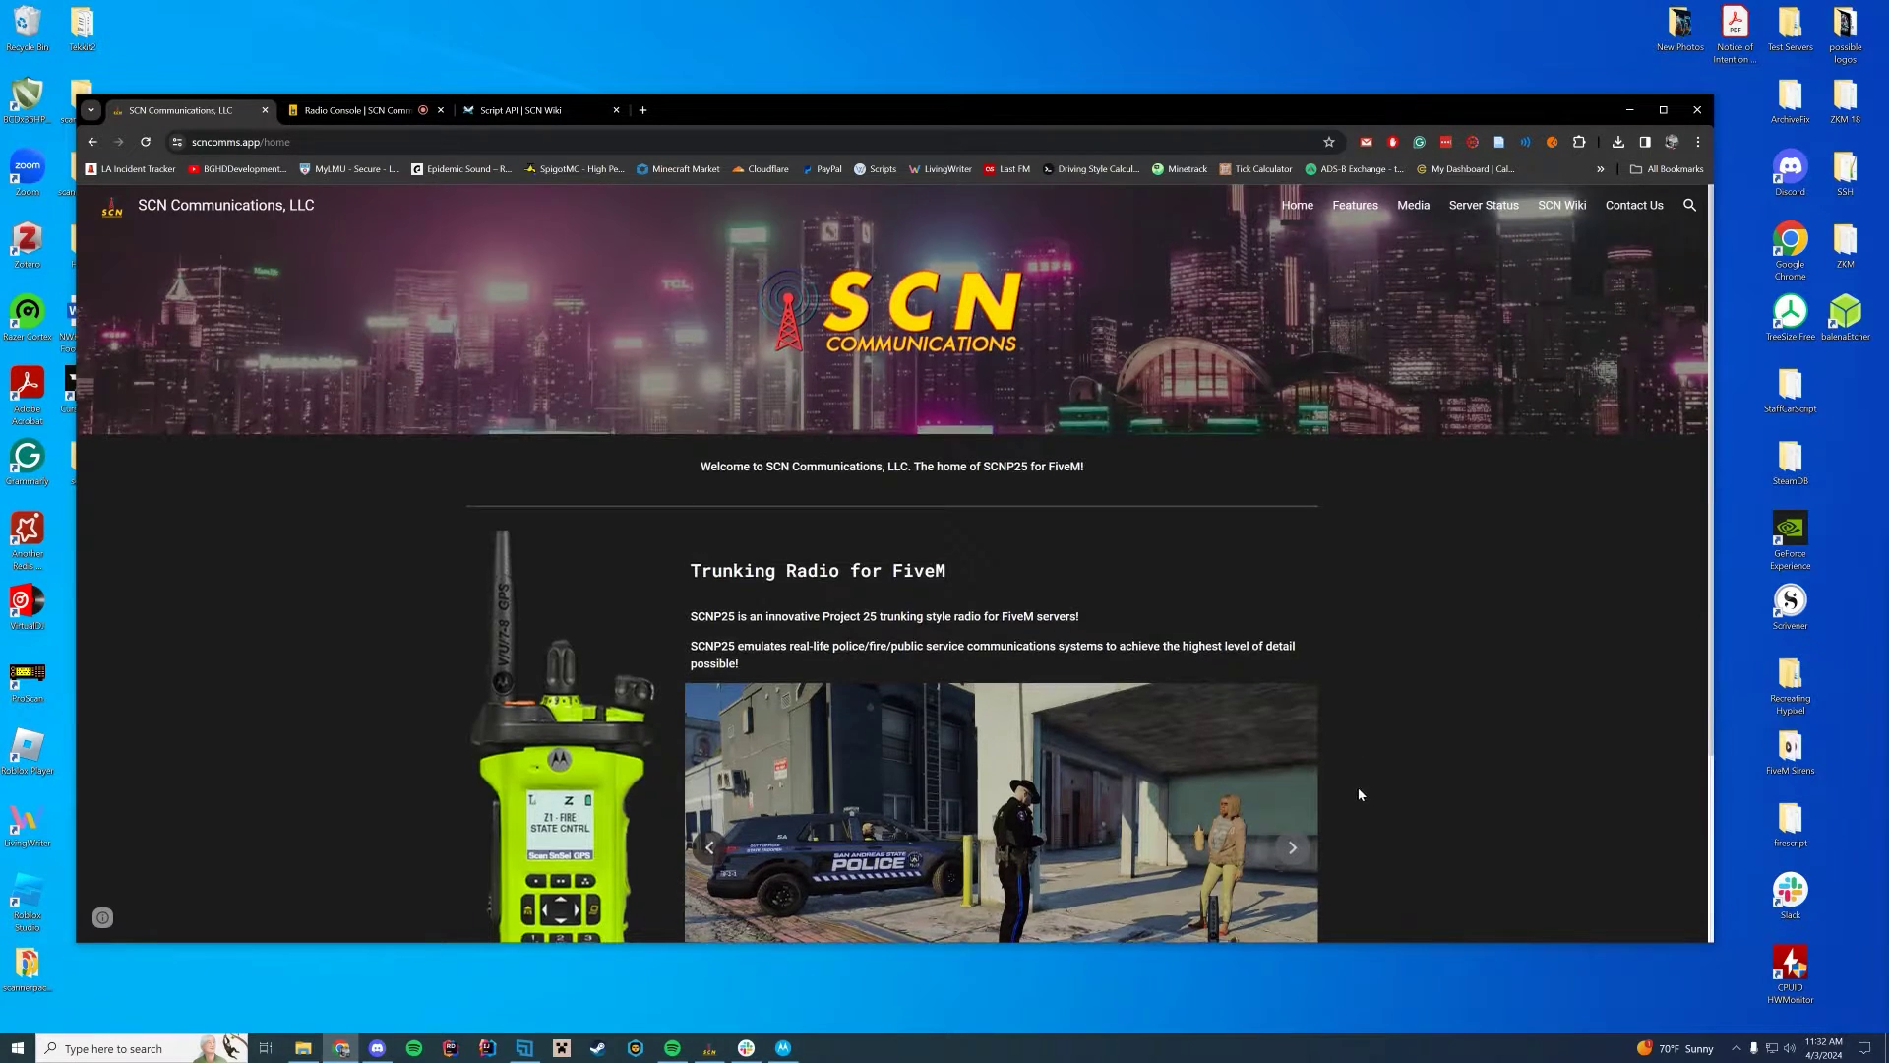
pyautogui.scroll(-2, 1388, 725)
pyautogui.click(1291, 628)
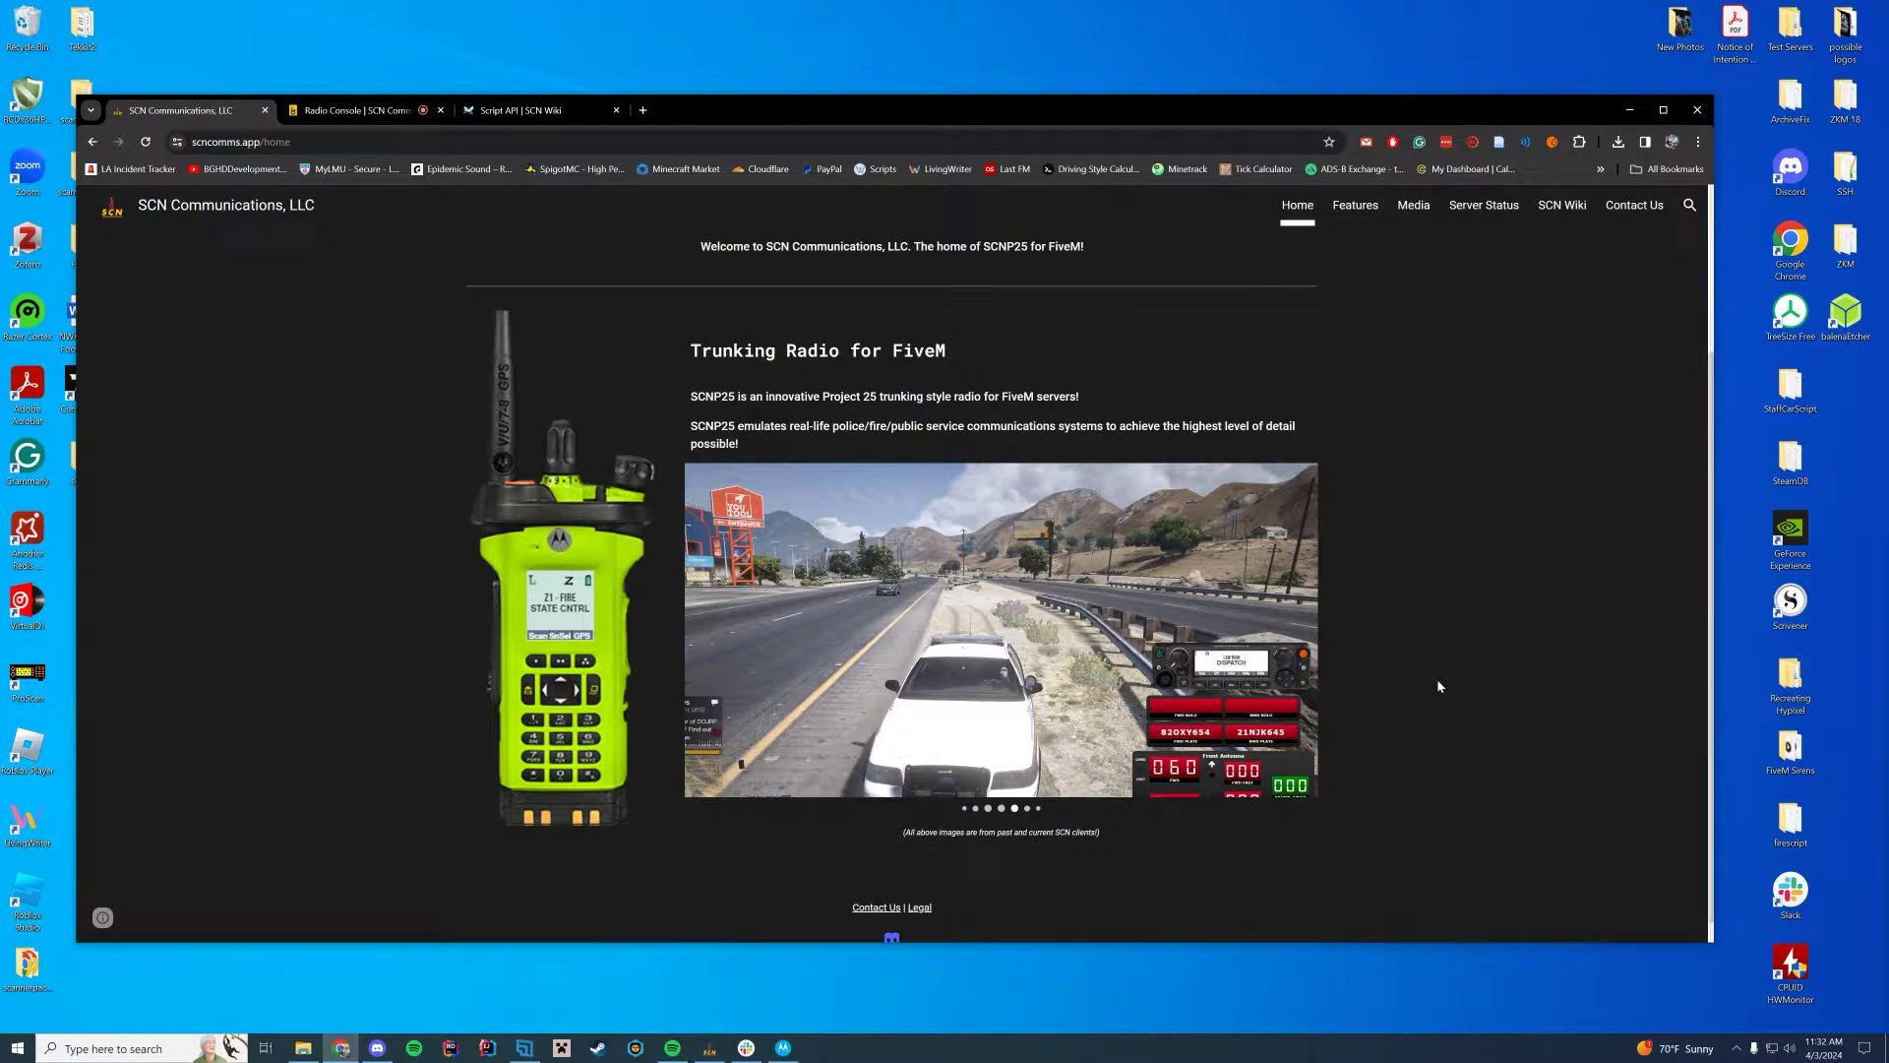
# - In the radio console, bring LAW DISPATCH online, transmit on it, and place the channel on hold
pyautogui.click(345, 113)
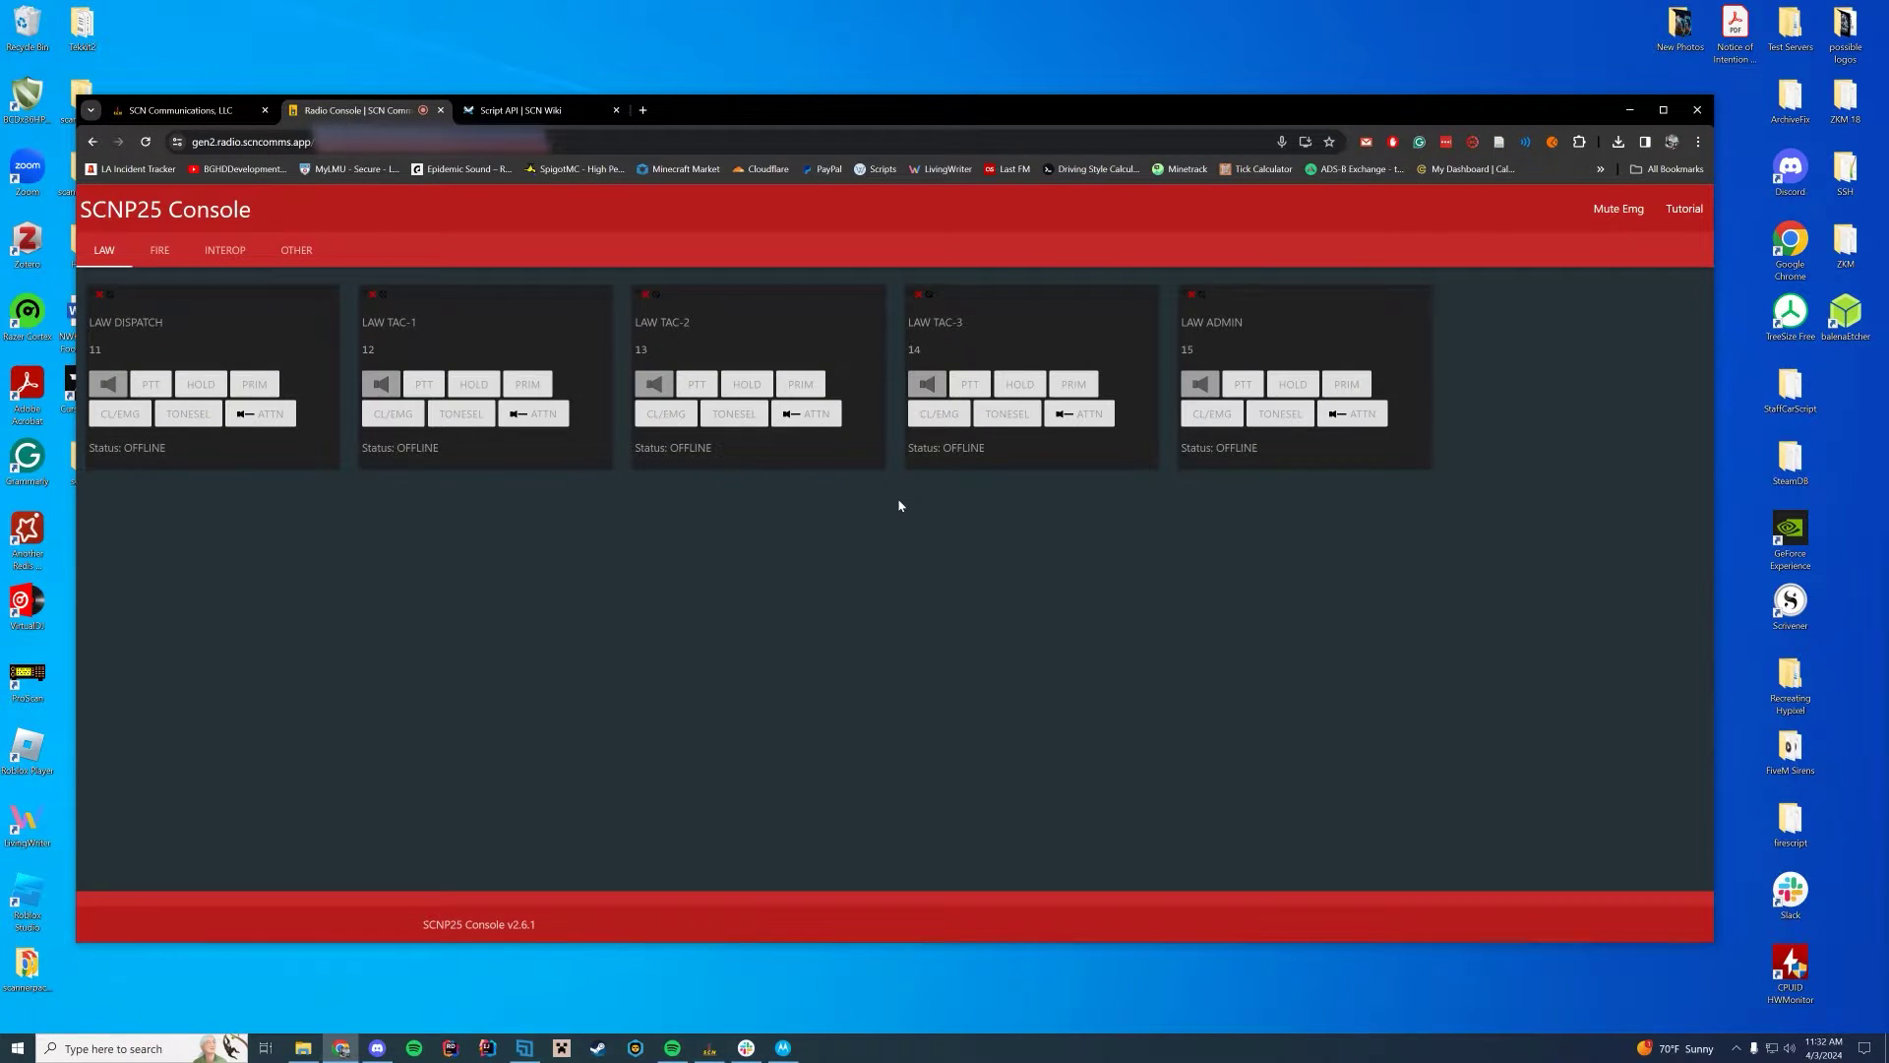
pyautogui.click(122, 395)
pyautogui.click(157, 387)
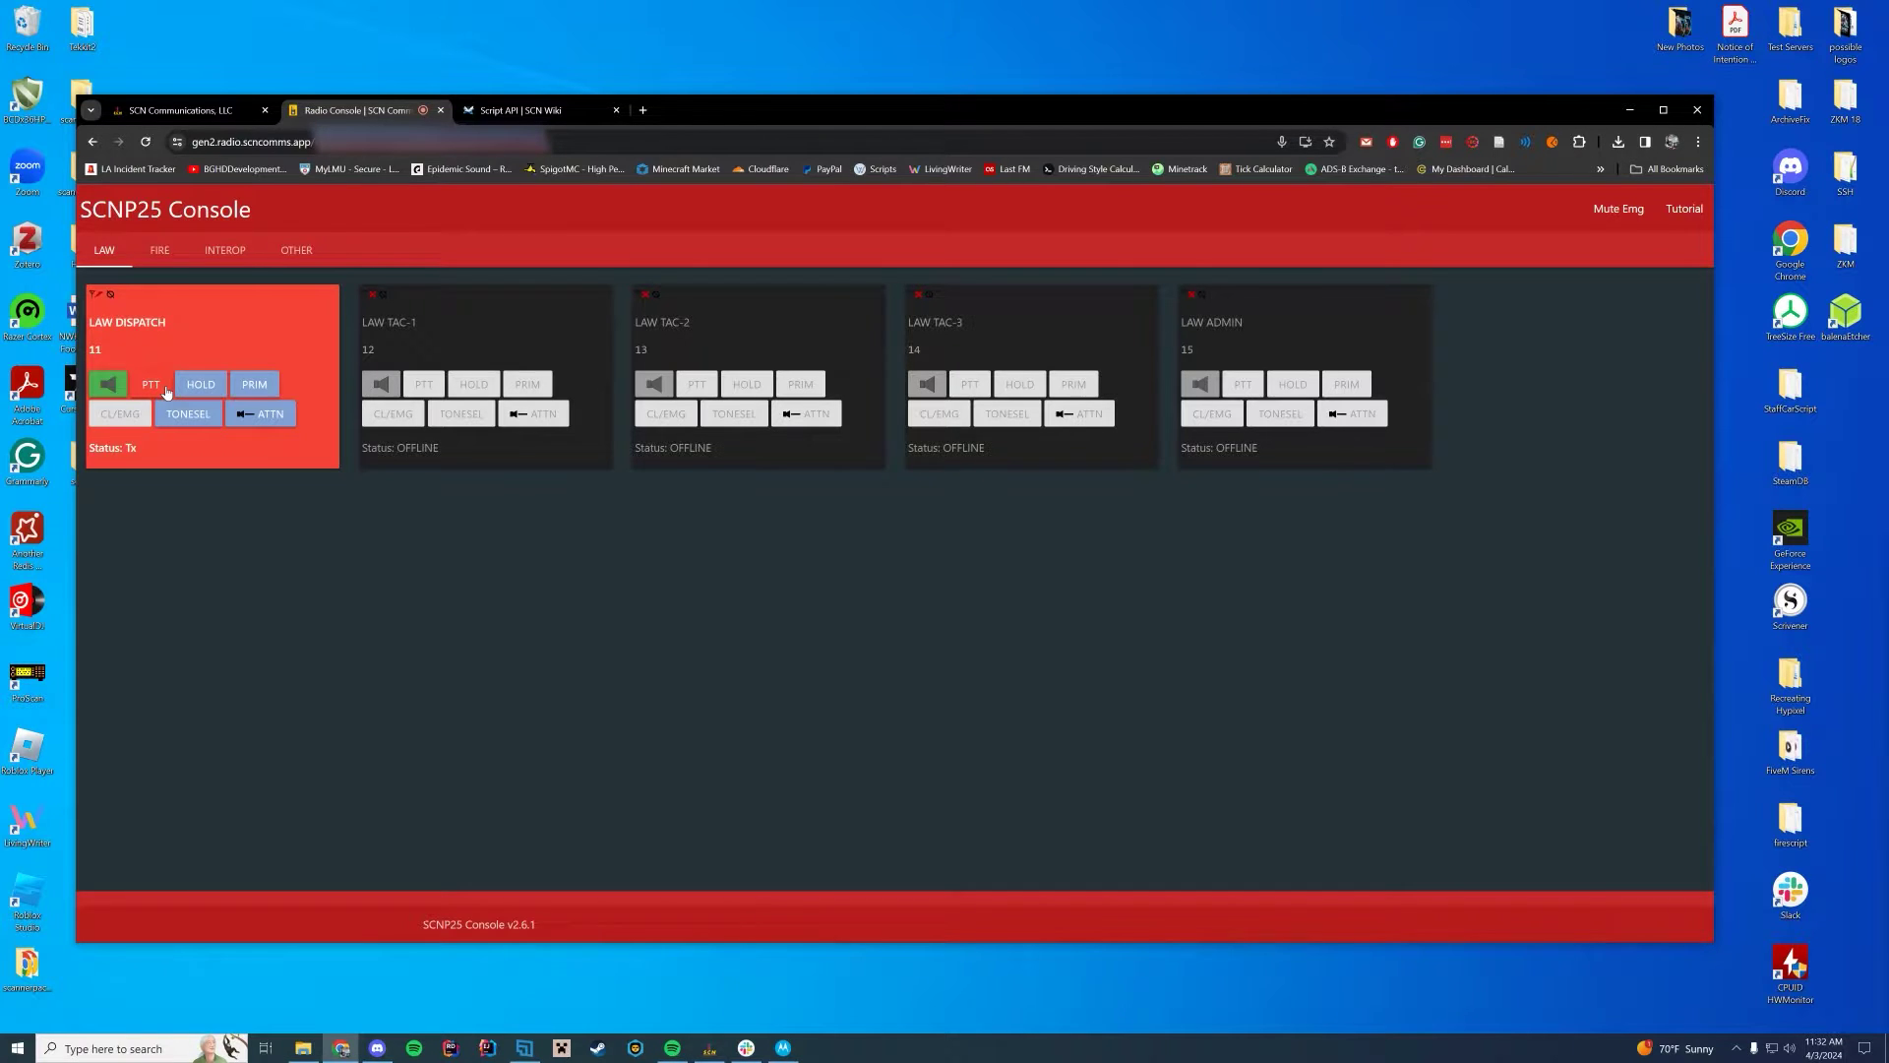
pyautogui.click(167, 391)
pyautogui.click(201, 383)
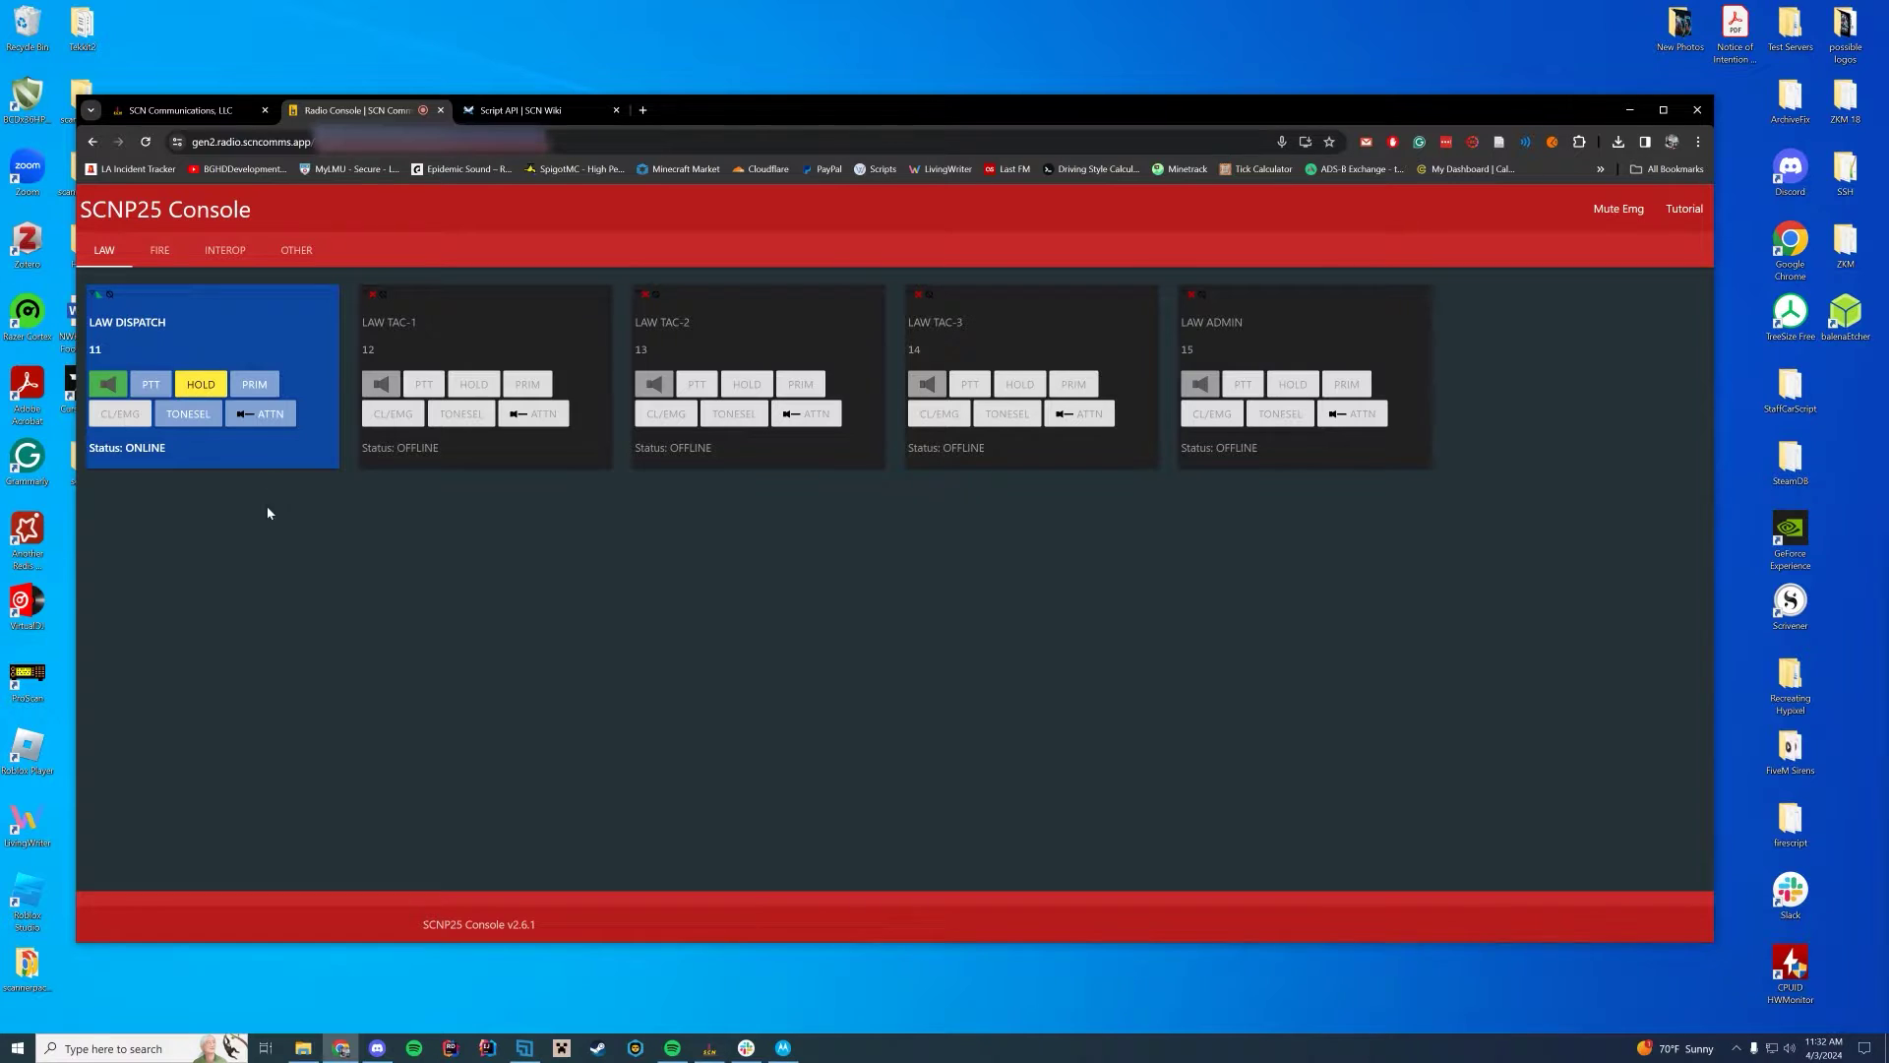
# - Choose the ATTN tone for LAW DISPATCH and send it over the channel
pyautogui.click(183, 414)
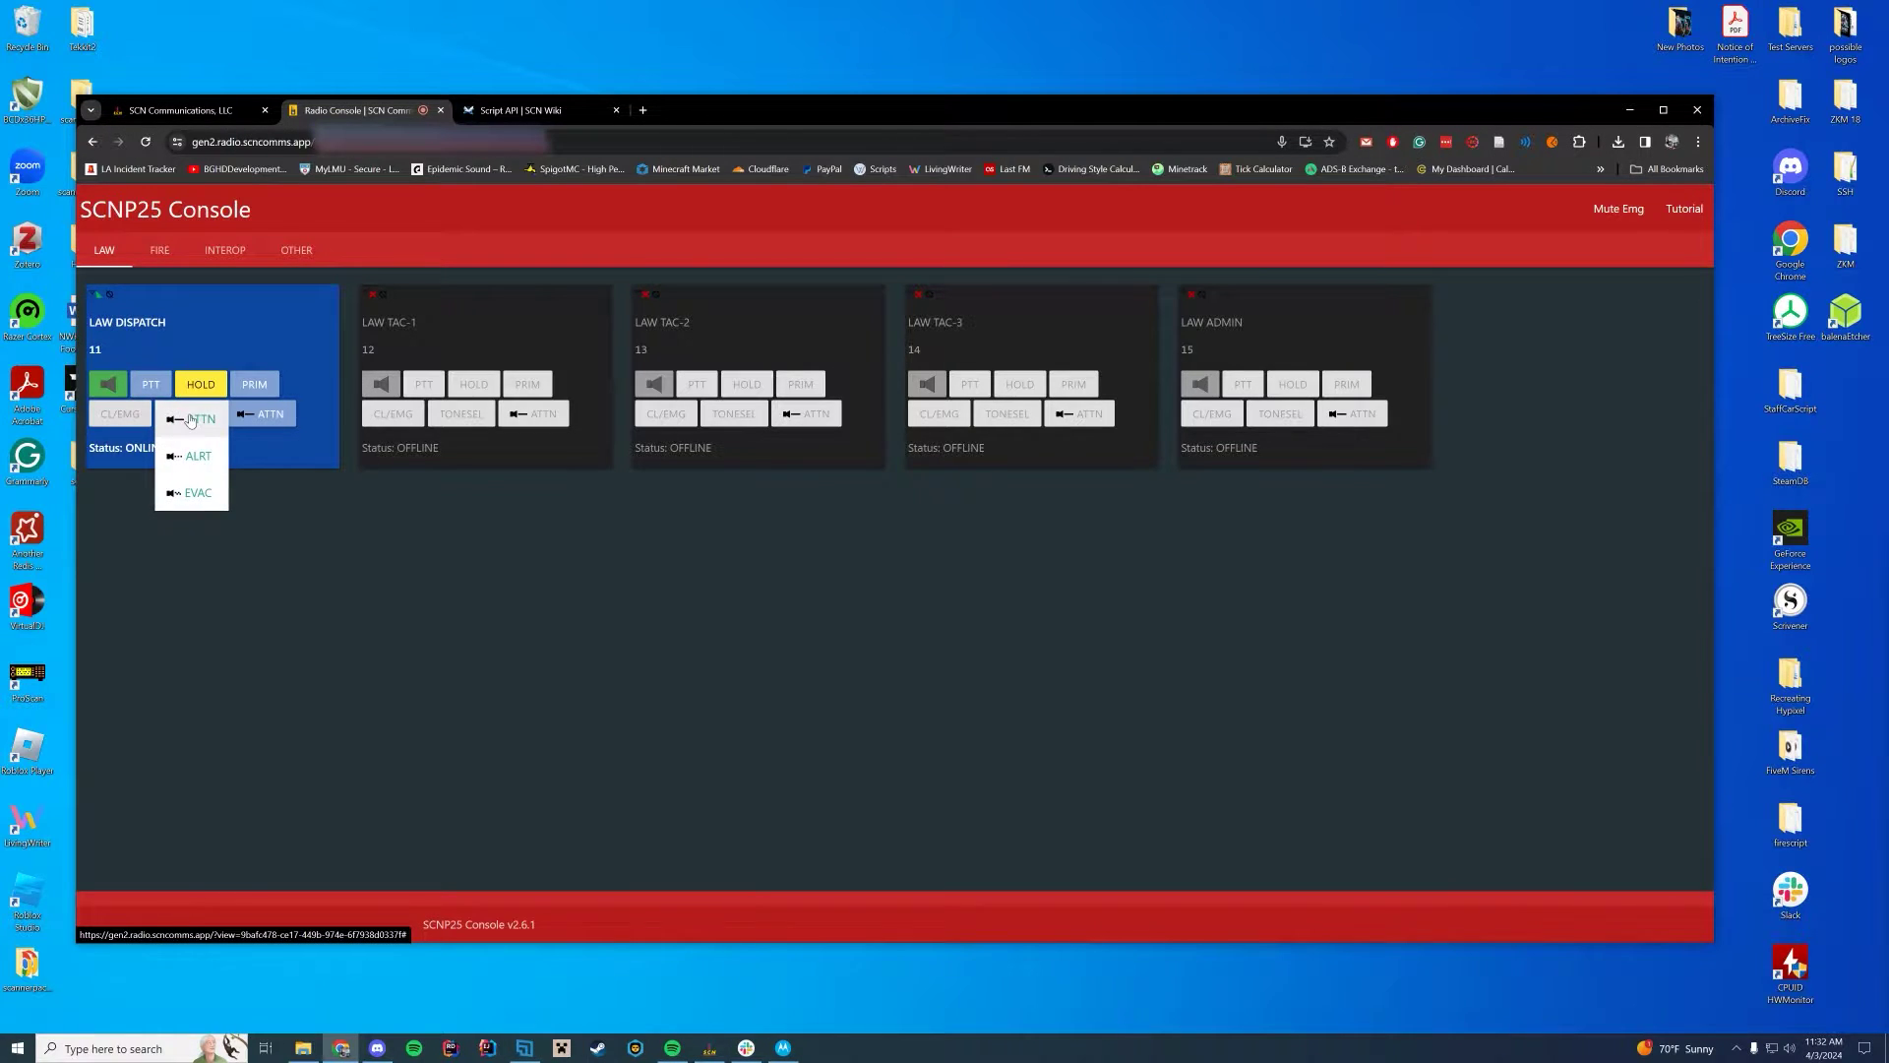
pyautogui.click(190, 421)
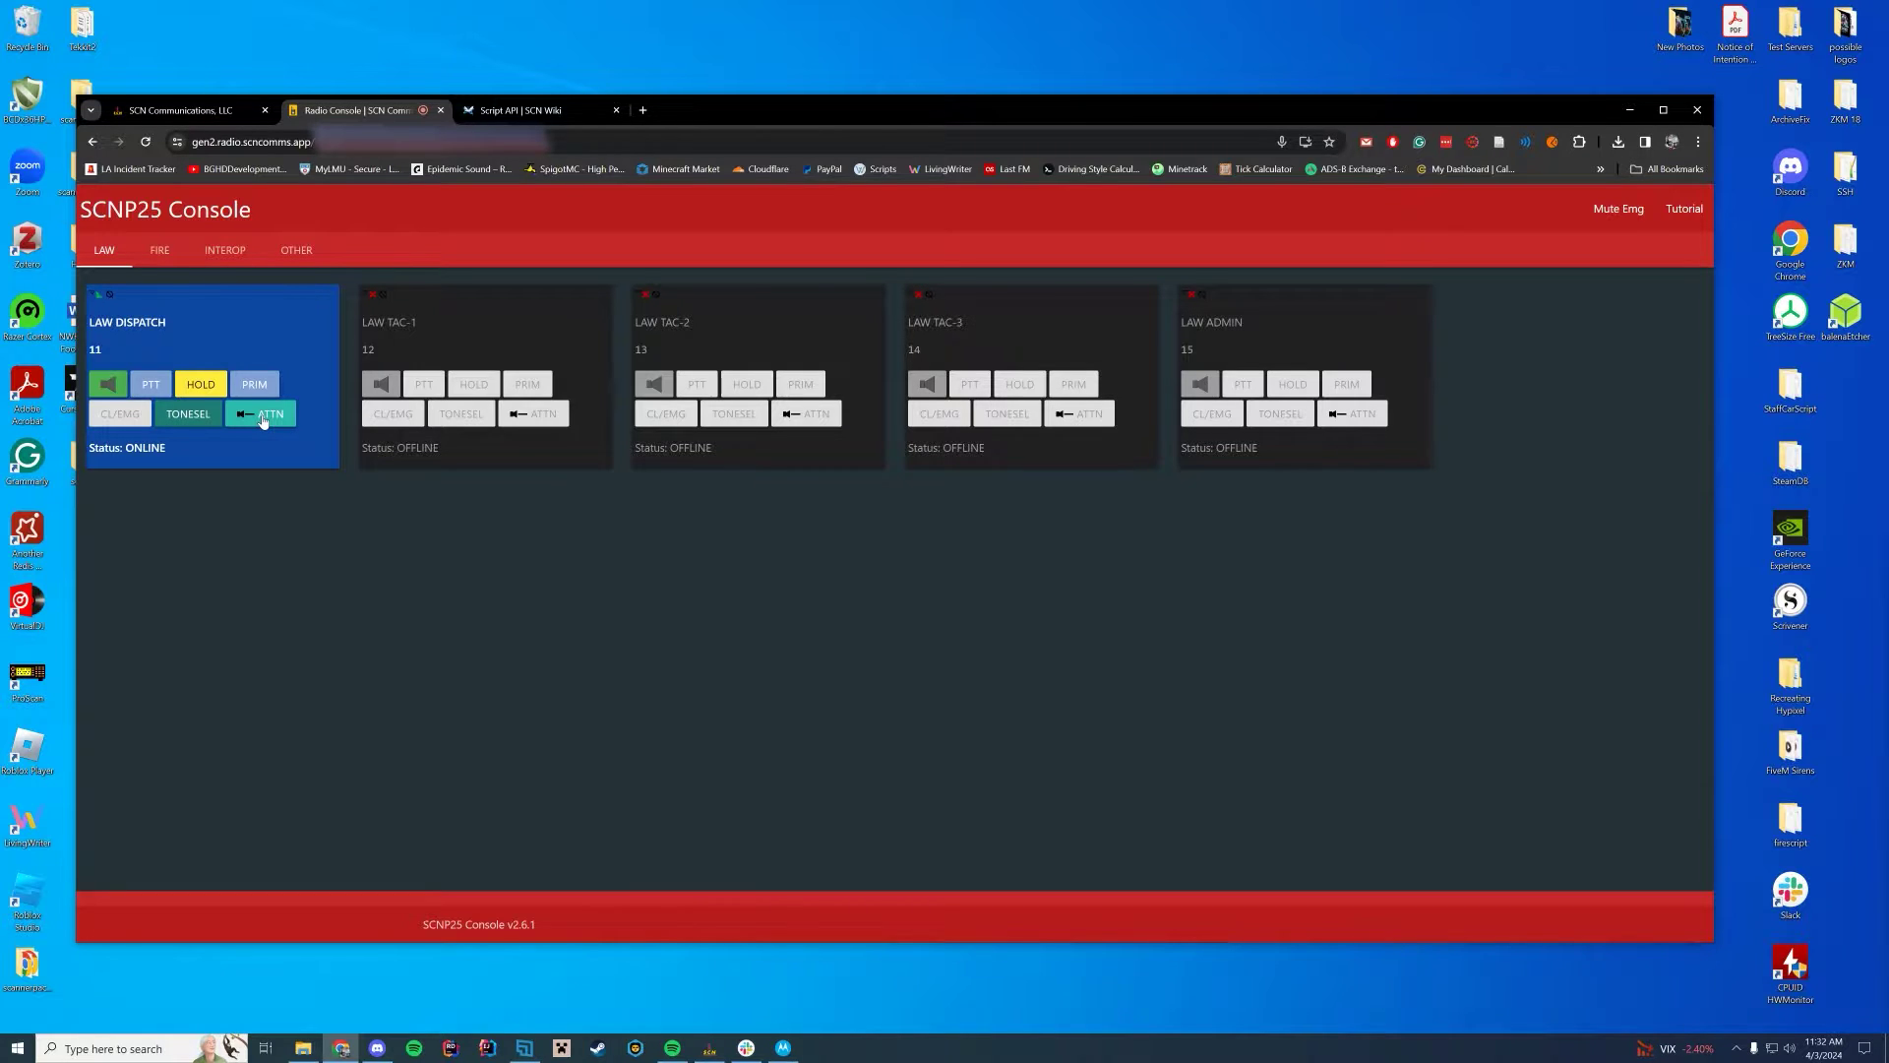
pyautogui.click(263, 417)
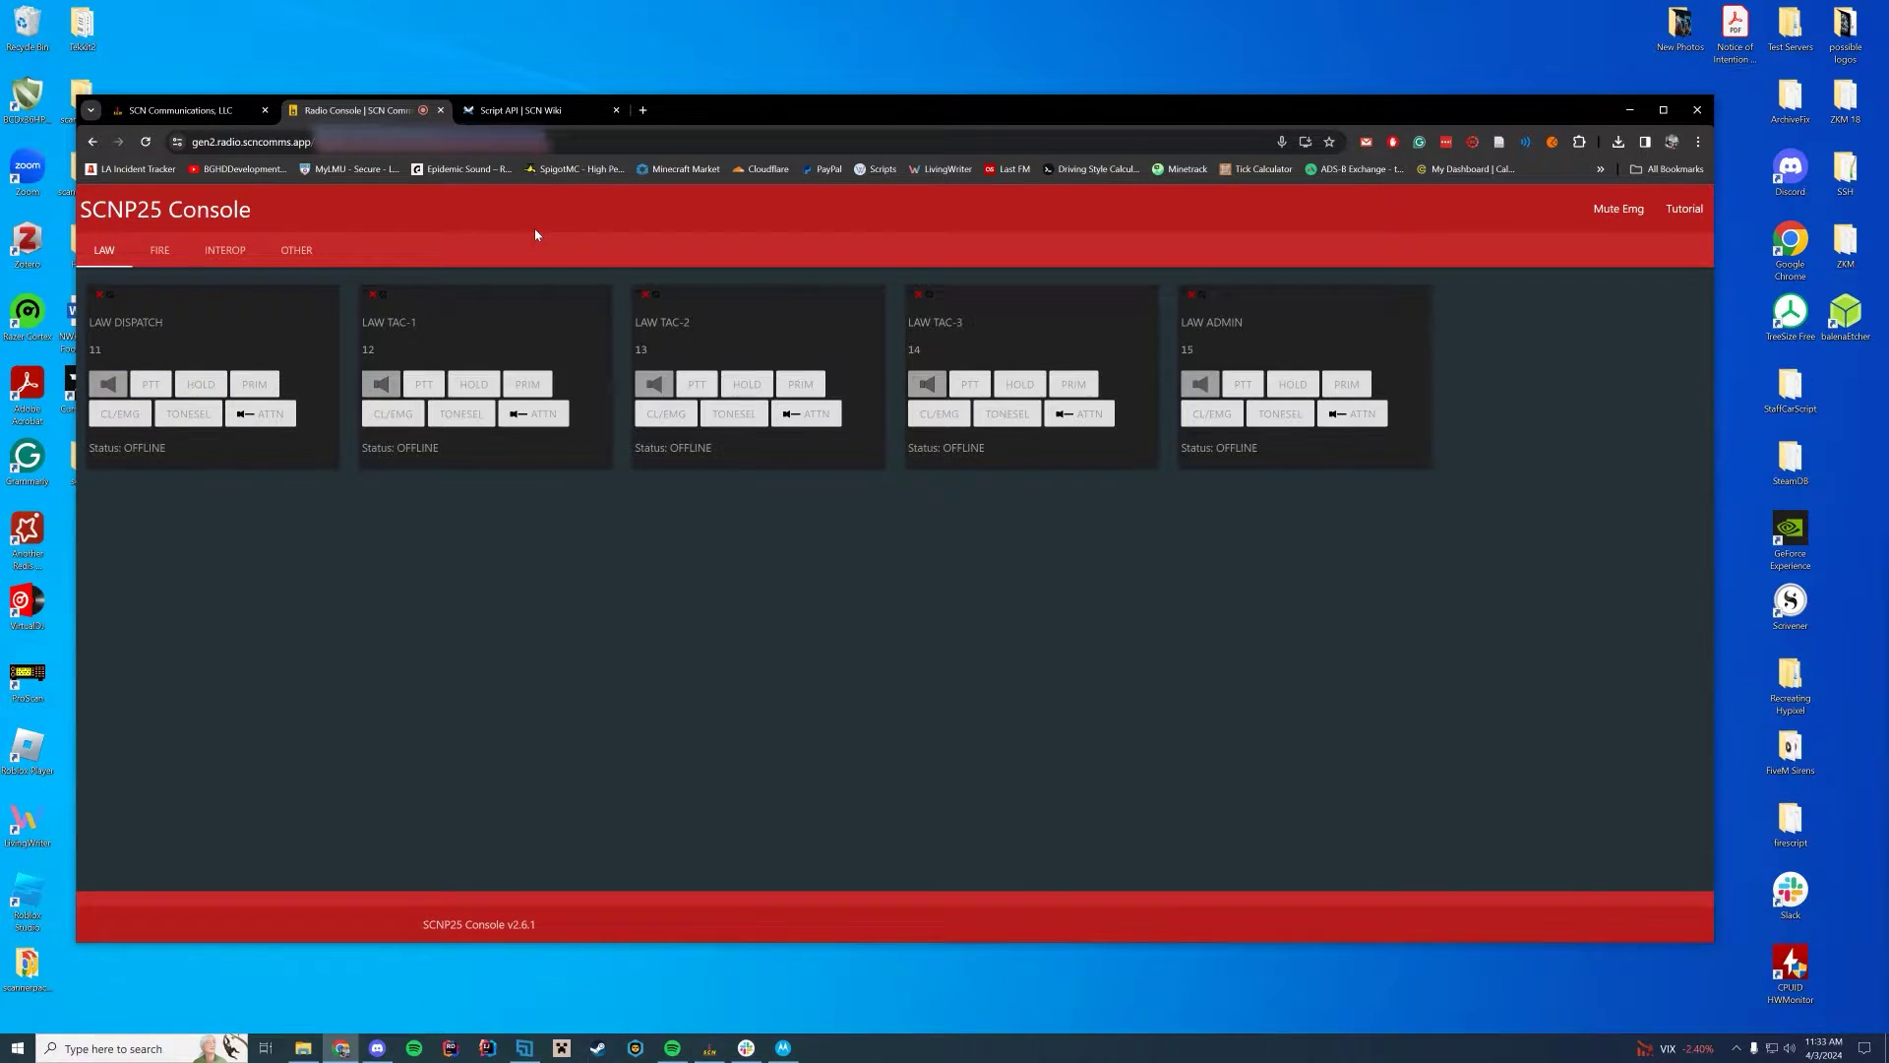
# - Review the console's Other, Interop, Fire and Law channel groups, ending on the Law group
pyautogui.click(290, 252)
pyautogui.click(225, 252)
pyautogui.click(159, 252)
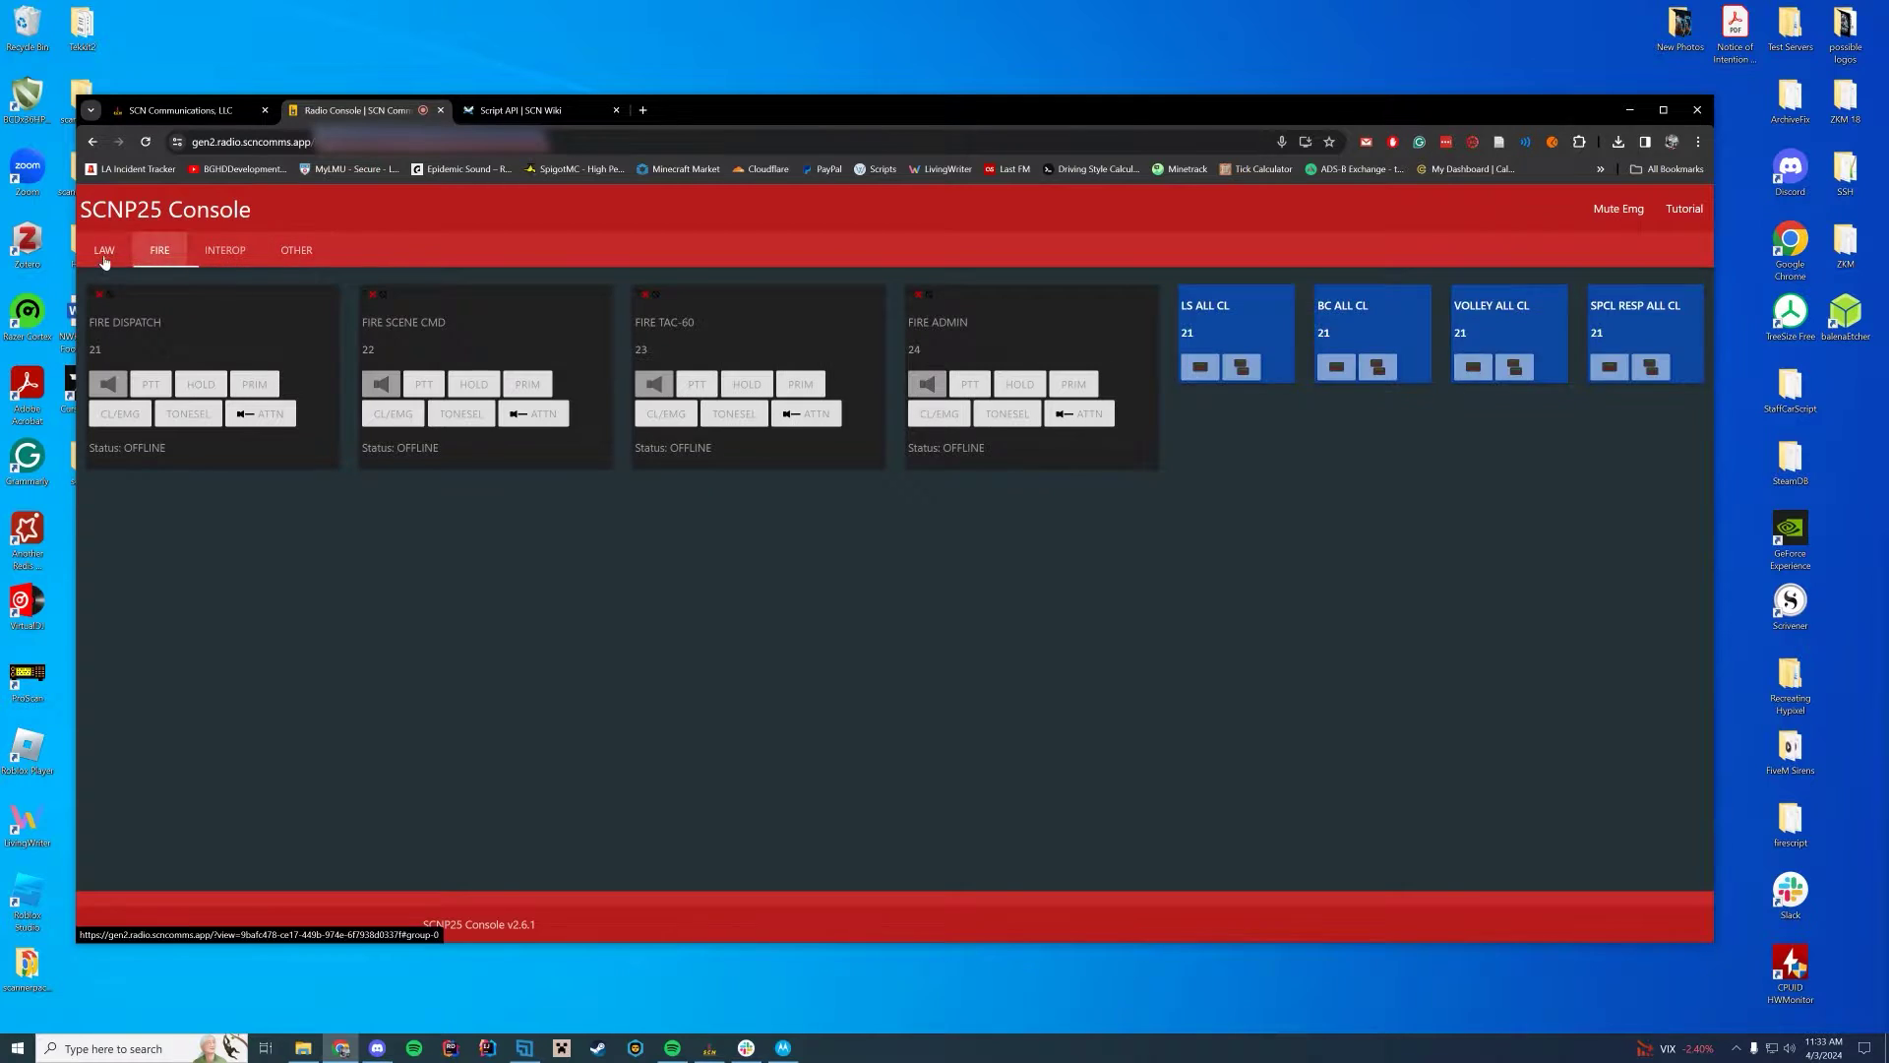
pyautogui.click(105, 252)
pyautogui.click(157, 251)
pyautogui.click(224, 251)
pyautogui.click(104, 254)
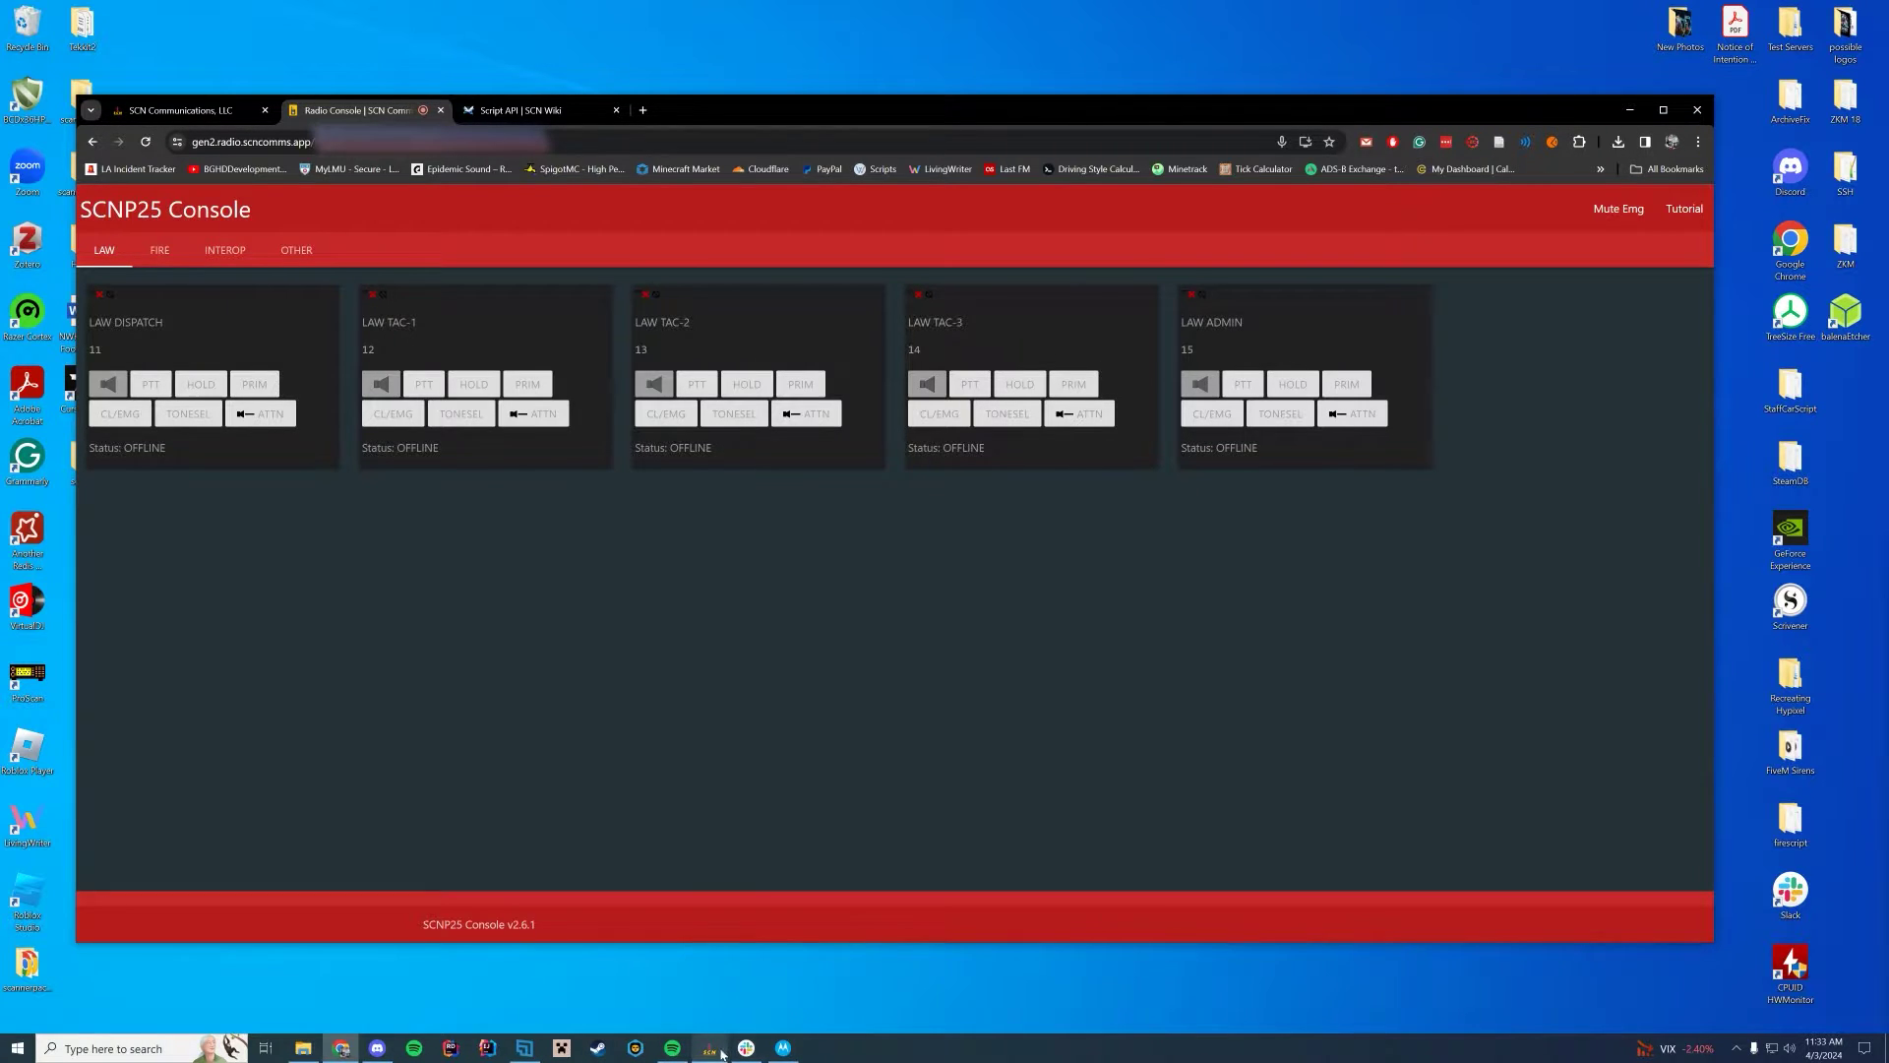
# - Switch to SCNP25 CPS, move its window toward the middle of the desktop, and open the leo.rdcp codeplug
pyautogui.click(709, 1047)
pyautogui.moveTo(638, 158); pyautogui.dragTo(986, 262)
pyautogui.click(516, 266)
pyautogui.click(647, 300)
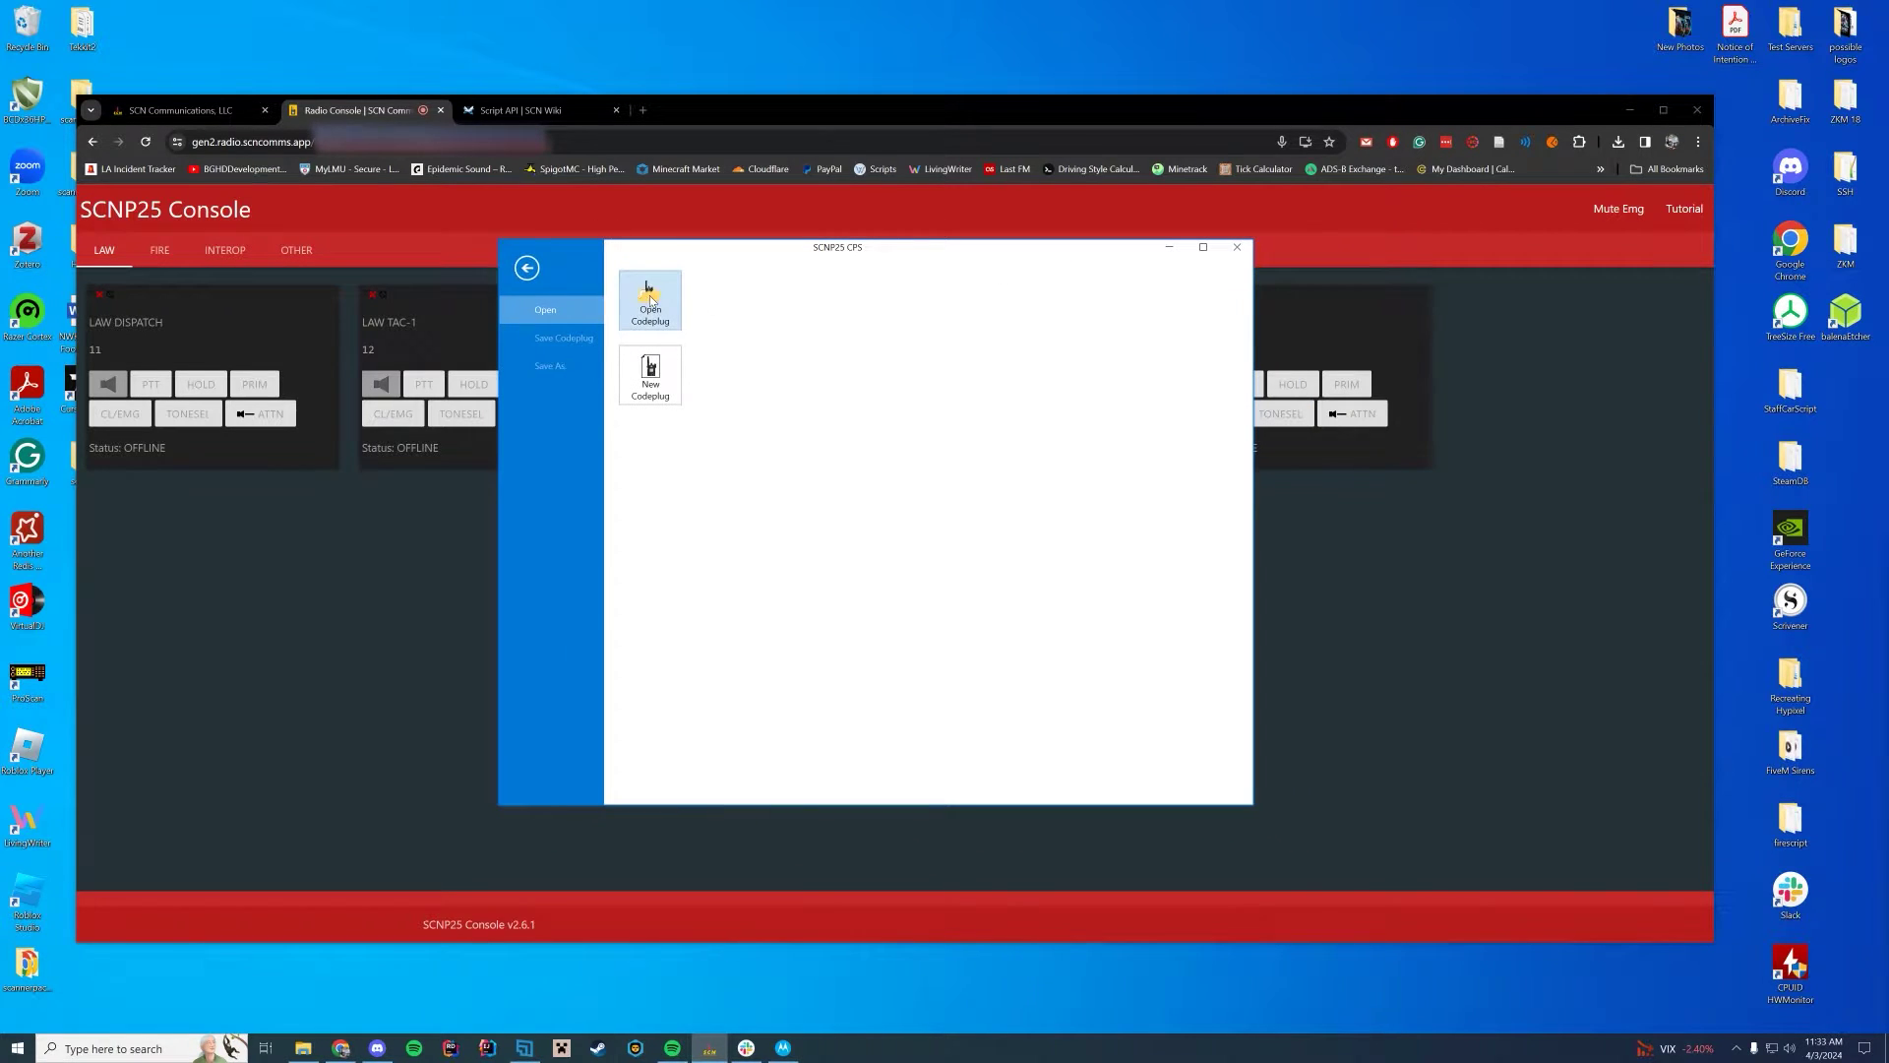
pyautogui.doubleClick(661, 451)
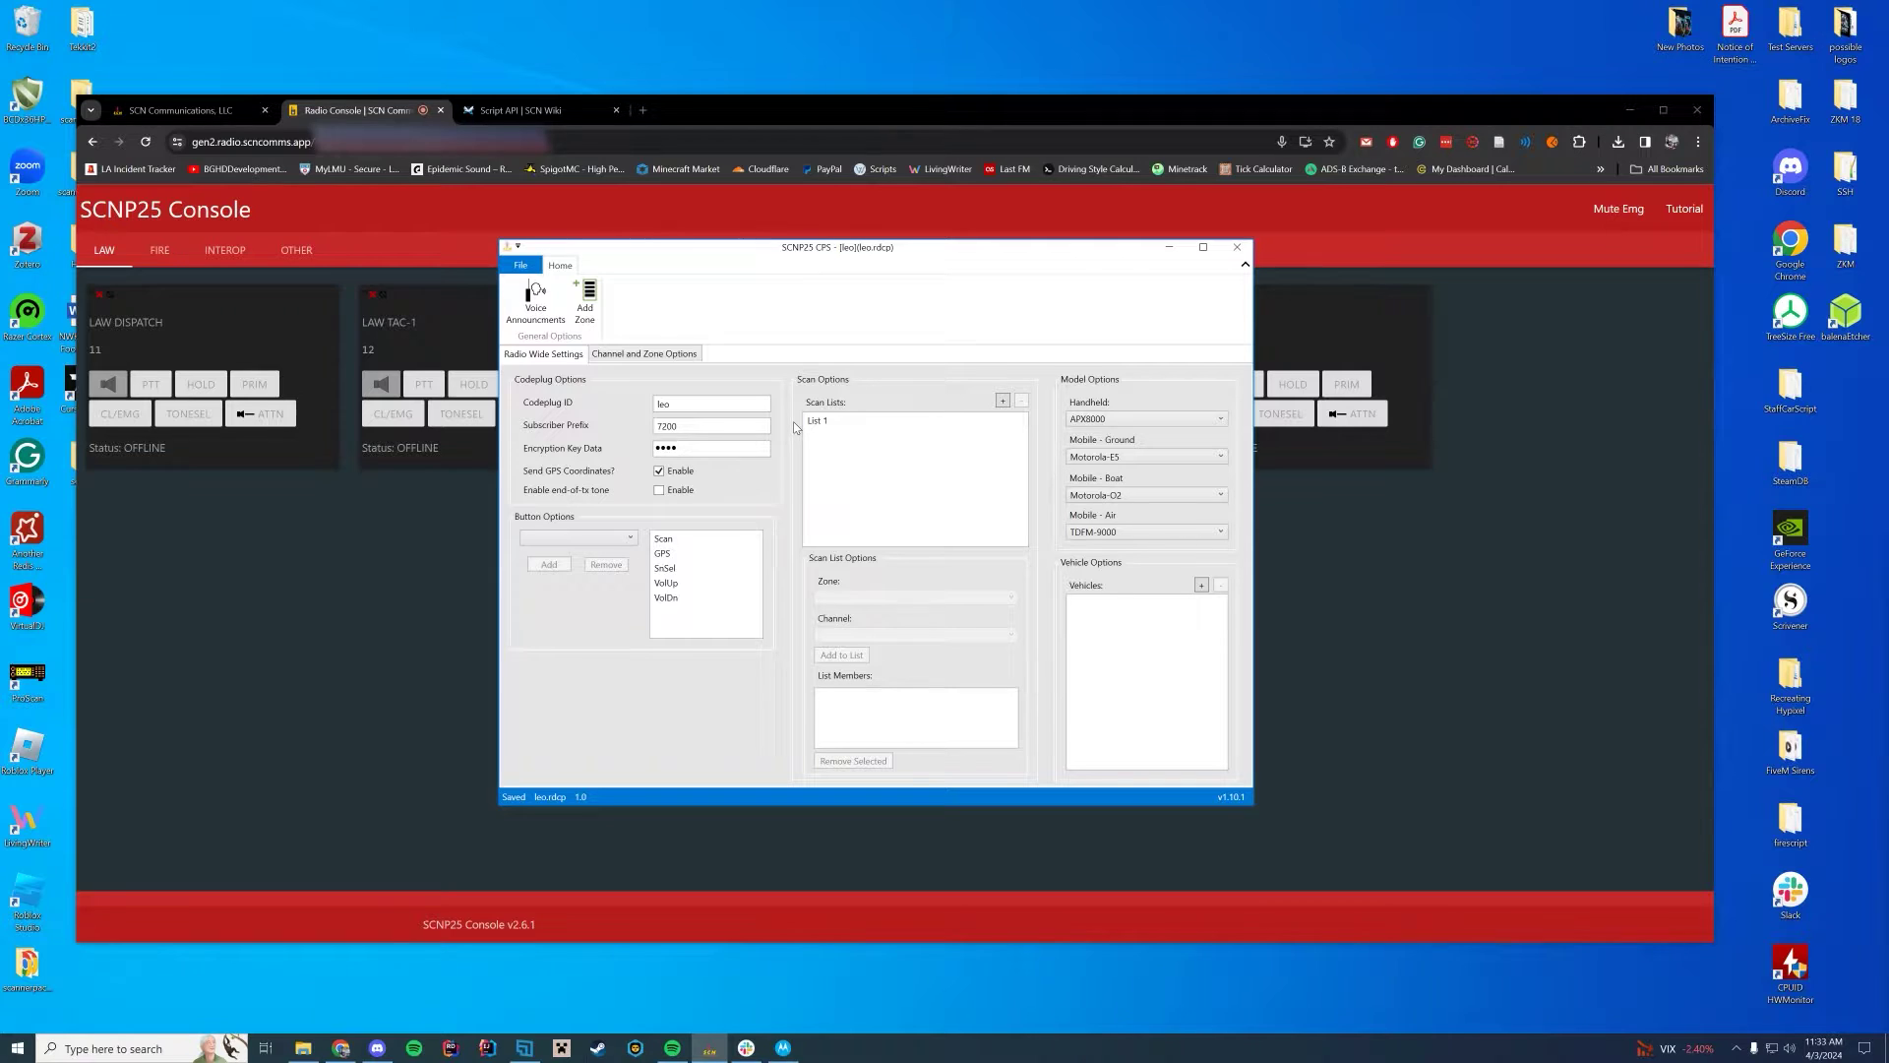
# - Examine the radio models available for the handheld and ground mobile options, keeping the current selections
pyautogui.click(1099, 421)
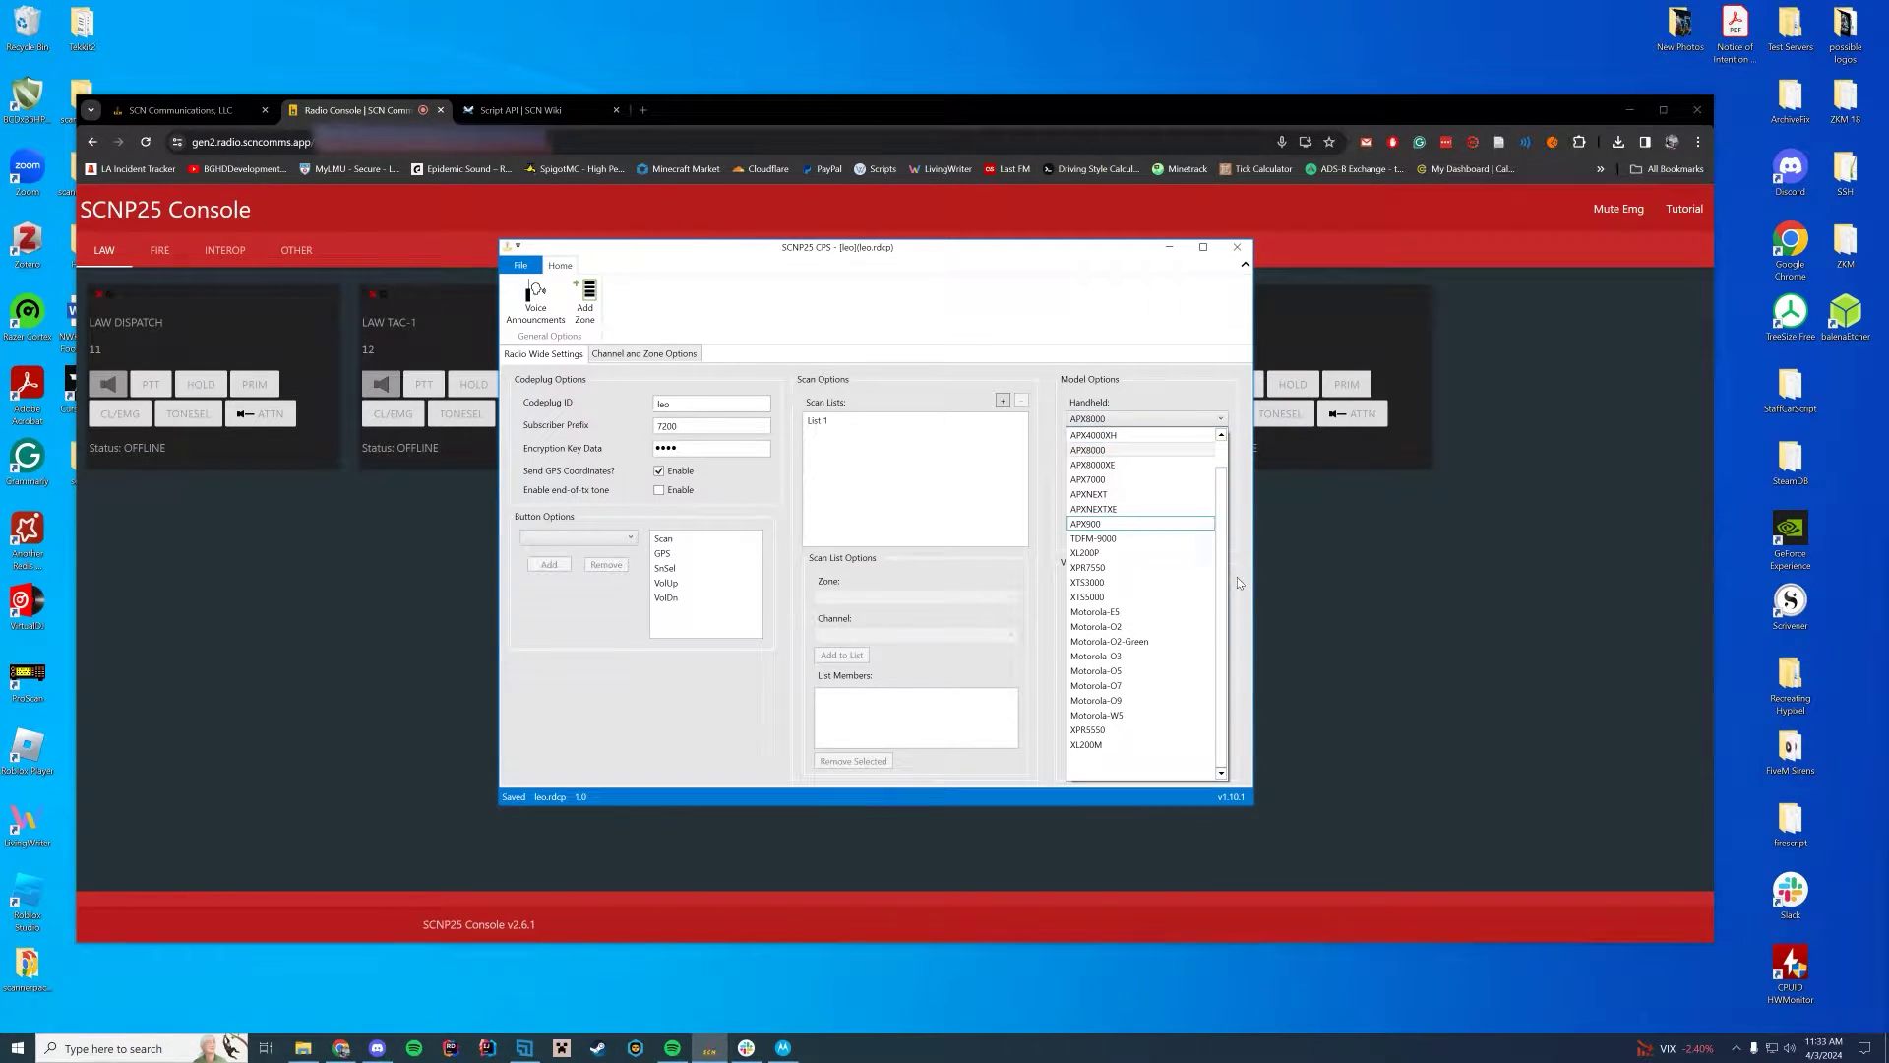
pyautogui.click(1175, 382)
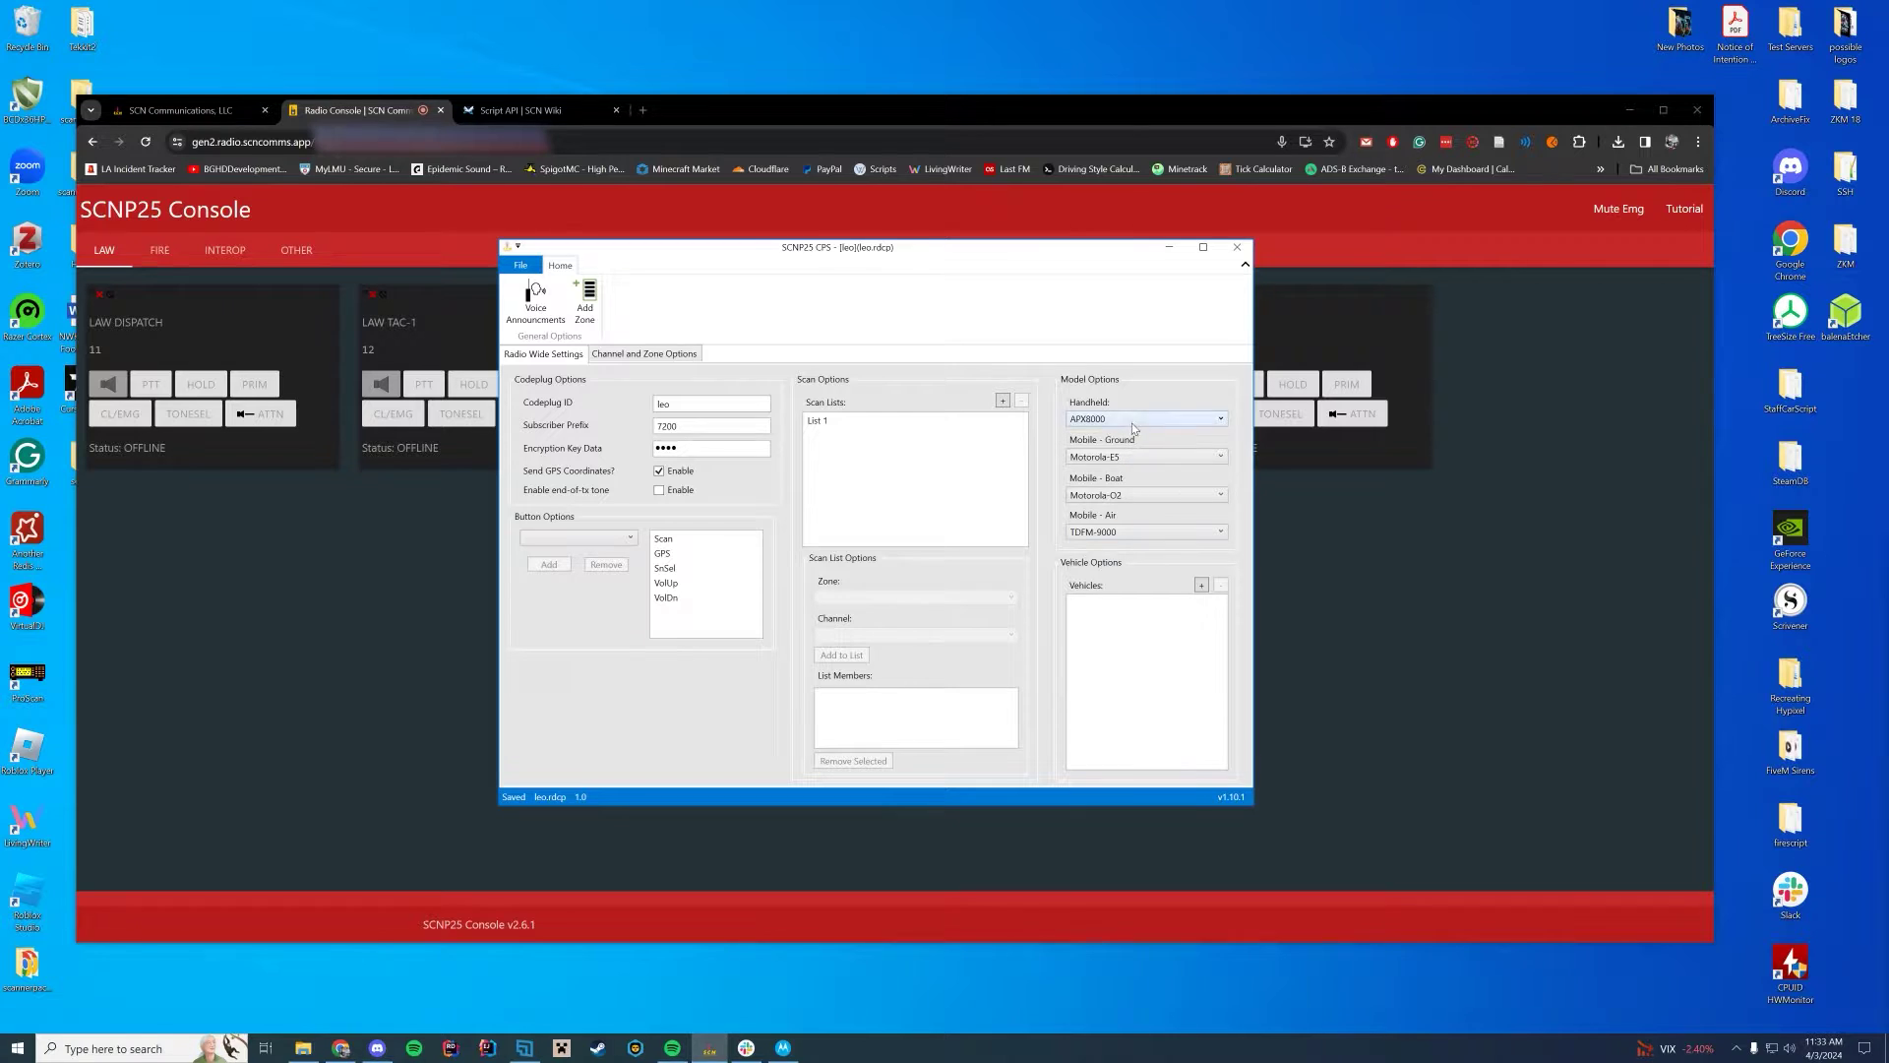
pyautogui.click(1138, 458)
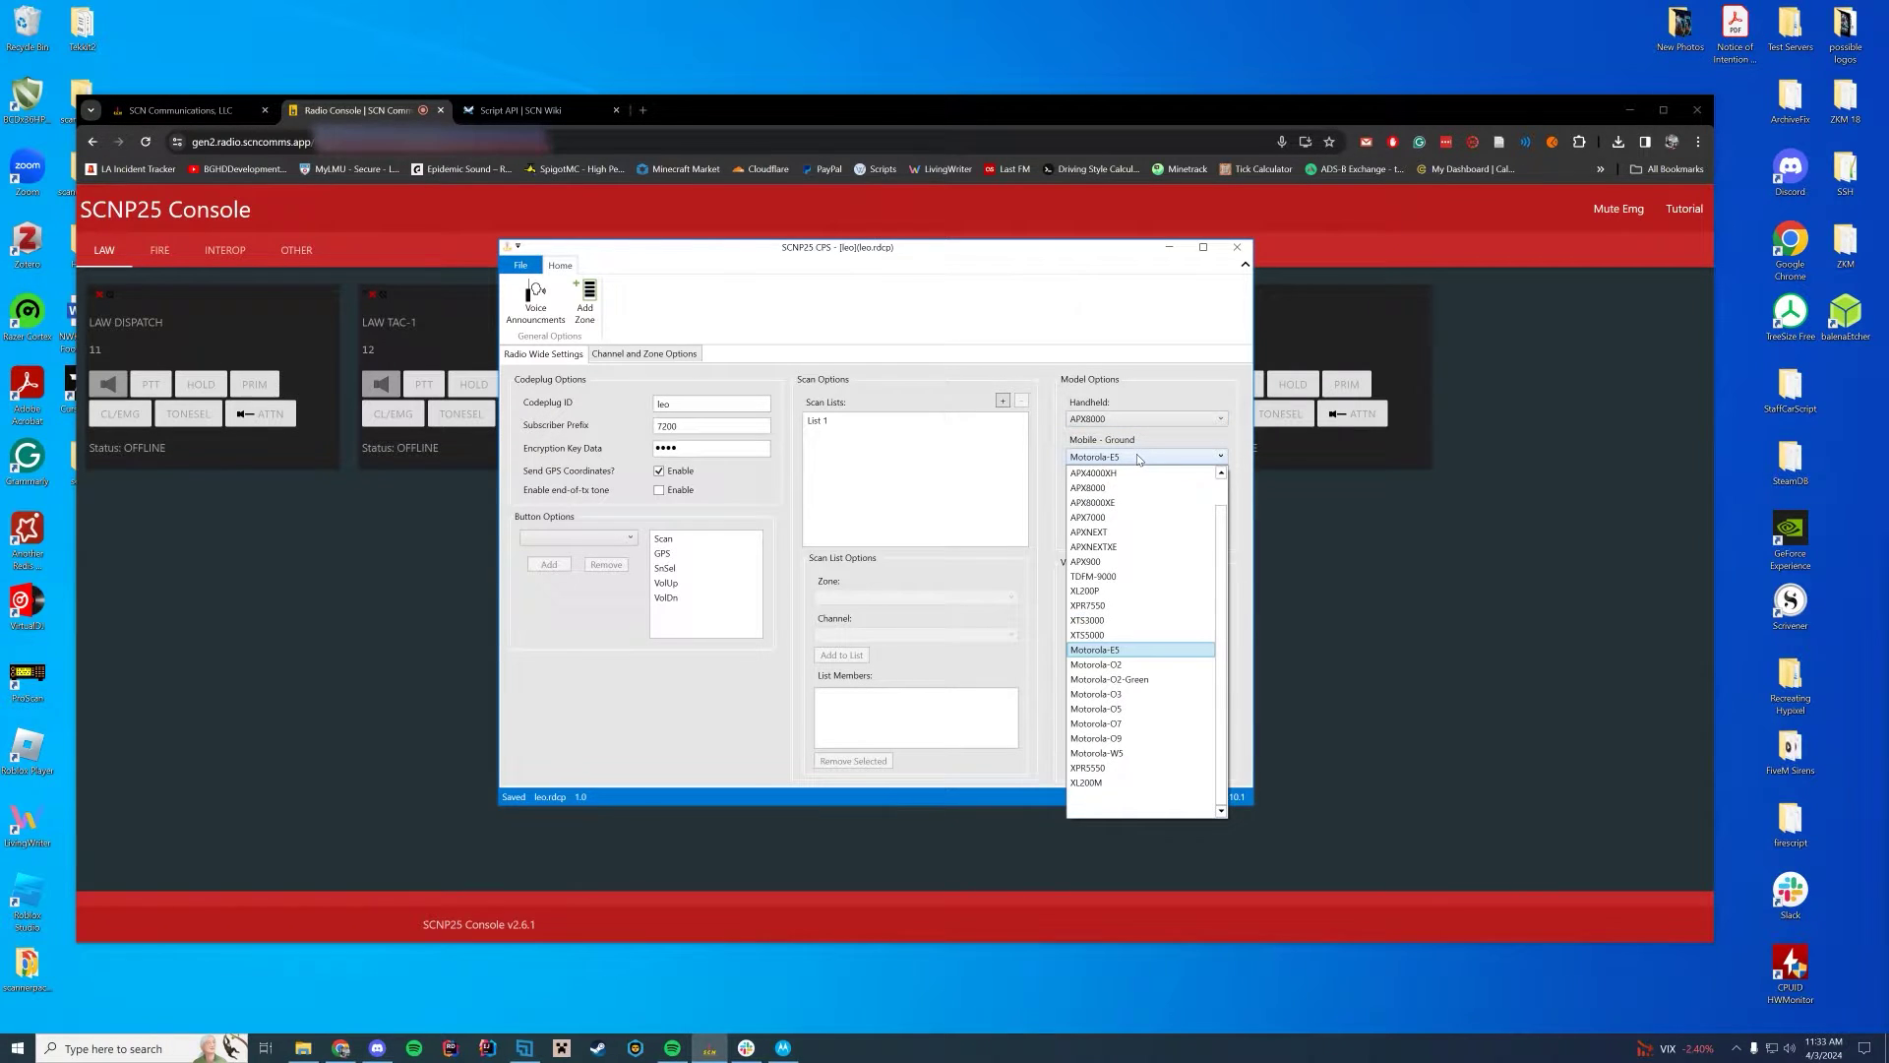
pyautogui.click(1138, 458)
pyautogui.click(1137, 458)
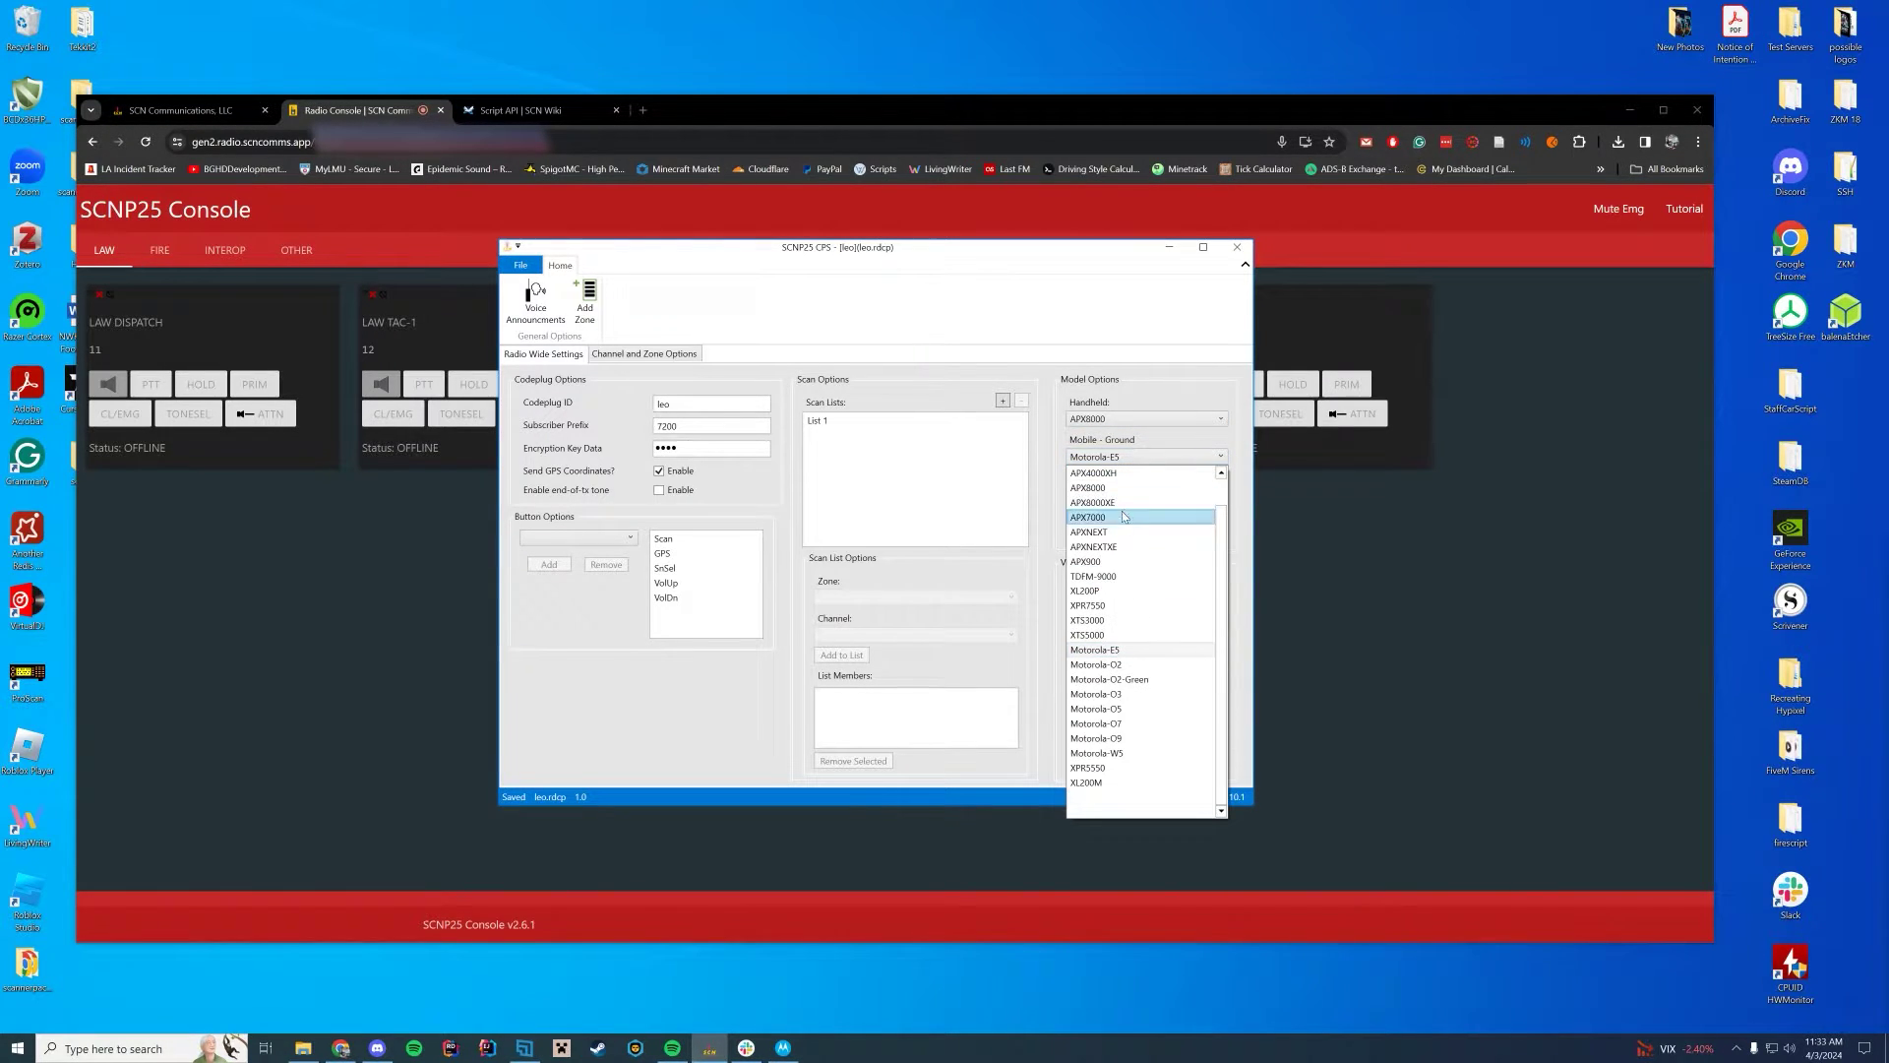
pyautogui.click(1133, 456)
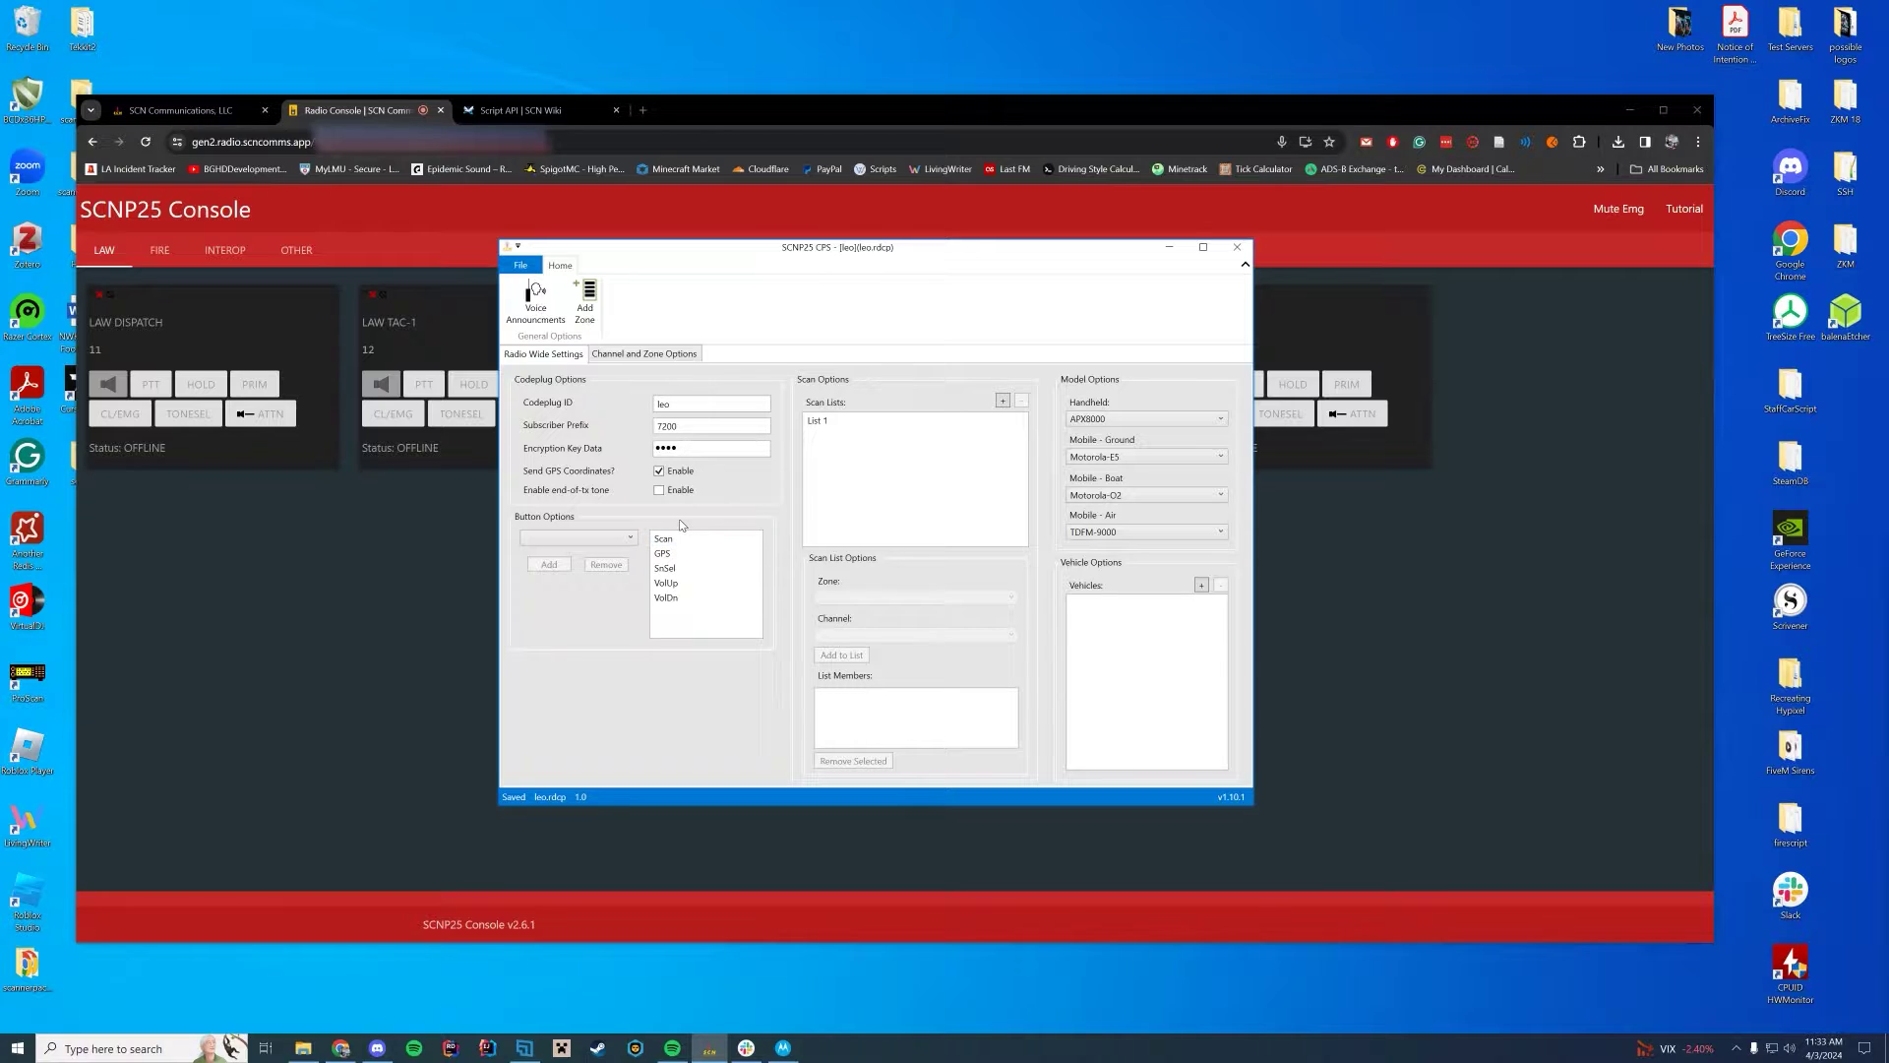
# - Review the member channels of scan list List 1, and select the LAW MAIN zone in the channel and zone options
pyautogui.click(834, 423)
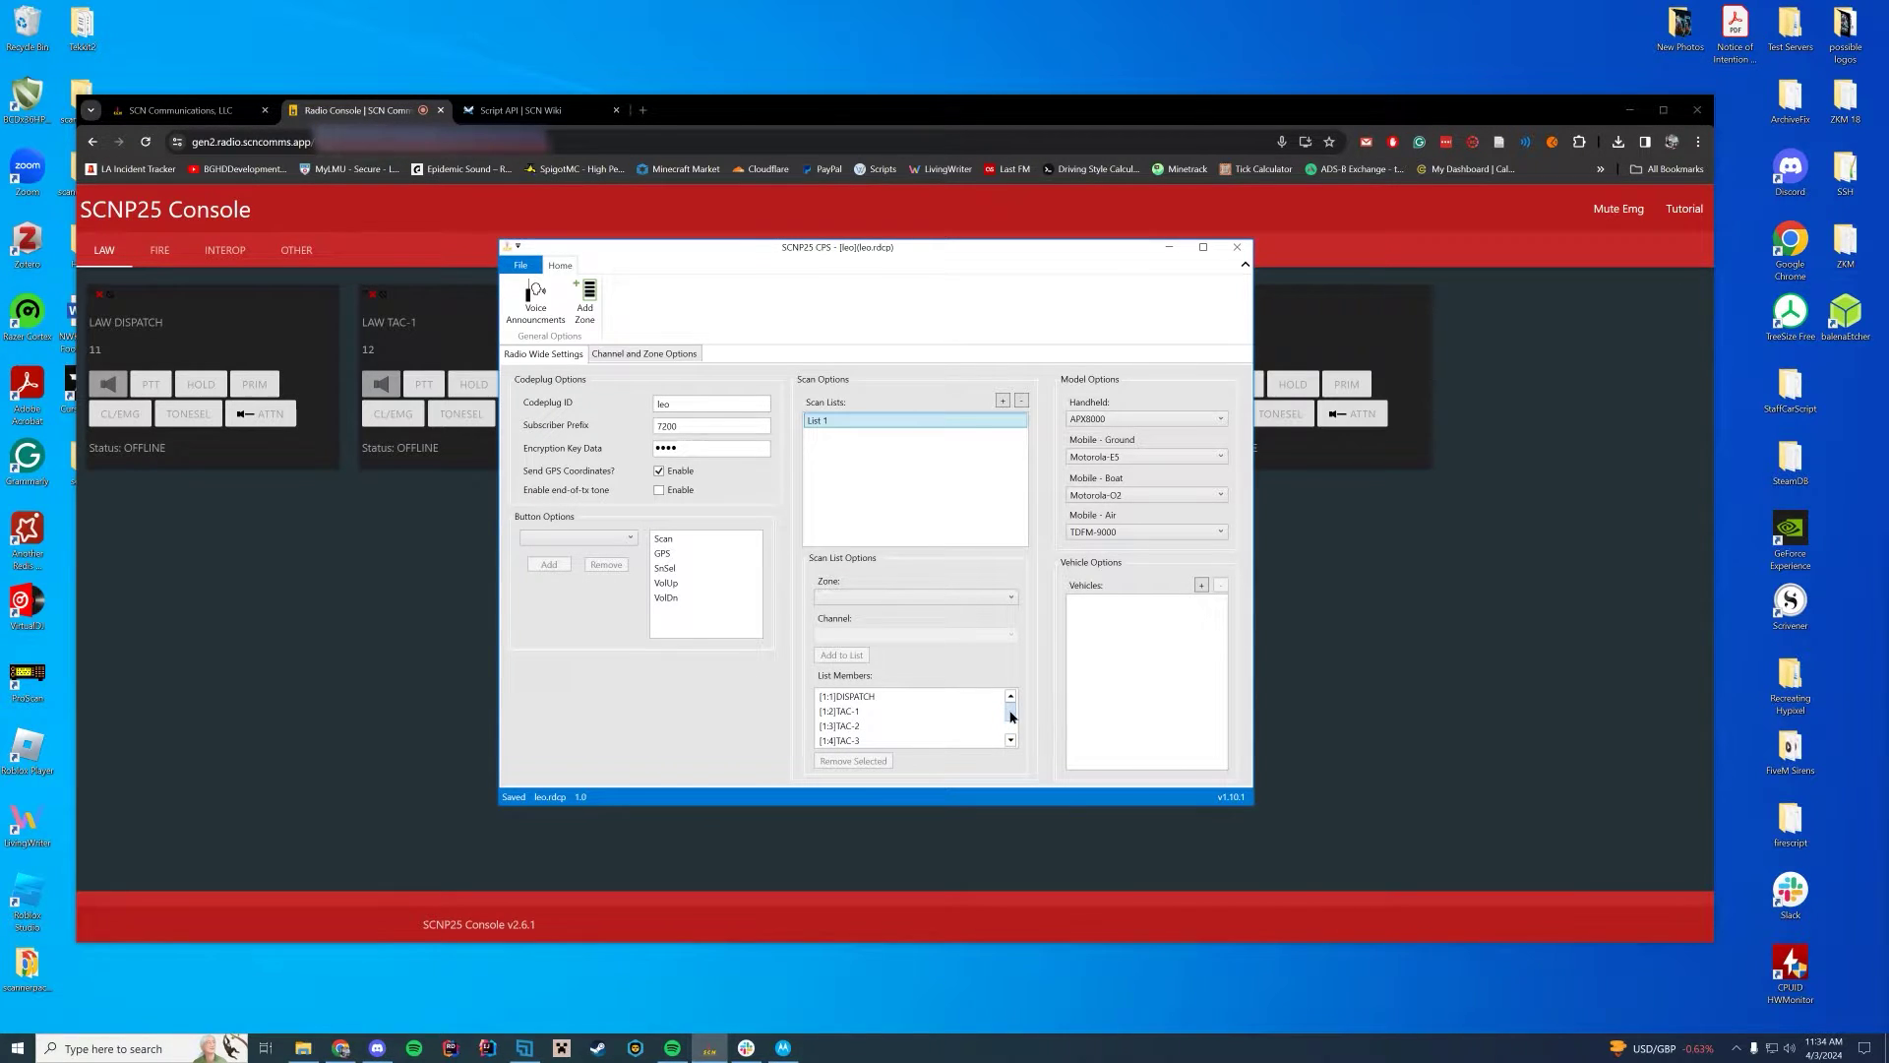
pyautogui.moveTo(1010, 716); pyautogui.dragTo(1005, 717)
pyautogui.click(665, 364)
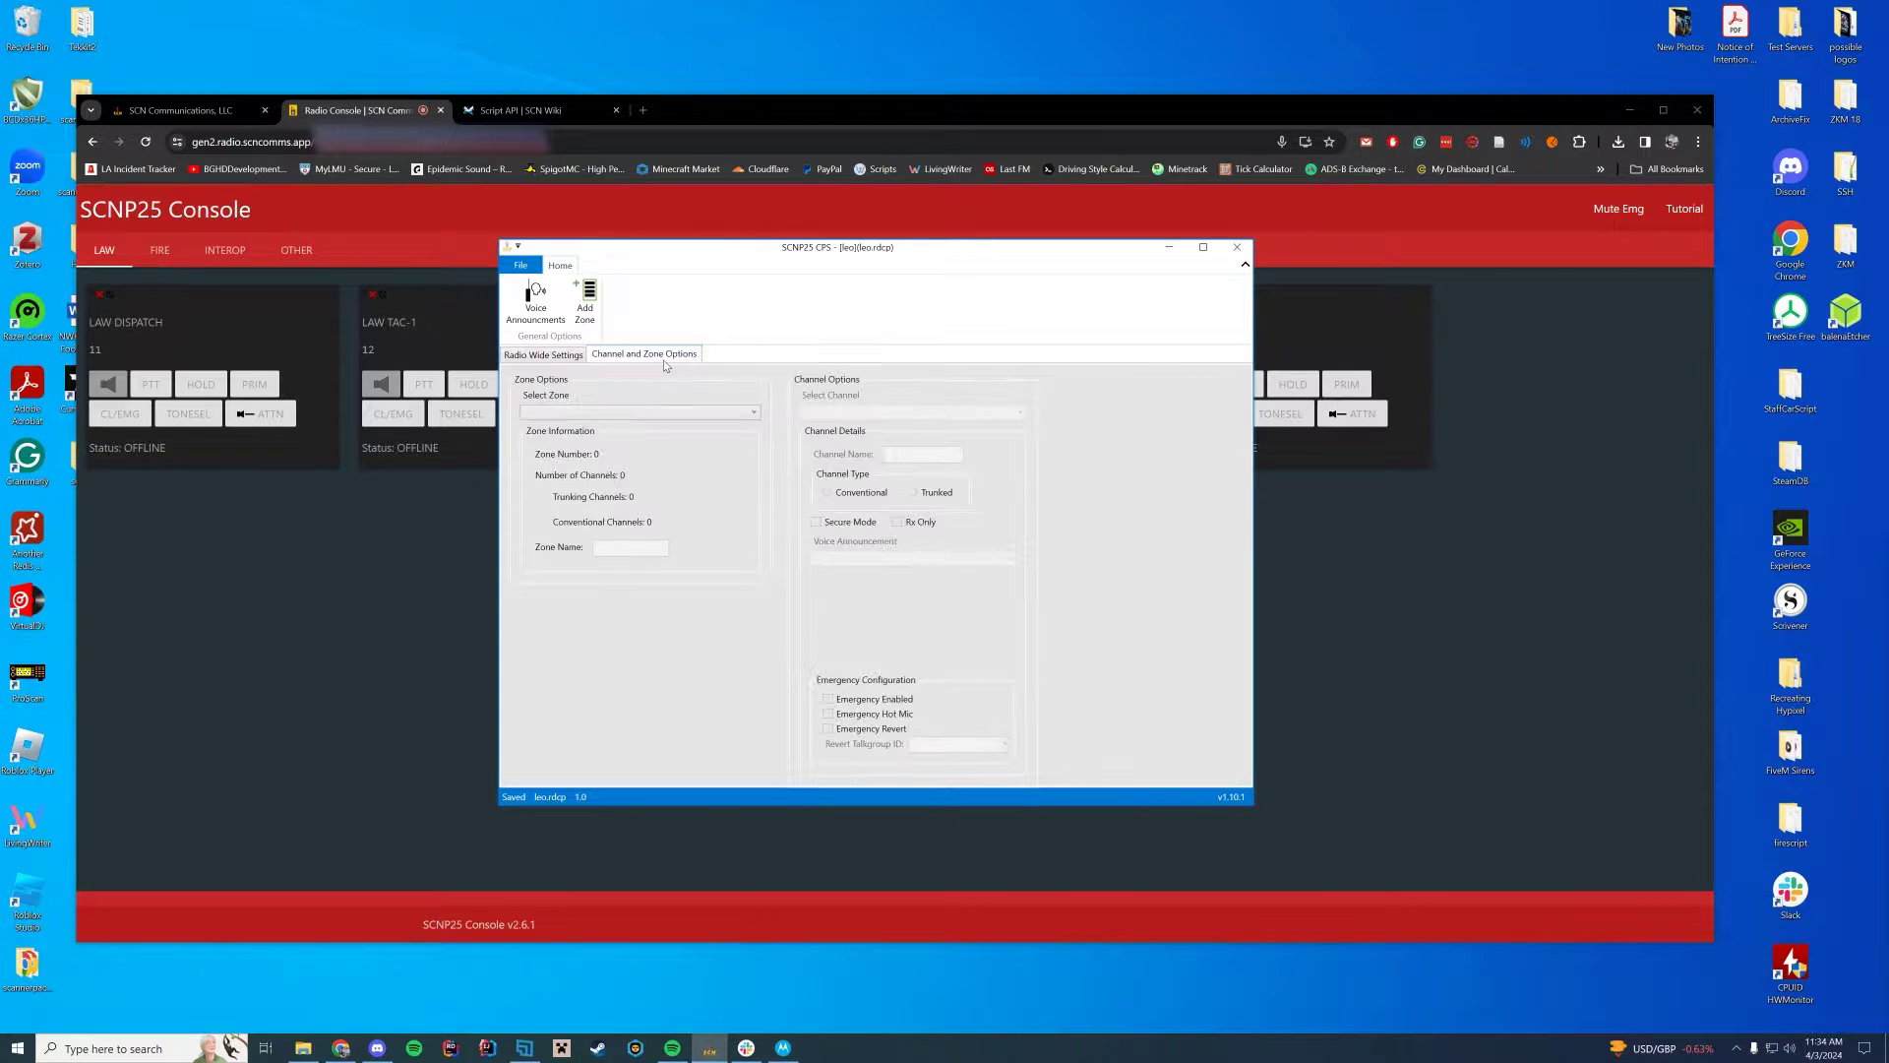
pyautogui.click(673, 413)
pyautogui.click(662, 430)
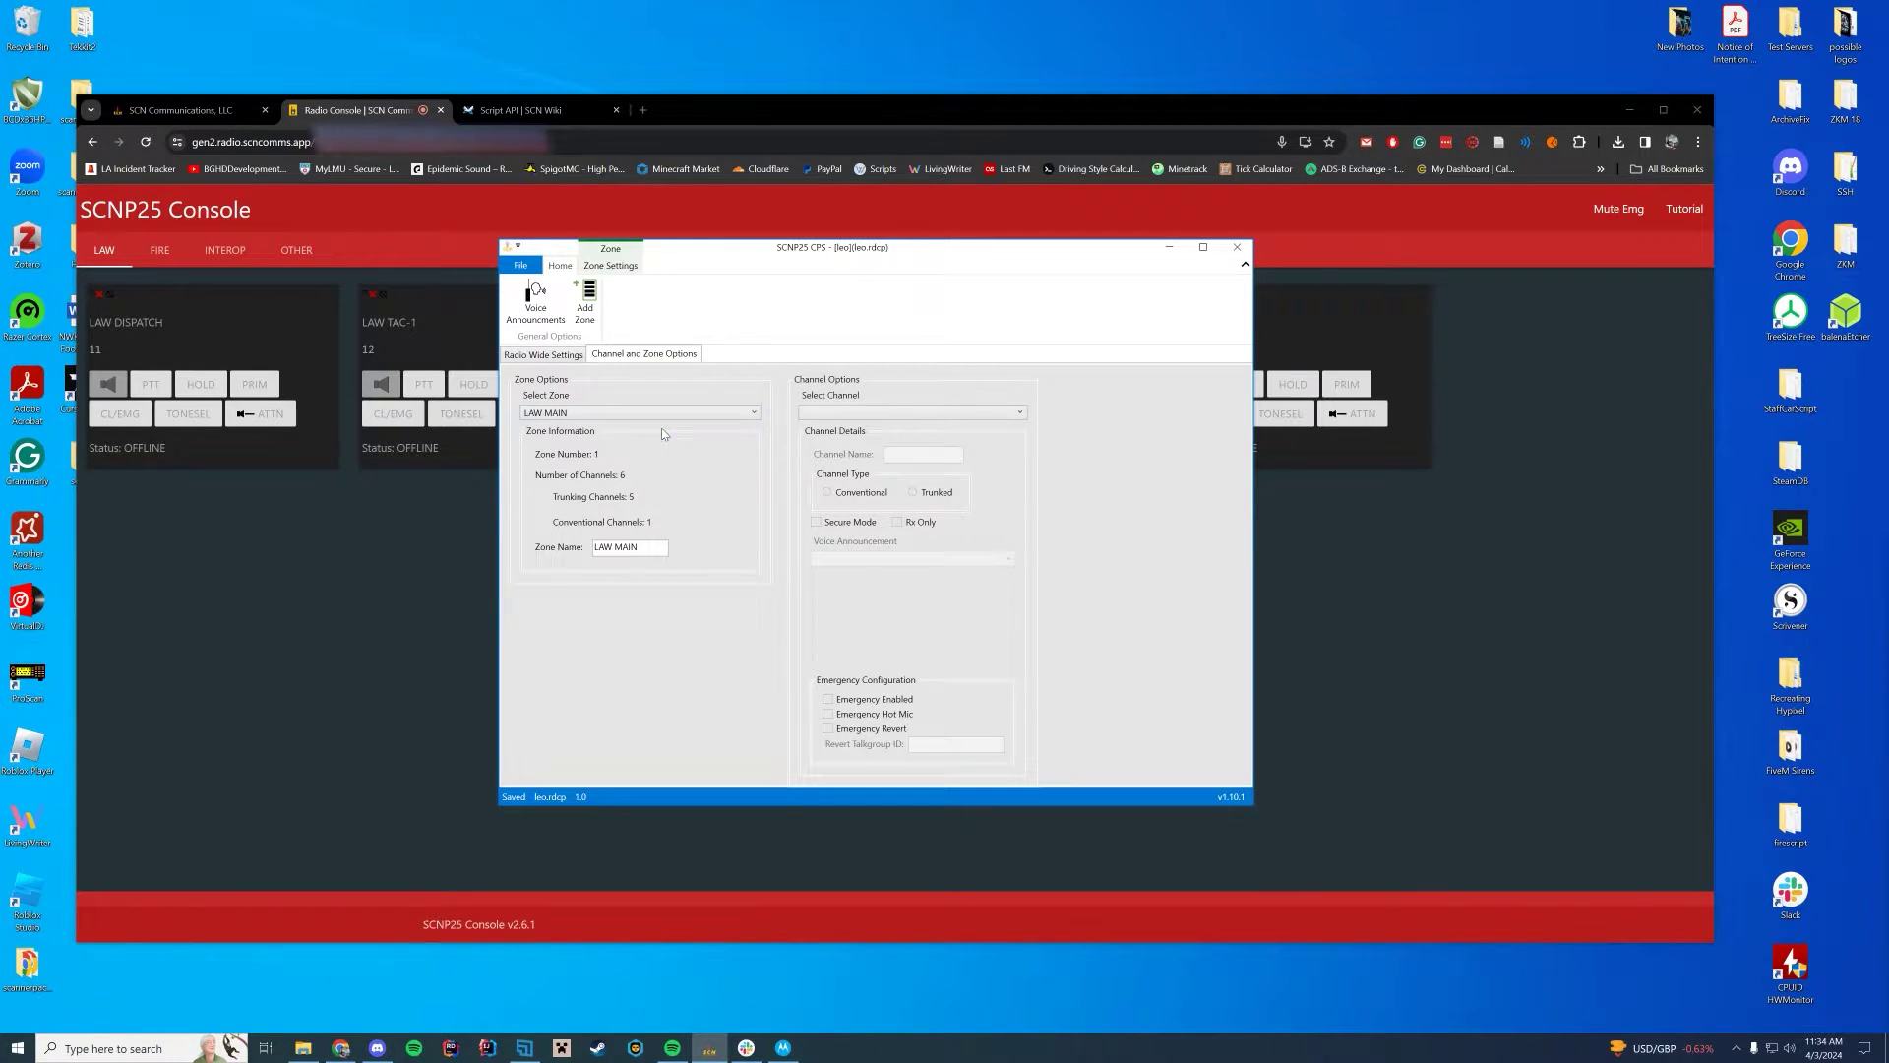
# - Look over the LAW MAIN zone's channels and display the settings of its DISPATCH channel
pyautogui.click(844, 418)
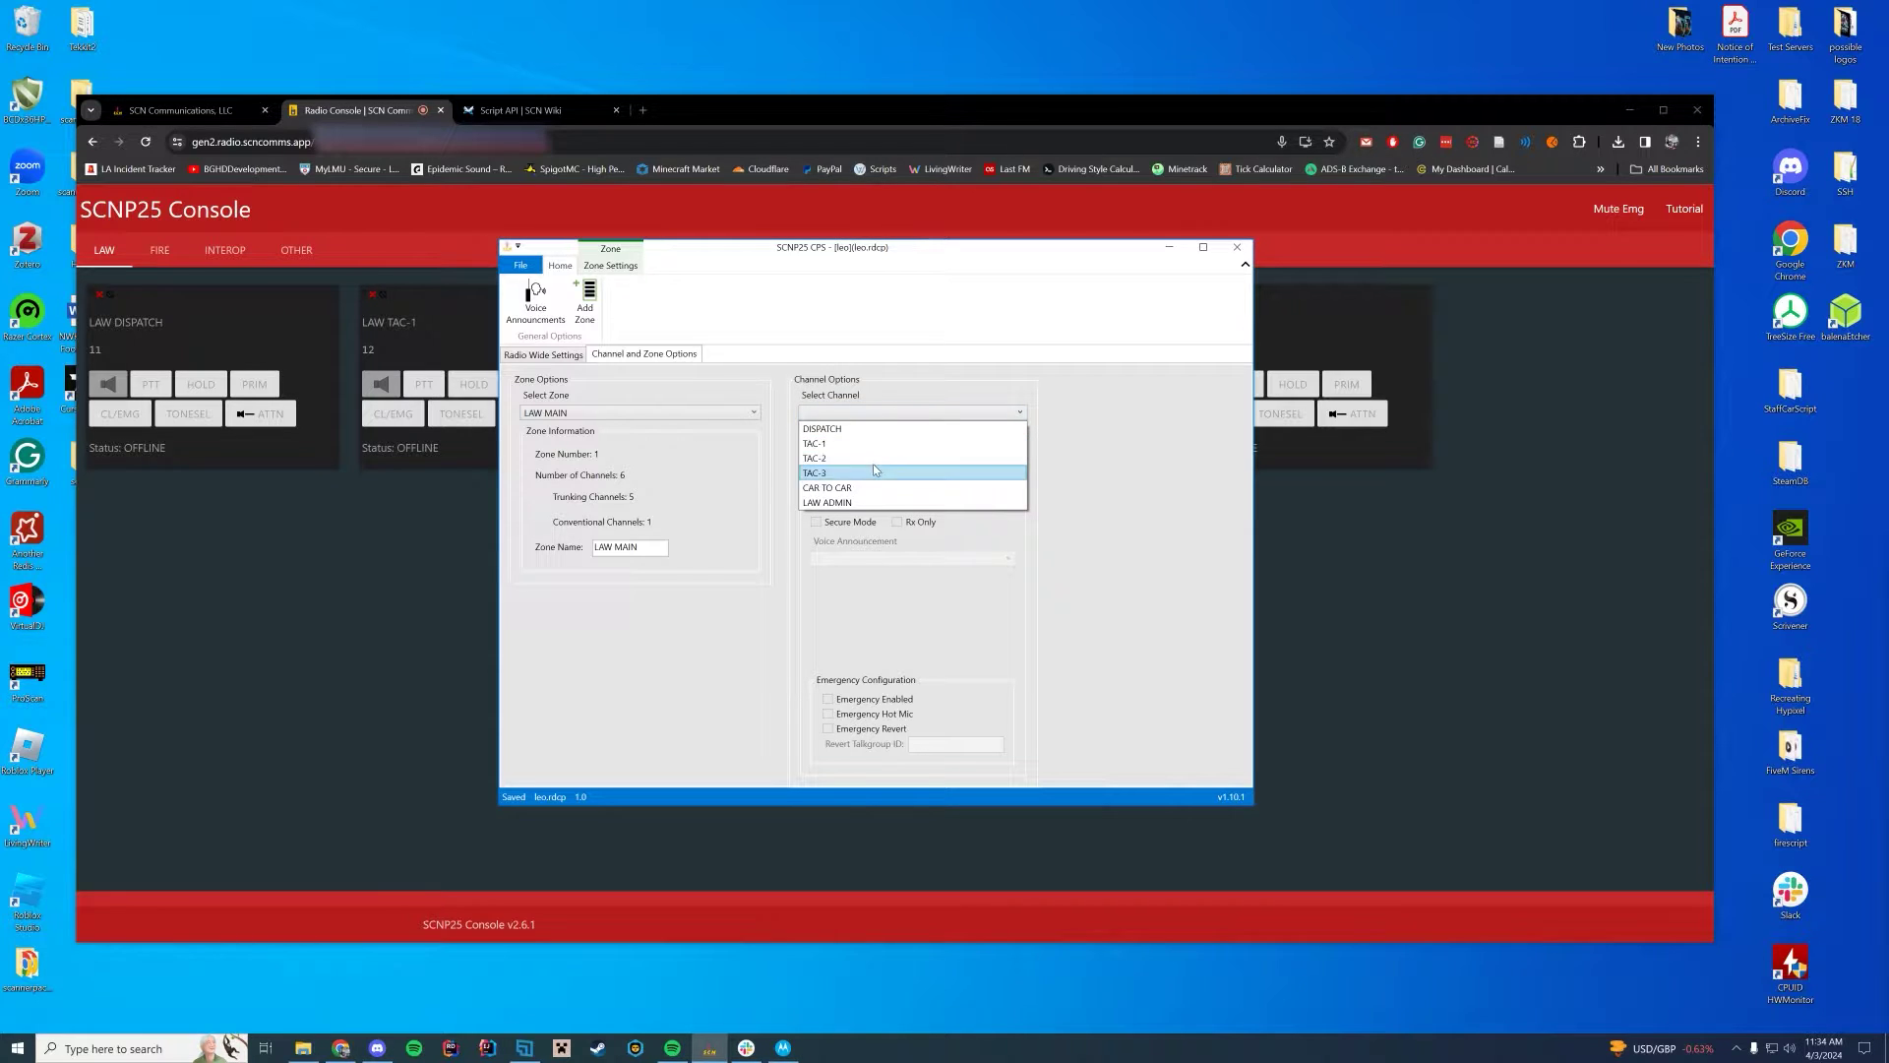
pyautogui.click(1114, 432)
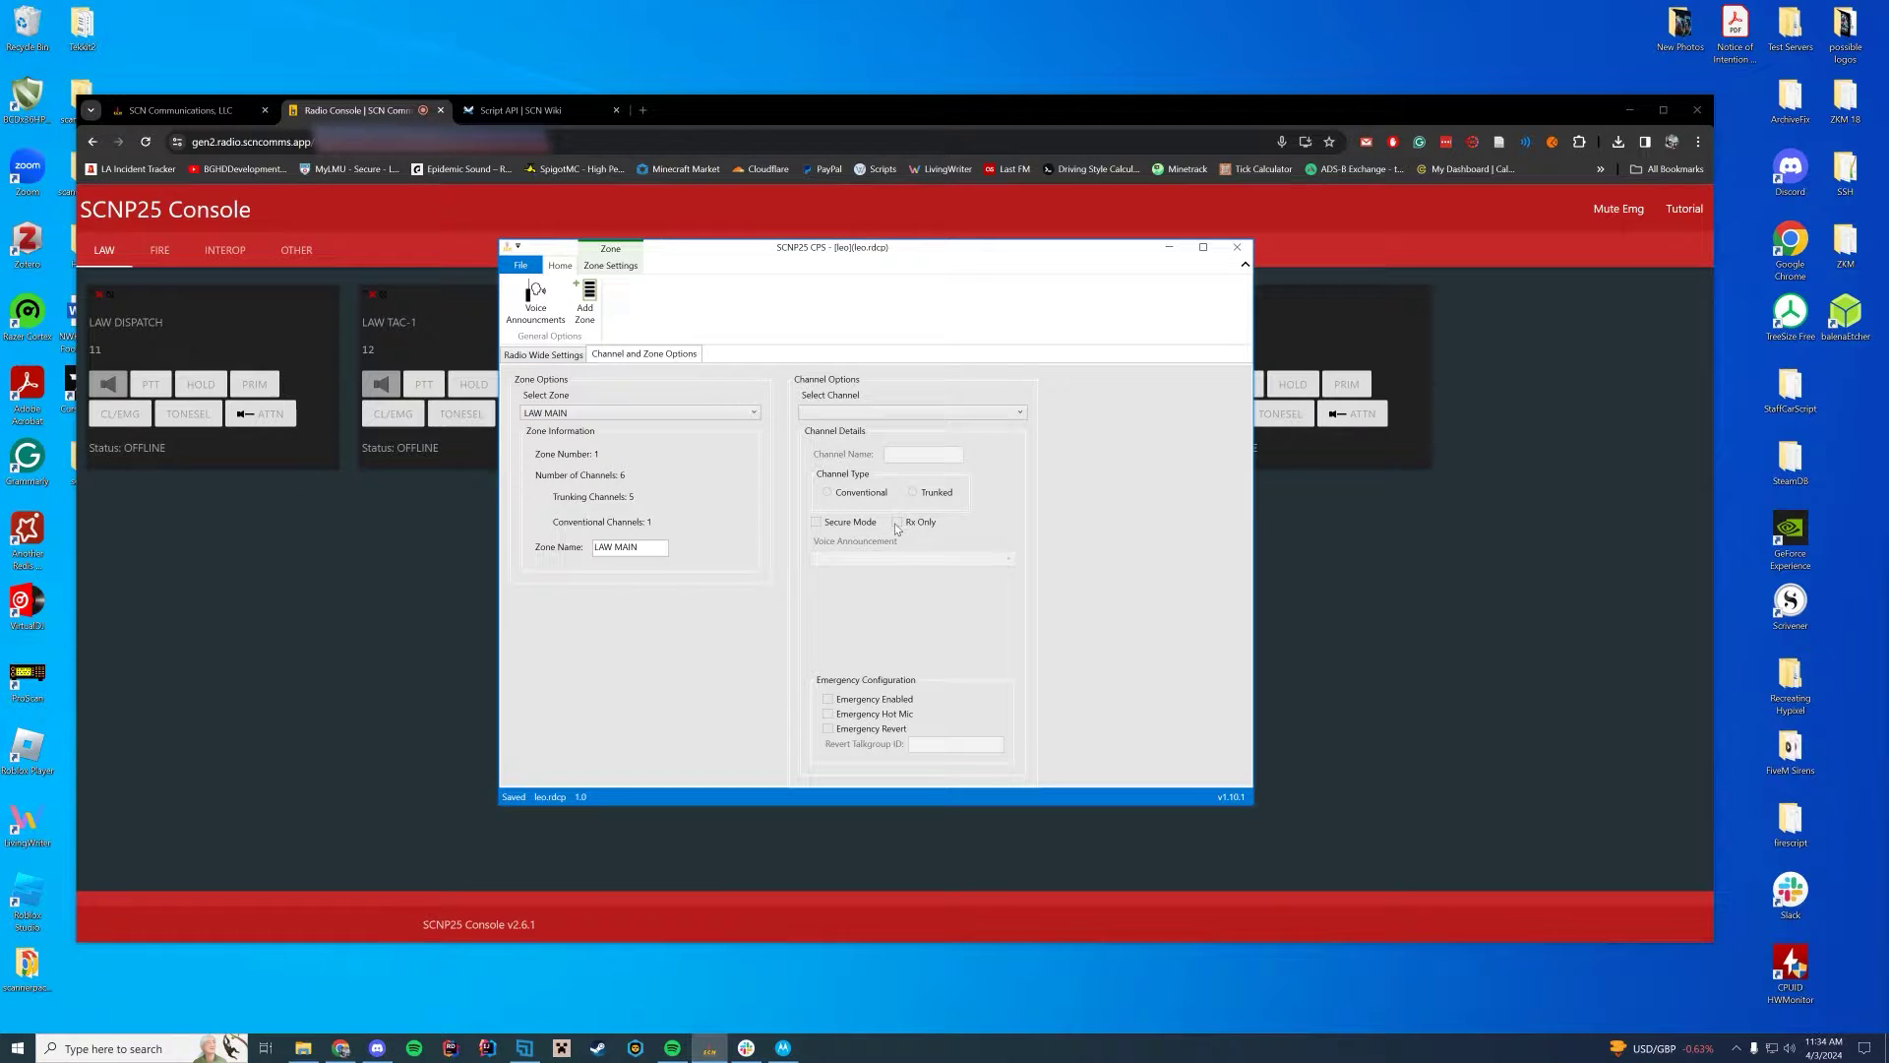
pyautogui.click(834, 414)
pyautogui.click(836, 427)
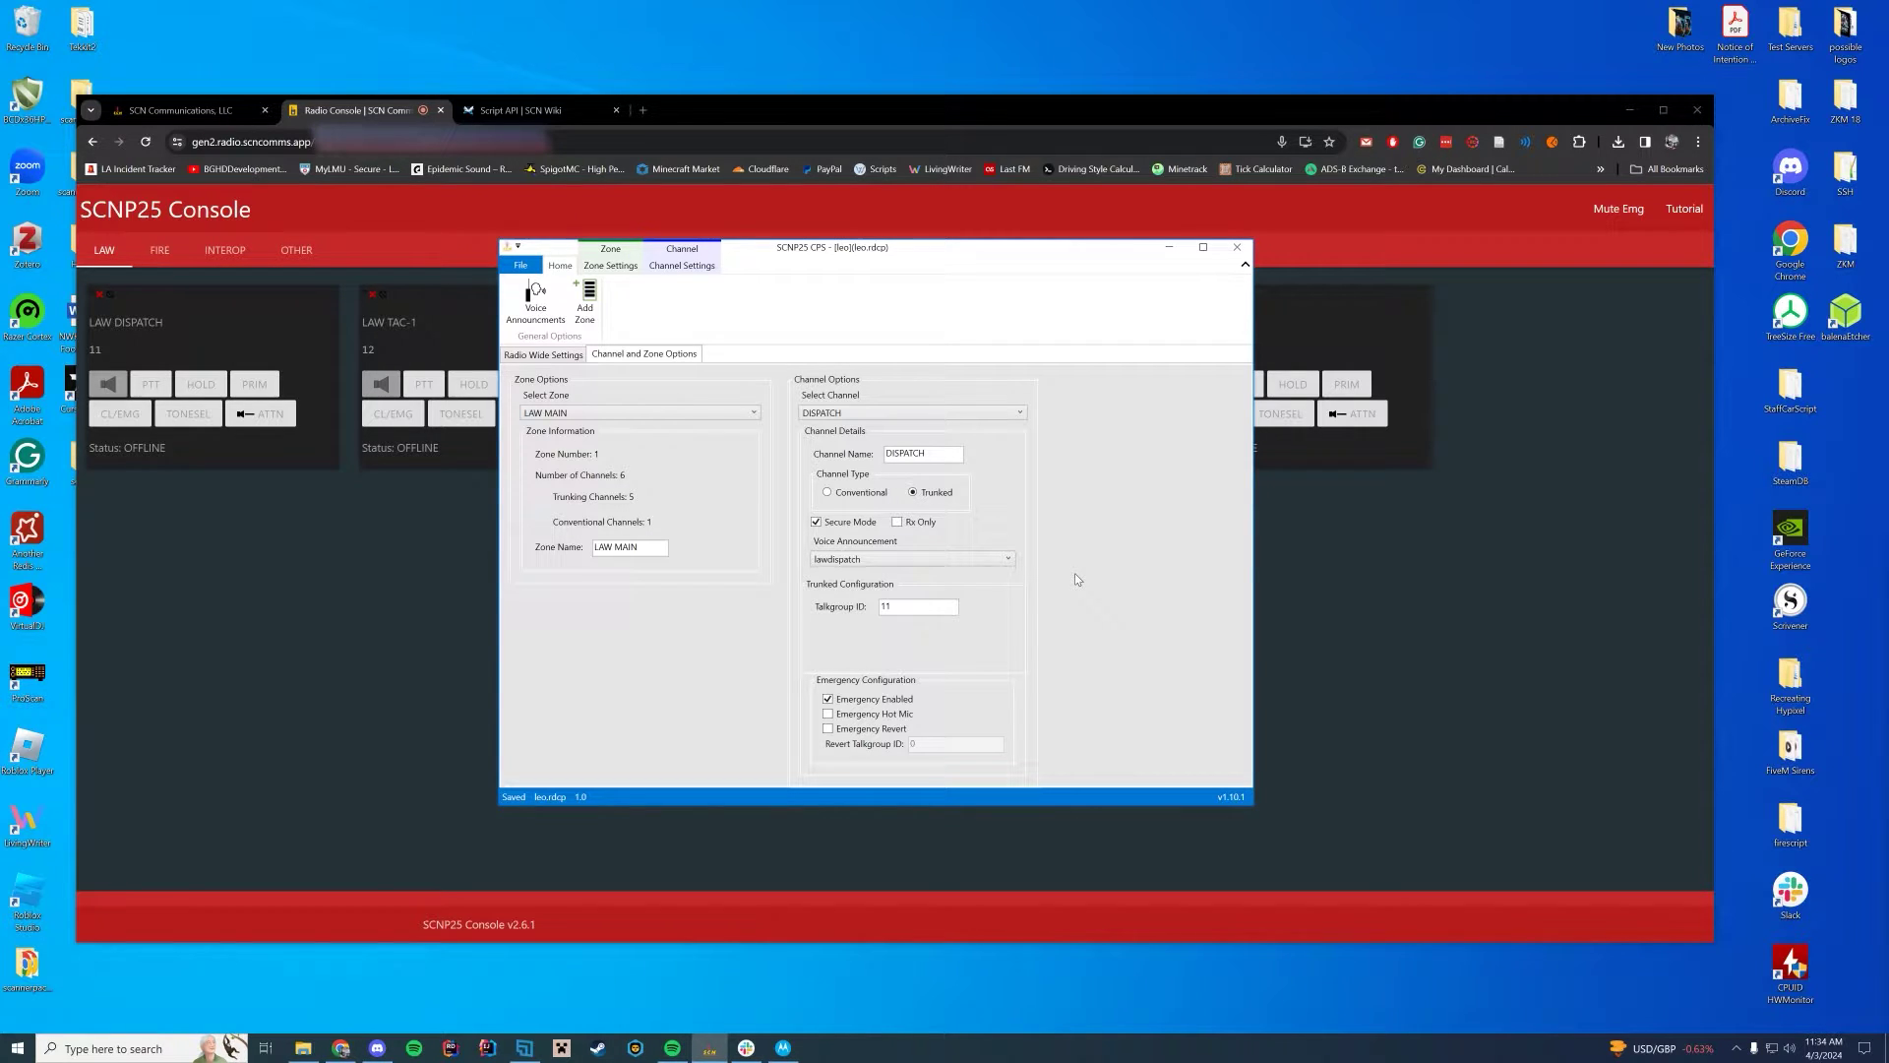
# - Open the fire.rdcp codeplug and look through its scan list members in the radio-wide settings
pyautogui.click(531, 354)
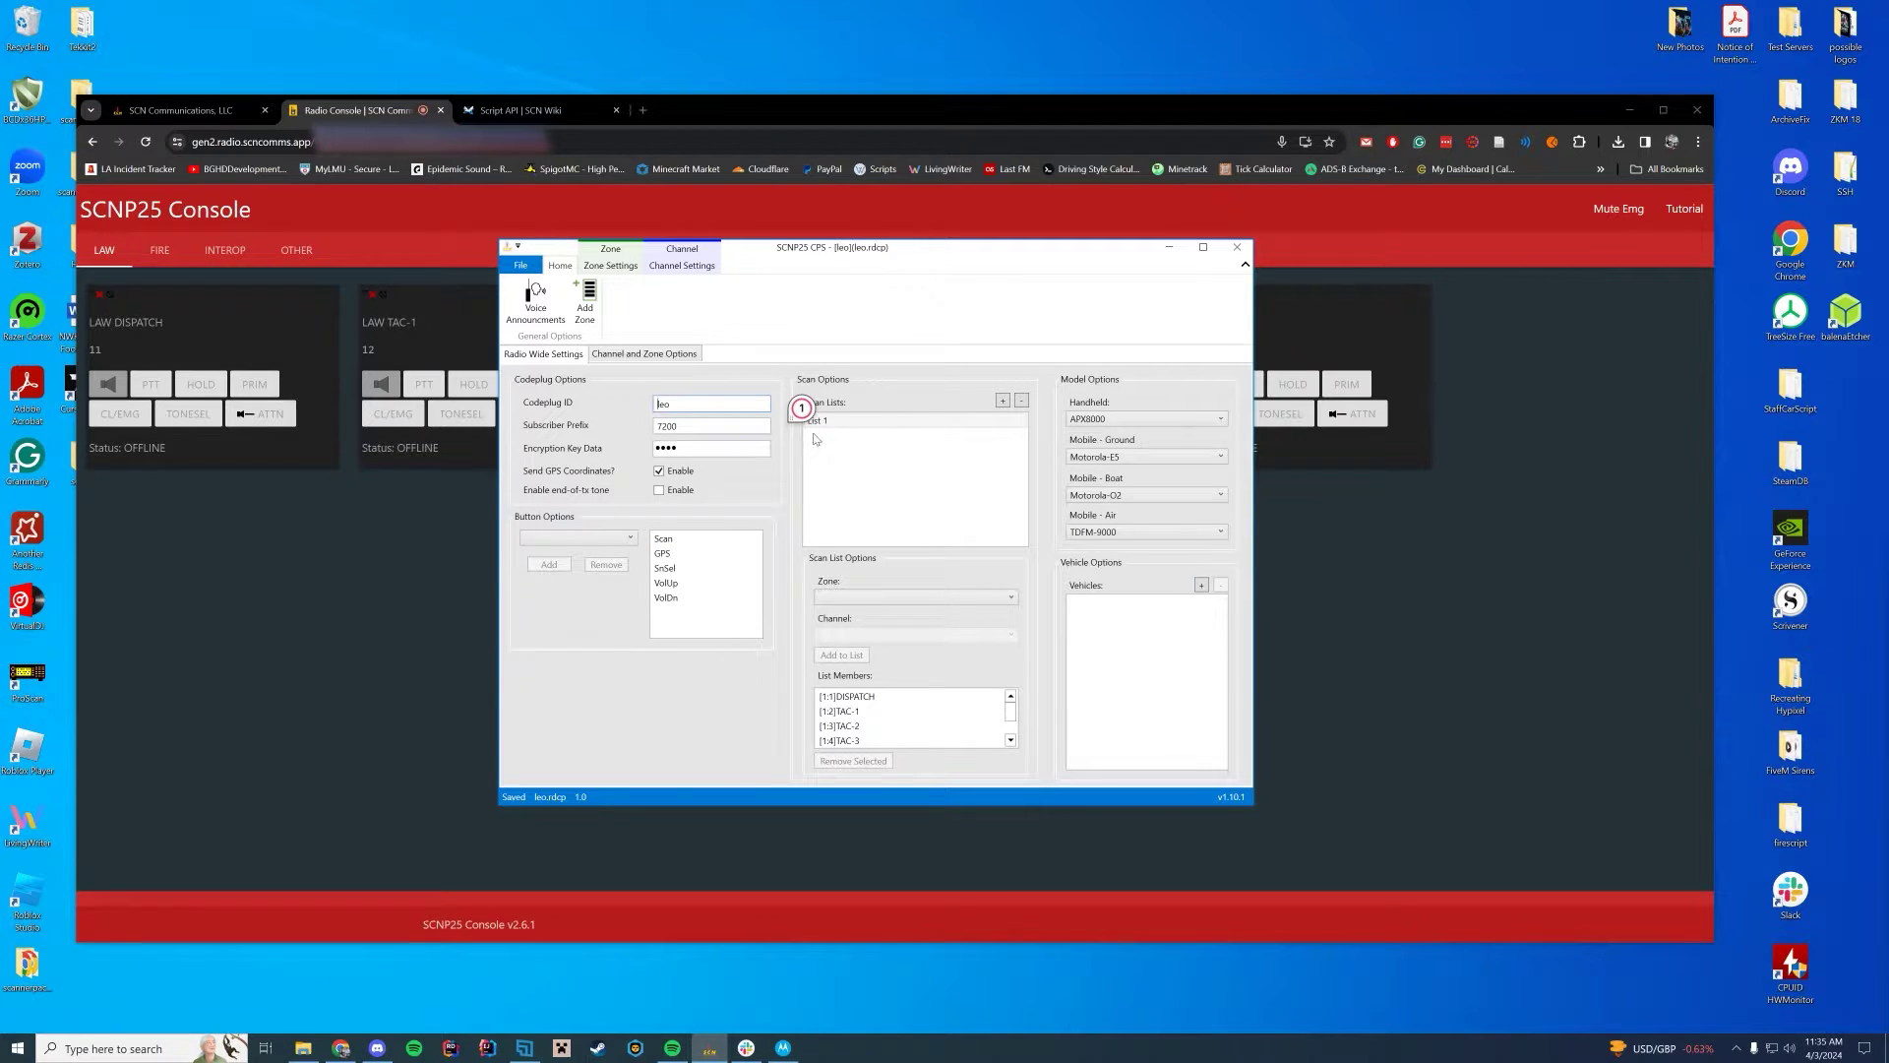
pyautogui.click(522, 265)
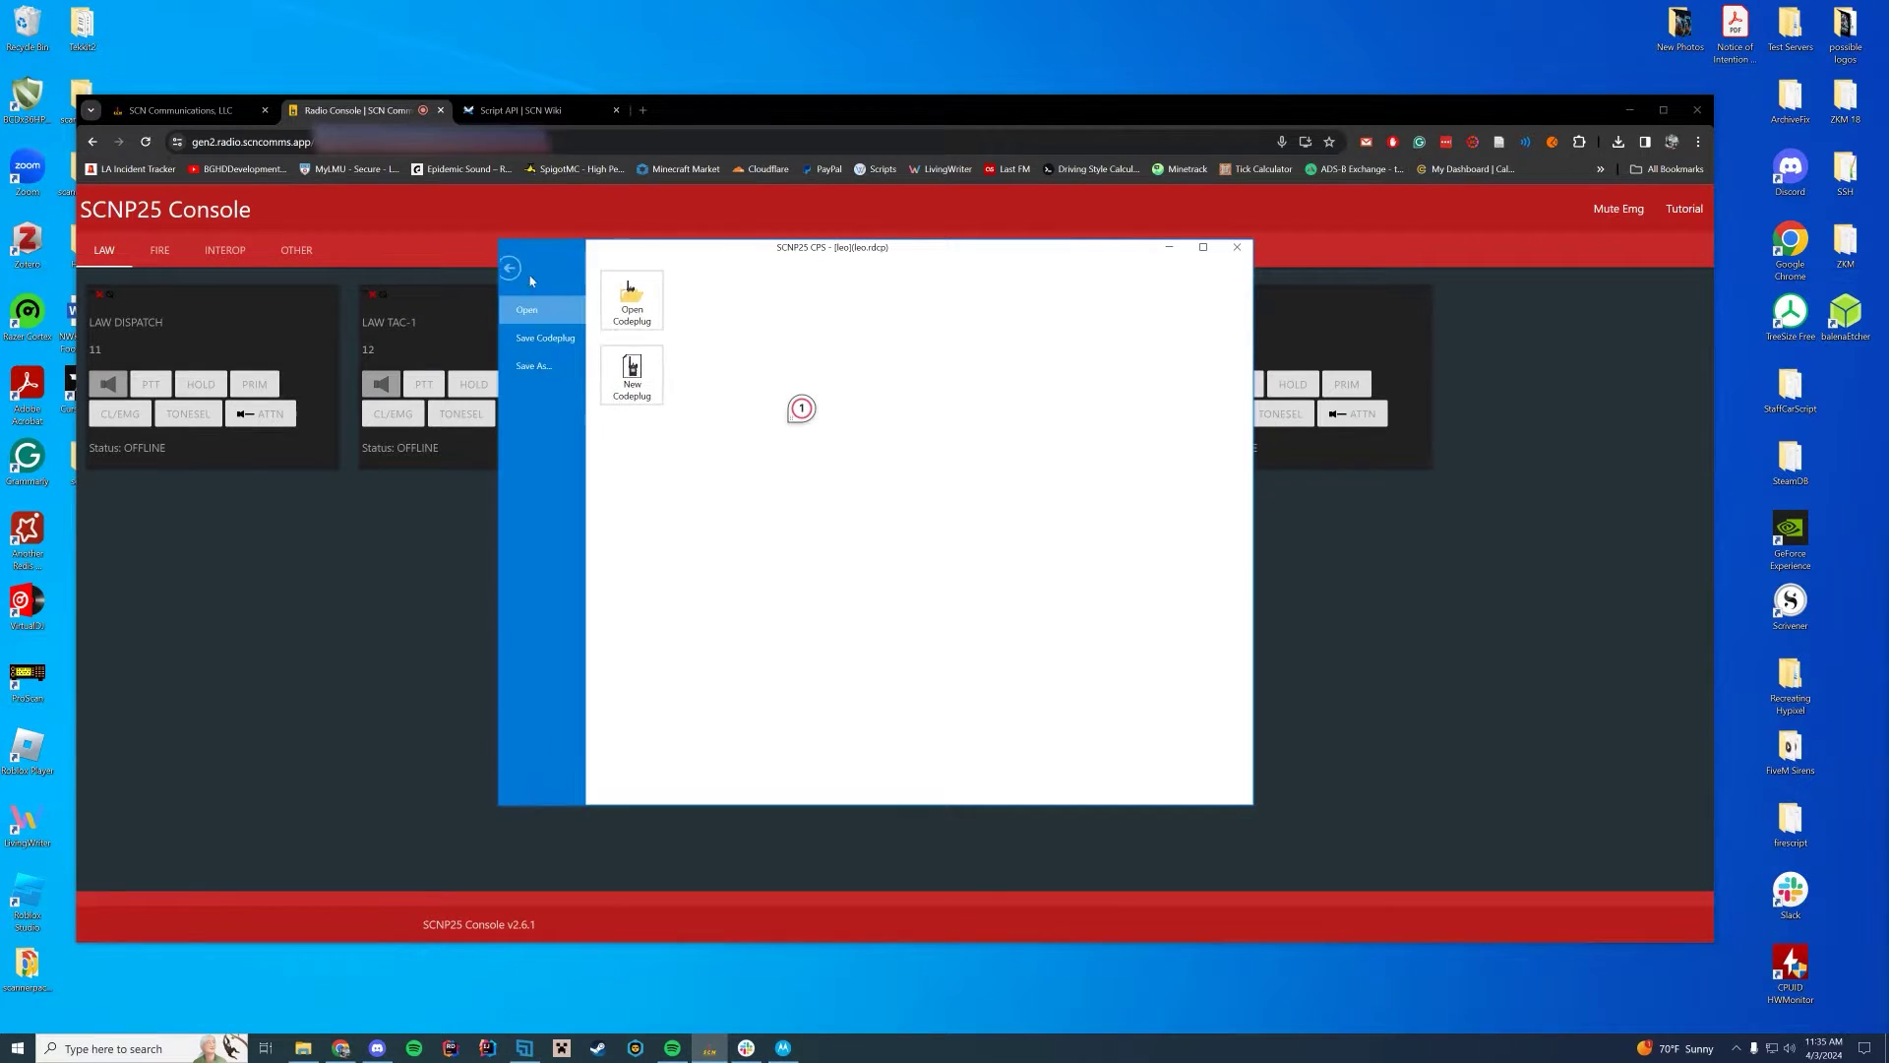
pyautogui.click(632, 300)
pyautogui.doubleClick(694, 404)
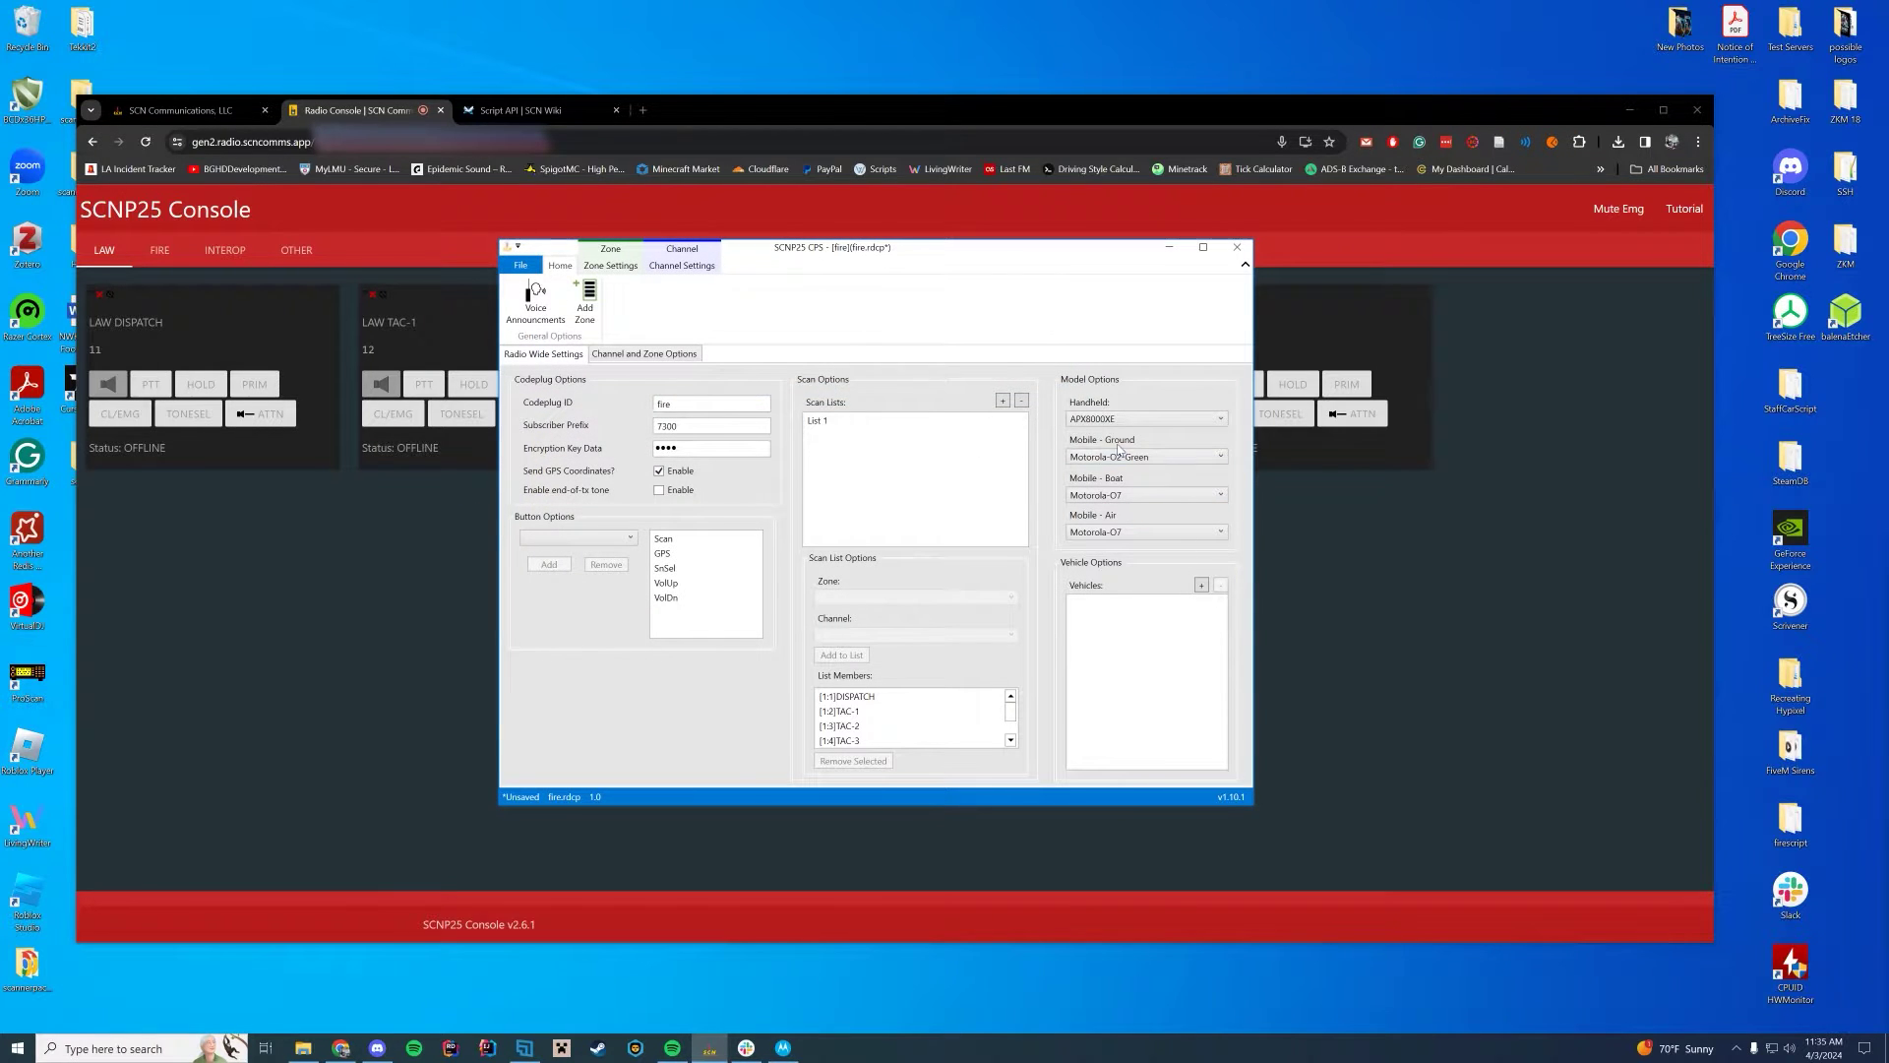
pyautogui.click(910, 711)
pyautogui.scroll(-1, 897, 718)
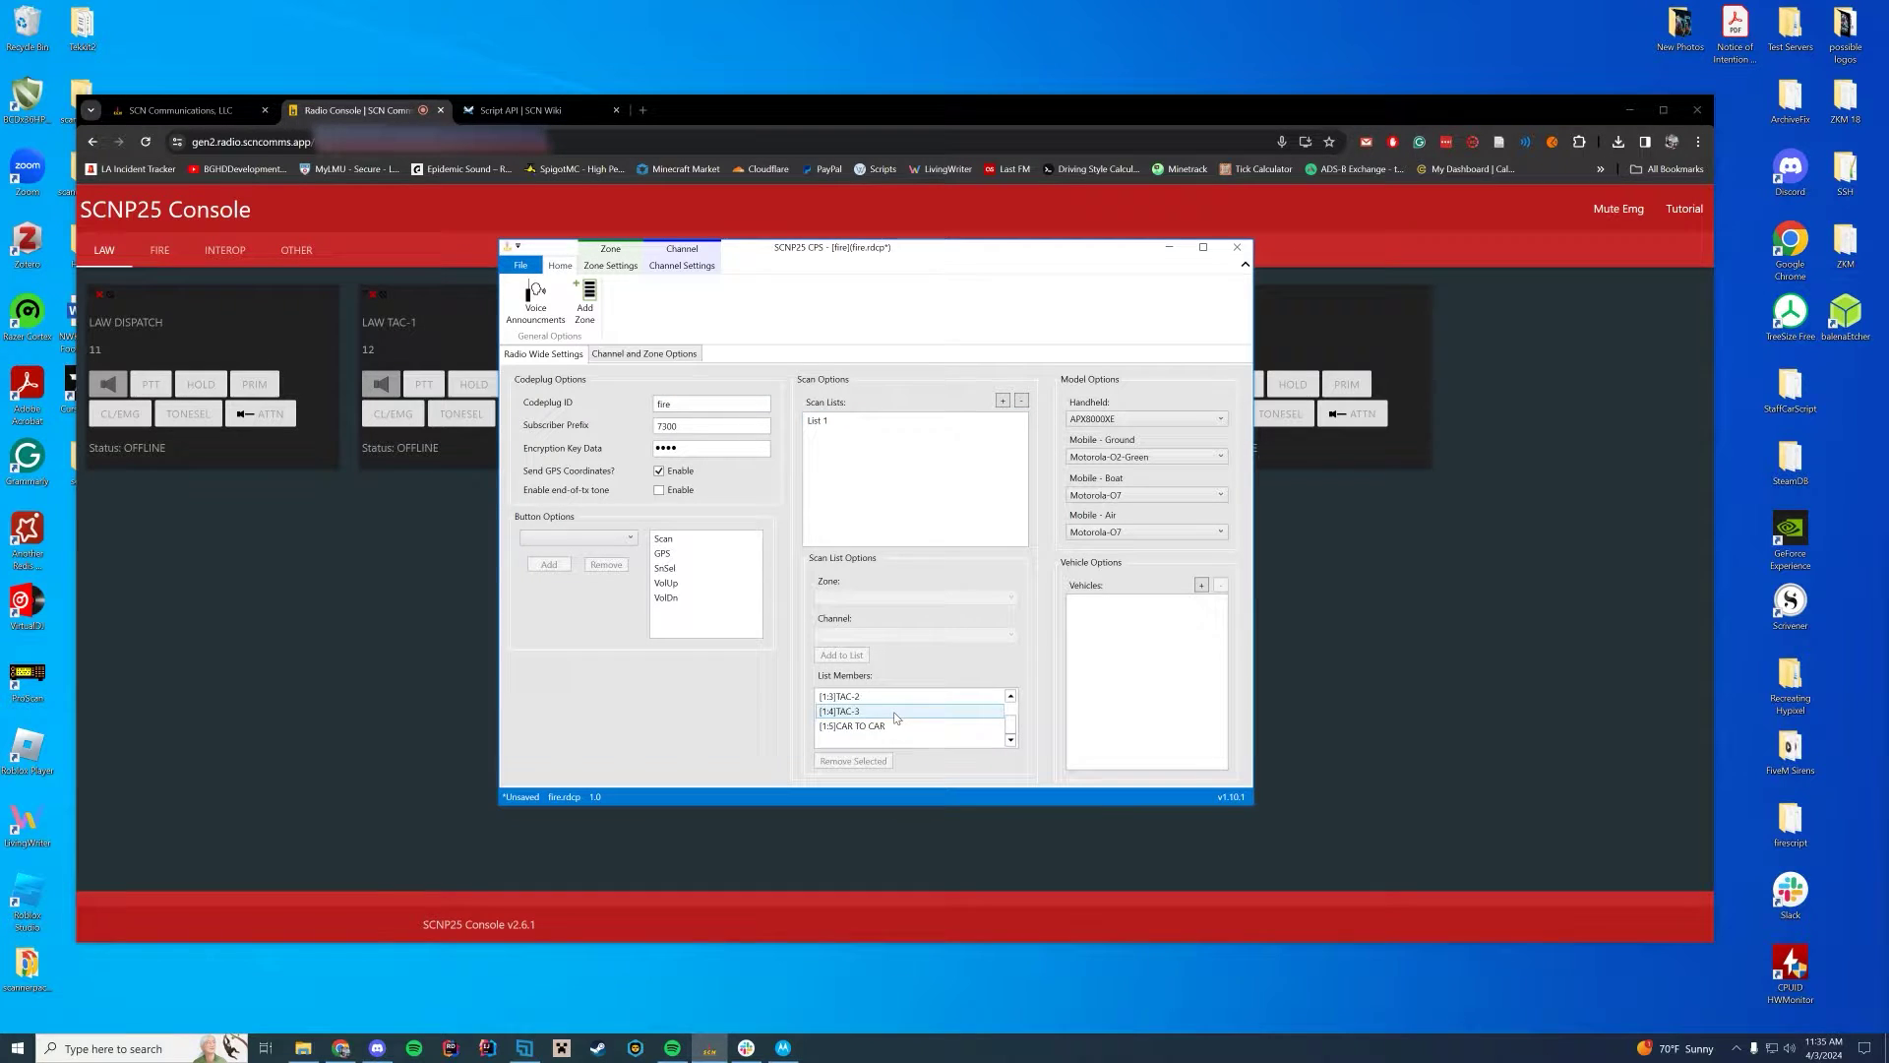
# - Browse the fire codeplug's zones in the channel and zone options, select the OTH zone and list its channels
pyautogui.click(644, 354)
pyautogui.click(640, 411)
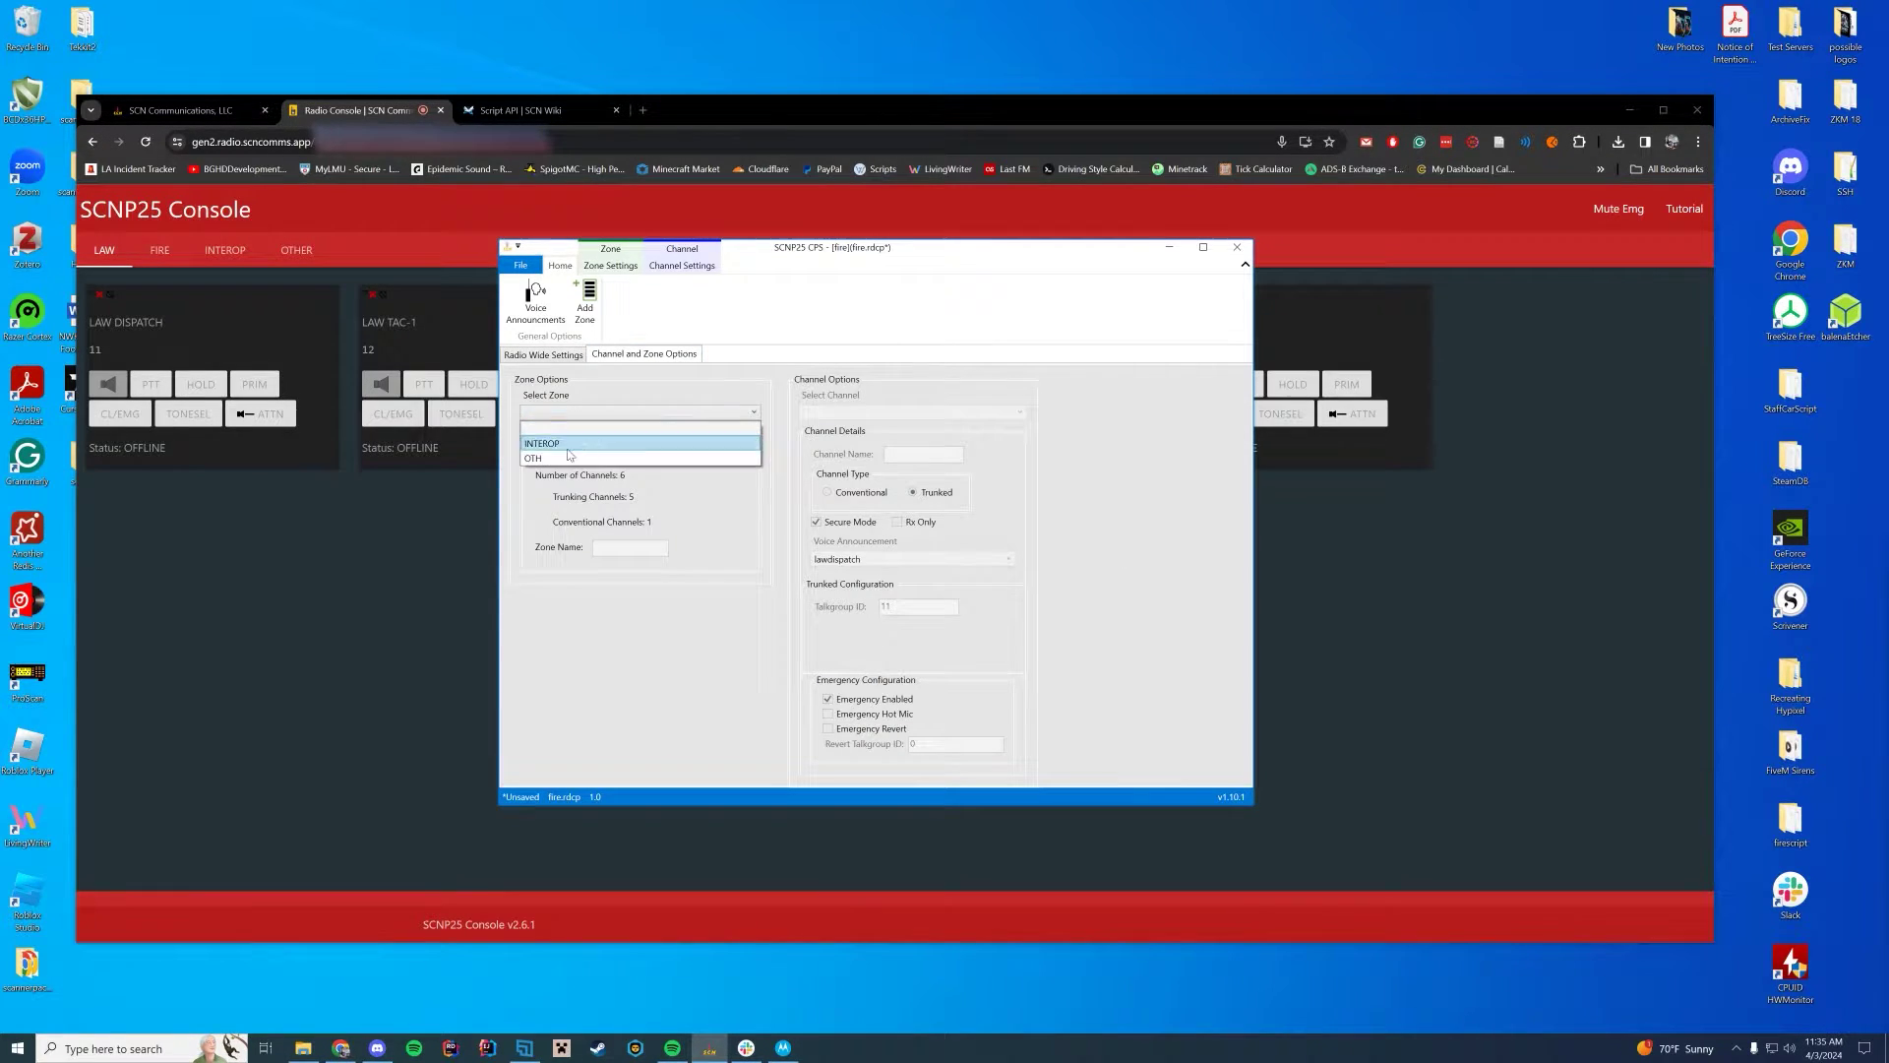
pyautogui.click(569, 454)
pyautogui.click(580, 413)
pyautogui.click(656, 433)
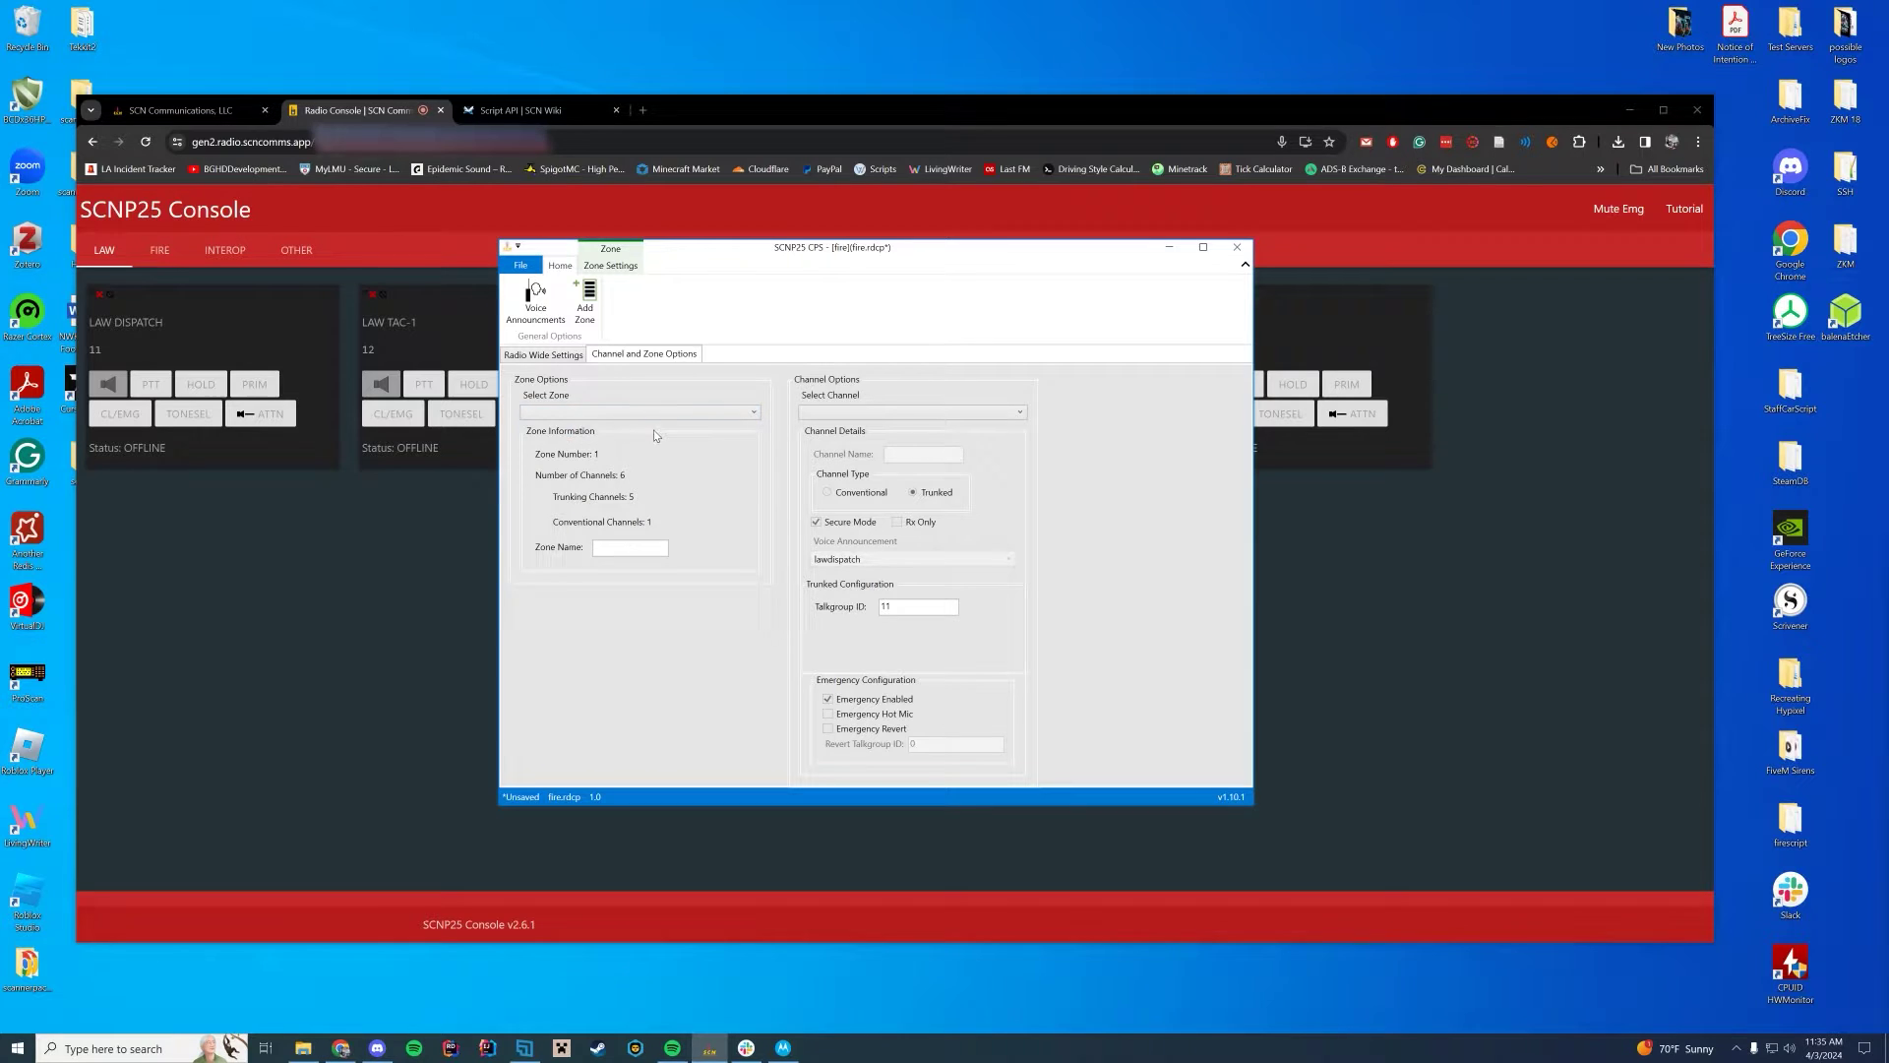
pyautogui.click(640, 412)
pyautogui.click(610, 457)
pyautogui.click(885, 414)
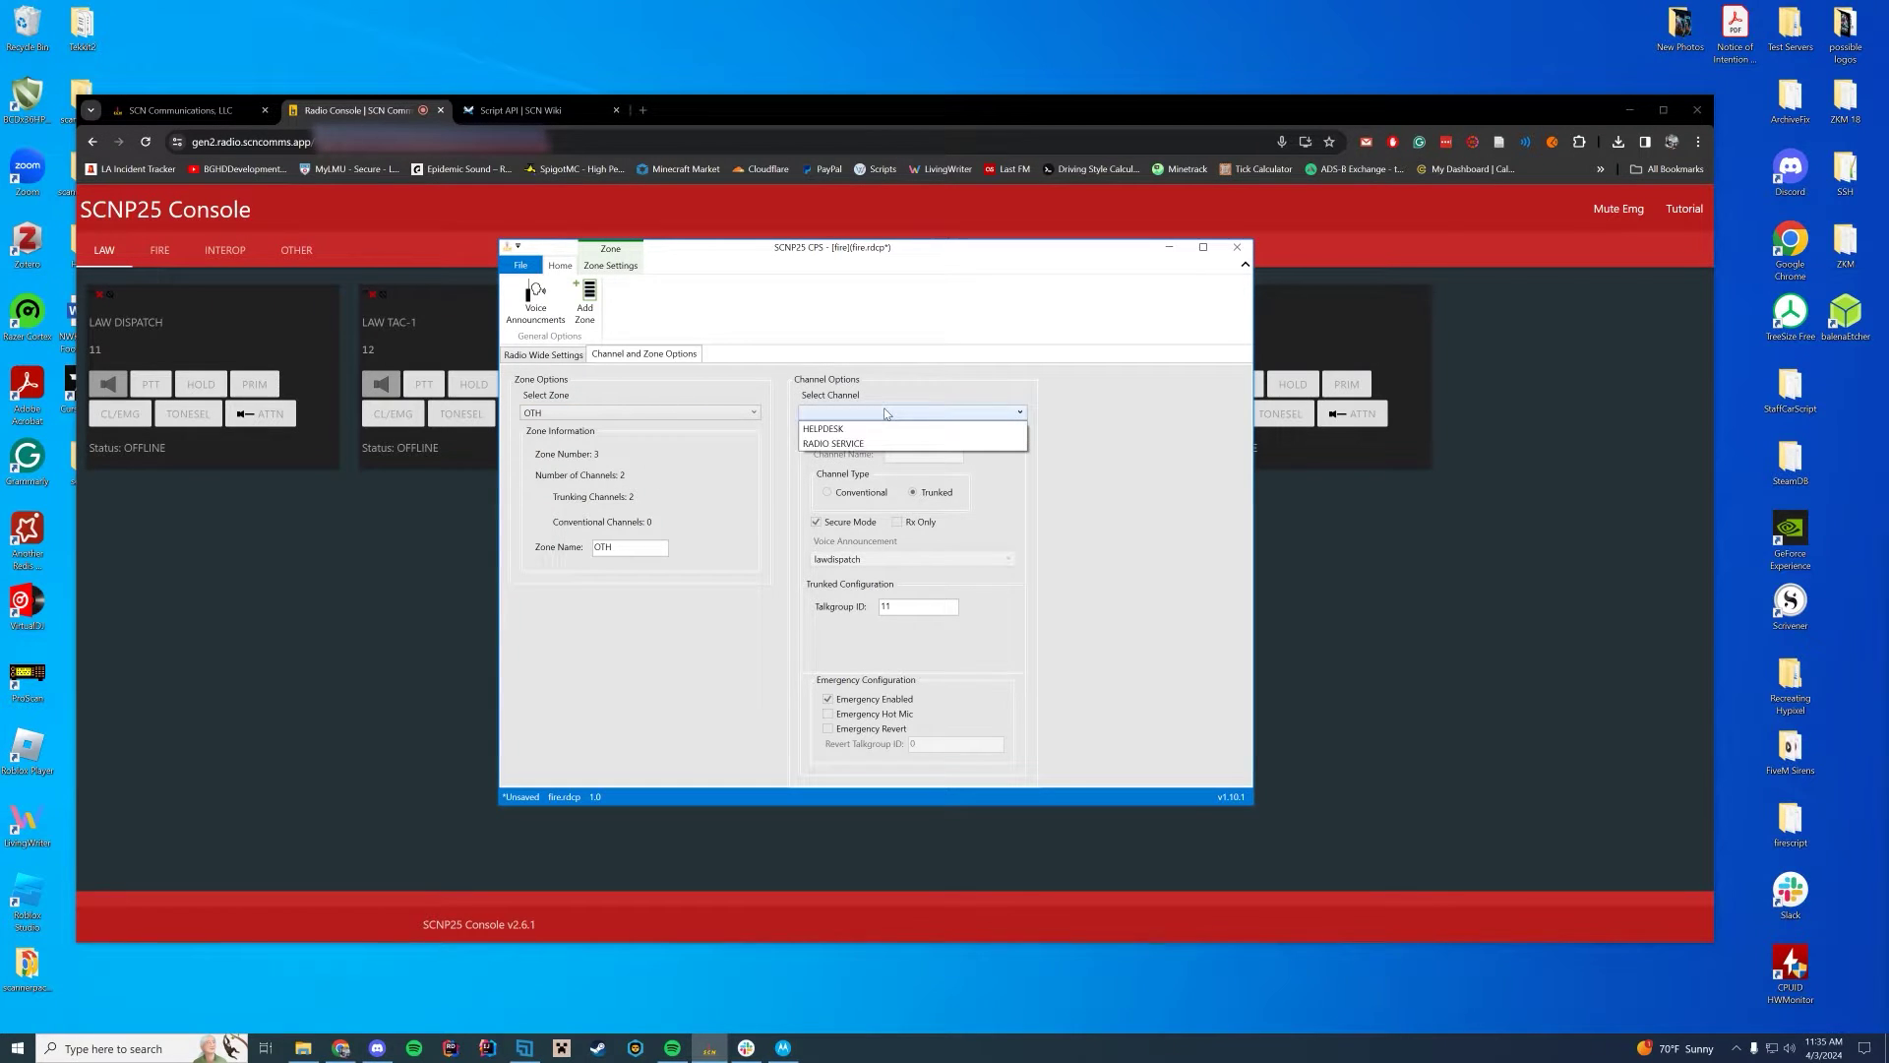
# - Select the fire codeplug's INTEROP zone and check its channel list
pyautogui.click(686, 414)
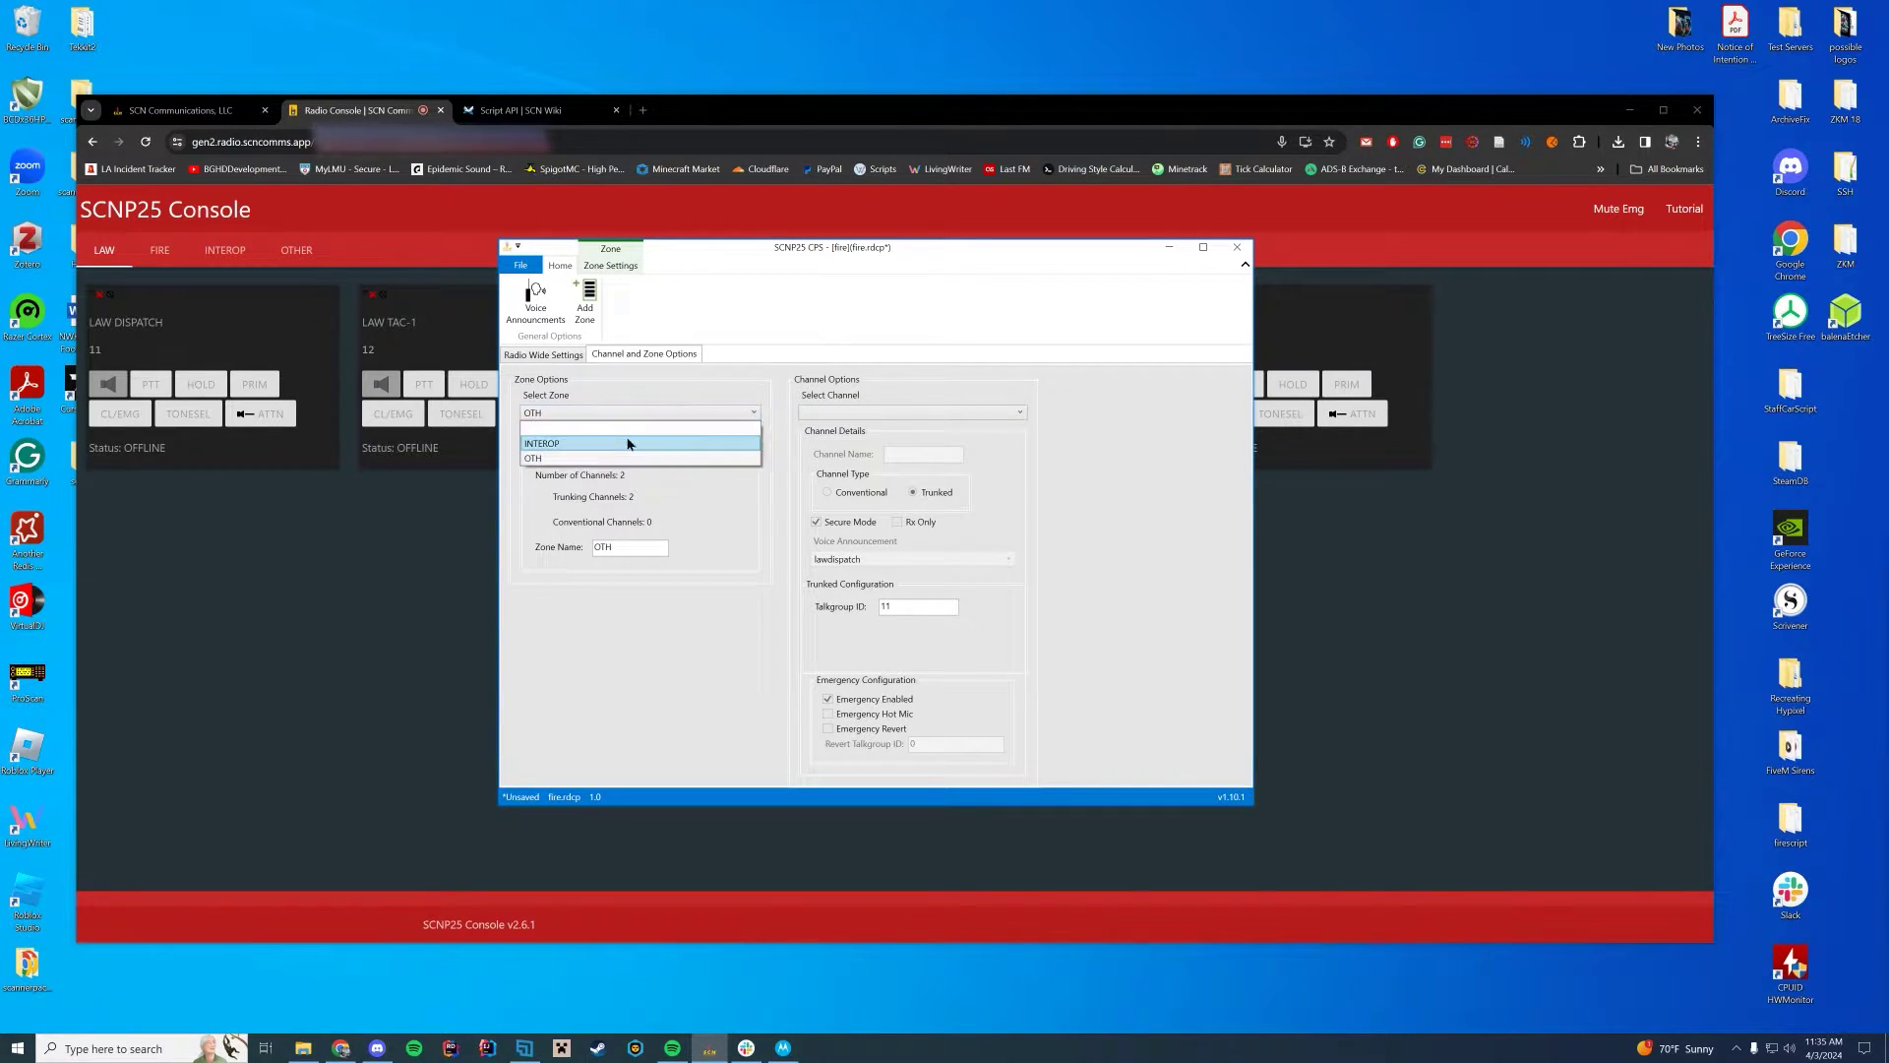
pyautogui.click(629, 444)
pyautogui.click(871, 413)
pyautogui.click(871, 413)
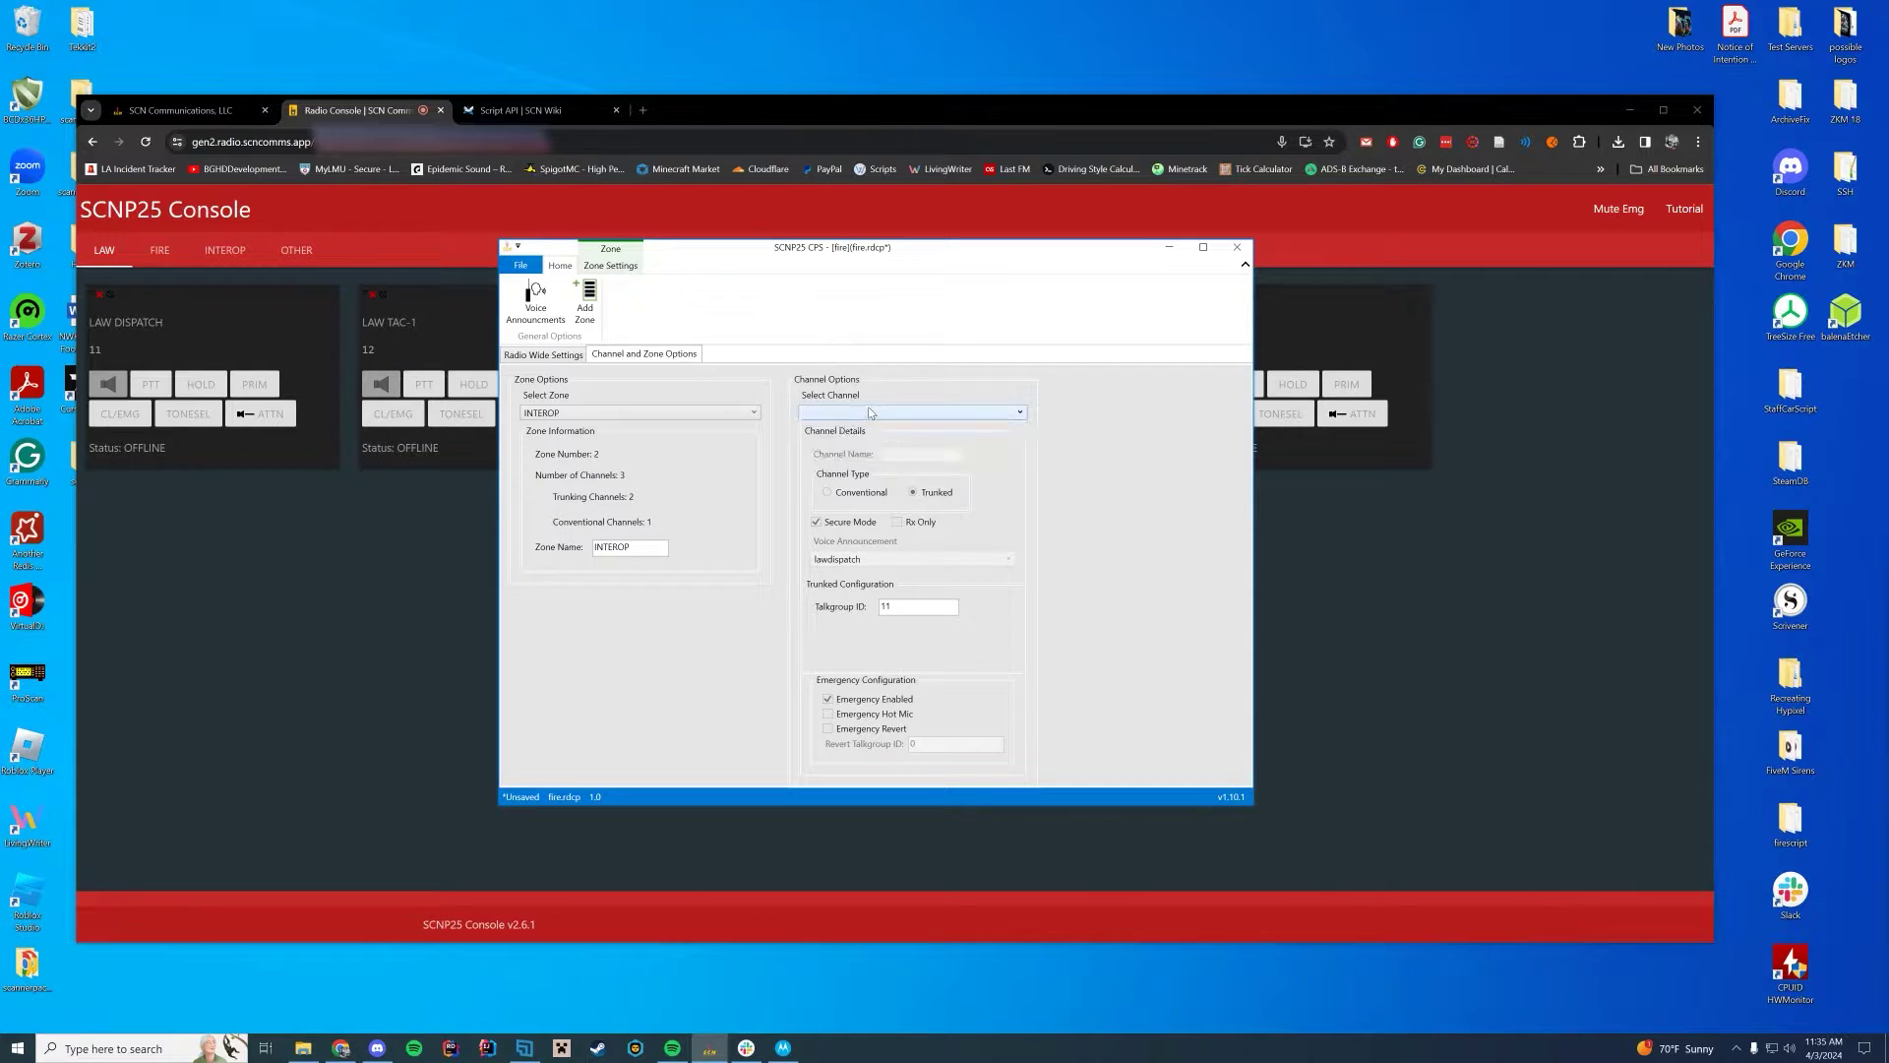
# - Minimize SCNP25 CPS on its radio-wide settings and examine the Conventional Personality frequency options in the SCANNER_PACIFIC_2024 codeplug
pyautogui.click(564, 358)
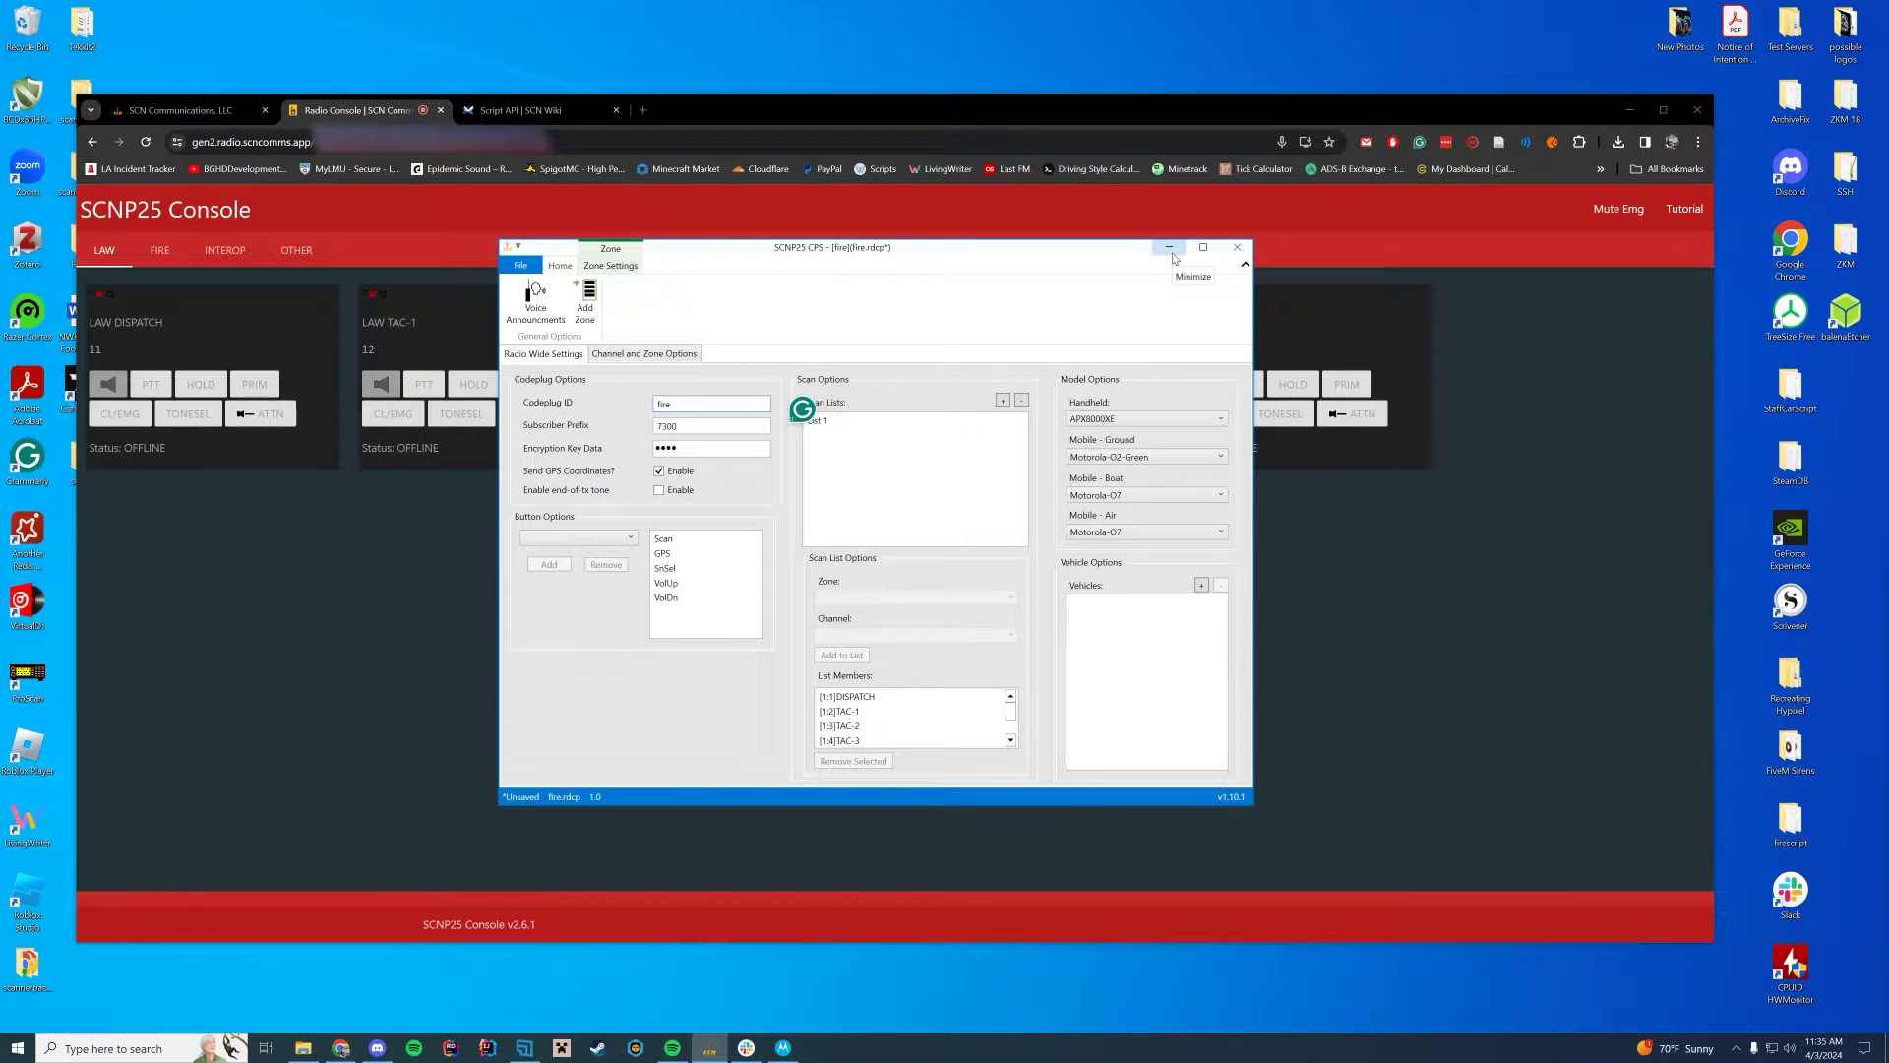
pyautogui.click(1169, 247)
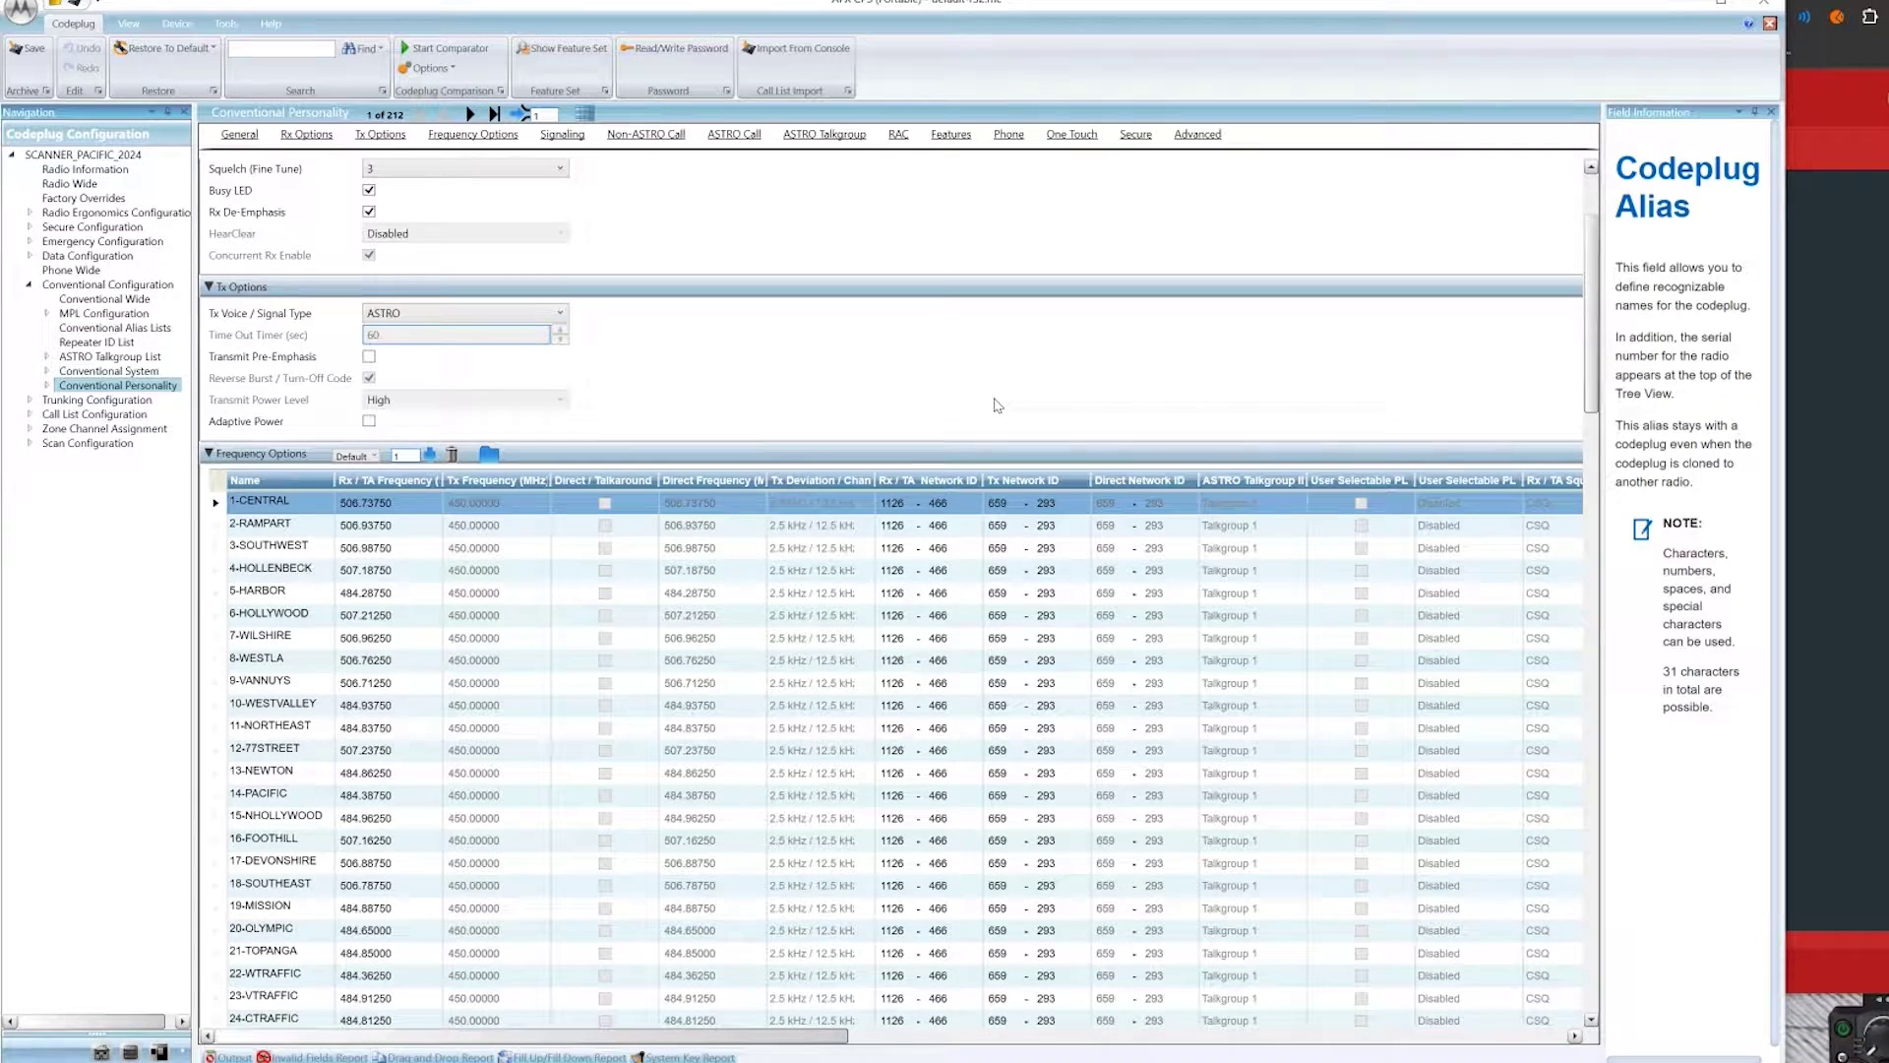
pyautogui.scroll(-1, 996, 398)
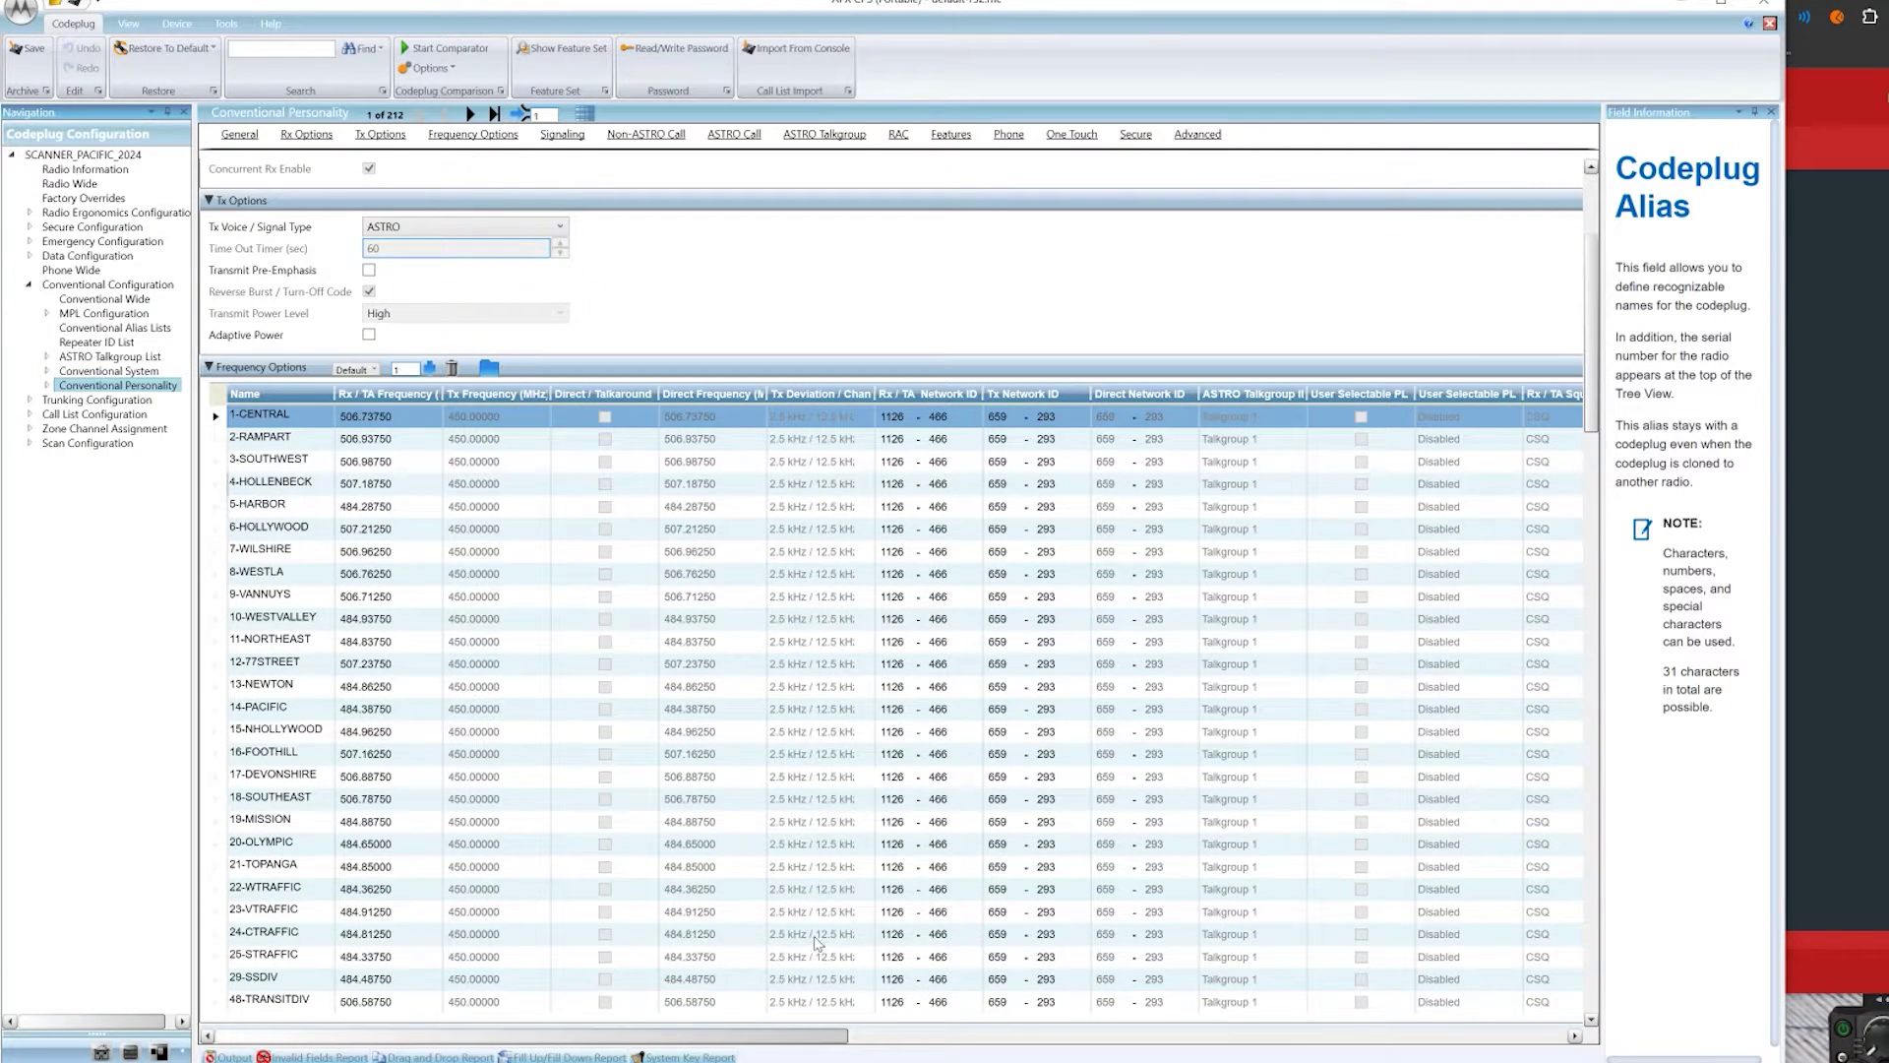
# - Switch to the SCNP25 User Manual in Chrome and read the Starting the Radio section, including the microphone permission screenshot
pyautogui.hotkey('alt', 'Tab')
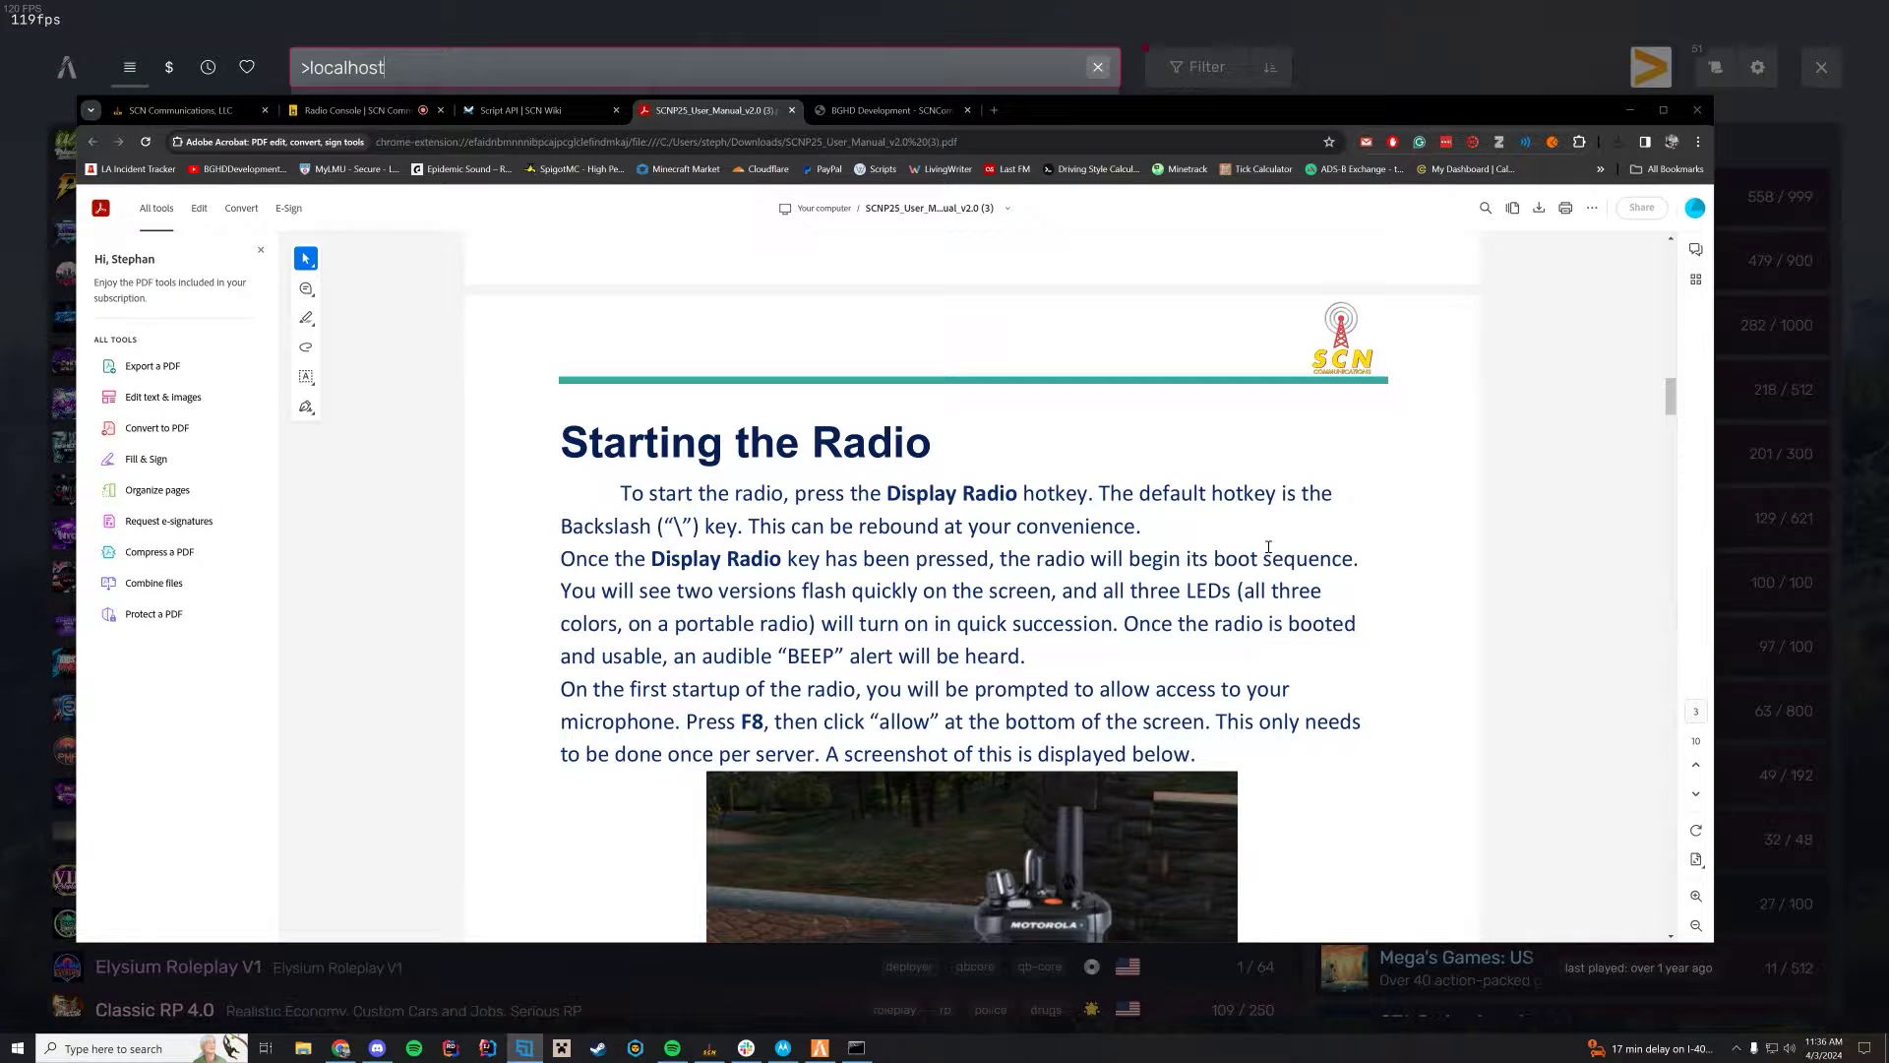
pyautogui.scroll(-2, 1407, 559)
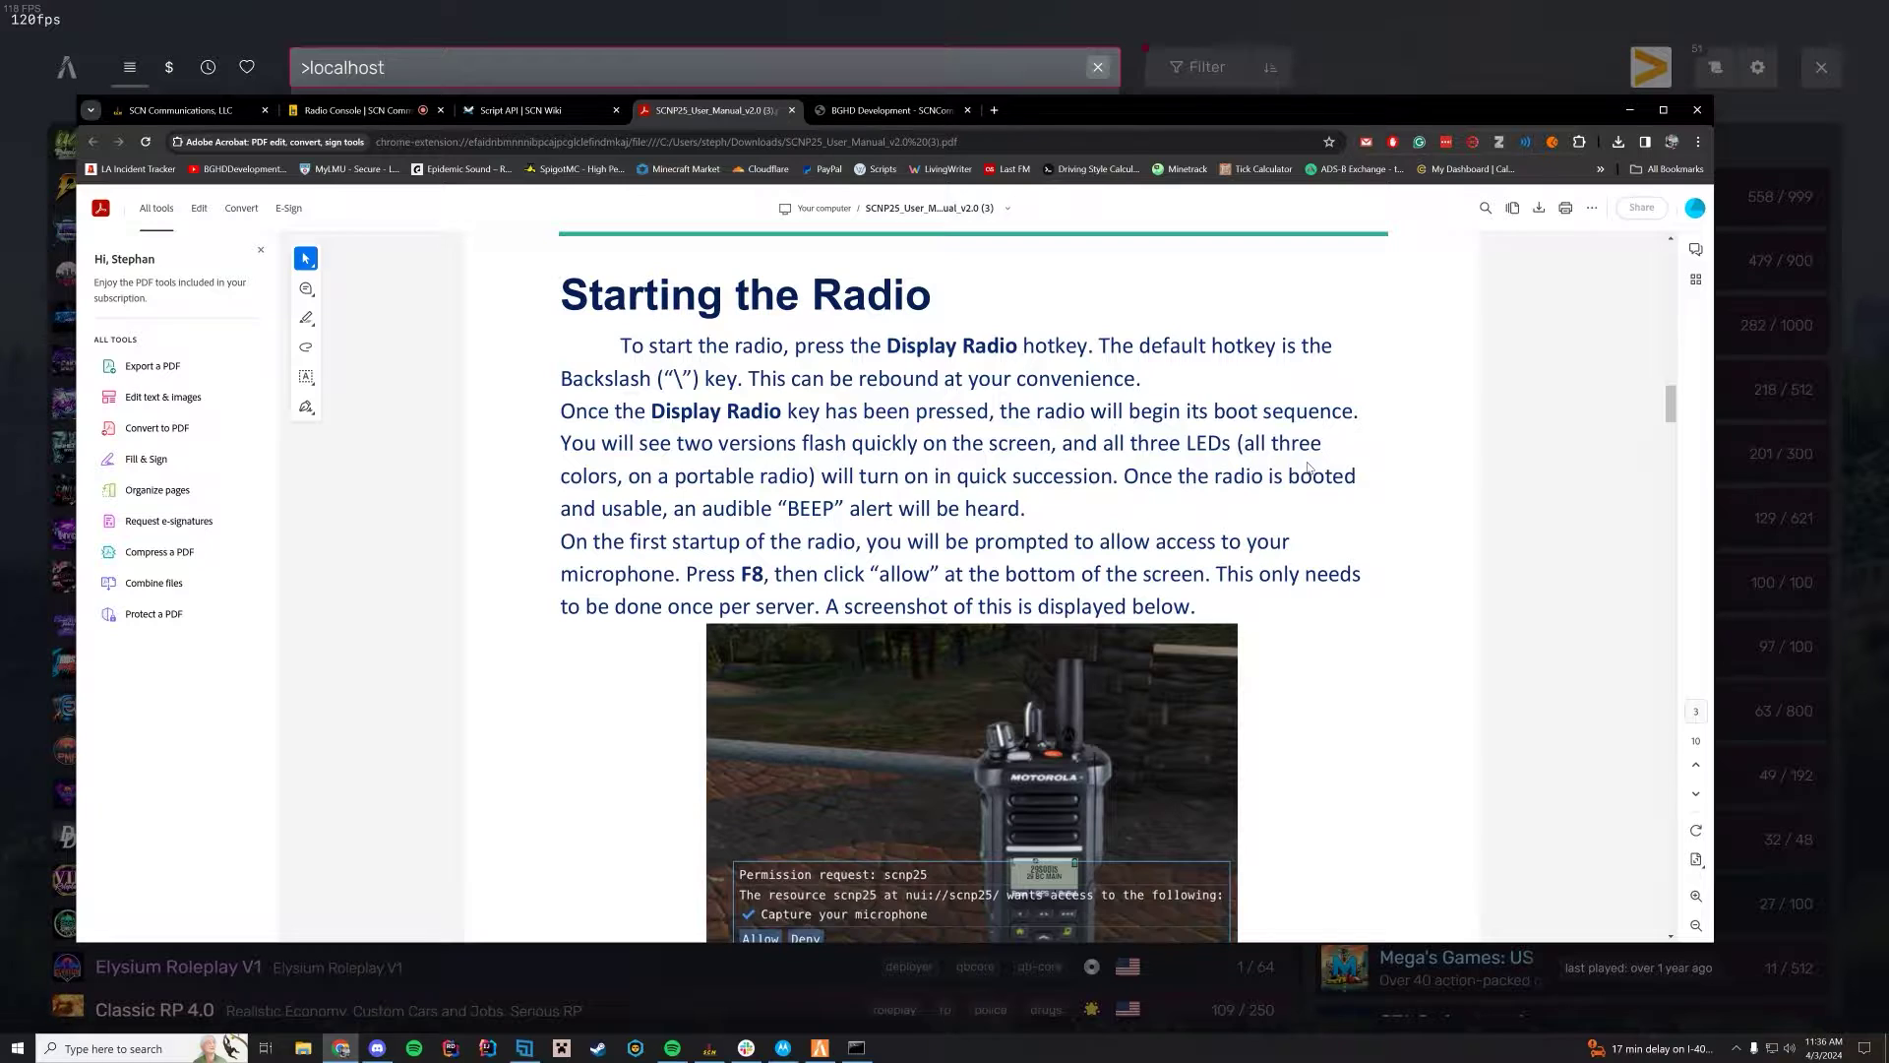
pyautogui.scroll(-1, 1316, 477)
pyautogui.scroll(-2, 994, 688)
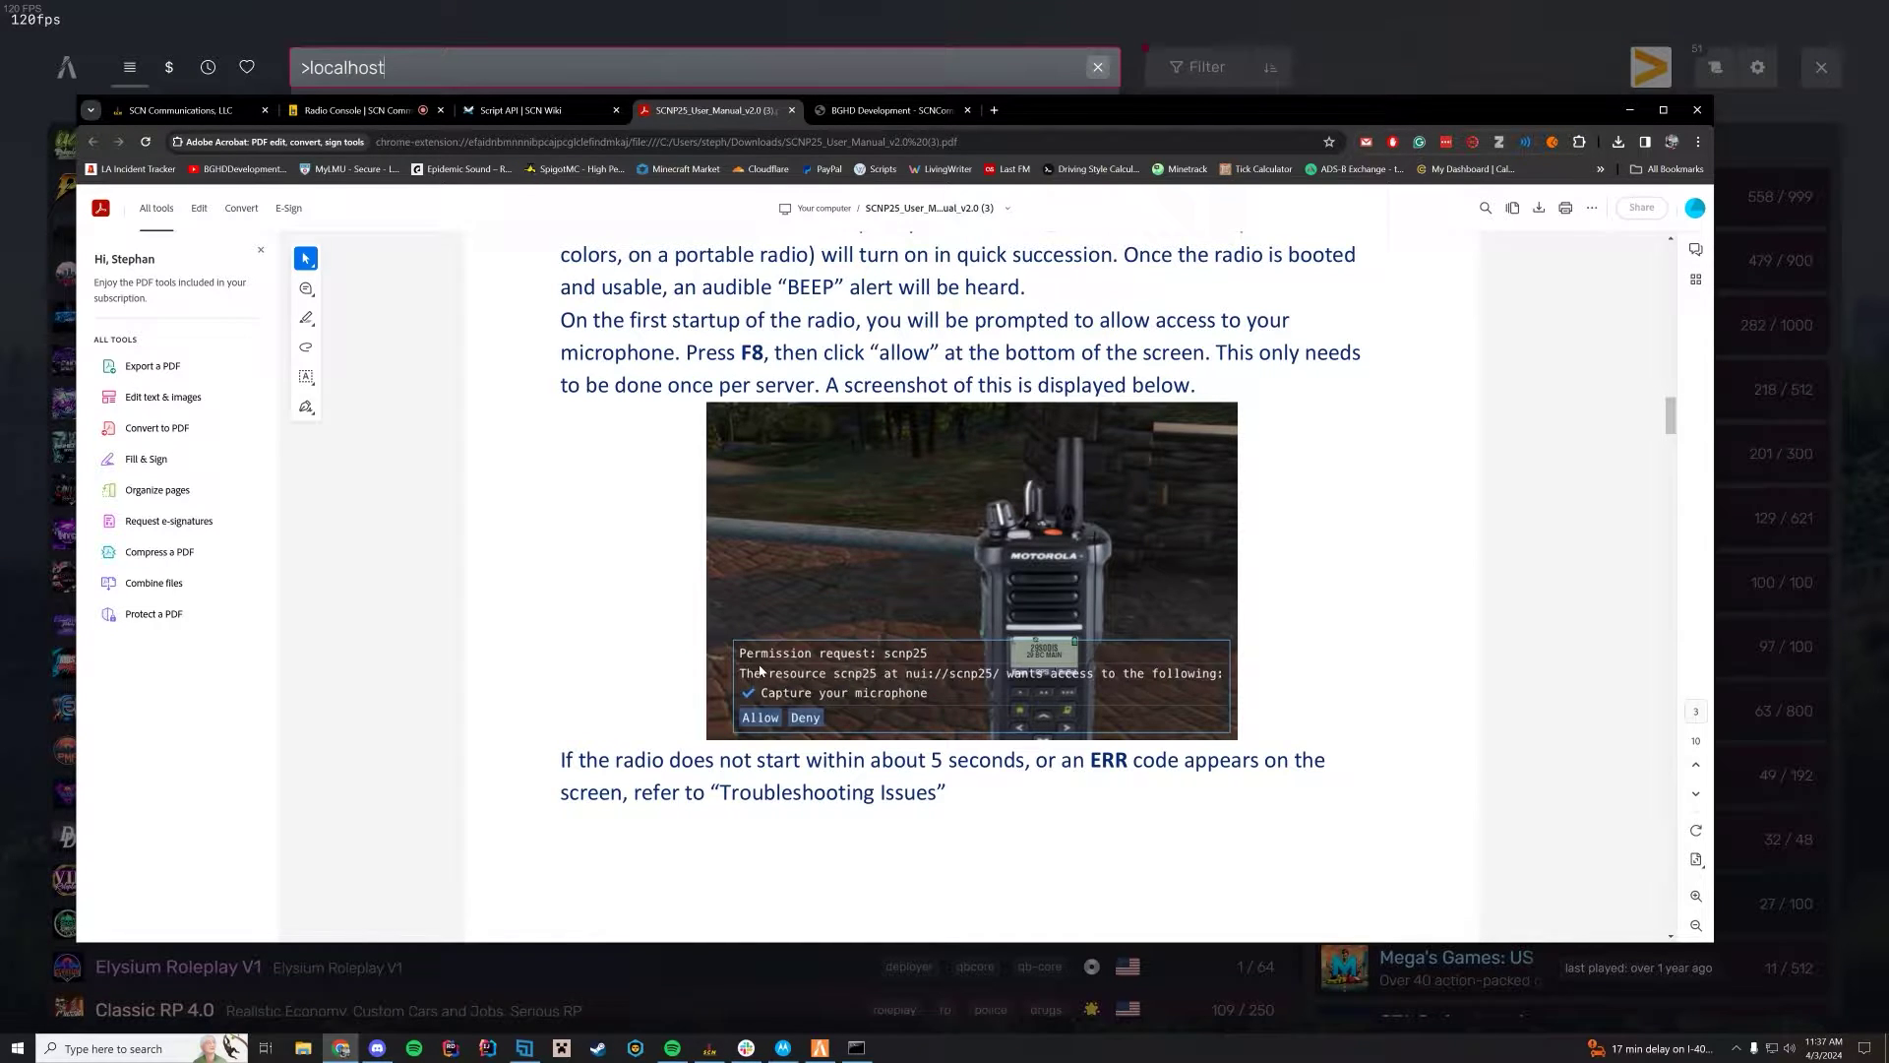
pyautogui.scroll(-2, 1233, 587)
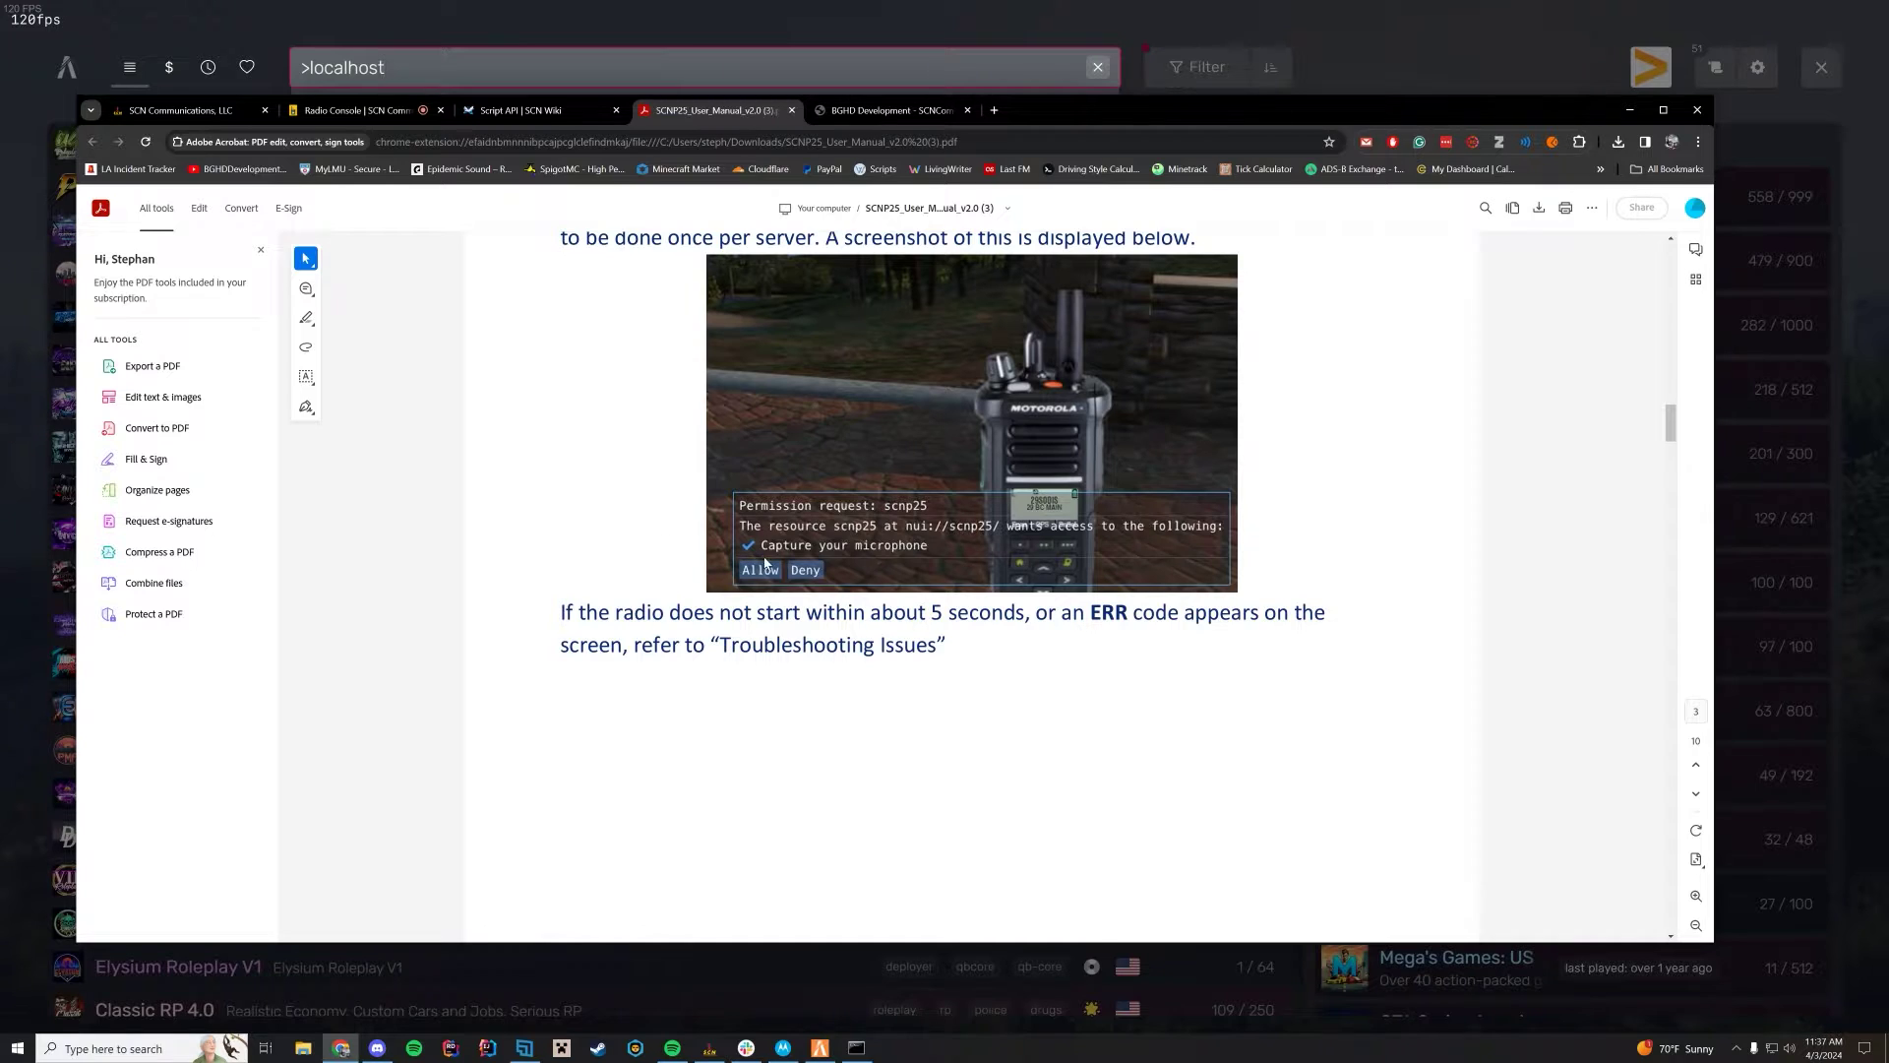
# - Read the manual's mobile and portable radio sections, examining the labelled controls of each radio
pyautogui.scroll(-10, 955, 588)
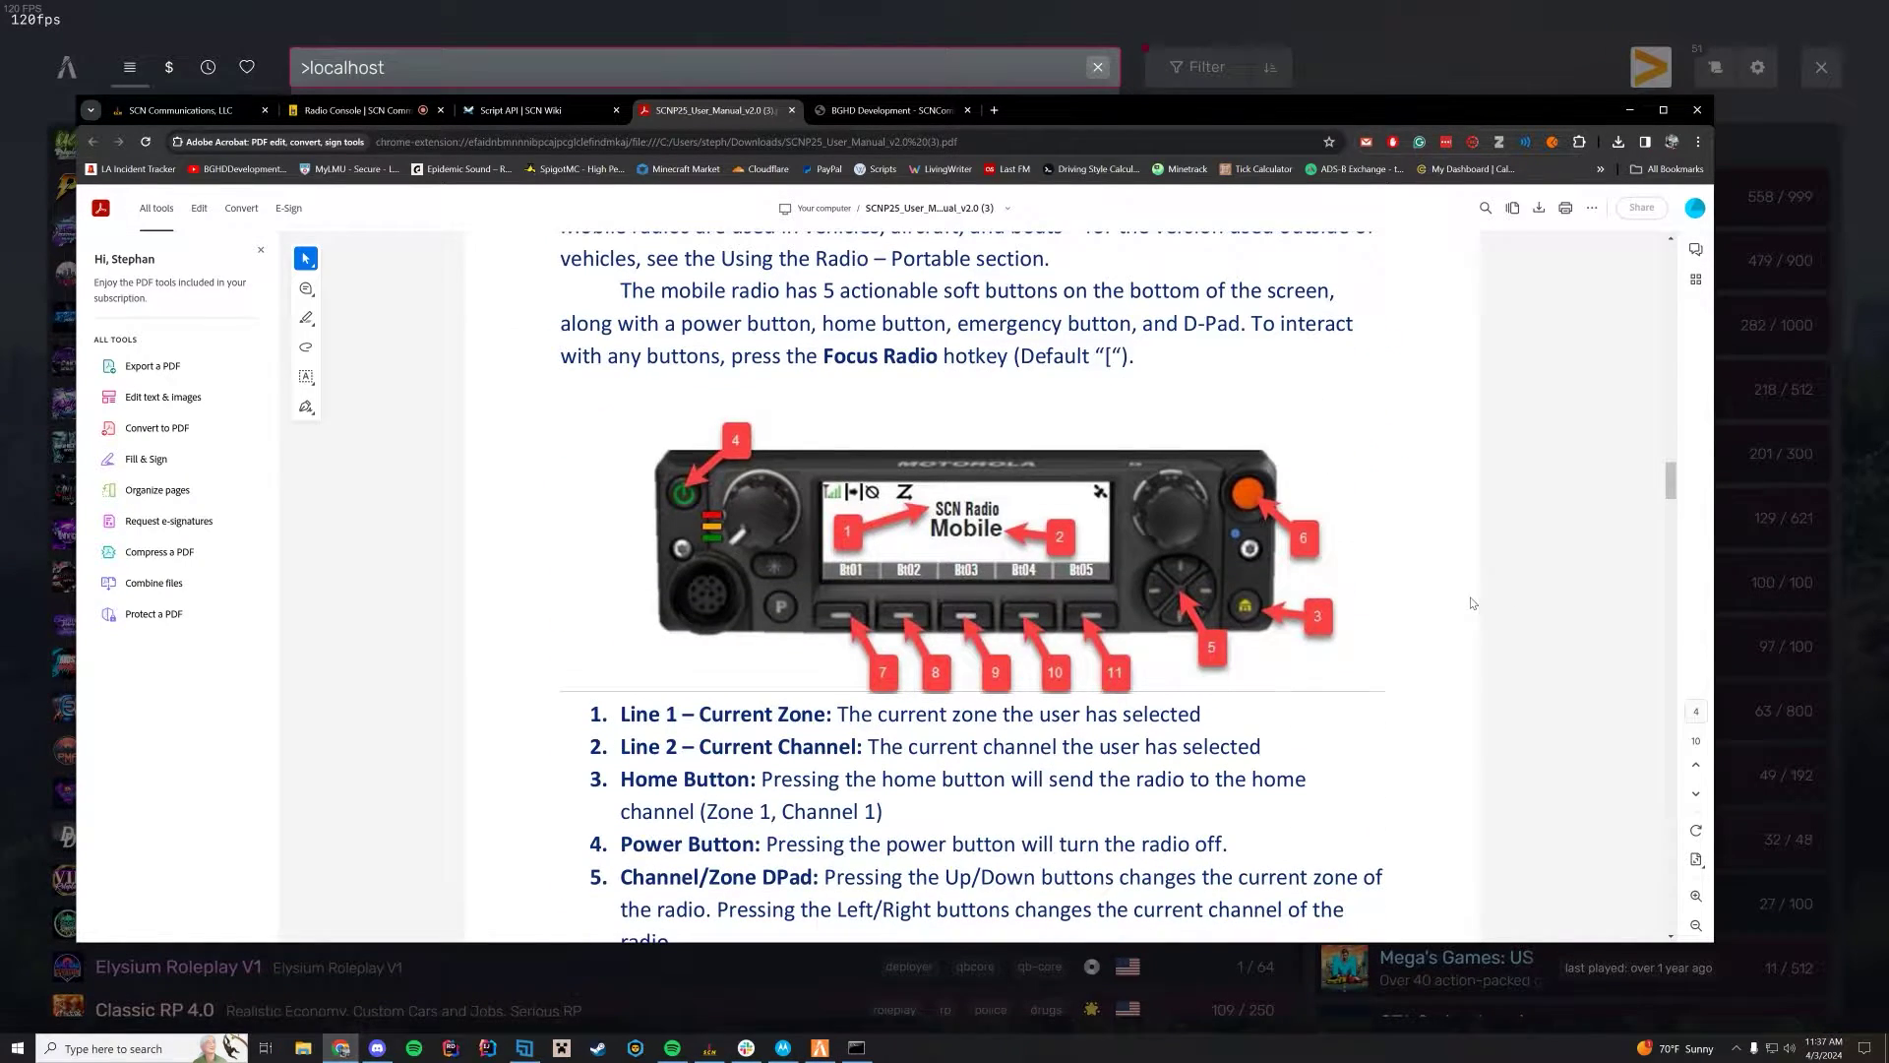
pyautogui.scroll(-2, 1508, 563)
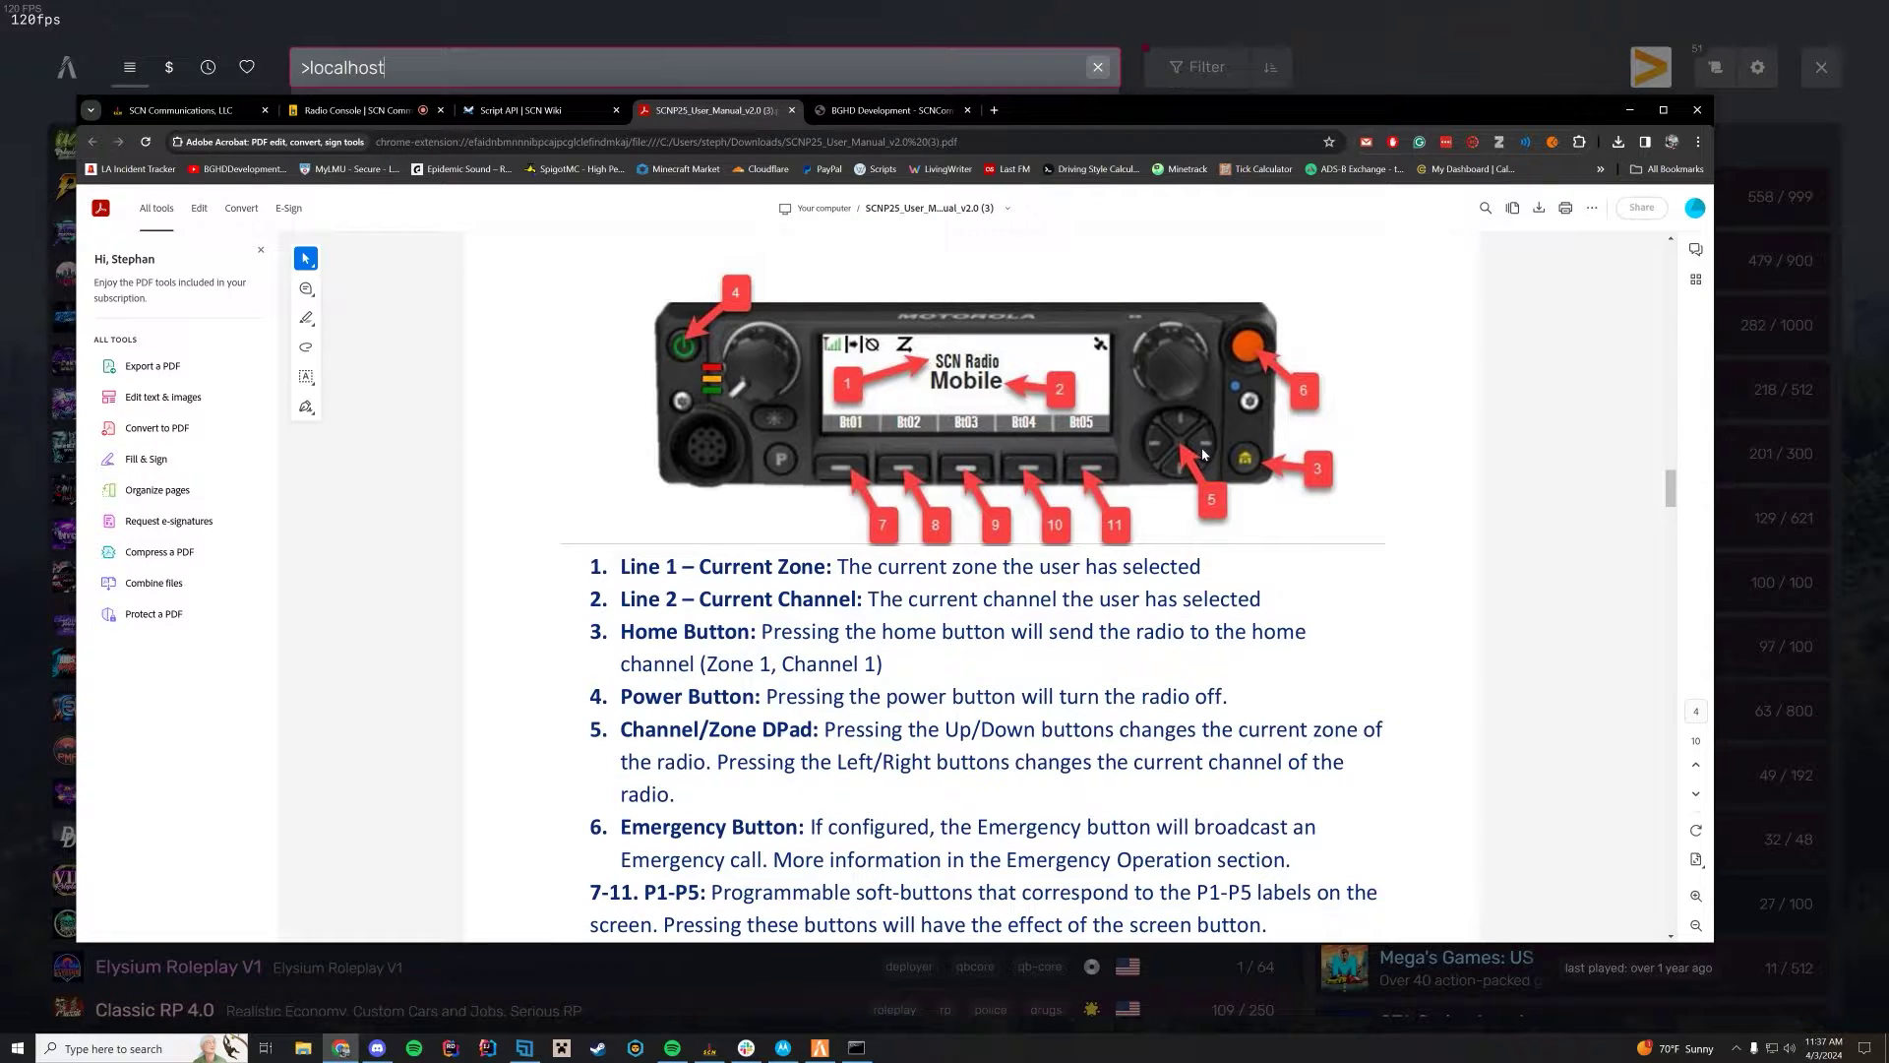
pyautogui.scroll(-4, 1201, 454)
pyautogui.scroll(-6, 1192, 455)
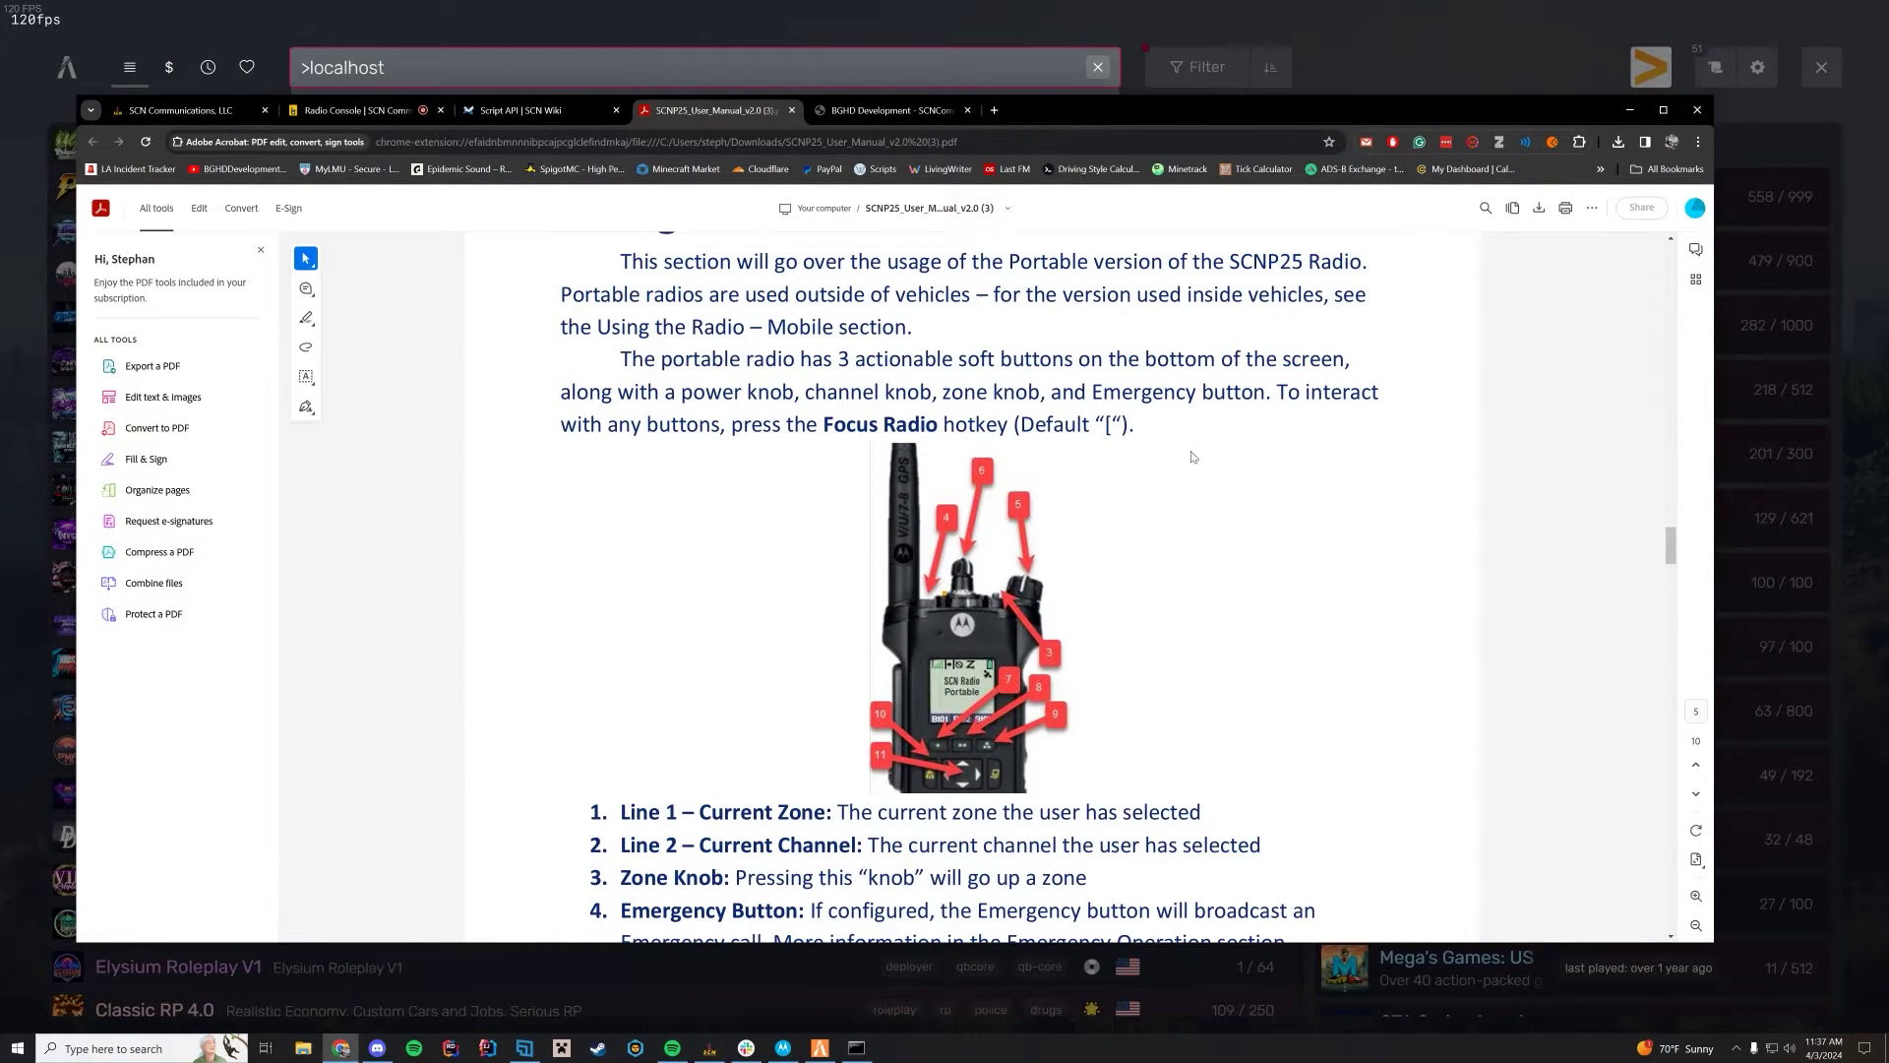
pyautogui.scroll(-1, 844, 528)
pyautogui.scroll(-2, 1010, 414)
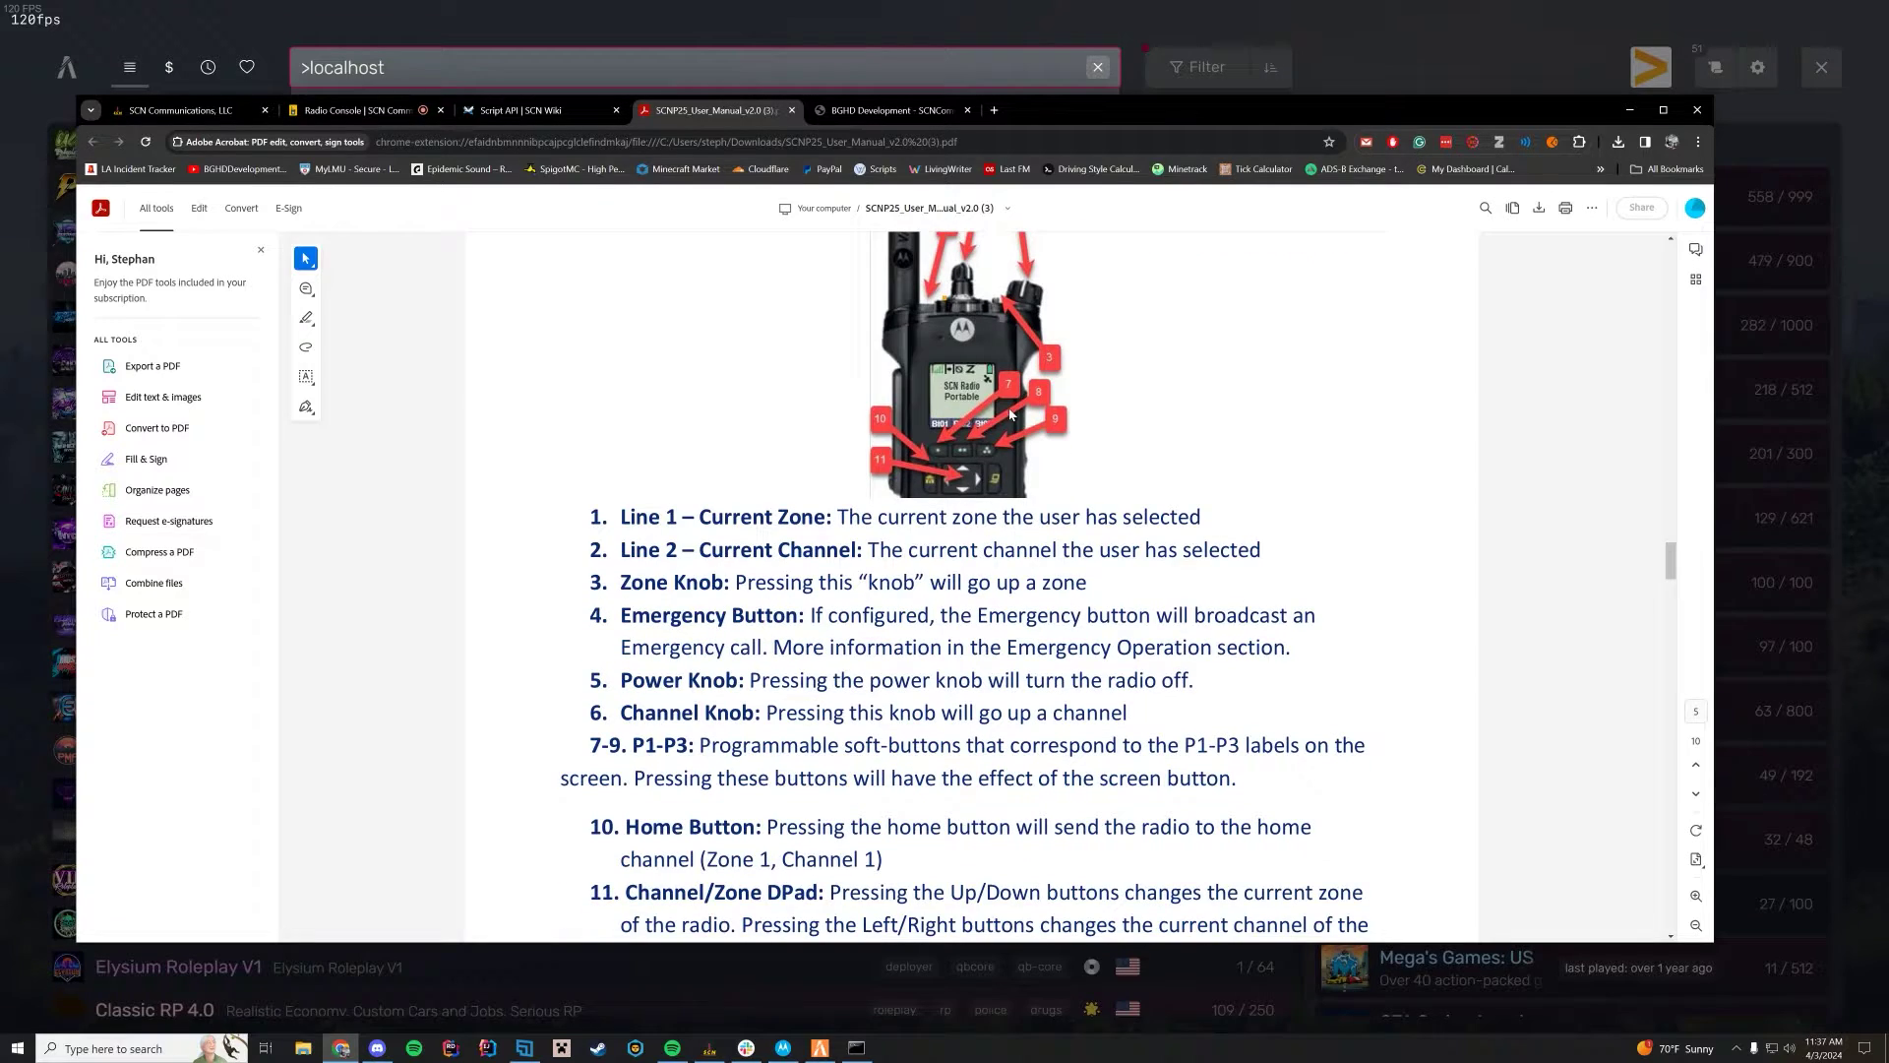
# - Read the manual's sections on receiving and sending radio calls, including the explanations of the "Bonk" tone
pyautogui.scroll(-9, 1082, 431)
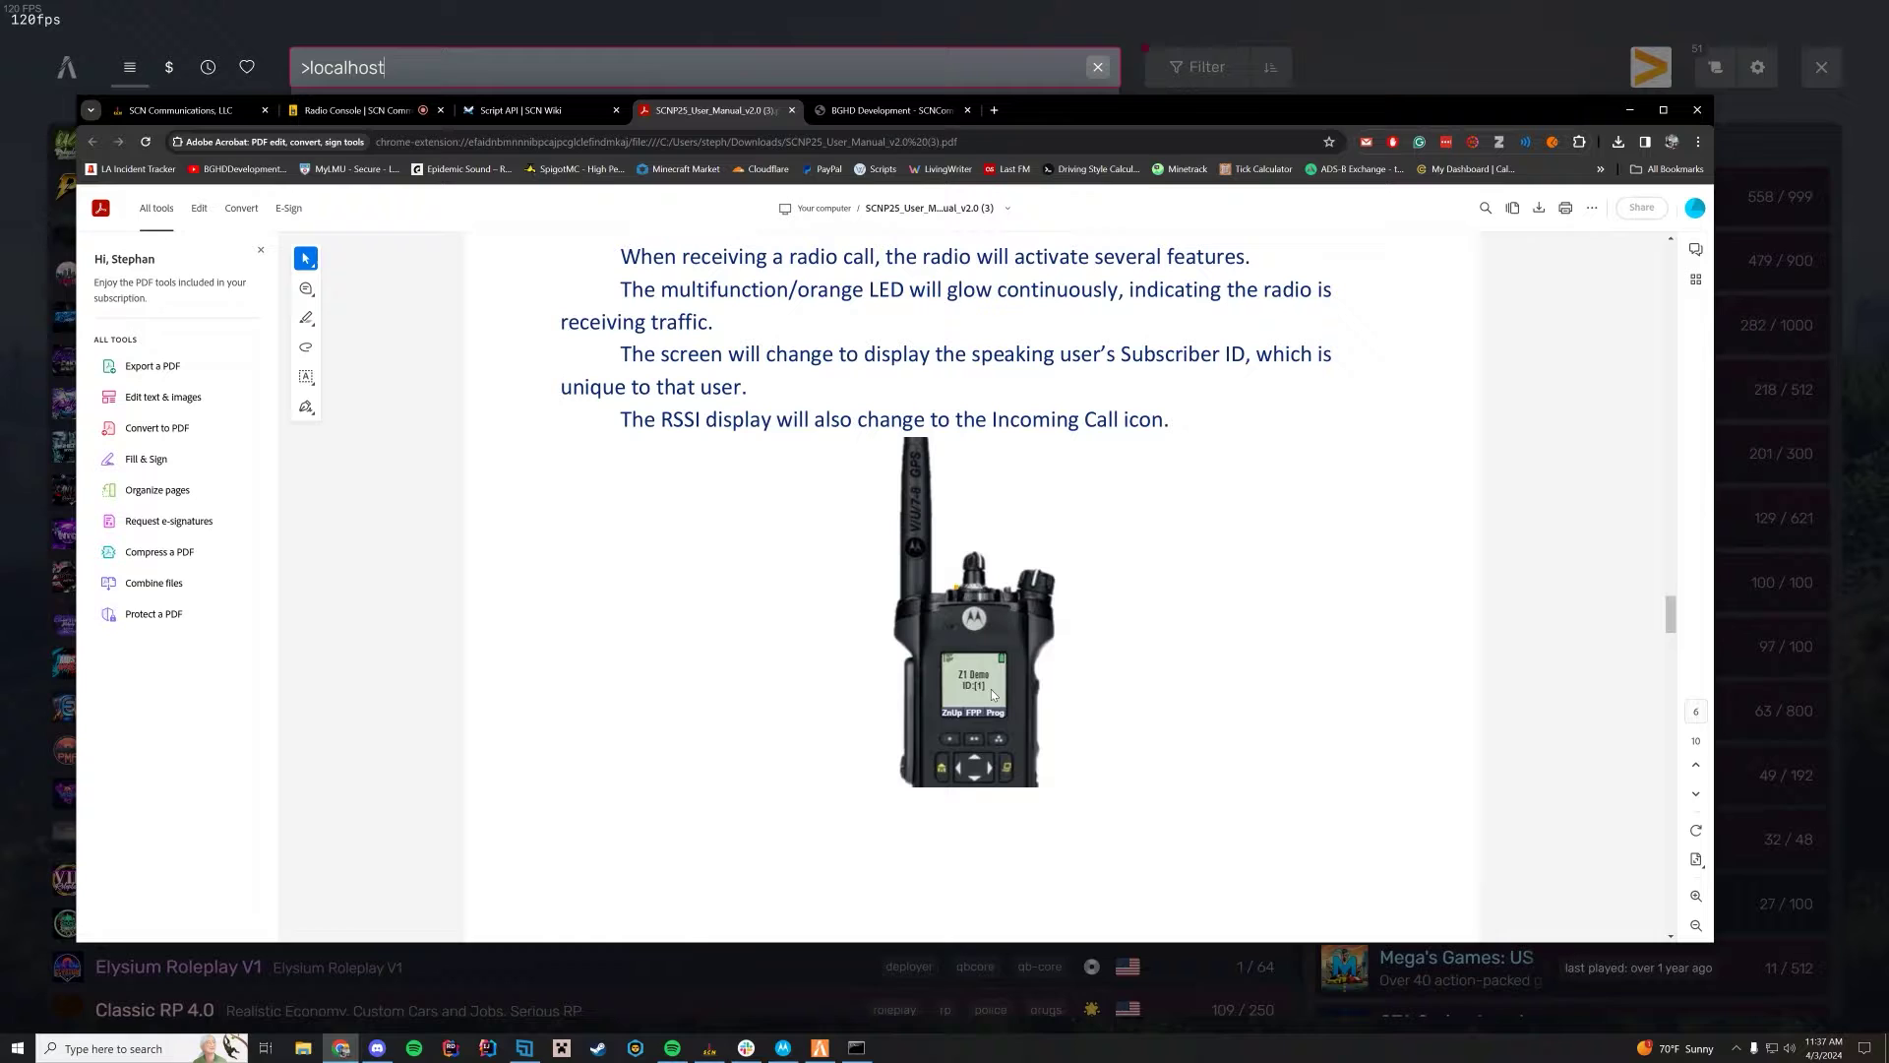
pyautogui.scroll(-10, 992, 689)
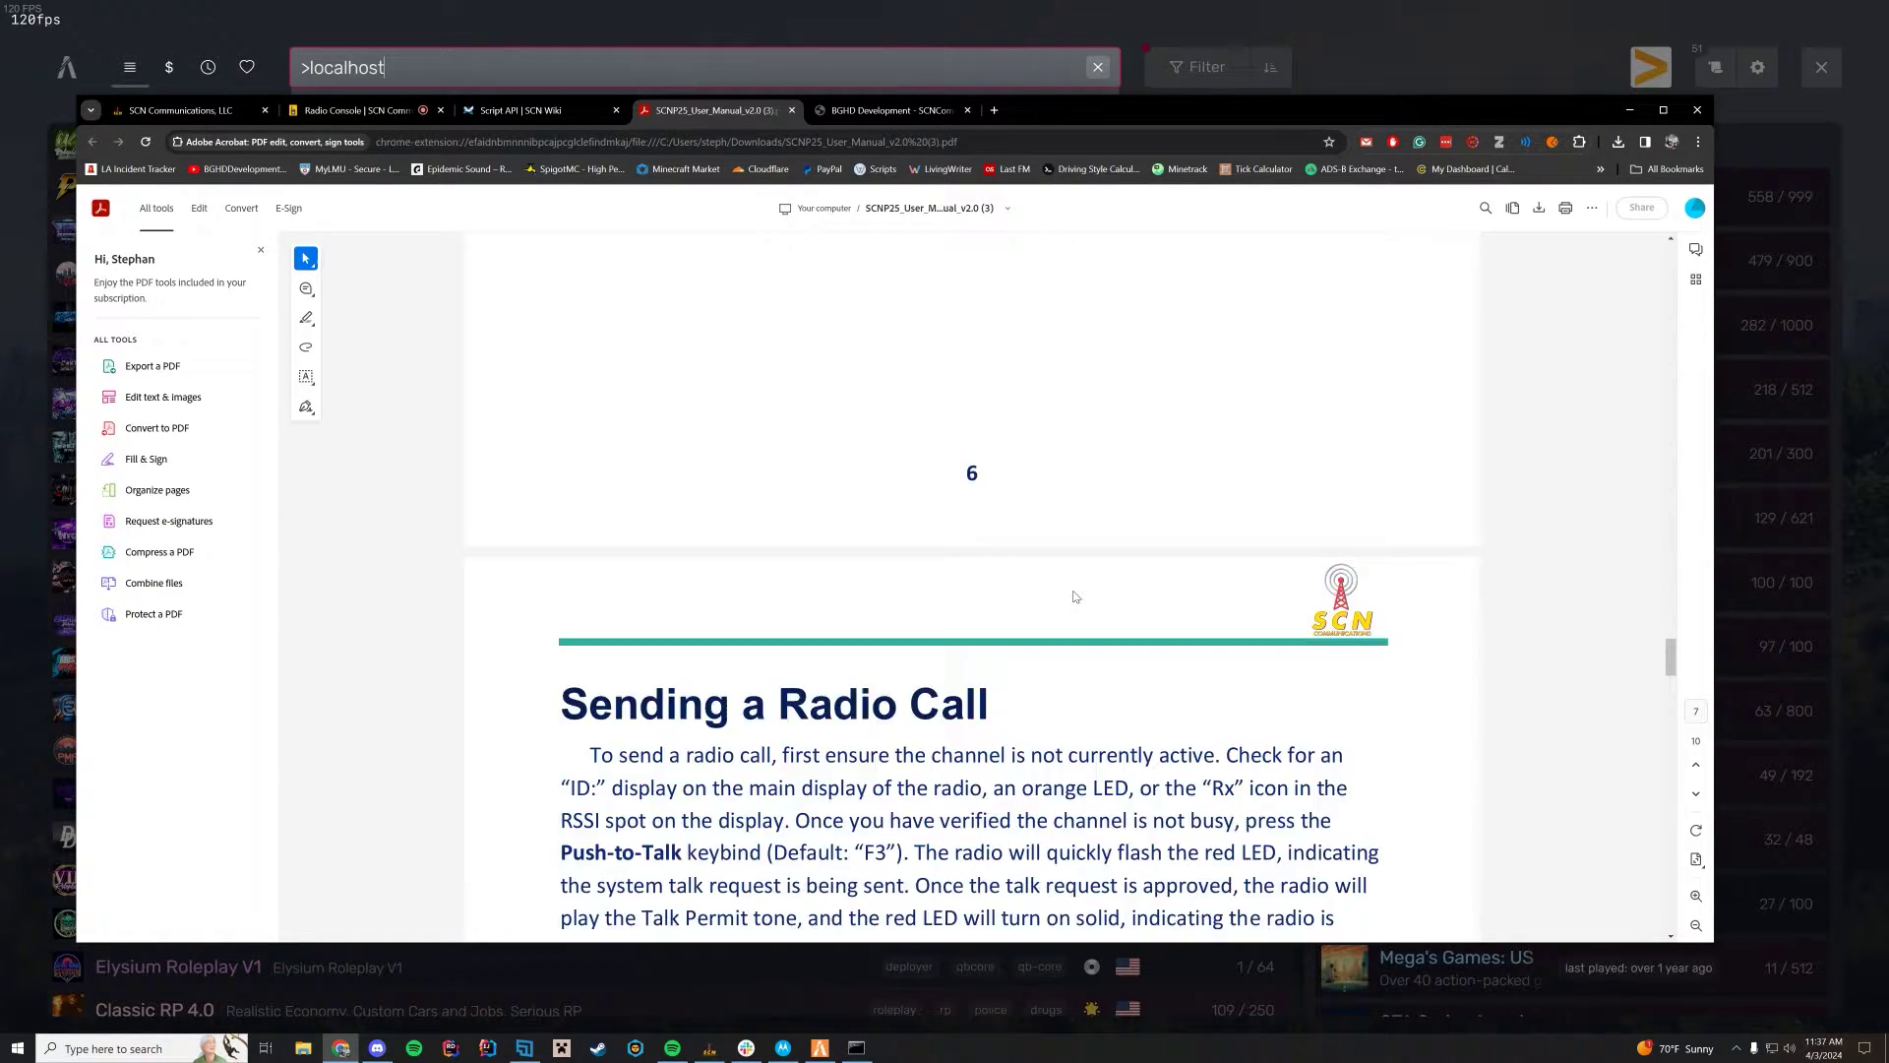
pyautogui.scroll(-1, 1075, 596)
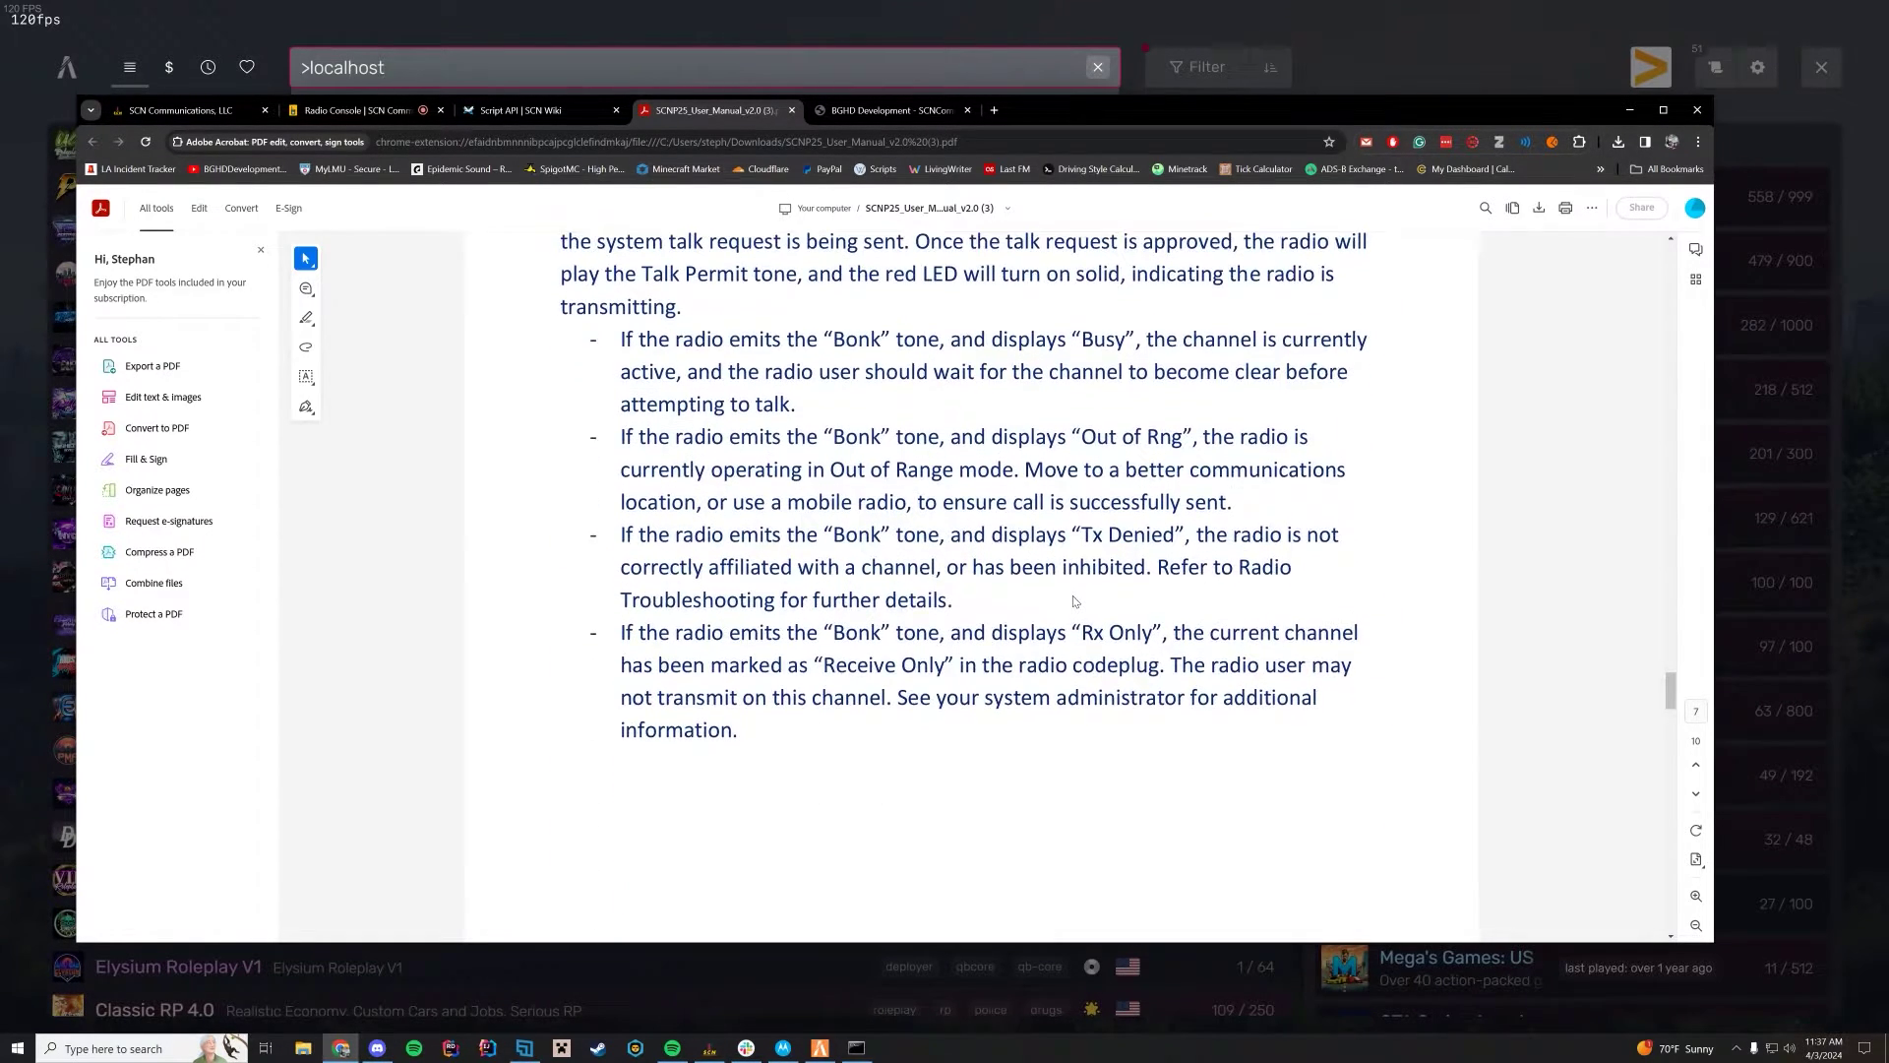
pyautogui.scroll(3, 1082, 620)
pyautogui.scroll(-2, 1092, 641)
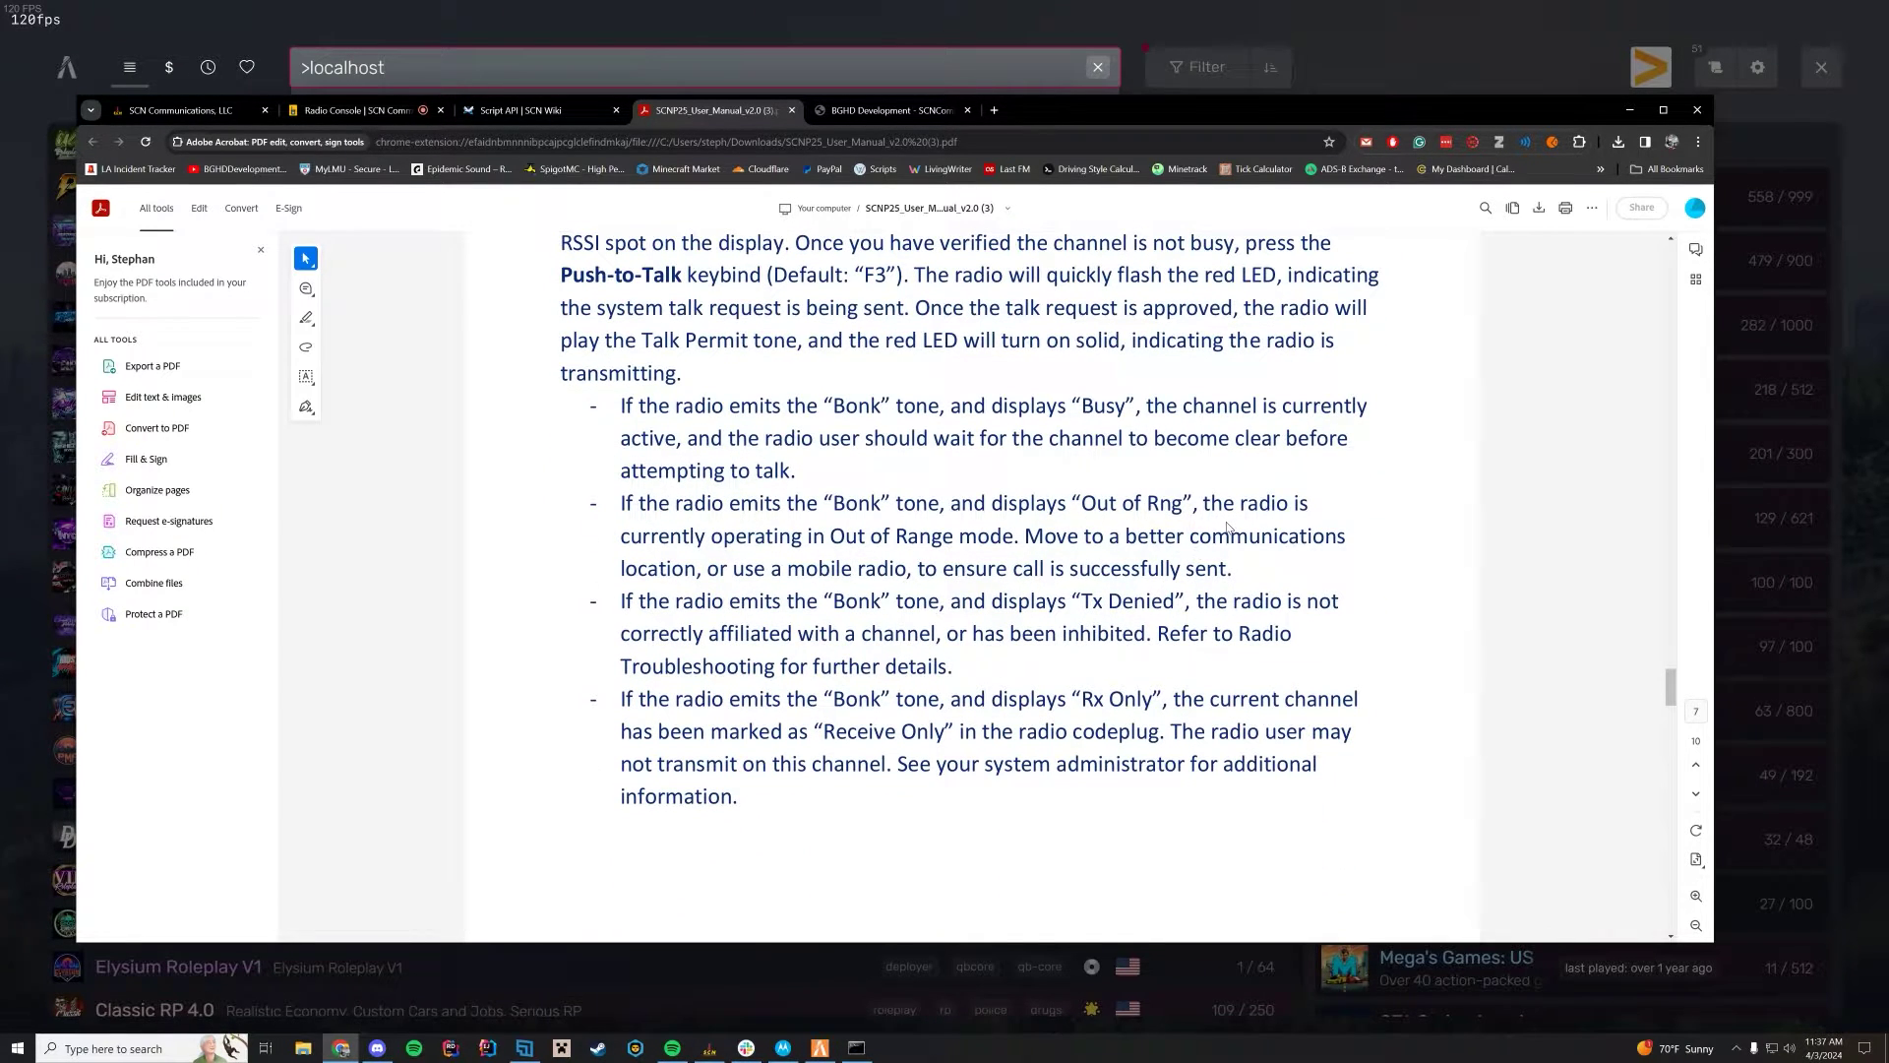
# - Skim the manual's Emergency Operation, Selecting Channels and Zones, and Scan Operation sections, and read Default Keybinds on the last page
pyautogui.scroll(-10, 1219, 540)
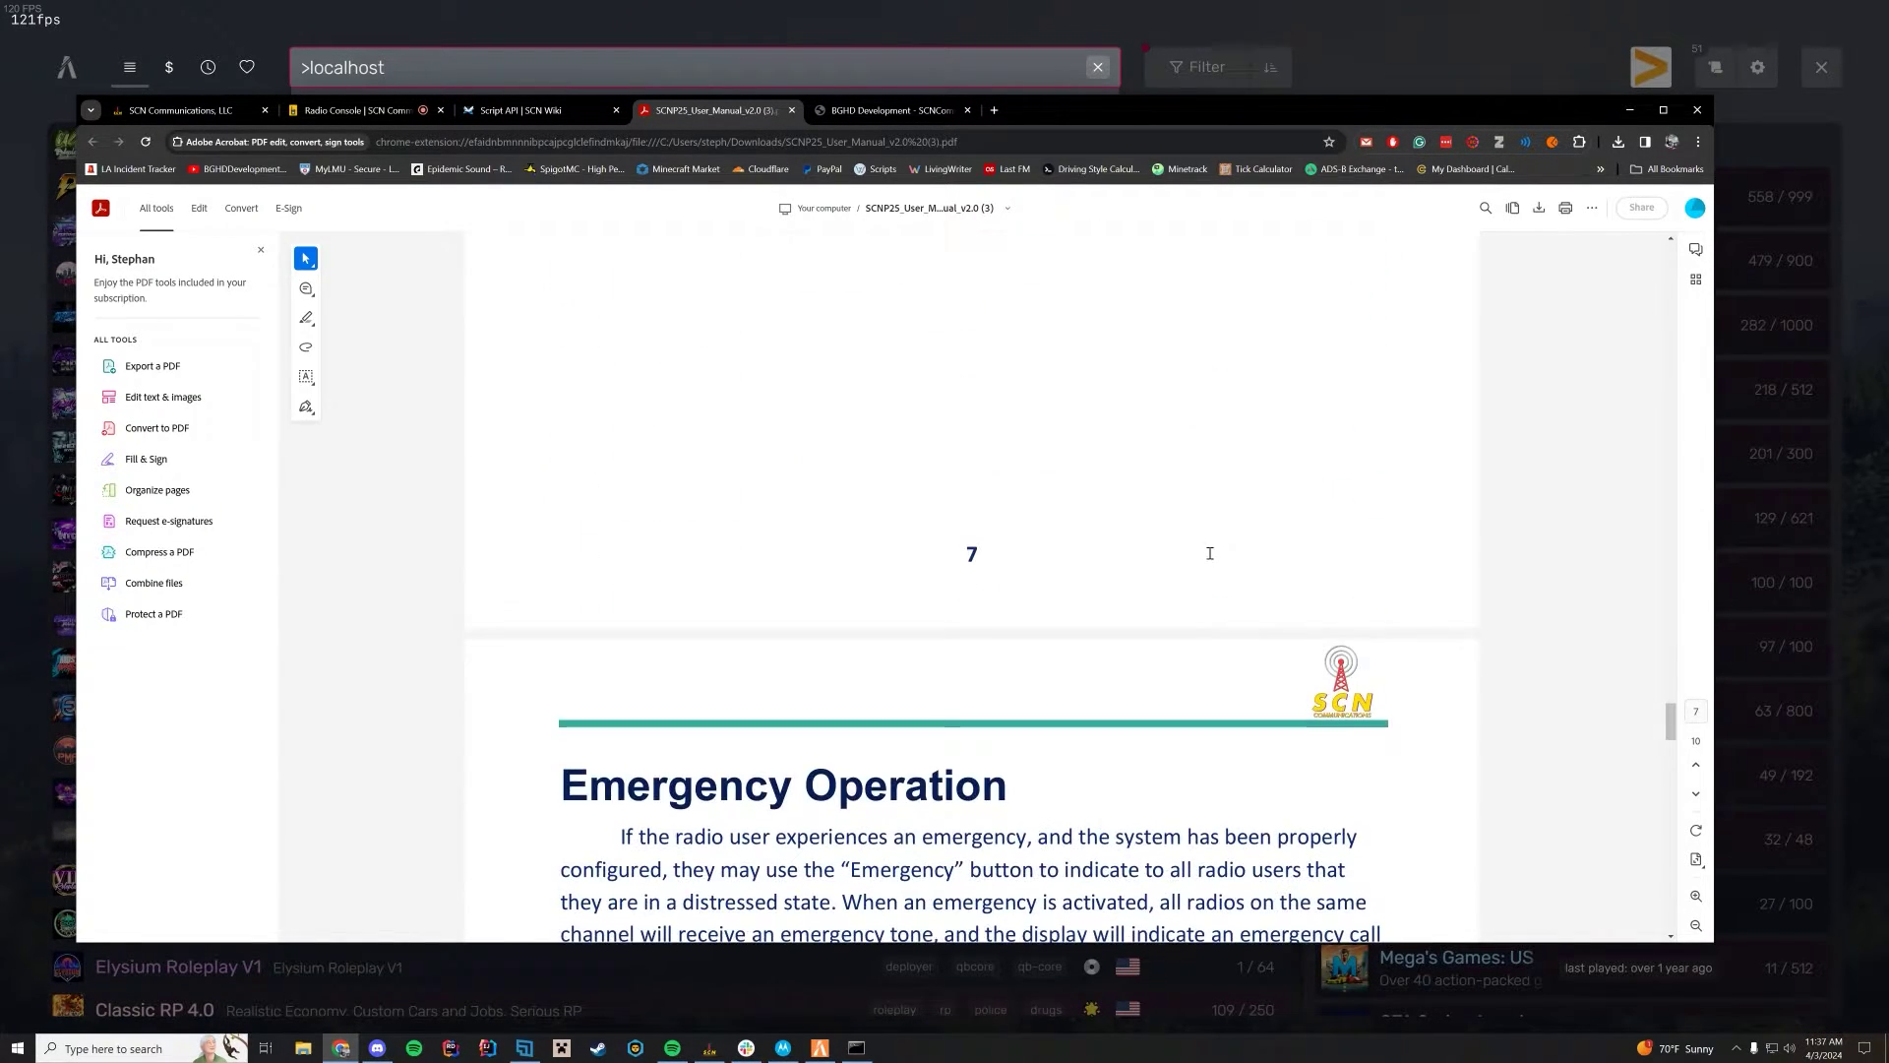
pyautogui.scroll(-4, 1211, 558)
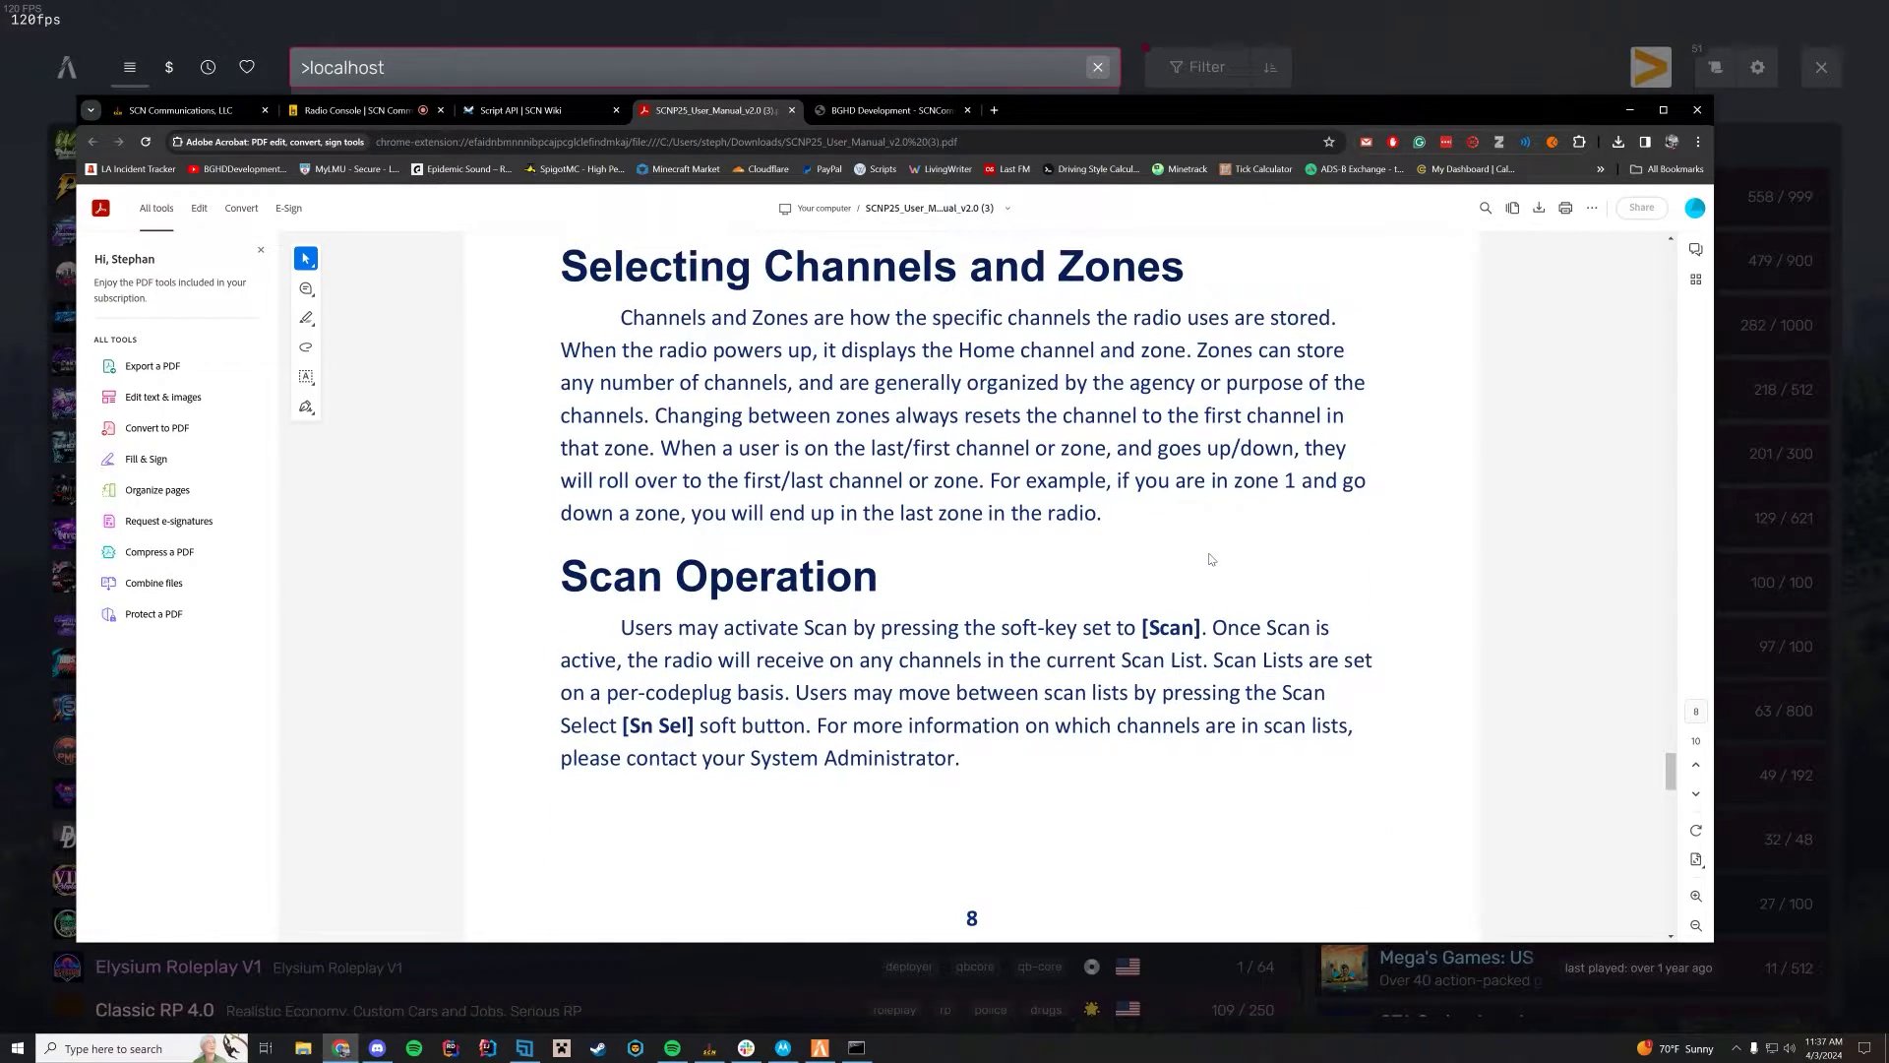
pyautogui.scroll(-12, 1211, 559)
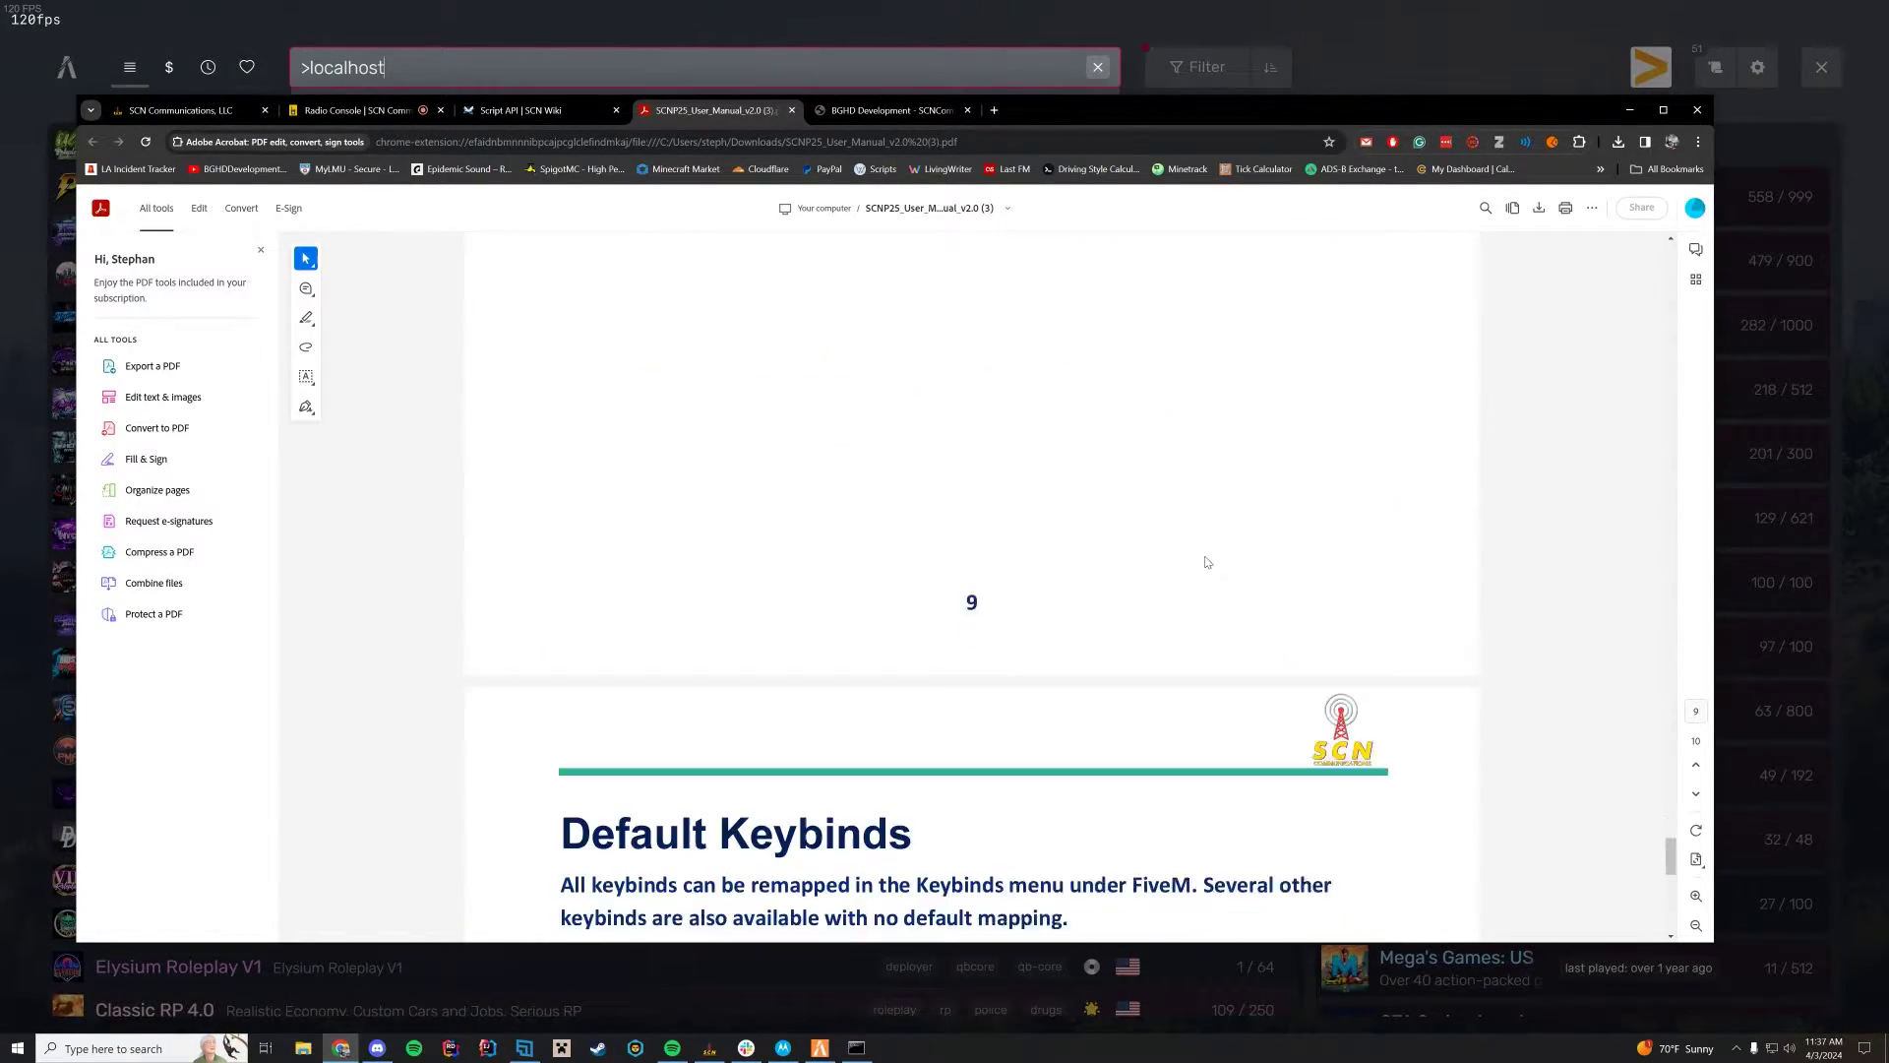
pyautogui.scroll(-6, 1207, 562)
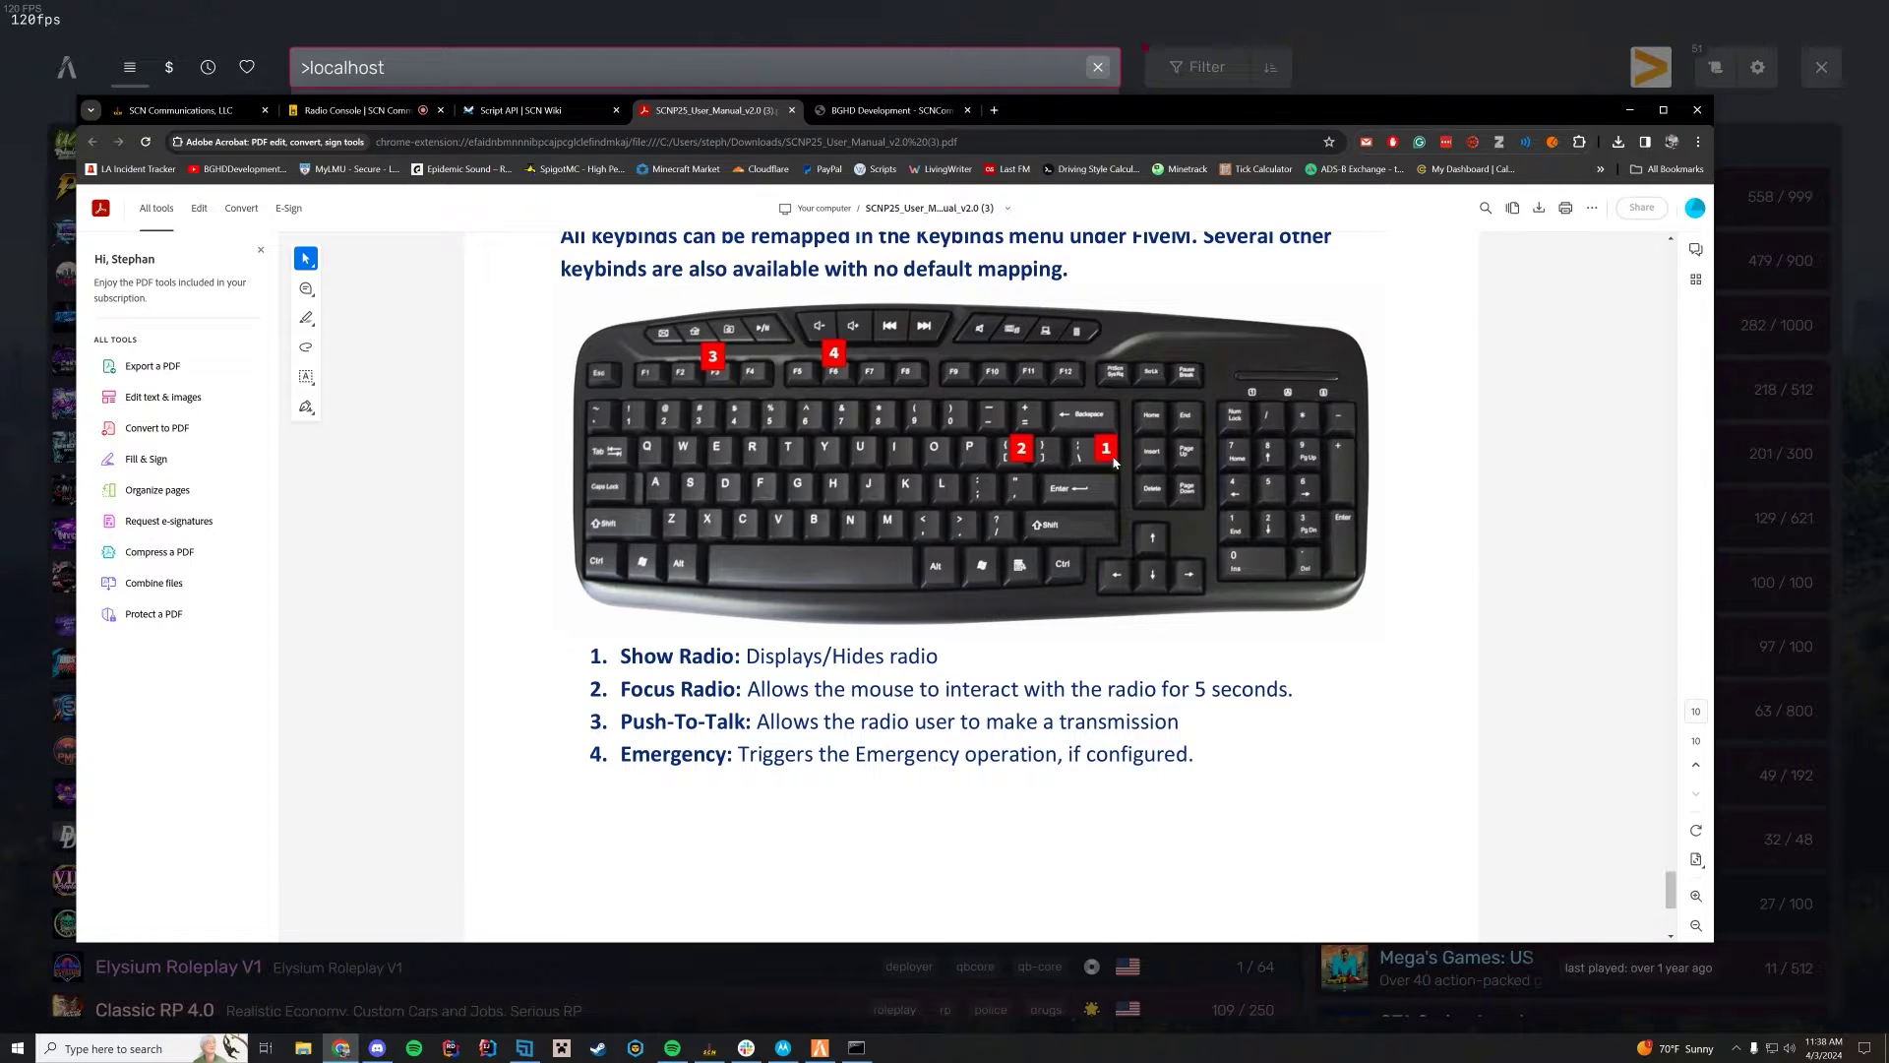
pyautogui.scroll(-3, 1151, 448)
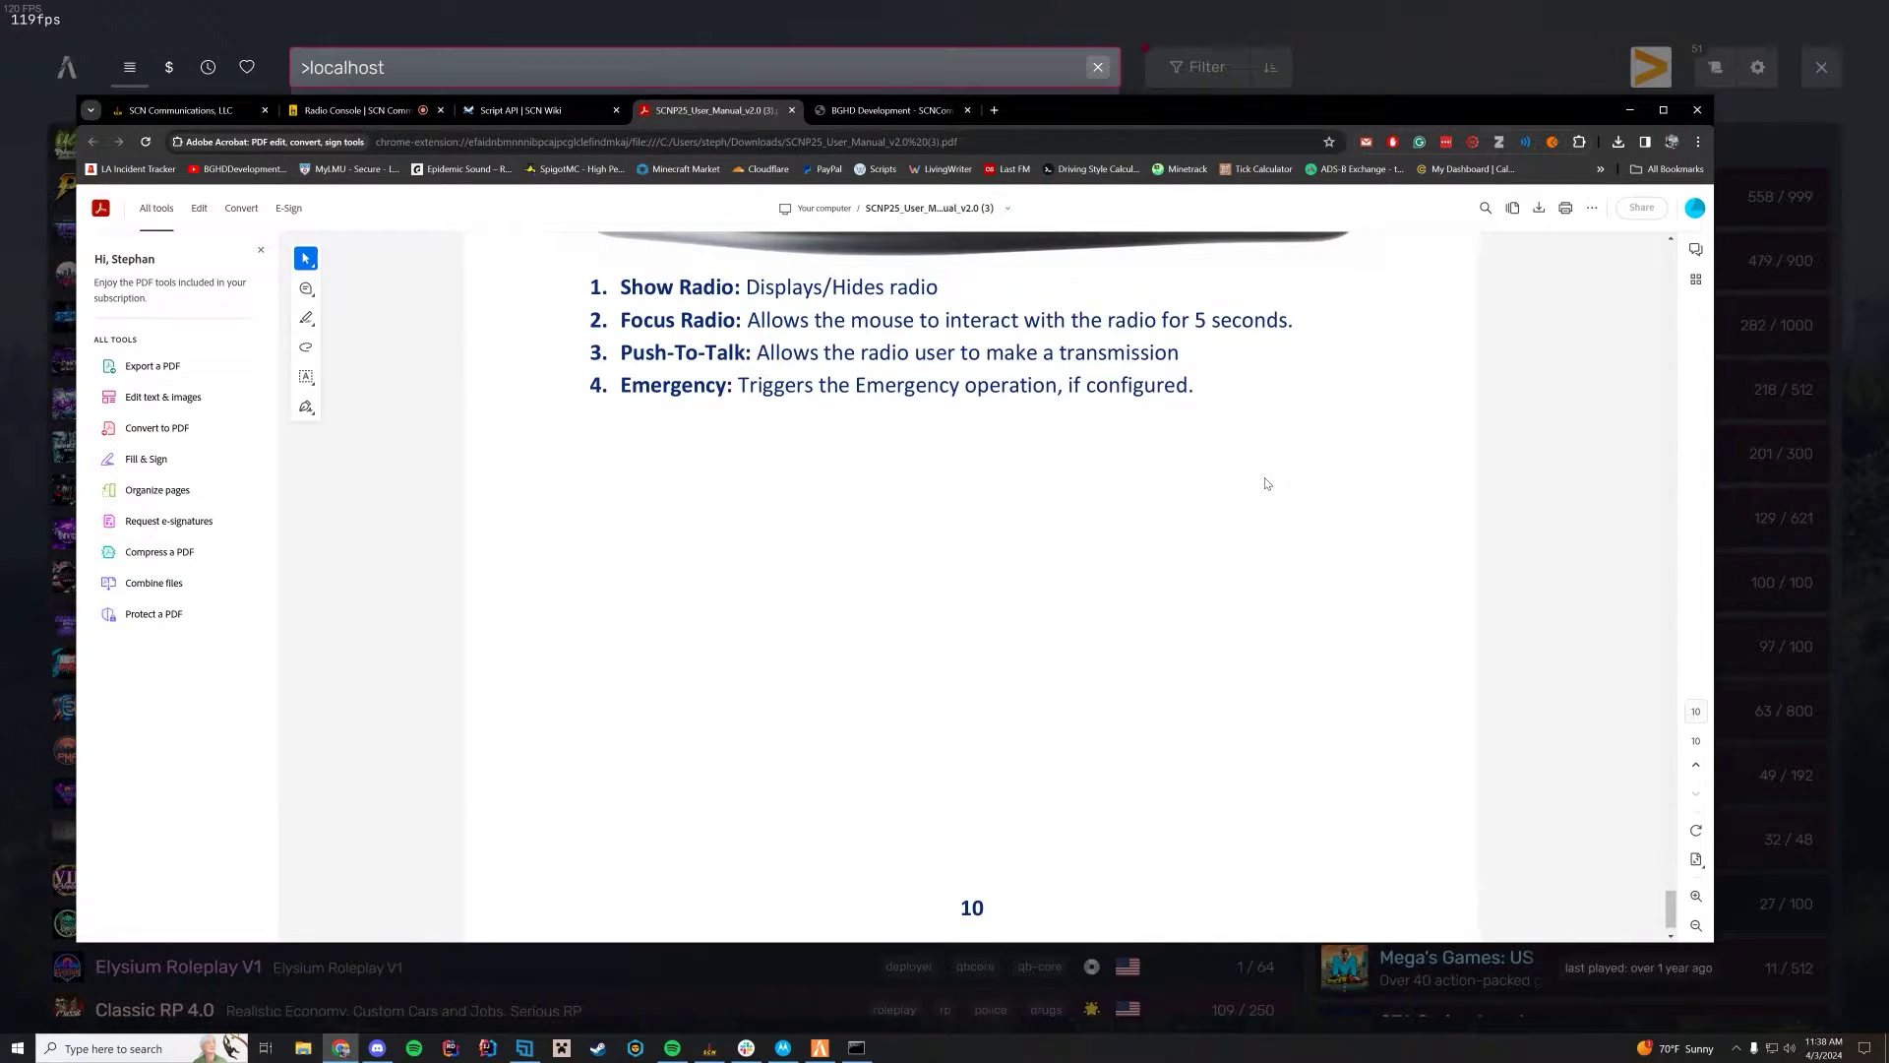
# - Bring up the Cfx.re FXServer console and place its window over the user manual's Default Keybinds page
pyautogui.scroll(3, 1269, 502)
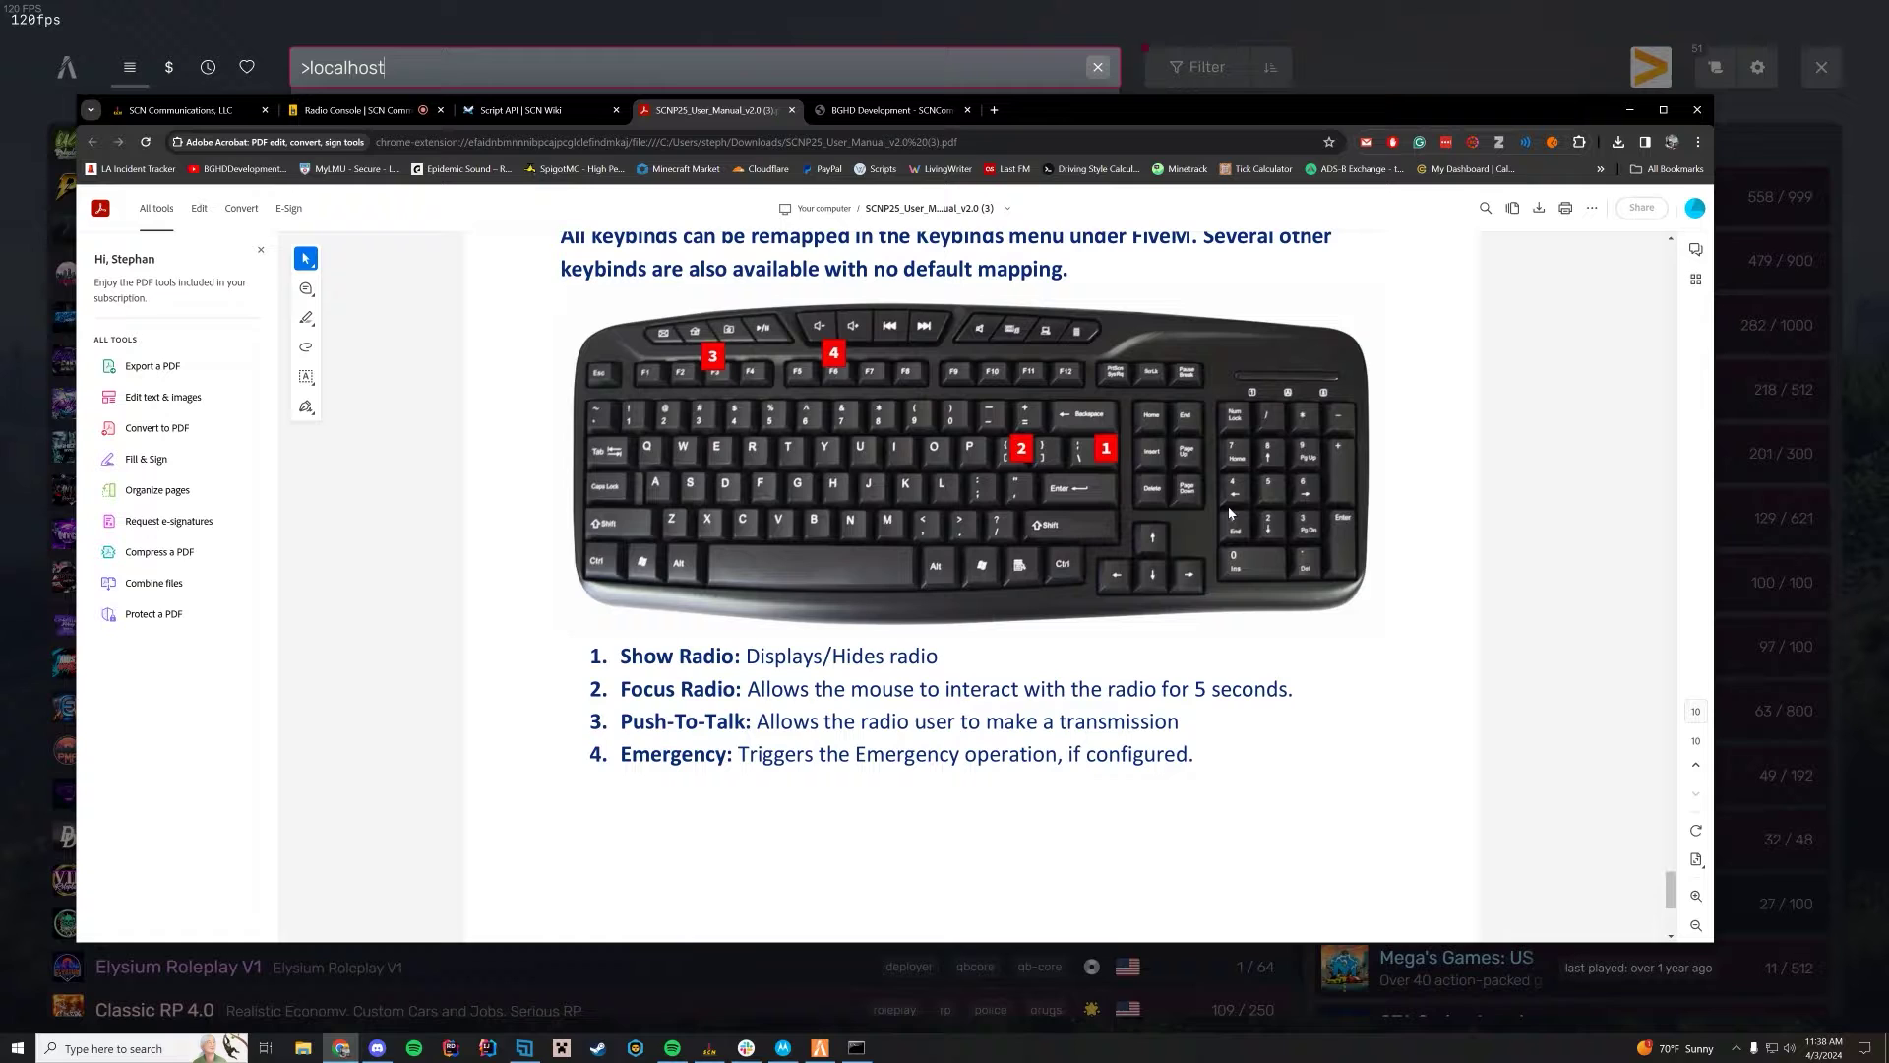
pyautogui.click(856, 1048)
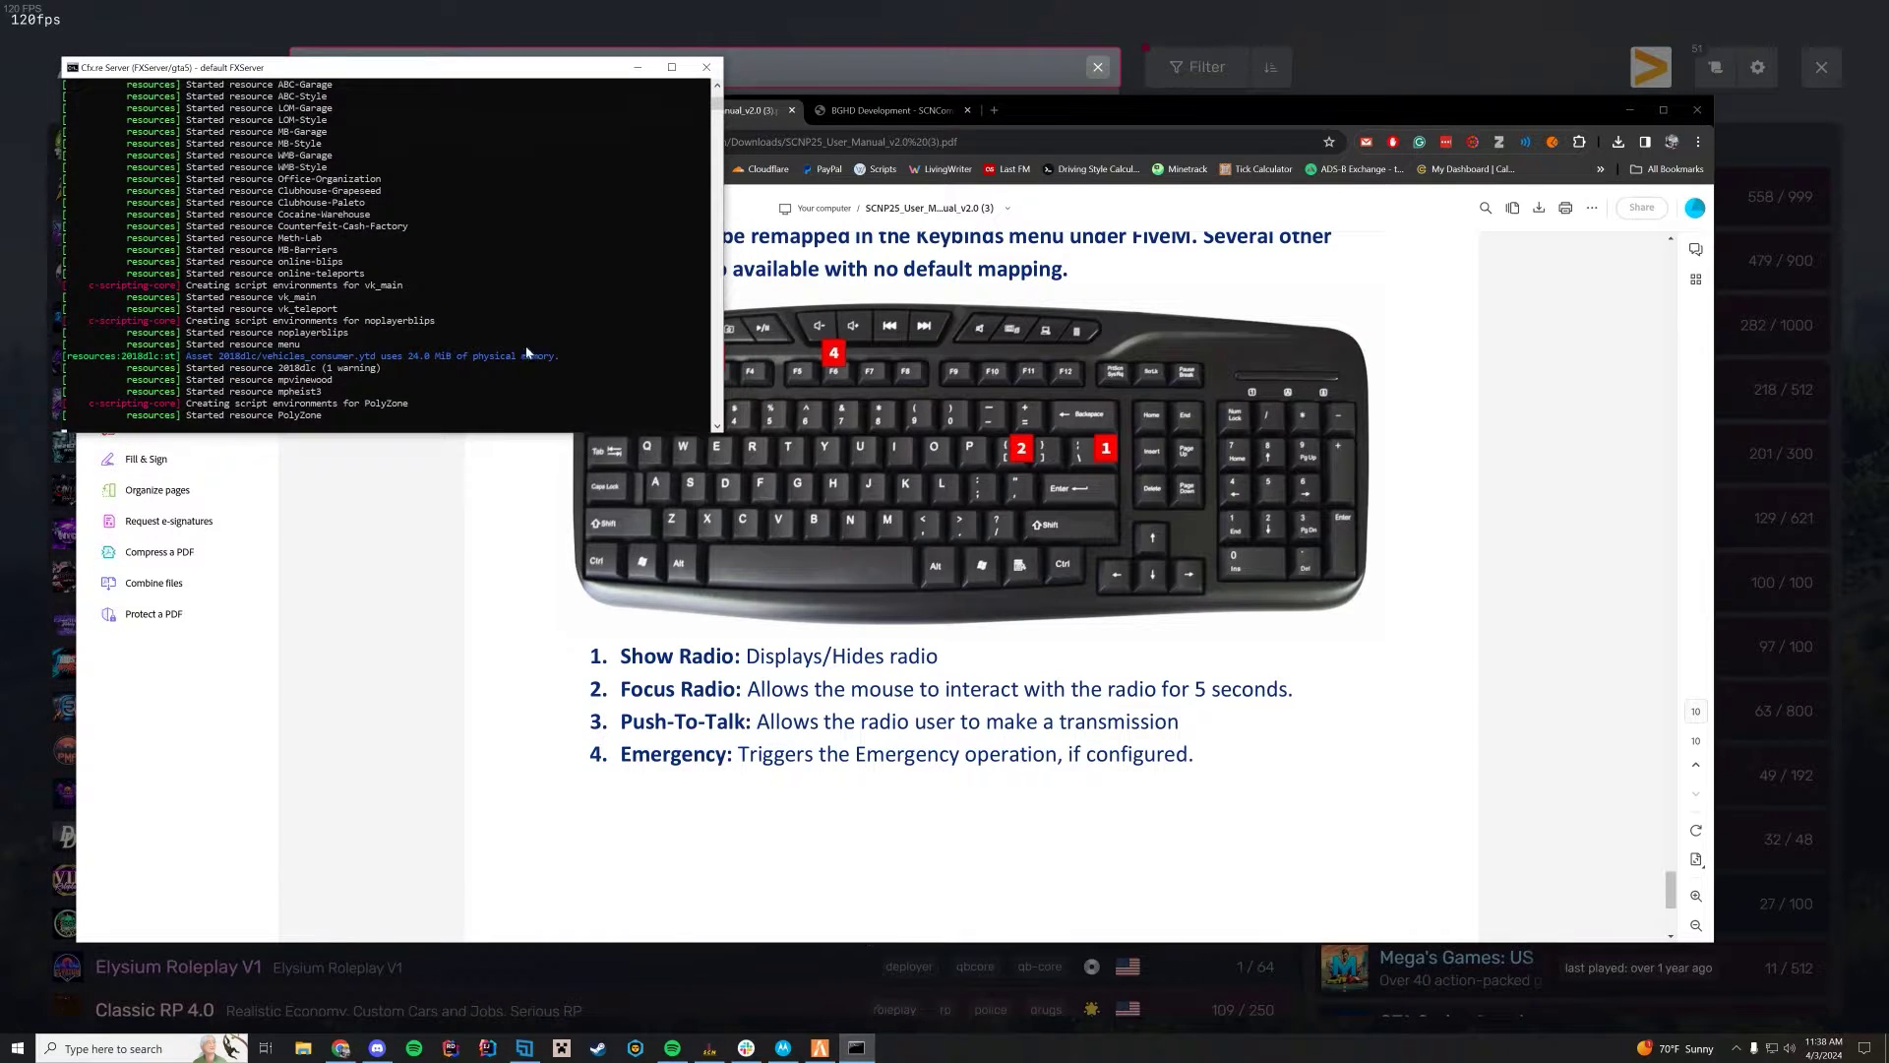
pyautogui.click(389, 325)
pyautogui.press('Escape')
pyautogui.click(443, 663)
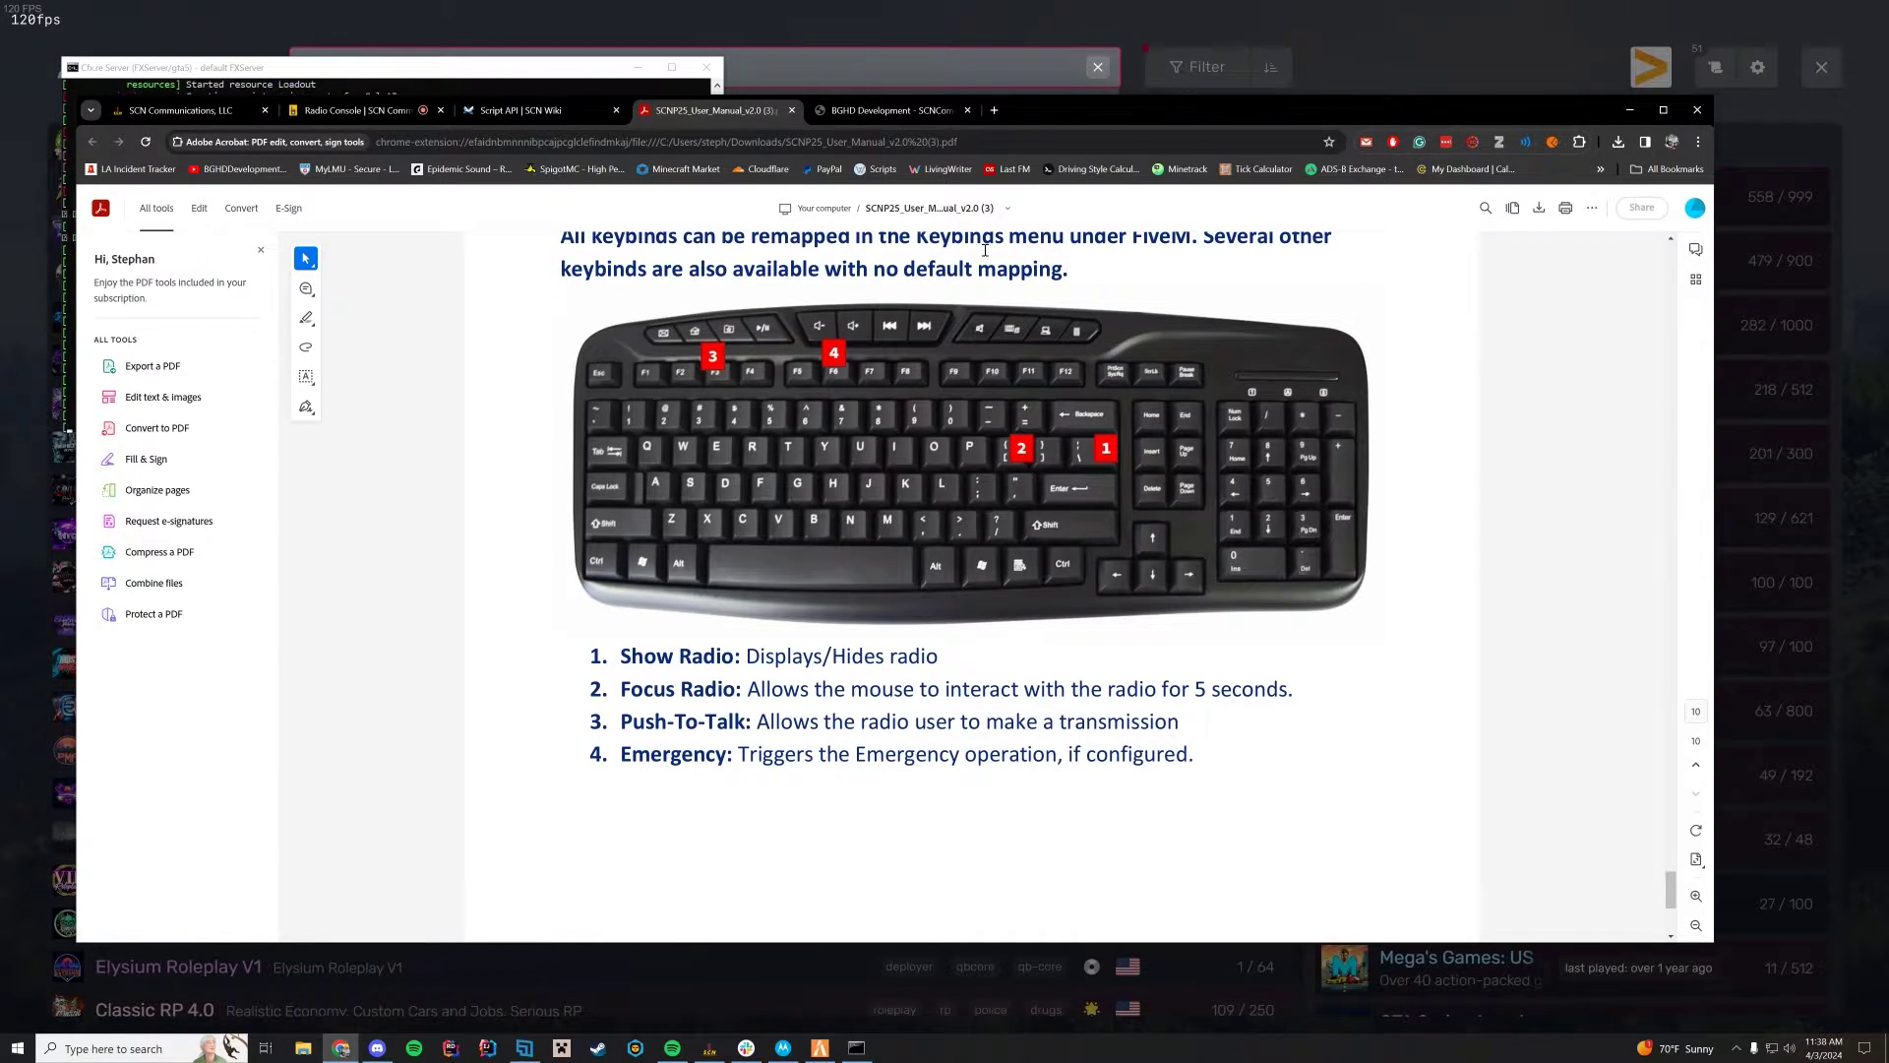
pyautogui.moveTo(481, 70); pyautogui.dragTo(1011, 286)
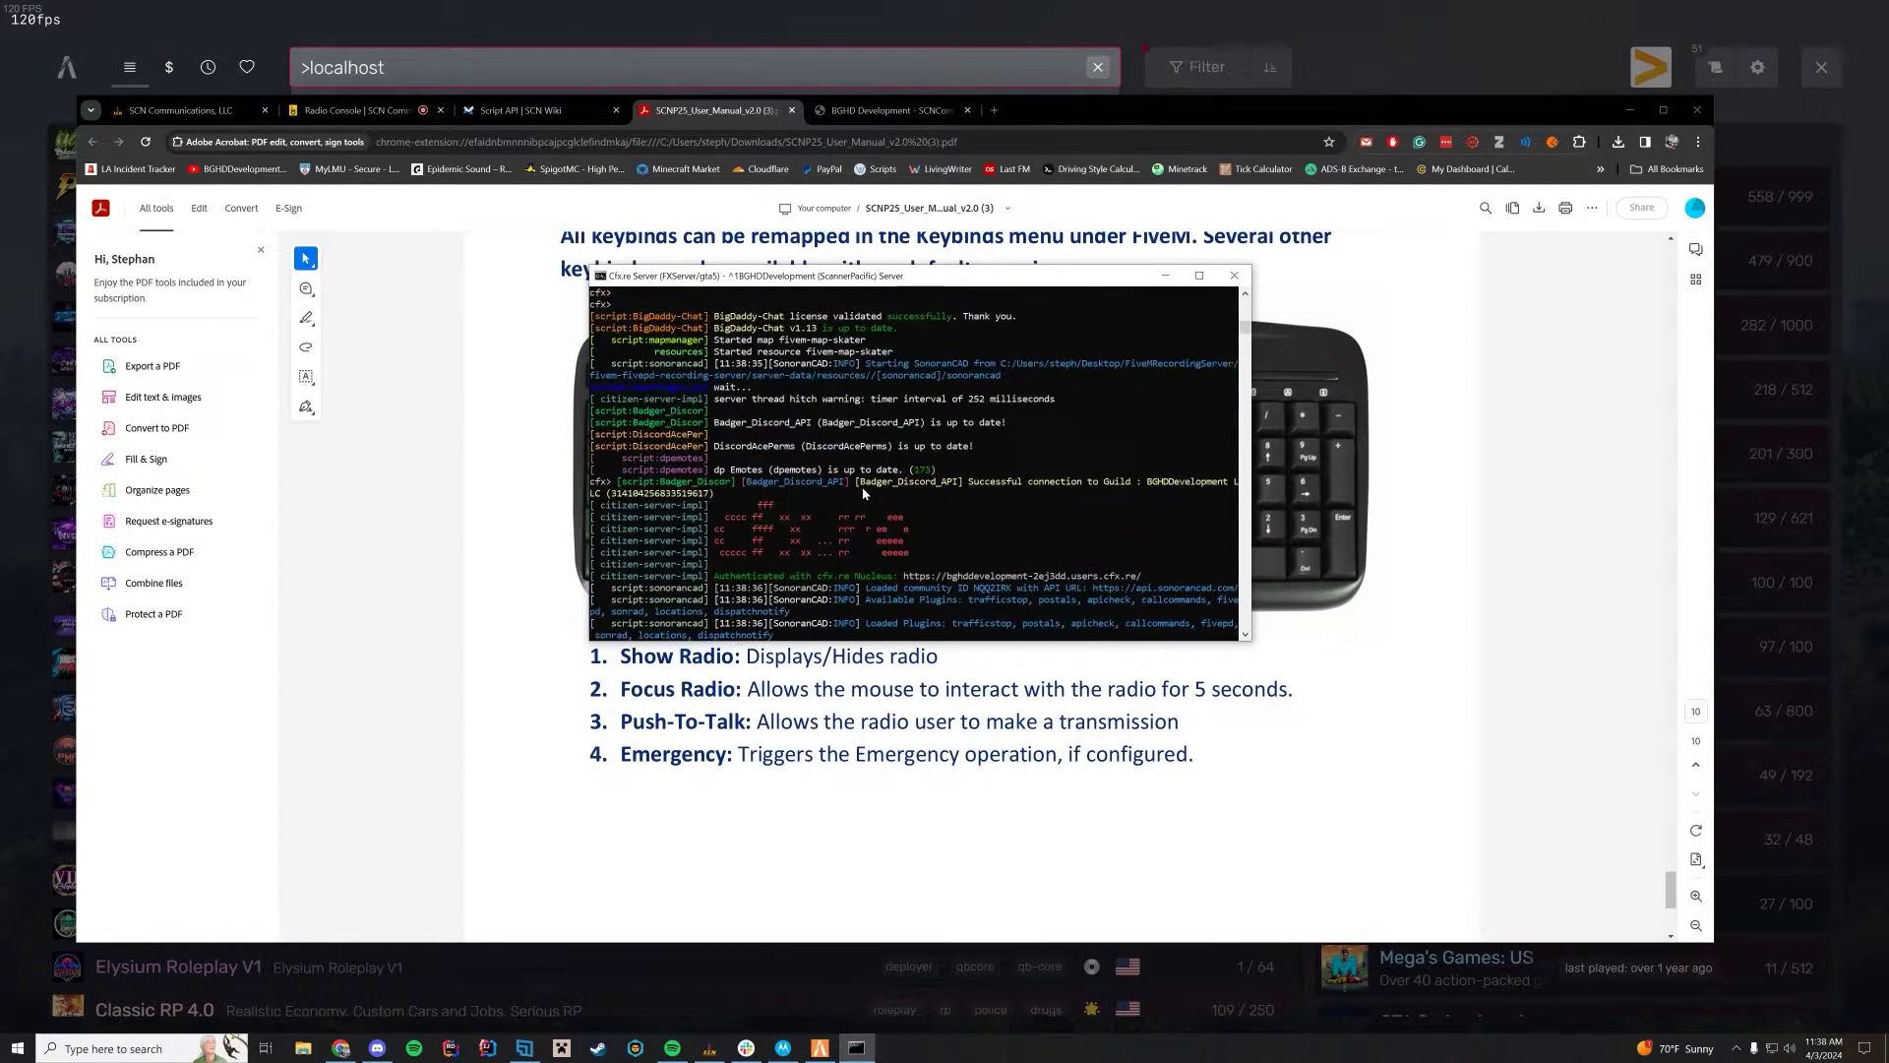
# - Read the SCNP25 startup and update-check lines in the server console output, and minimize the console
pyautogui.scroll(5, 864, 493)
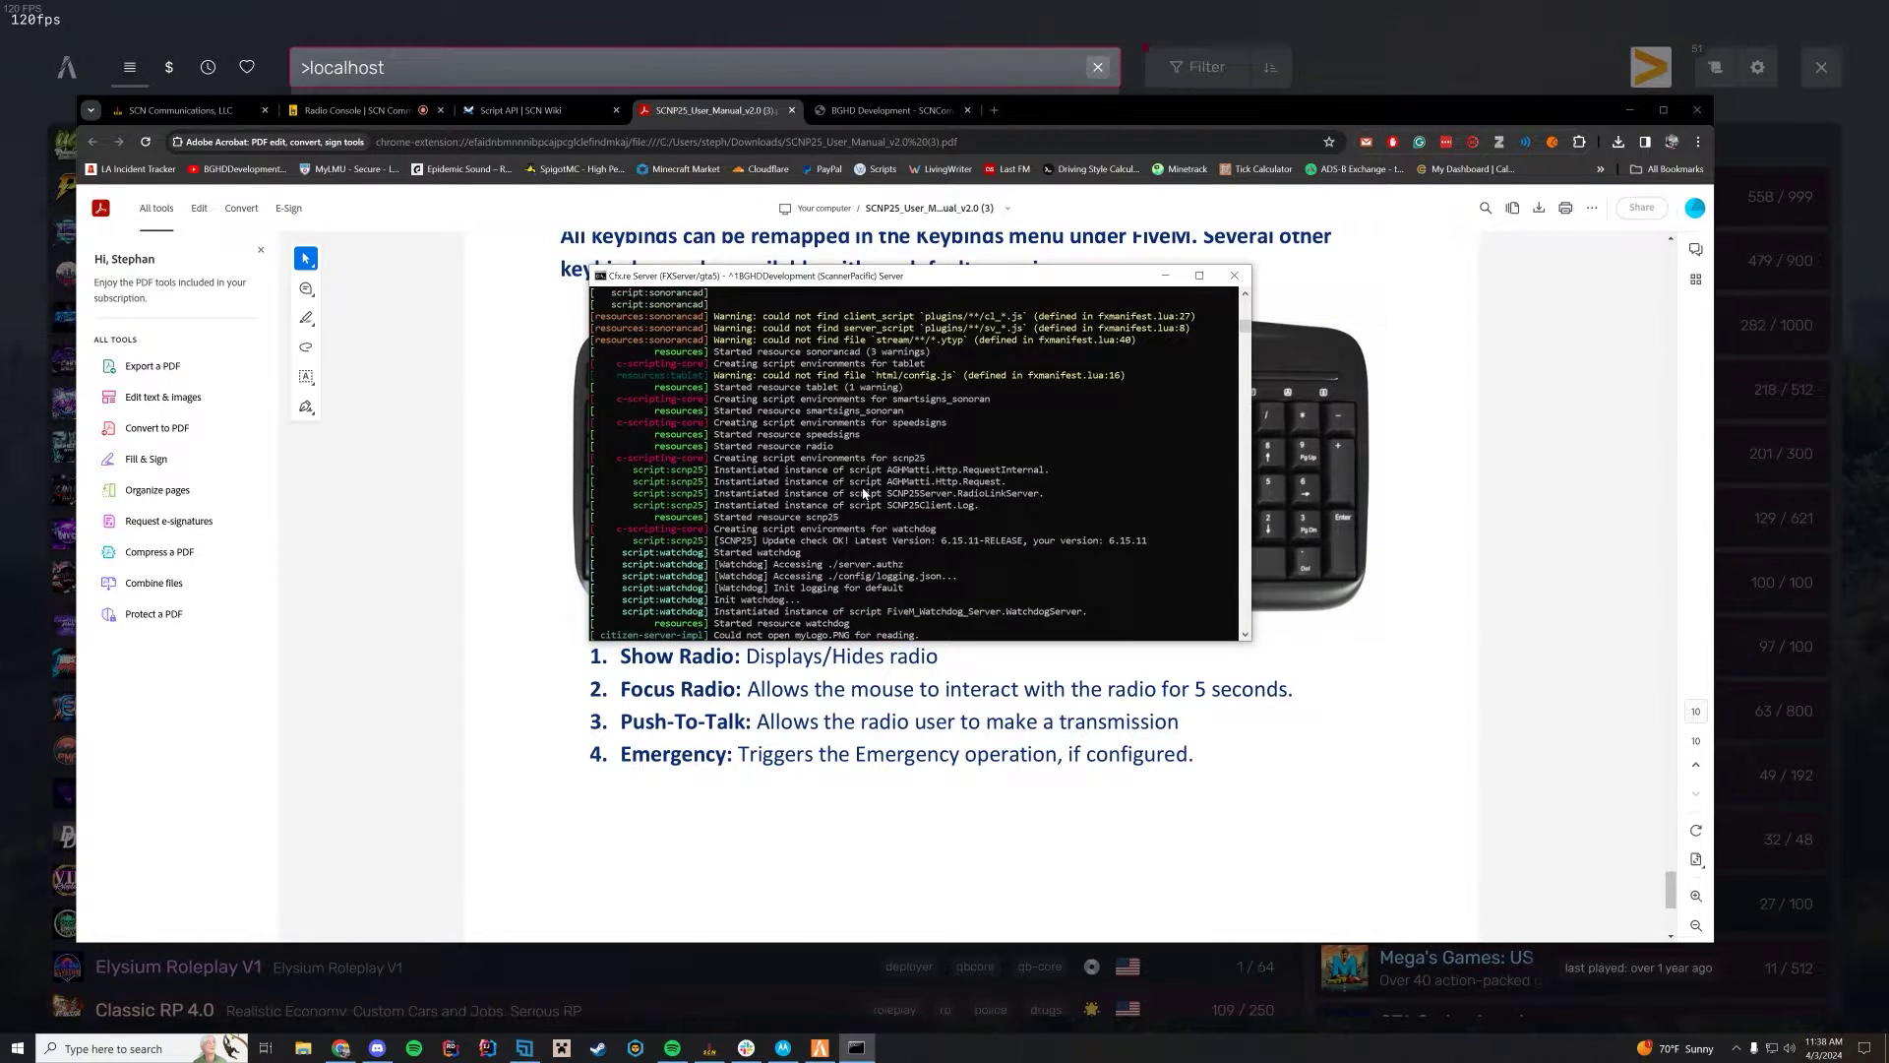
pyautogui.moveTo(764, 540); pyautogui.dragTo(921, 595)
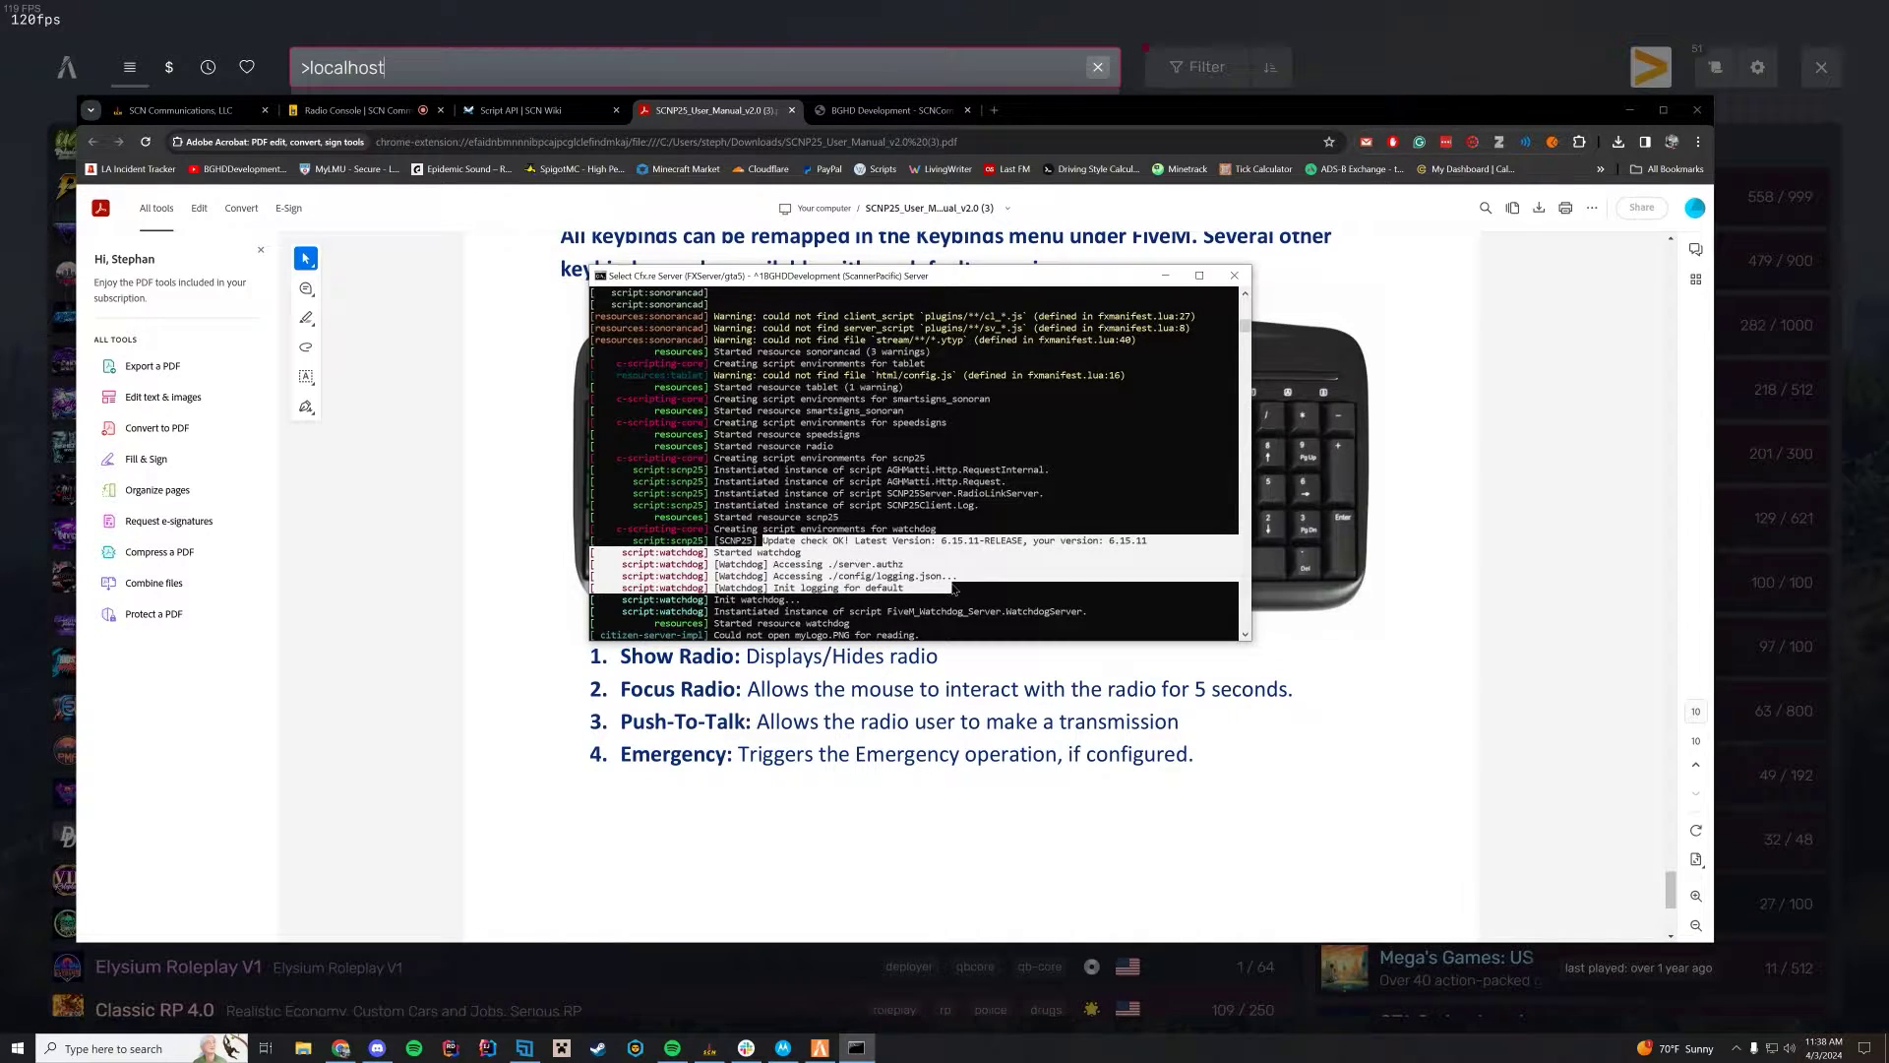
pyautogui.click(923, 588)
pyautogui.scroll(-1, 865, 575)
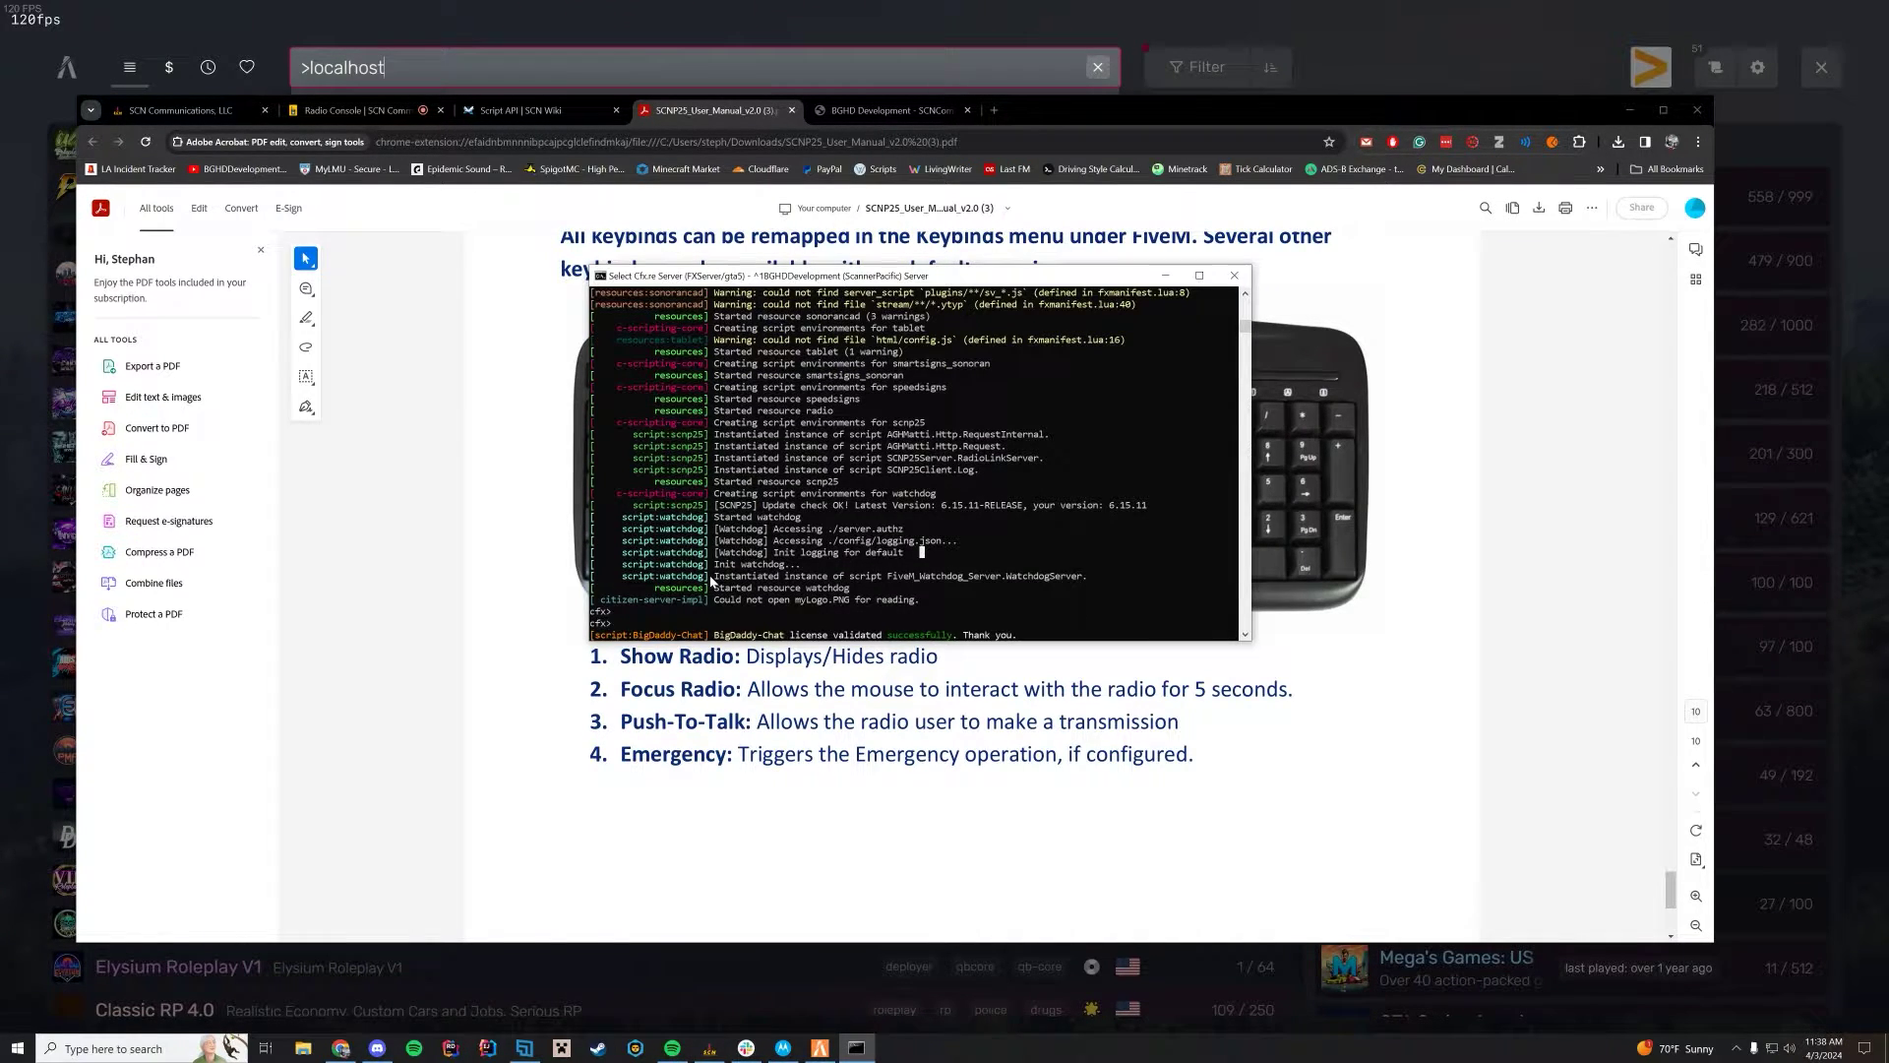
pyautogui.scroll(-10, 866, 551)
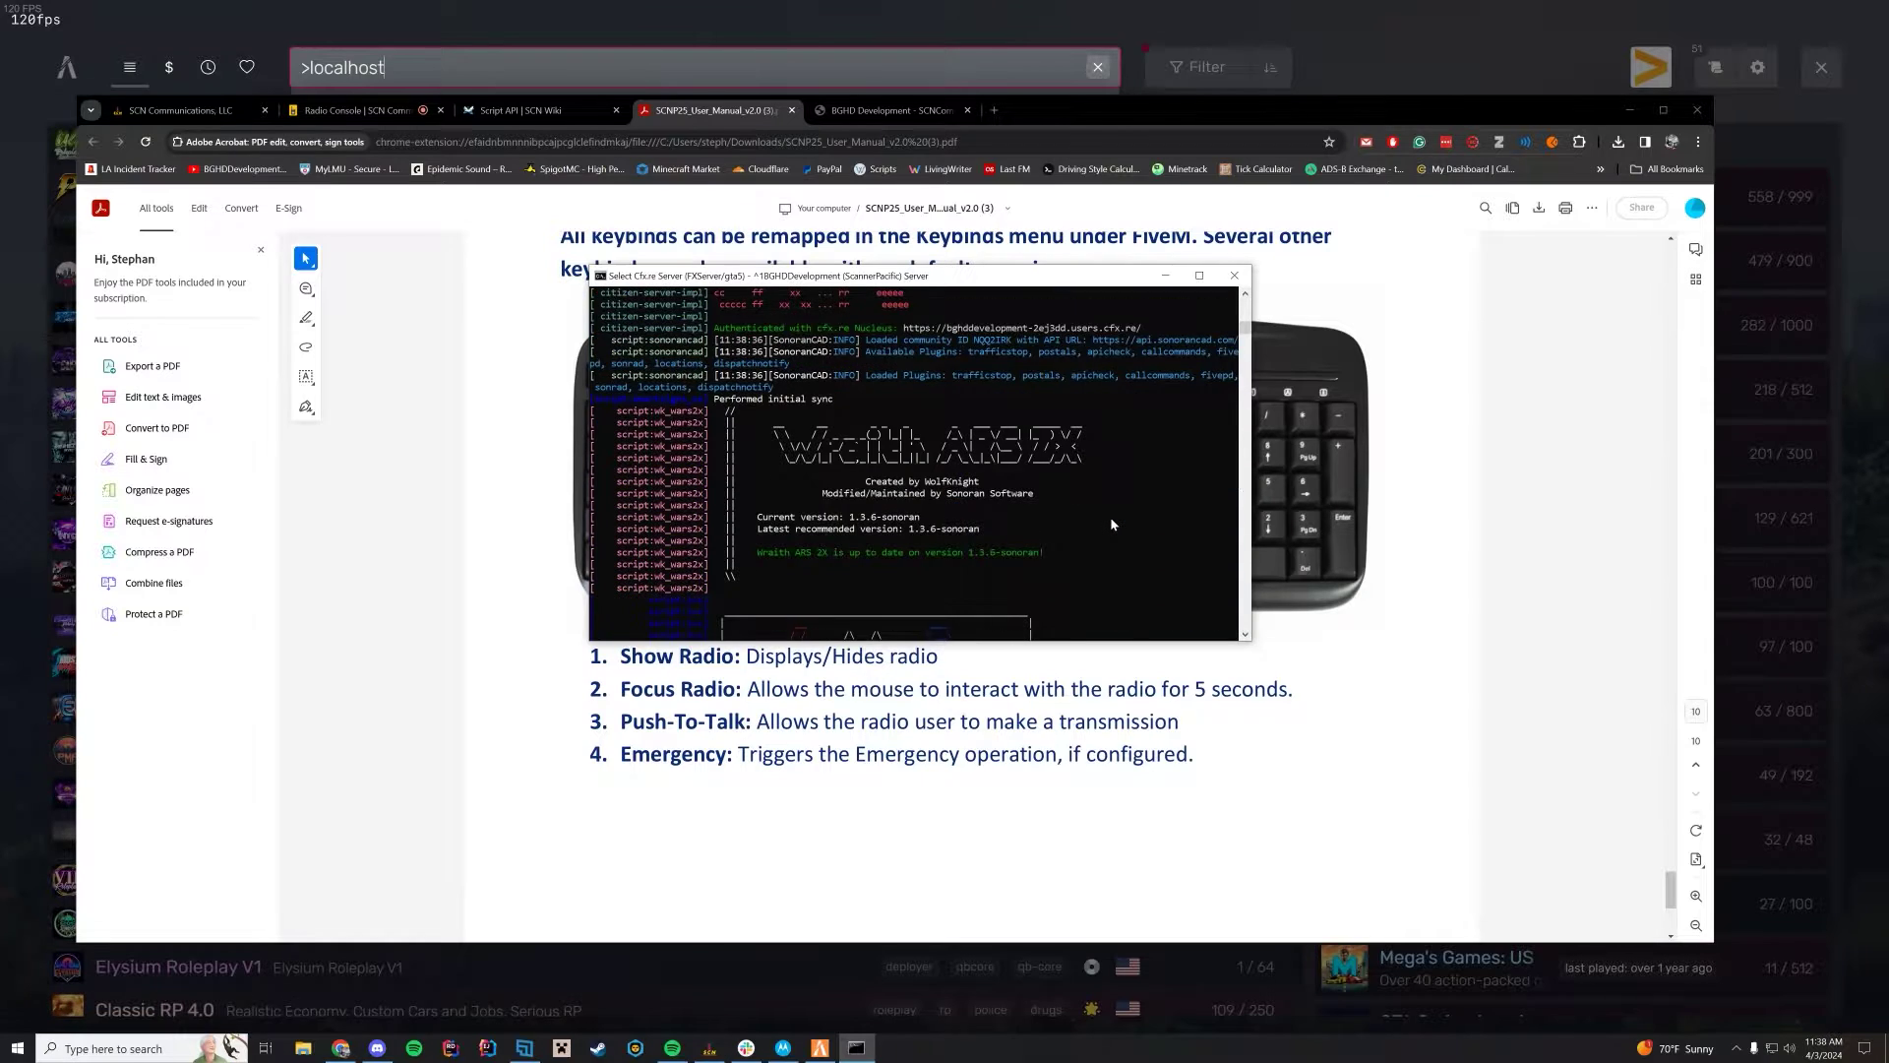
pyautogui.scroll(-6, 1110, 525)
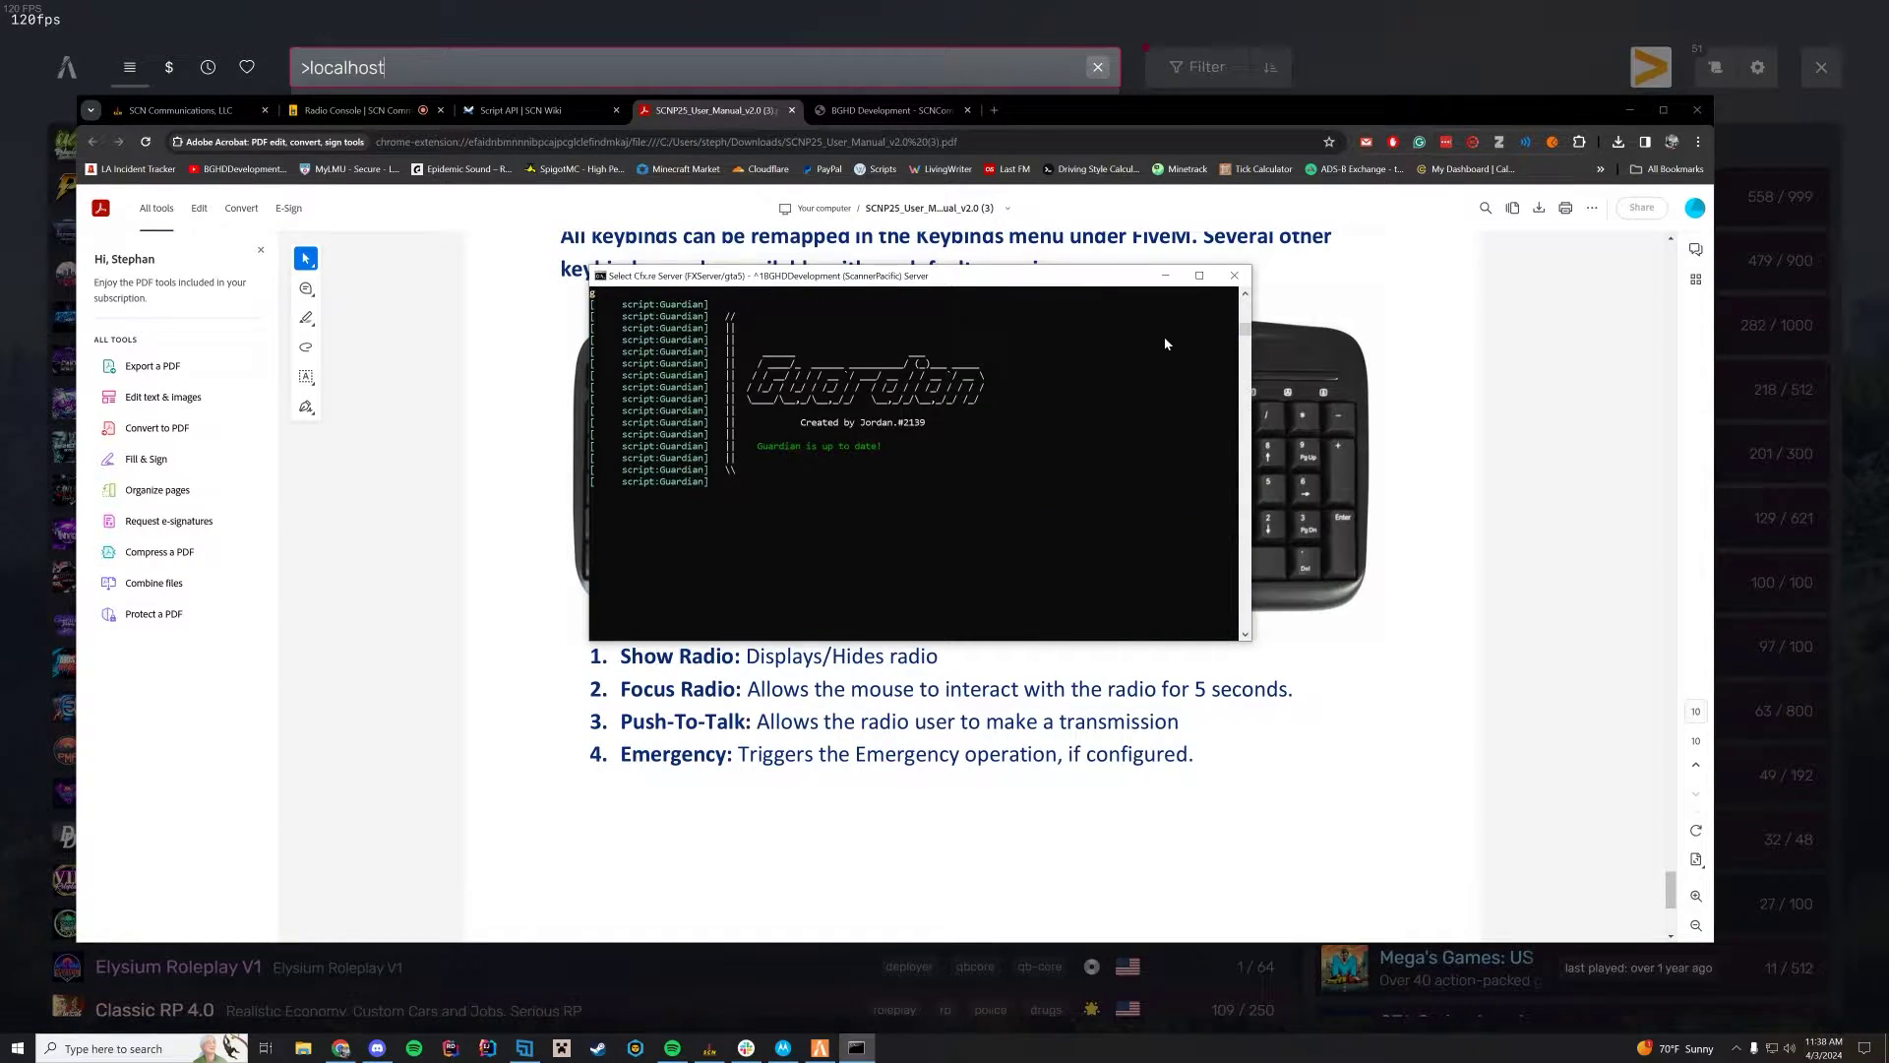
pyautogui.click(1170, 281)
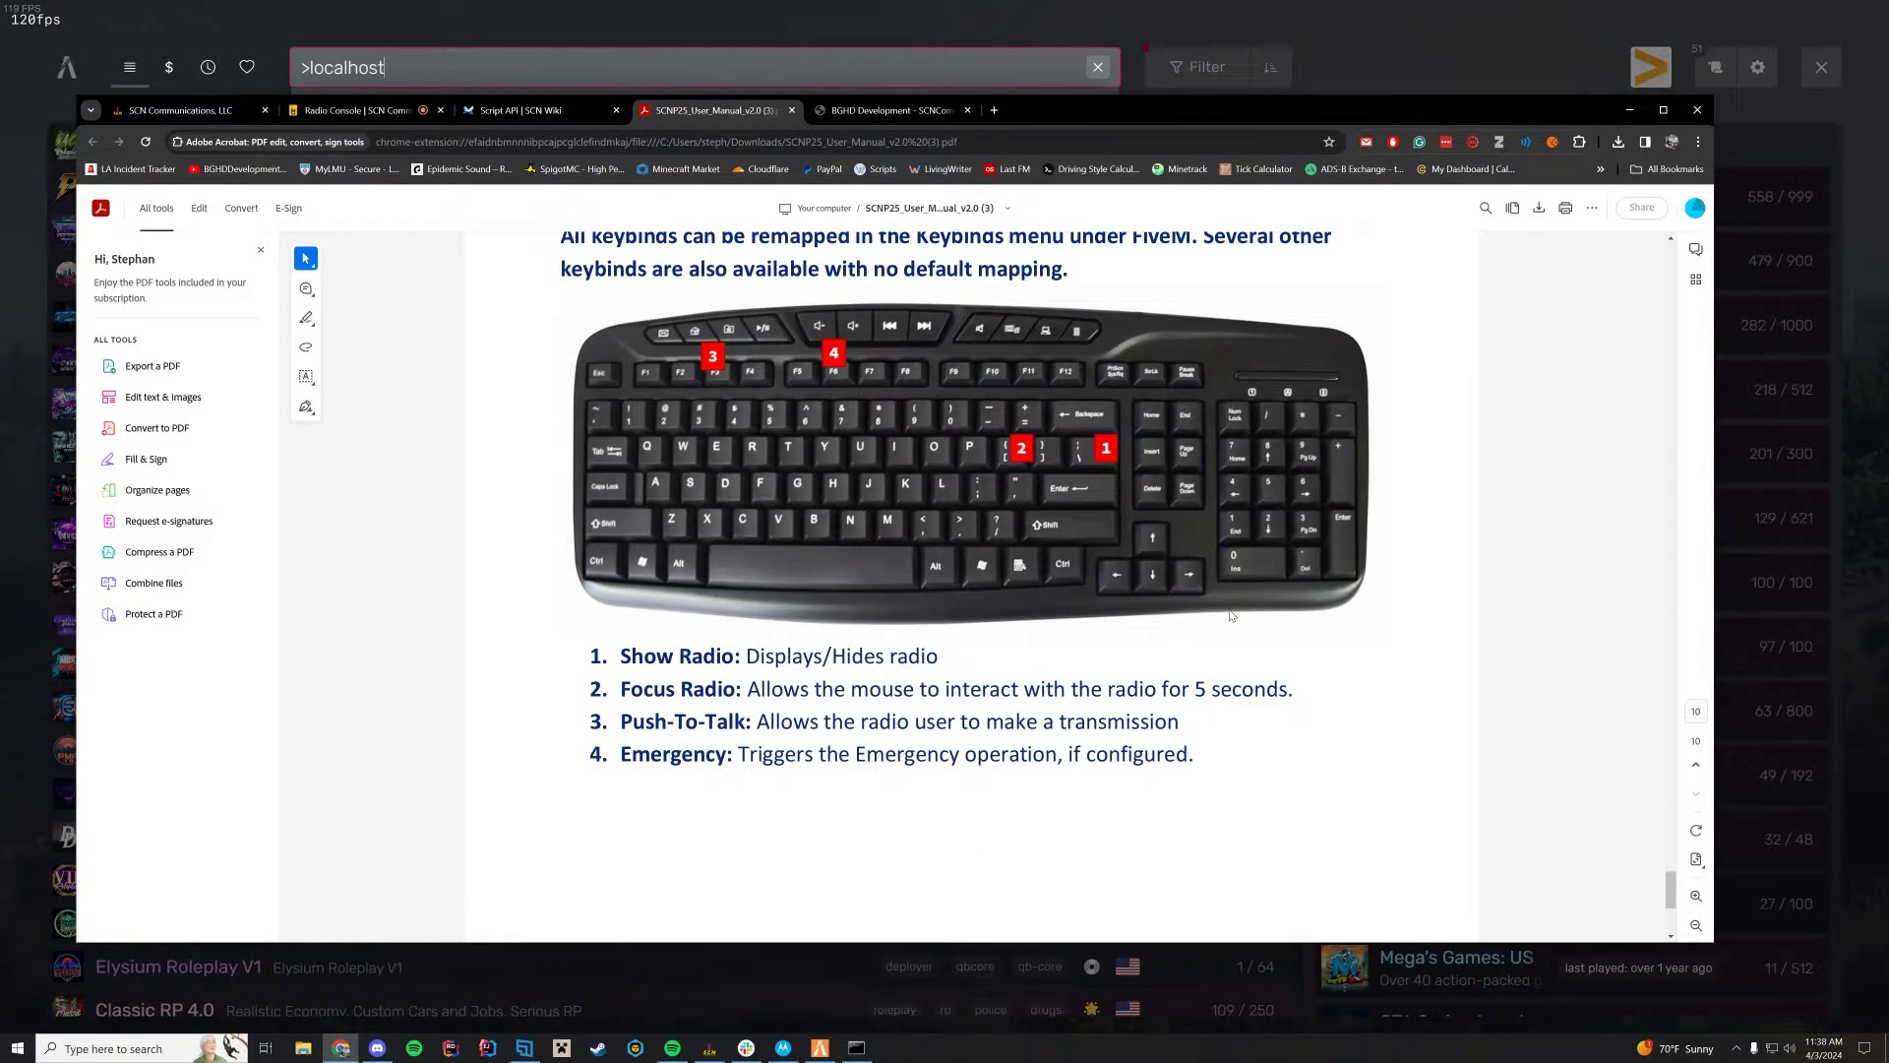
# - Connect FiveM to localhost and switch to the SCNComm Unified System Manager in Chrome
pyautogui.click(1013, 69)
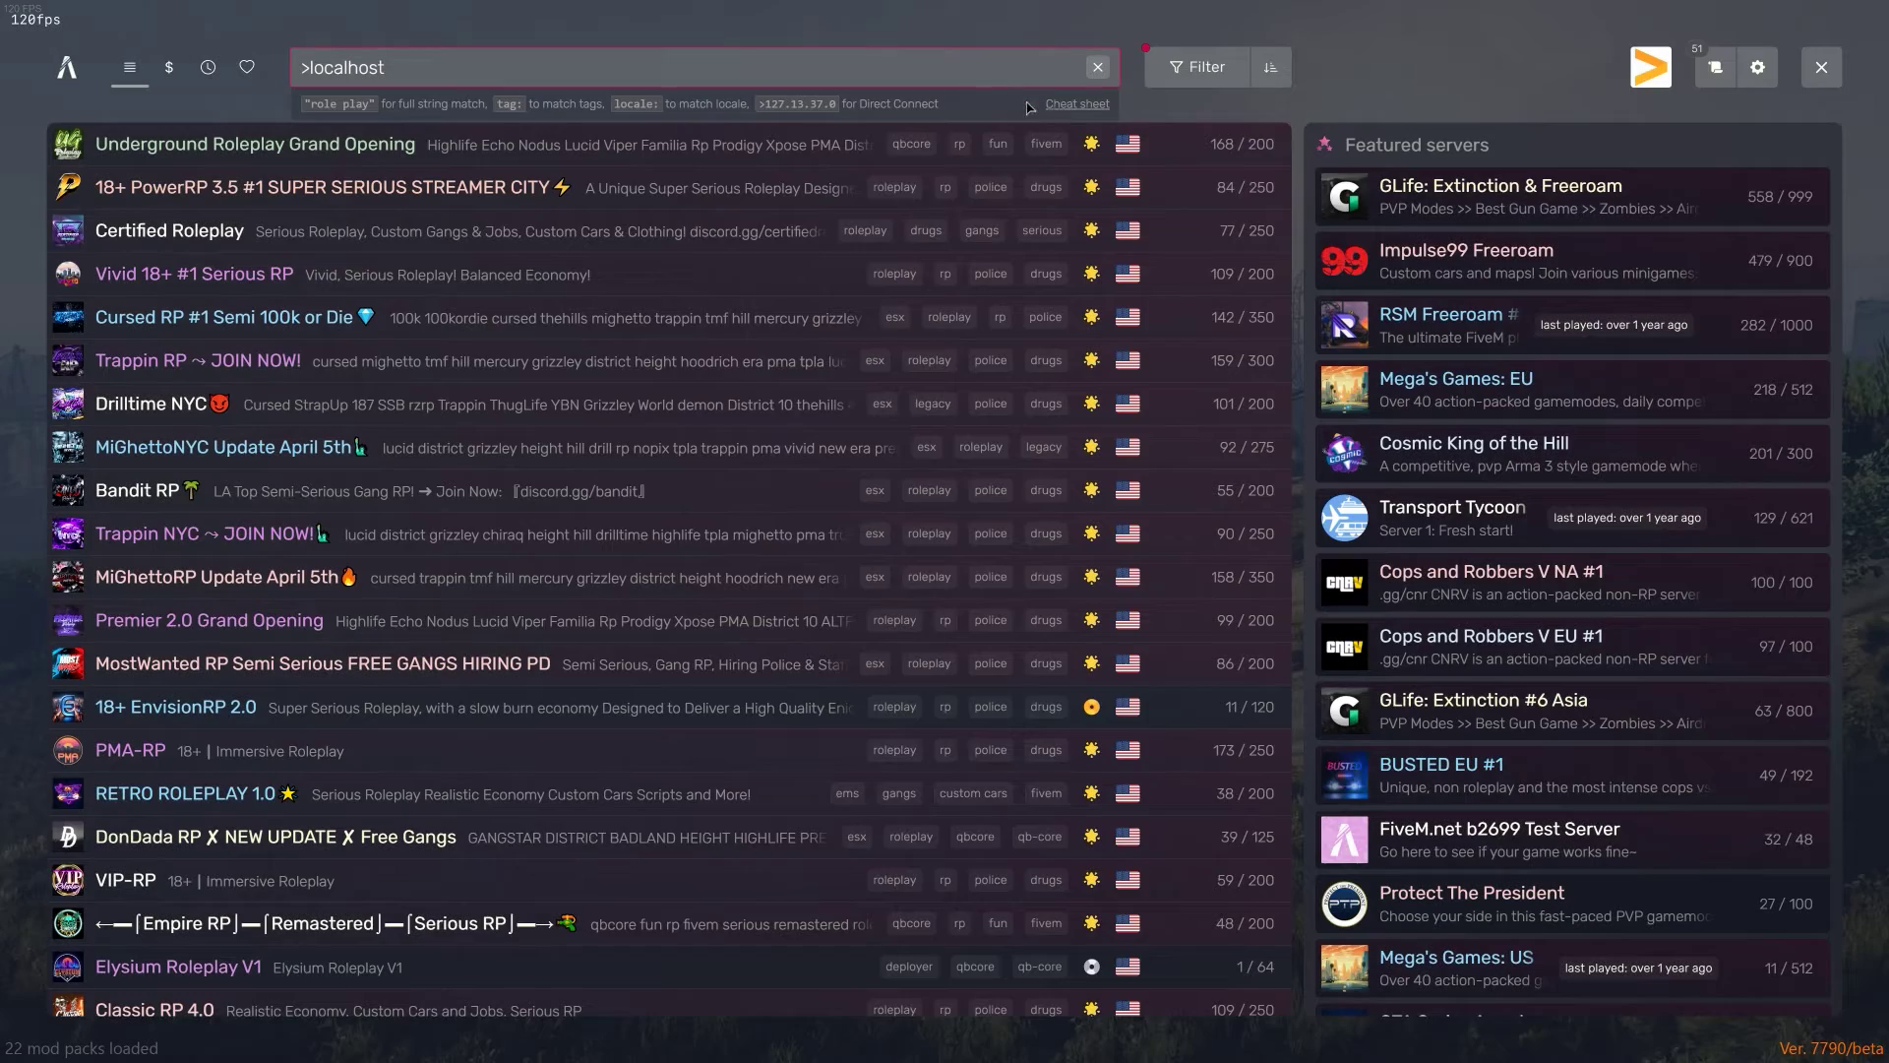
pyautogui.hotkey('alt', 'Tab')
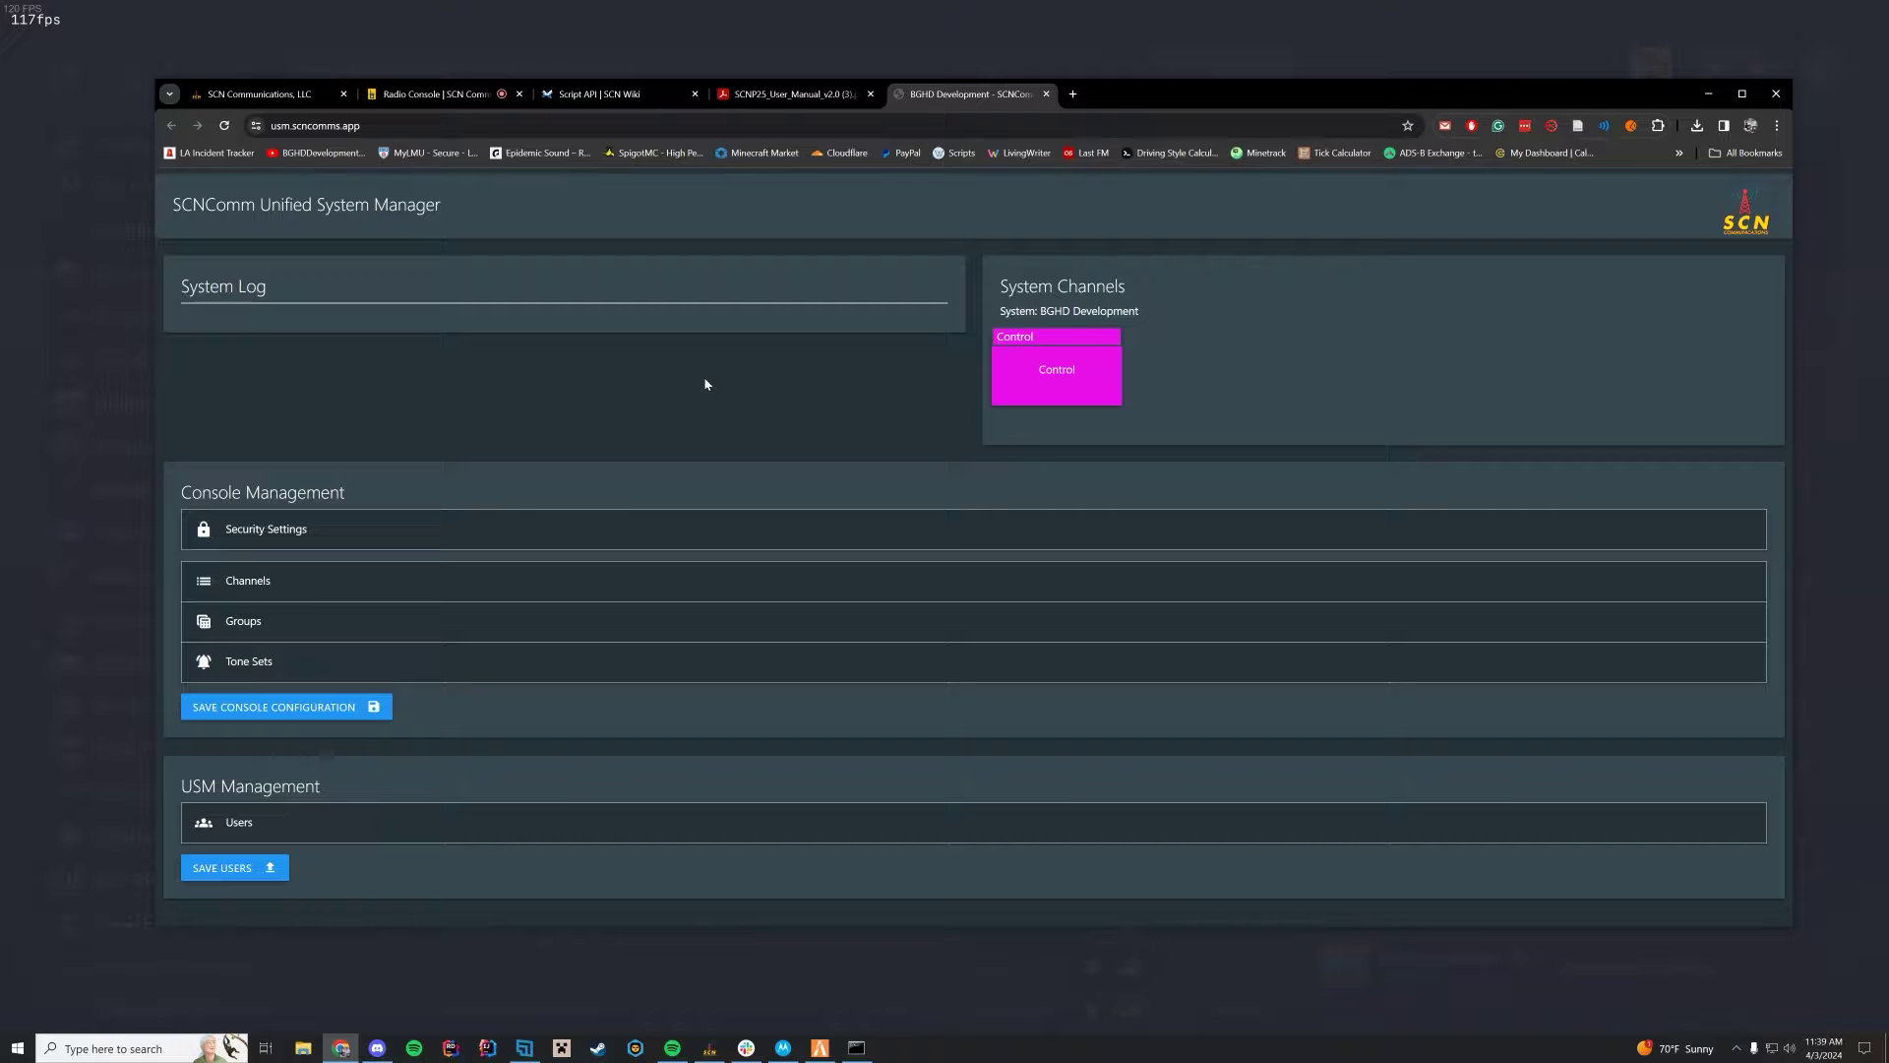
# - Review the Channels list under Console Management, examining the LAW DISPATCH and HELPDESK channel settings
pyautogui.click(367, 583)
pyautogui.scroll(-4, 726, 549)
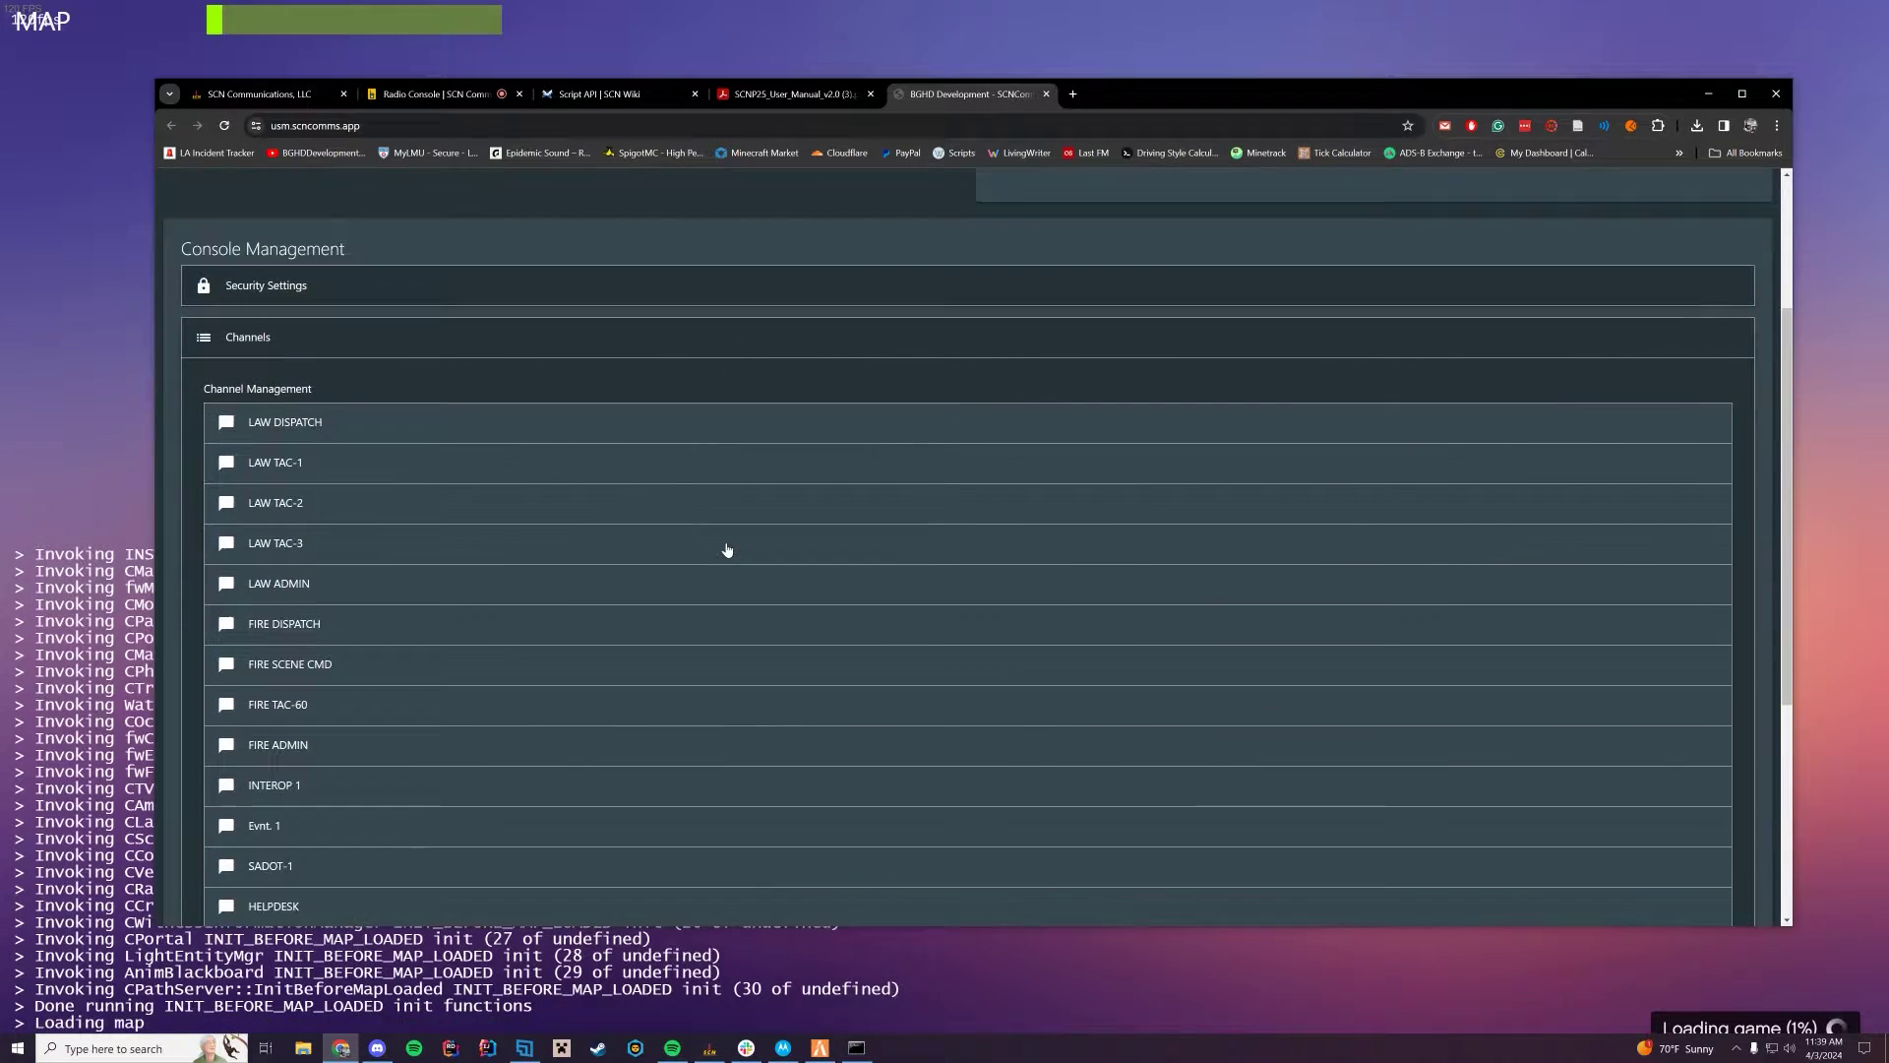
pyautogui.click(472, 306)
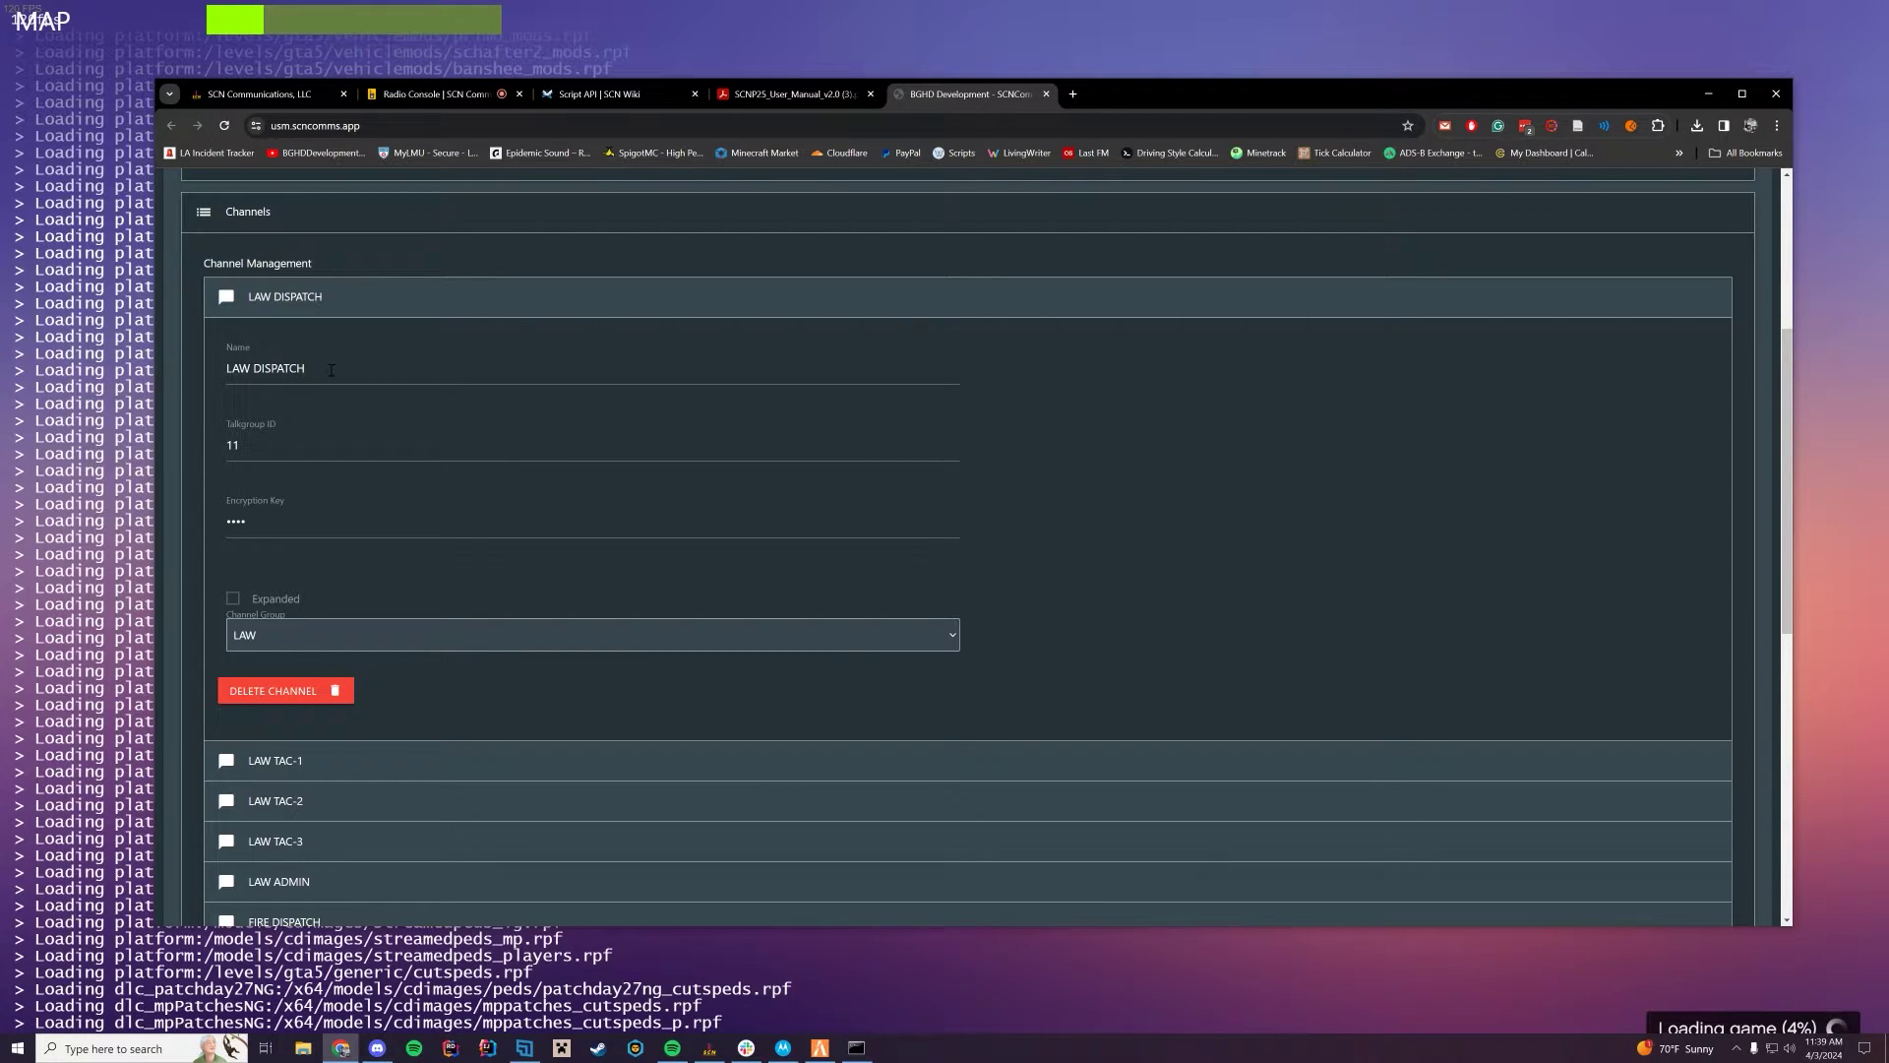
pyautogui.scroll(-2, 298, 531)
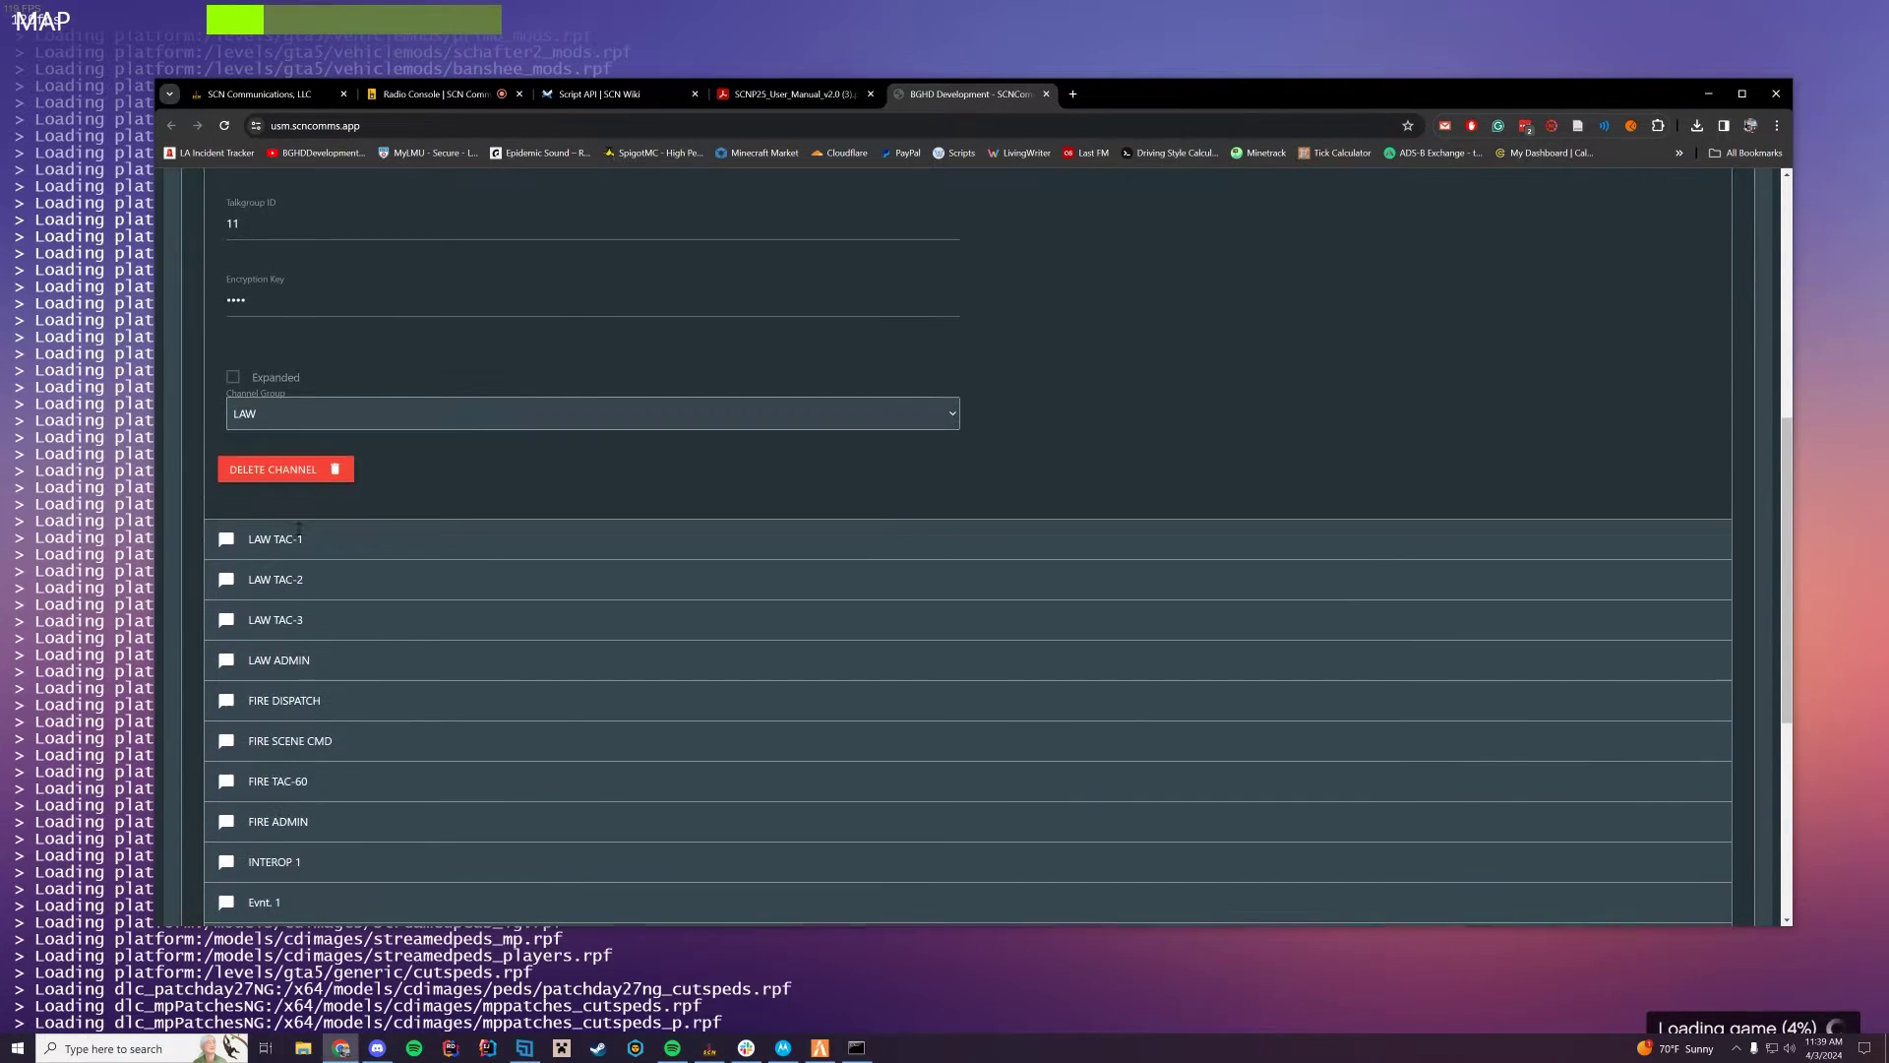
pyautogui.click(342, 414)
pyautogui.click(364, 418)
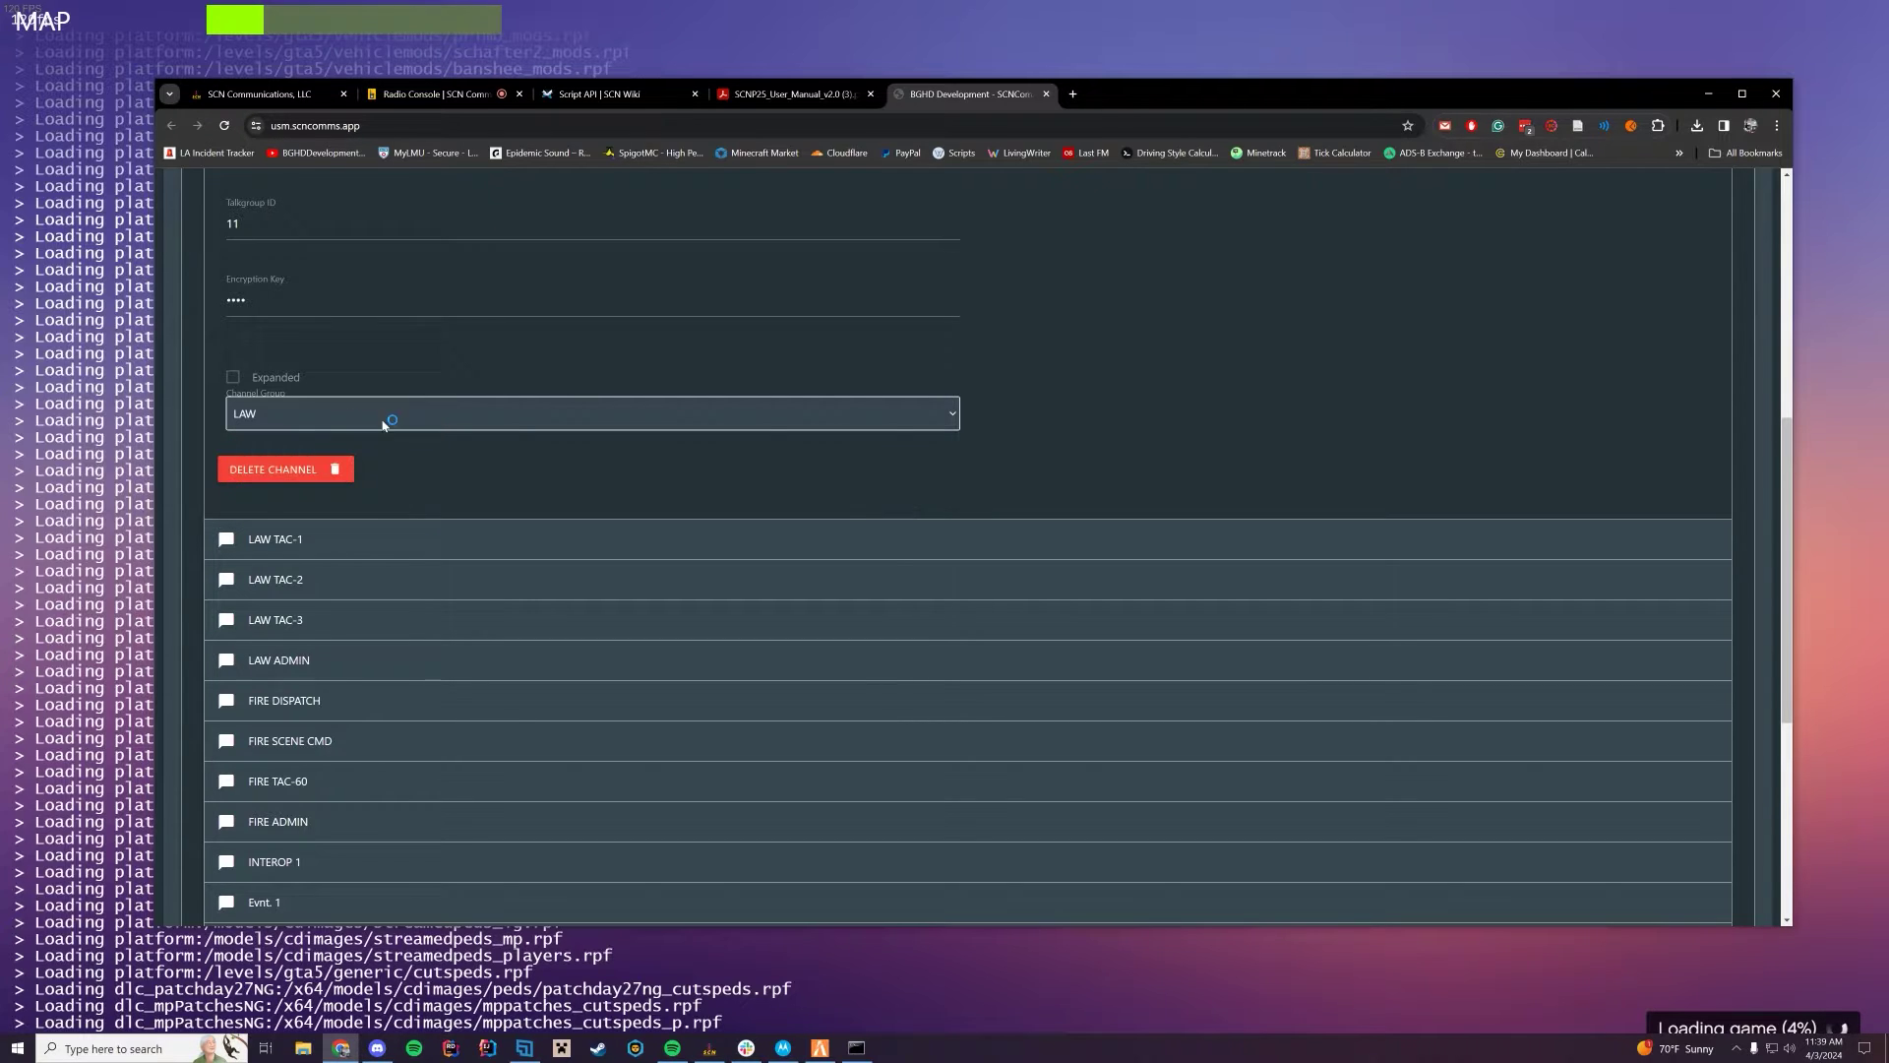
pyautogui.scroll(-4, 637, 451)
pyautogui.click(687, 554)
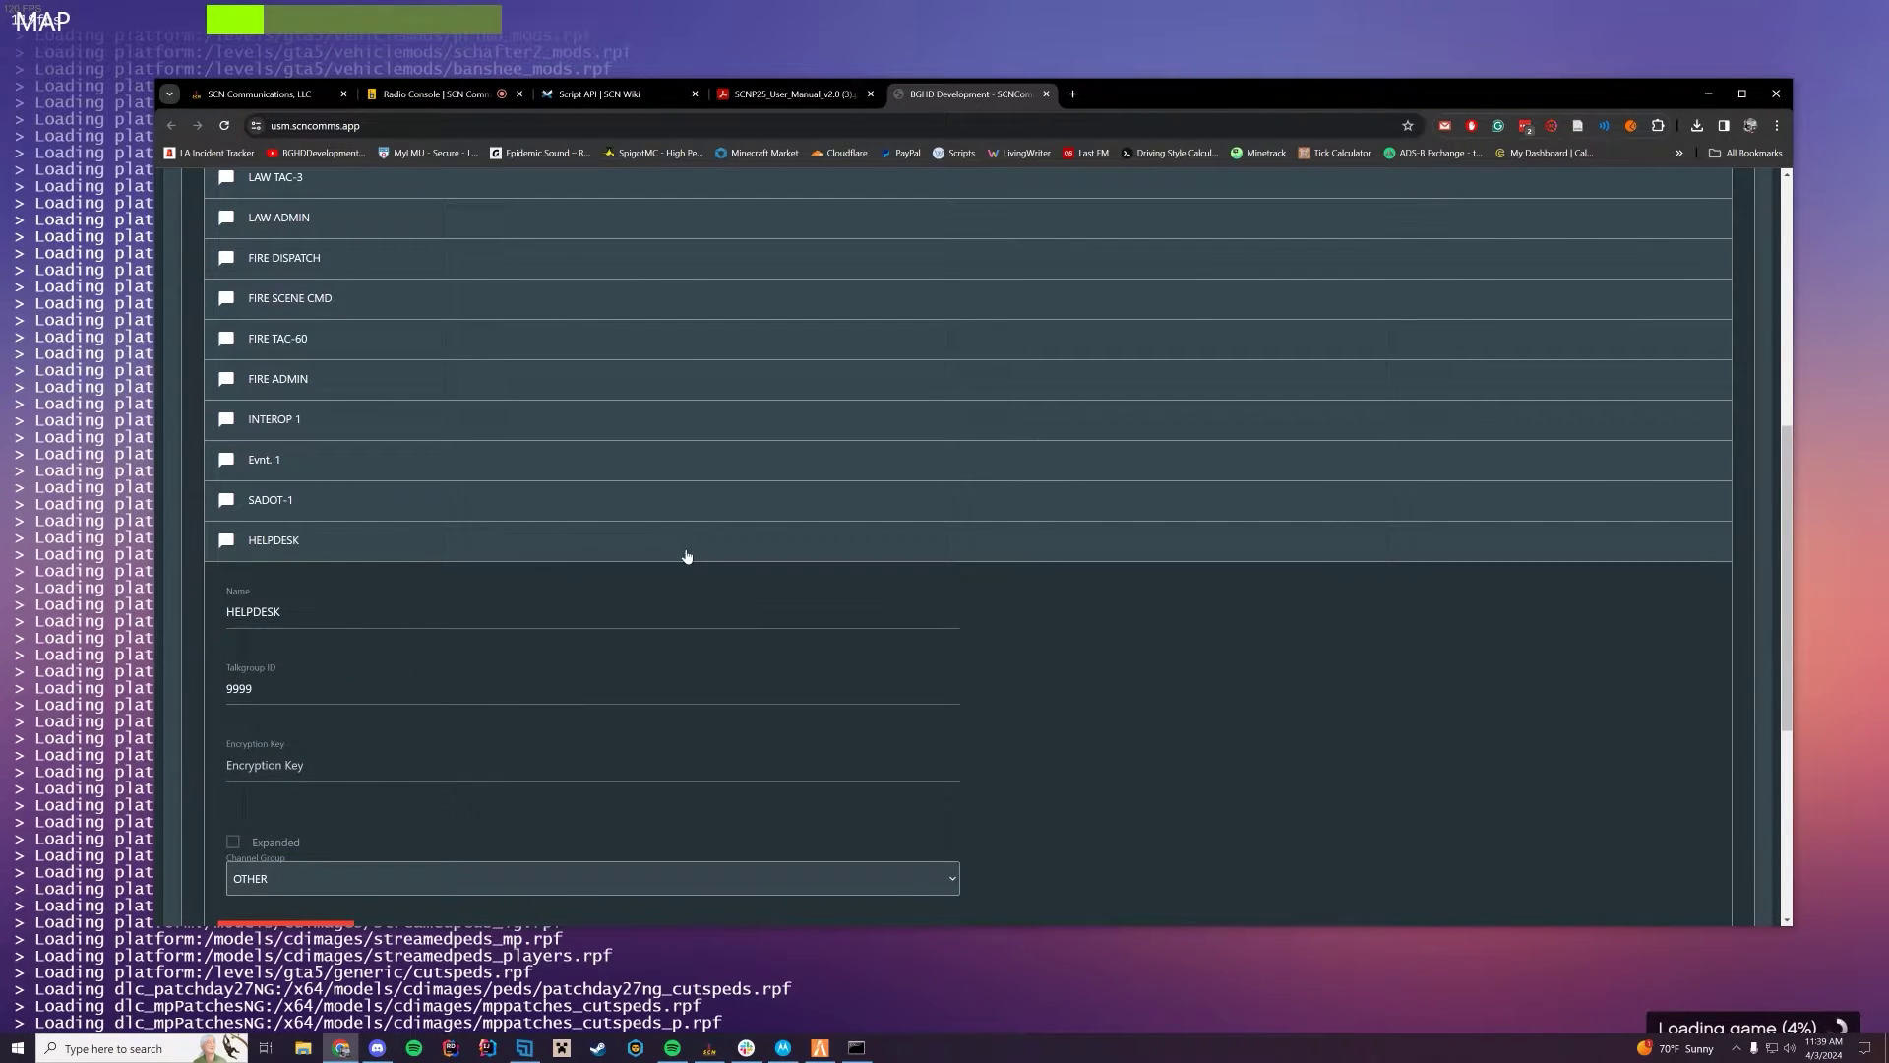
pyautogui.click(687, 554)
# - Examine the channel groups, including LAW, and the tone sets, including the LS ALL CL settings
pyautogui.click(482, 626)
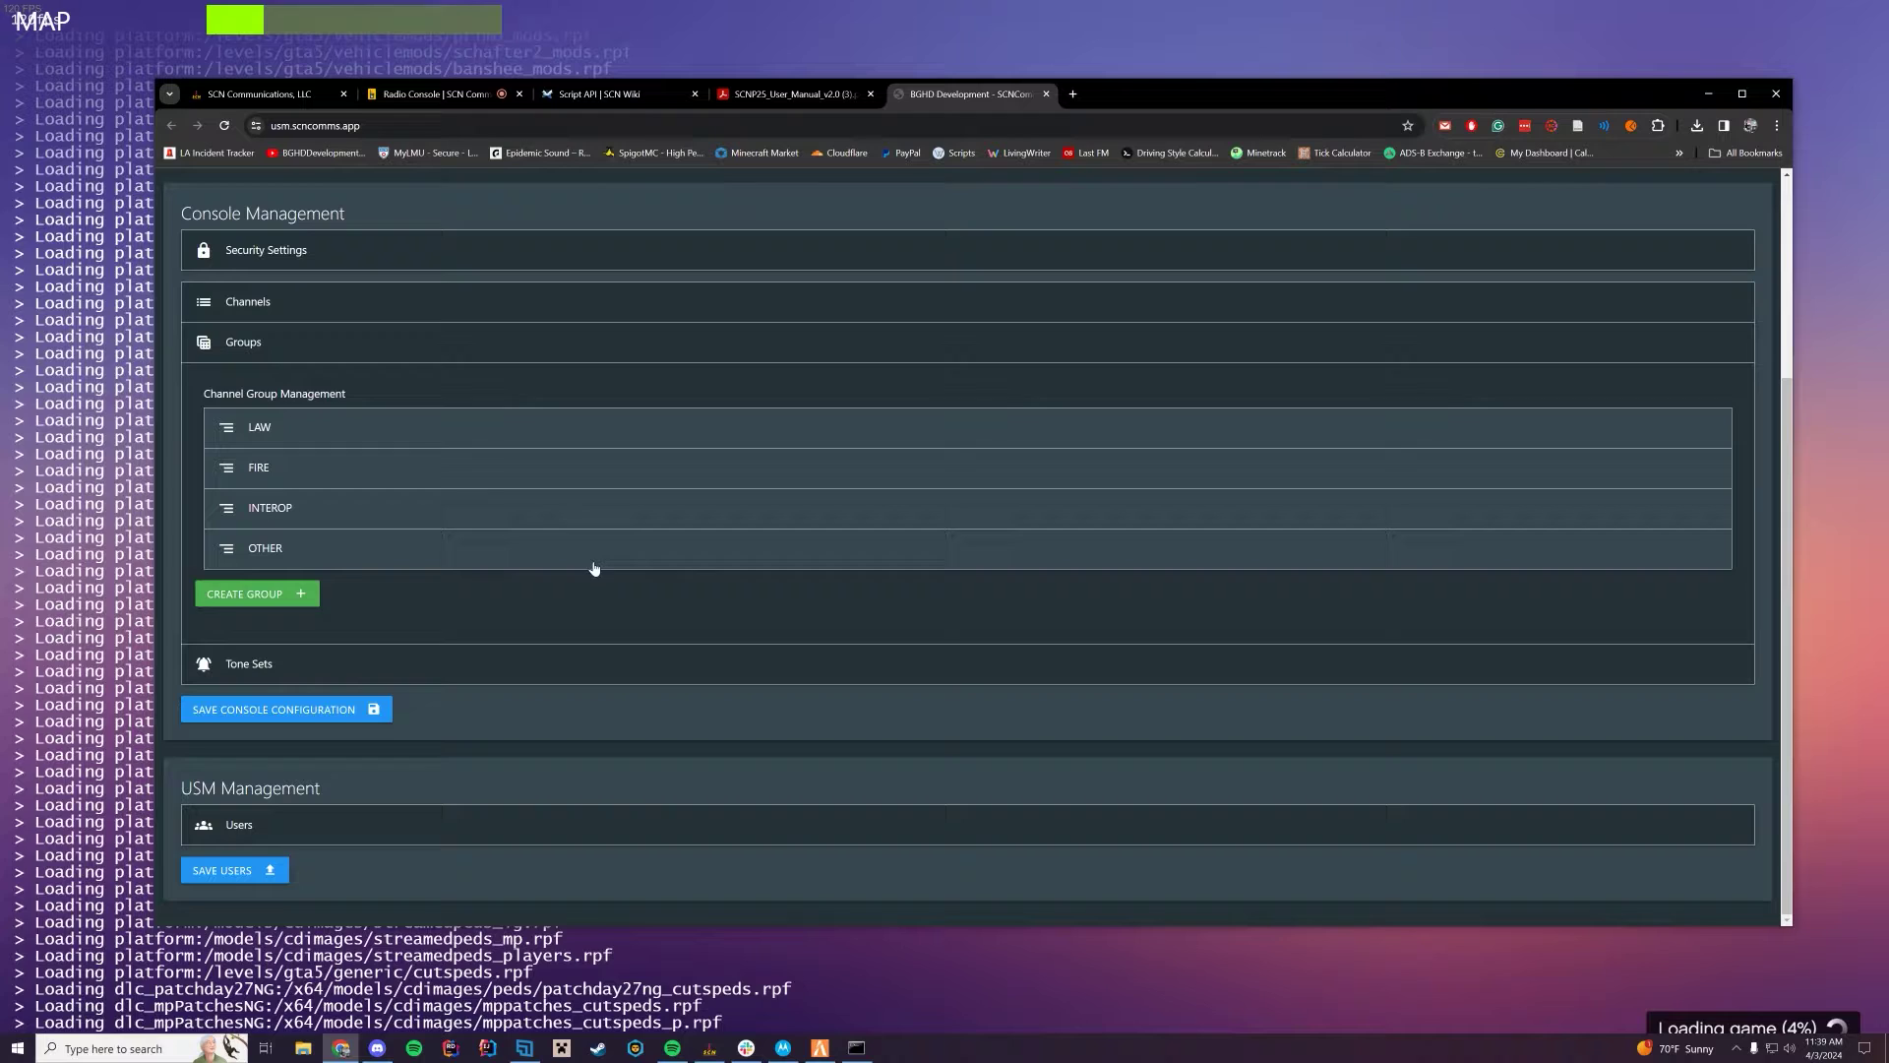
pyautogui.click(388, 440)
pyautogui.click(389, 436)
pyautogui.click(467, 679)
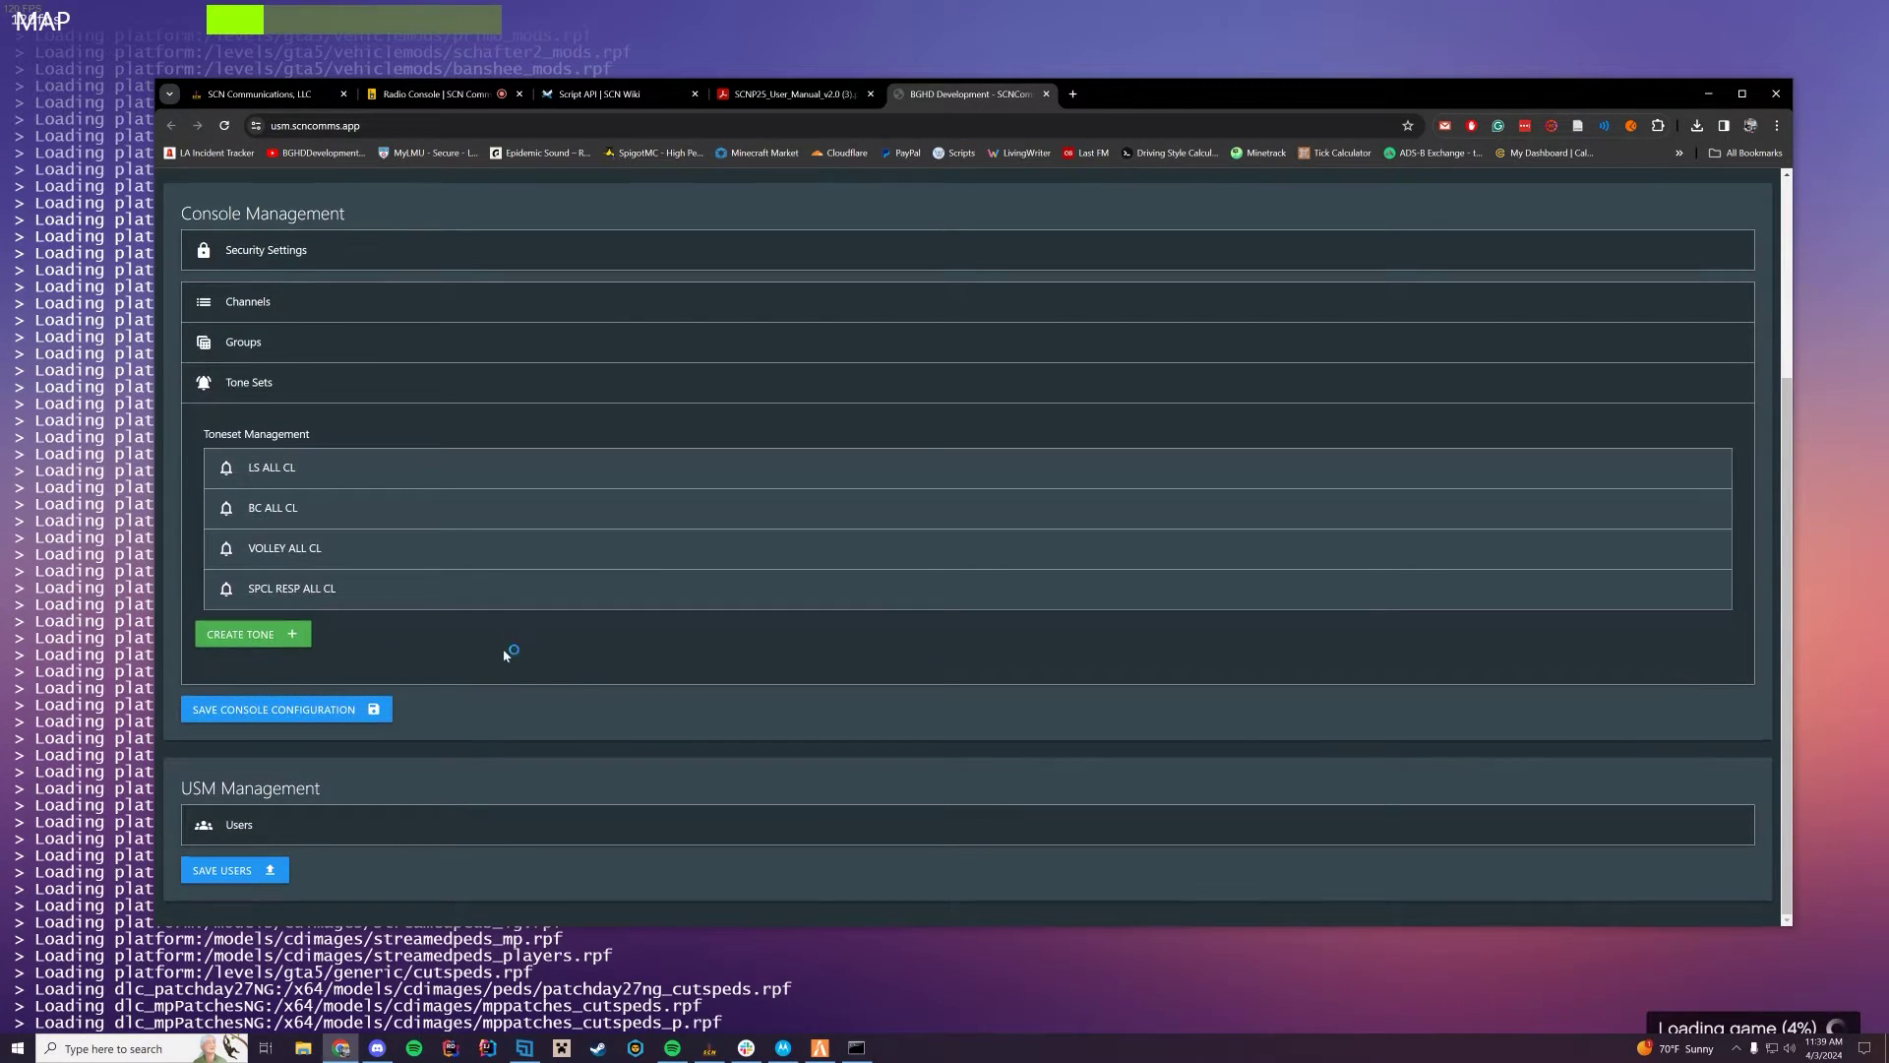
pyautogui.click(480, 484)
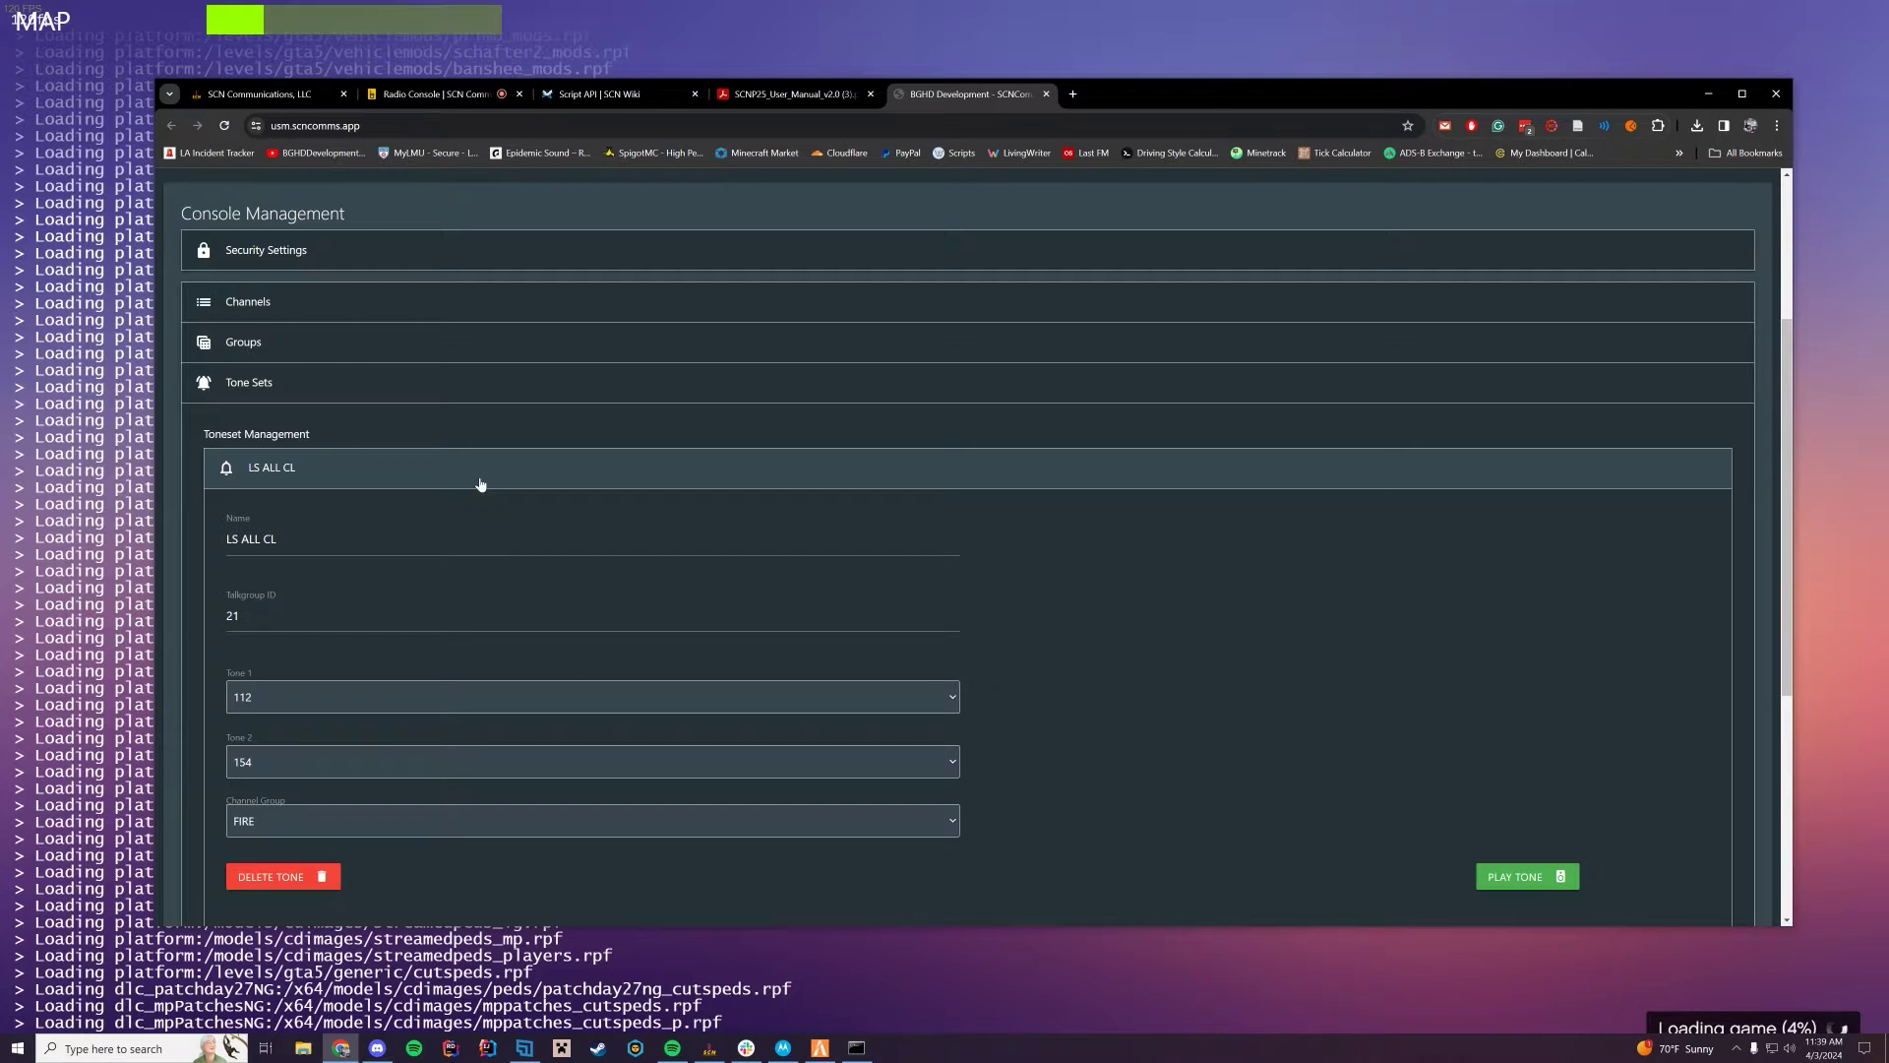
pyautogui.click(587, 486)
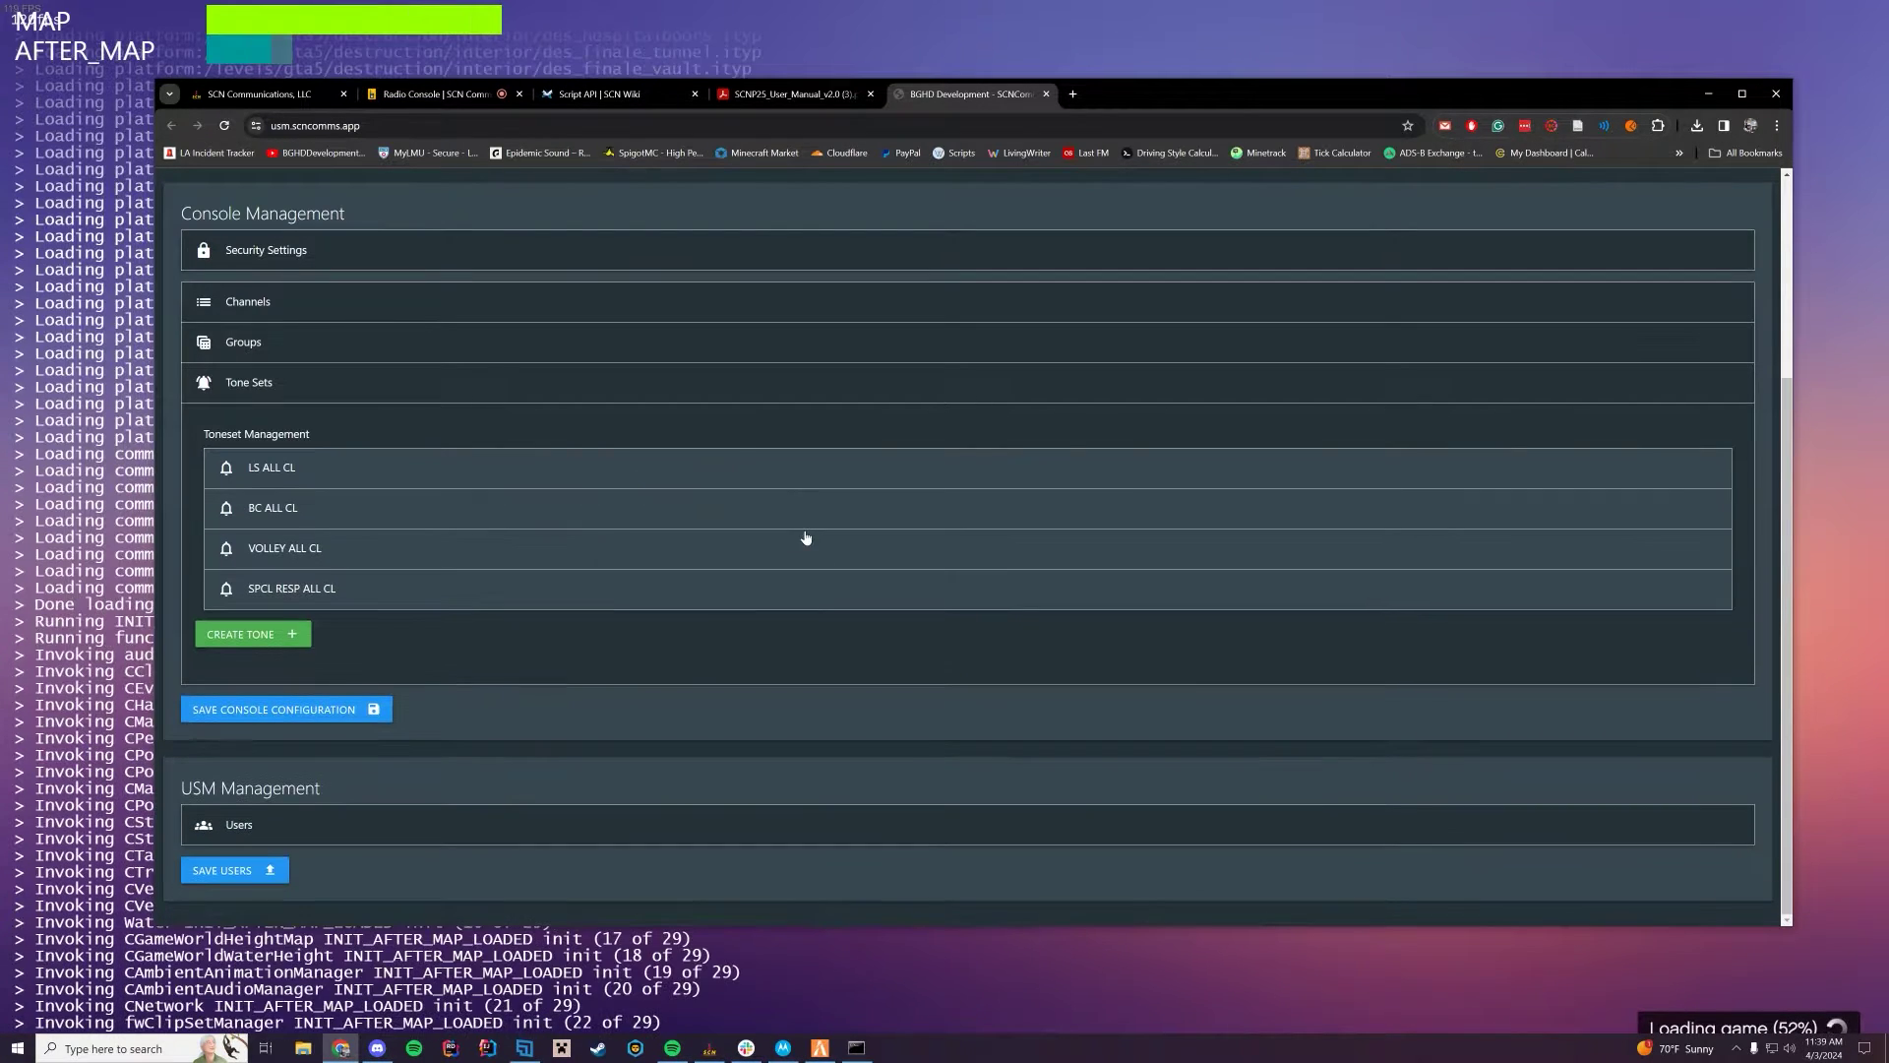
# - Expand the Users section under USM Management to view user management and return to the System Log overview
pyautogui.click(618, 839)
pyautogui.scroll(-2, 906, 712)
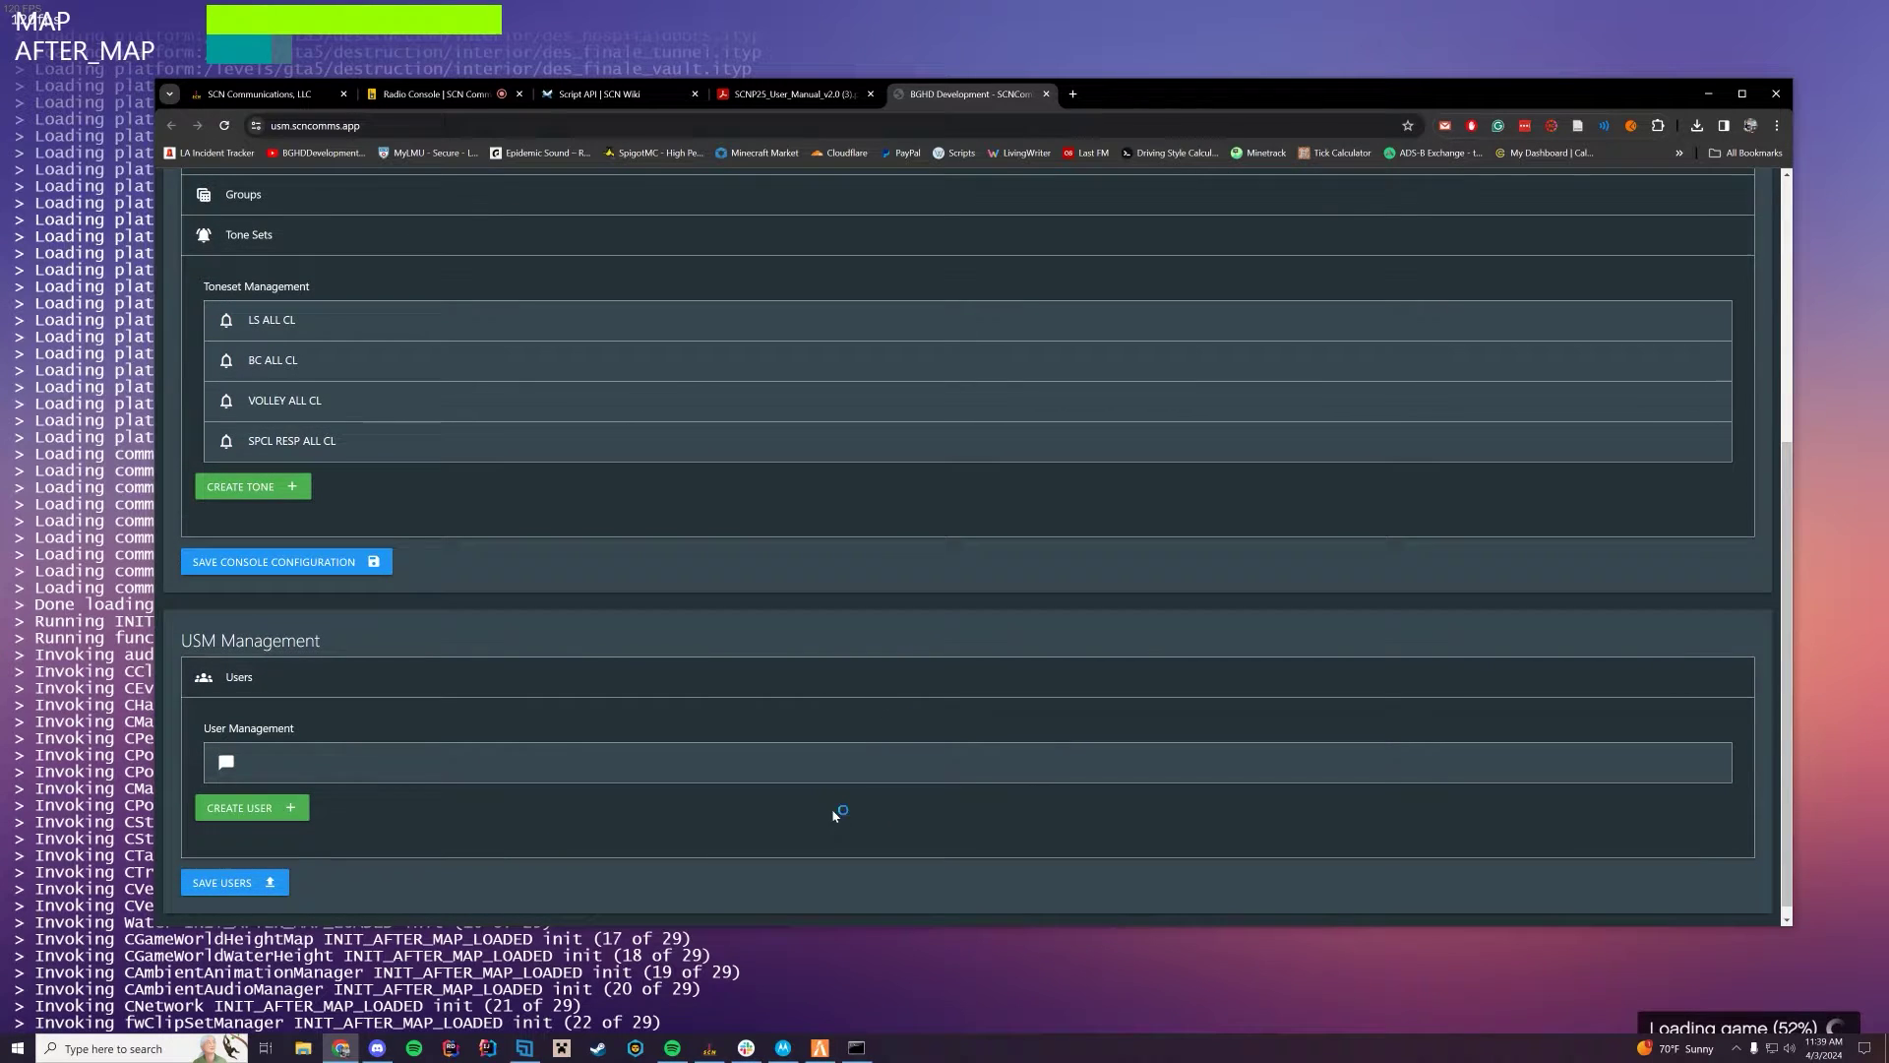
pyautogui.scroll(1, 885, 817)
pyautogui.scroll(3, 910, 826)
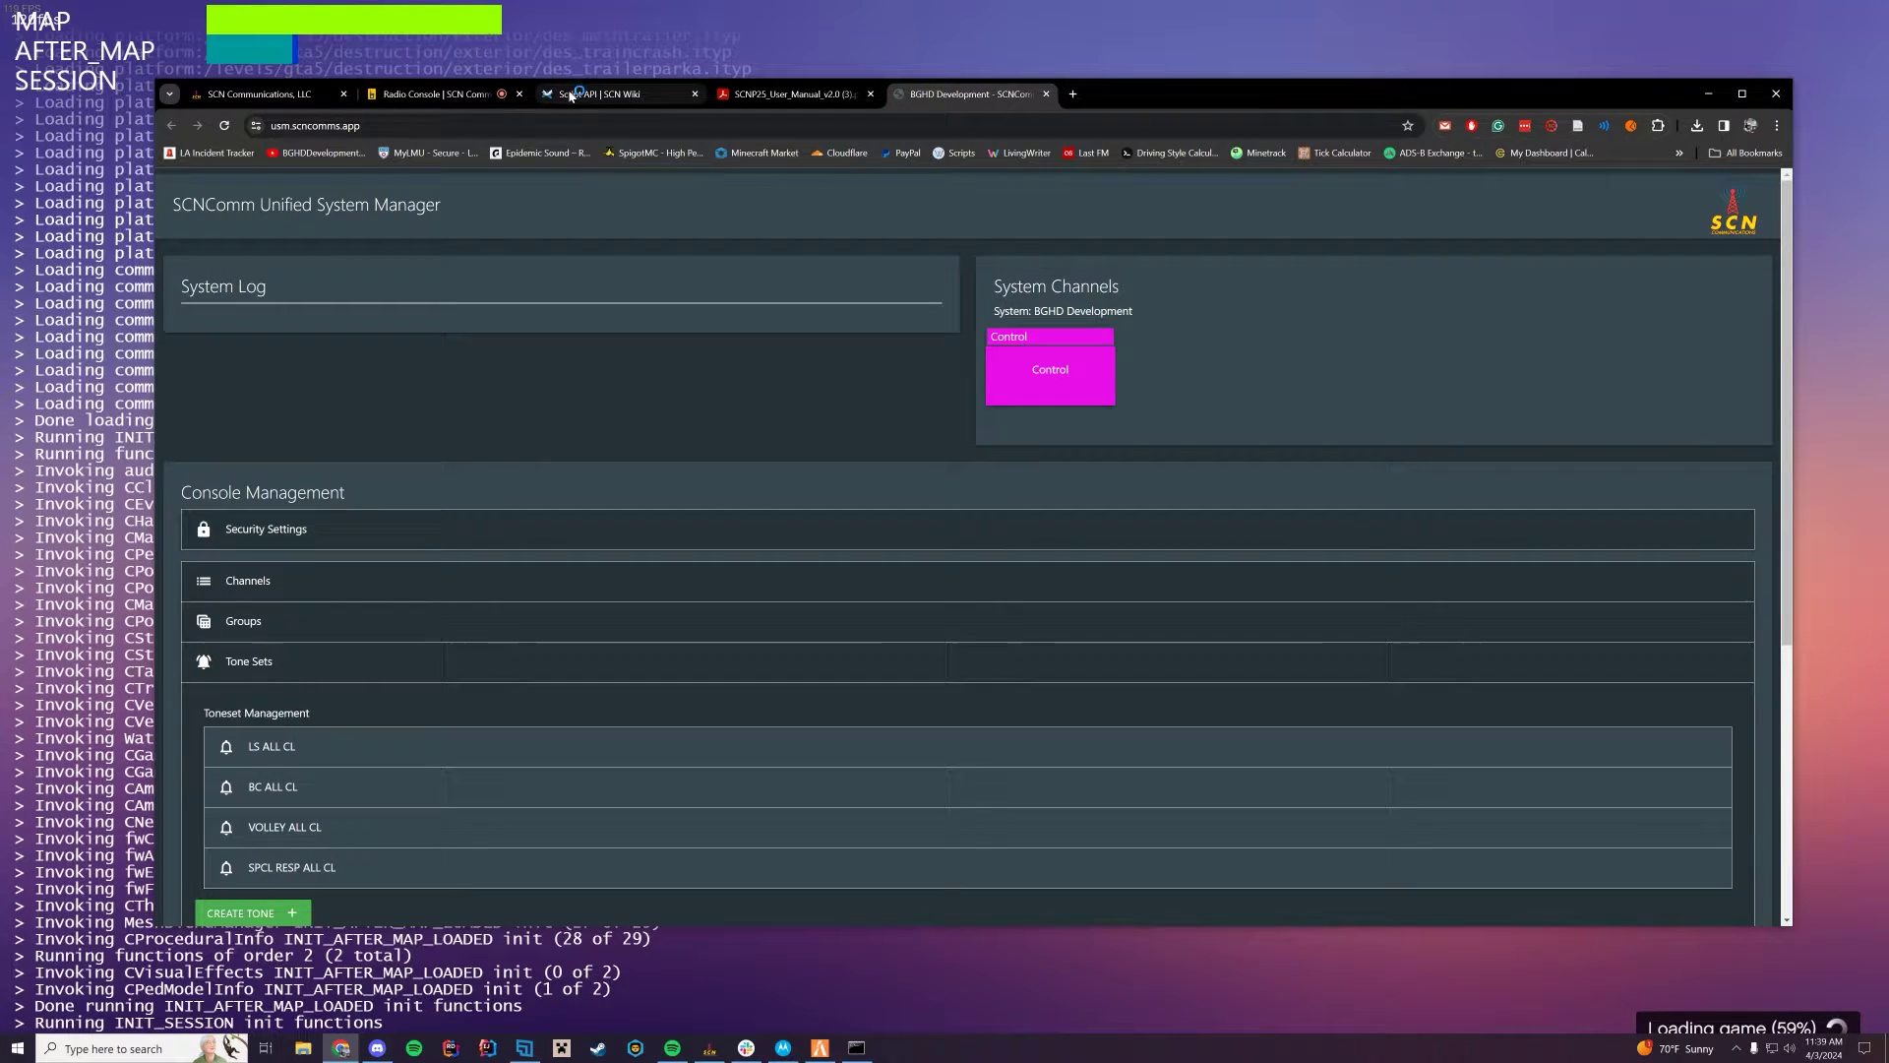
# - Move the Radio Console tab beside the Unified System Manager tab and transmit on the LAW DISPATCH channel
pyautogui.moveTo(441, 94); pyautogui.dragTo(817, 88)
pyautogui.click(413, 337)
pyautogui.click(230, 368)
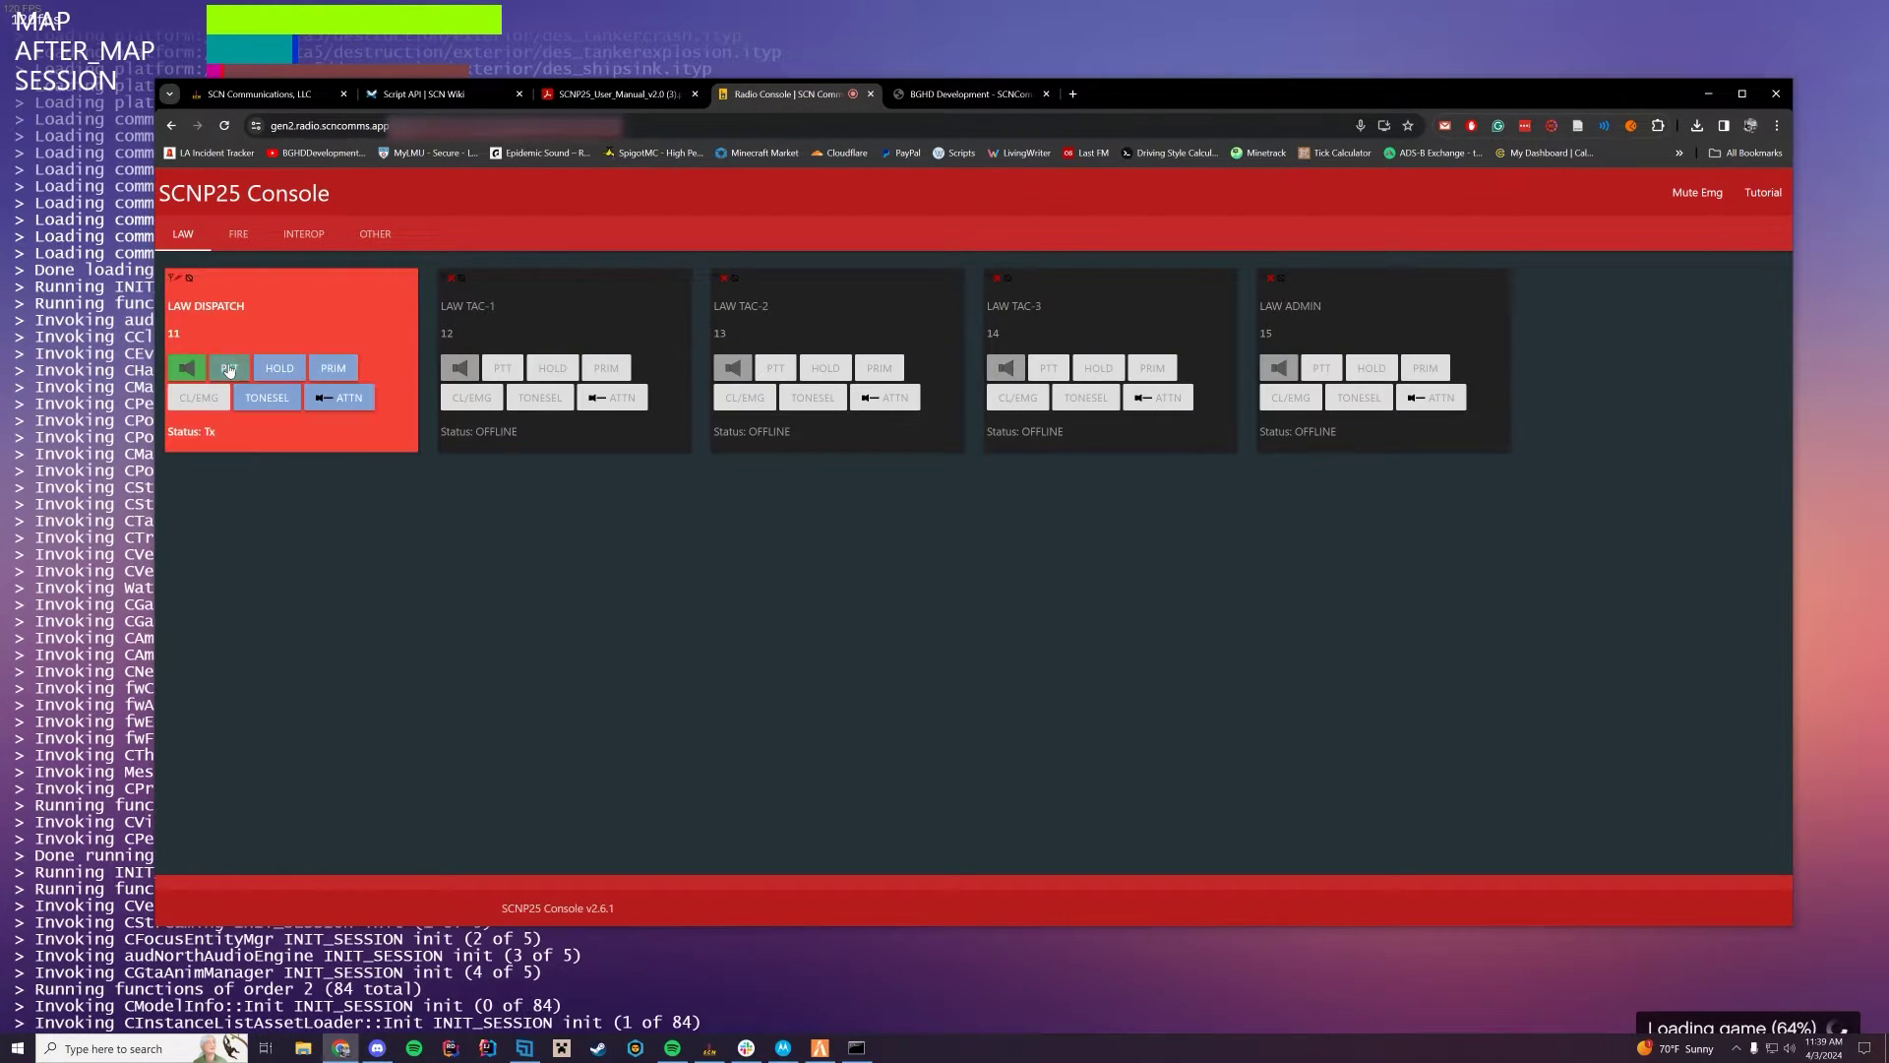
# - Return to the Unified System Manager and examine the System Log's registration, affiliation and call entries, including the call's frequency
pyautogui.click(988, 94)
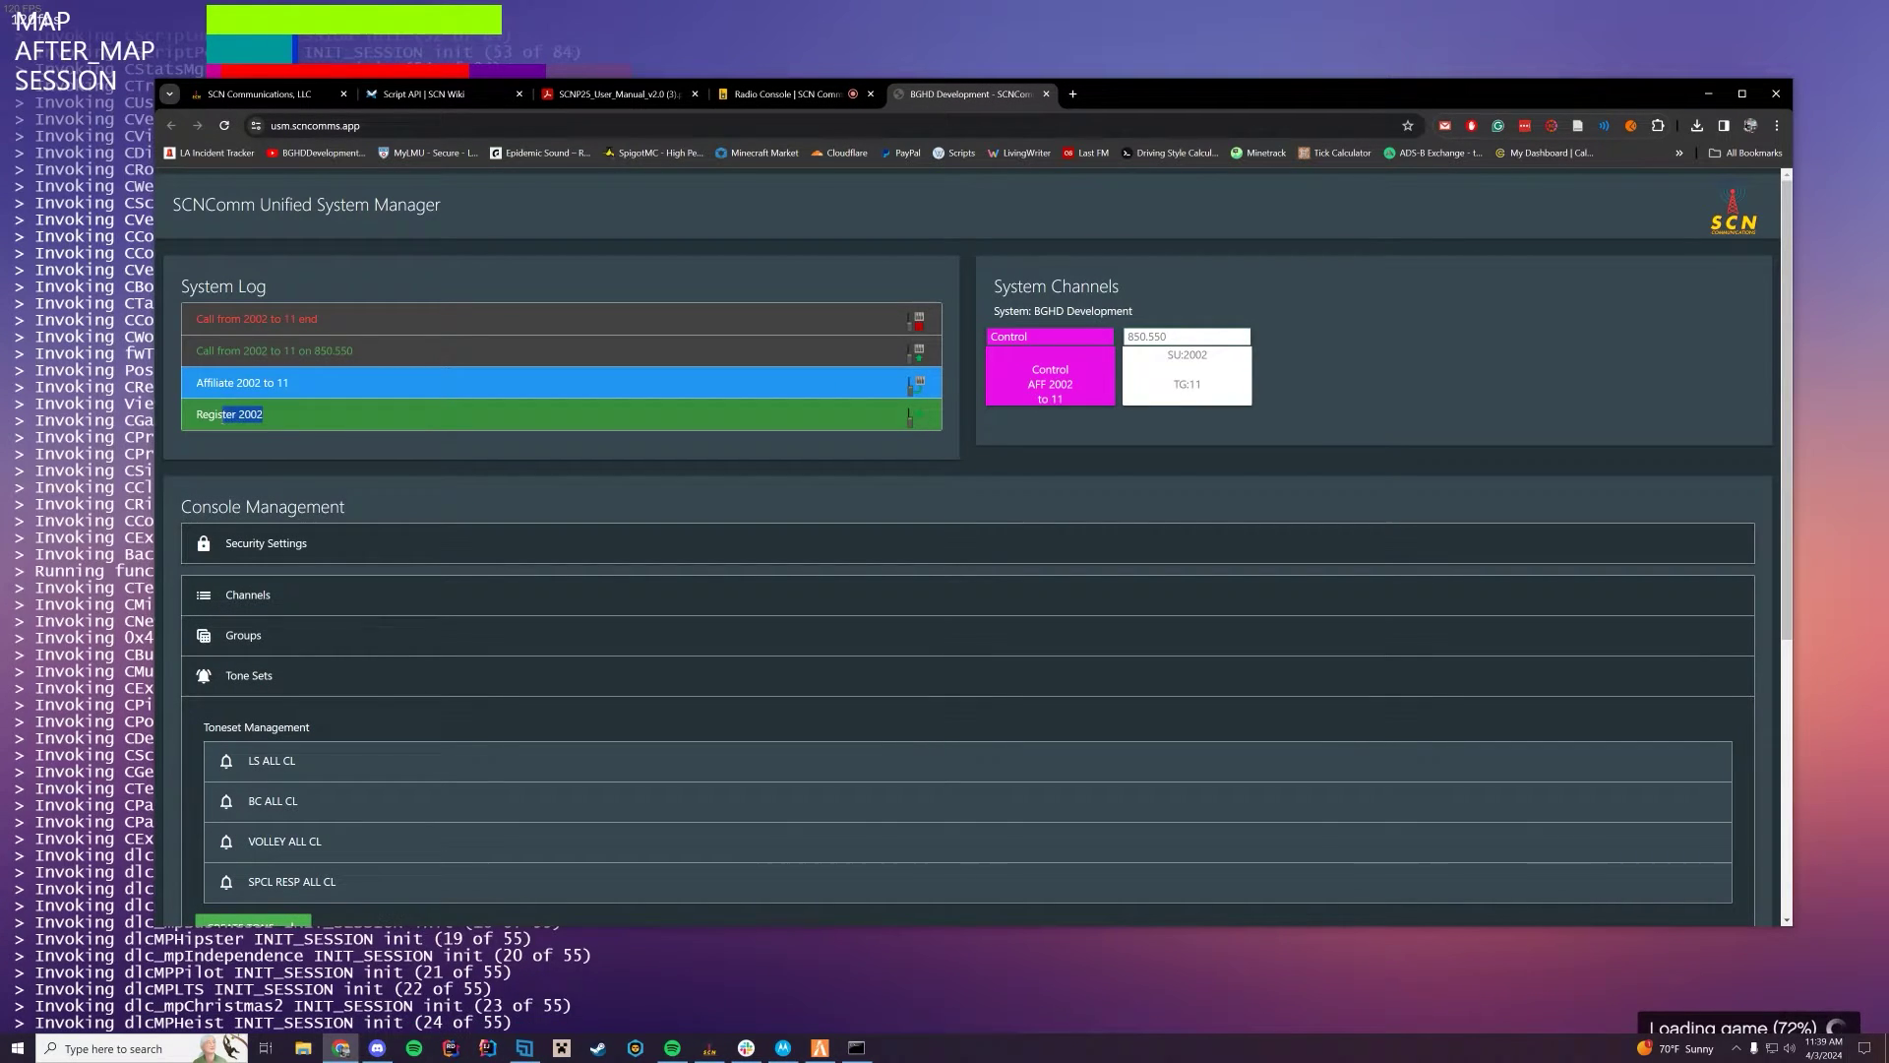
pyautogui.doubleClick(234, 418)
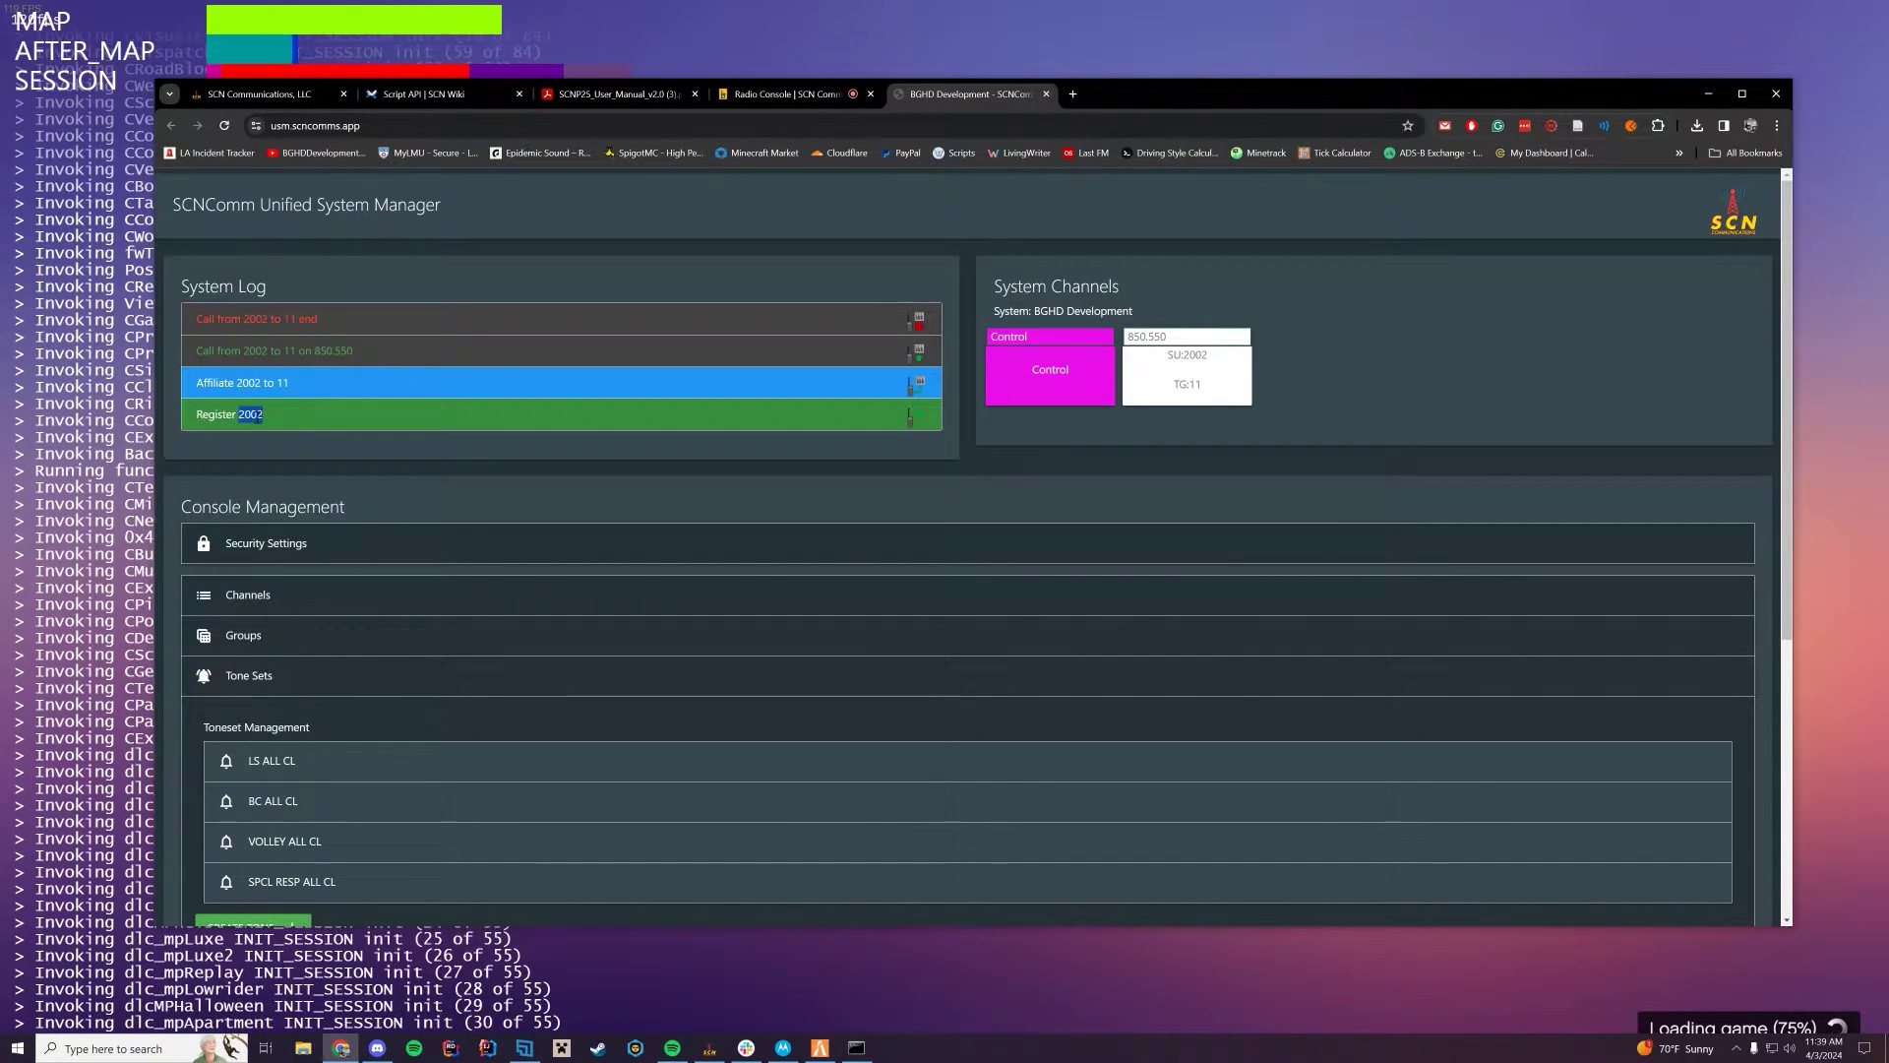
pyautogui.click(251, 419)
pyautogui.moveTo(264, 383); pyautogui.dragTo(218, 355)
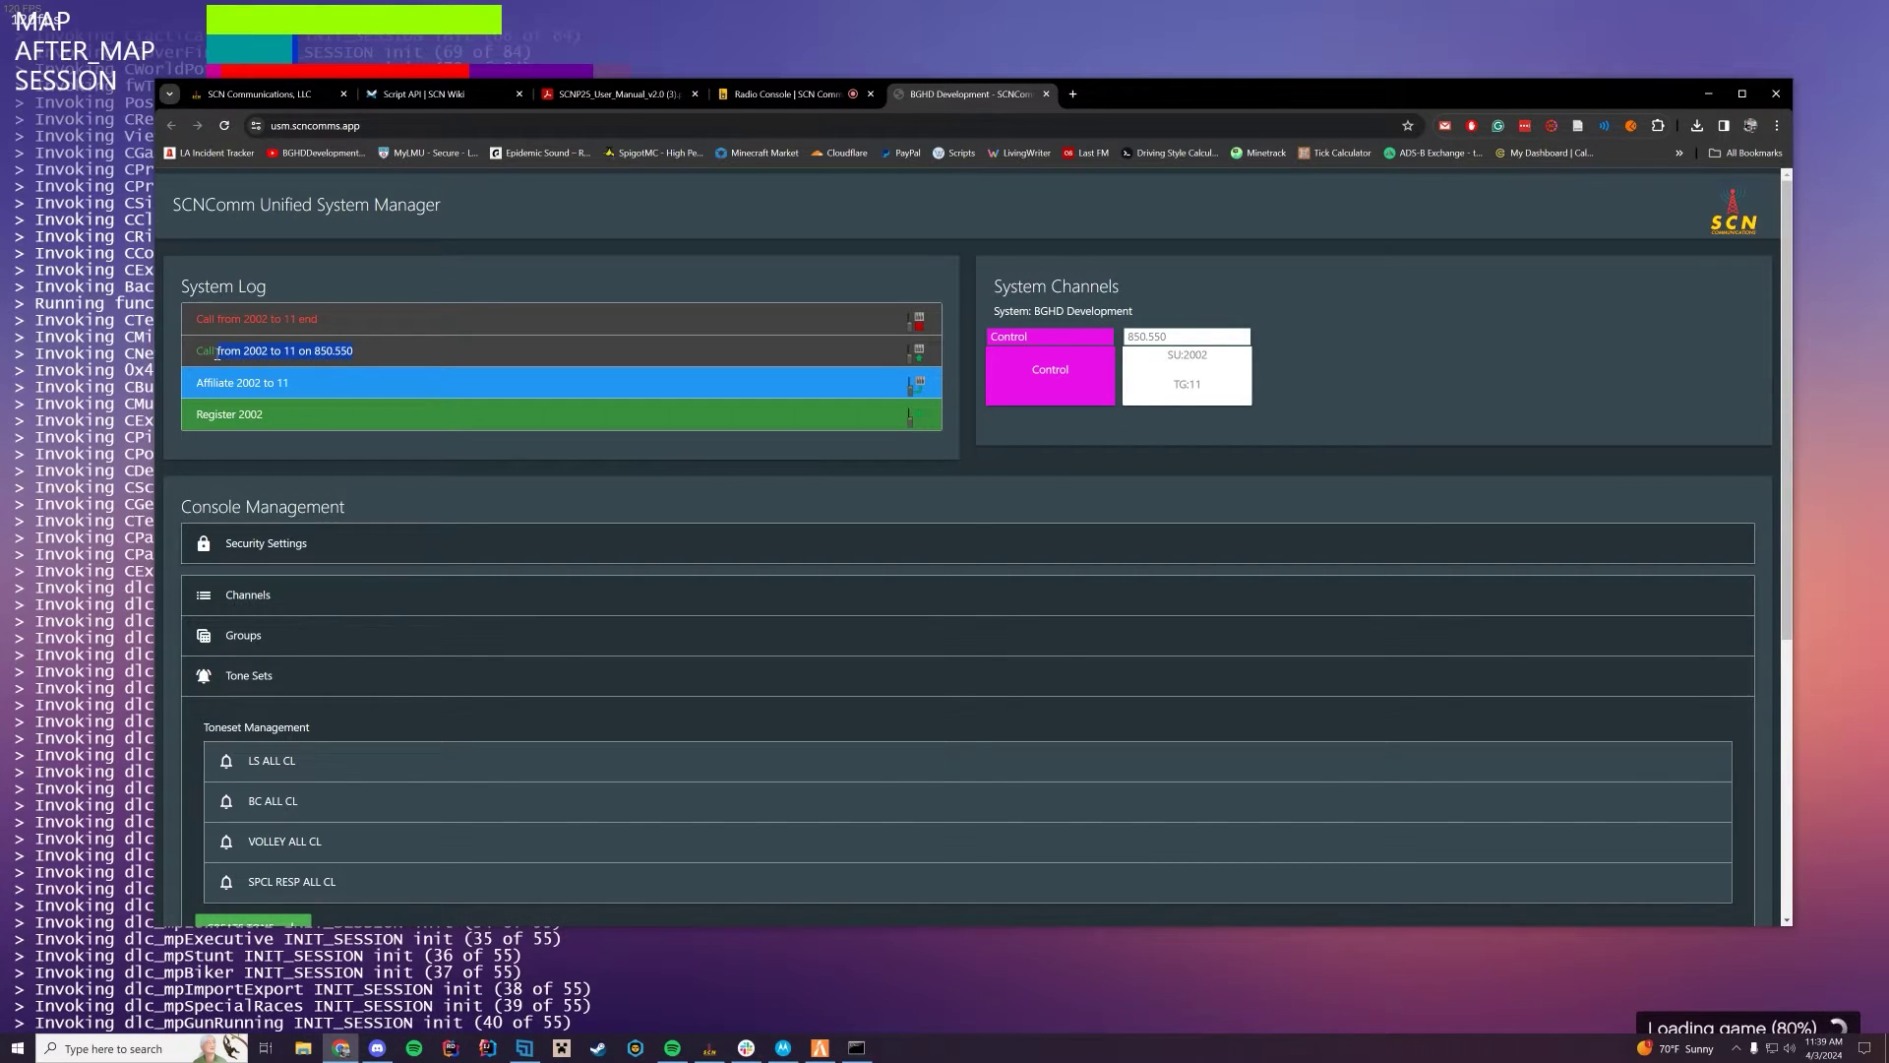
pyautogui.click(243, 351)
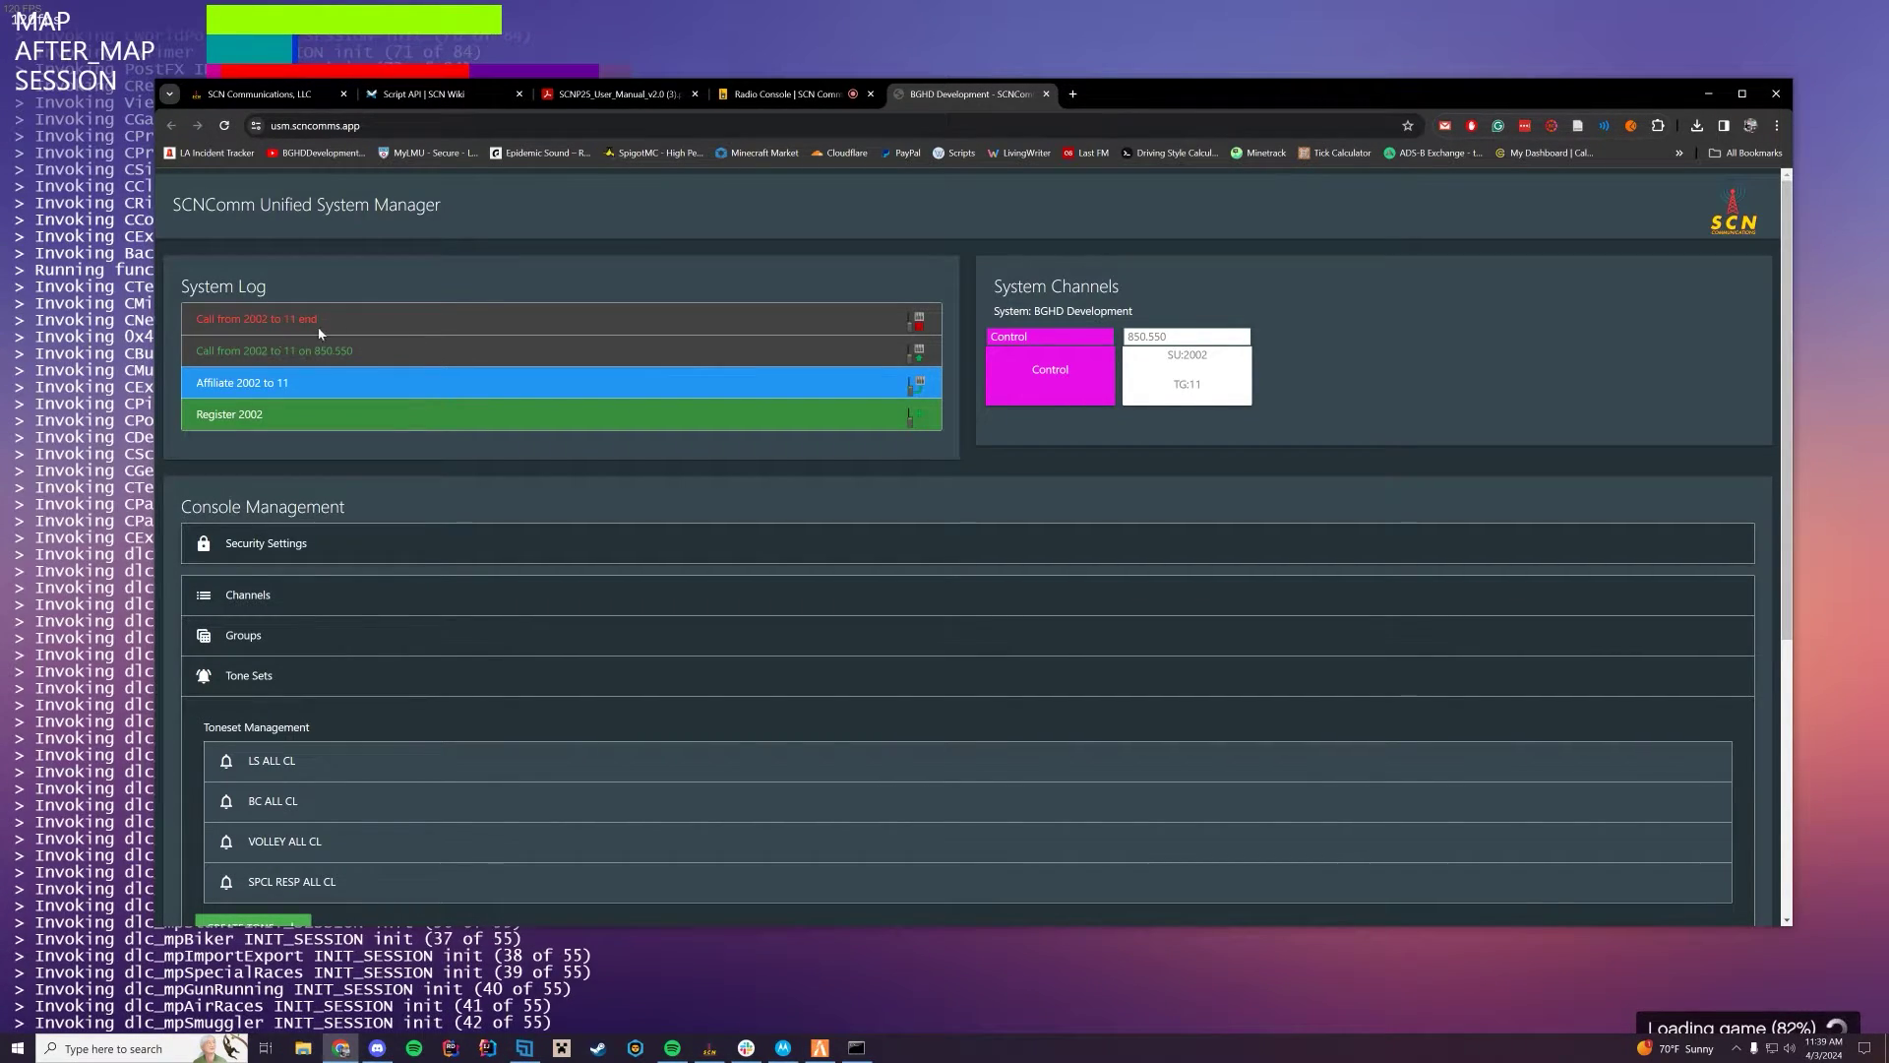
pyautogui.click(256, 352)
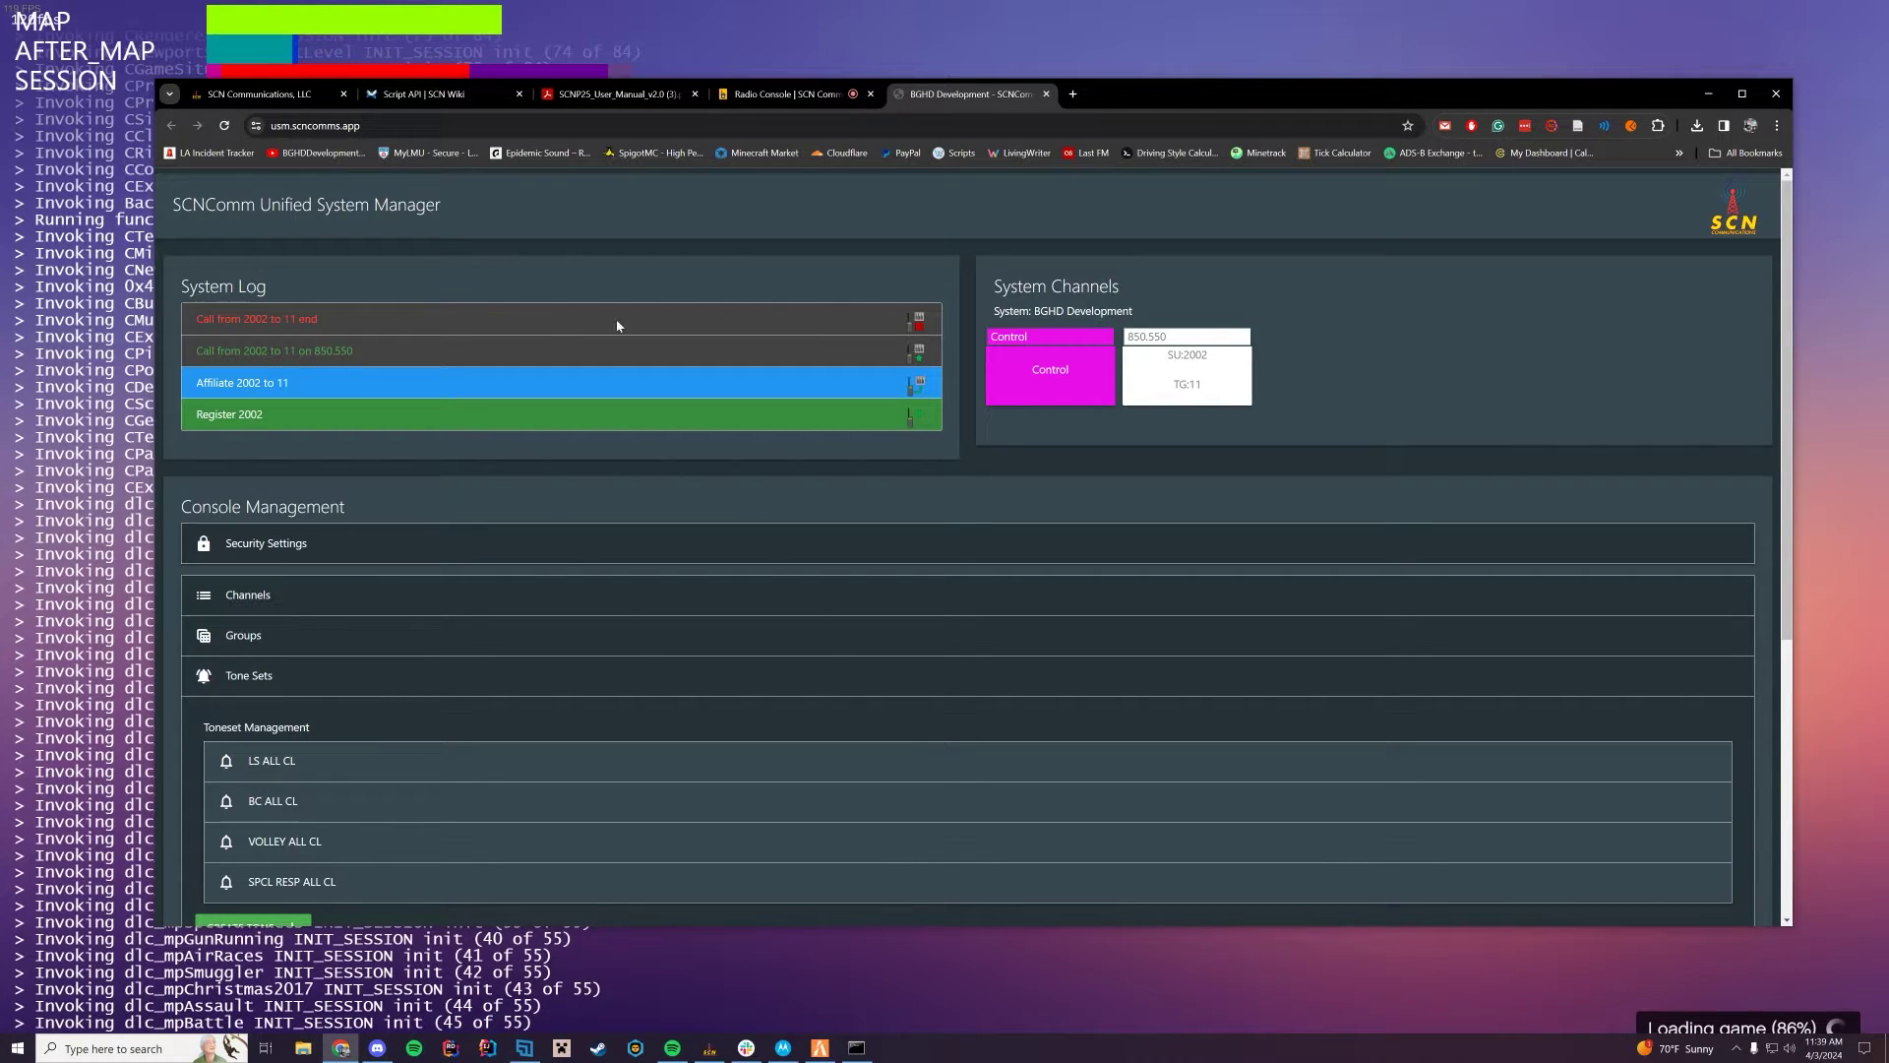
pyautogui.moveTo(304, 352)
pyautogui.mouseDown()
pyautogui.moveTo(359, 357)
pyautogui.moveTo(312, 352)
pyautogui.mouseUp()
pyautogui.click(371, 355)
pyautogui.click(371, 362)
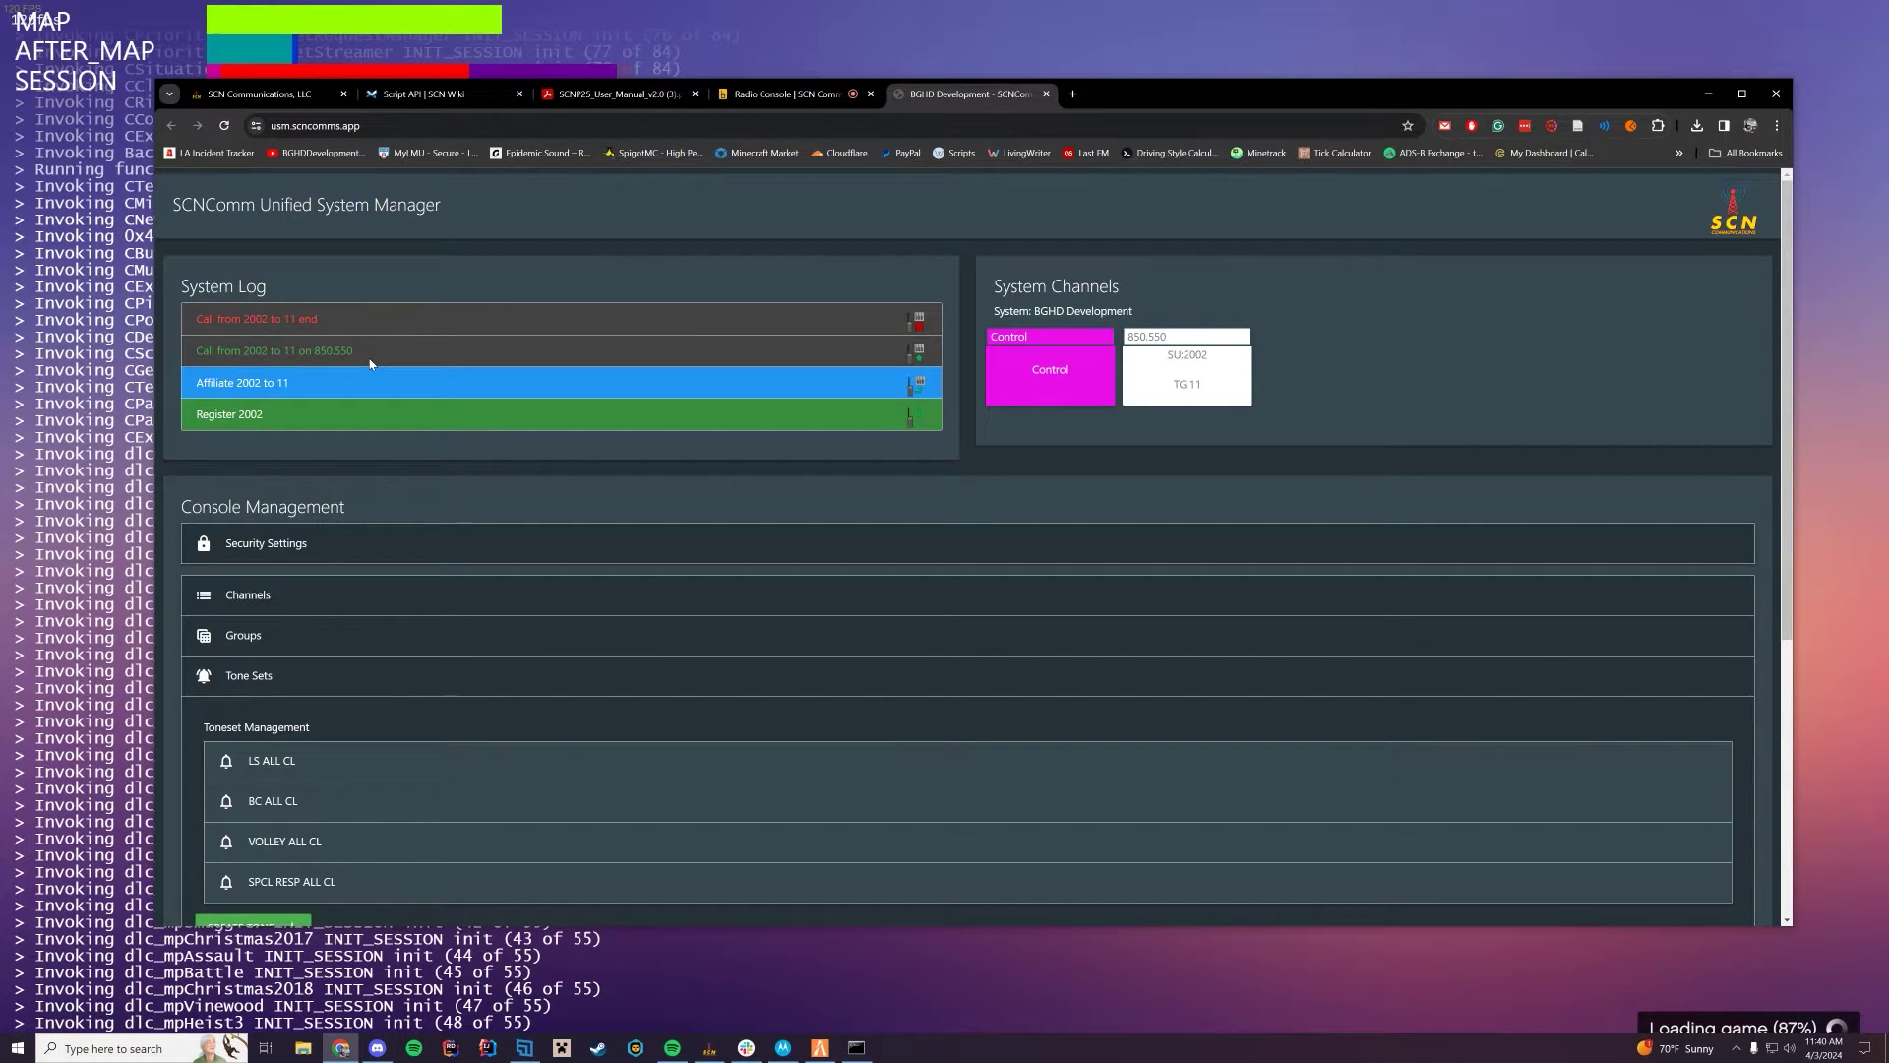
pyautogui.moveTo(360, 354); pyautogui.dragTo(317, 356)
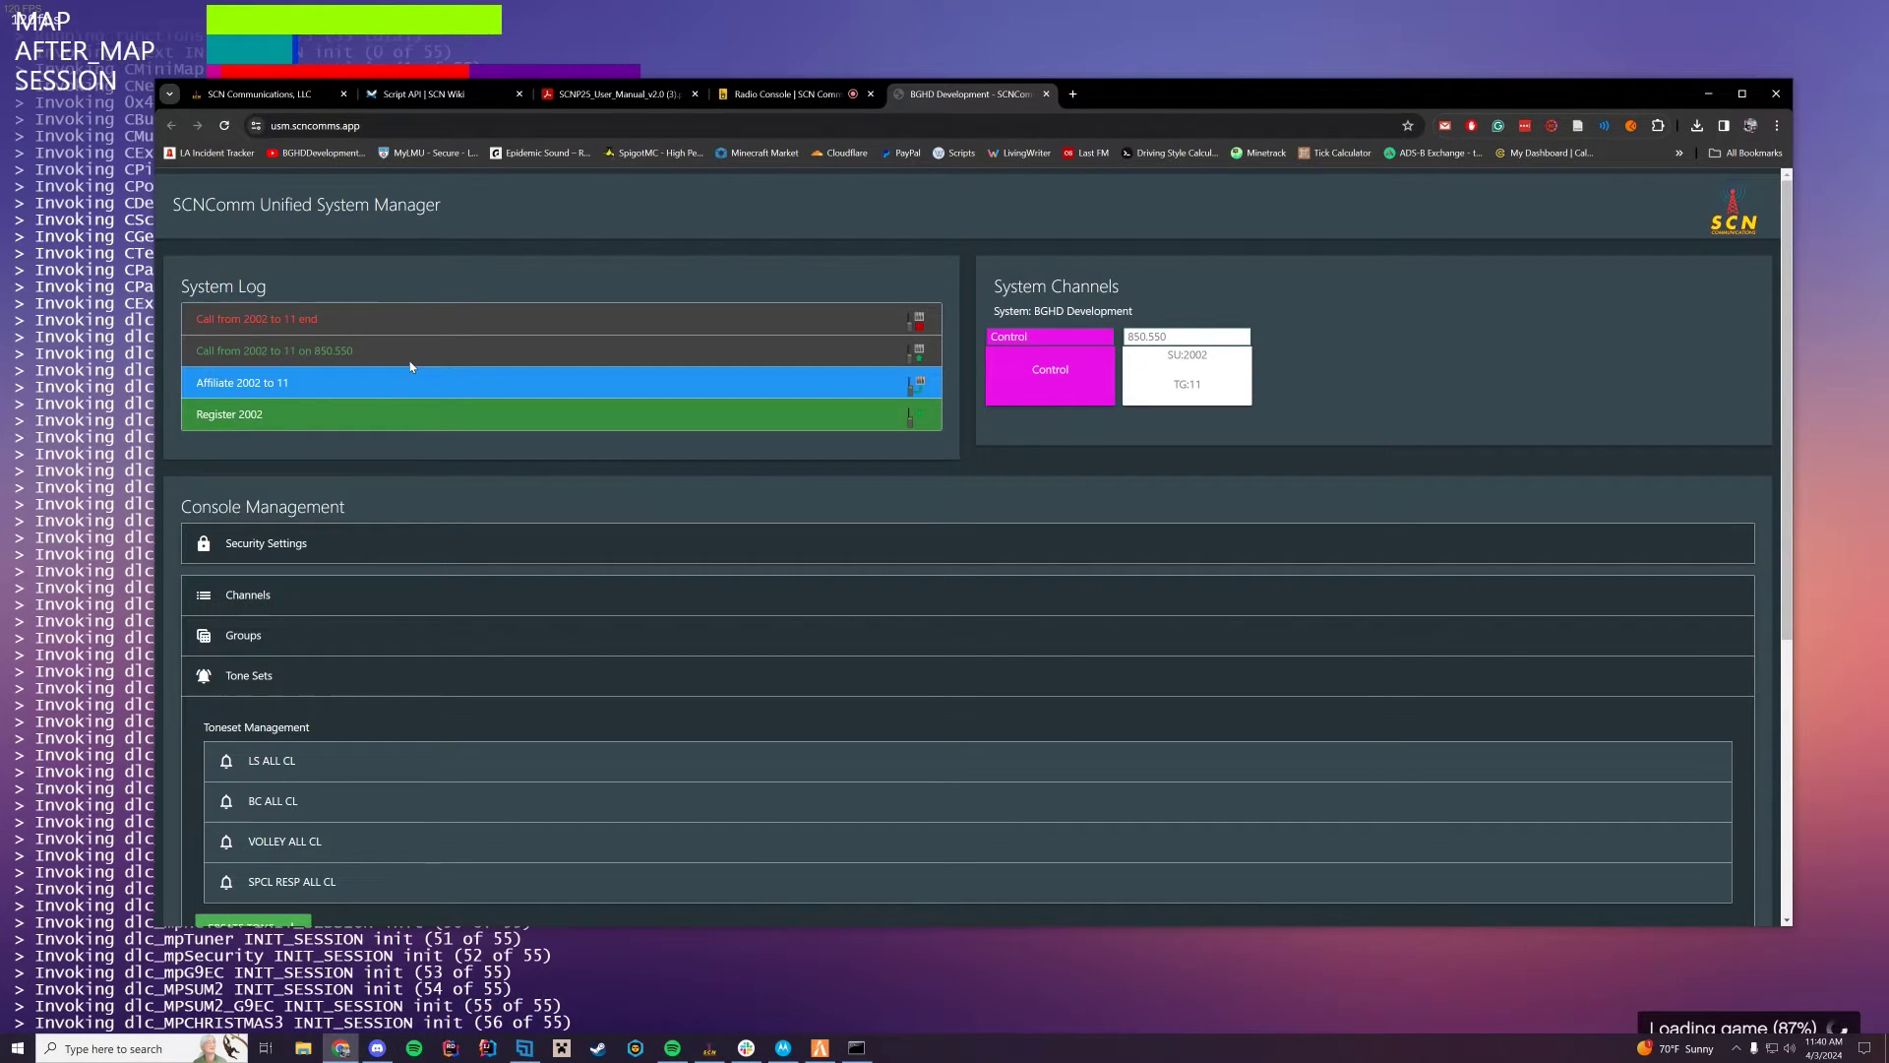
# - Search Google for LARICS in a new tab and view the sites and frequencies on the system's RadioReference page
pyautogui.click(1077, 98)
pyautogui.write('LARICS')
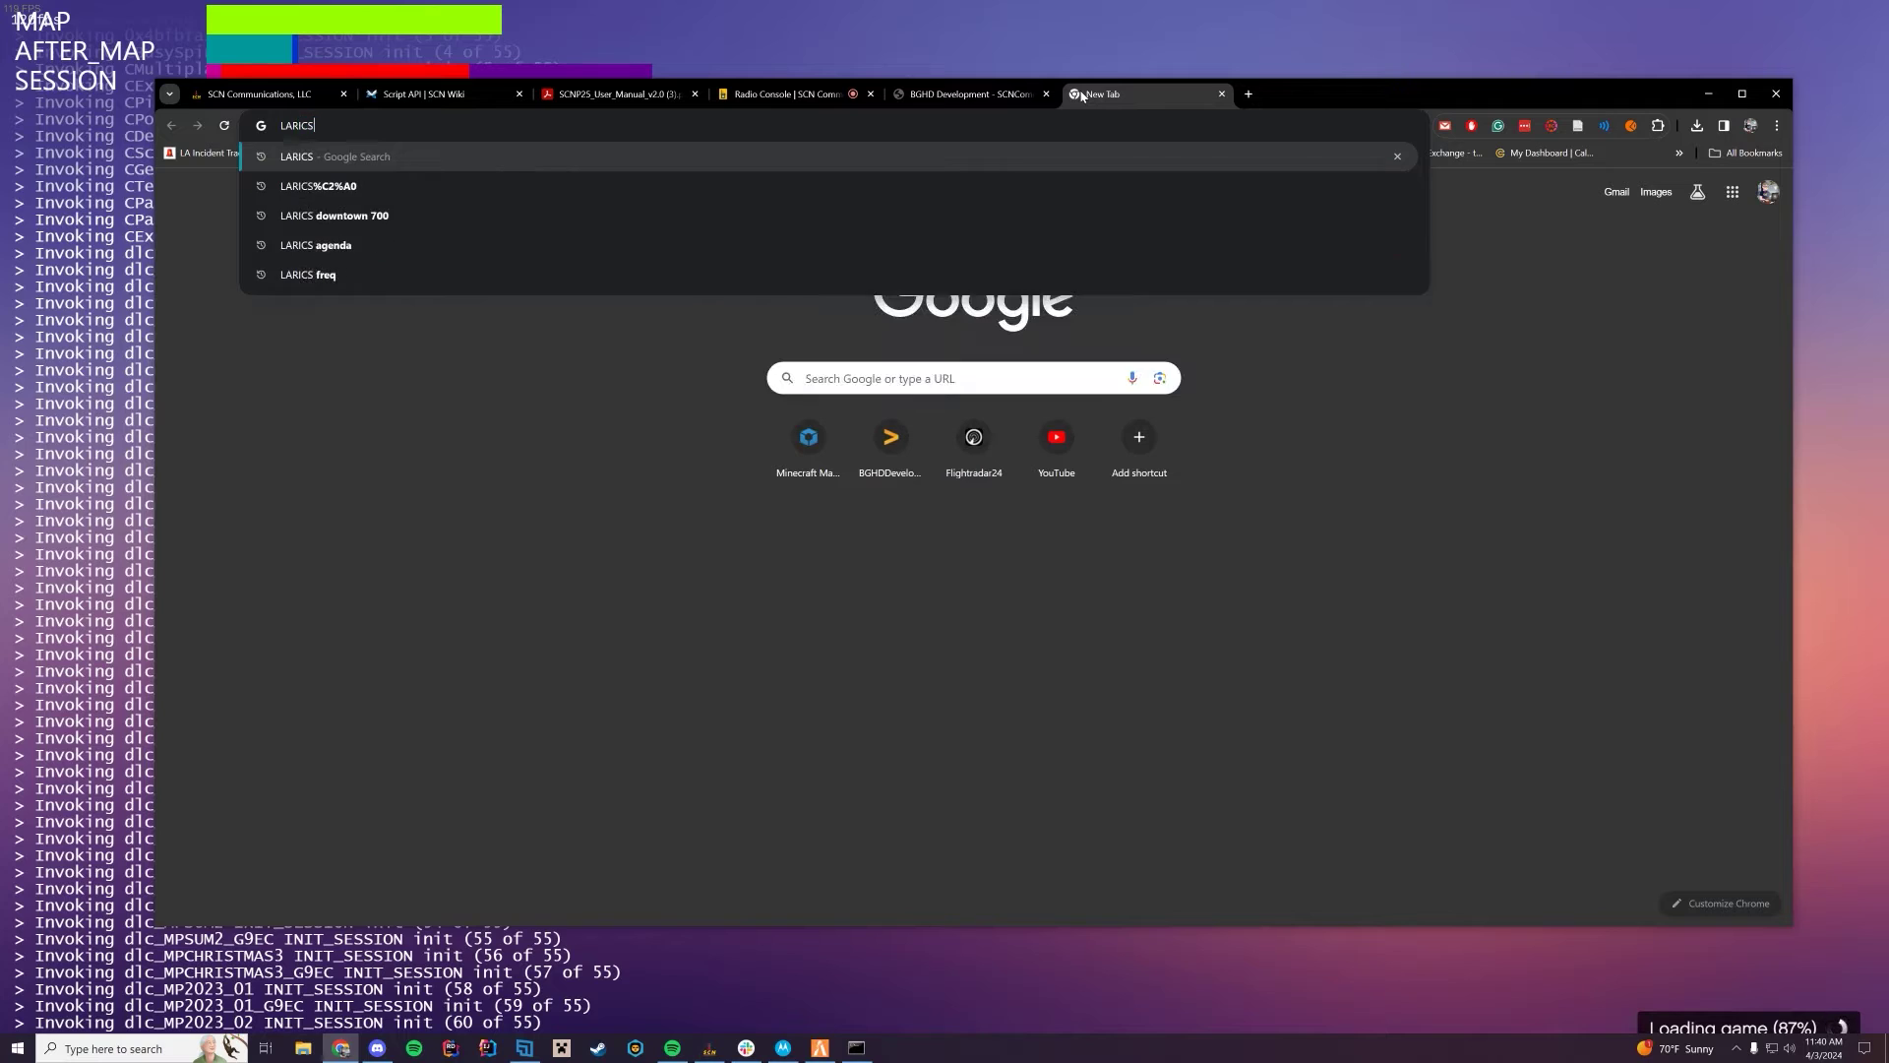
pyautogui.press('Return')
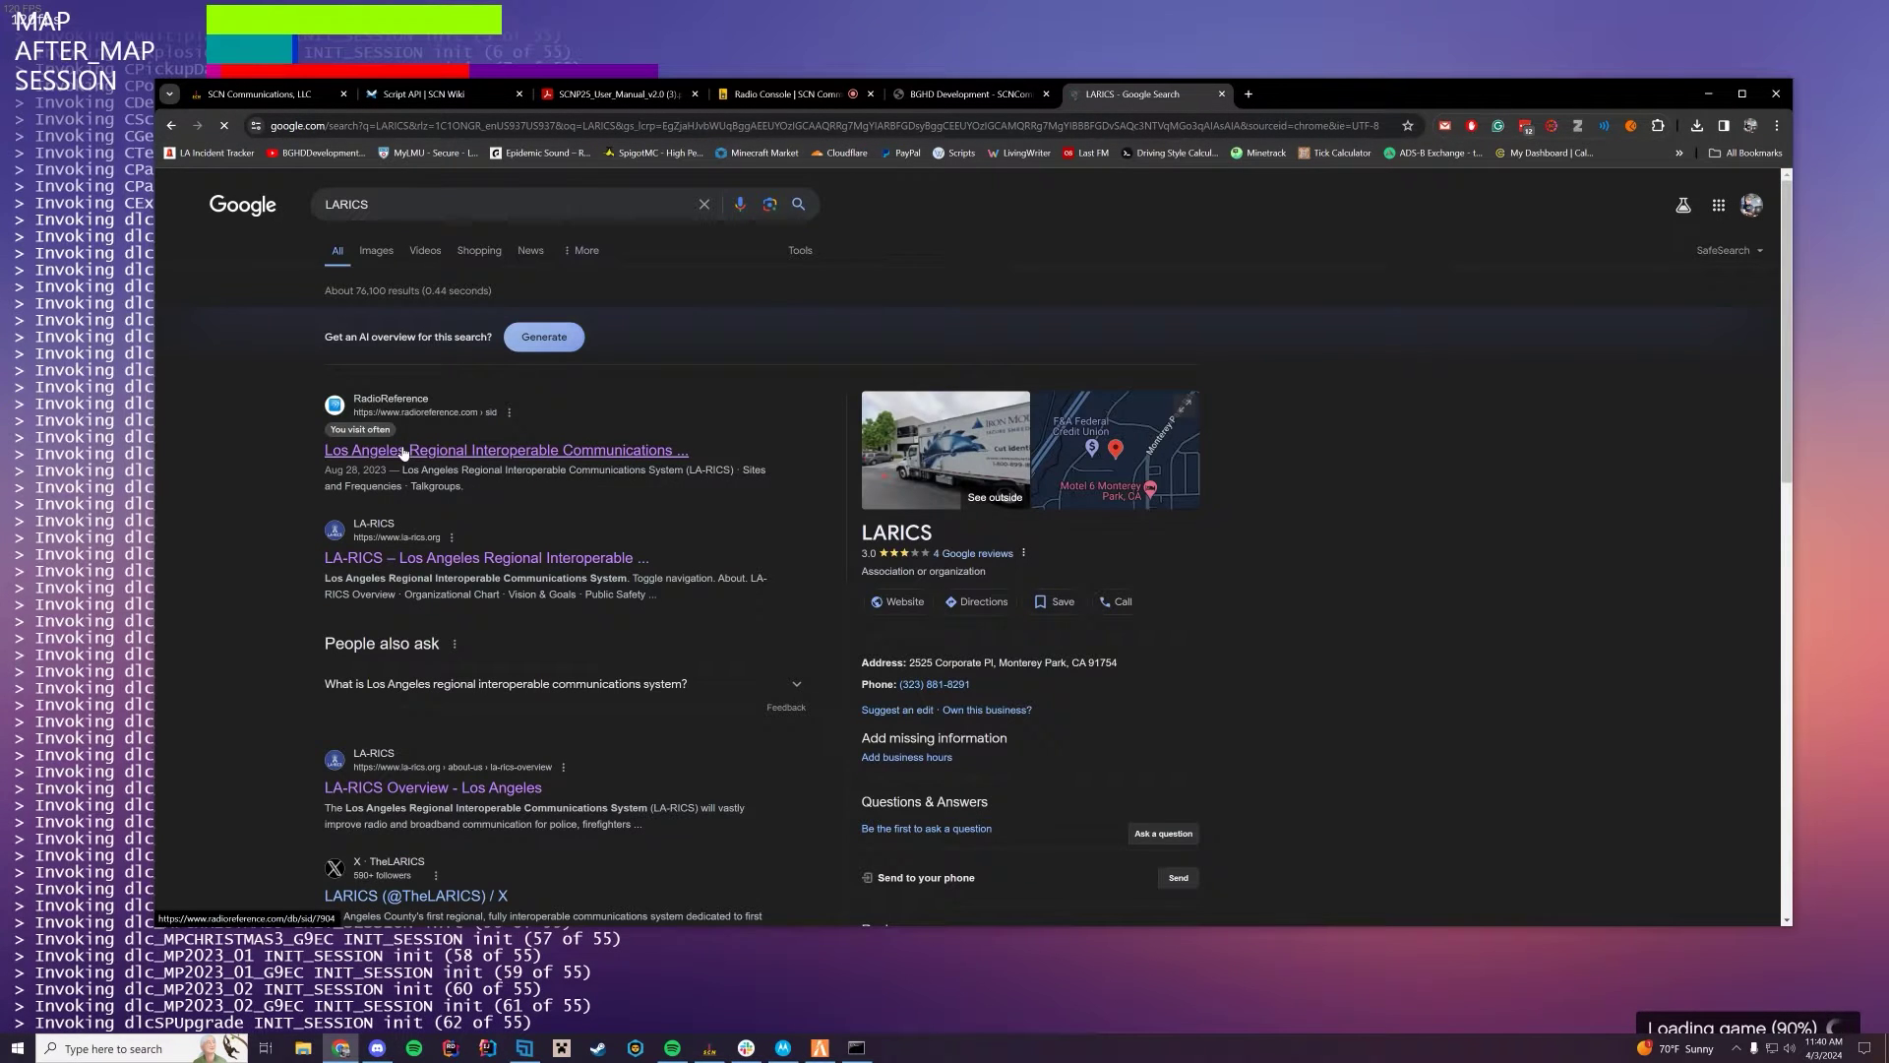
pyautogui.click(403, 444)
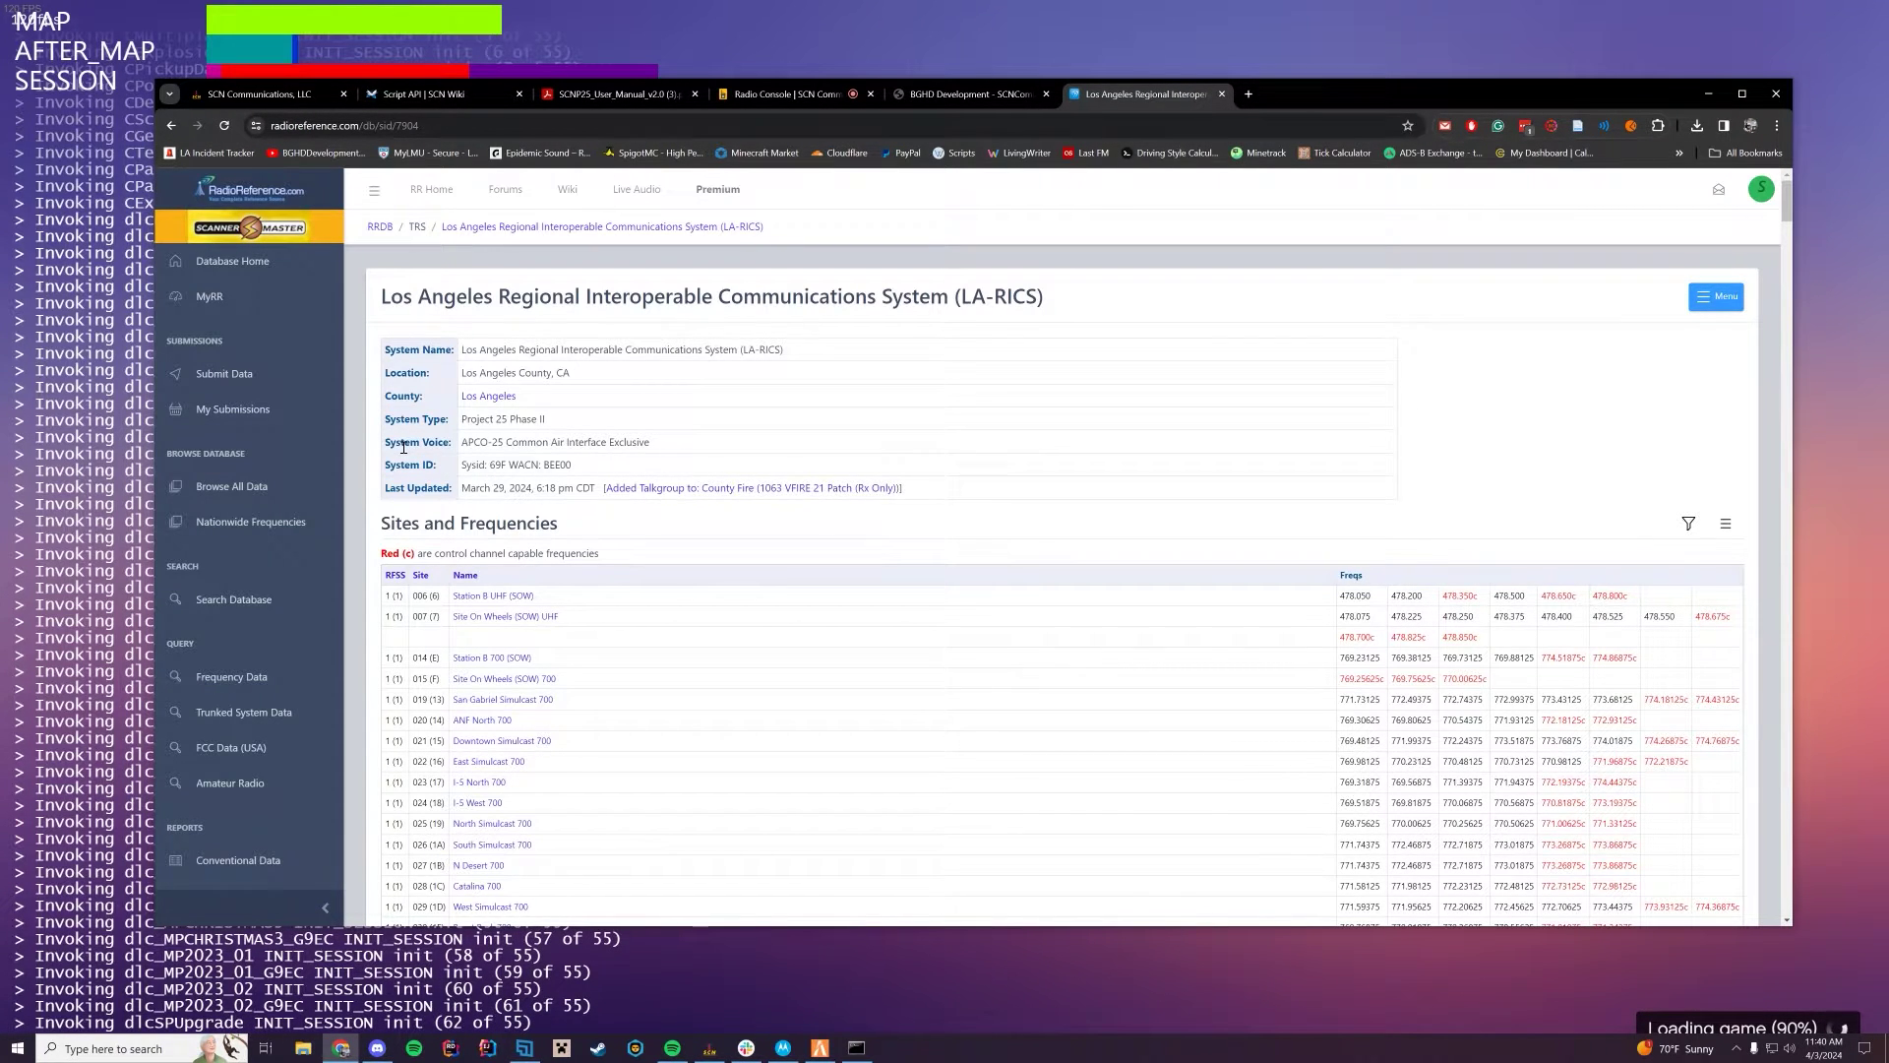
pyautogui.scroll(-5, 999, 502)
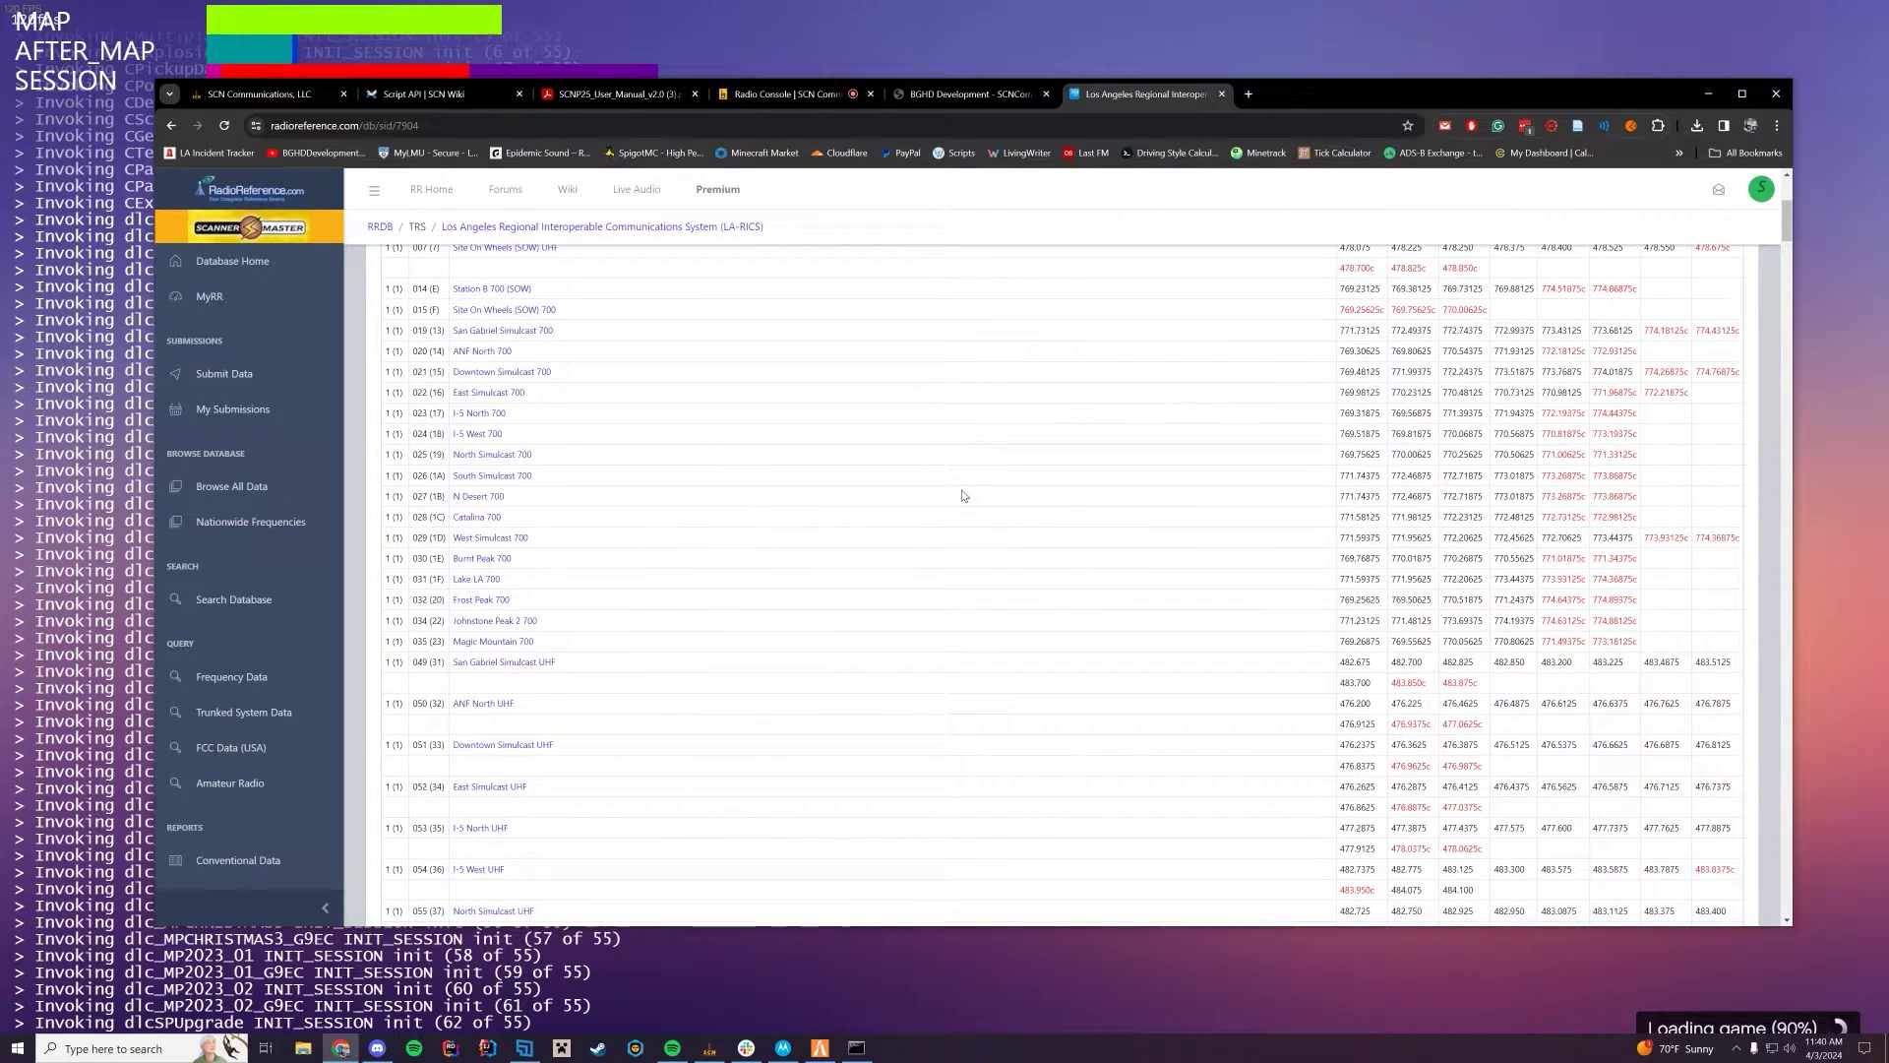
# - Examine the red control channel frequencies of Site On Wheels (SOW) 700 in the Sites and Frequencies table
pyautogui.scroll(3, 1305, 630)
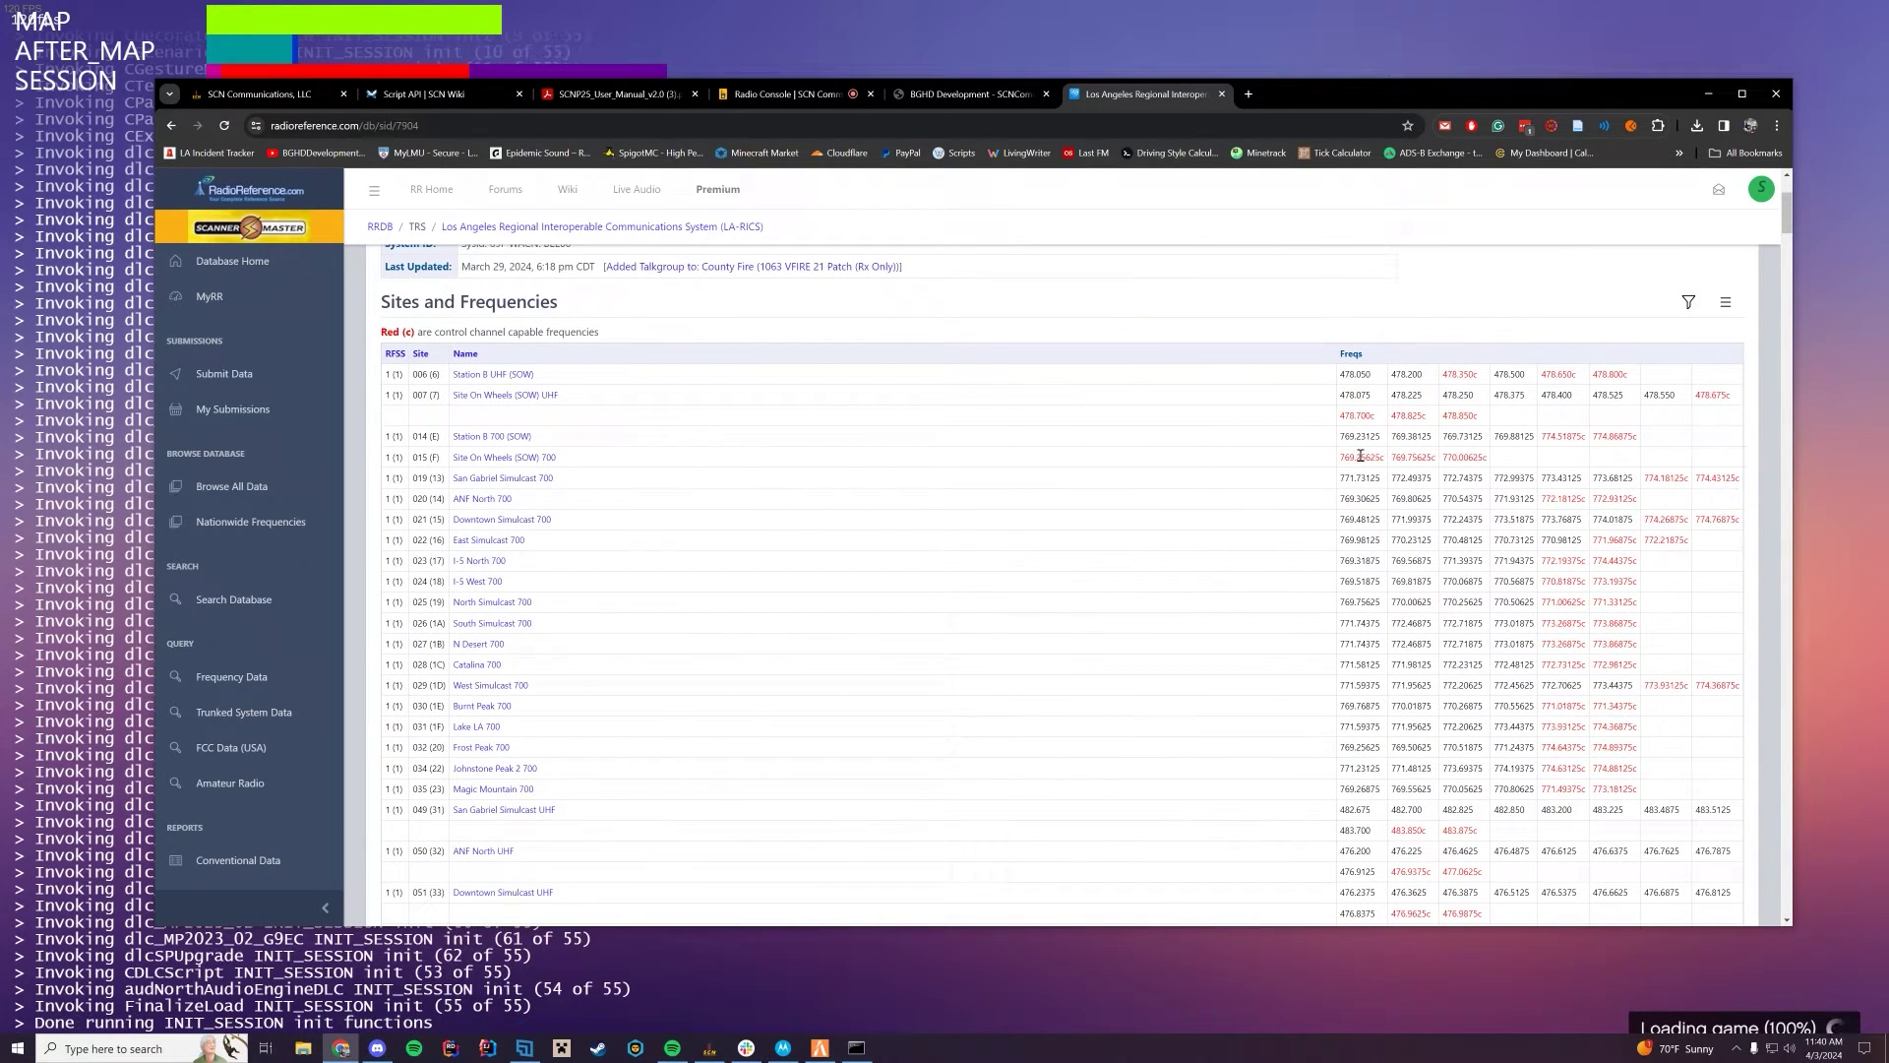
pyautogui.moveTo(1360, 455); pyautogui.dragTo(1498, 463)
pyautogui.click(1502, 459)
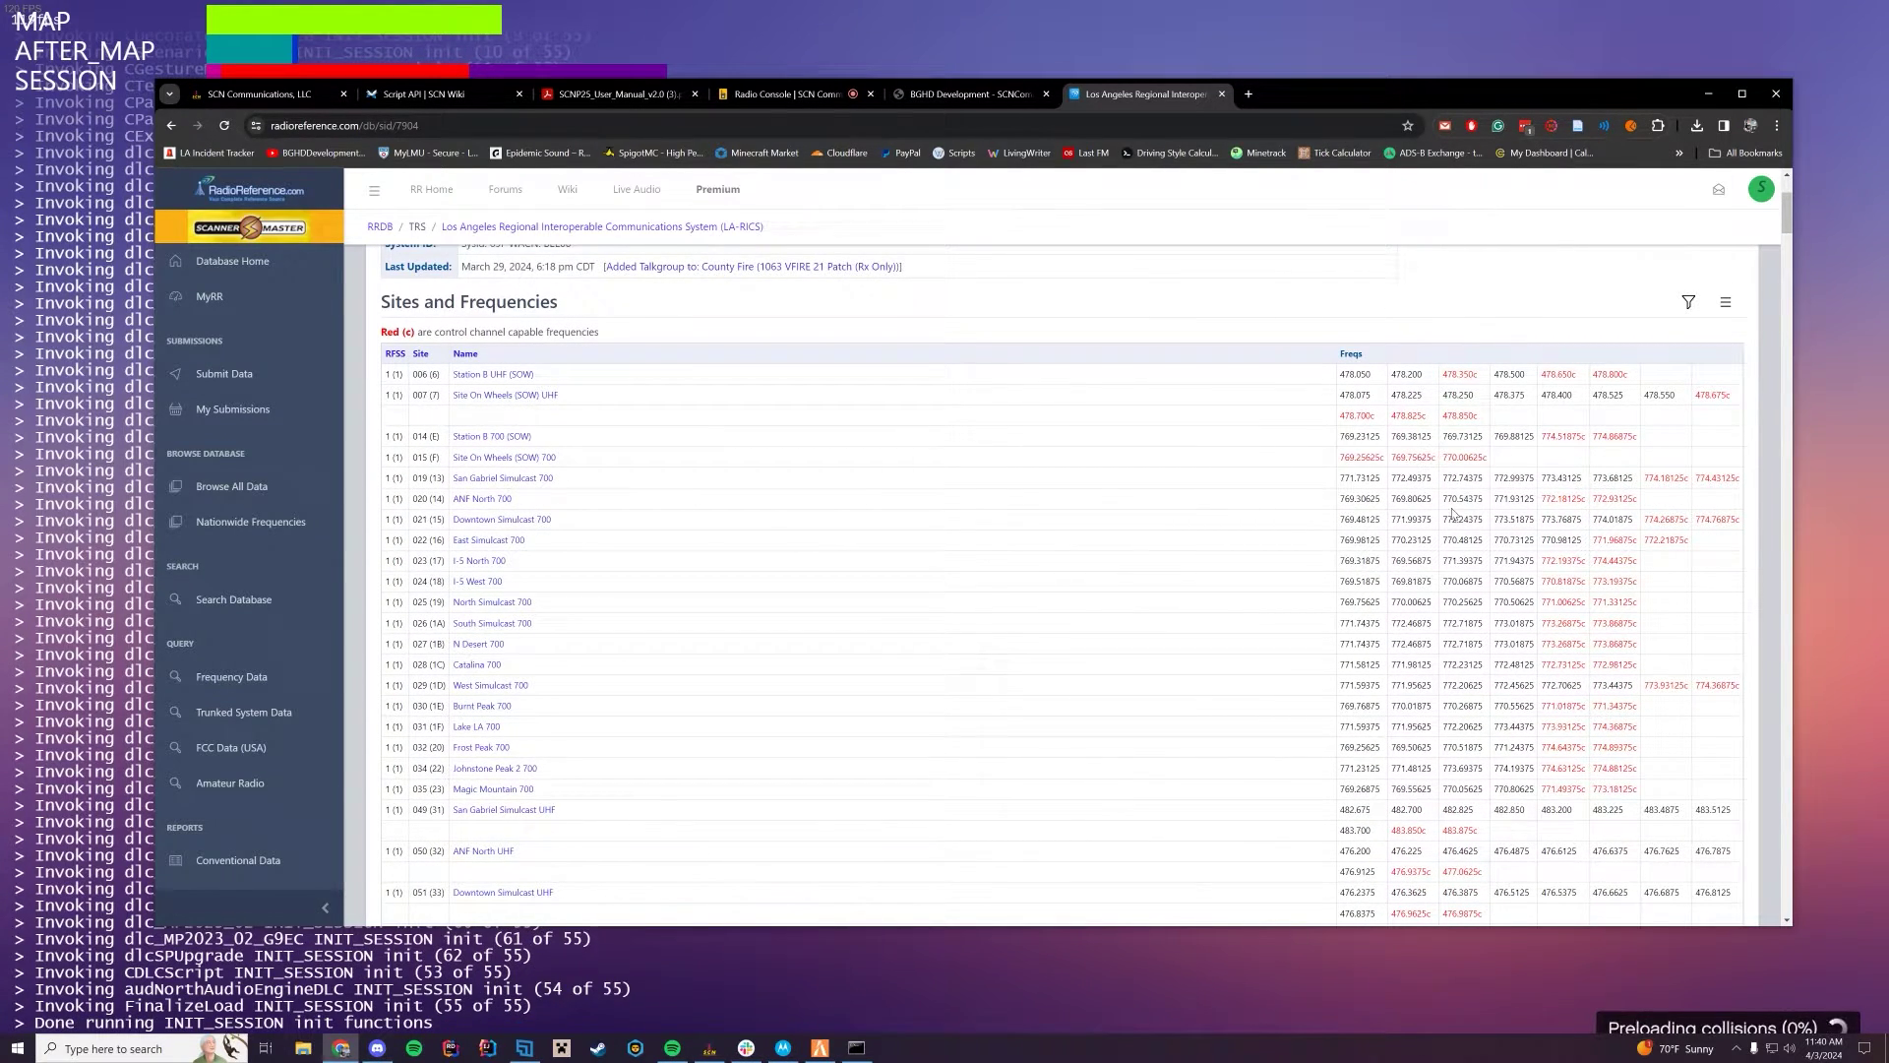
pyautogui.scroll(-2, 551, 507)
# - Open the Downtown Simulcast 700 site in a new tab and examine its channel ID table, control channel frequencies and coverage map
pyautogui.click(501, 373)
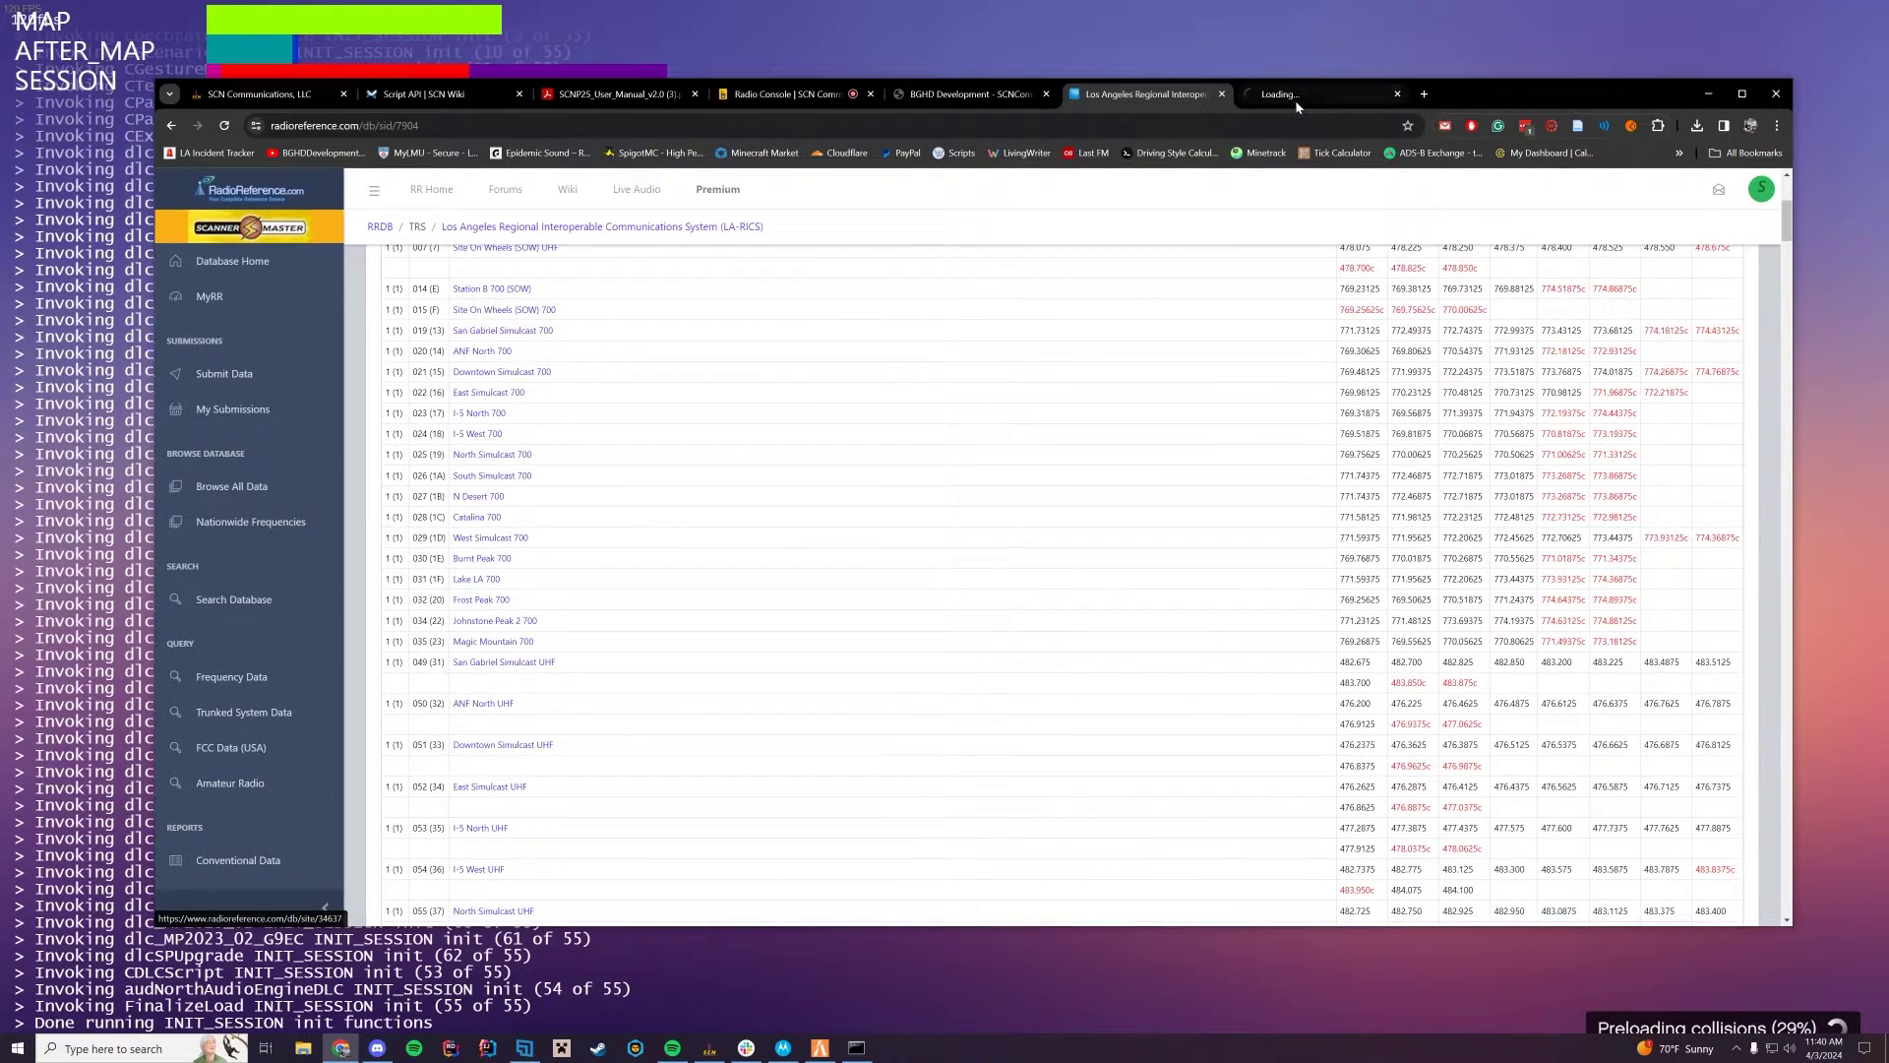
pyautogui.scroll(-5, 1107, 524)
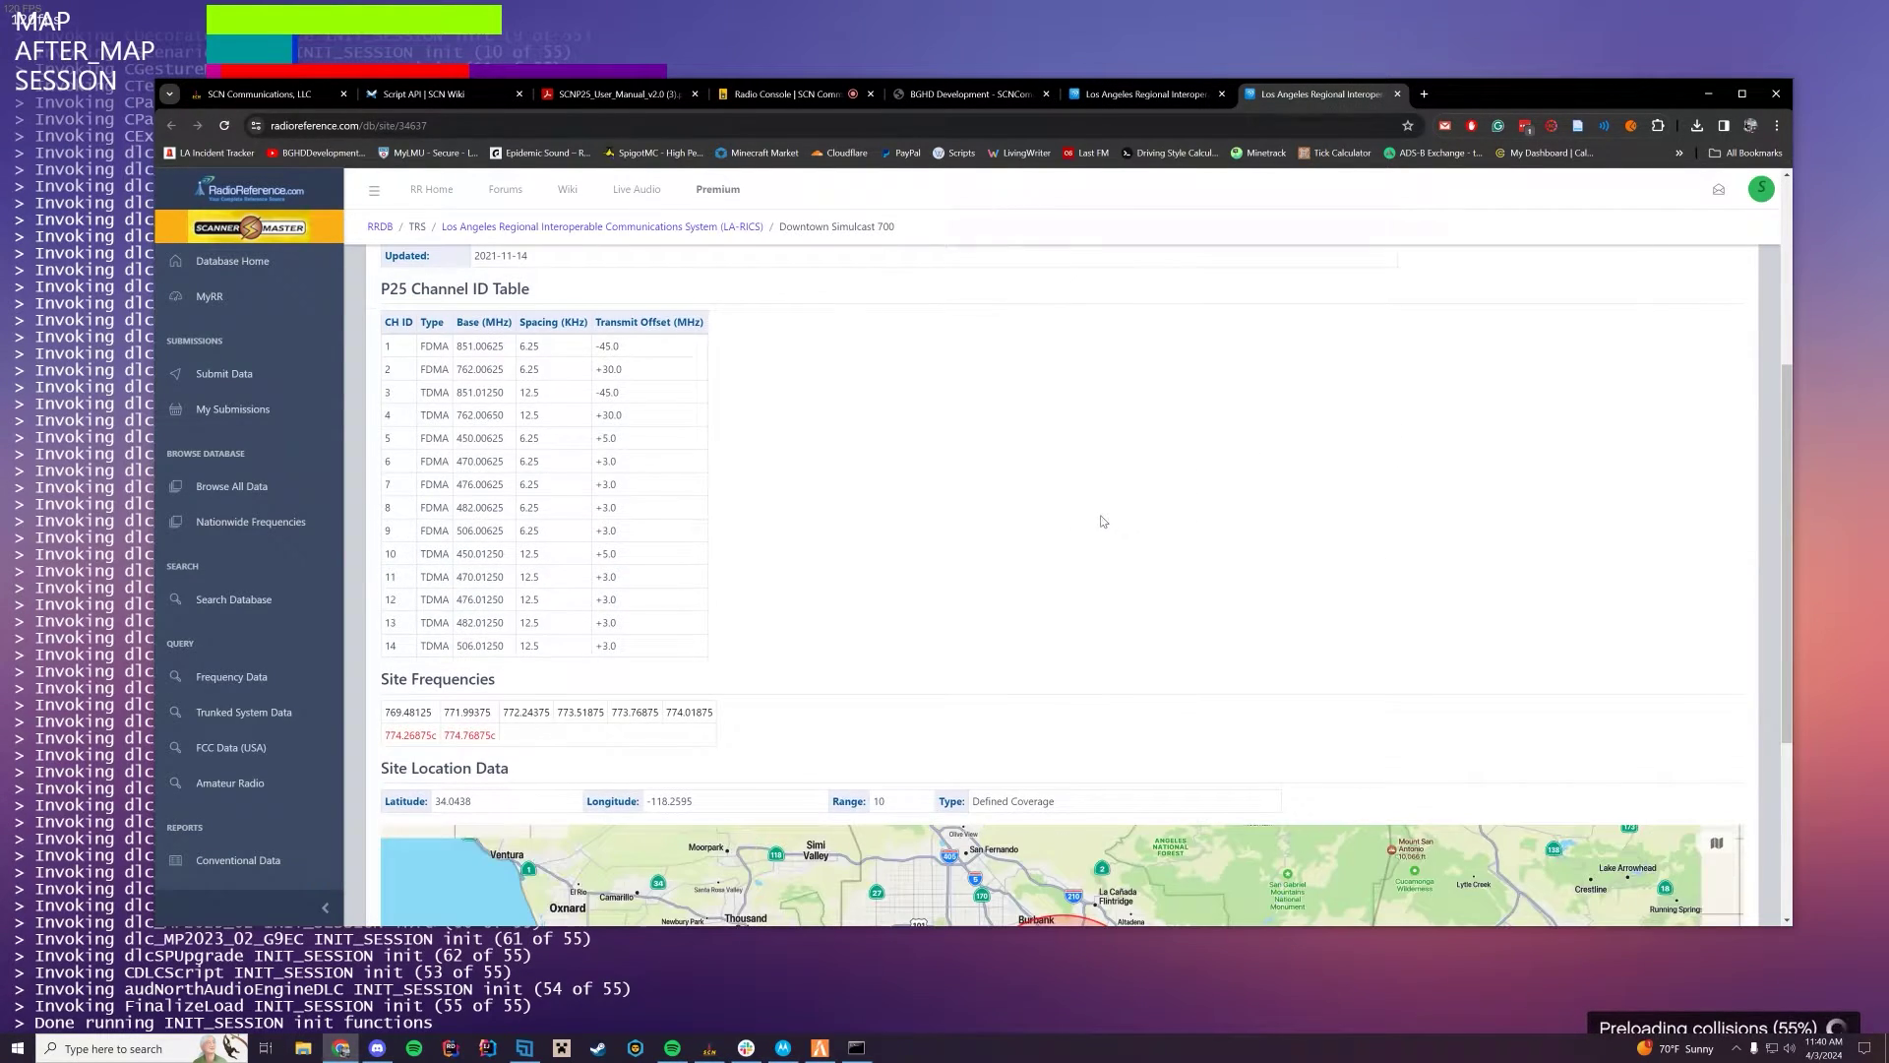
pyautogui.scroll(-3, 1102, 515)
pyautogui.scroll(2, 990, 695)
pyautogui.scroll(5, 990, 694)
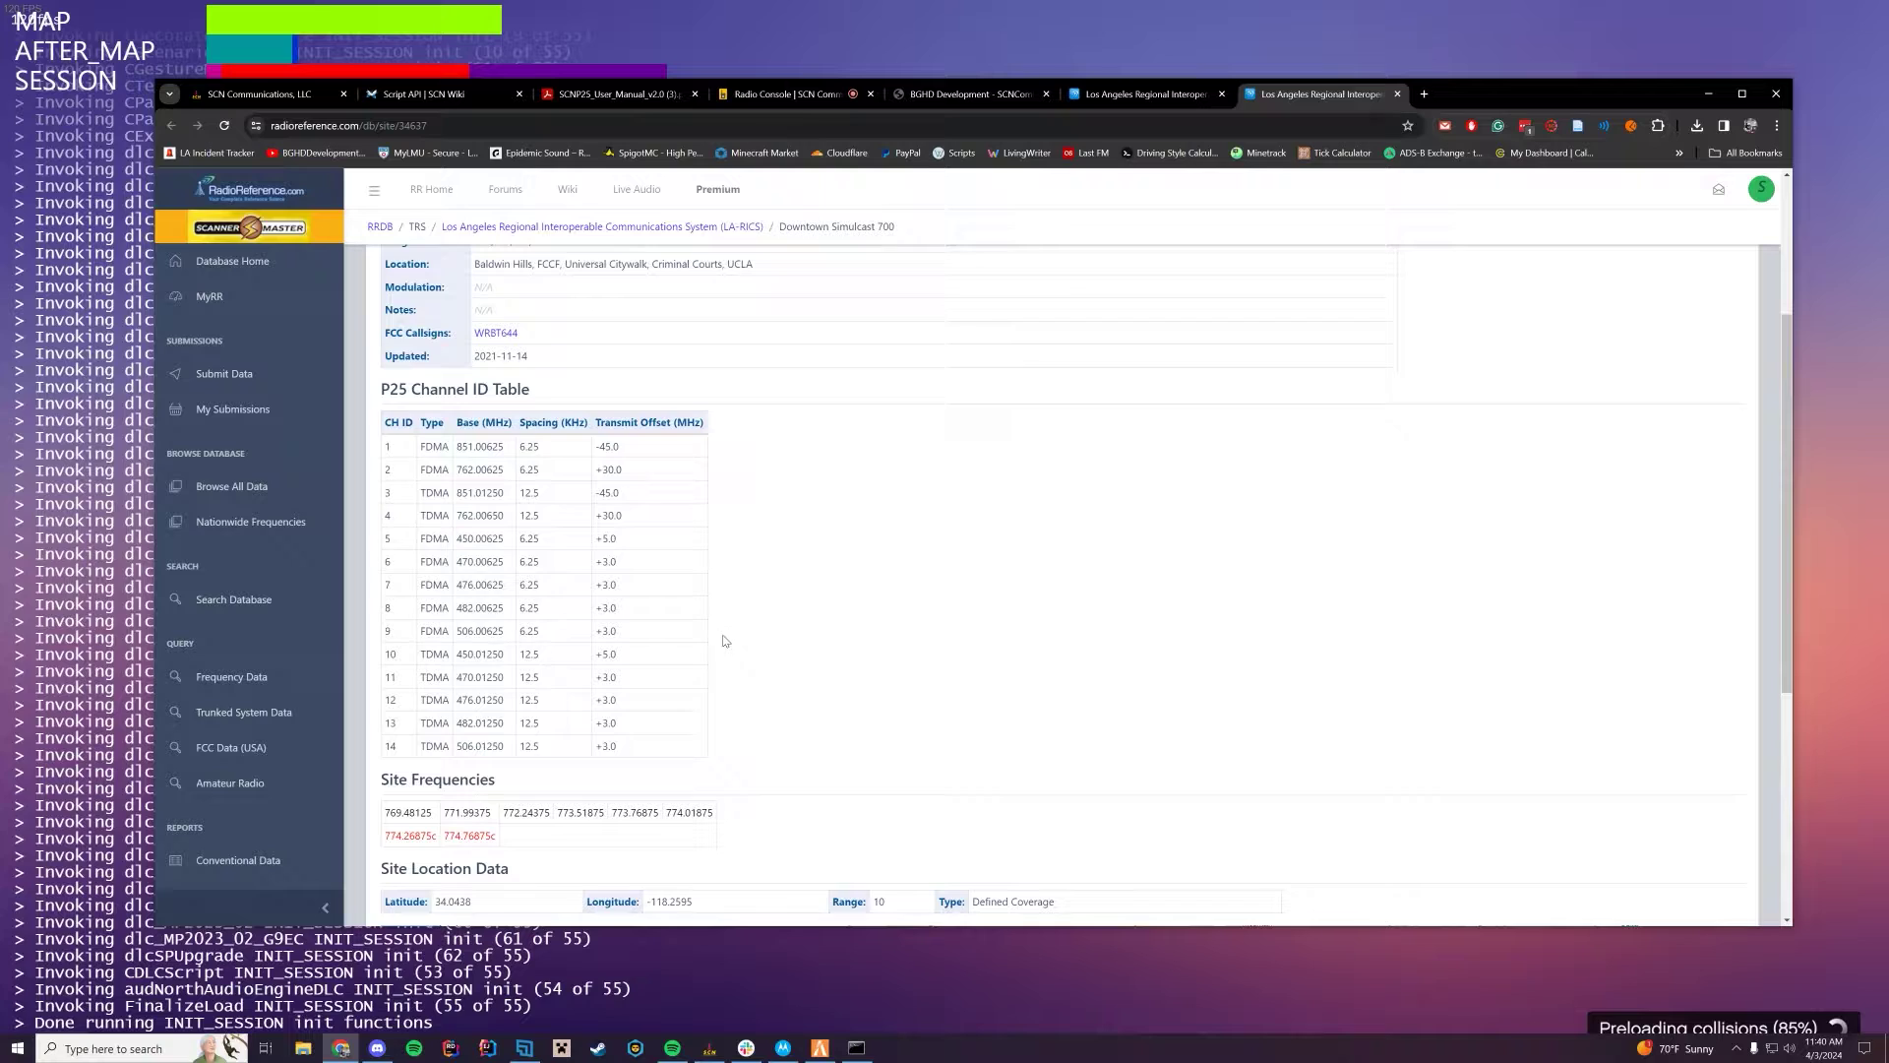
pyautogui.scroll(-3, 547, 592)
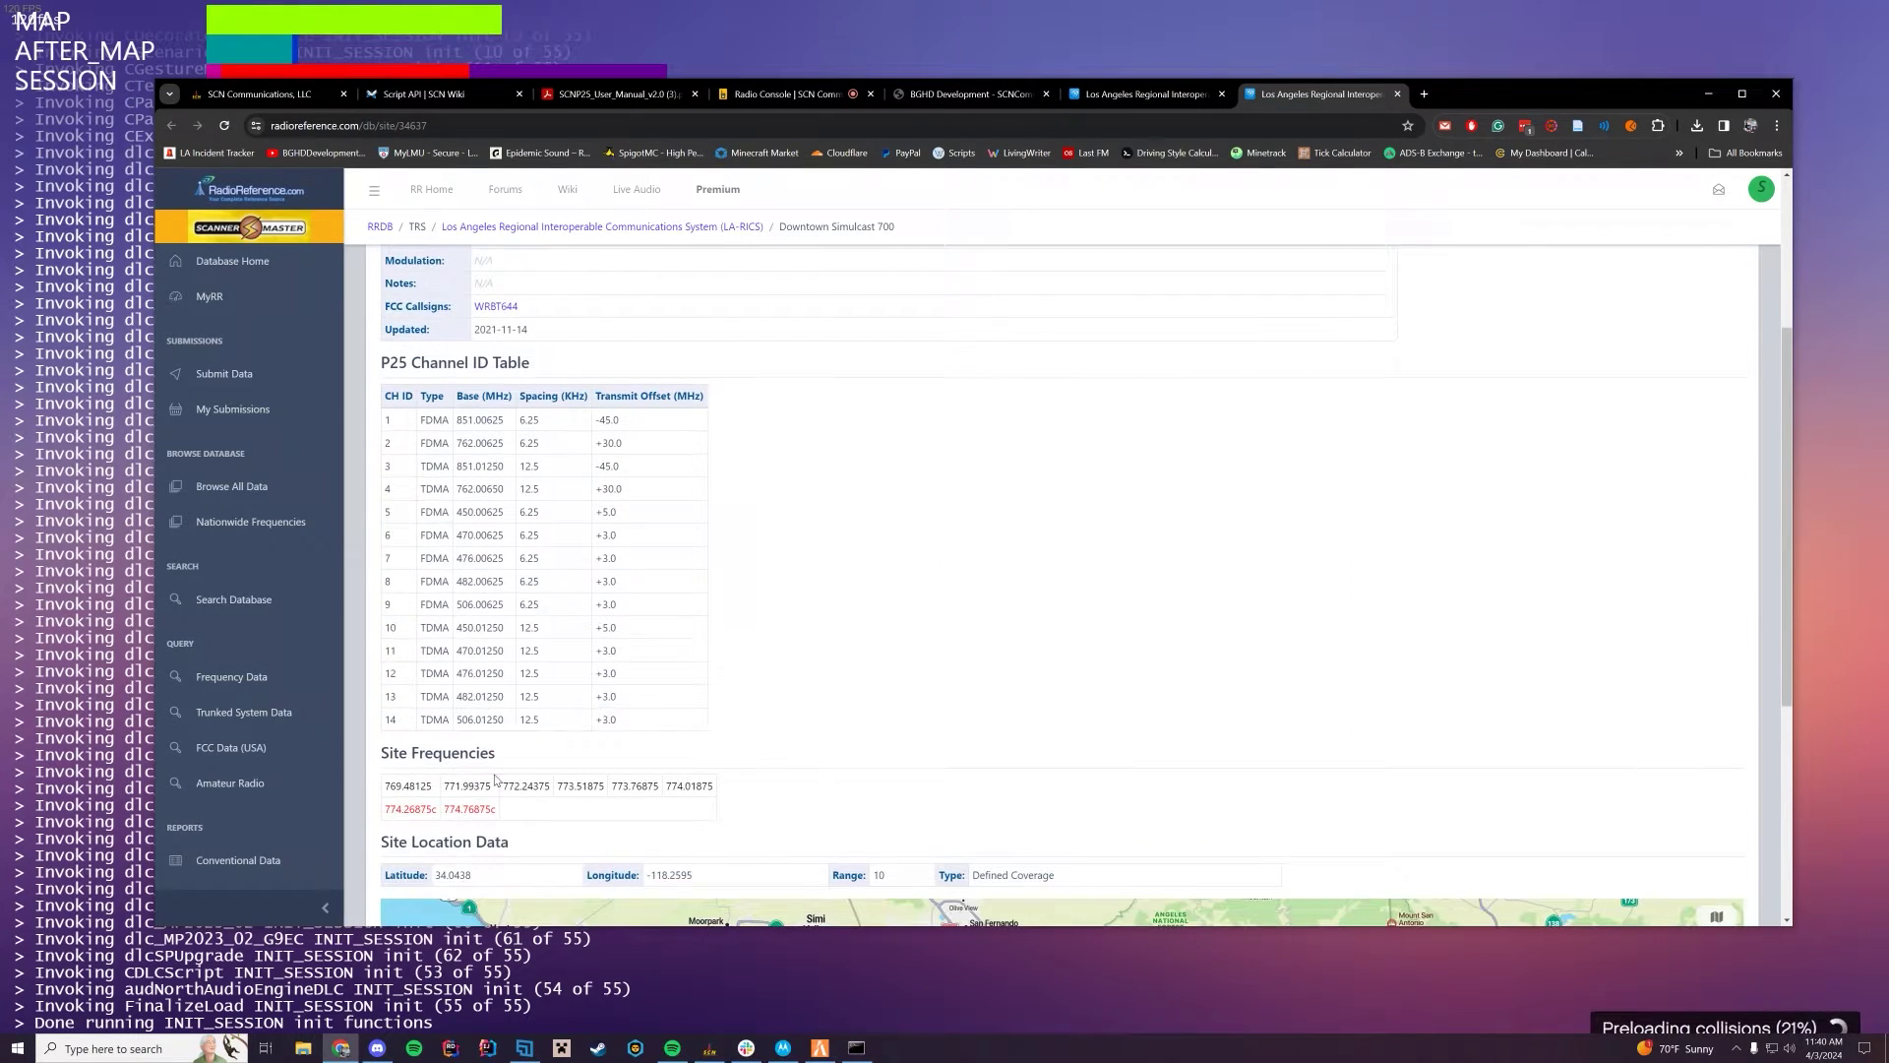
pyautogui.moveTo(390, 785); pyautogui.dragTo(423, 809)
pyautogui.click(800, 537)
pyautogui.scroll(-4, 800, 537)
pyautogui.scroll(-1, 1052, 384)
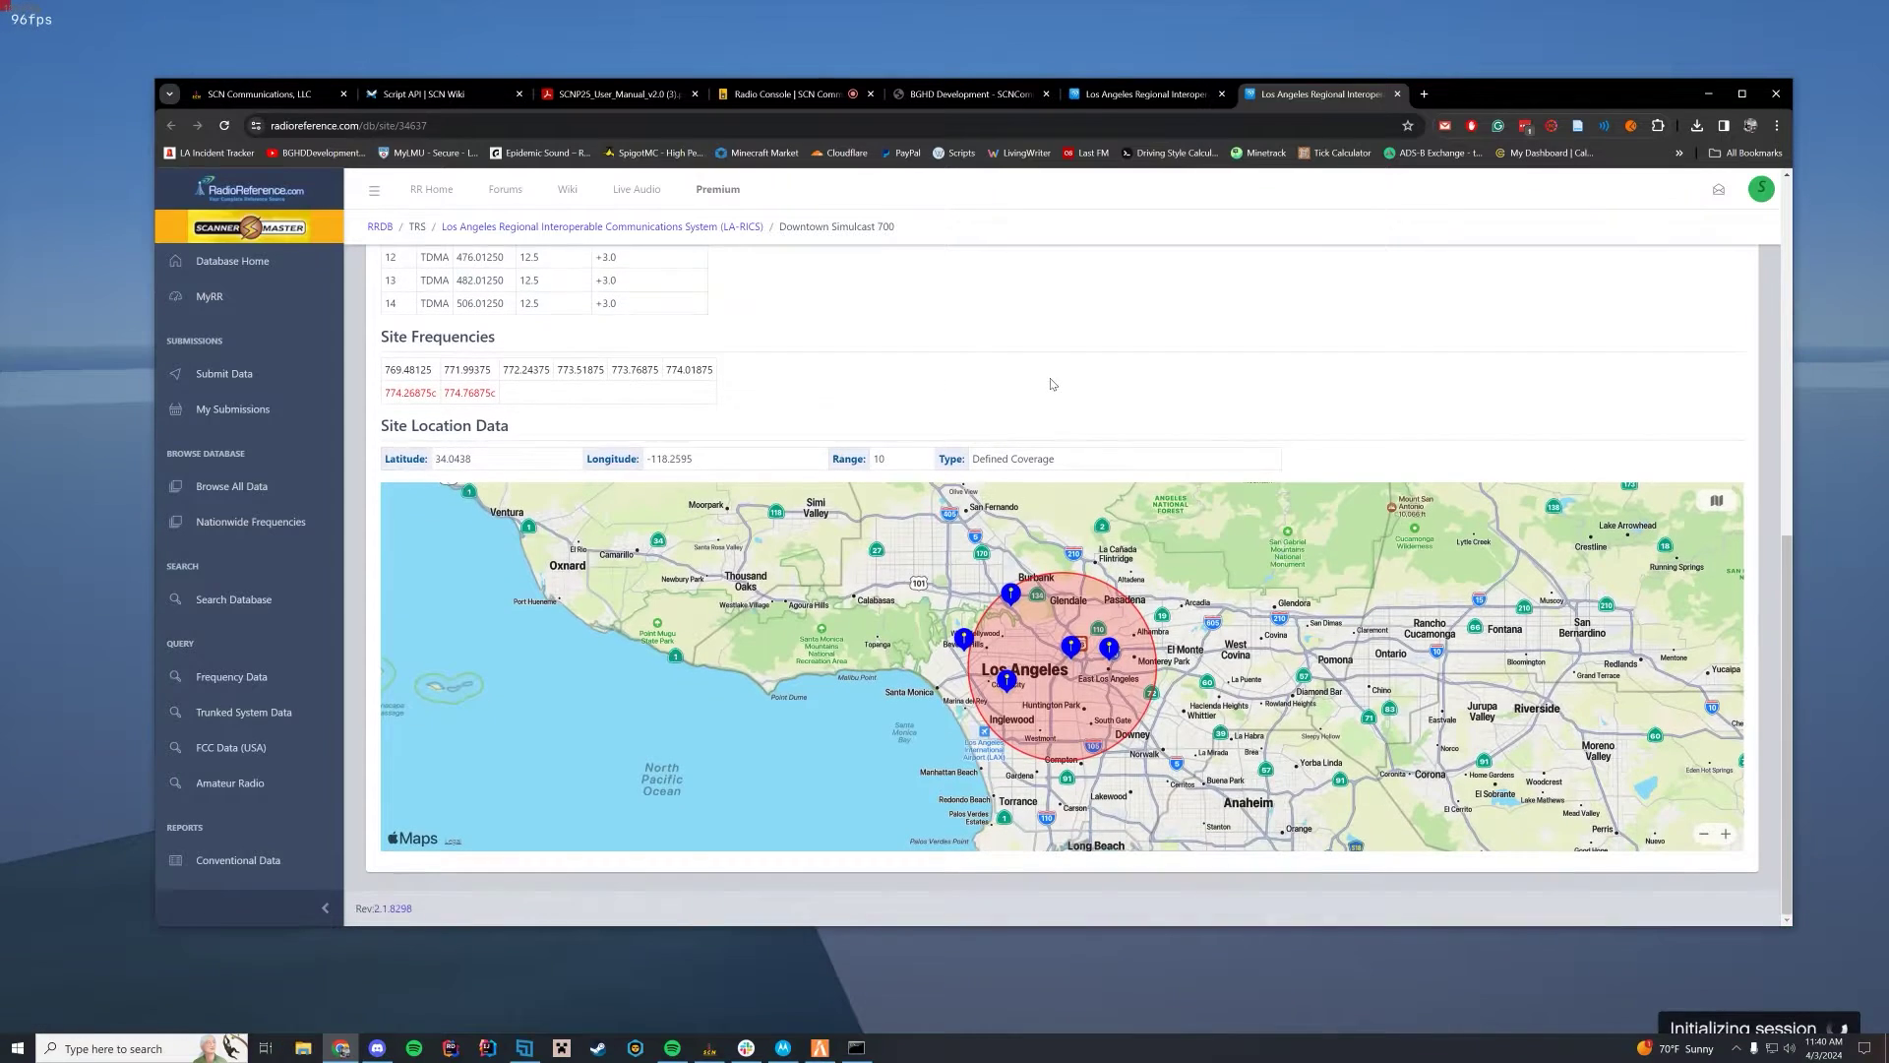
pyautogui.moveTo(500, 399); pyautogui.dragTo(445, 394)
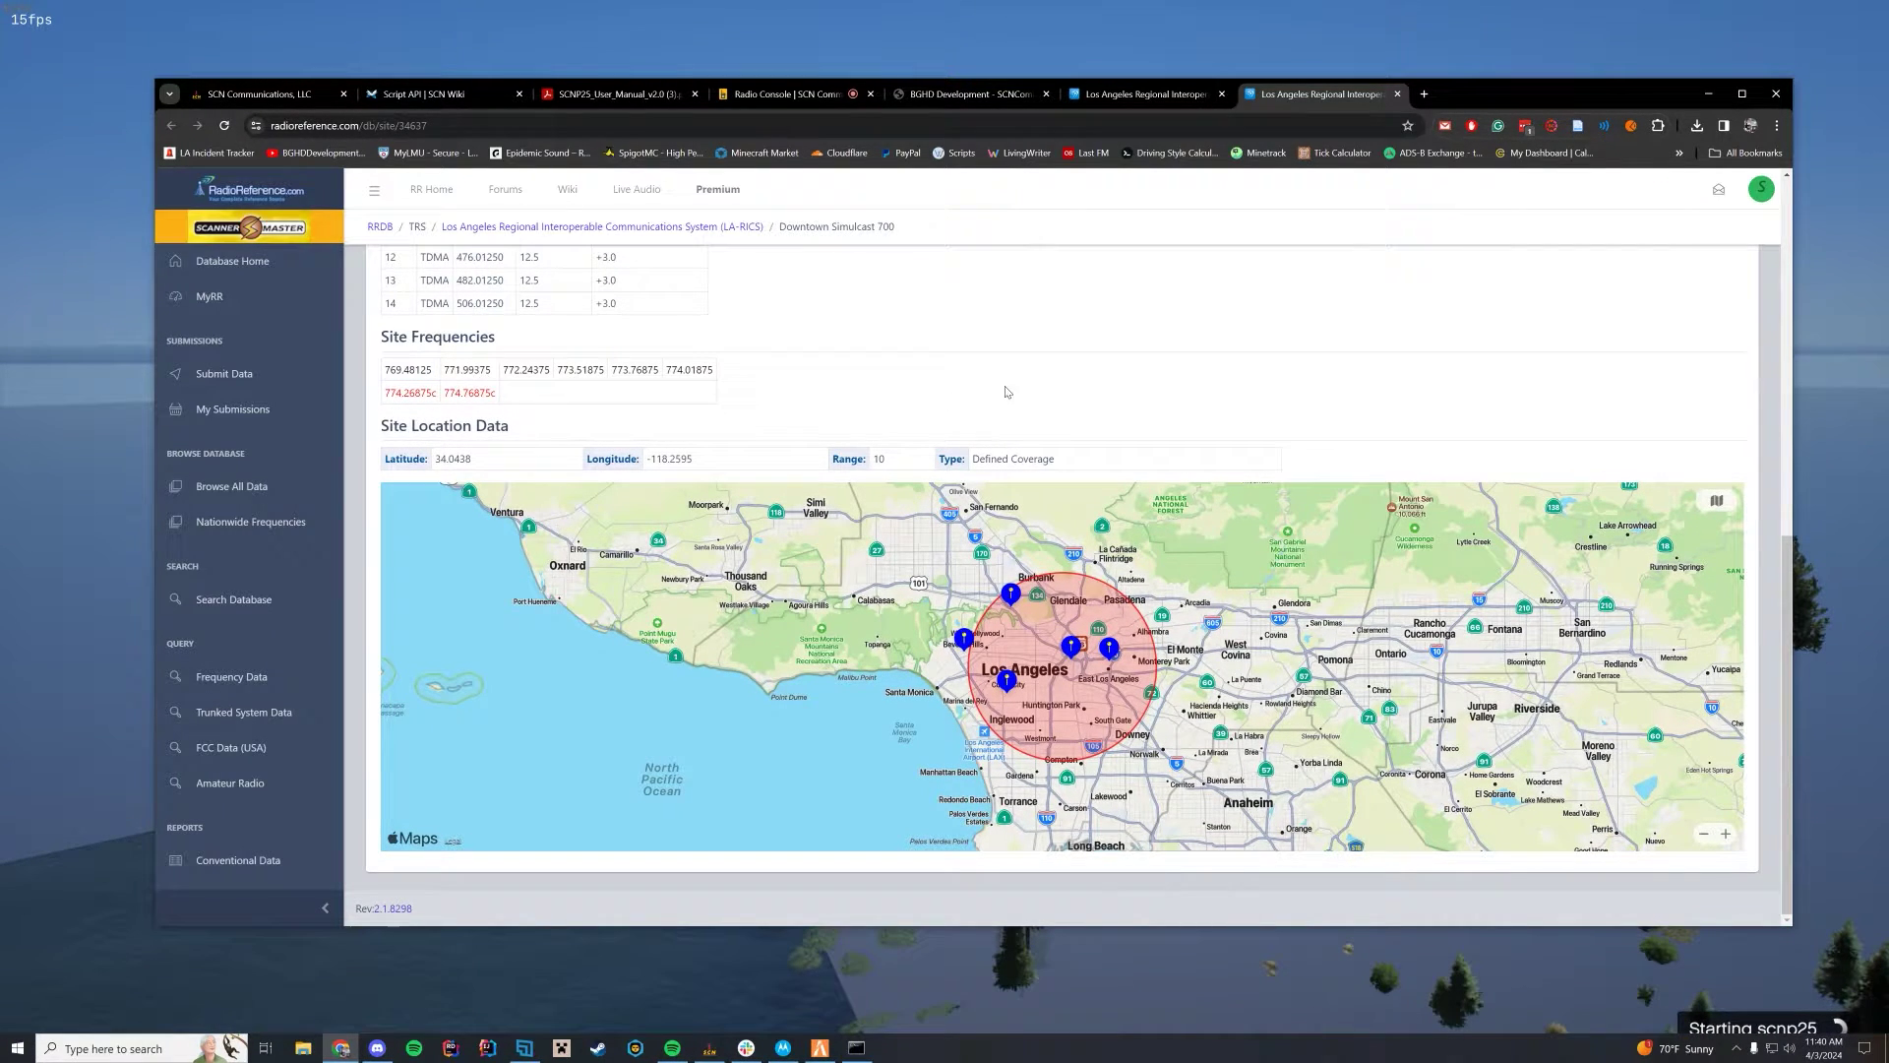
# - Close the site page and review the County Fire talkgroups with their decimal and hex IDs on the LA-RICS page
pyautogui.click(1398, 94)
pyautogui.scroll(-10, 1356, 538)
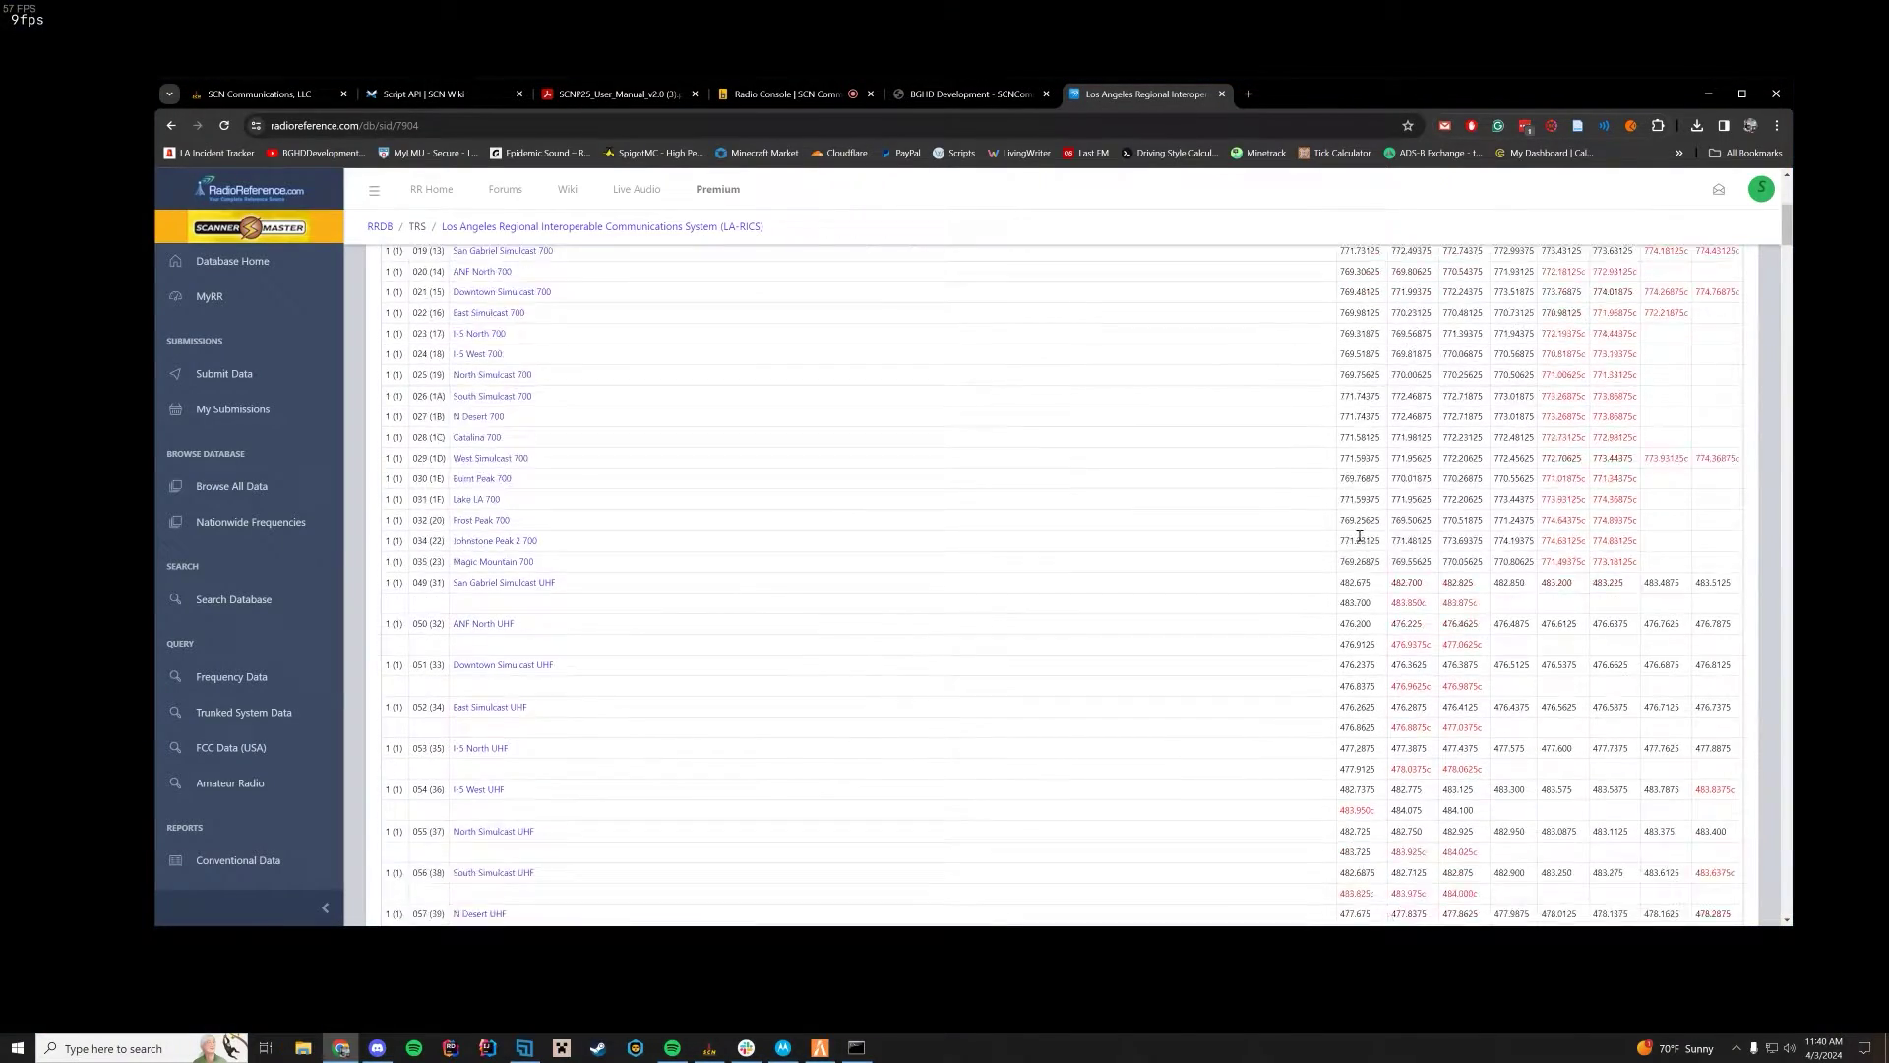
pyautogui.scroll(-5, 1356, 538)
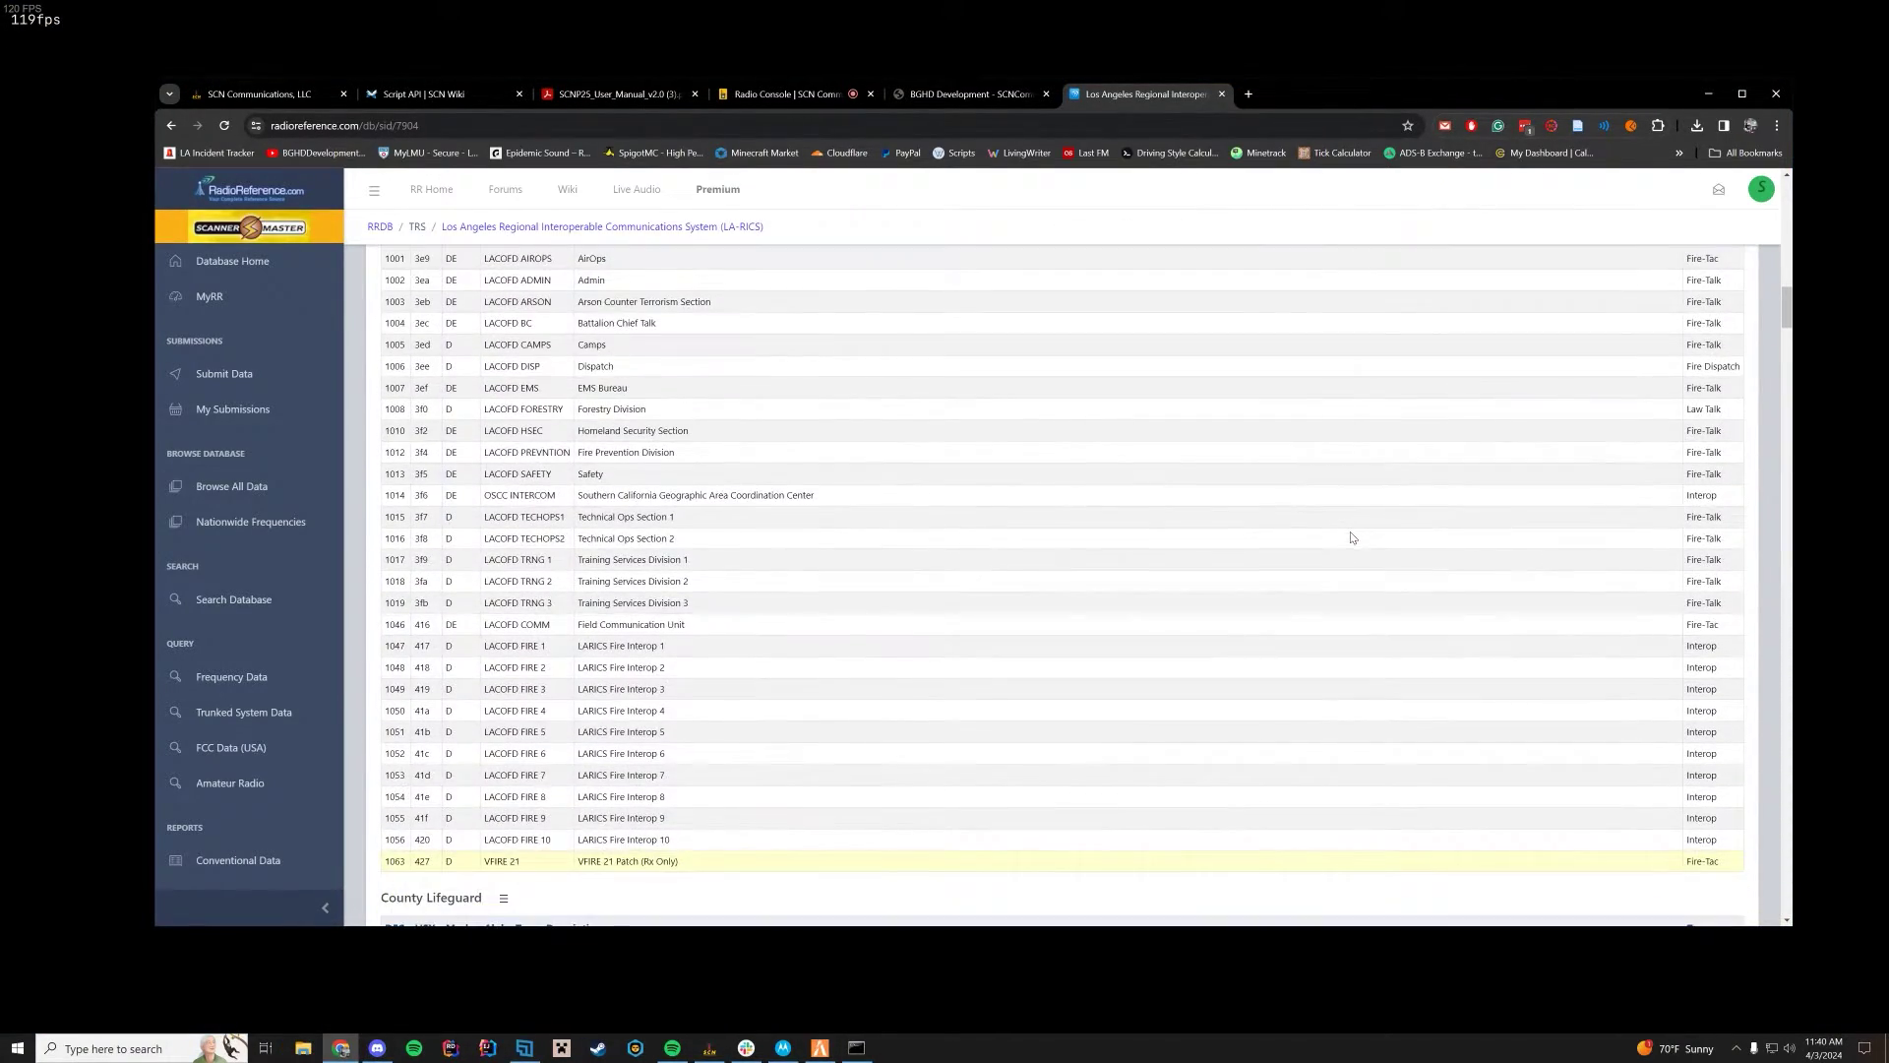
pyautogui.scroll(5, 1349, 535)
pyautogui.scroll(-2, 382, 377)
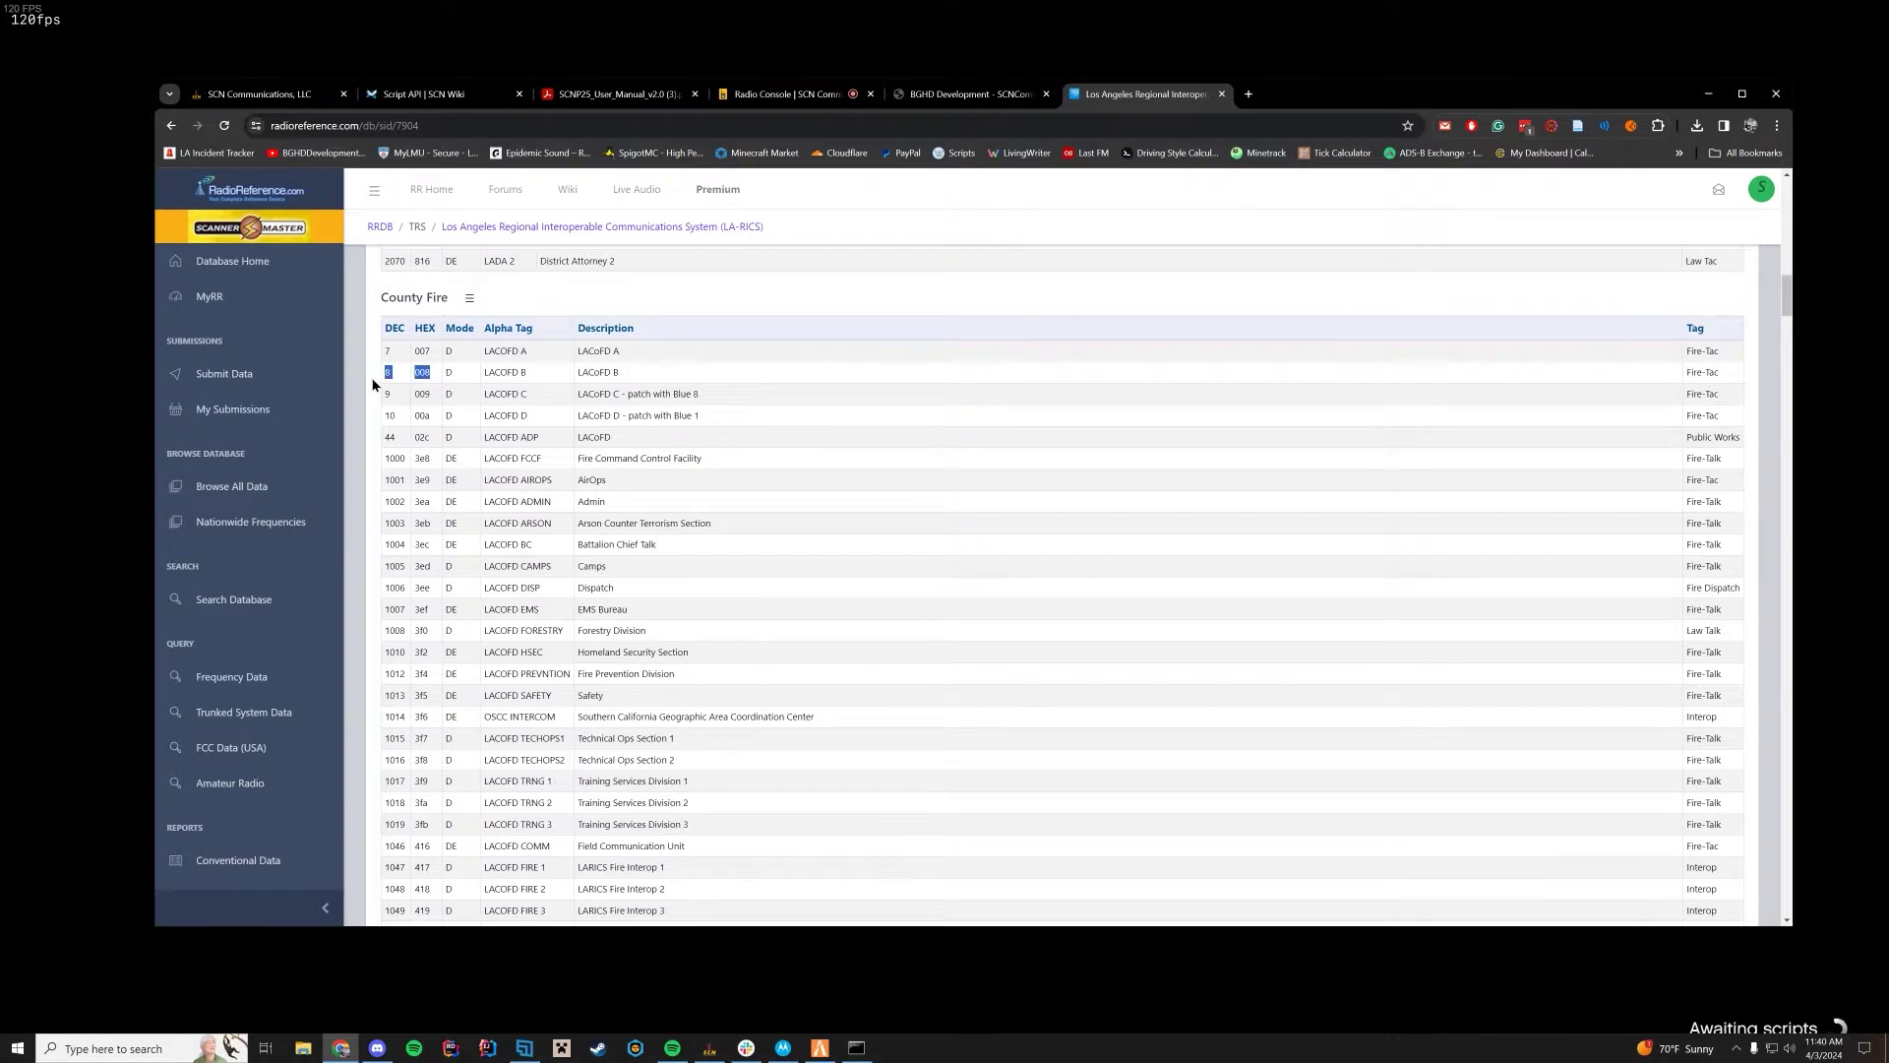
pyautogui.scroll(-3, 1093, 699)
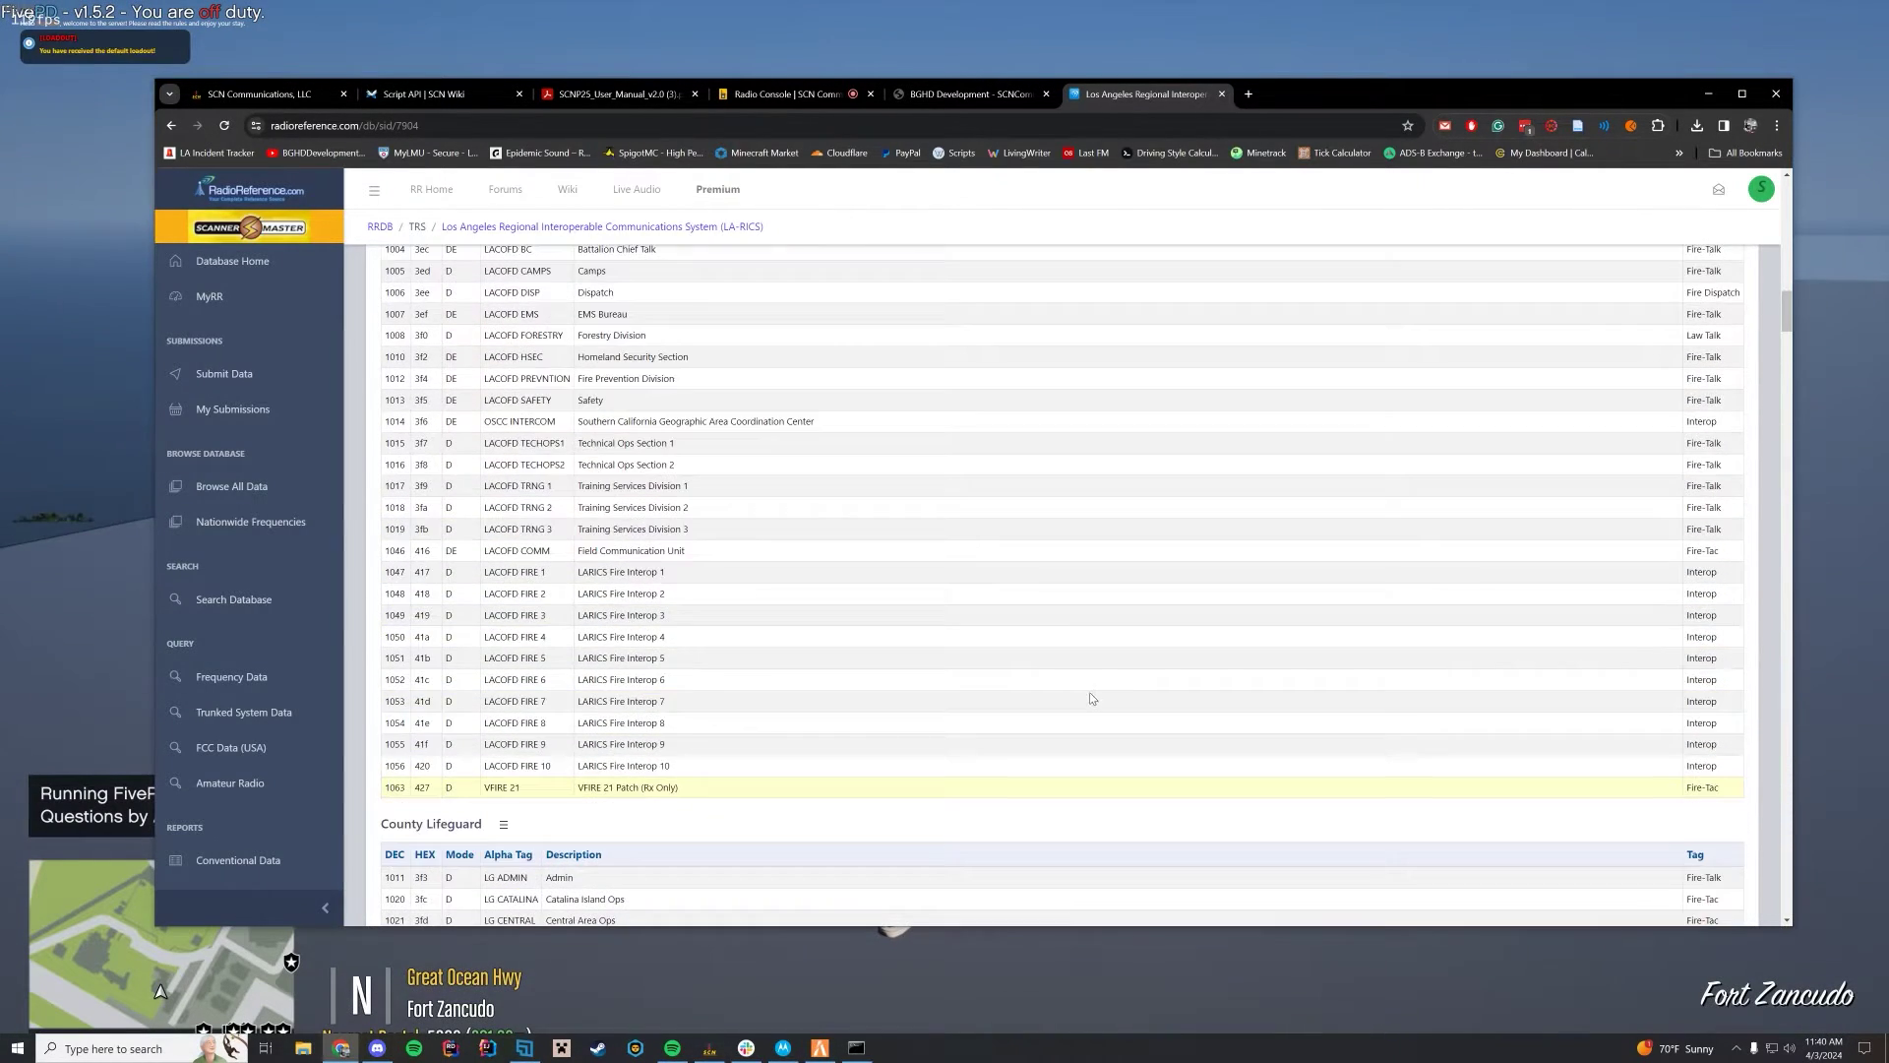
pyautogui.scroll(7, 1092, 699)
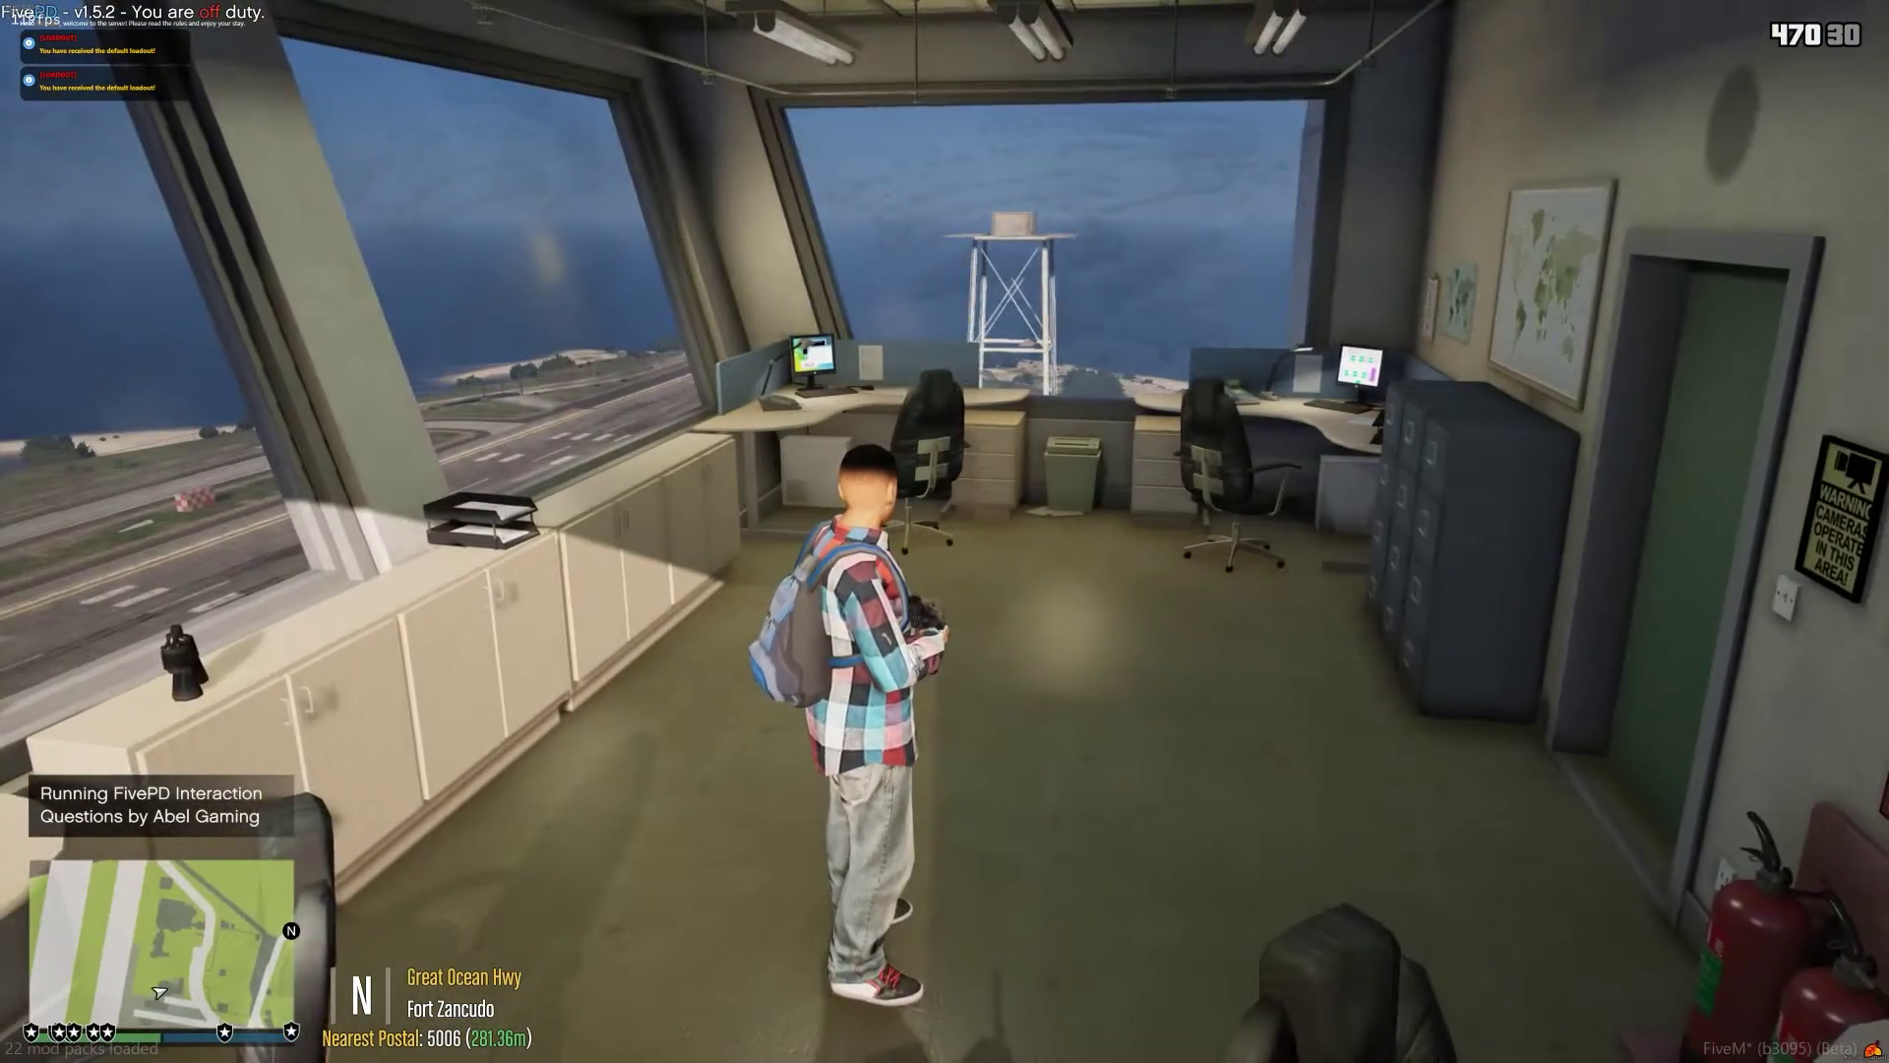
# - Switch to FiveM and use NoClip to move the character from the control tower room onto the outer roof beside the antennas
pyautogui.press('w')
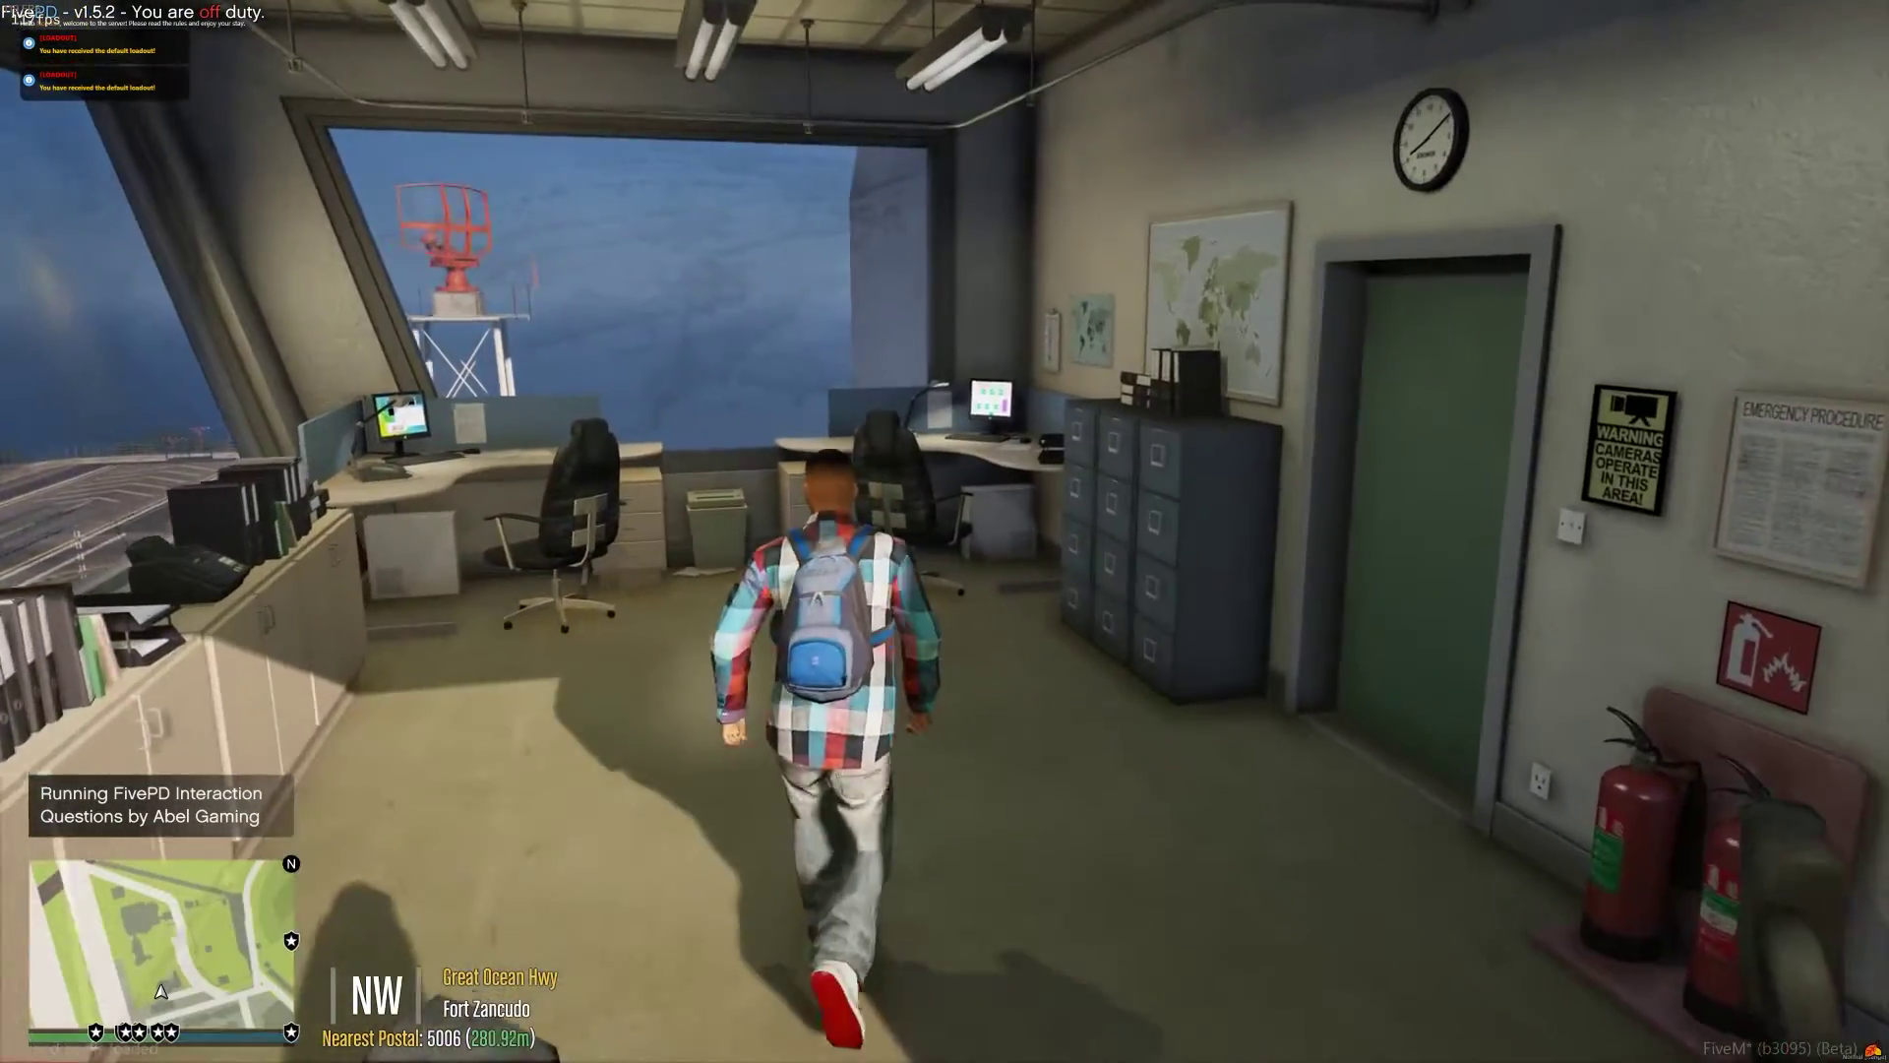
pyautogui.press('F2')
pyautogui.press('q')
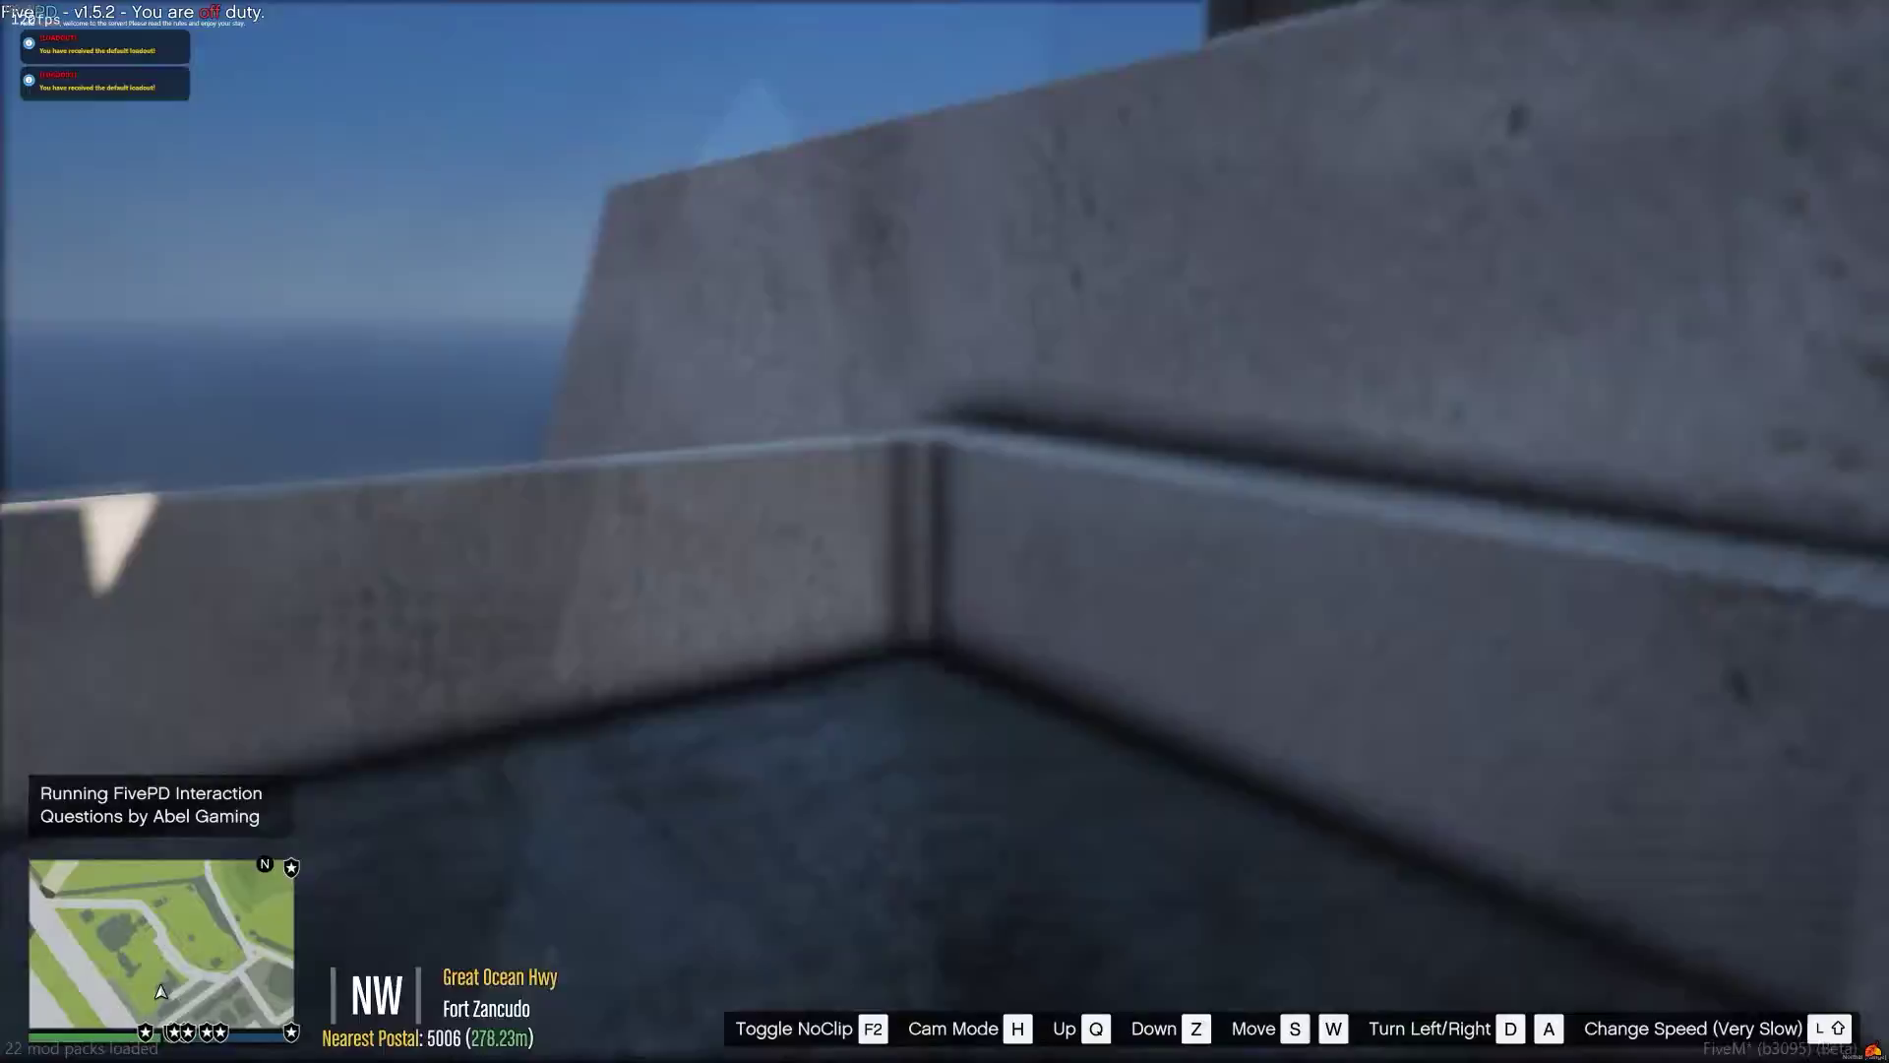
pyautogui.press('F2')
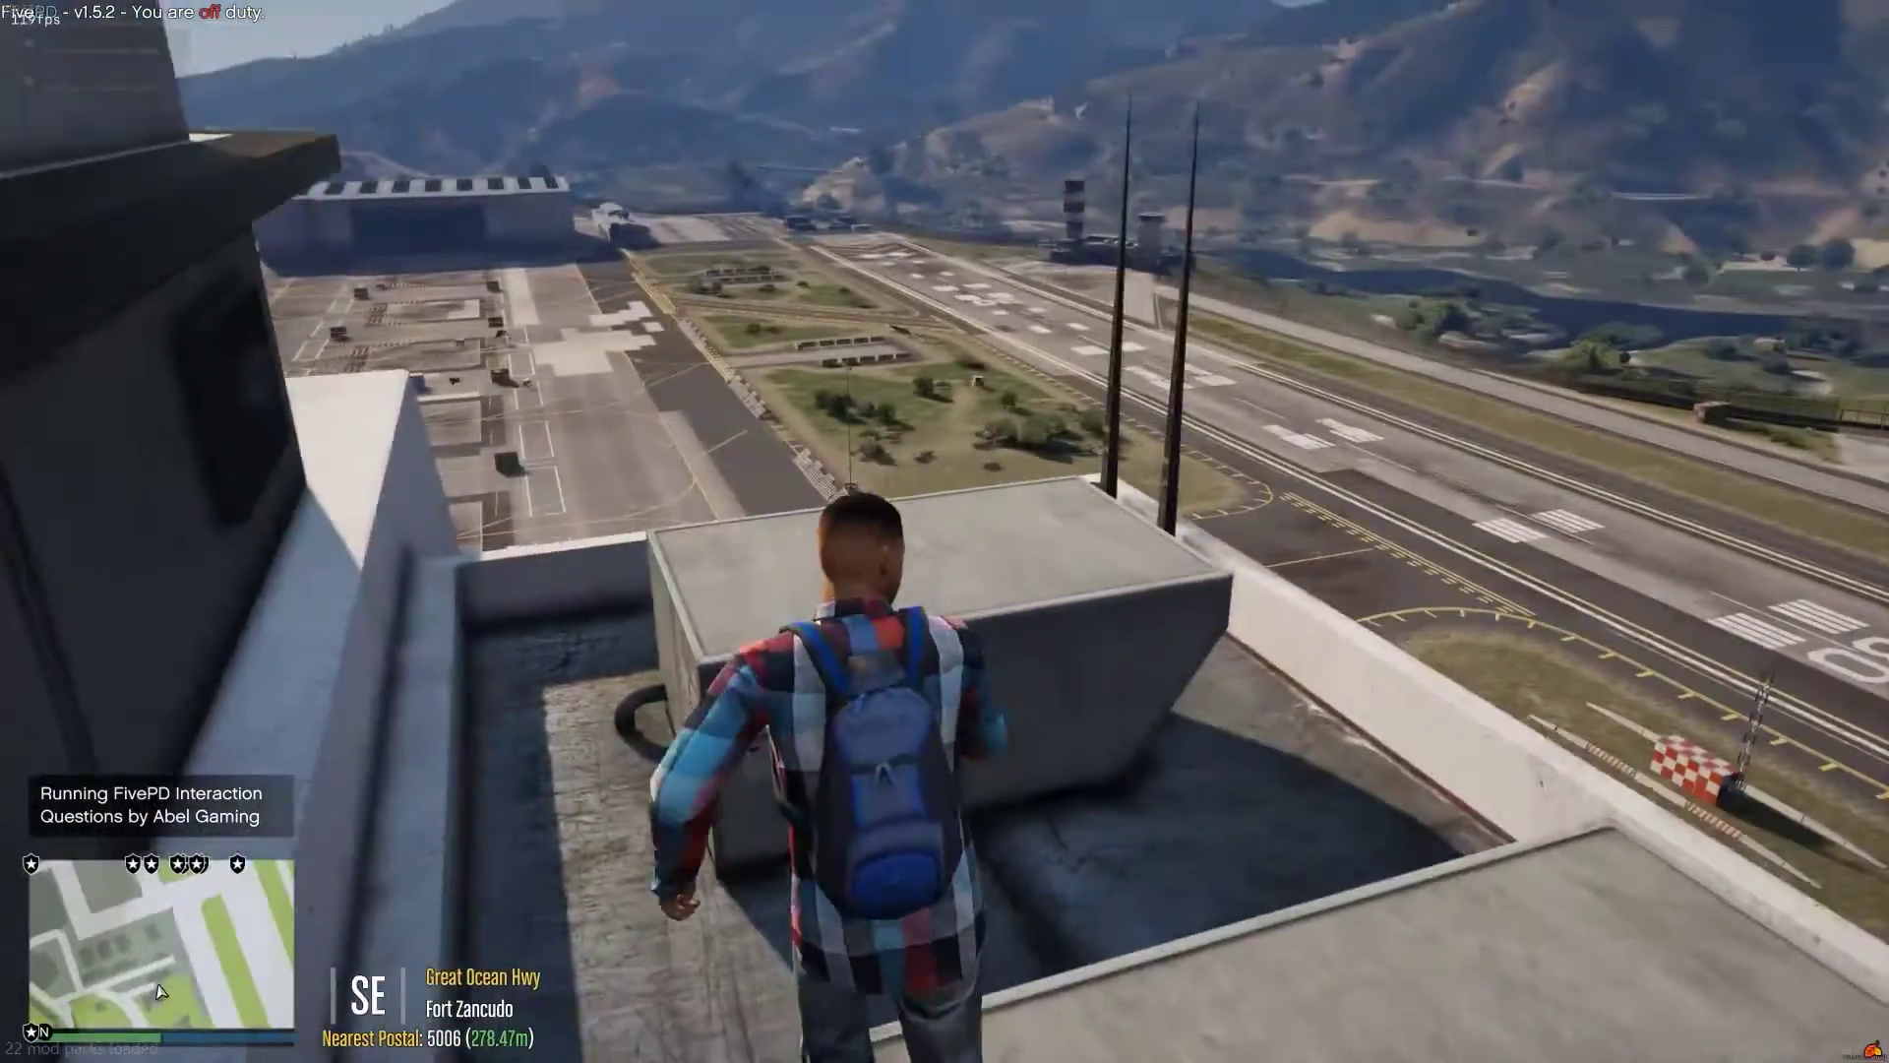
pyautogui.press('w')
pyautogui.press('space')
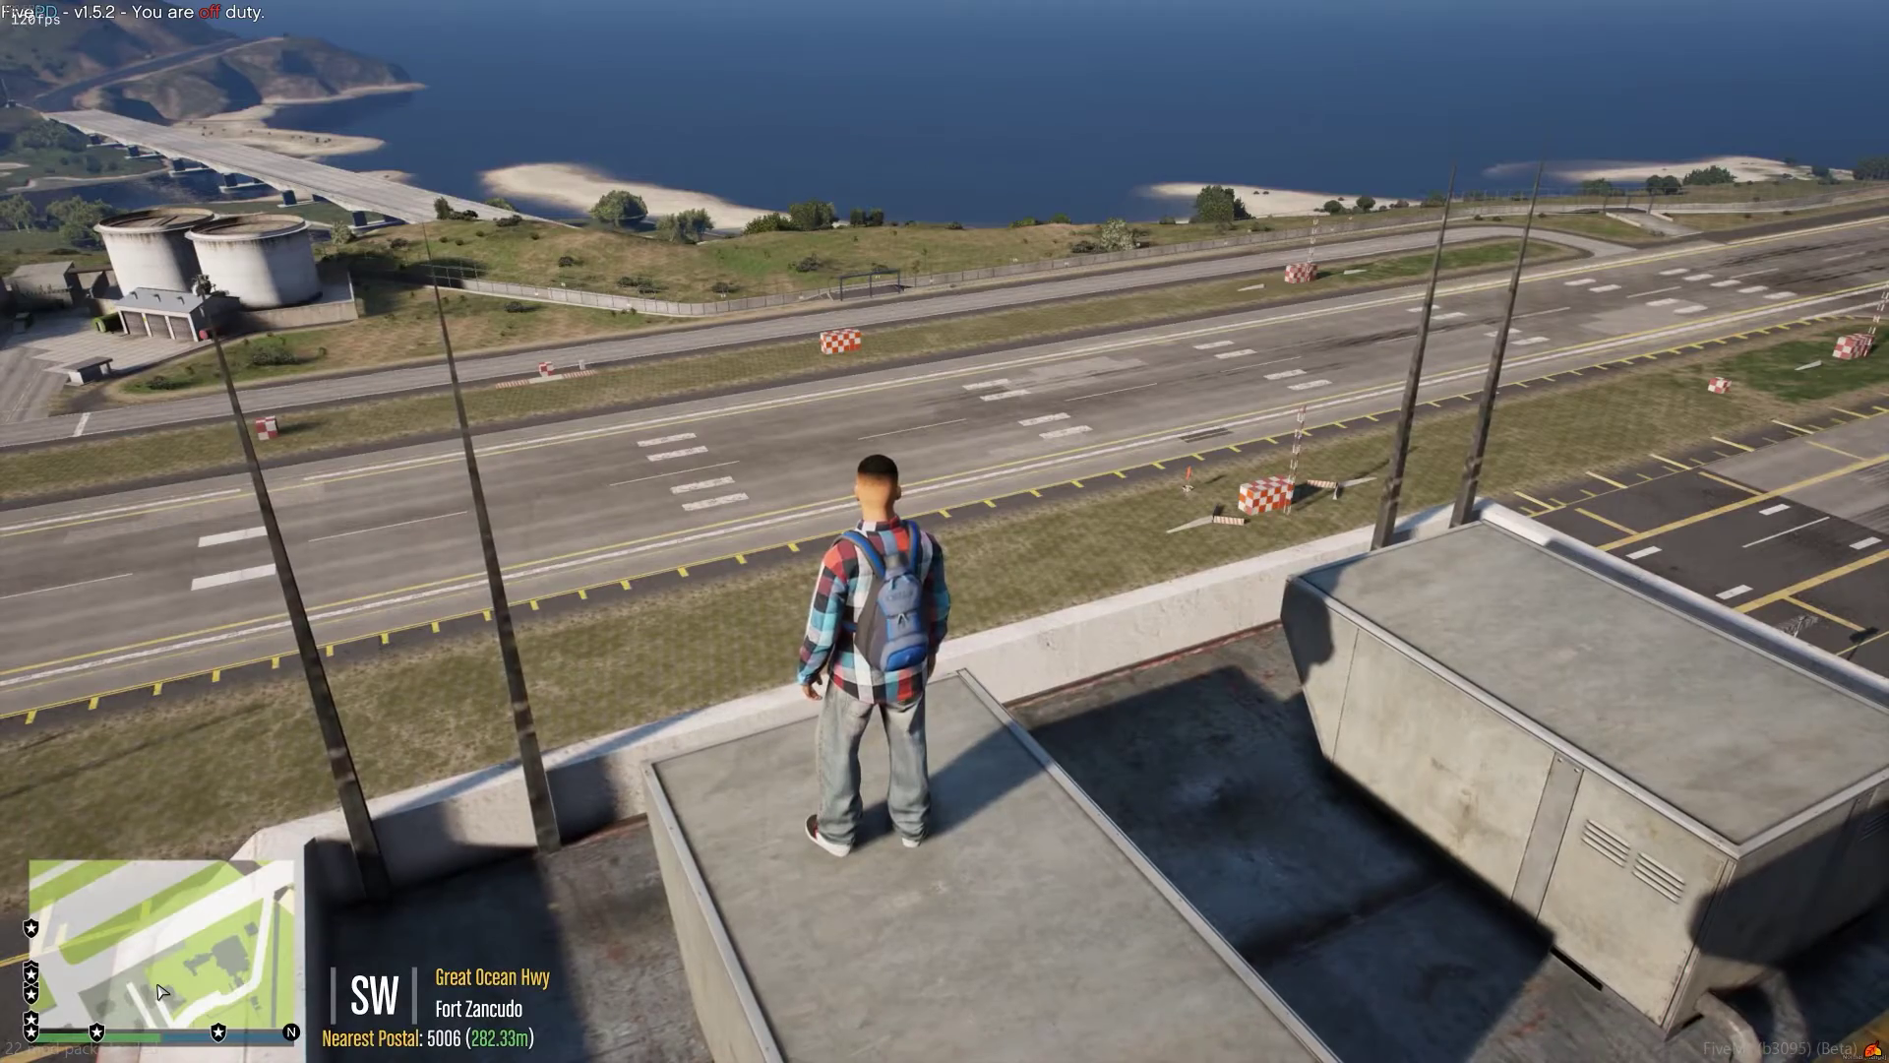
# - Move across the rooftop units and look around at the antenna masts and radar tower near the control tower
pyautogui.press('v')
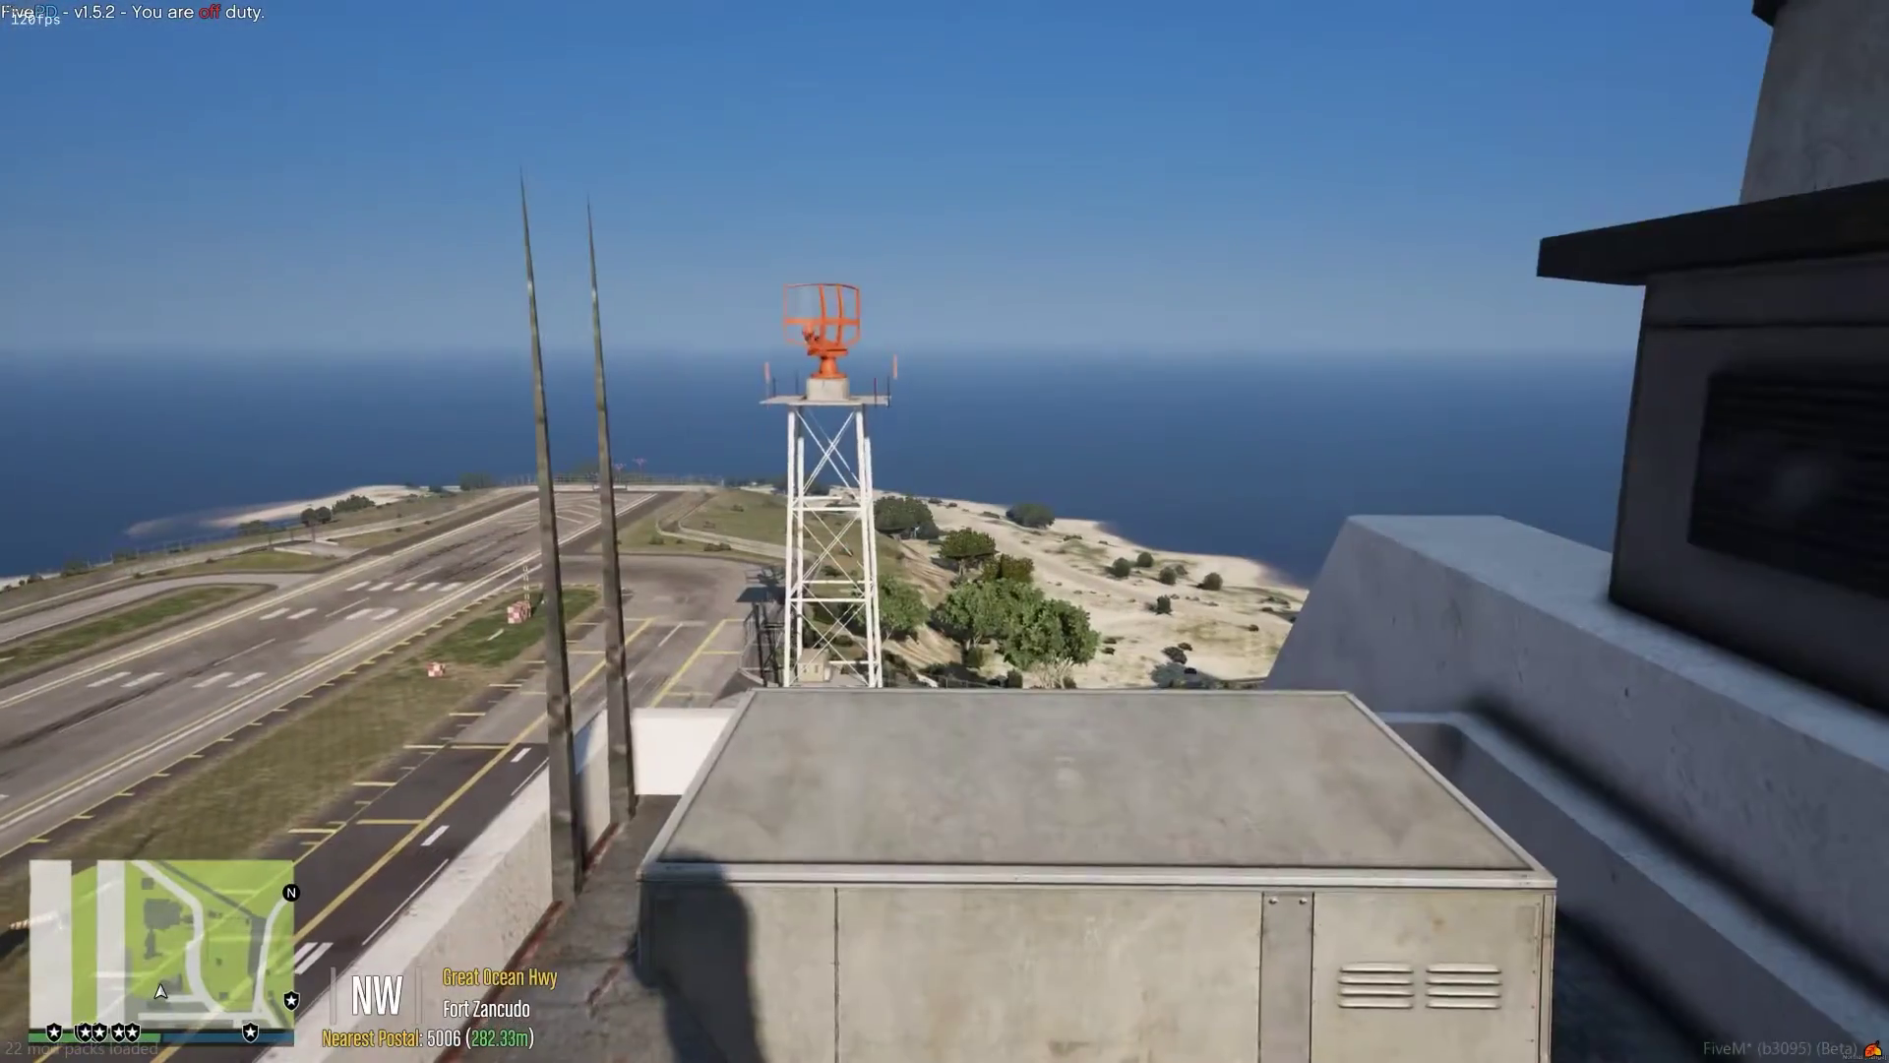
pyautogui.press('v')
pyautogui.press('w')
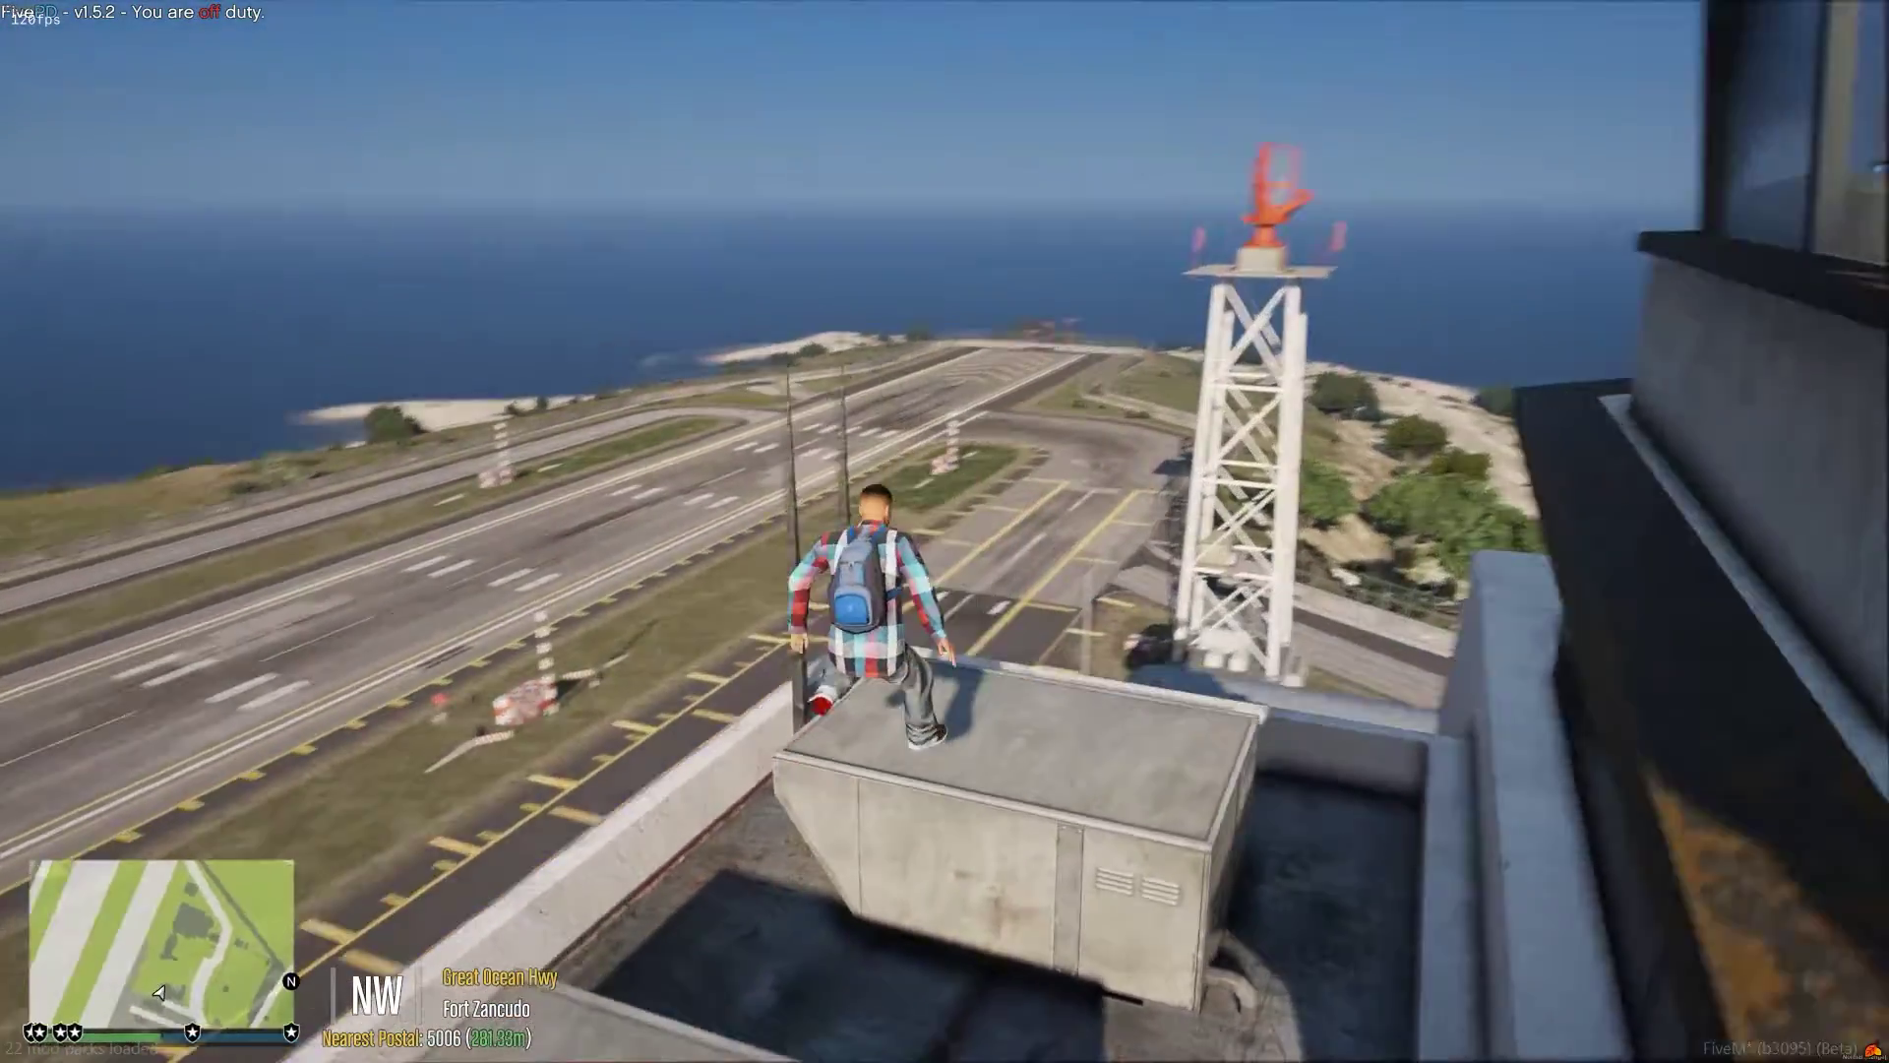
pyautogui.press('s')
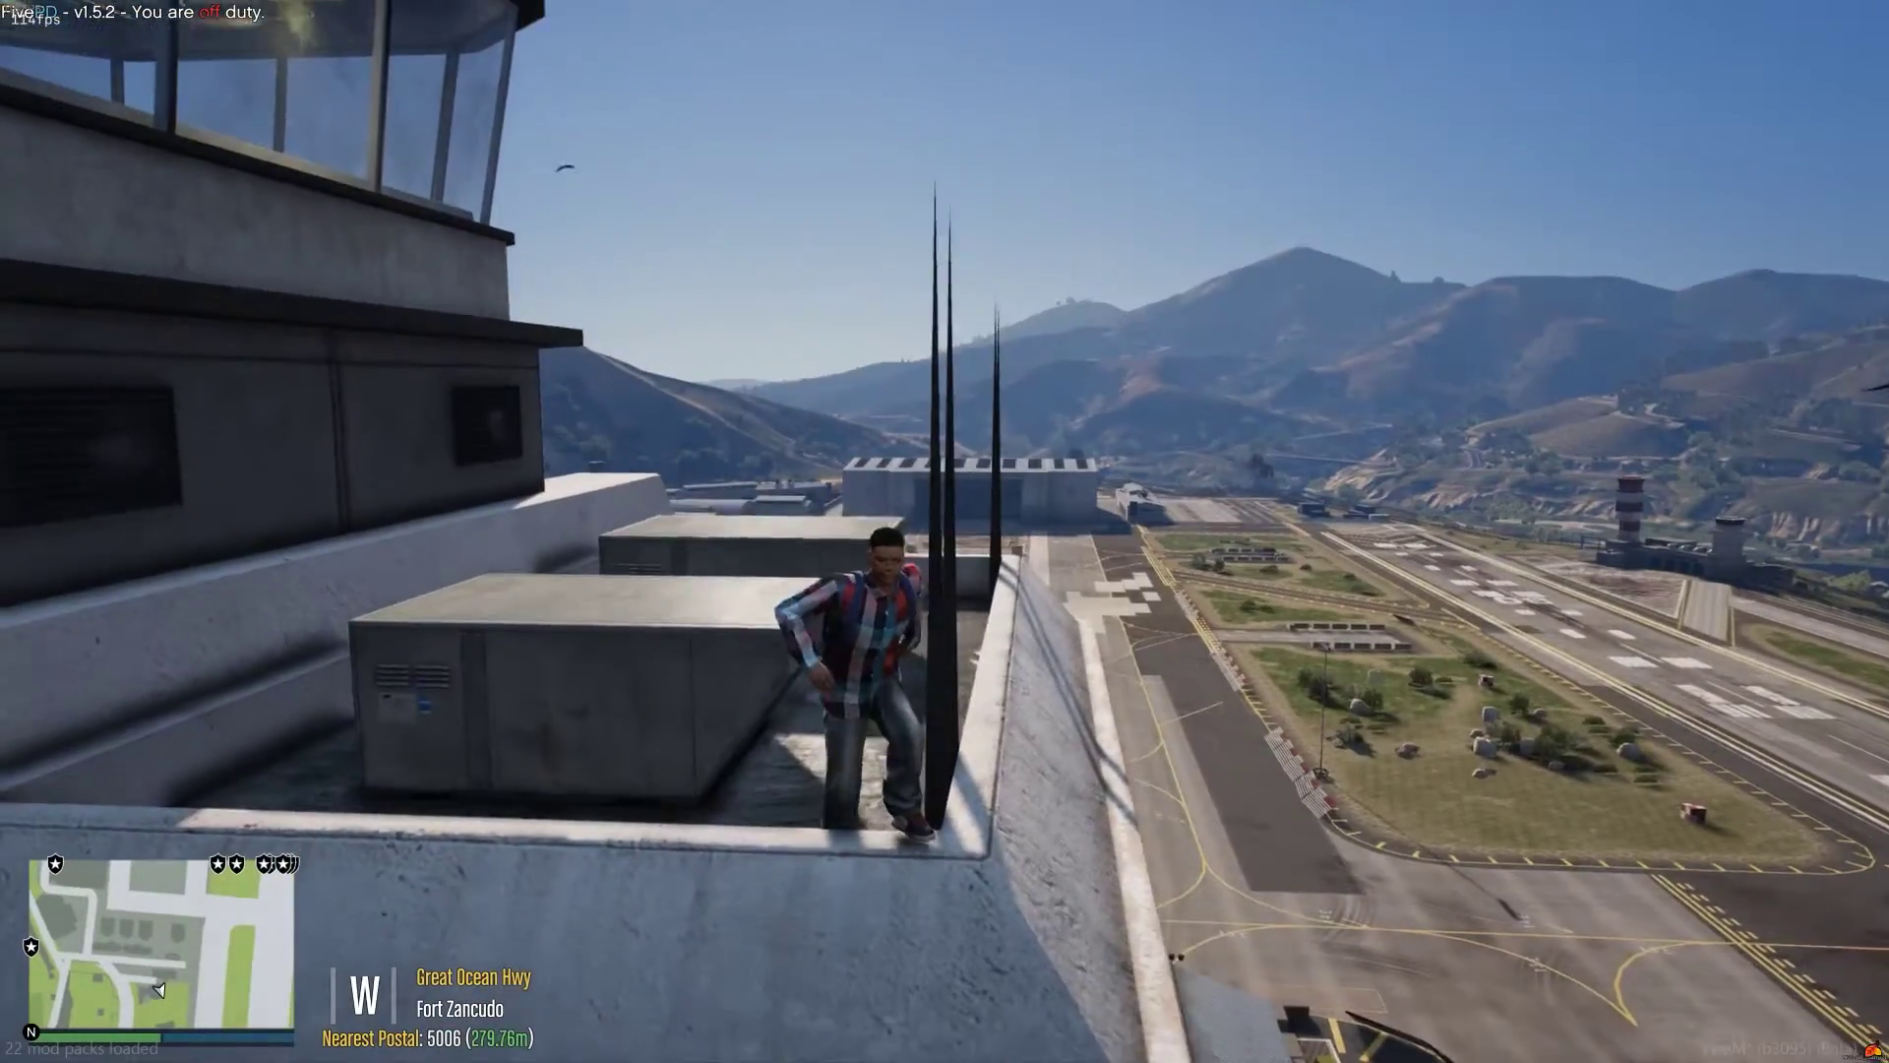
pyautogui.press('w')
pyautogui.press('space')
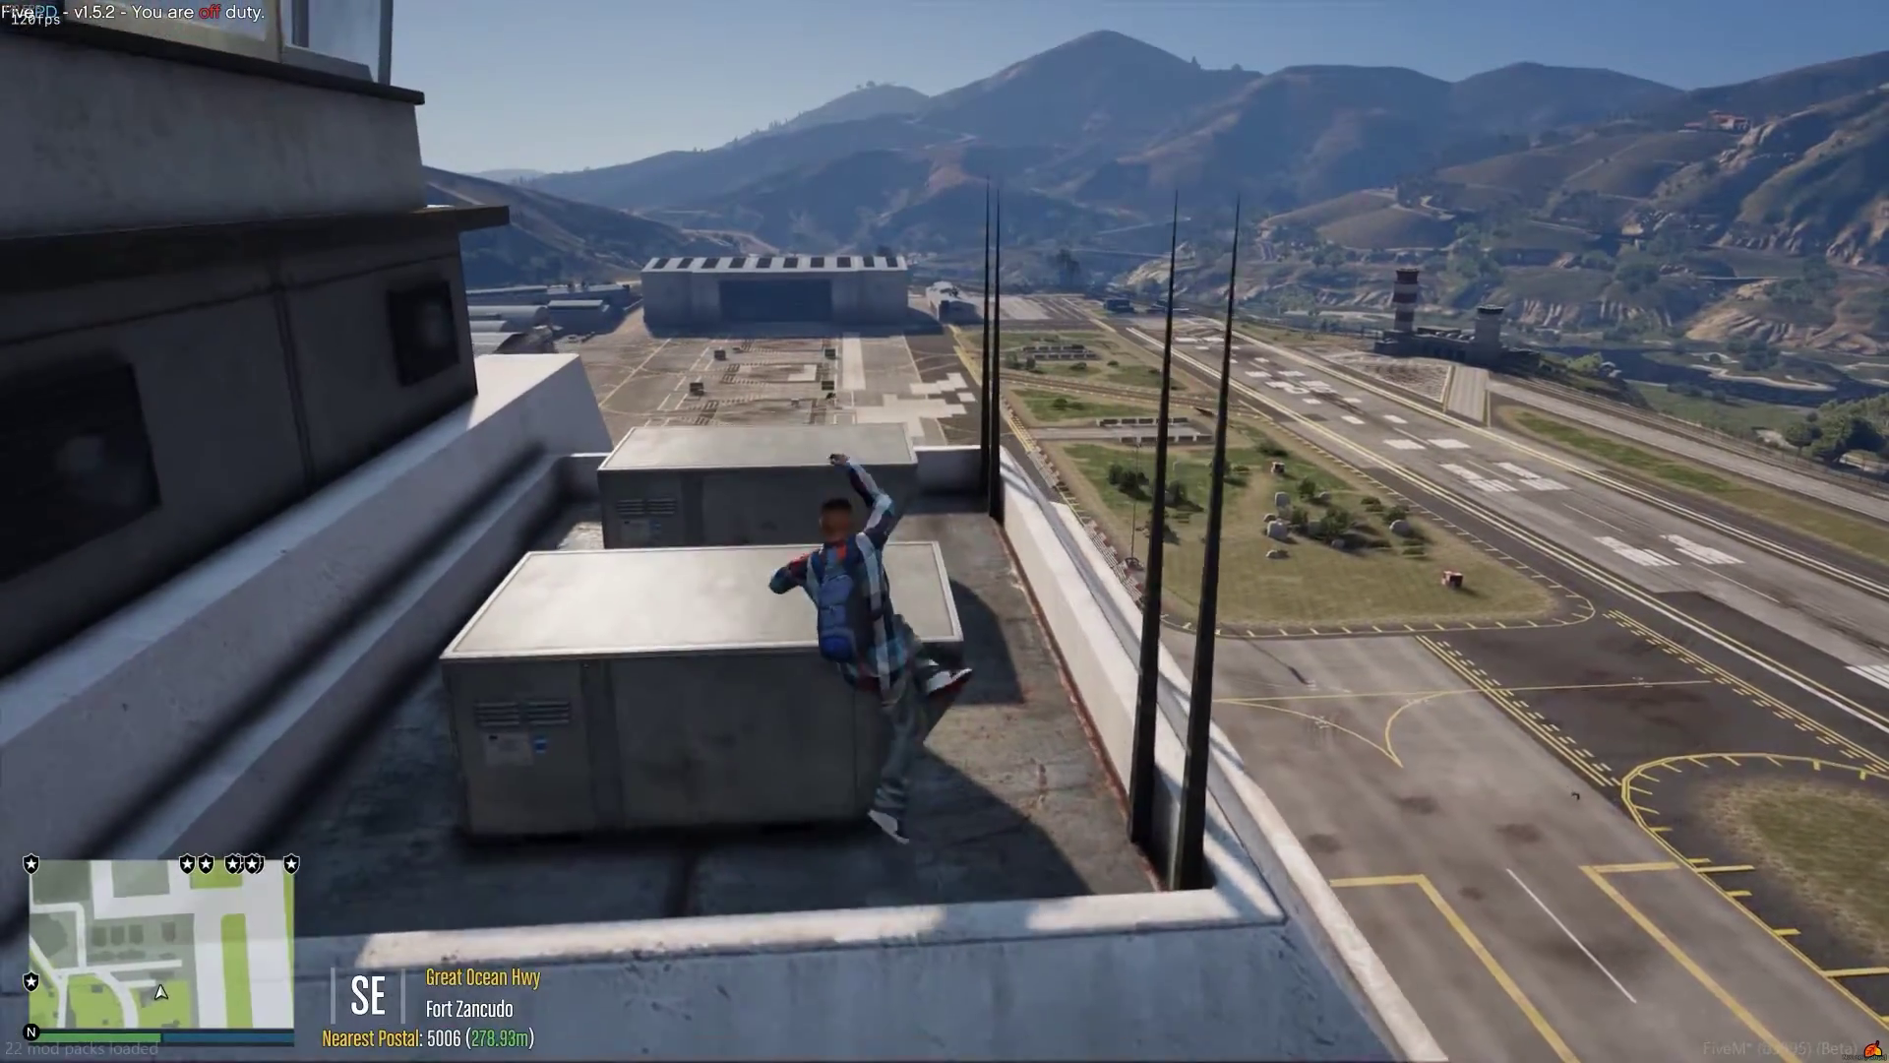
pyautogui.press('w')
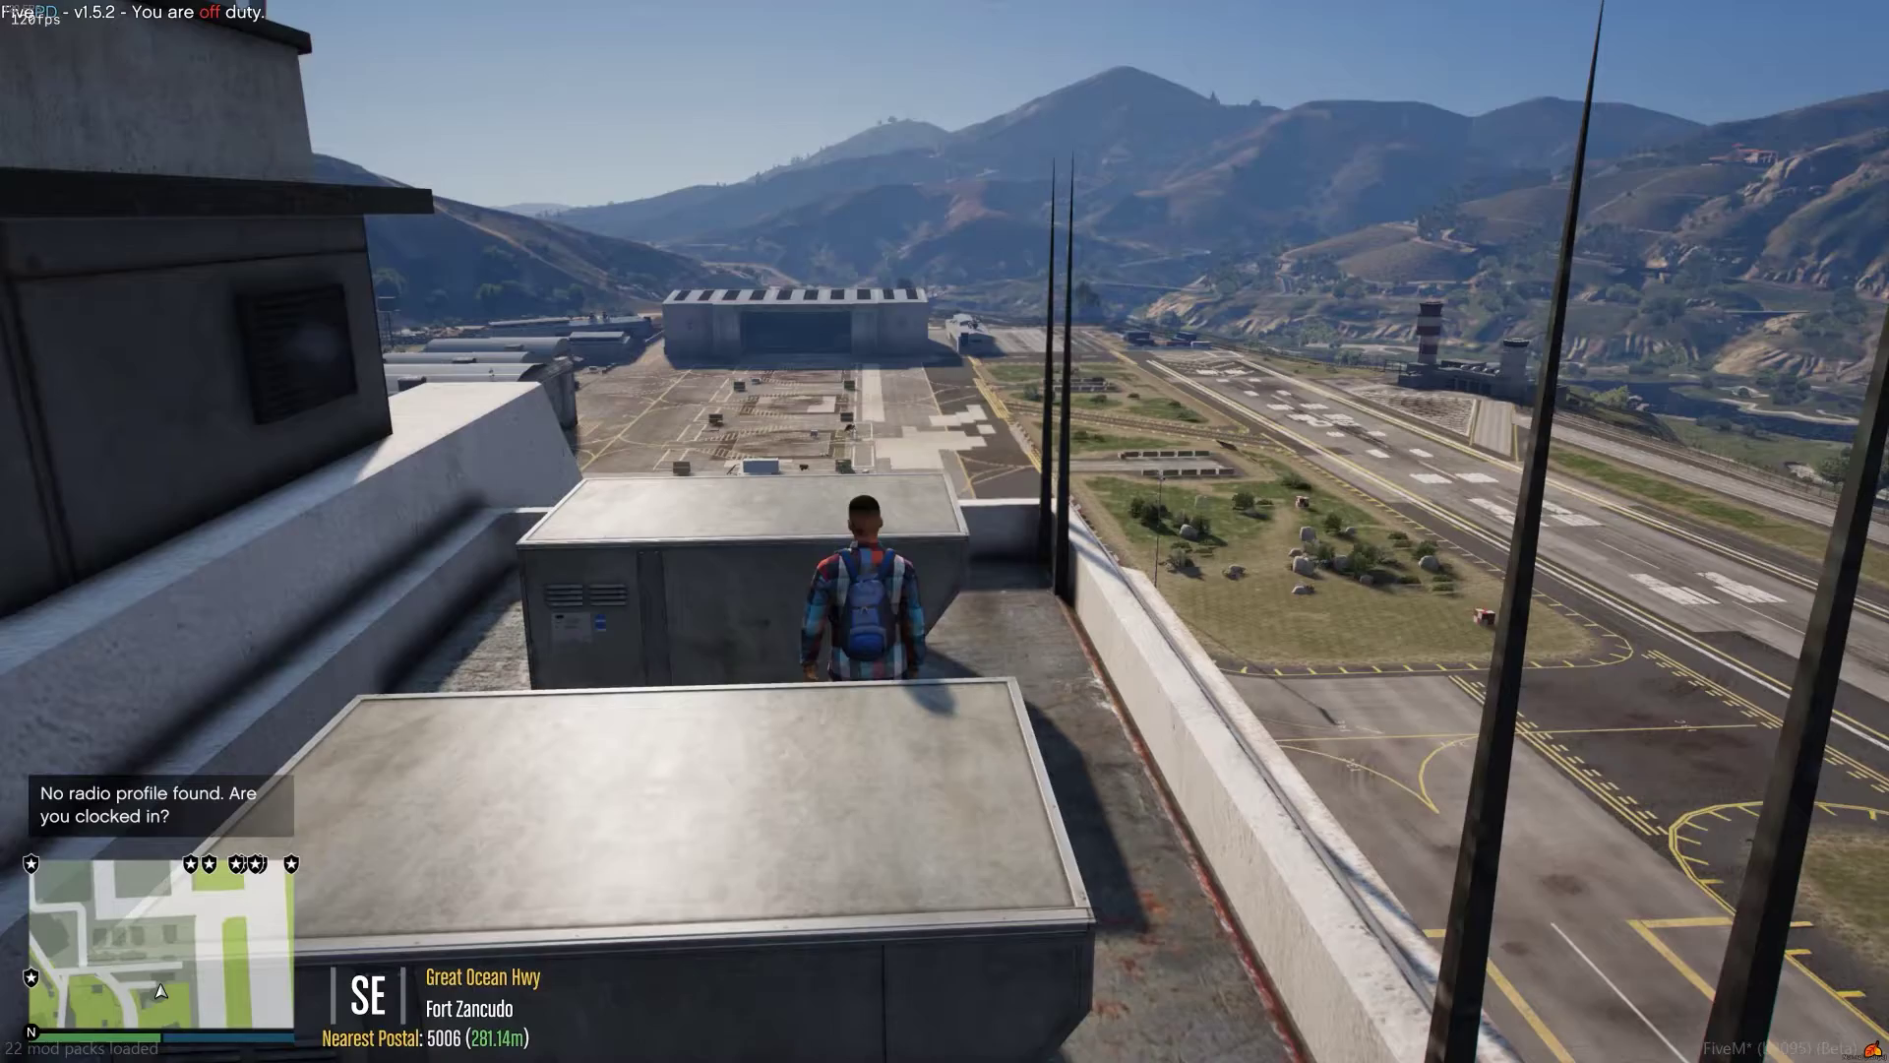
pyautogui.press('w')
pyautogui.press('space')
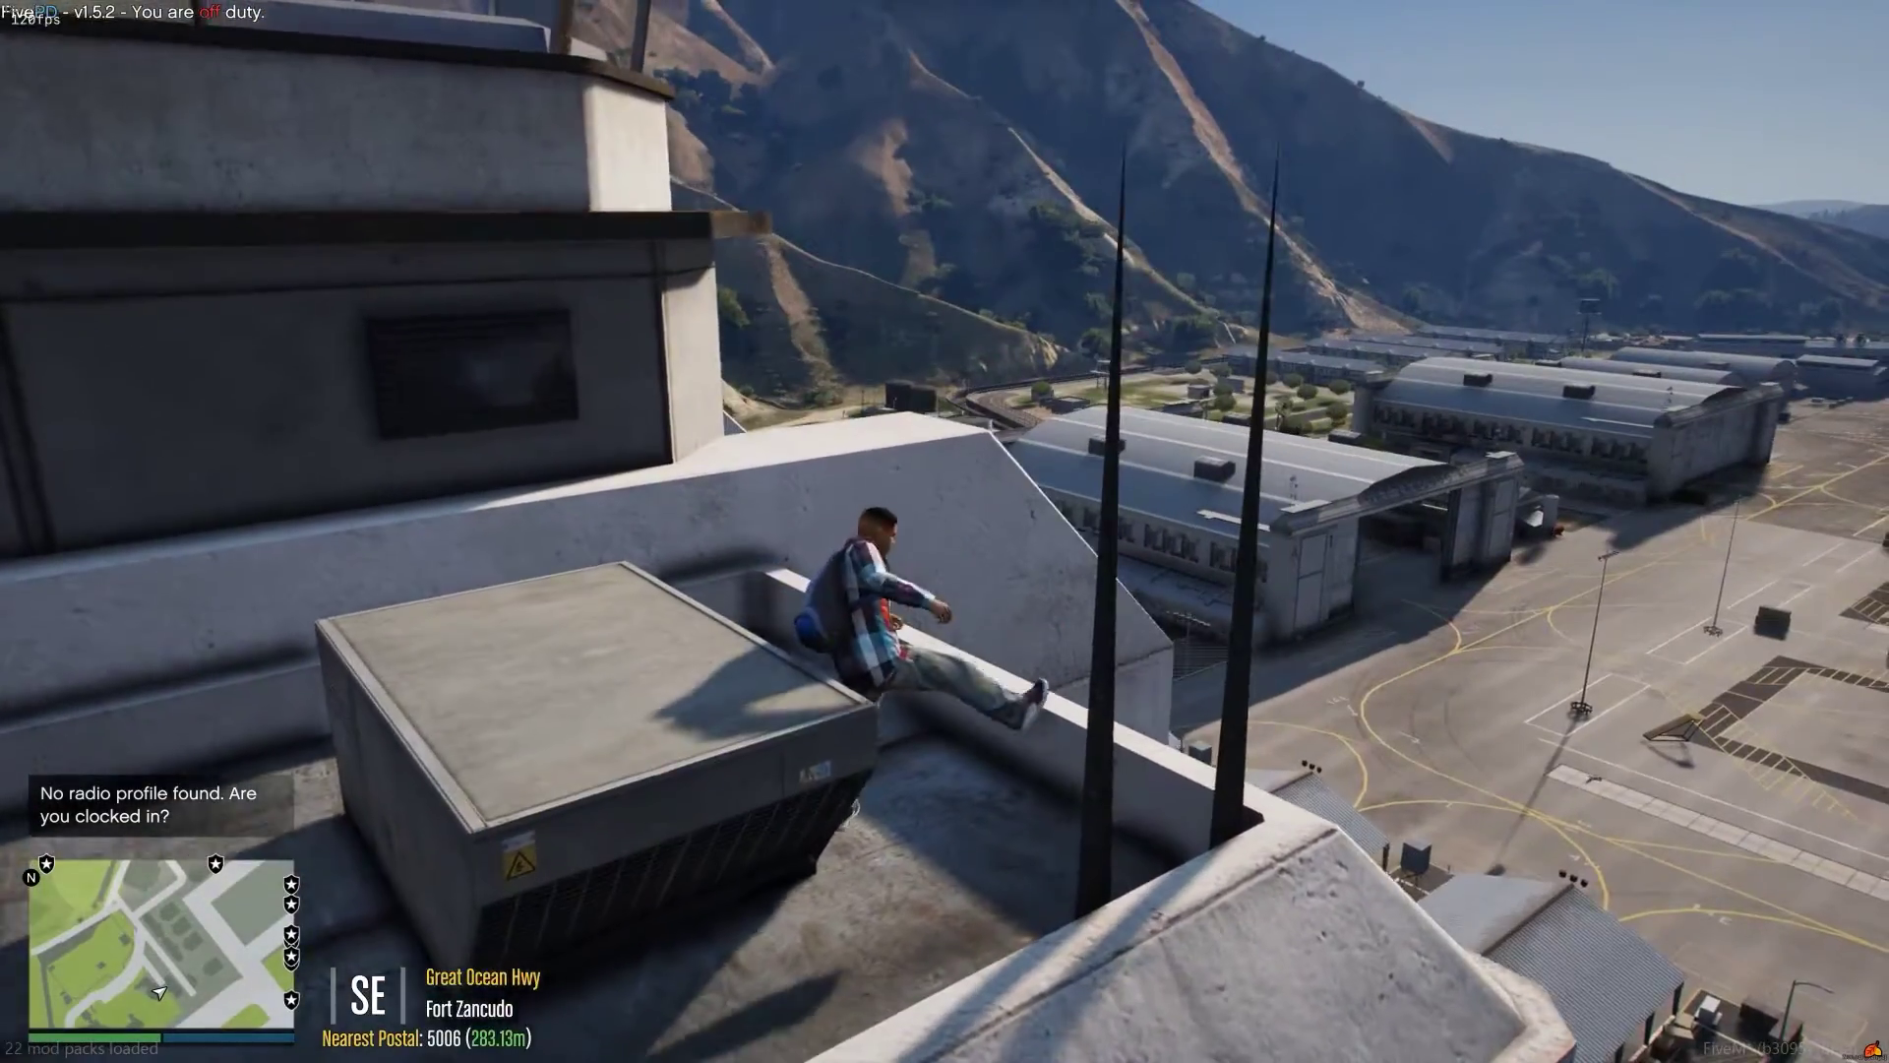
# - Run the command /setRadioAgency leo and allow the scnp25 resource to capture the microphone
pyautogui.write('/')
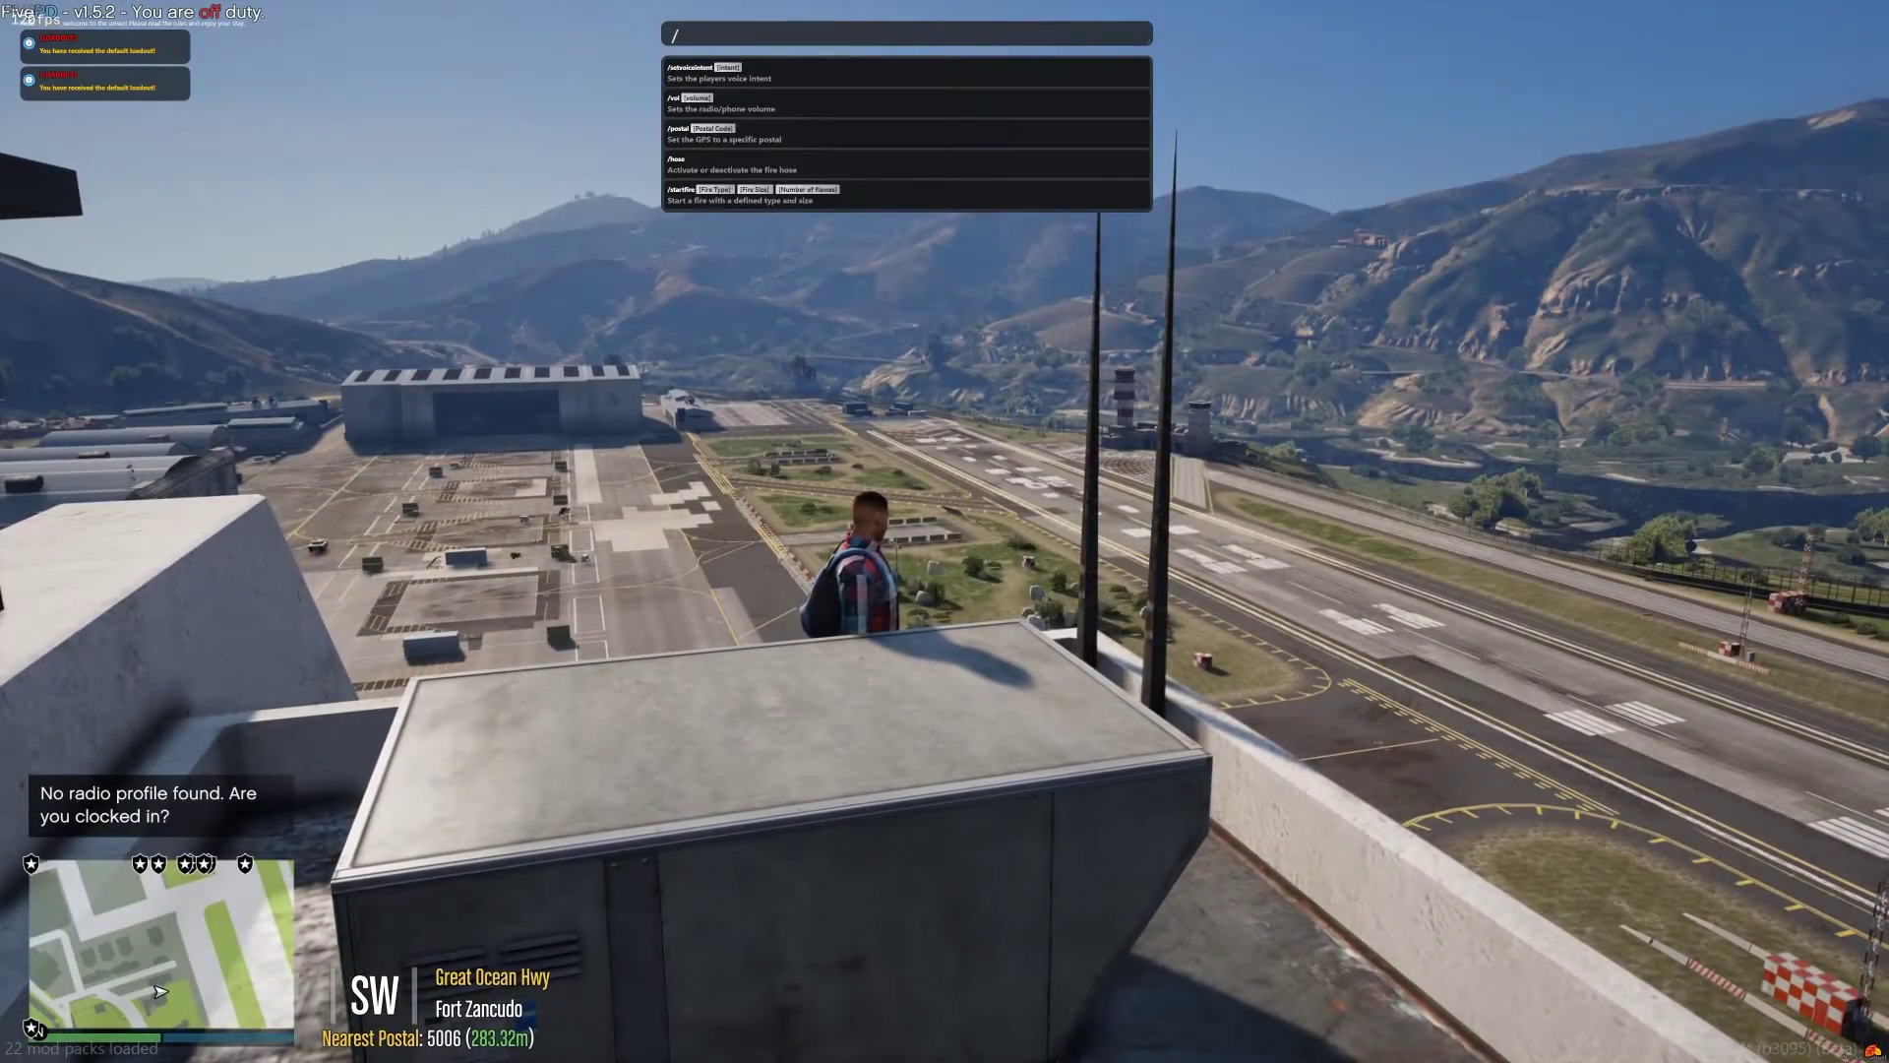
pyautogui.write('setRadioA')
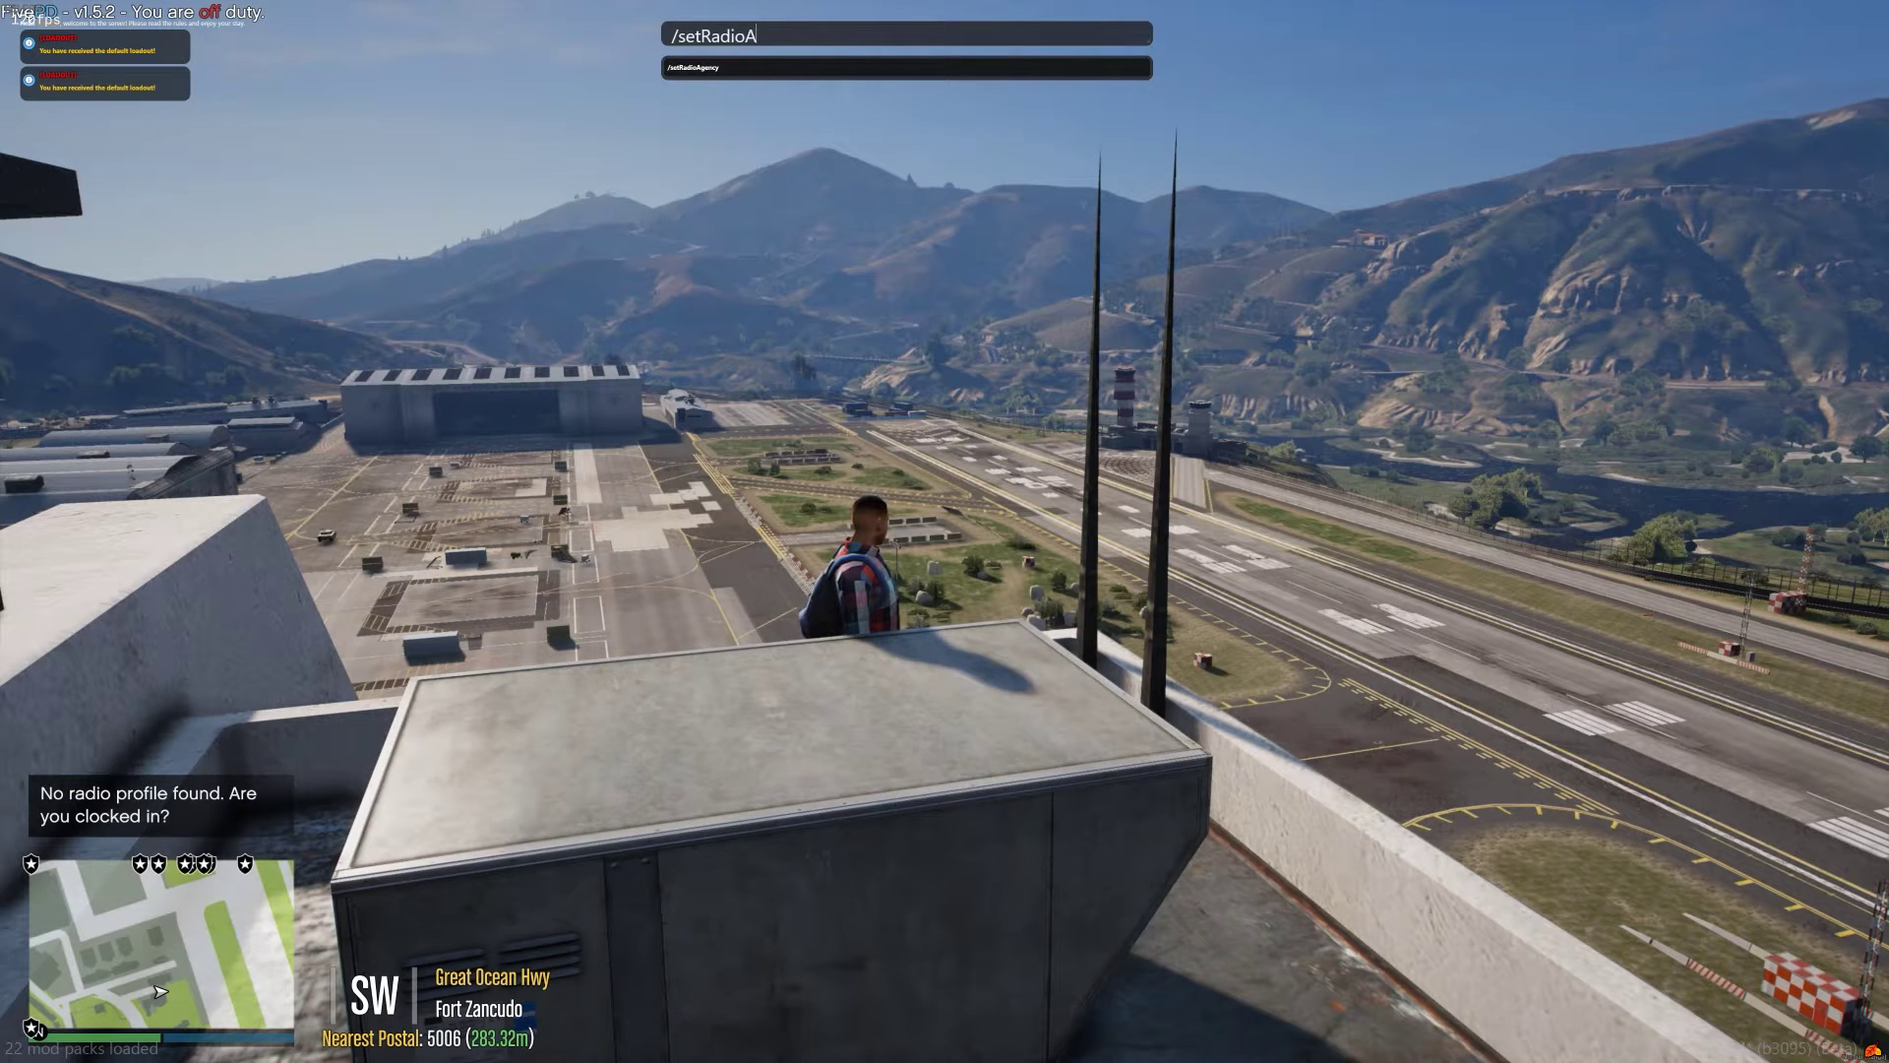
pyautogui.write('gency leo')
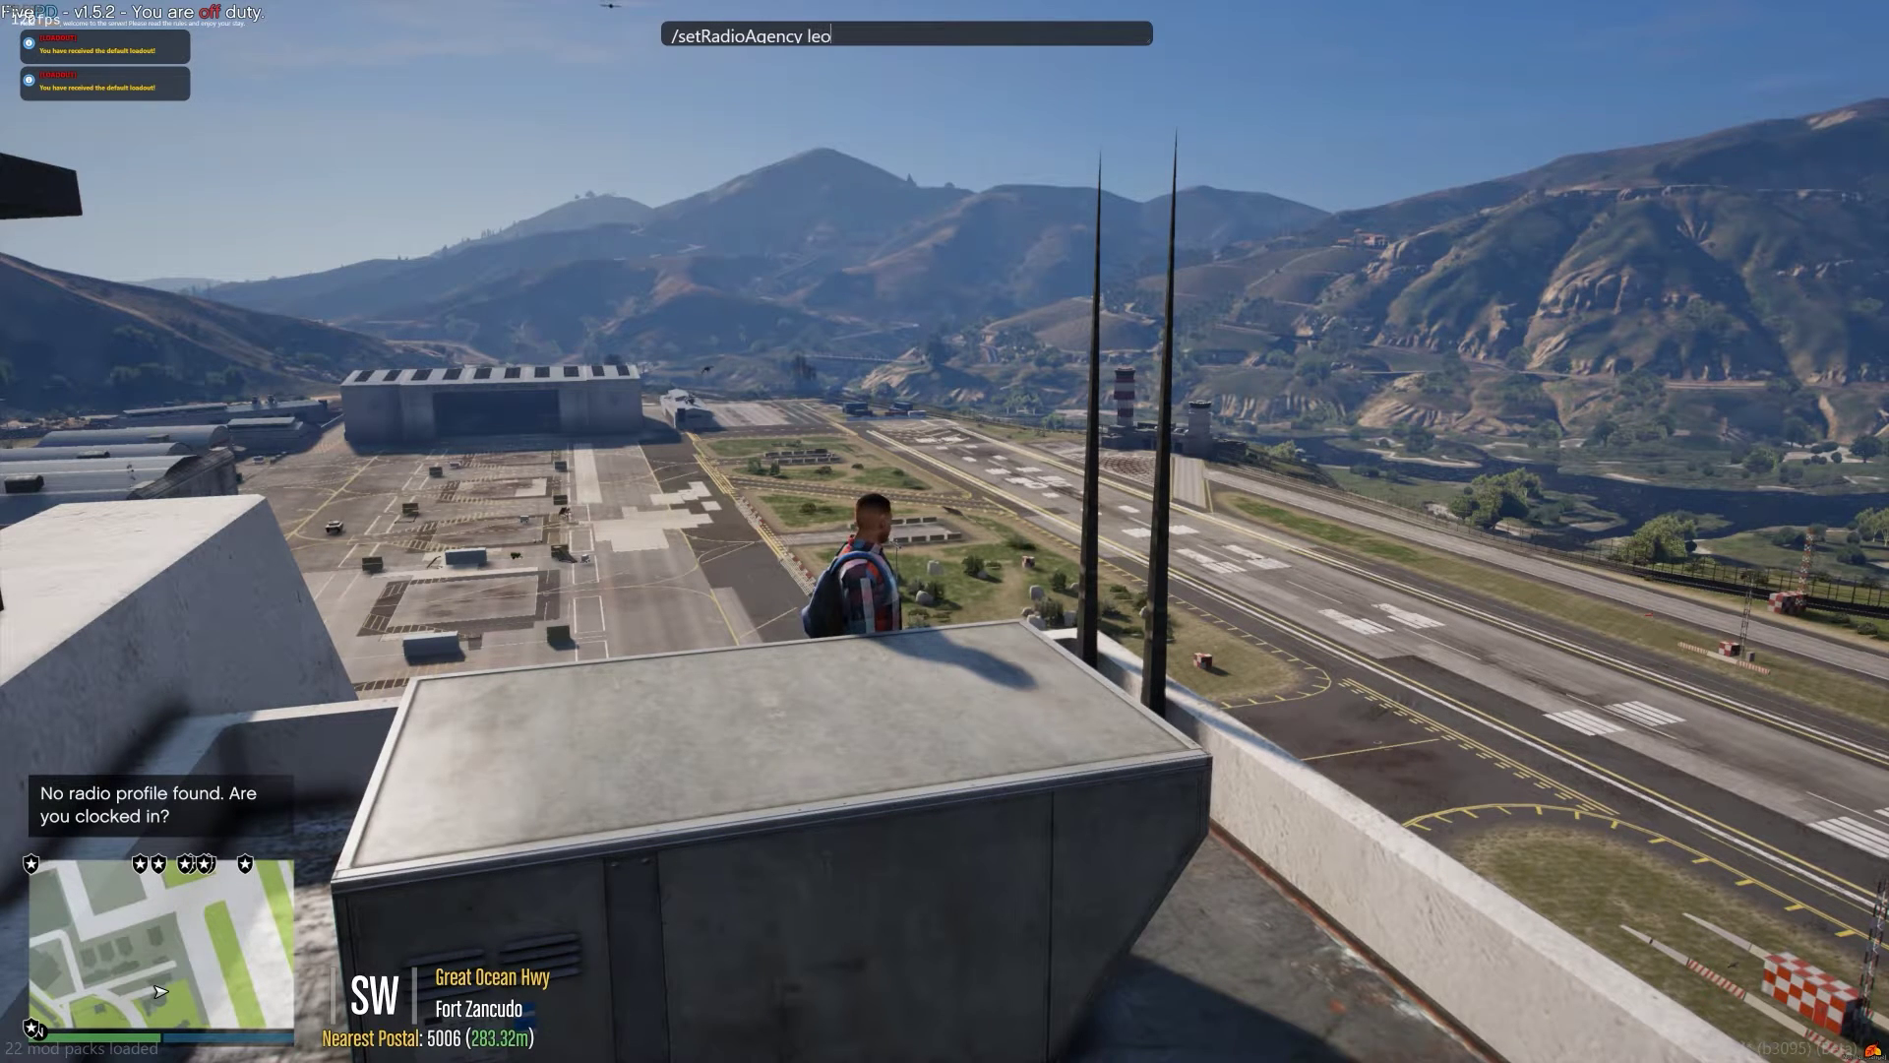
pyautogui.press('Return')
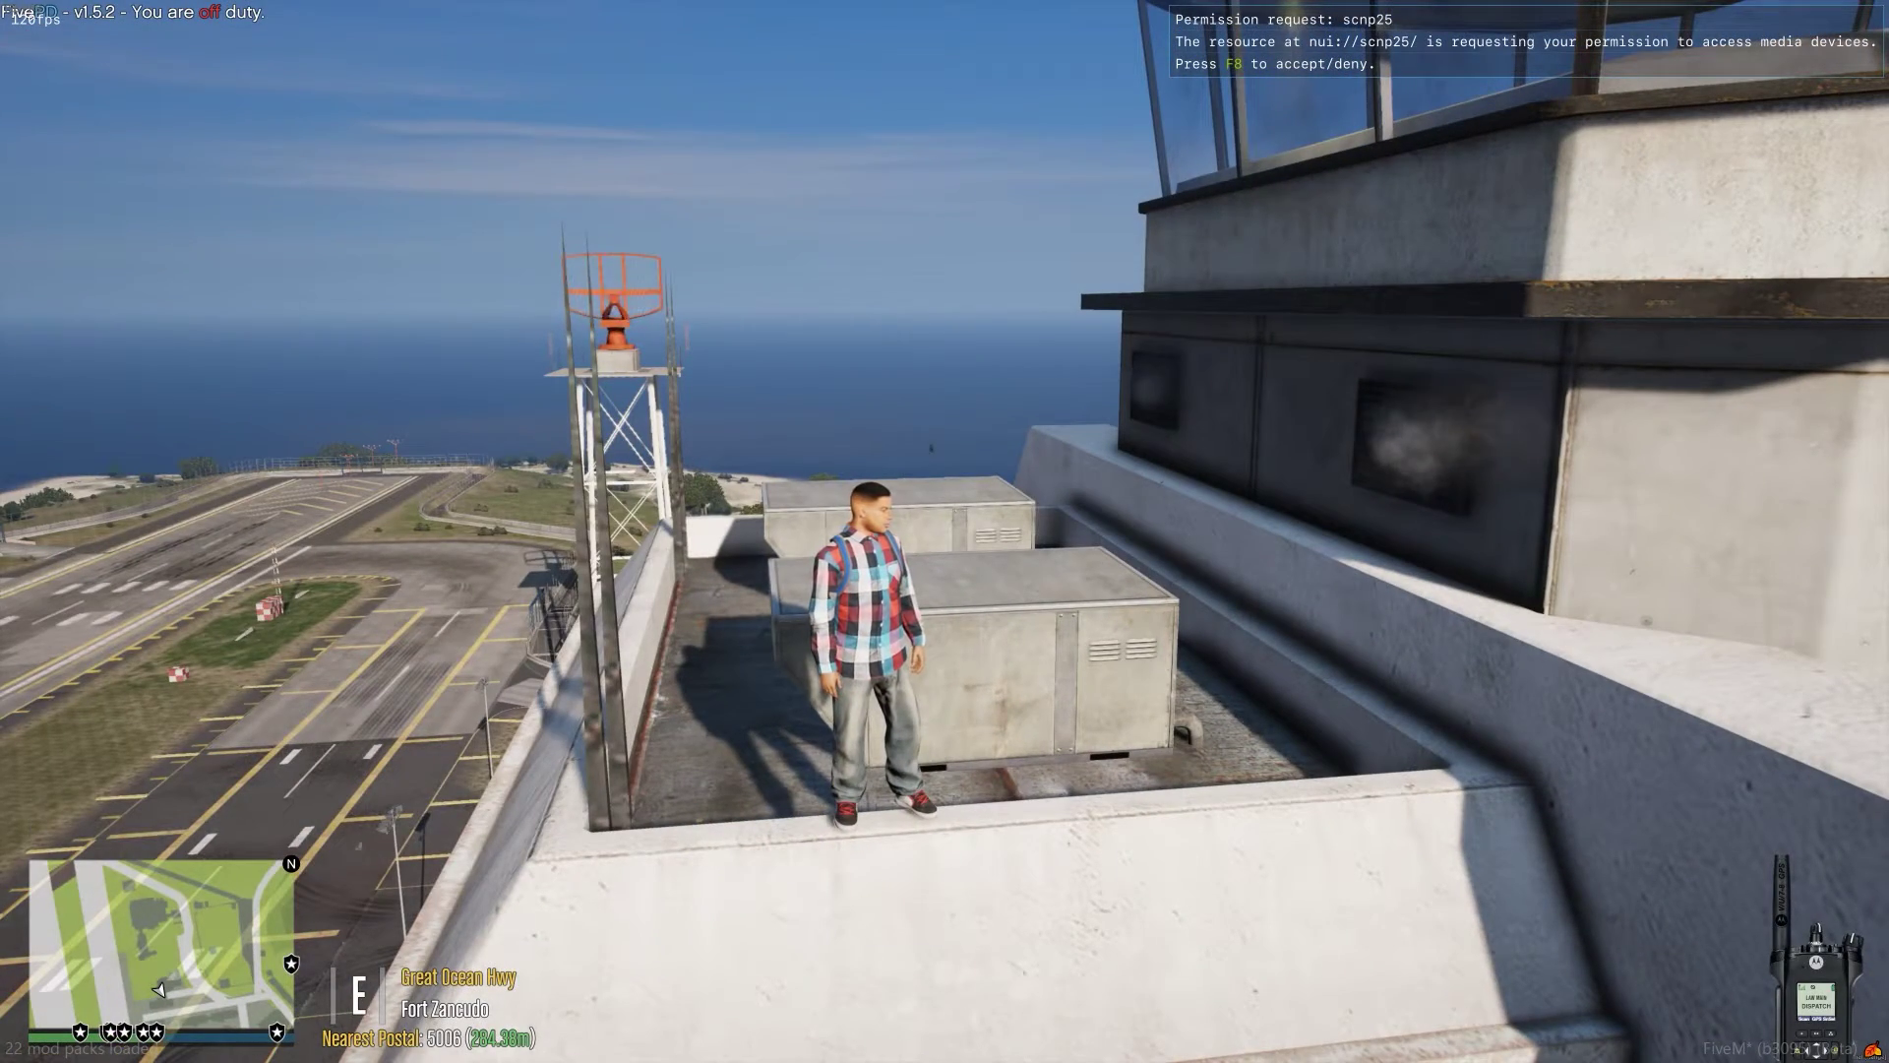
pyautogui.press('F8')
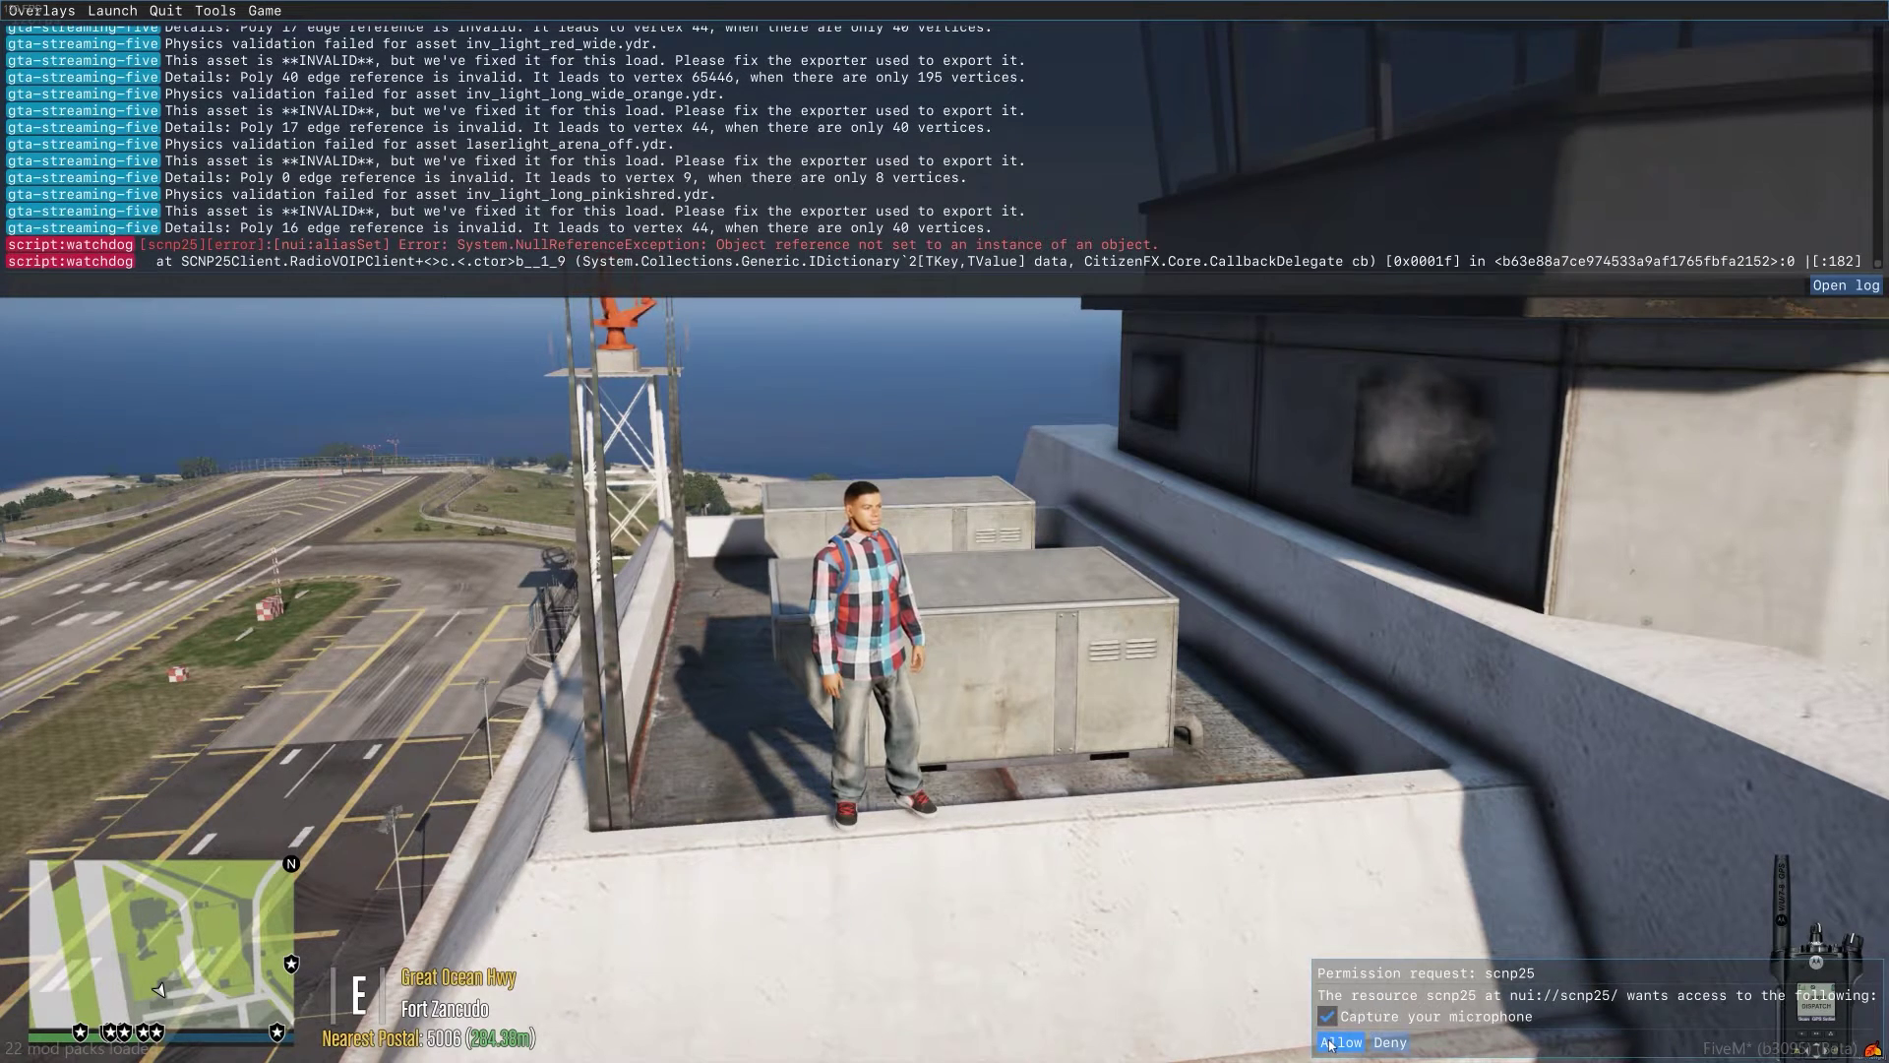
pyautogui.press('F8')
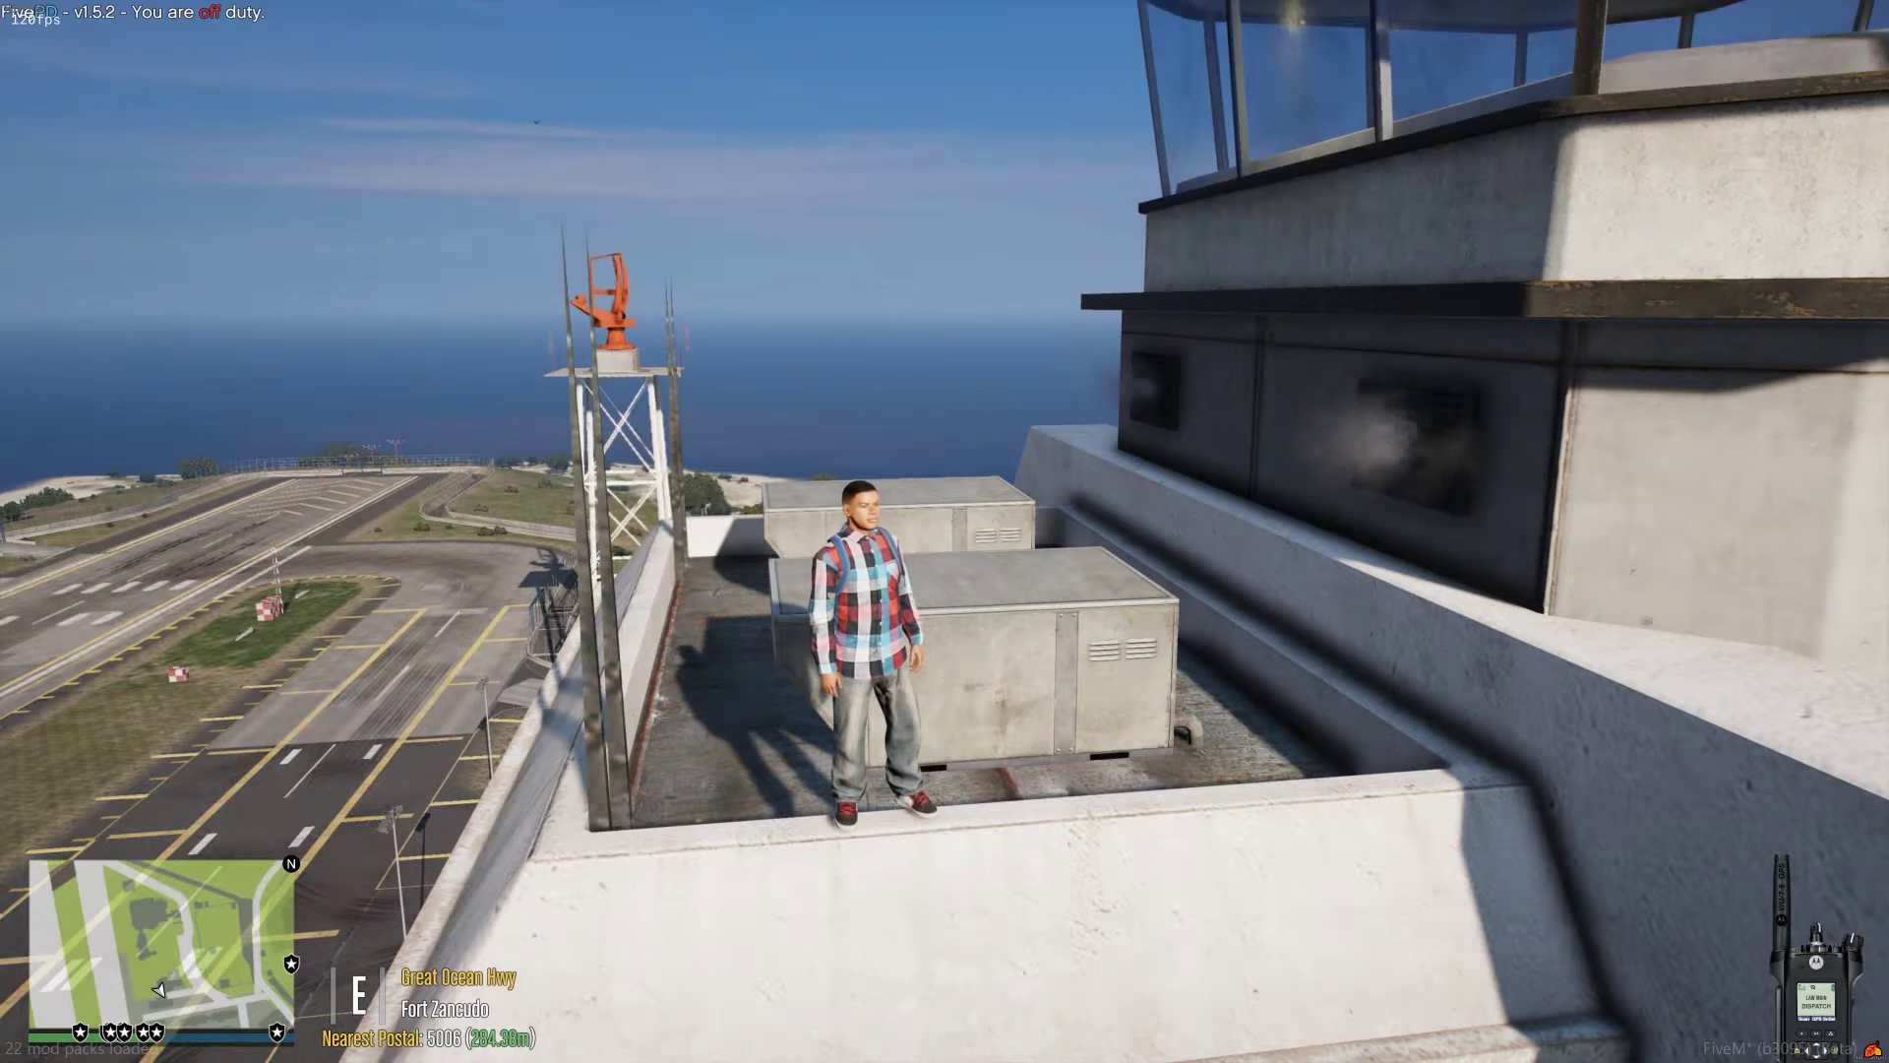
# - Use NoClip to travel to the North Chumash hill near postal 5006 and run along the ridge above the road
pyautogui.press('F2')
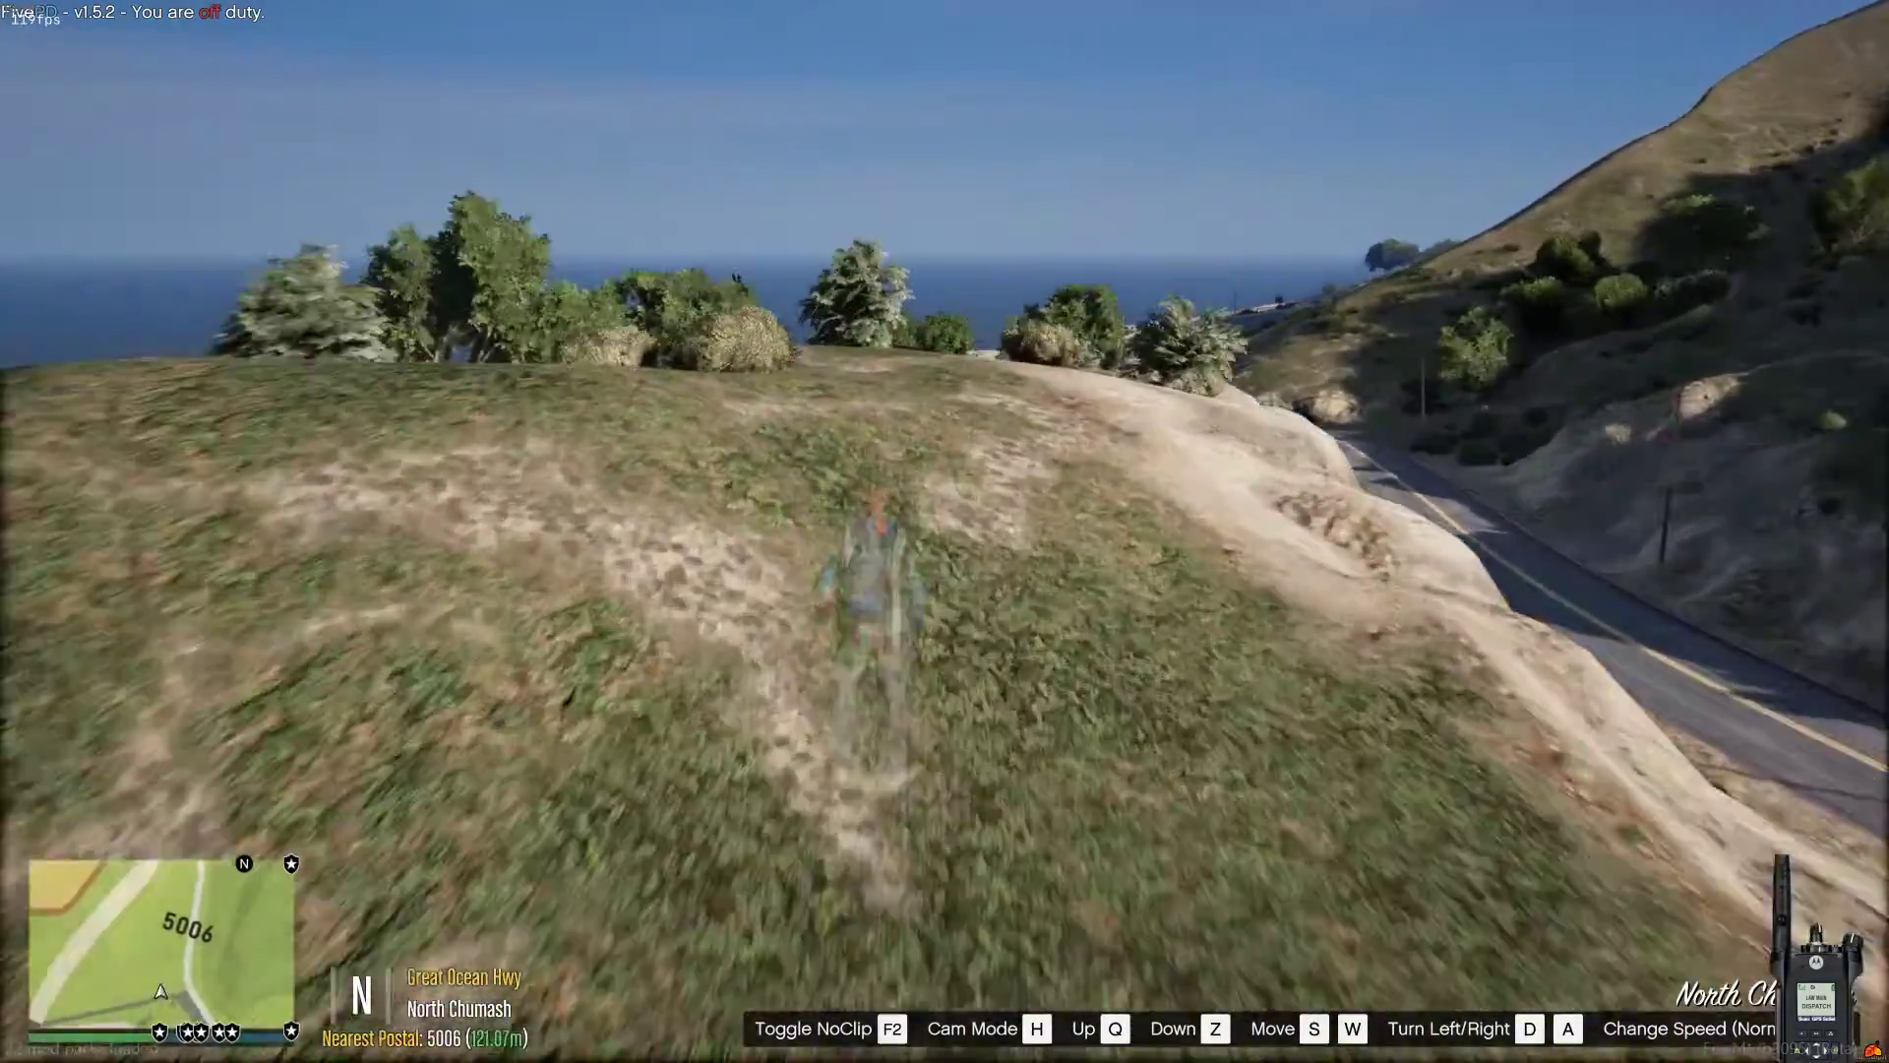
pyautogui.press('F2')
pyautogui.press('w')
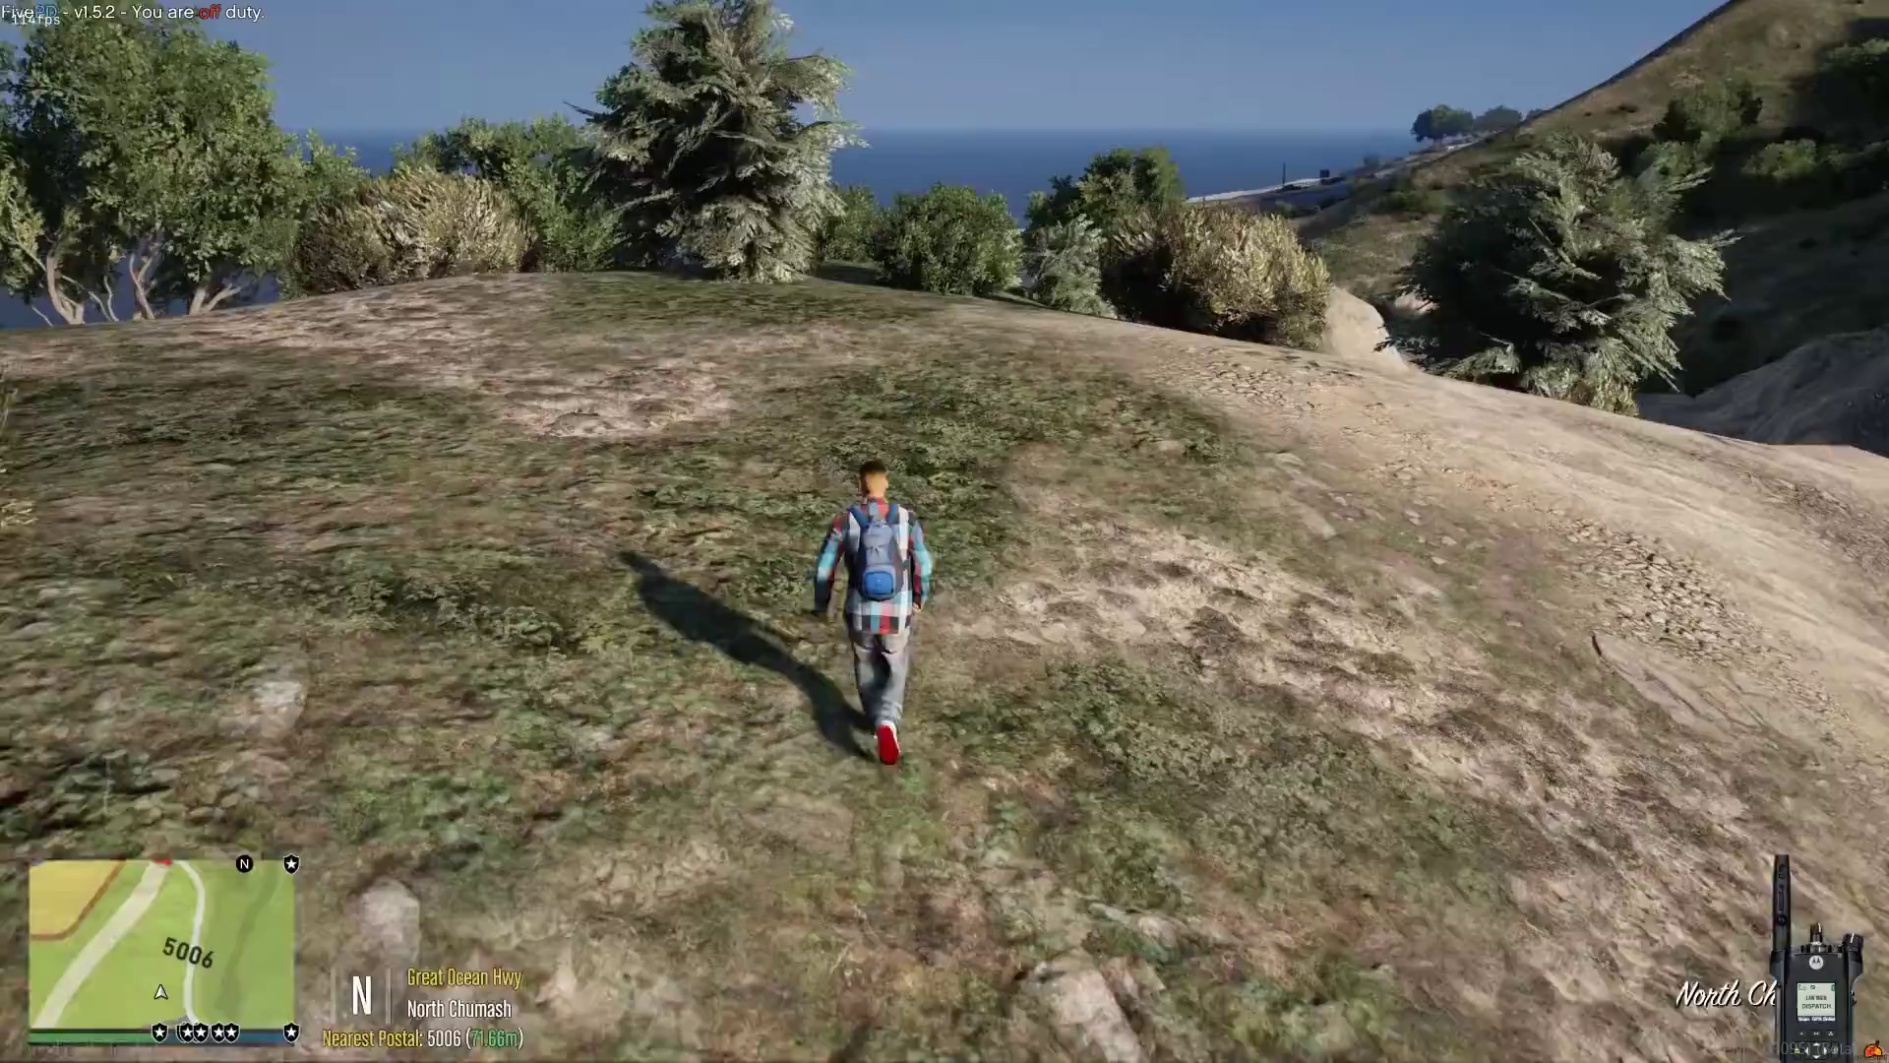
pyautogui.press('w')
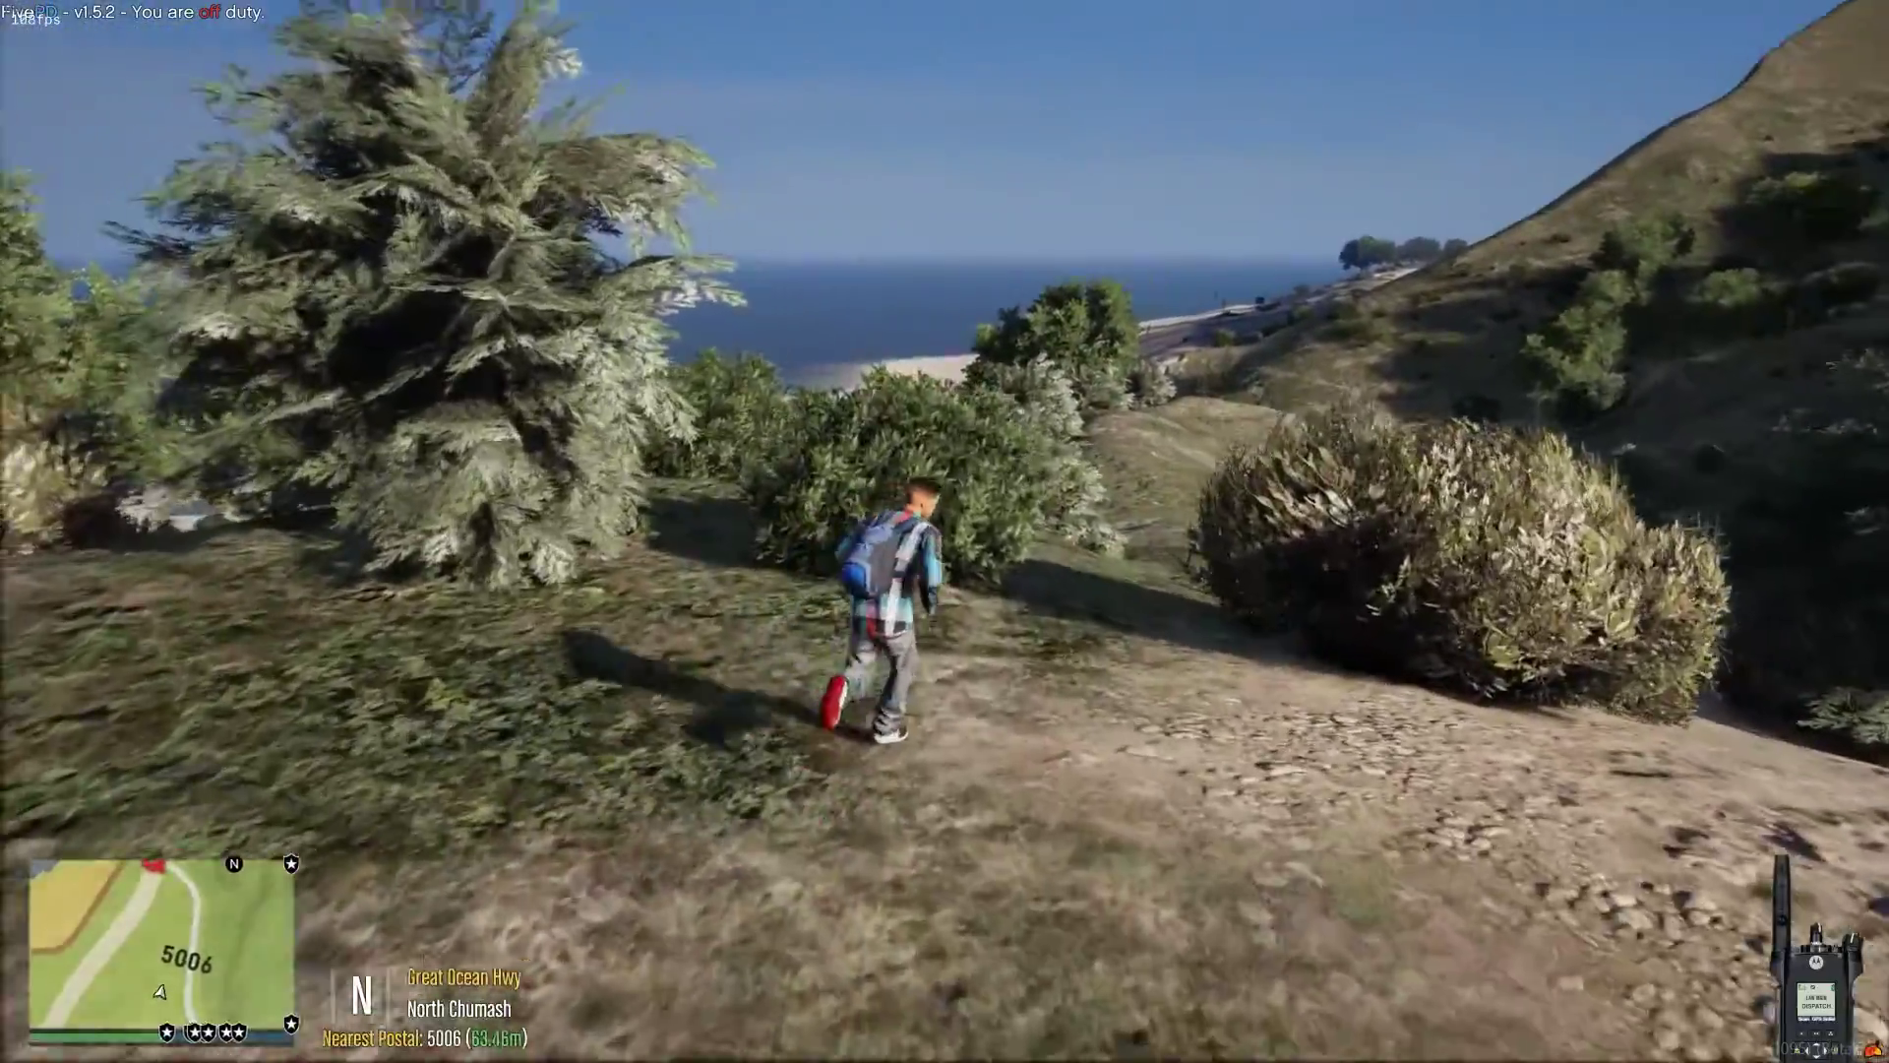
pyautogui.press('w')
pyautogui.press('w')
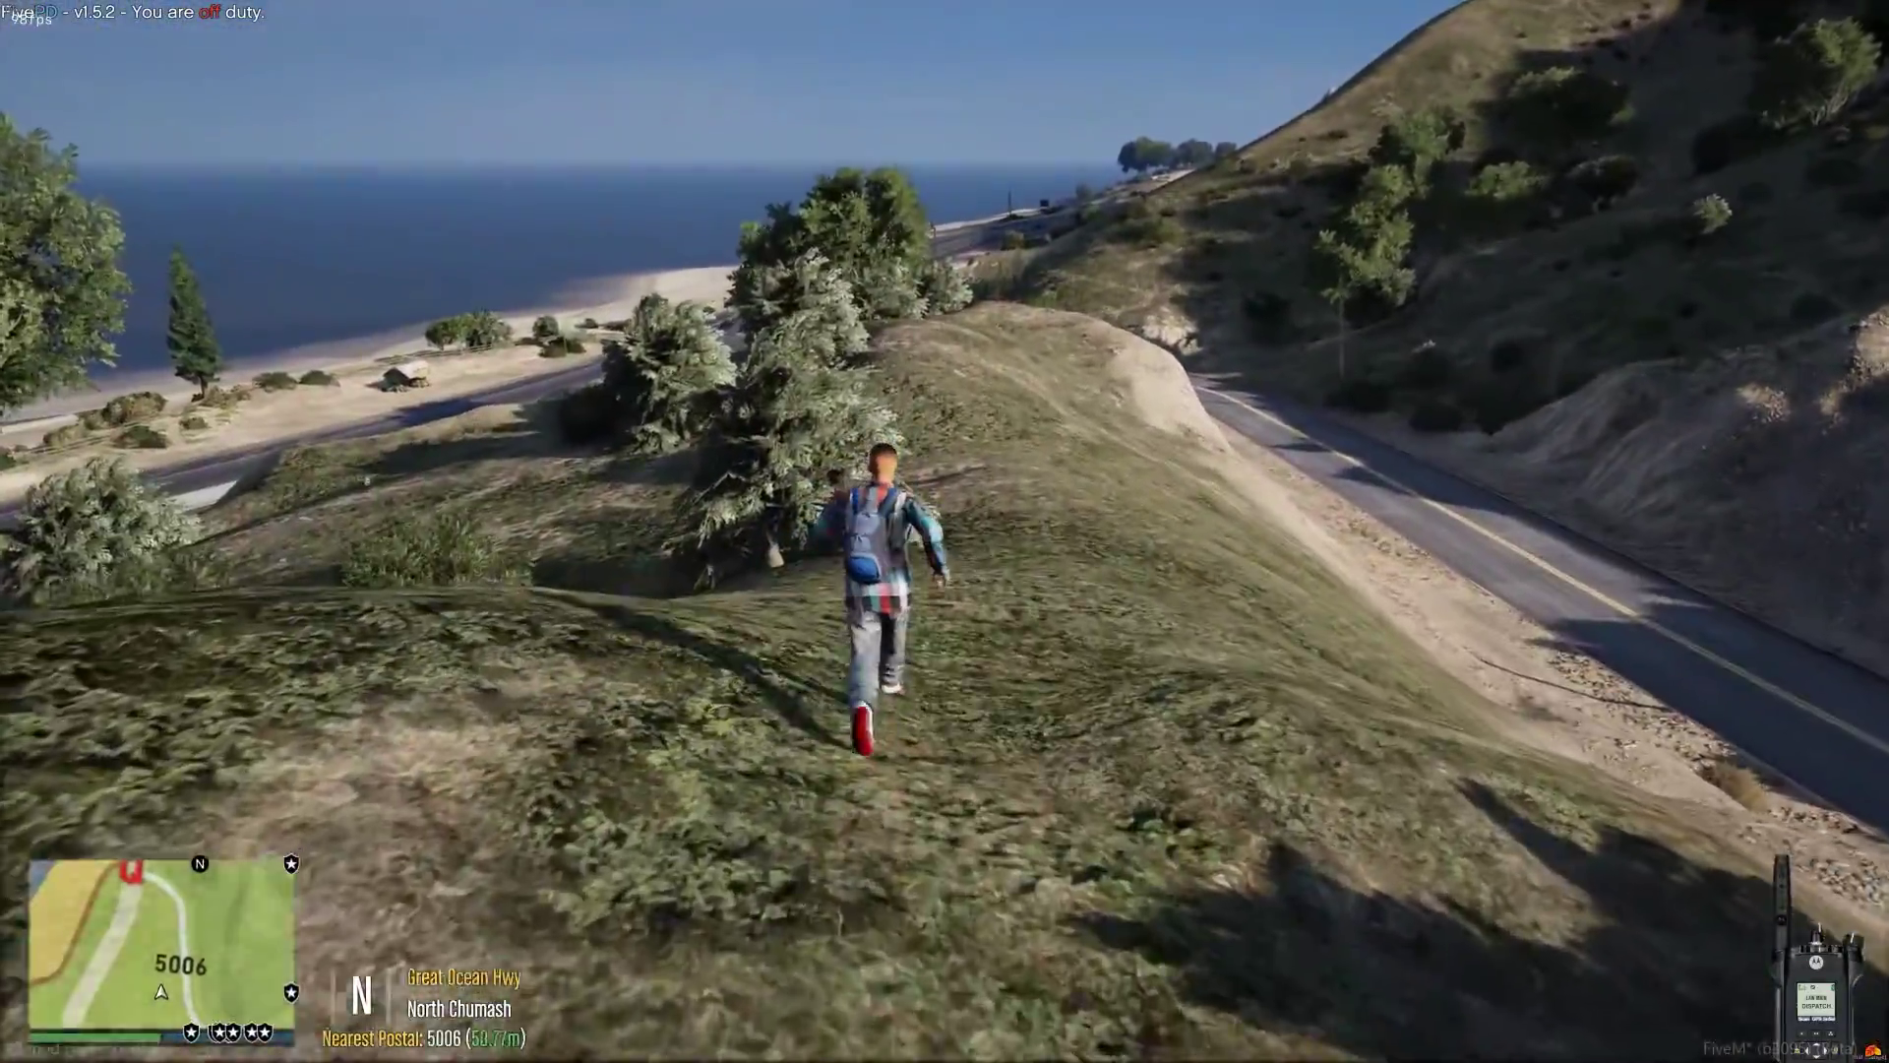
pyautogui.press('w')
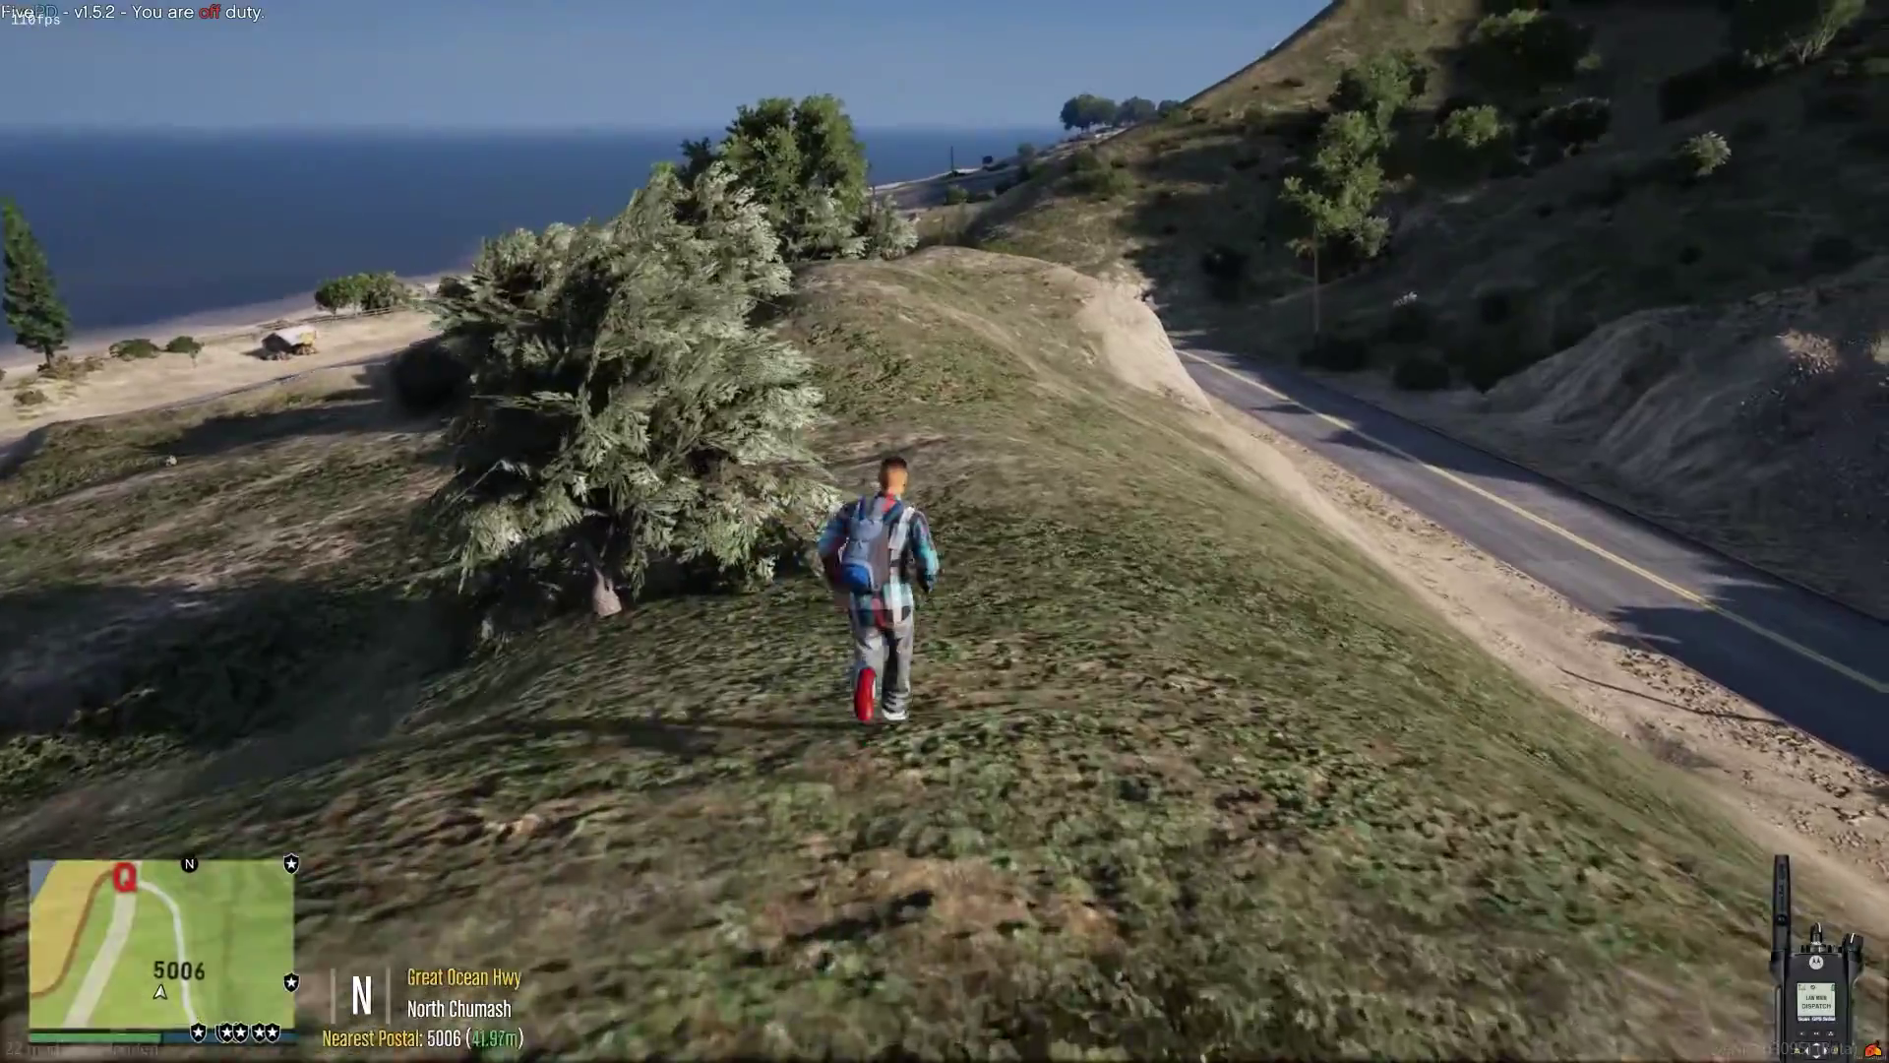
pyautogui.press('w')
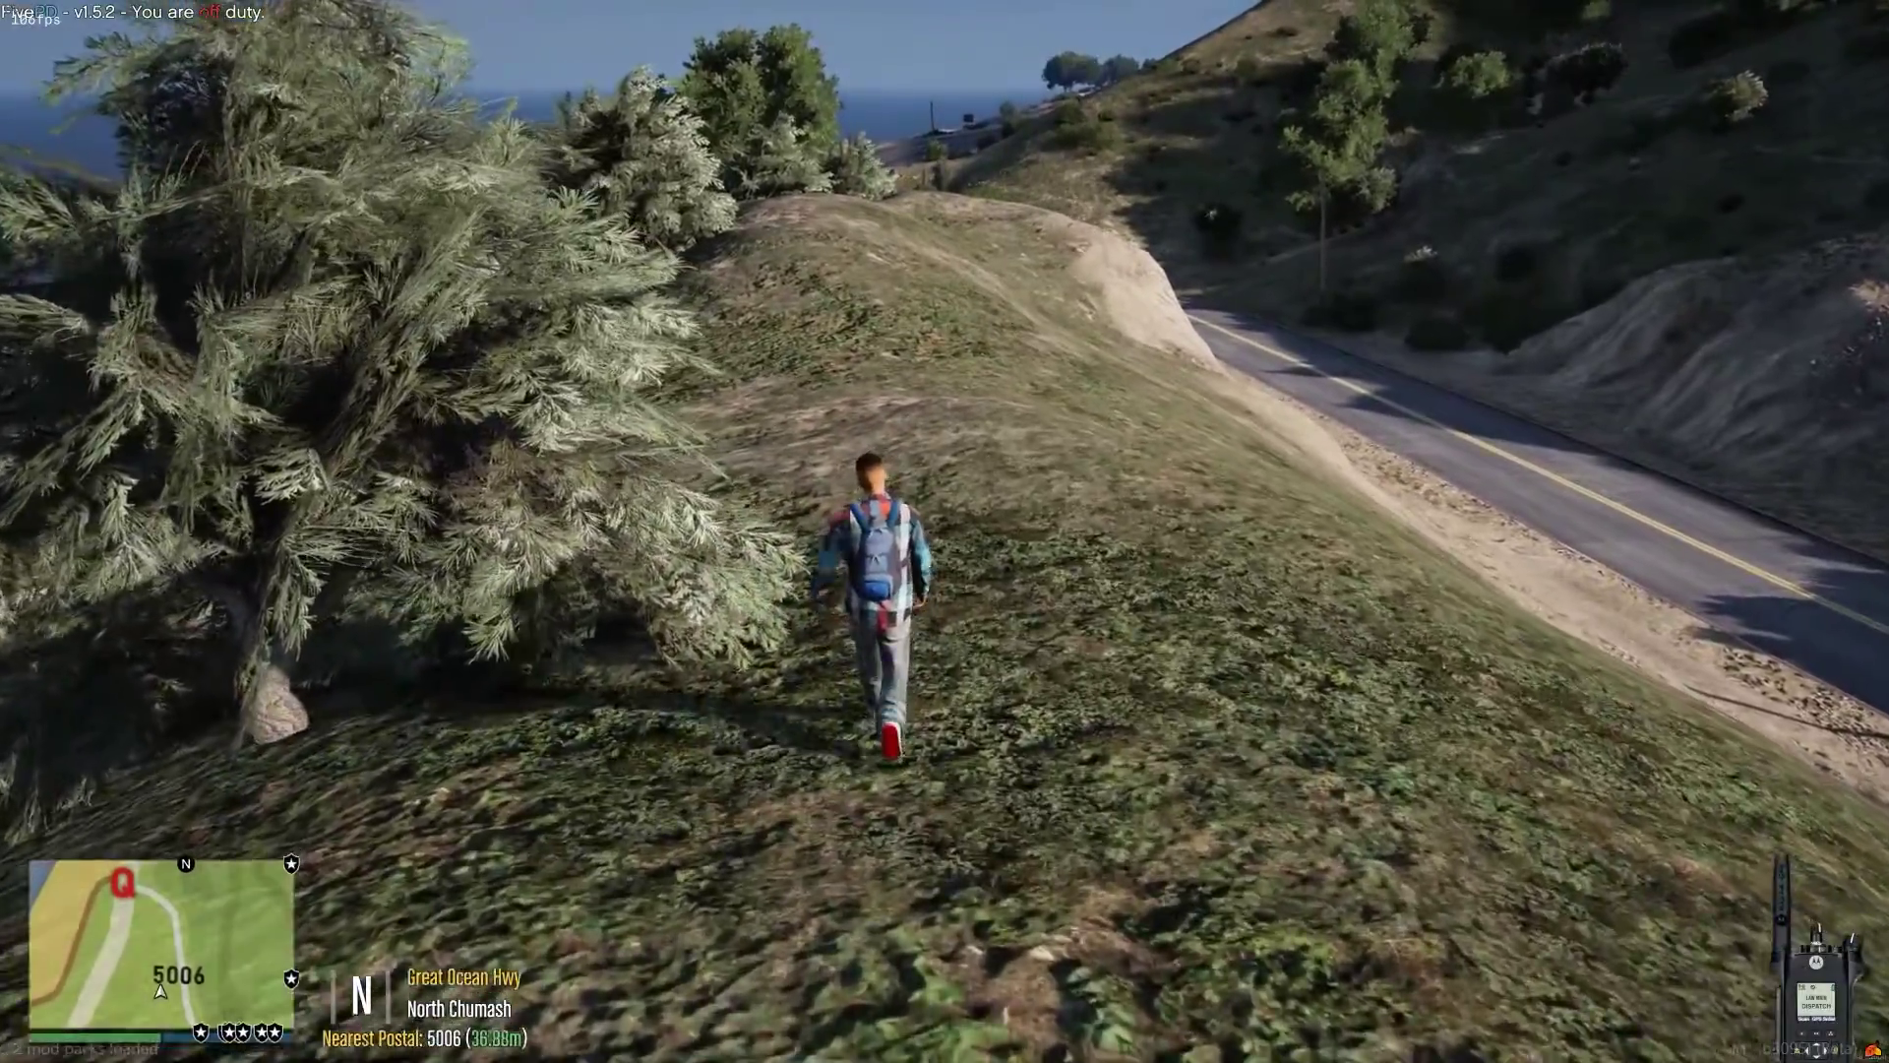
# - Walk along the hilltop past the large bush while transmitting on the handheld radio's LAW MAIN DISPATCH channel
pyautogui.press('w')
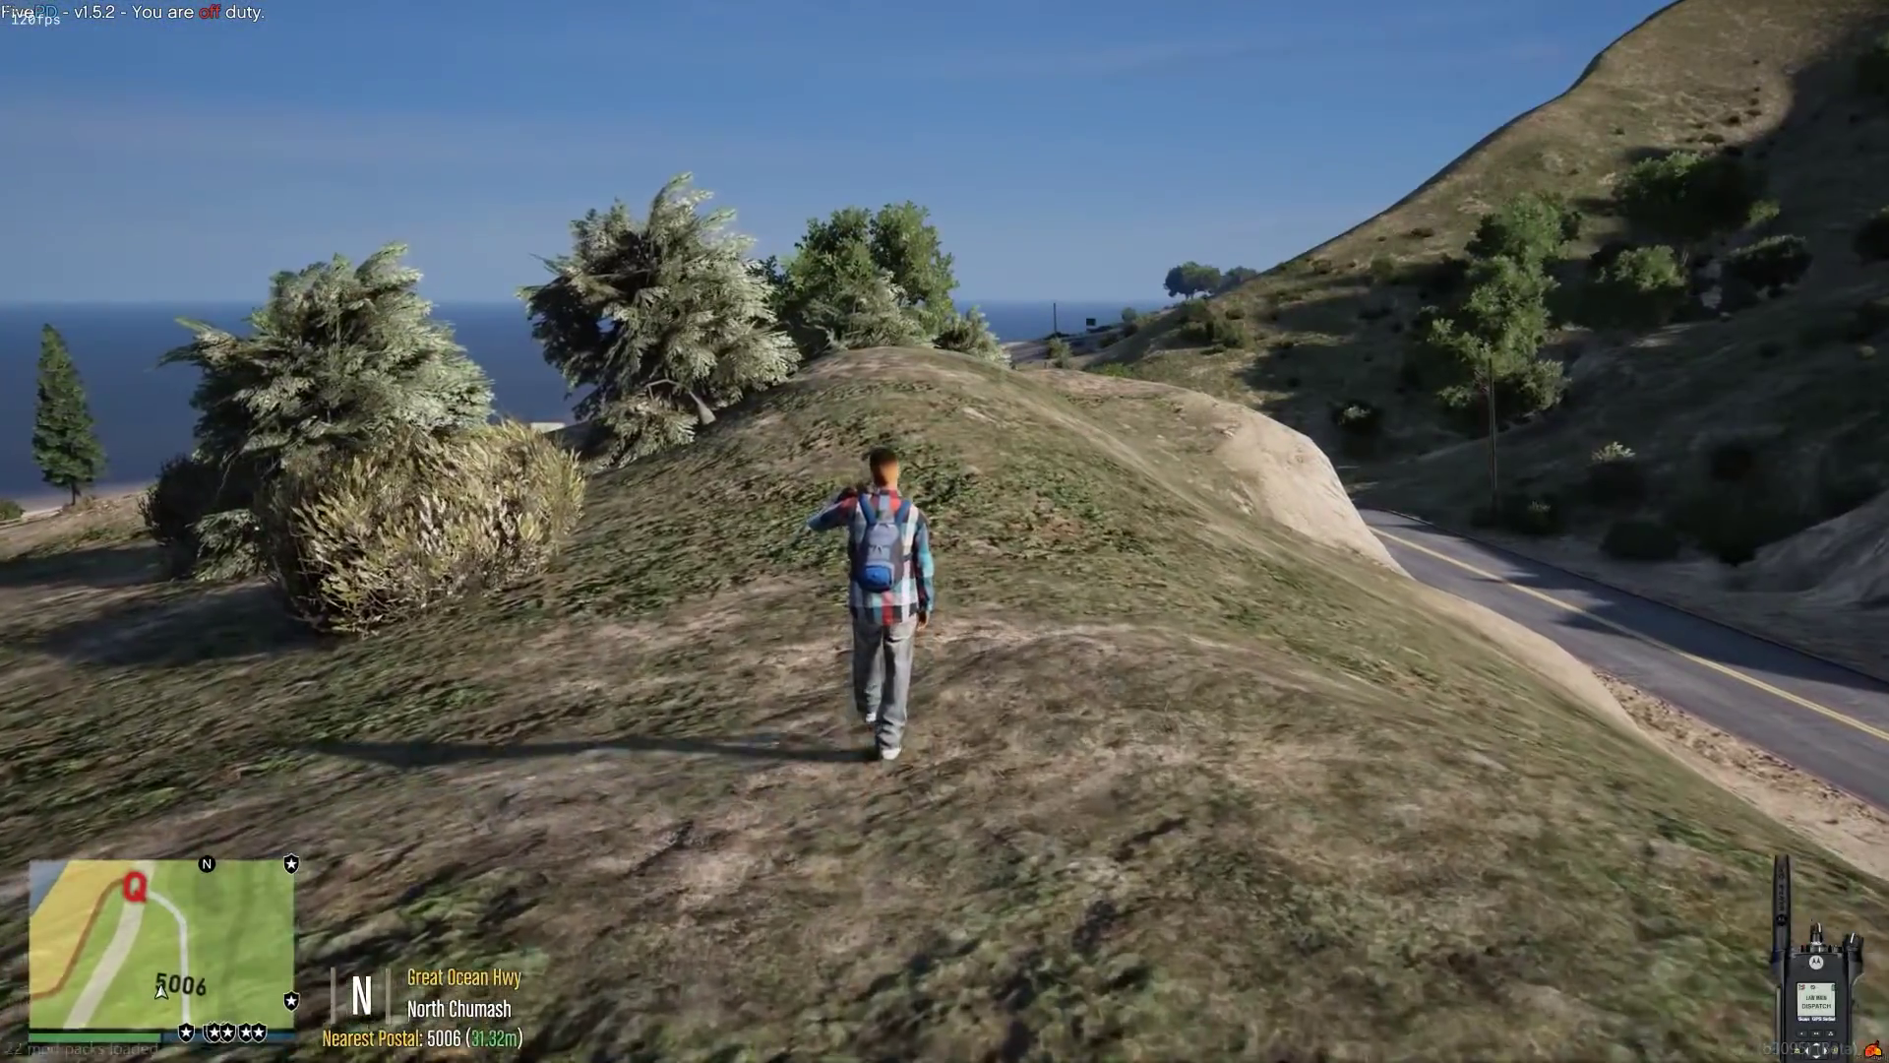
pyautogui.press('w')
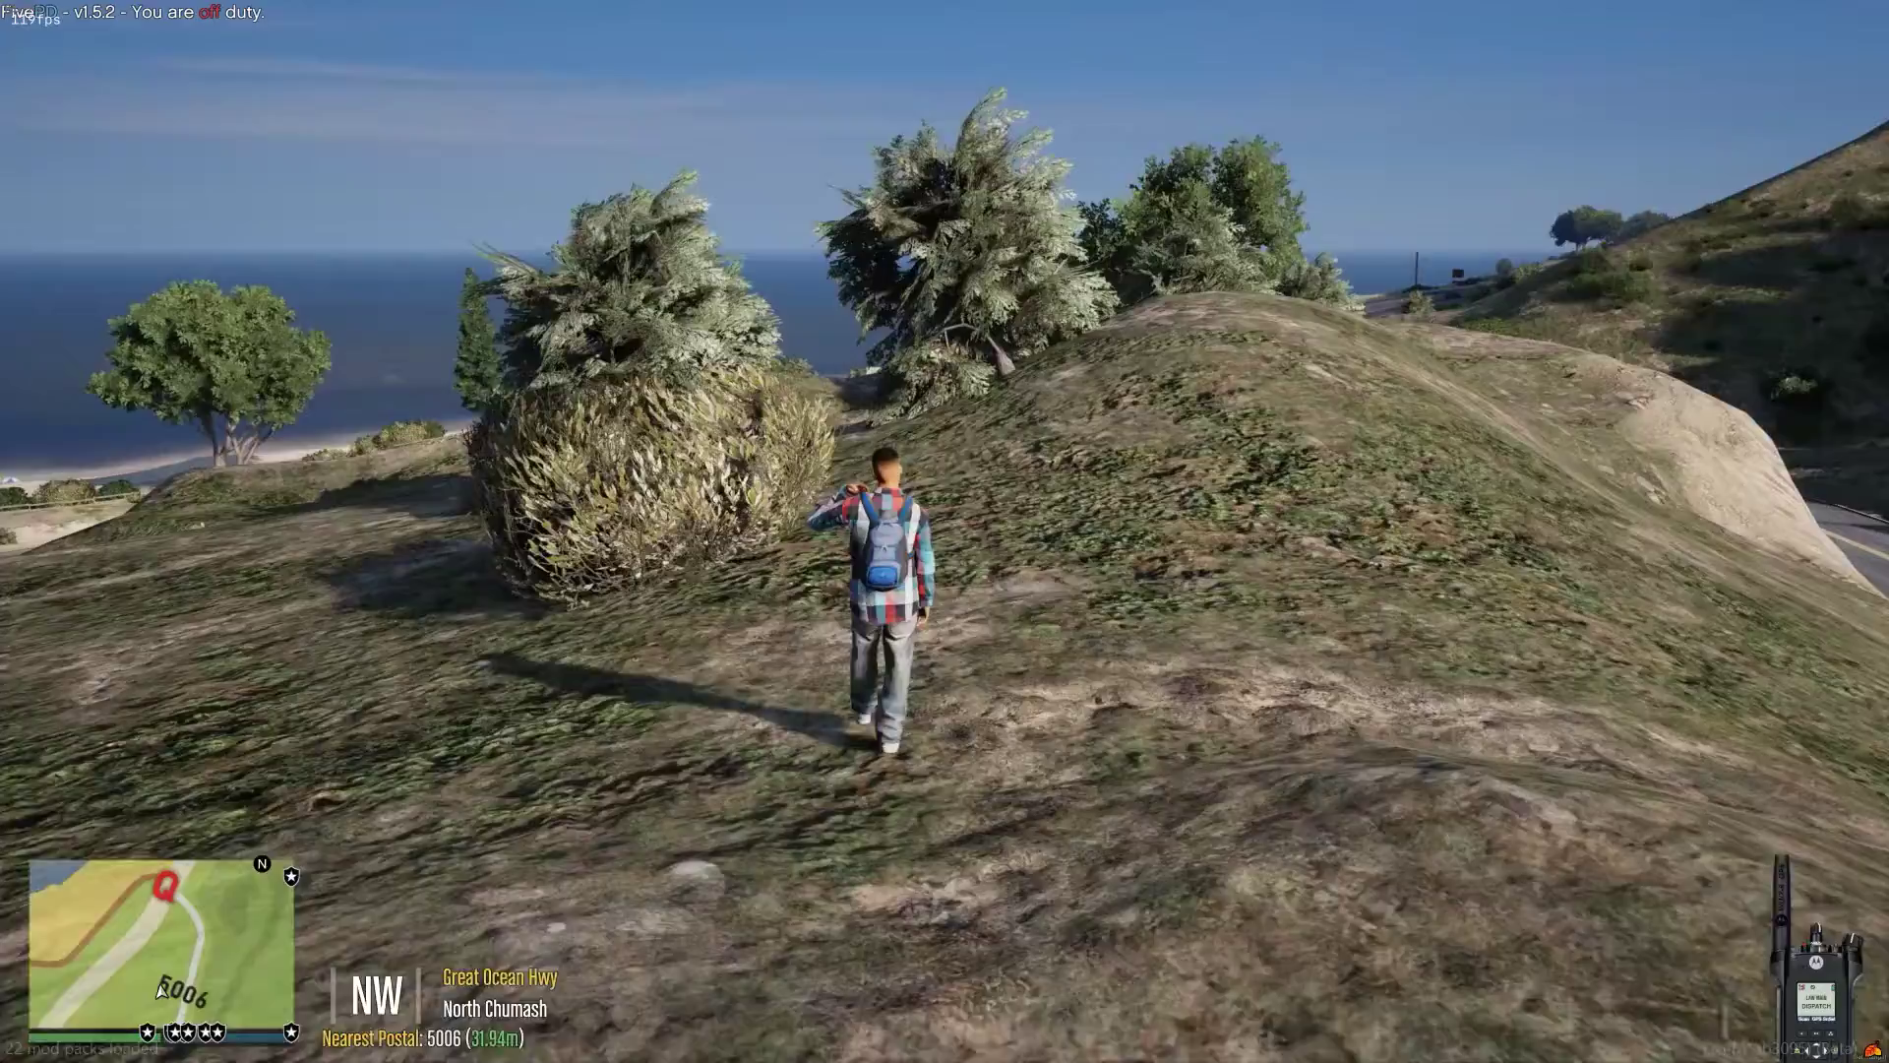
pyautogui.press('w')
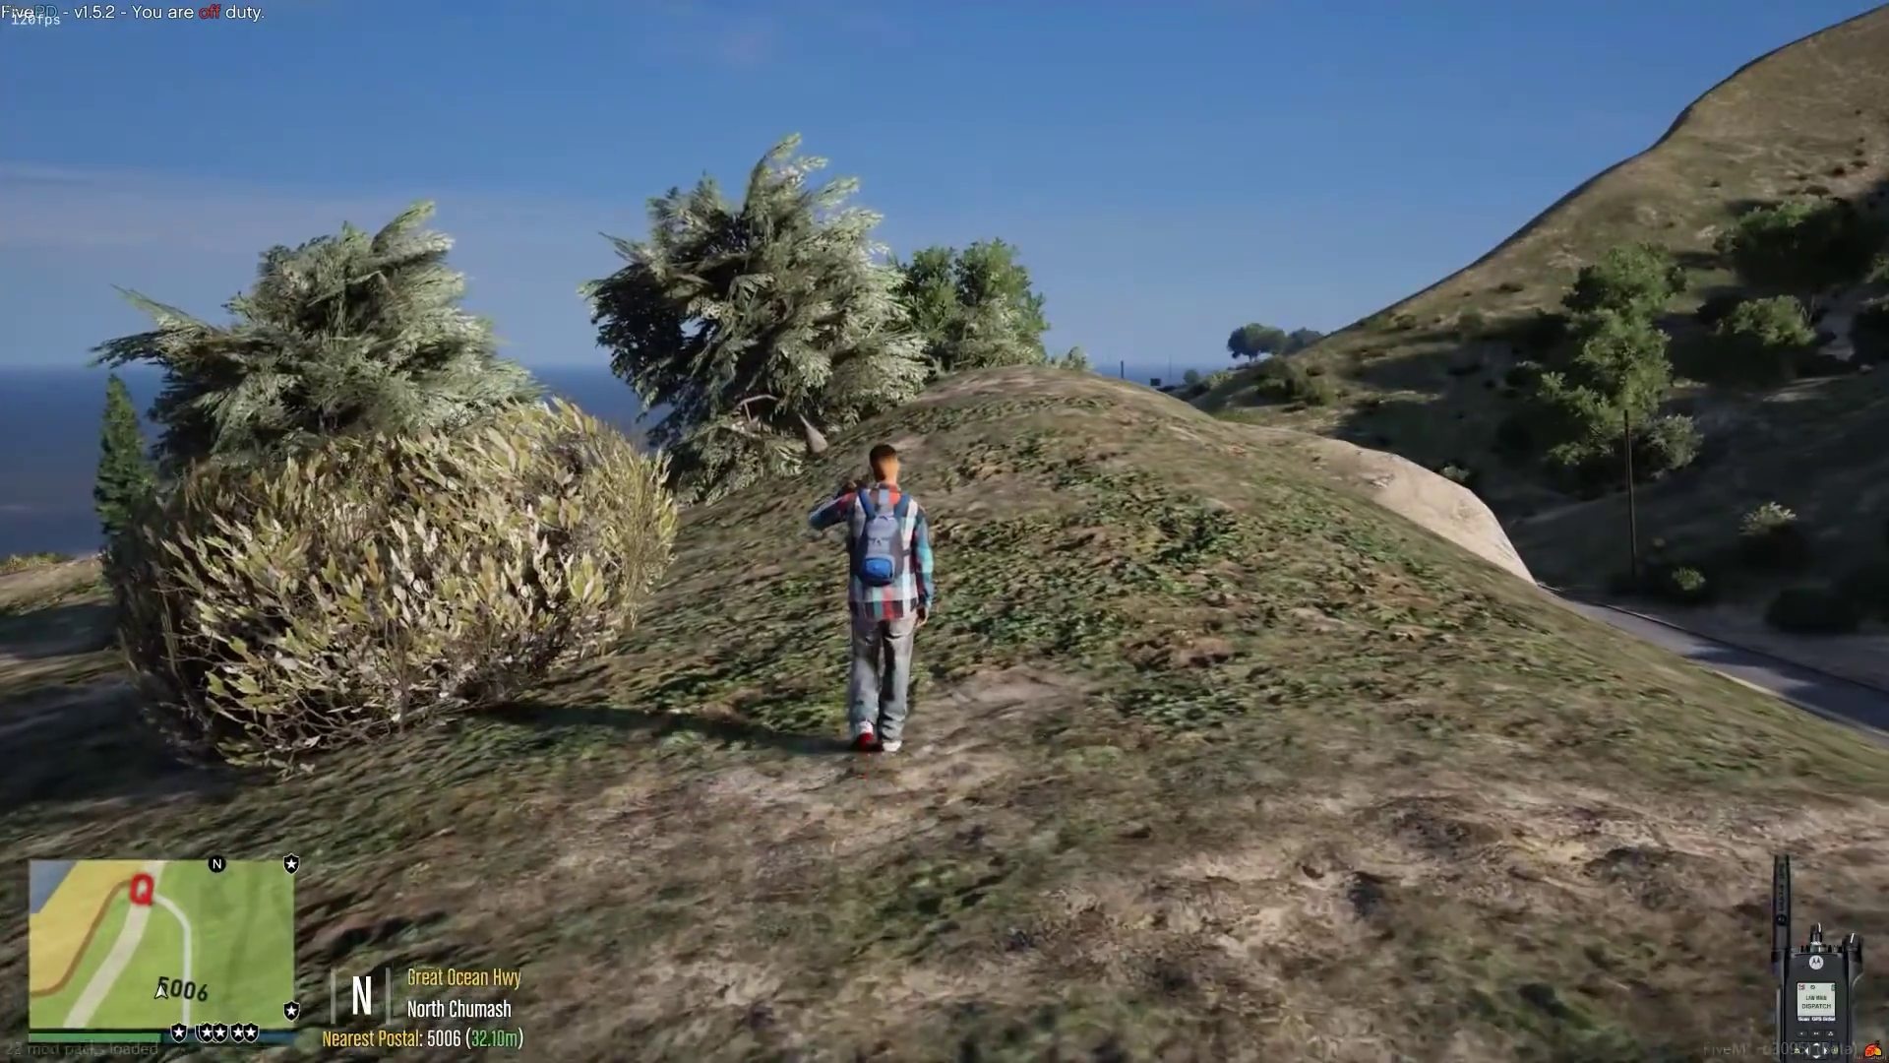
pyautogui.press('w')
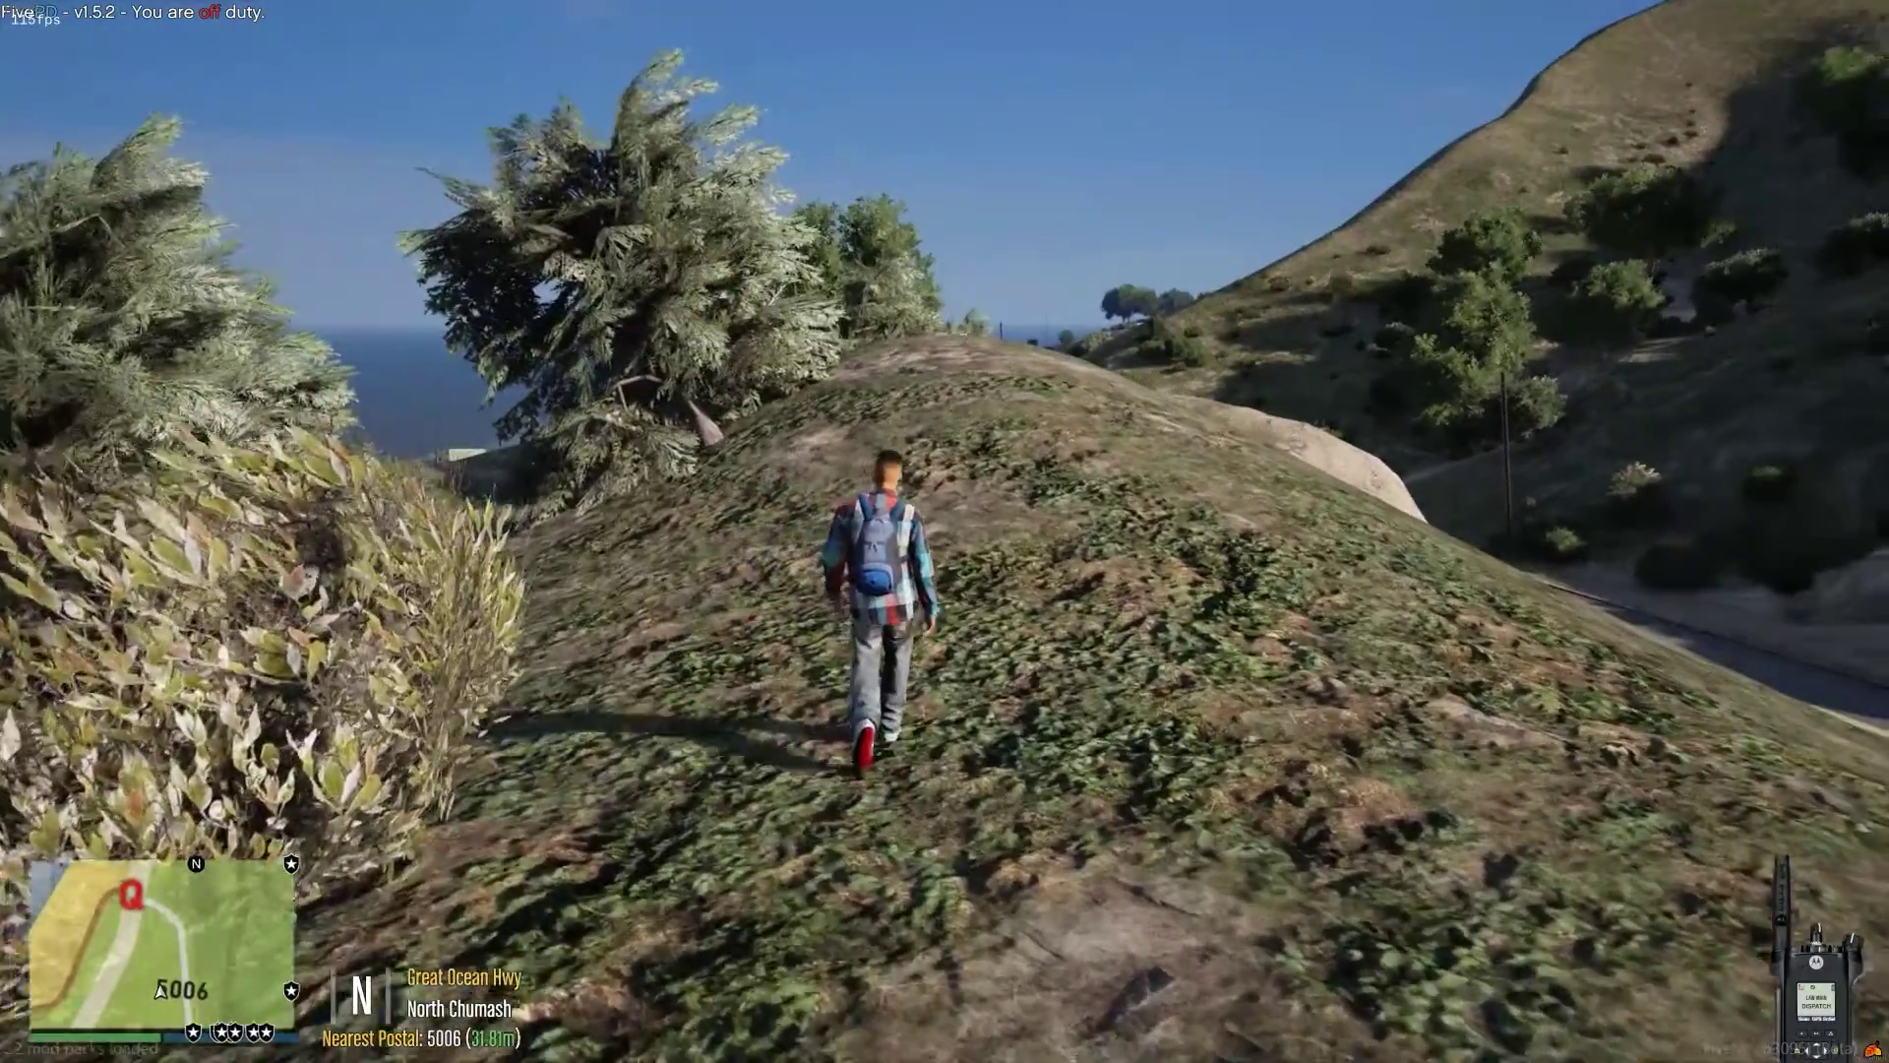
pyautogui.press('s')
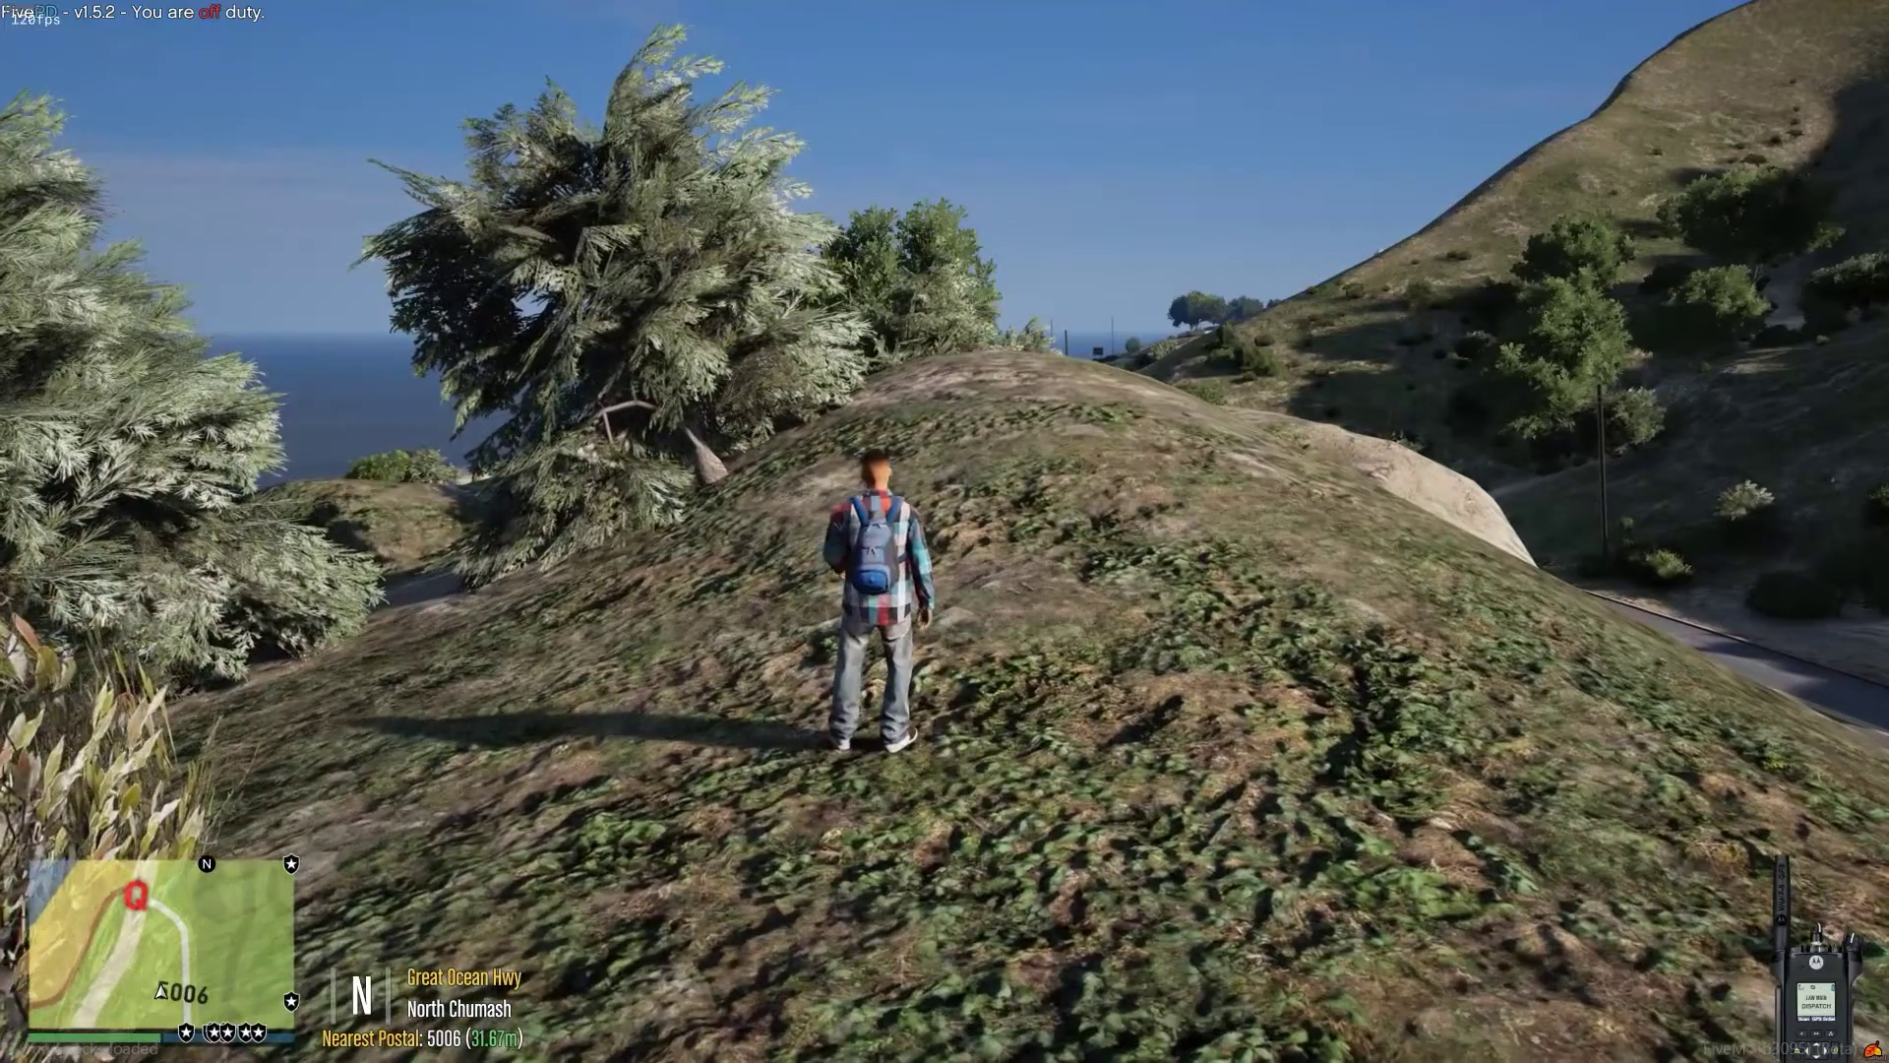
# - Switch to the SCNP25 Console in the browser, check the LAW DISPATCH channel's status, and return to FiveM
pyautogui.hotkey('alt', 'Tab')
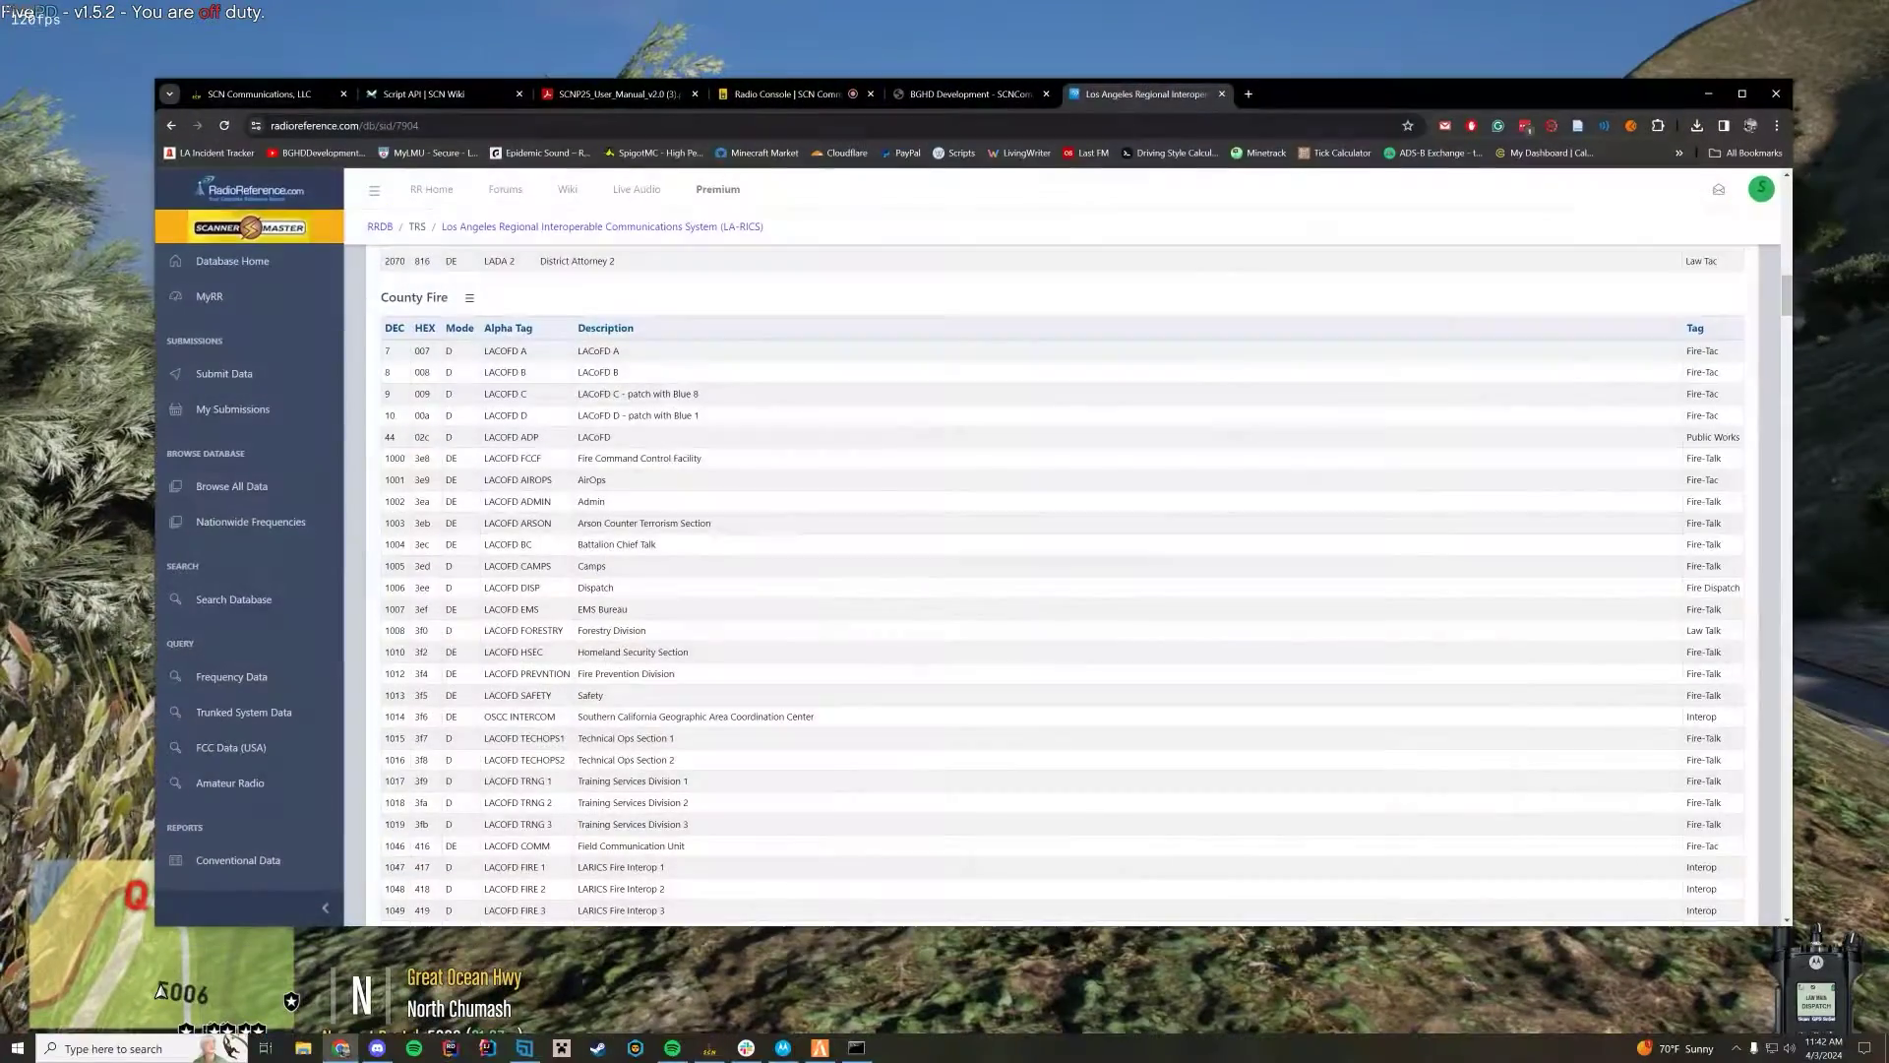
pyautogui.click(809, 95)
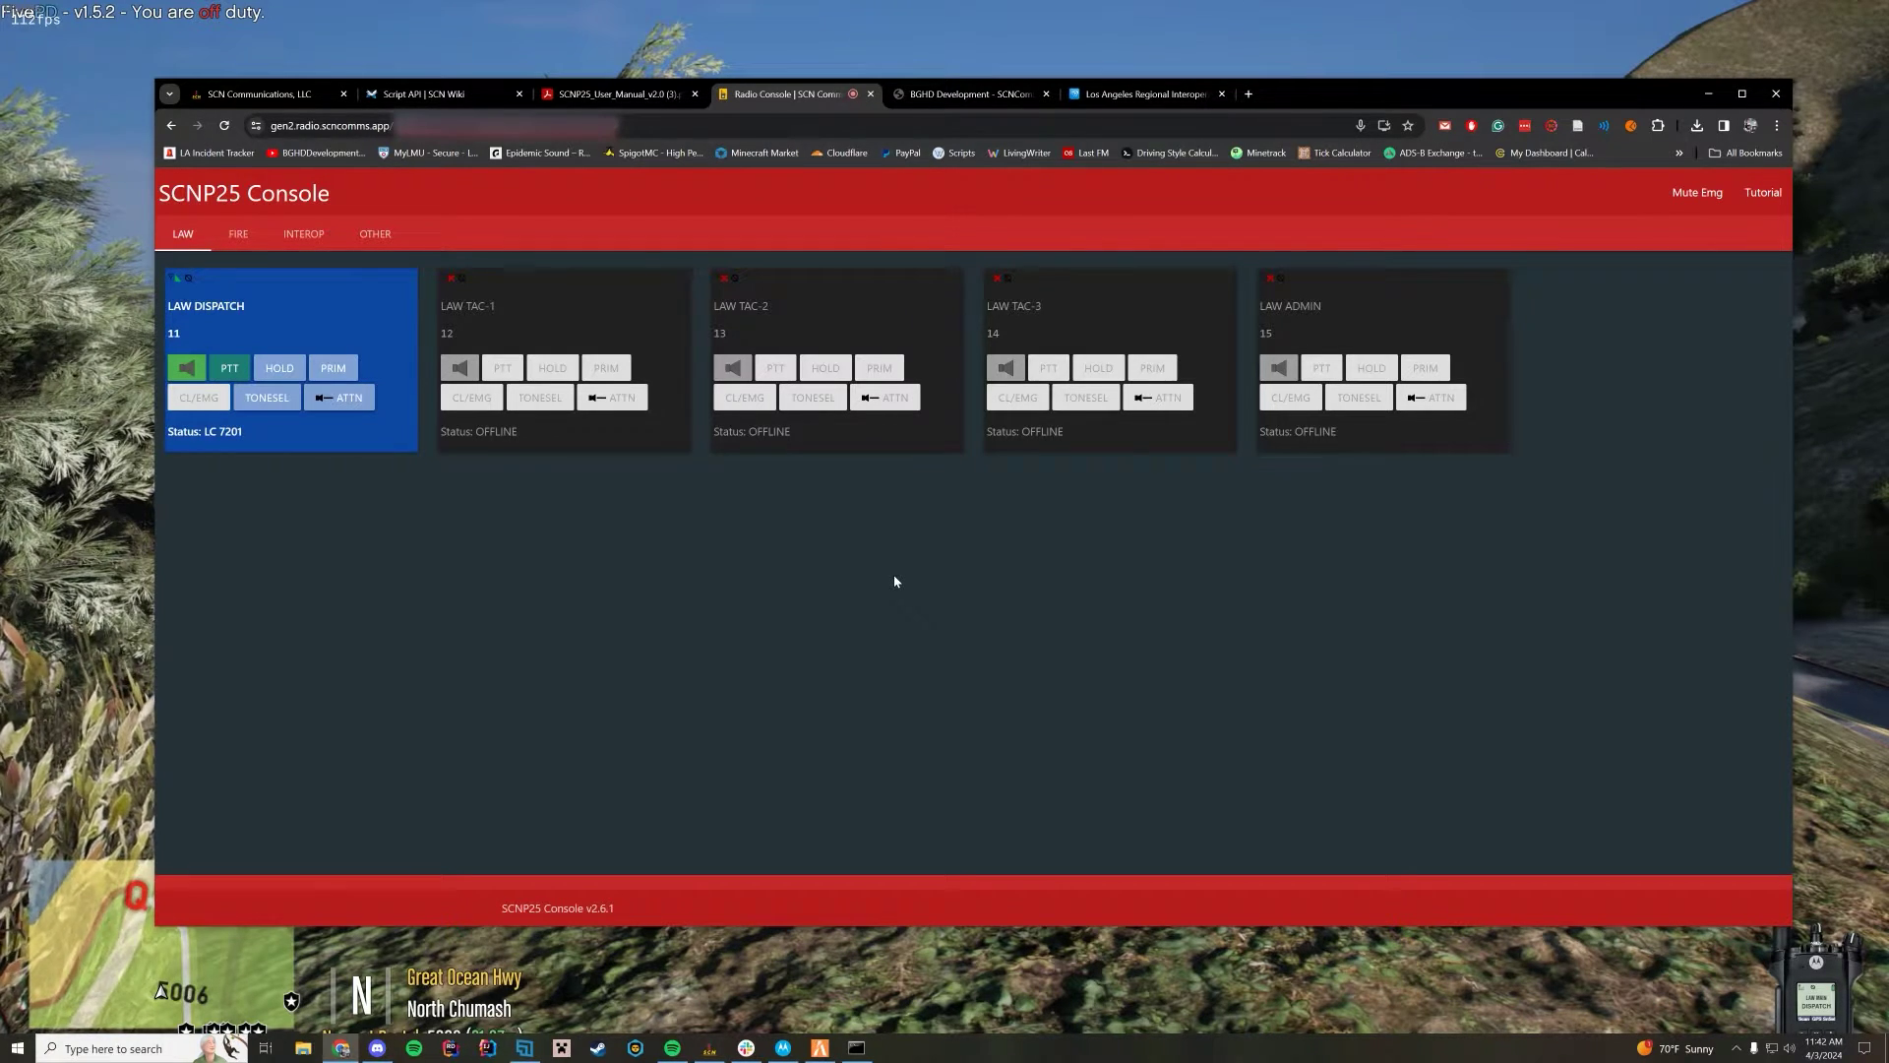
pyautogui.click(90, 551)
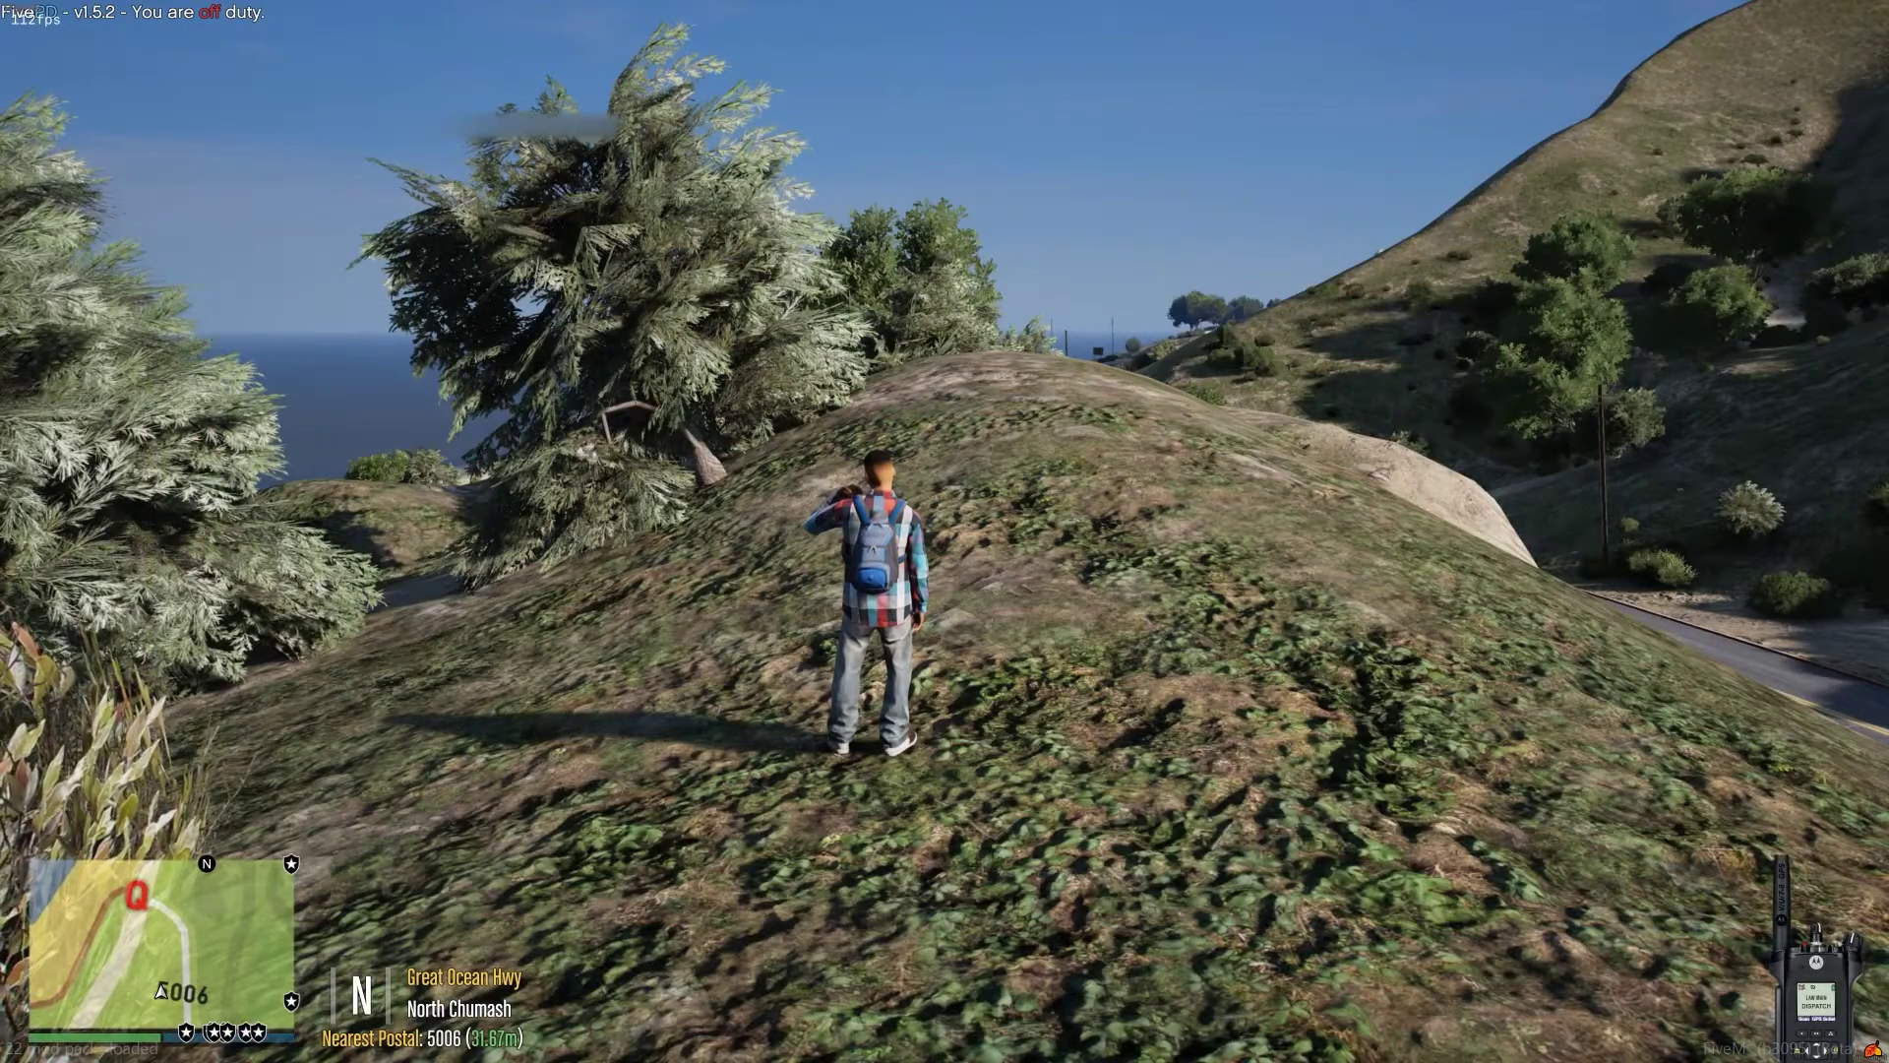
# - Switch to the SCNP25 Console, turn off the LAW DISPATCH channel and mute the console's site
pyautogui.hotkey('alt', 'Tab')
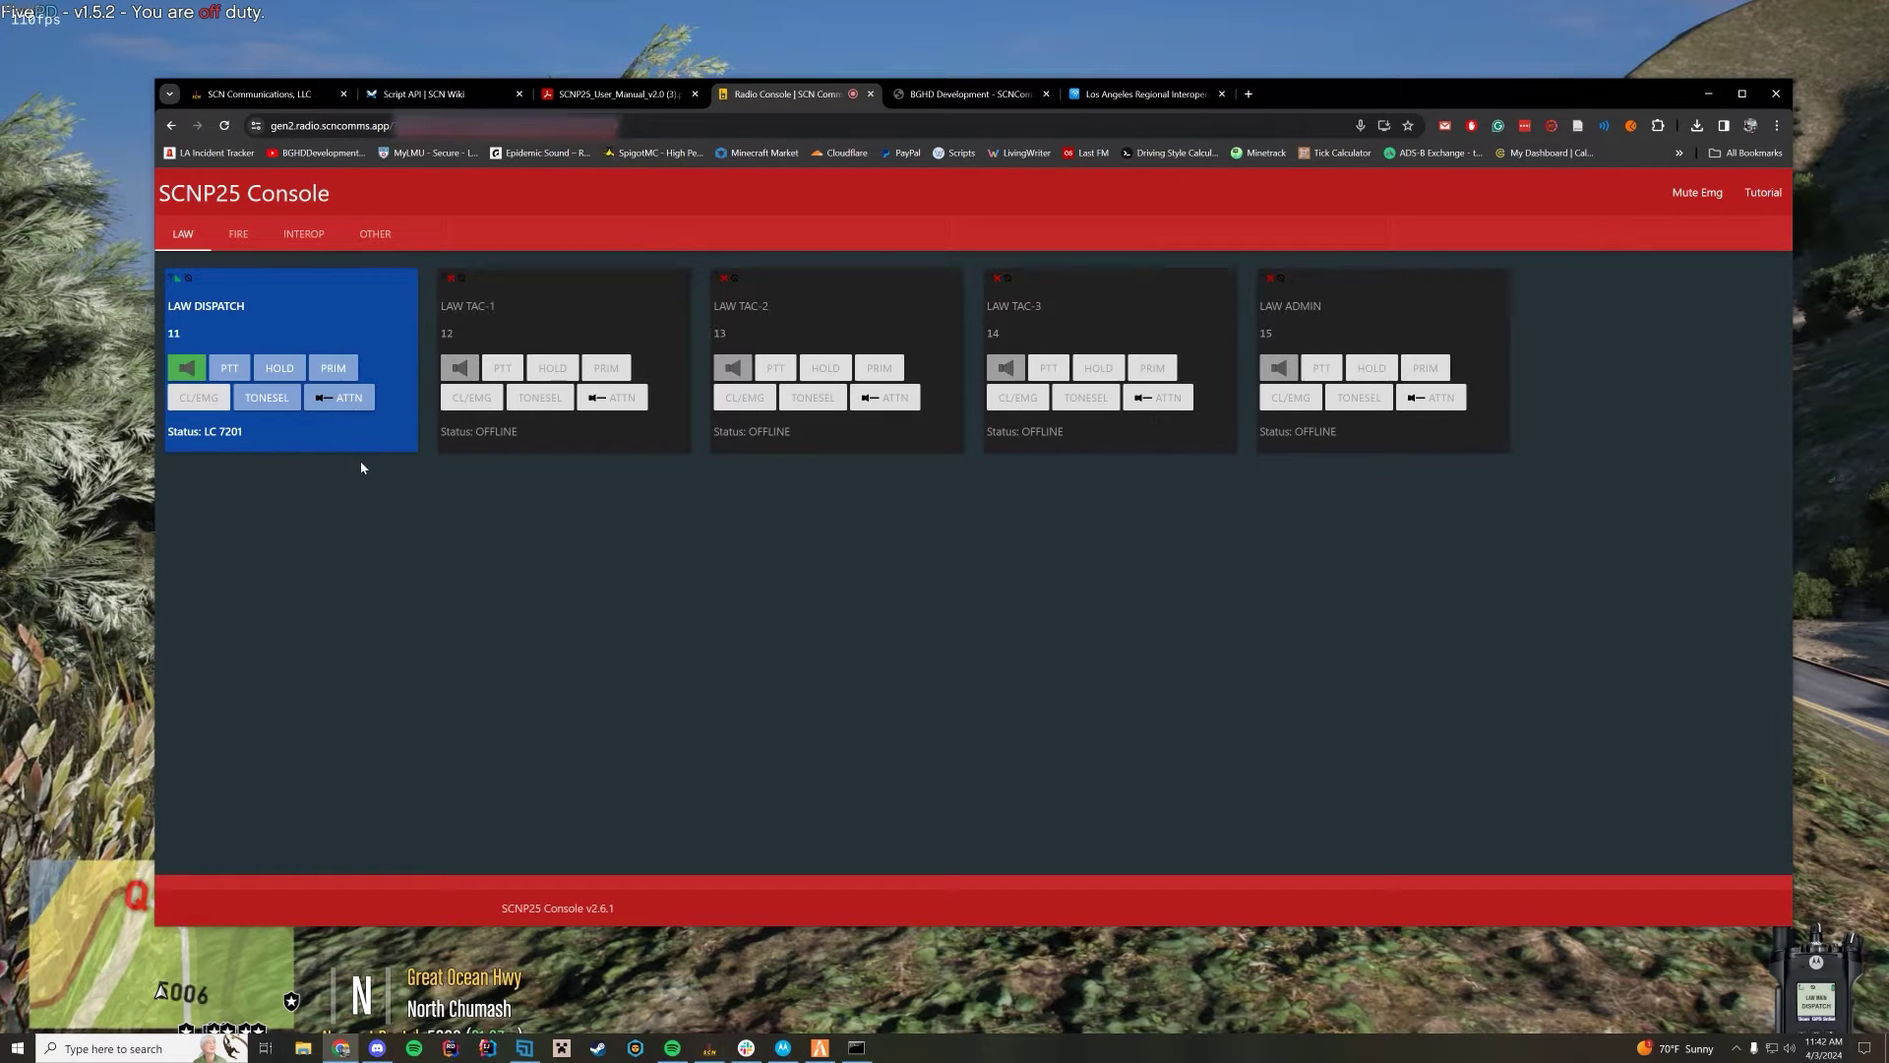
pyautogui.click(192, 368)
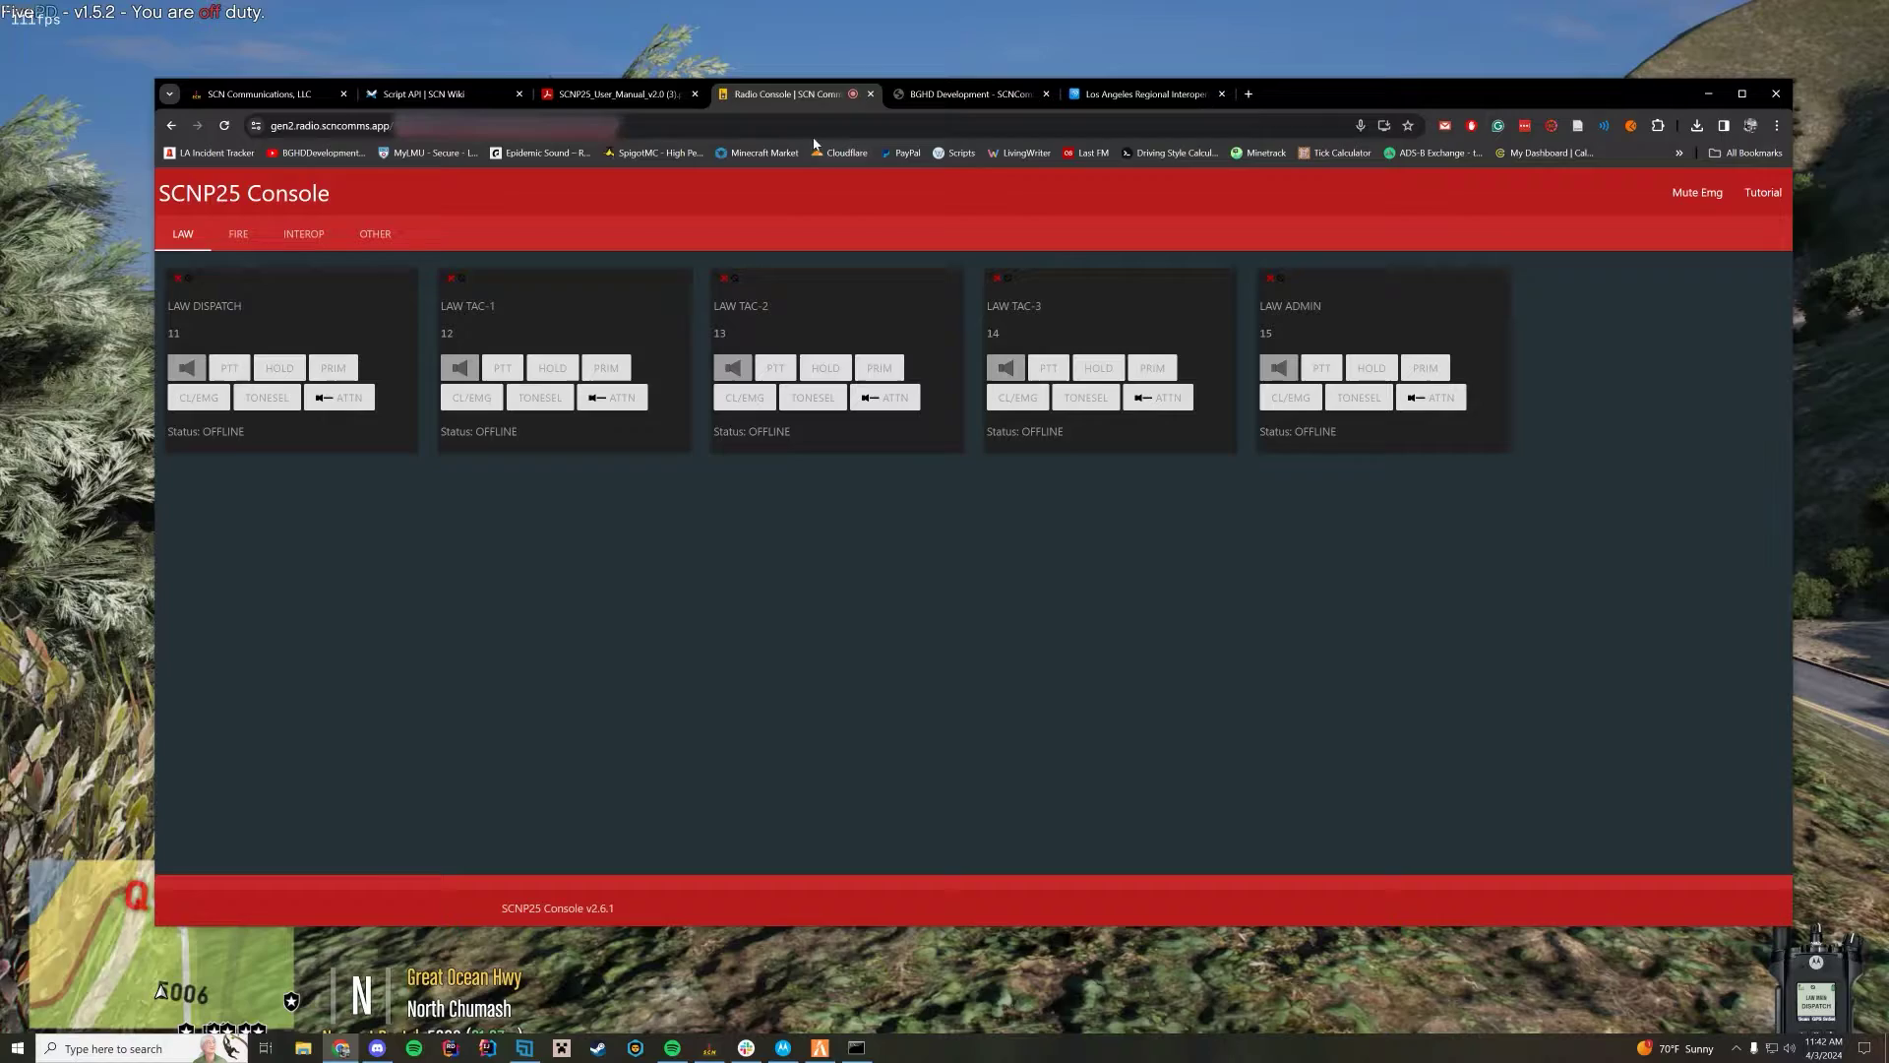
pyautogui.rightClick(810, 101)
pyautogui.click(868, 274)
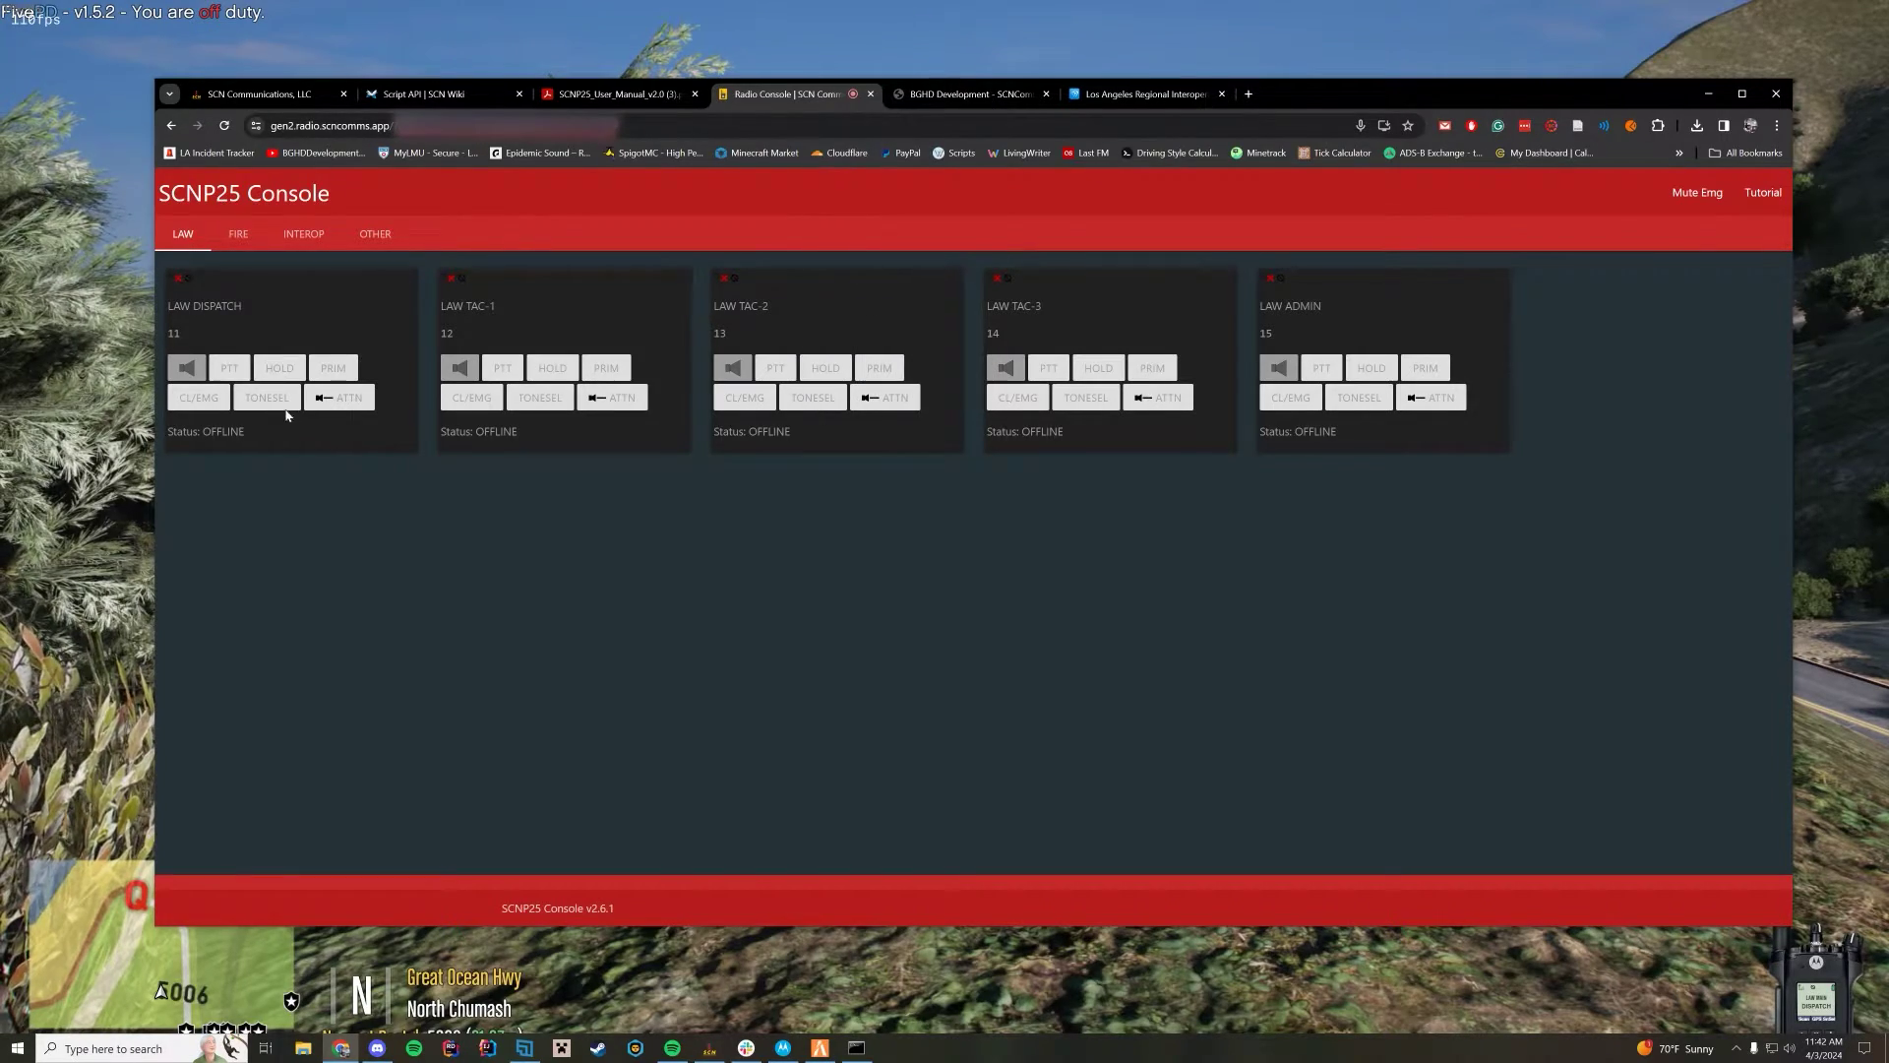
# - Turn the LAW DISPATCH channel back on, trigger its ATTN tone, and continue along the ridge in FiveM
pyautogui.click(227, 377)
pyautogui.click(275, 399)
pyautogui.click(273, 425)
pyautogui.hotkey('alt', 'Tab')
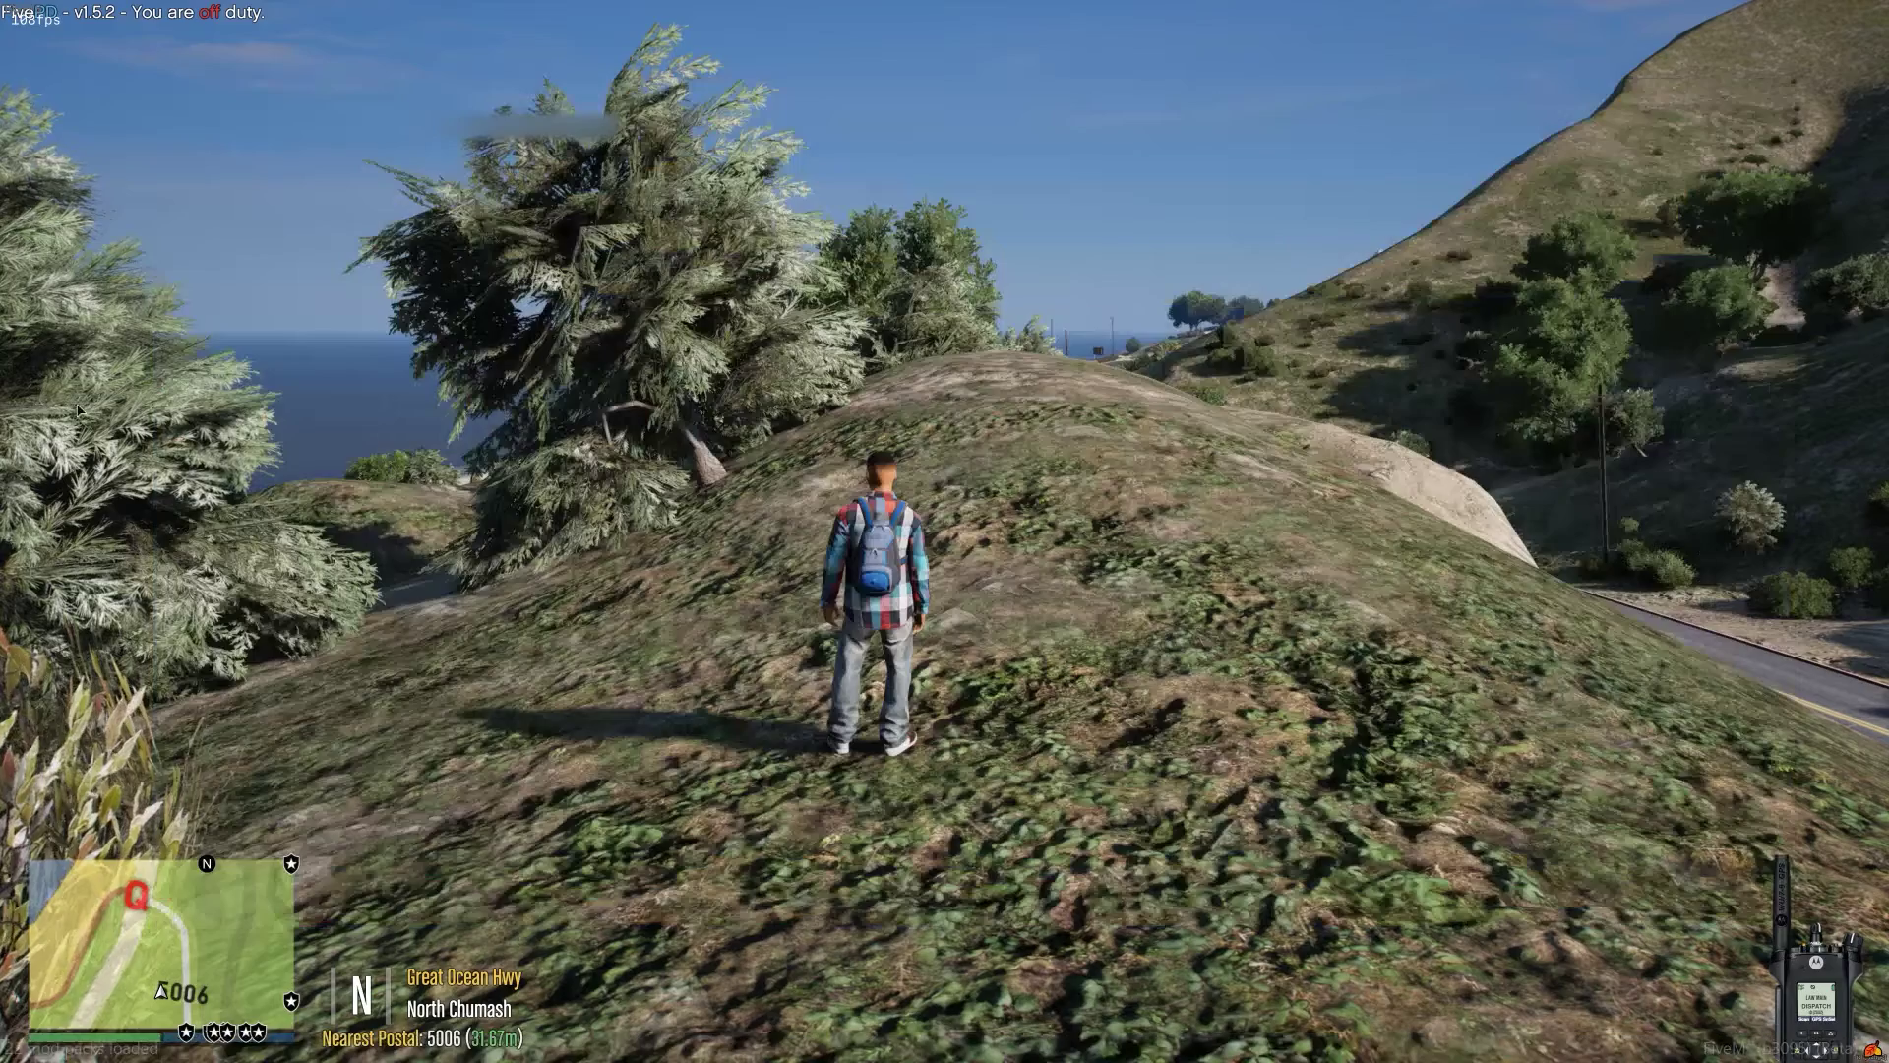
pyautogui.press('w')
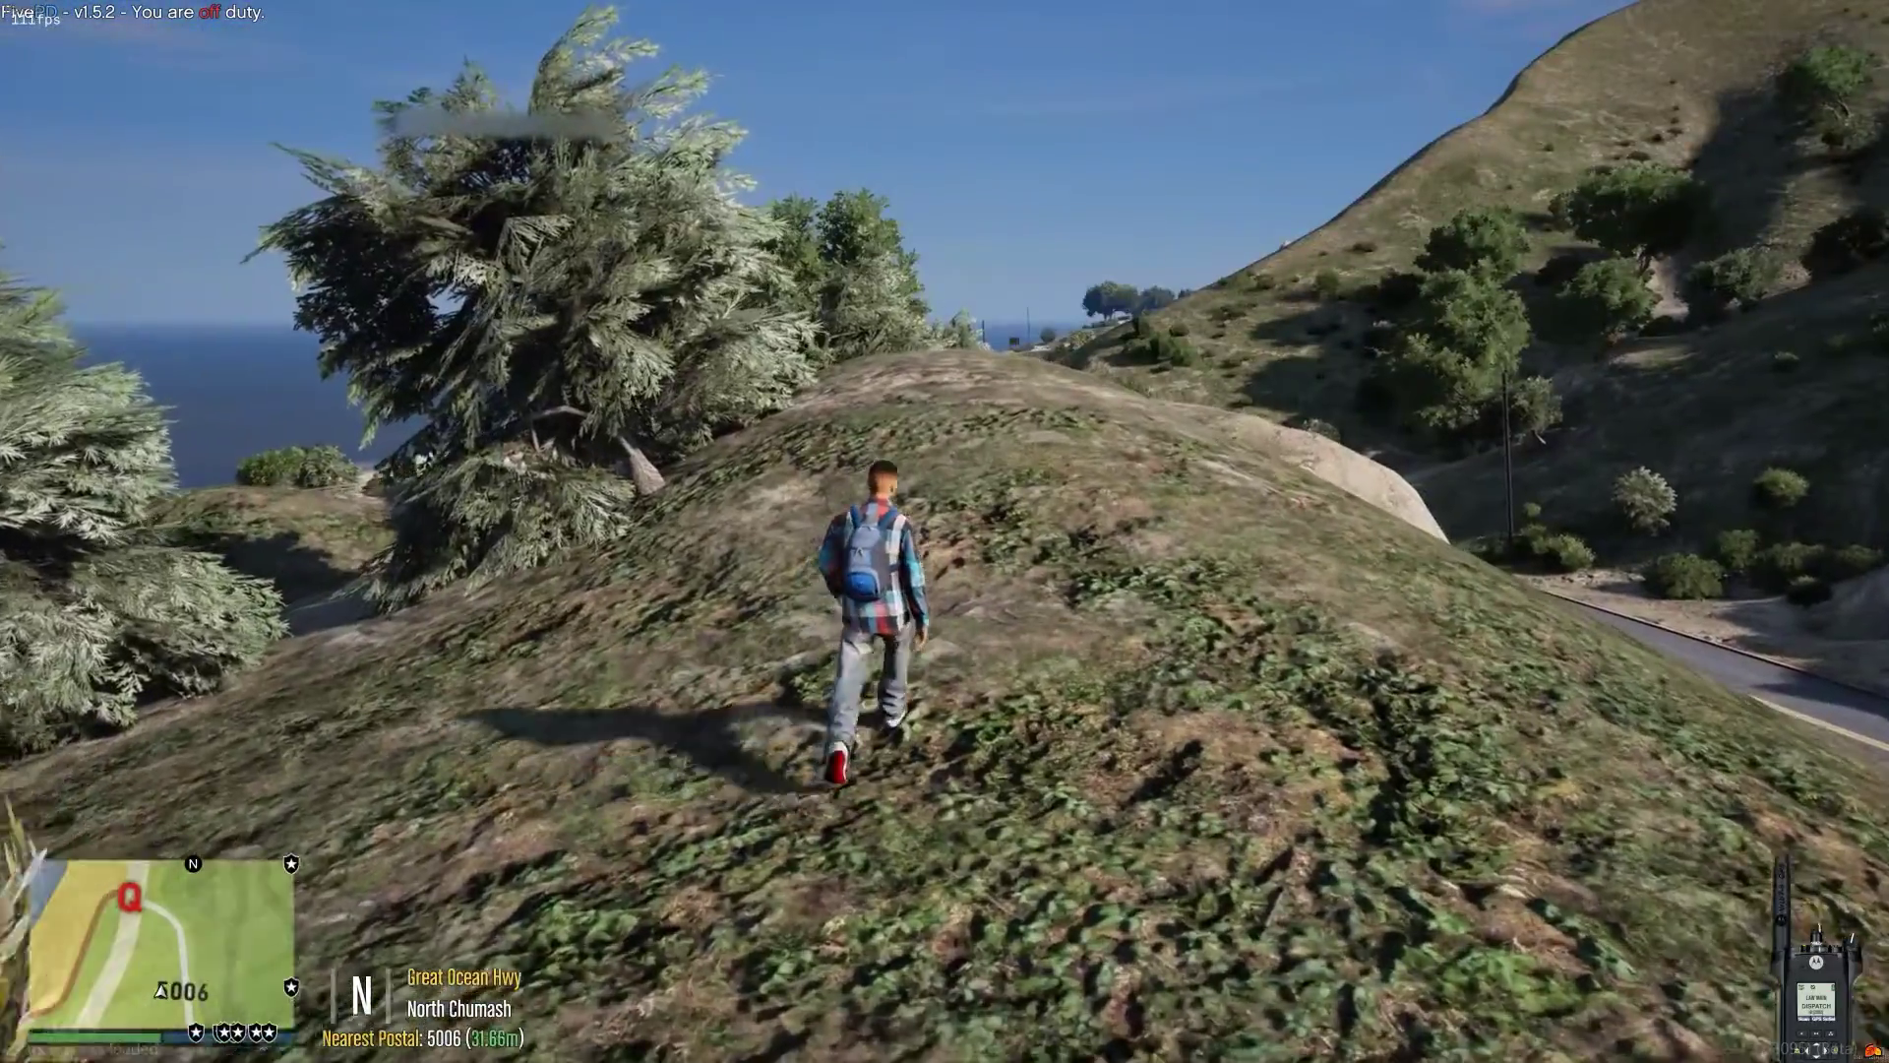
pyautogui.press('w')
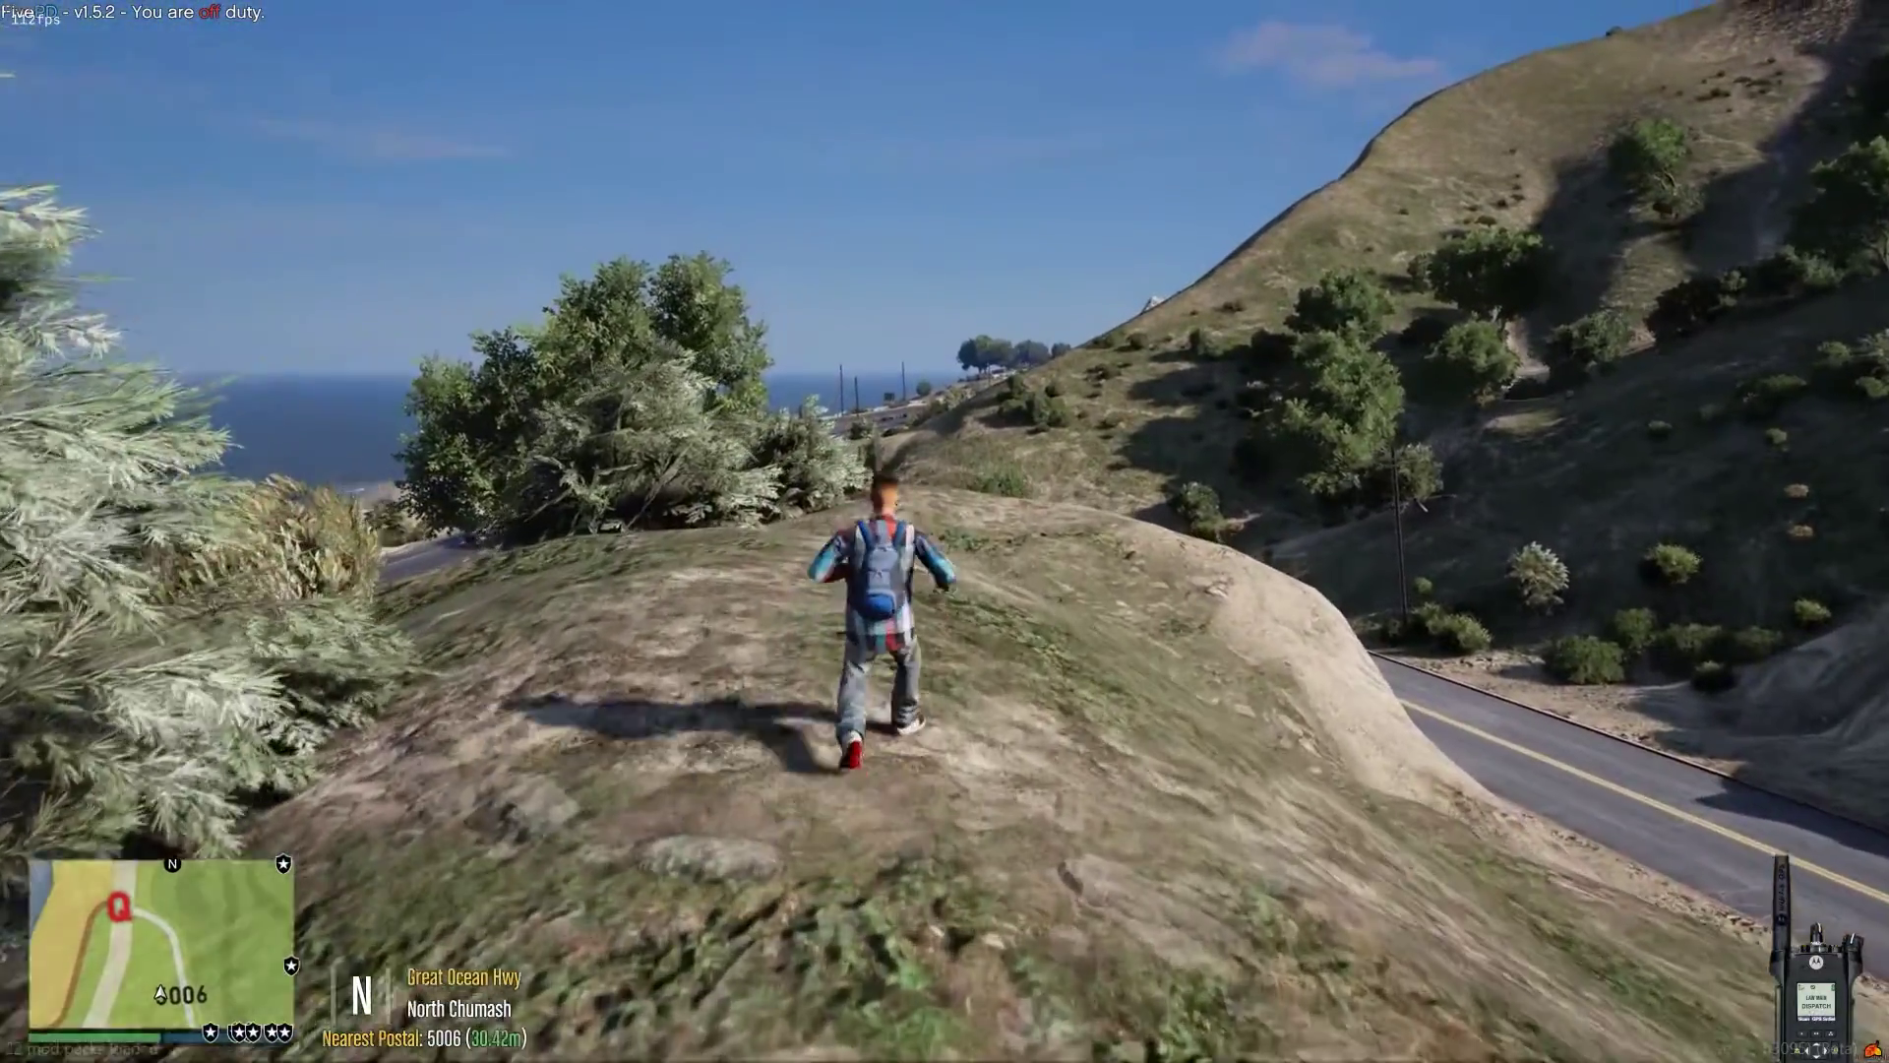
# - Enable HOLD on the console's LAW DISPATCH channel and run across the hilltop toward the coastal highway in FiveM
pyautogui.hotkey('alt', 'Tab')
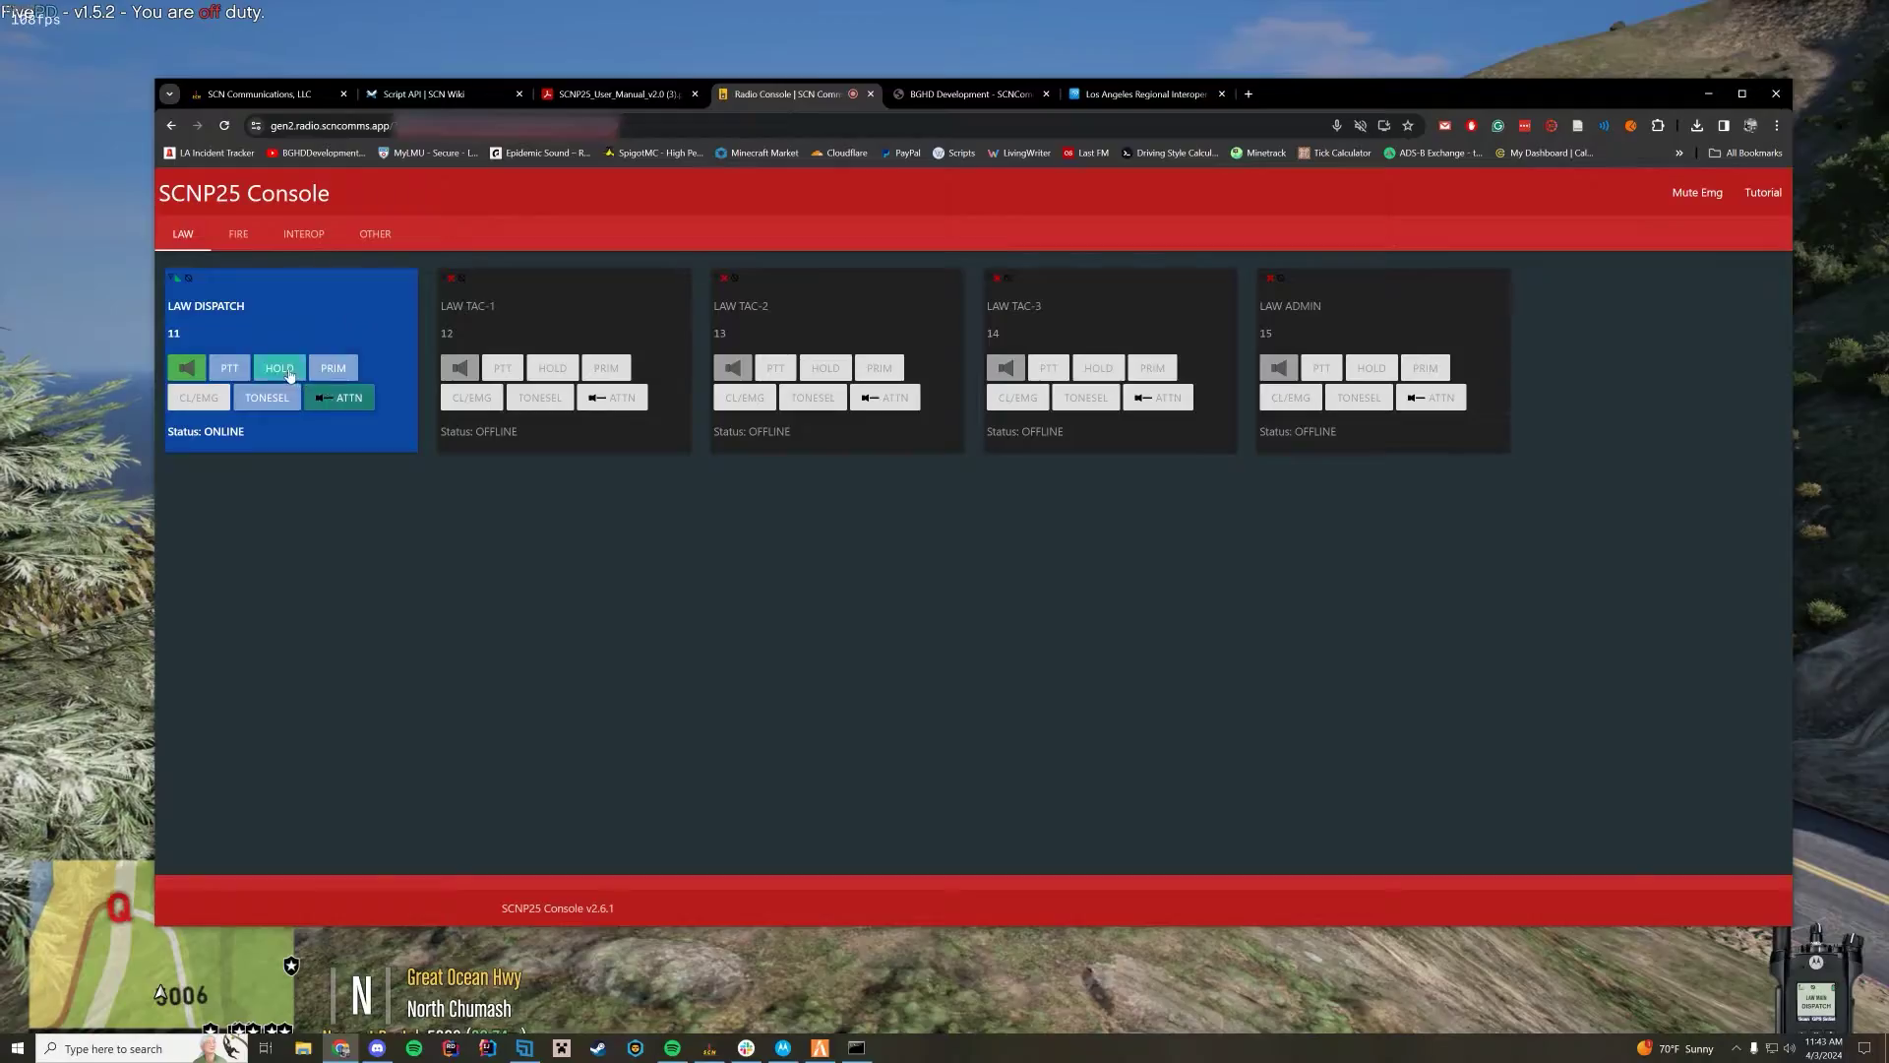
pyautogui.hotkey('alt', 'Tab')
pyautogui.press('w')
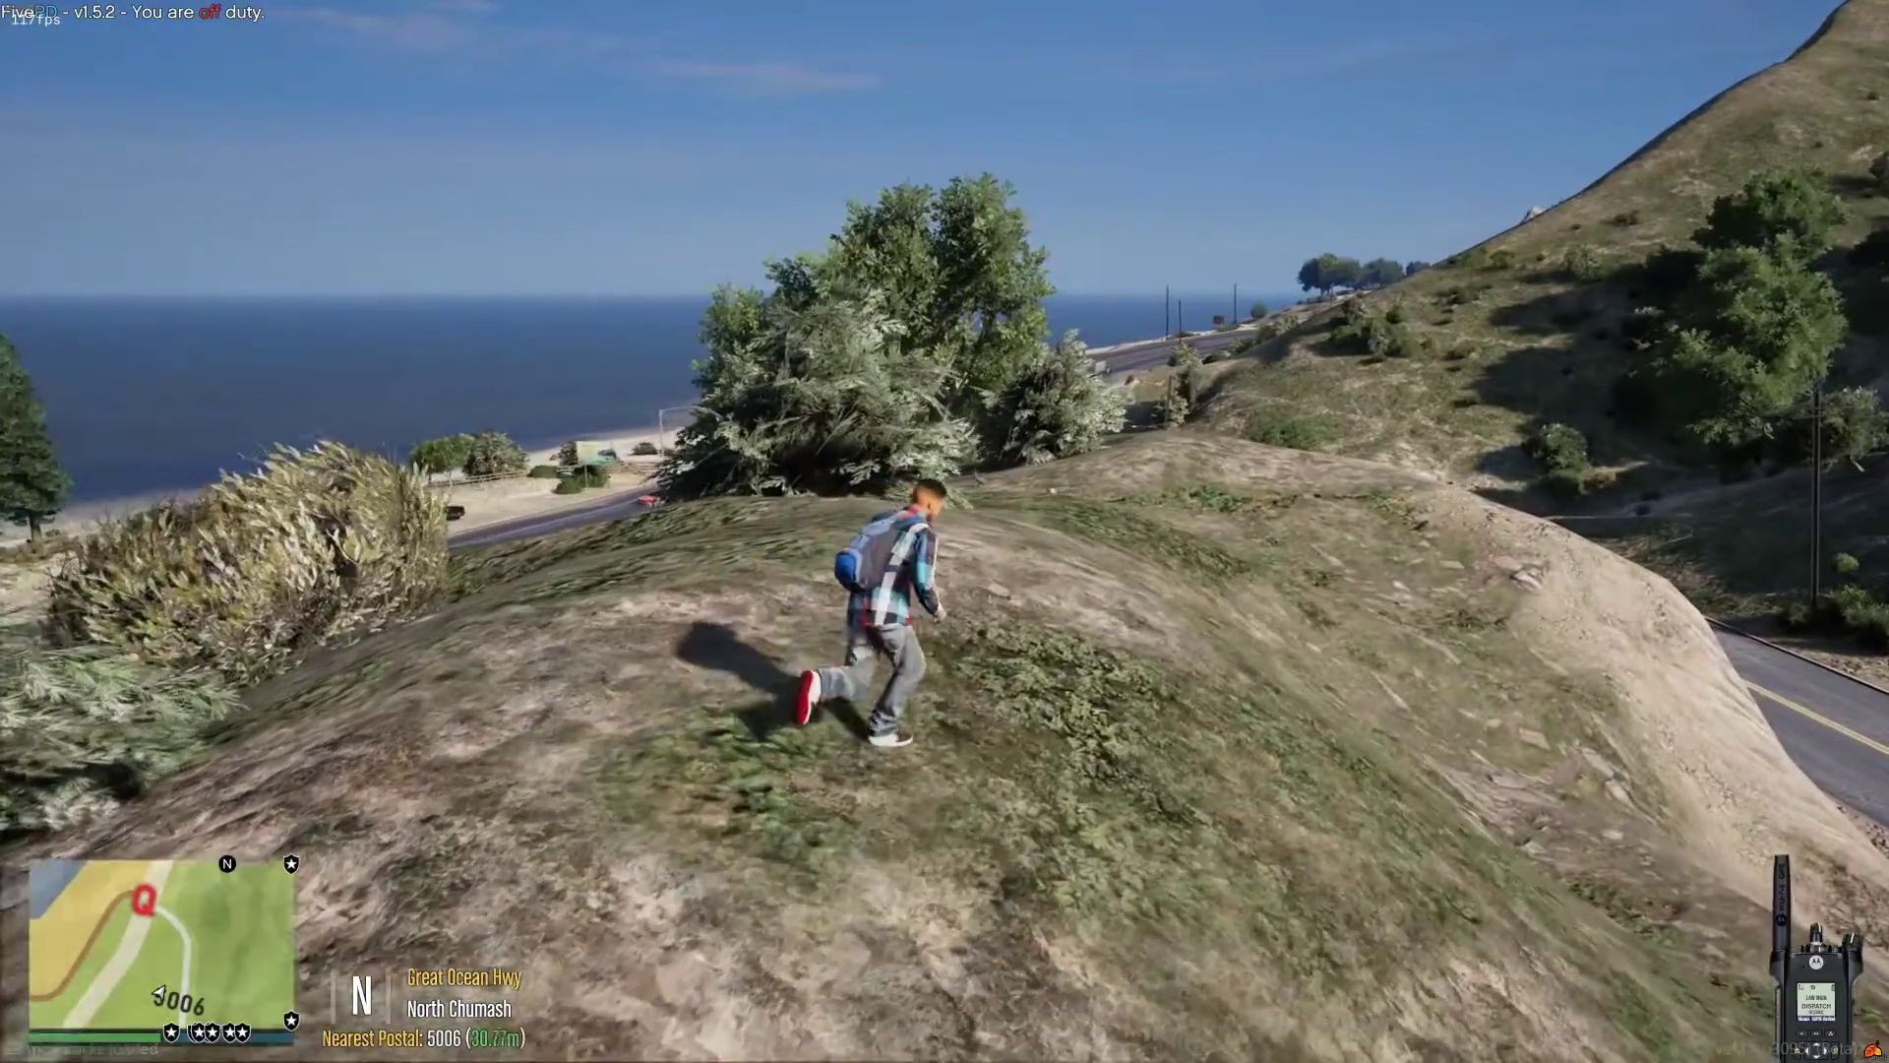
pyautogui.press('w')
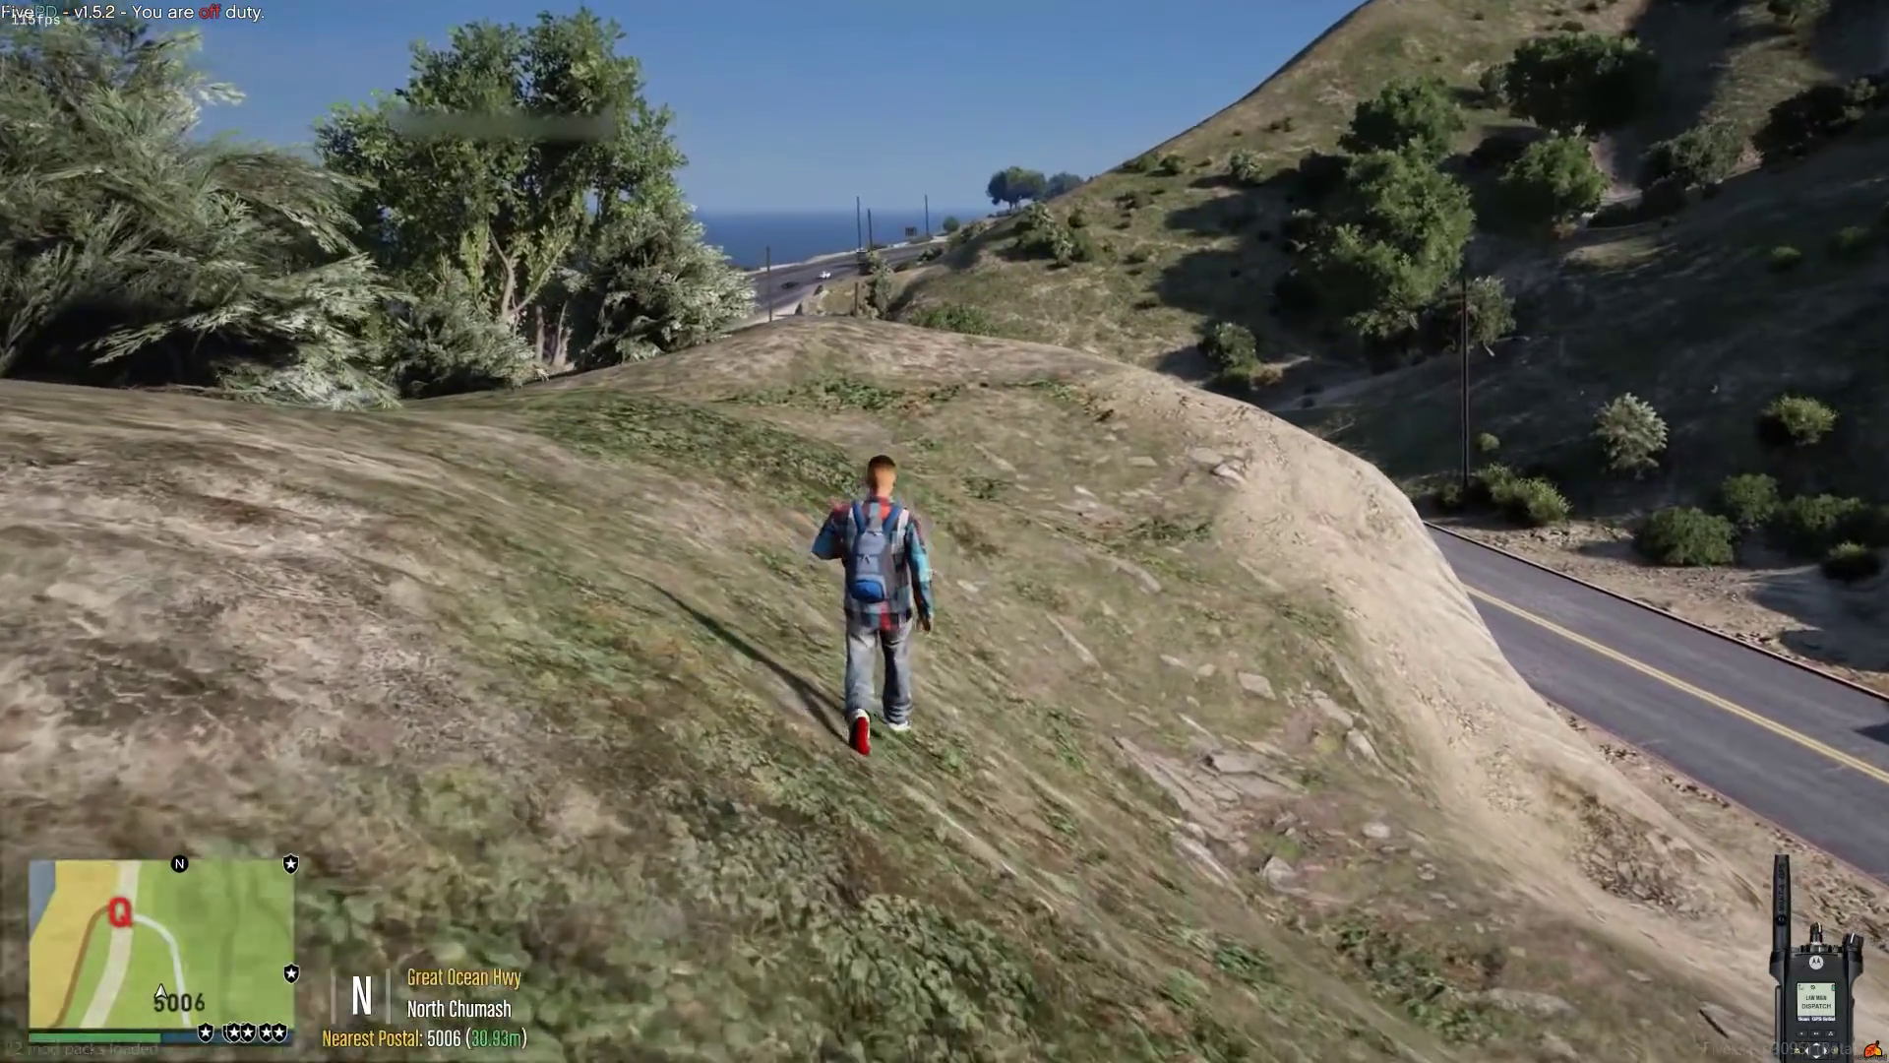
pyautogui.press('w')
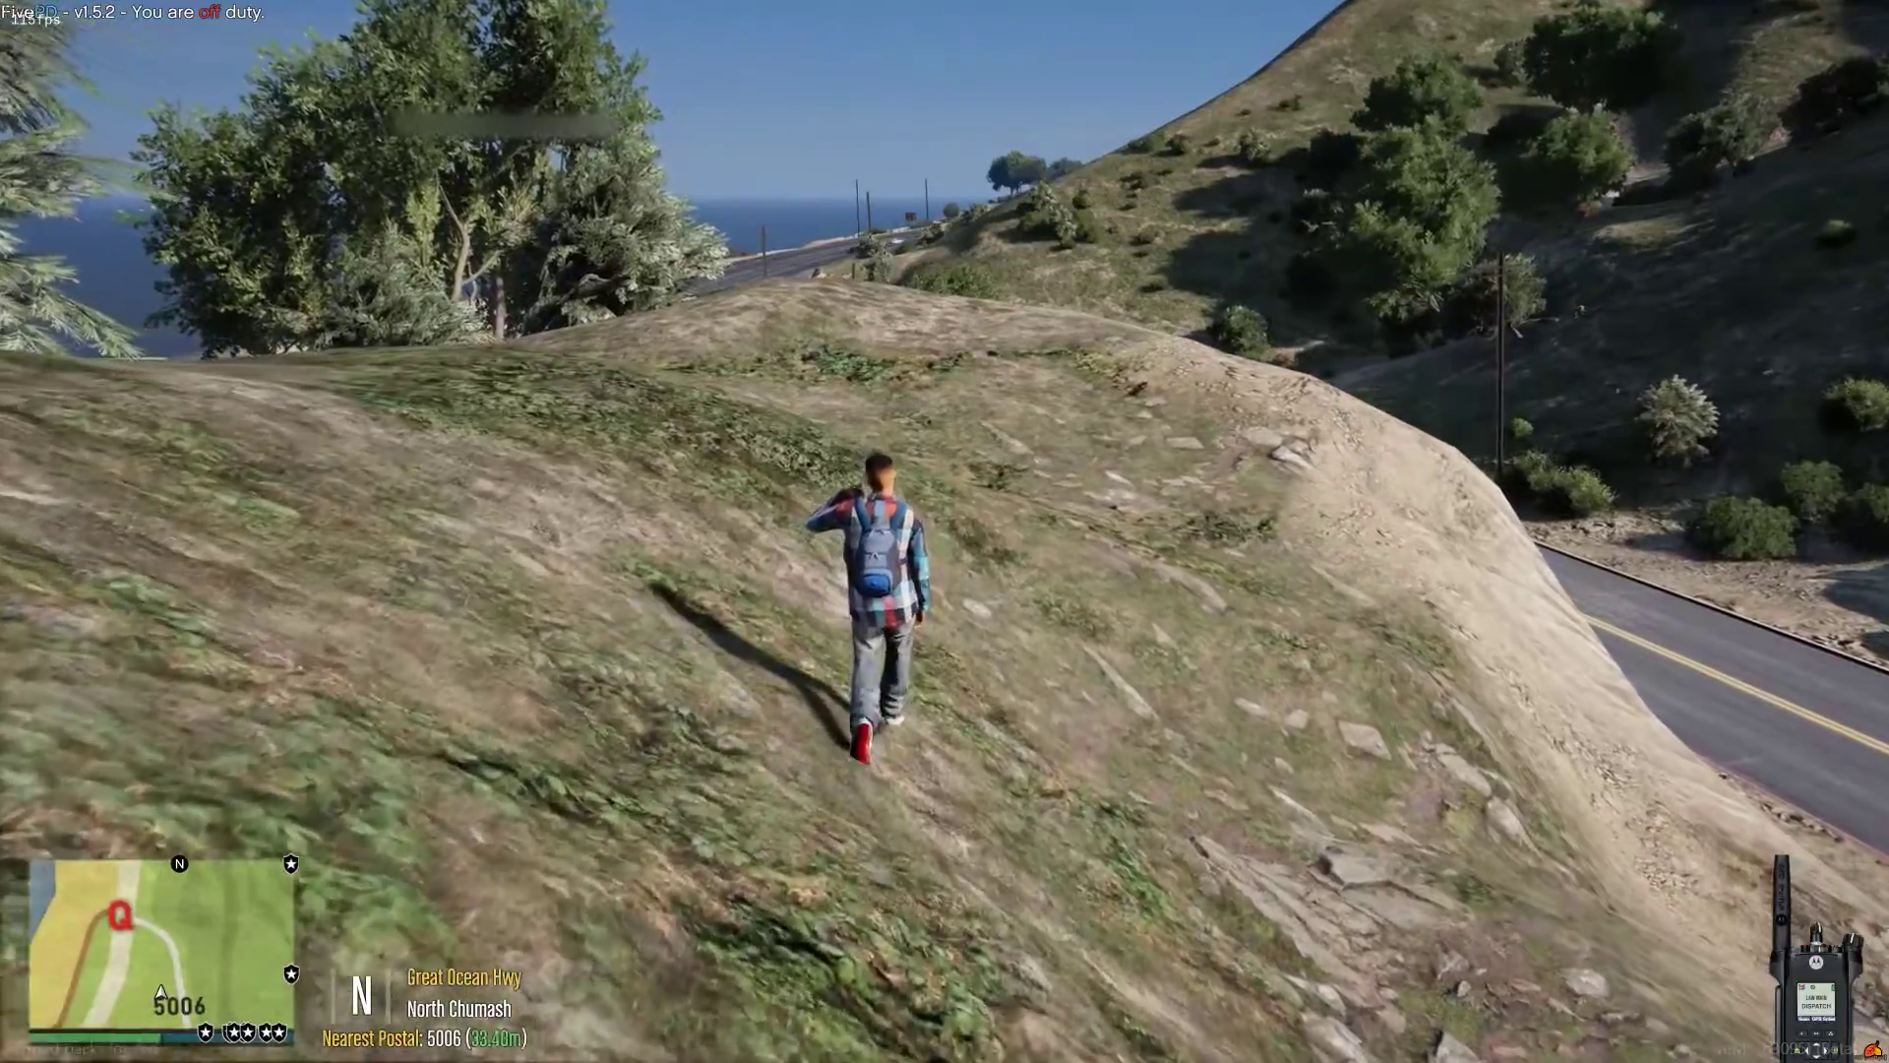
pyautogui.press('w')
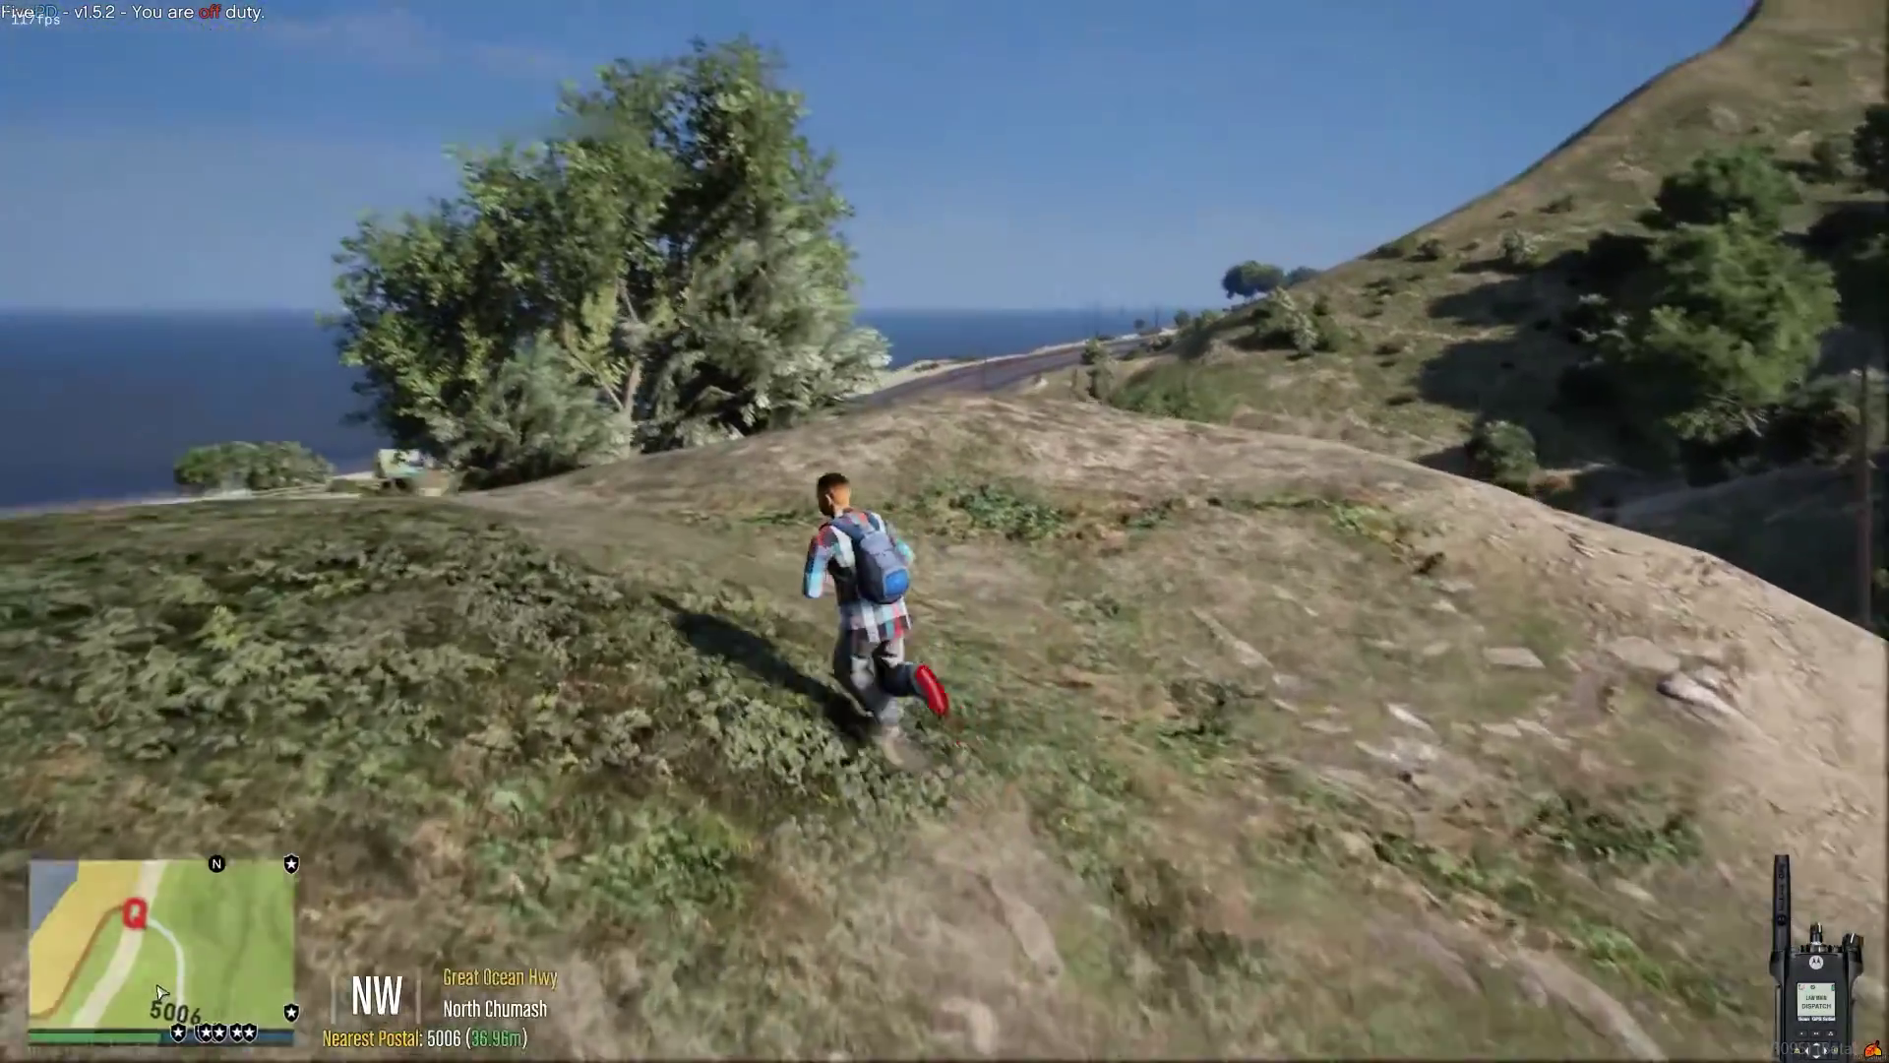
pyautogui.press('w')
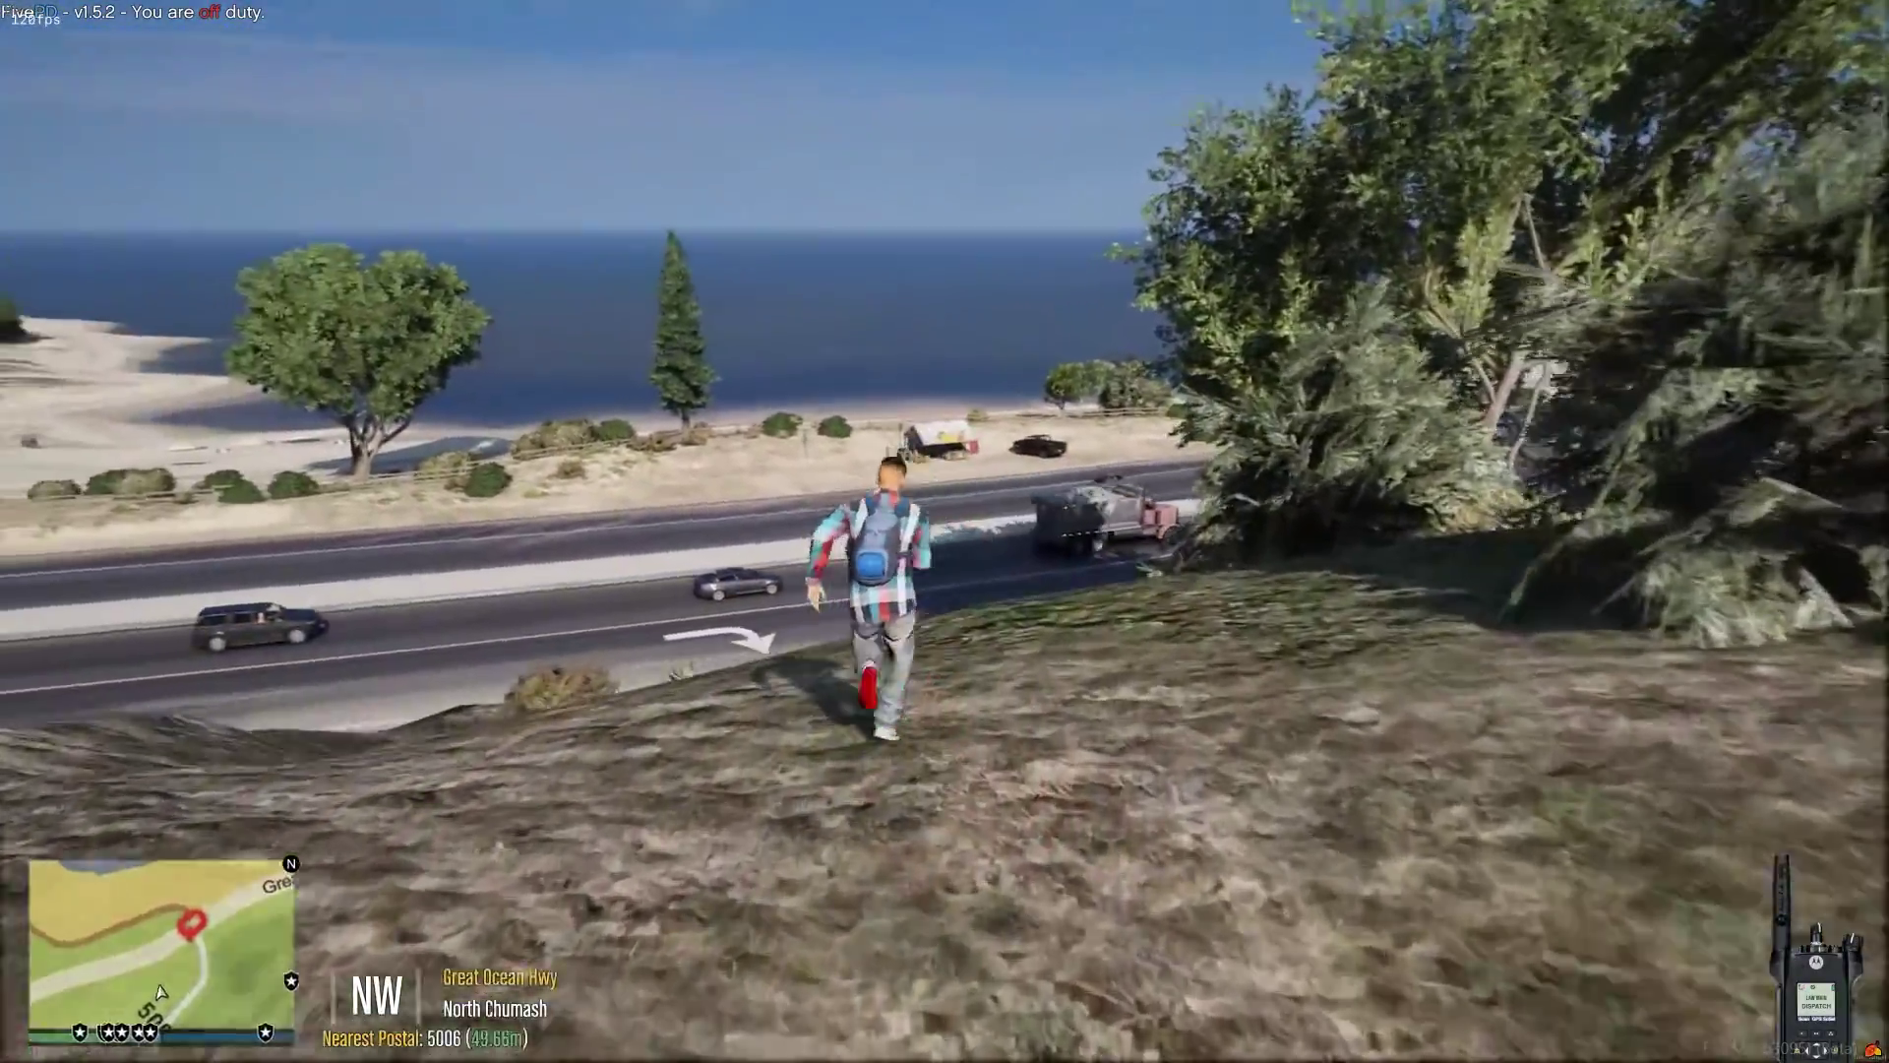
# - Check the LAW DISPATCH channel on the console and run down the slope toward the Great Ocean Hwy fence in FiveM
pyautogui.hotkey('alt', 'Tab')
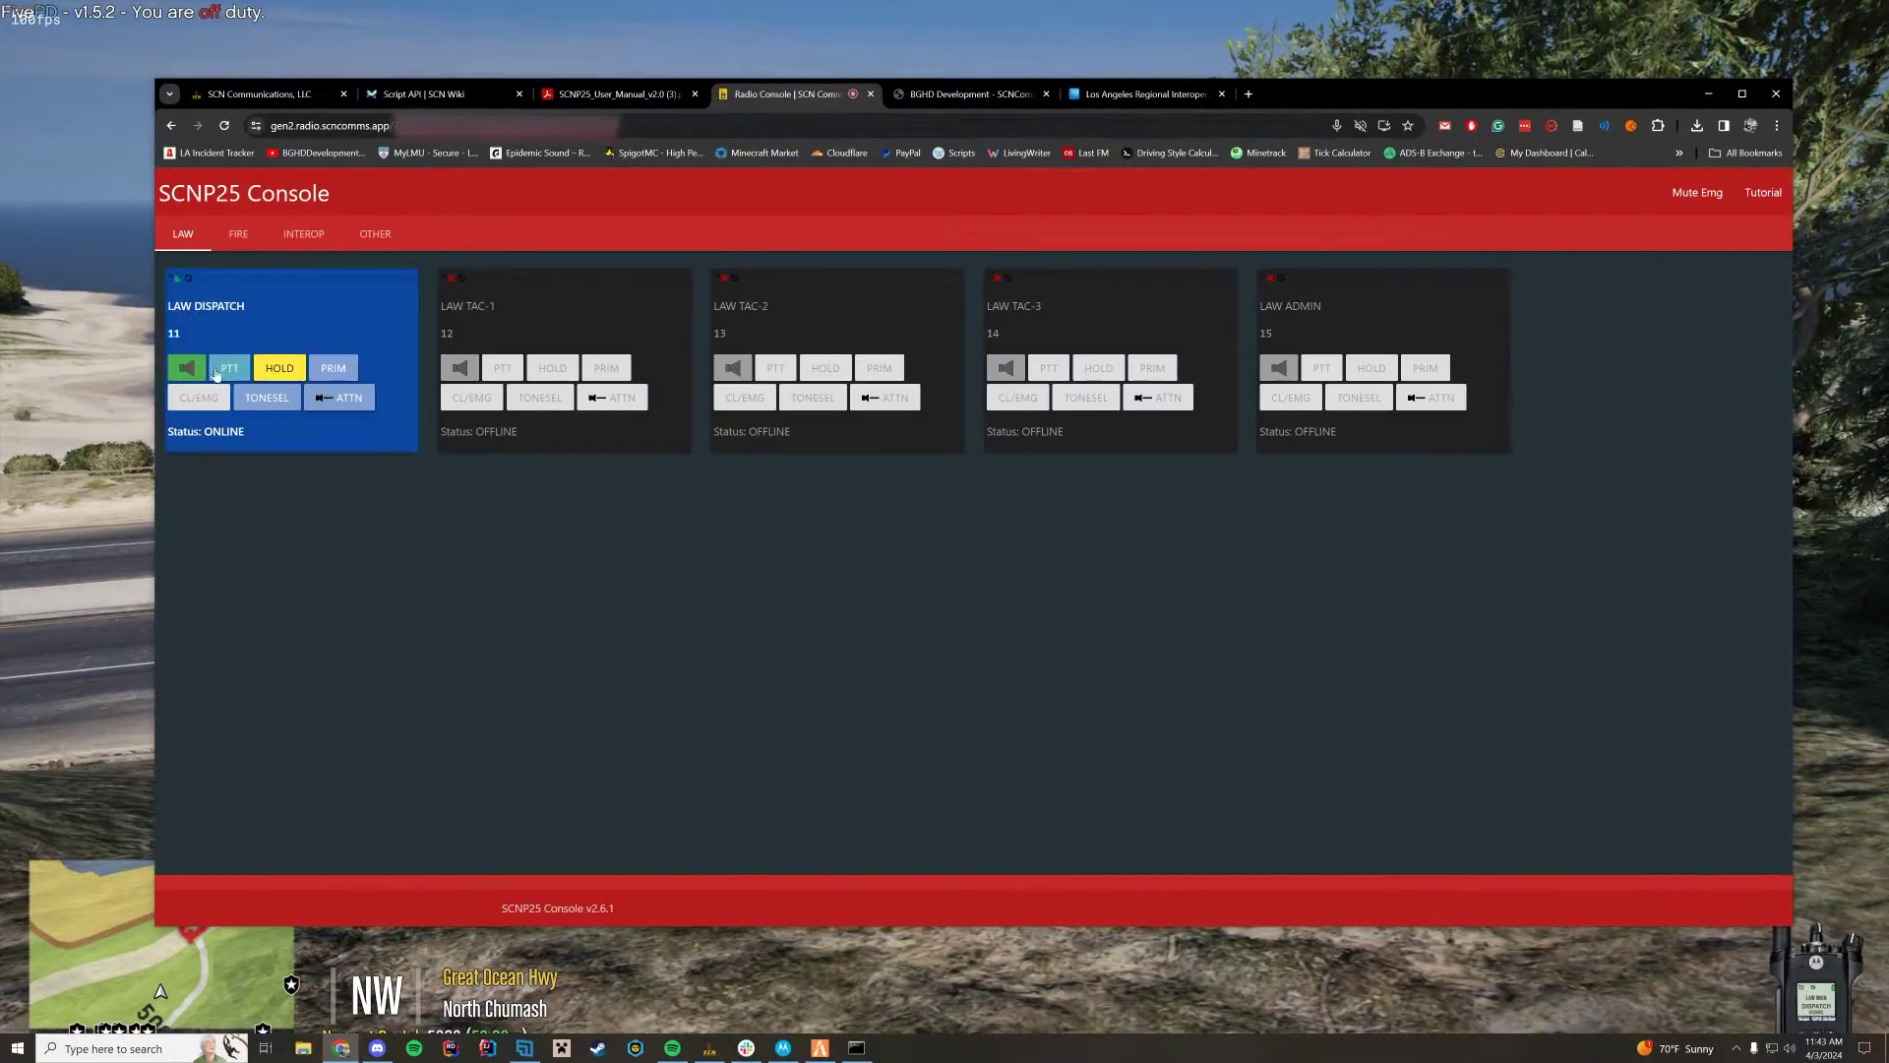
pyautogui.click(105, 454)
pyautogui.press('w')
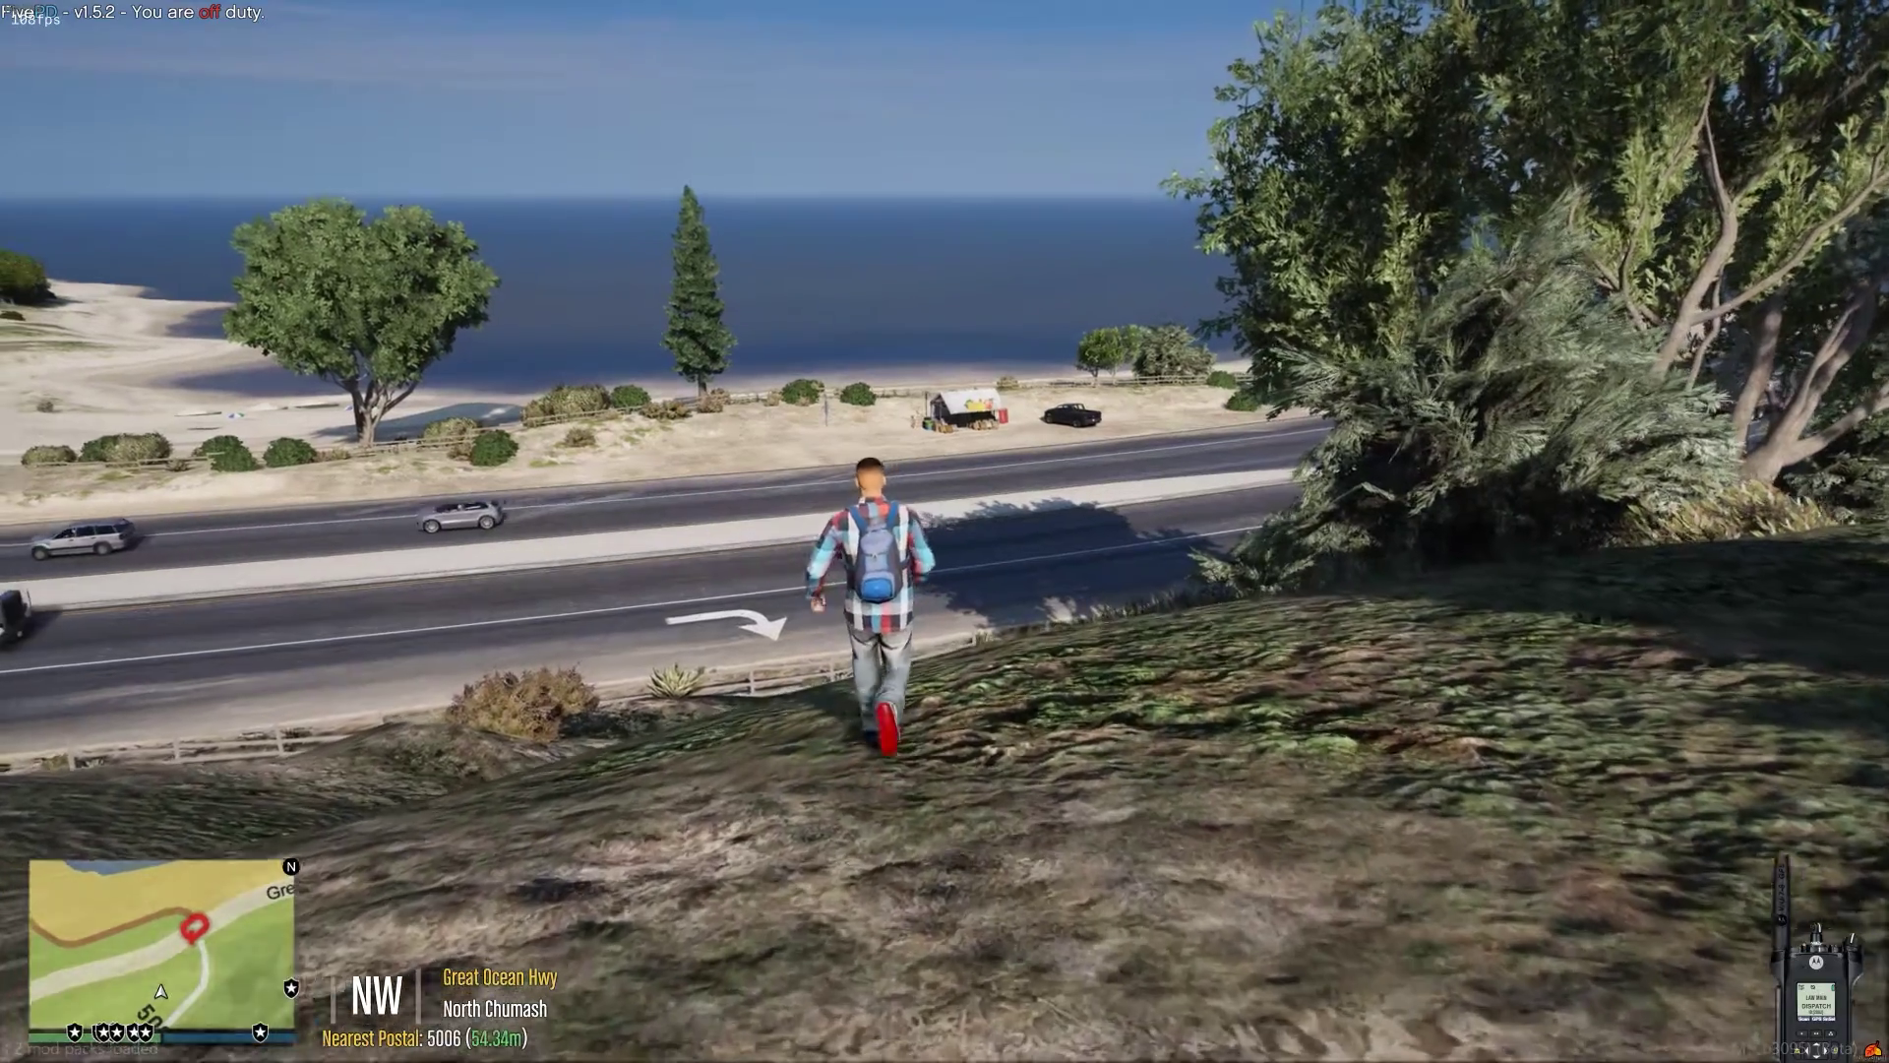
pyautogui.press('w')
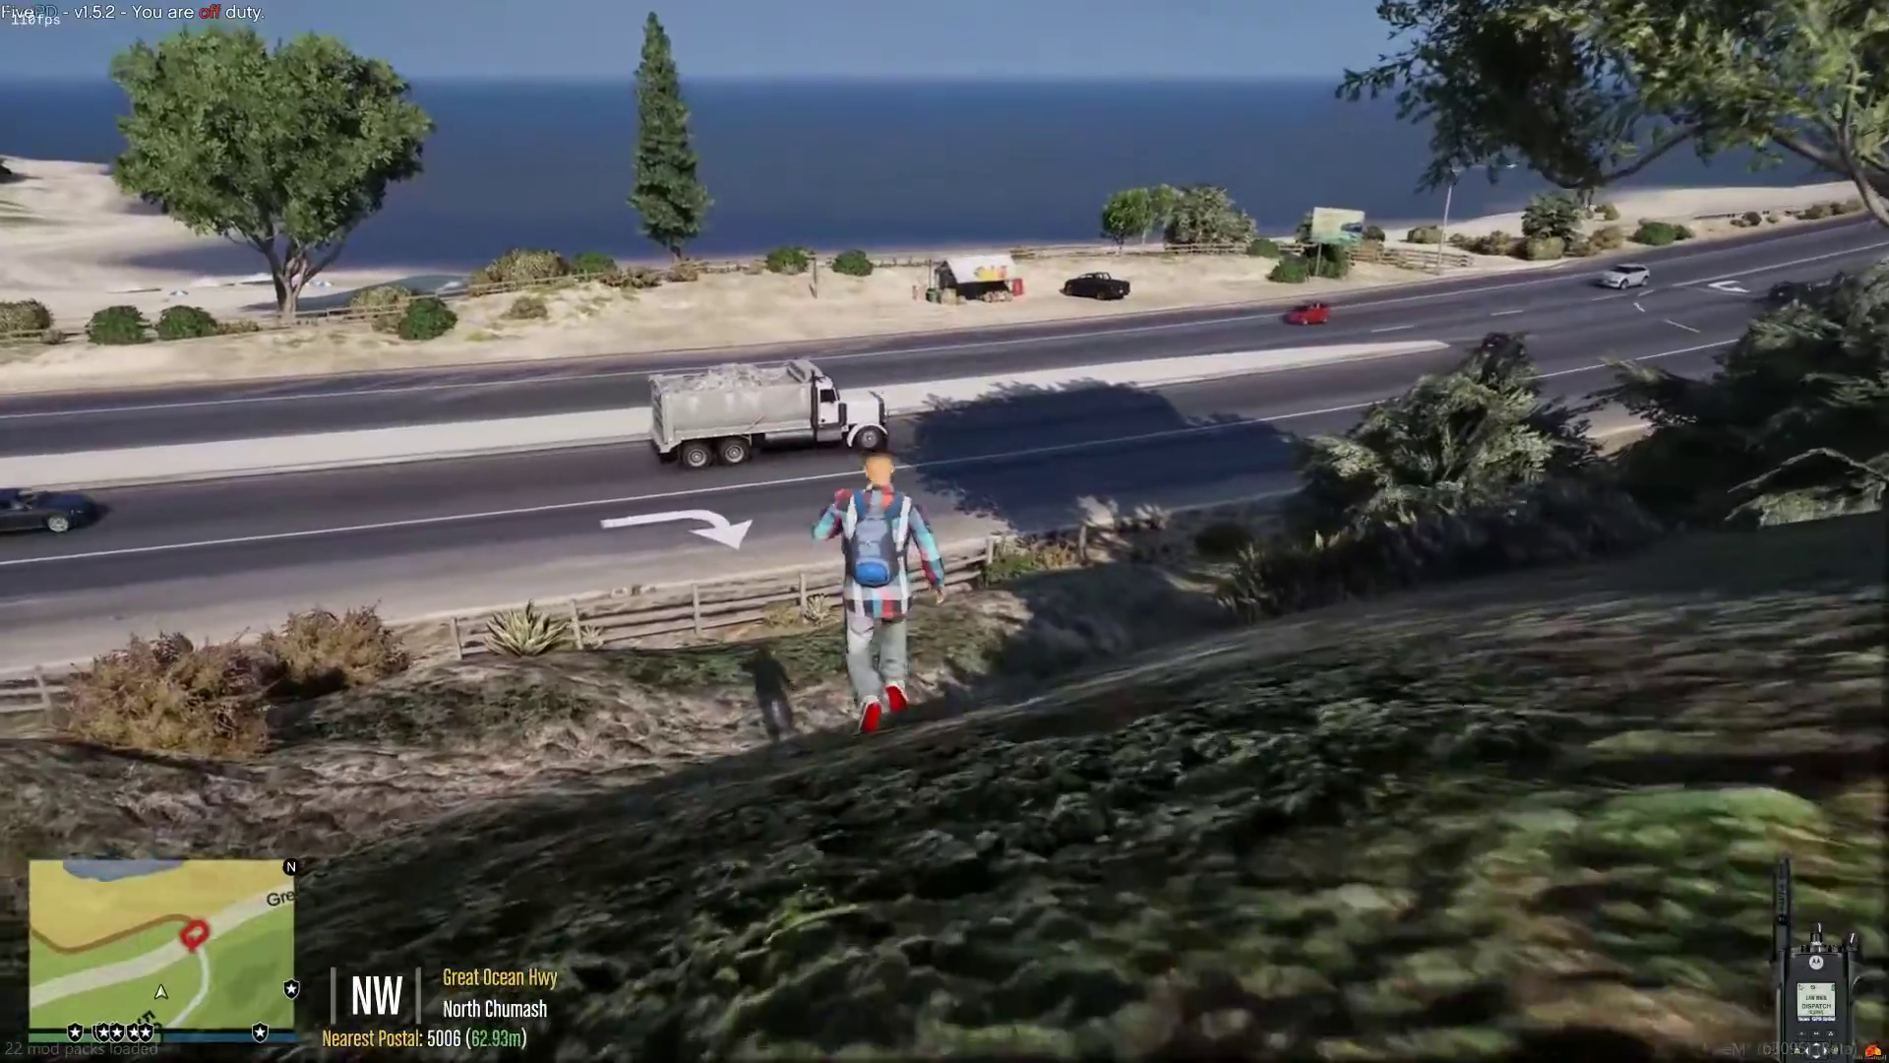
pyautogui.press('w')
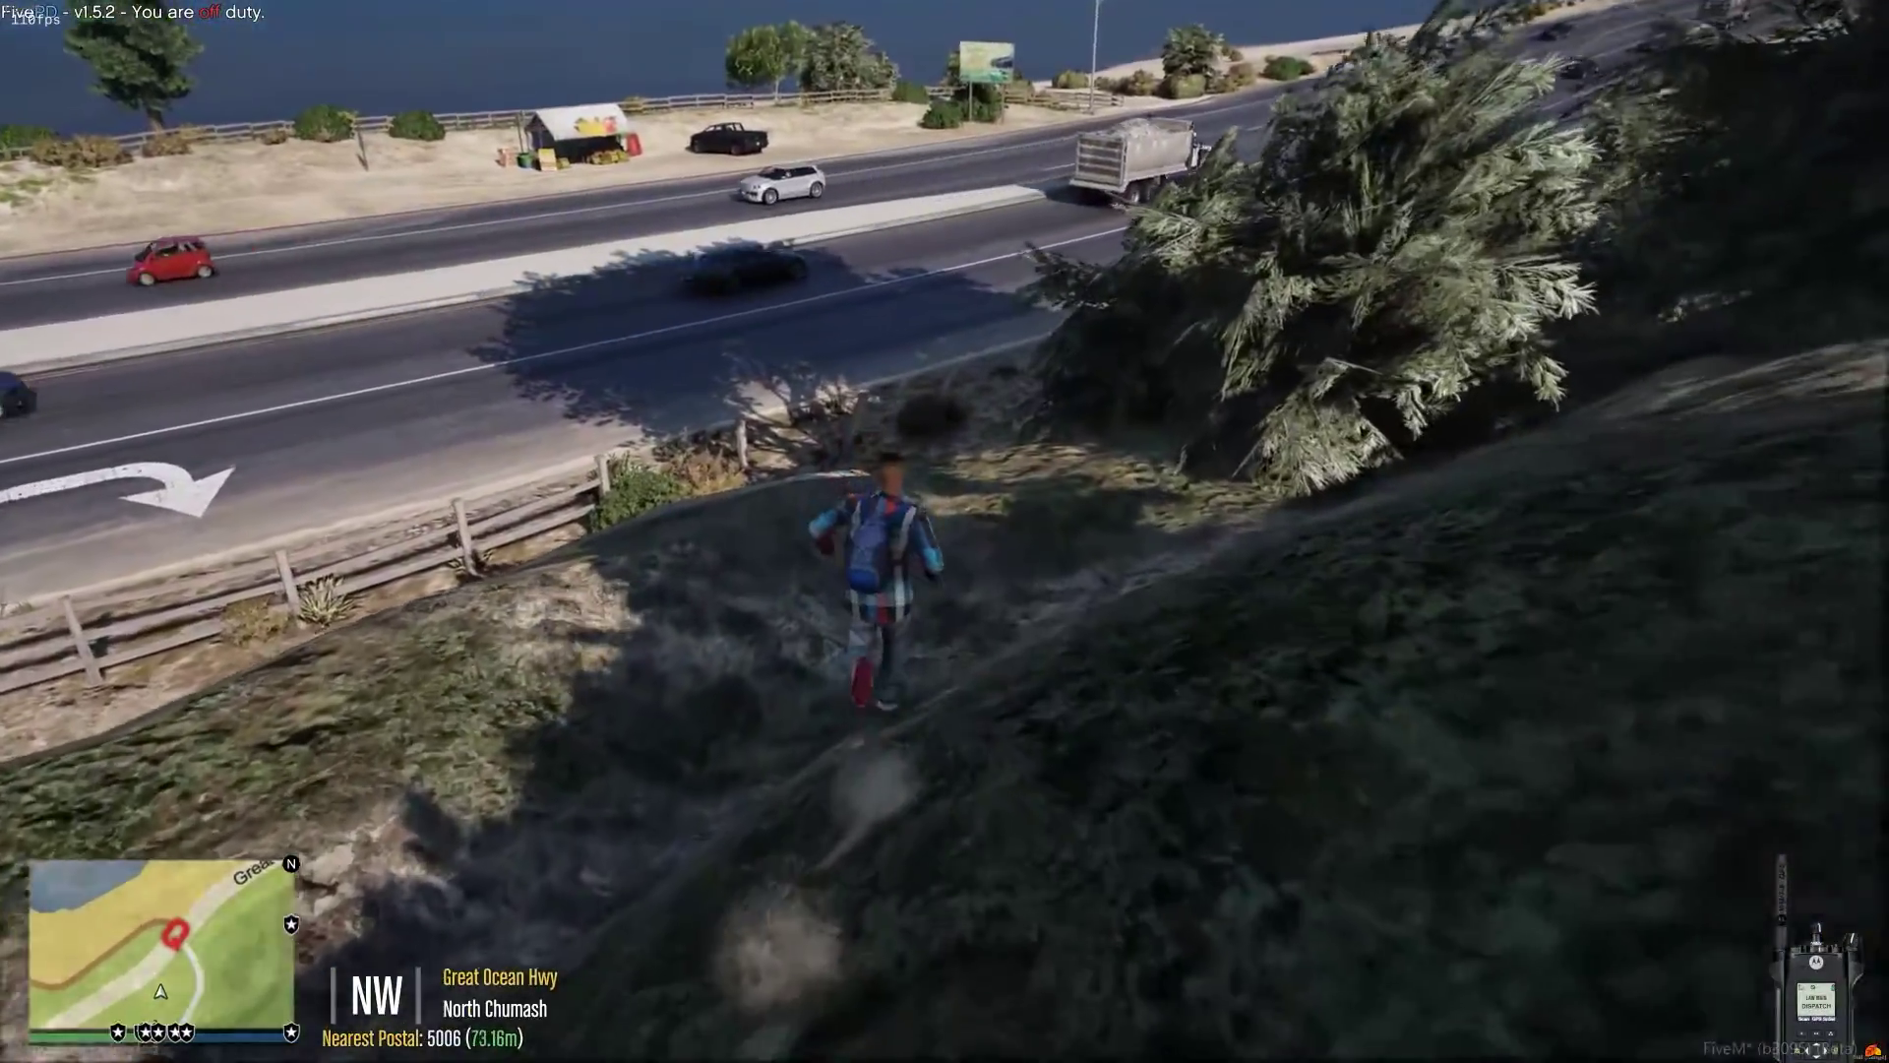
pyautogui.press('w')
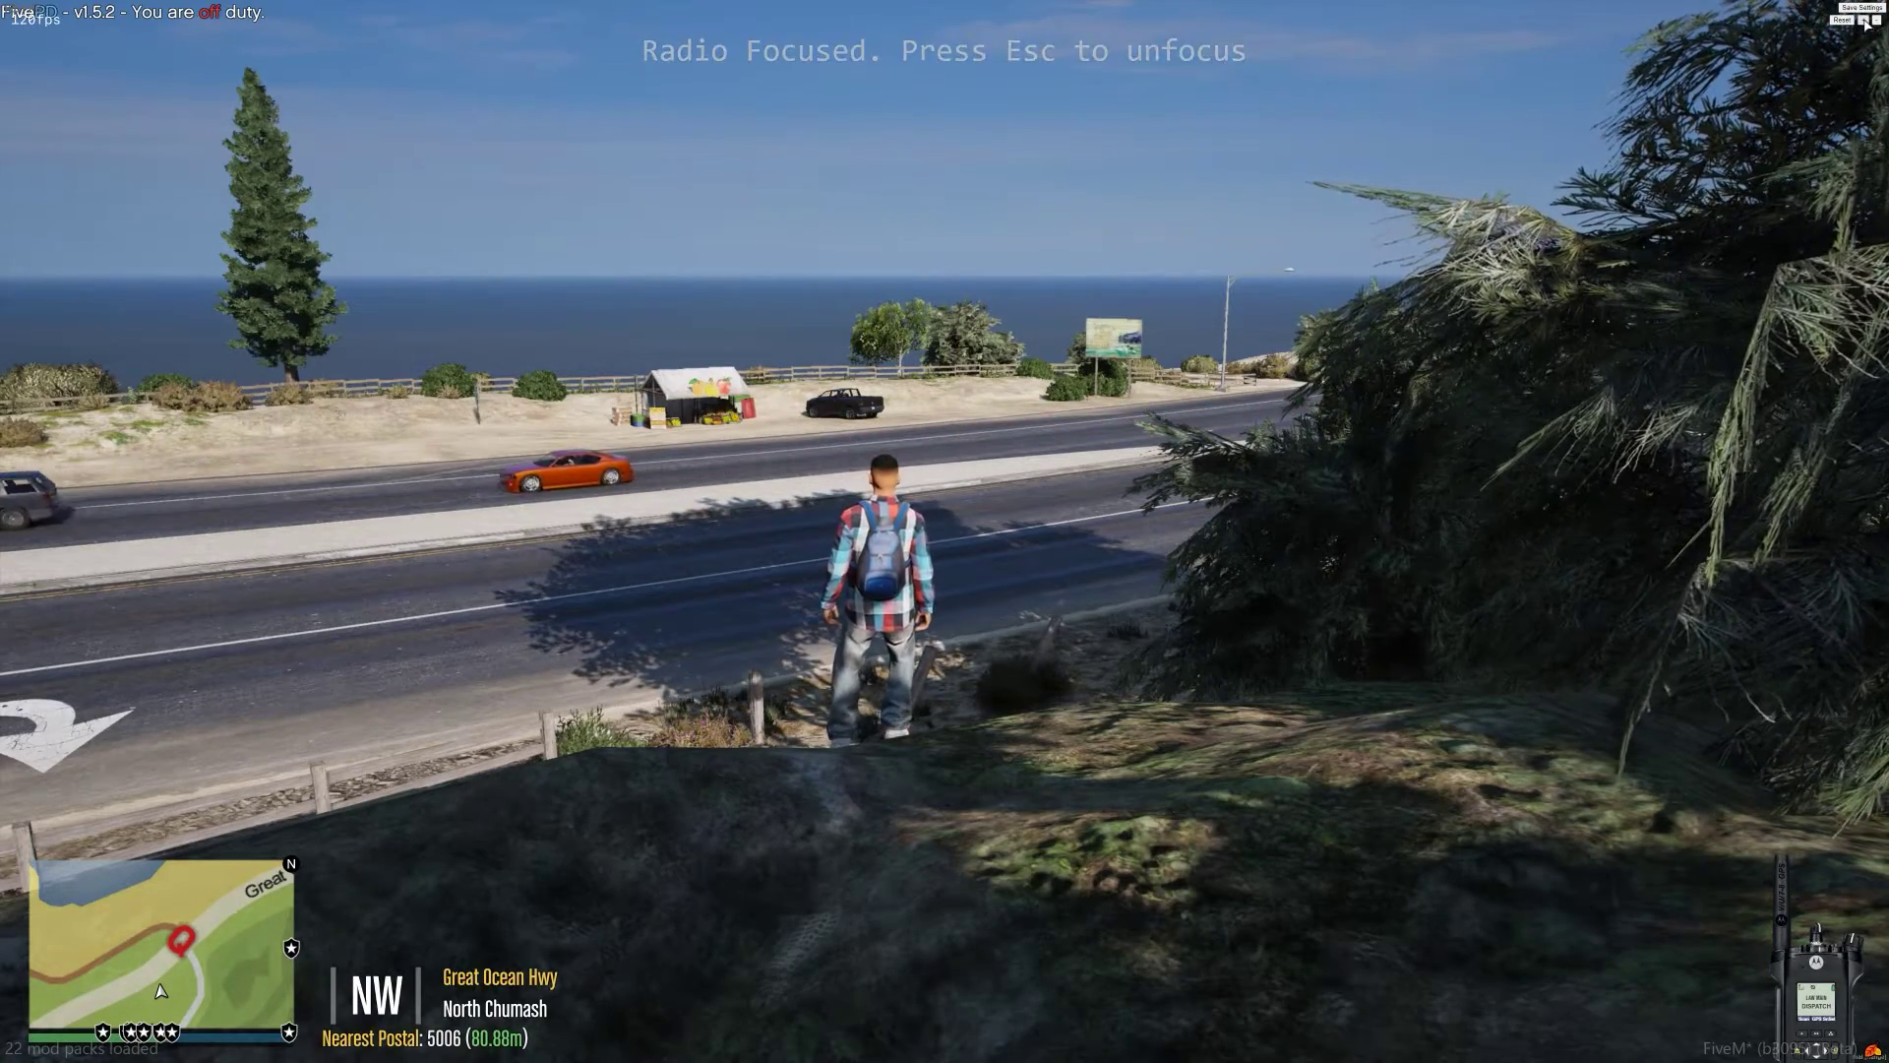
# - Focus the handheld radio, reposition and enlarge its overlay, and page through the soft-key menu on its display
pyautogui.press('F1')
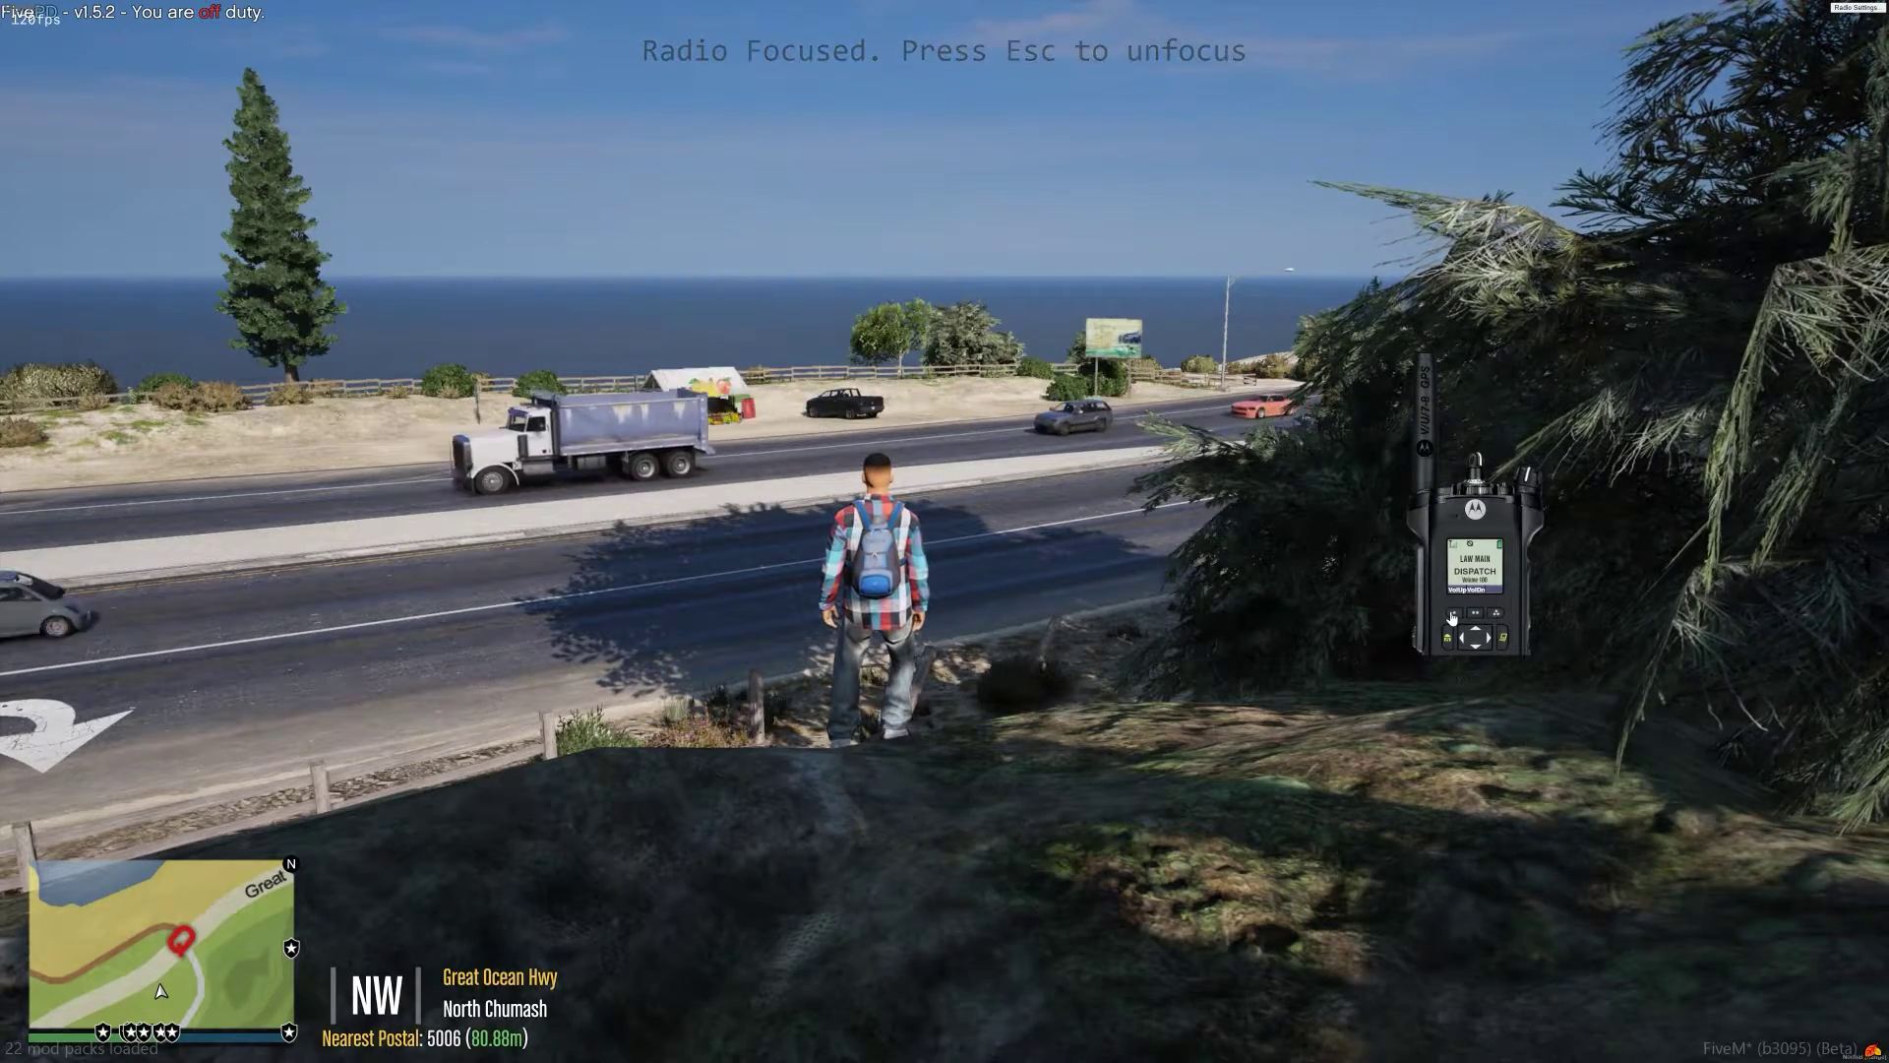
pyautogui.click(1474, 614)
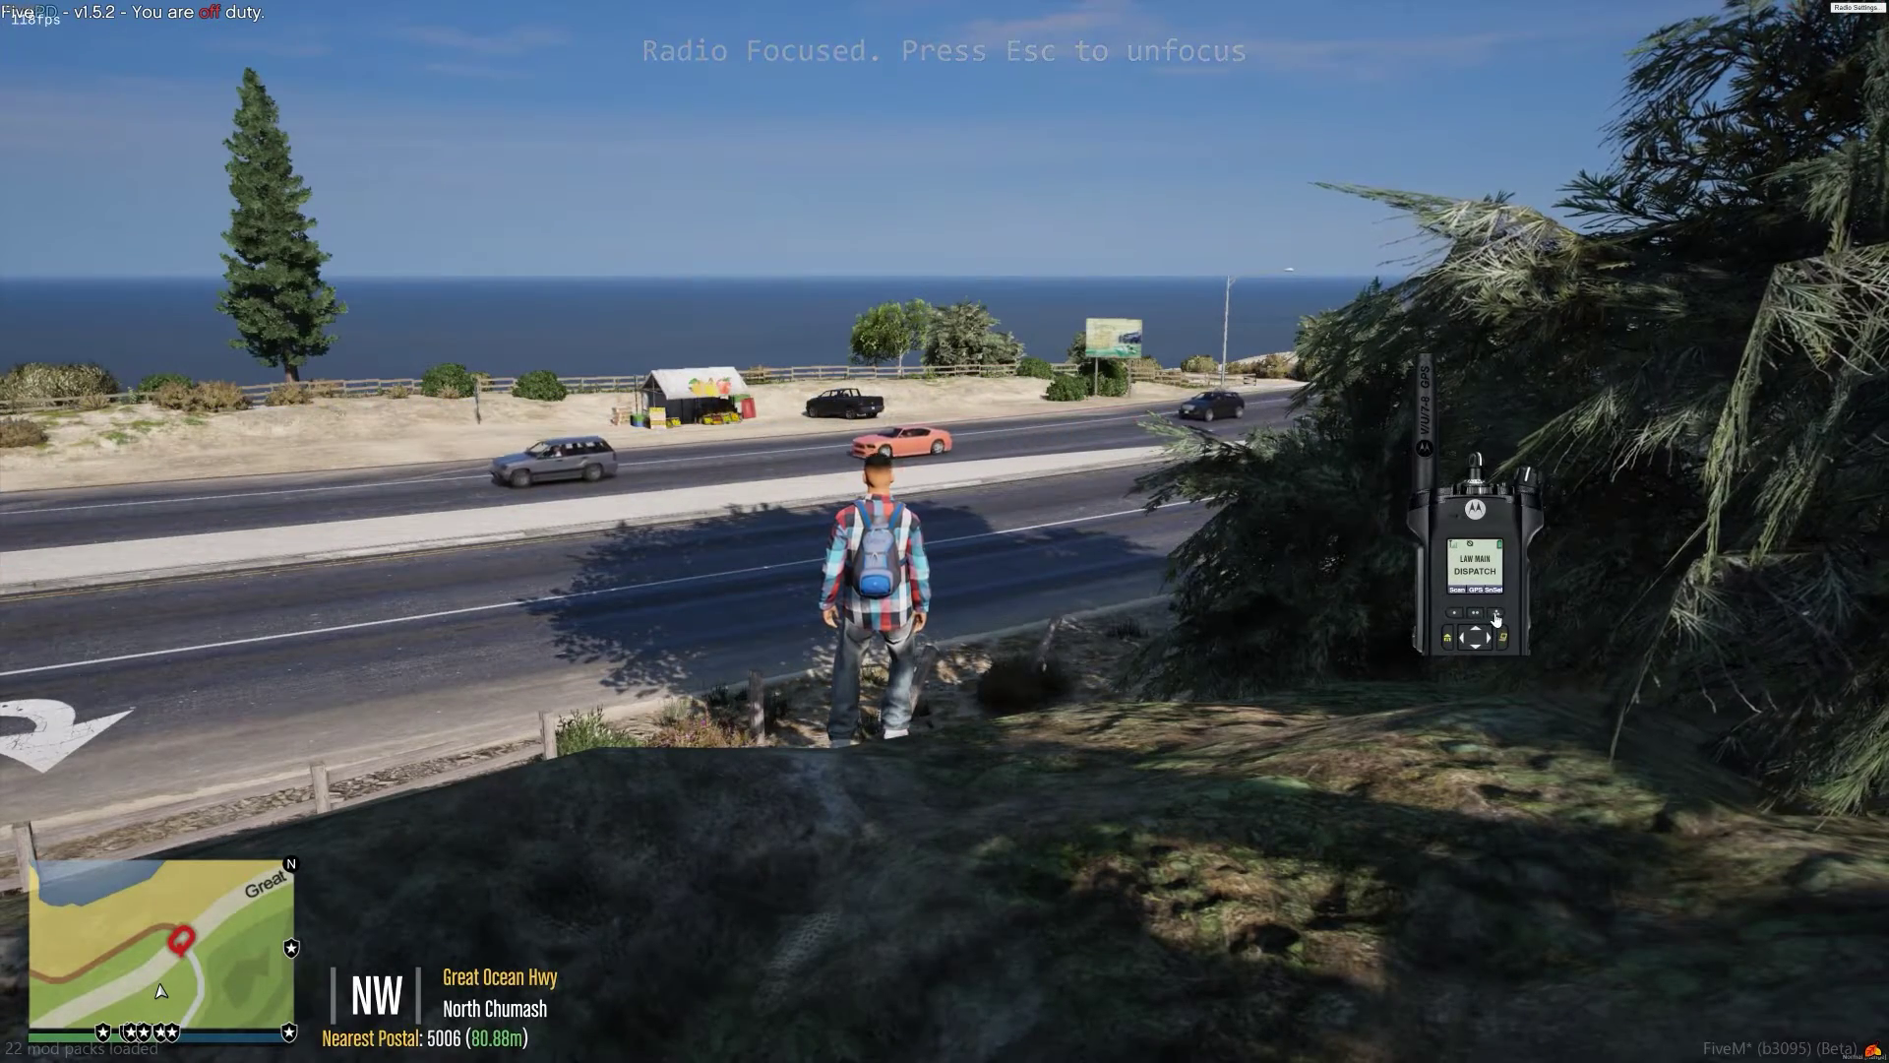
pyautogui.click(1488, 615)
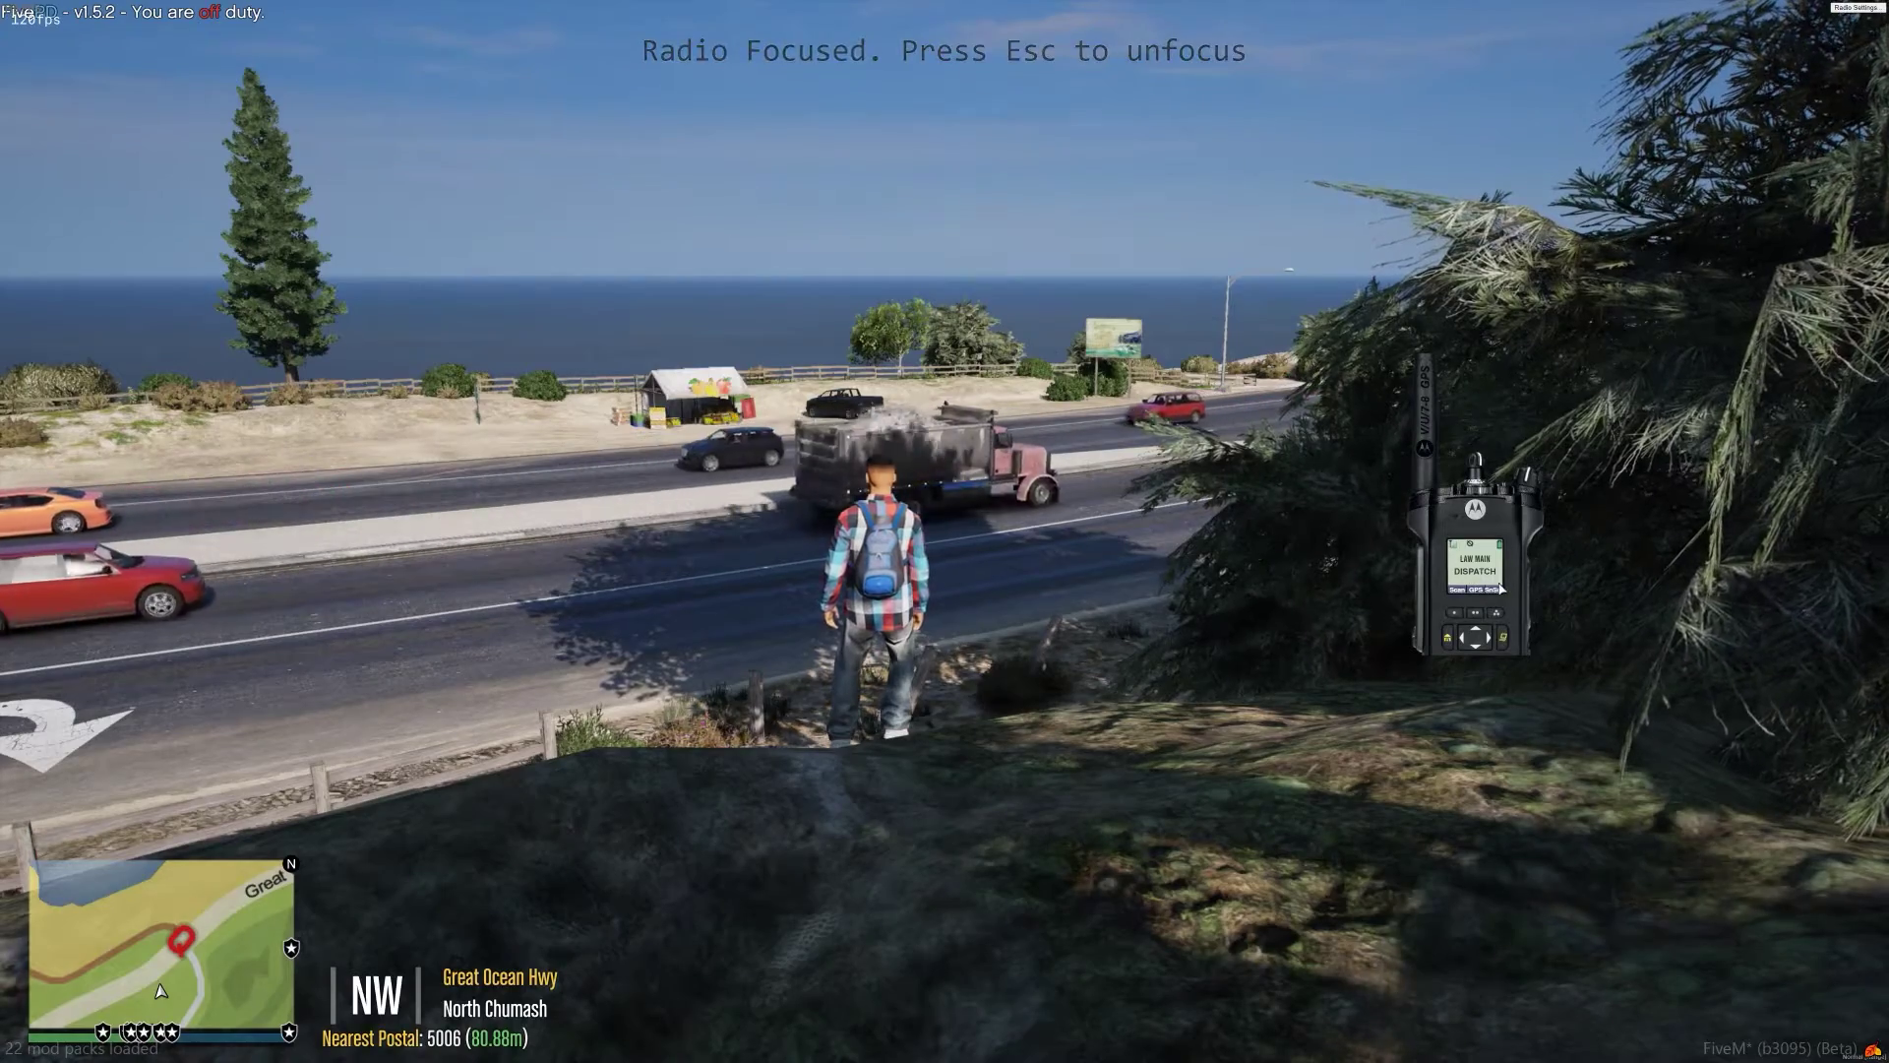
pyautogui.click(1497, 585)
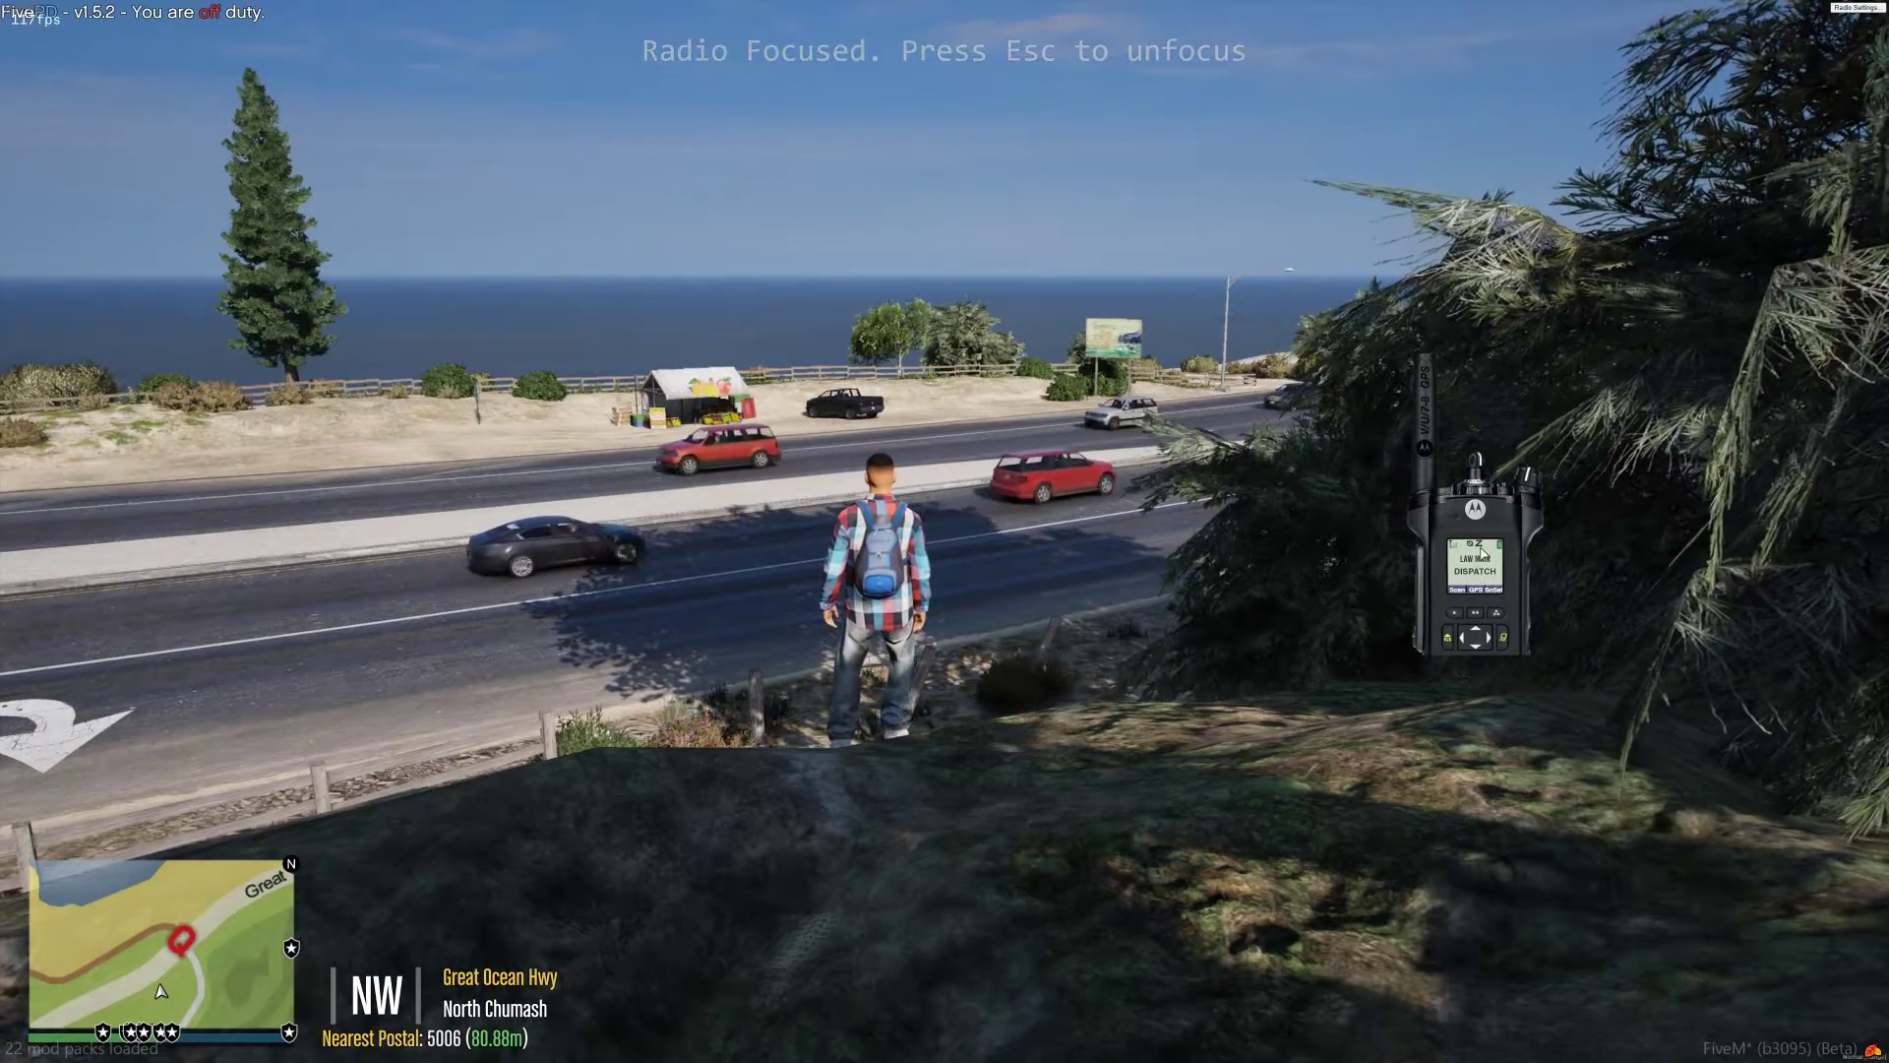
# - Switch the handheld radio to TAC-1, then cycle through its INTEROP and OTHER zones back to LAW MAIN DISPATCH
pyautogui.click(1456, 618)
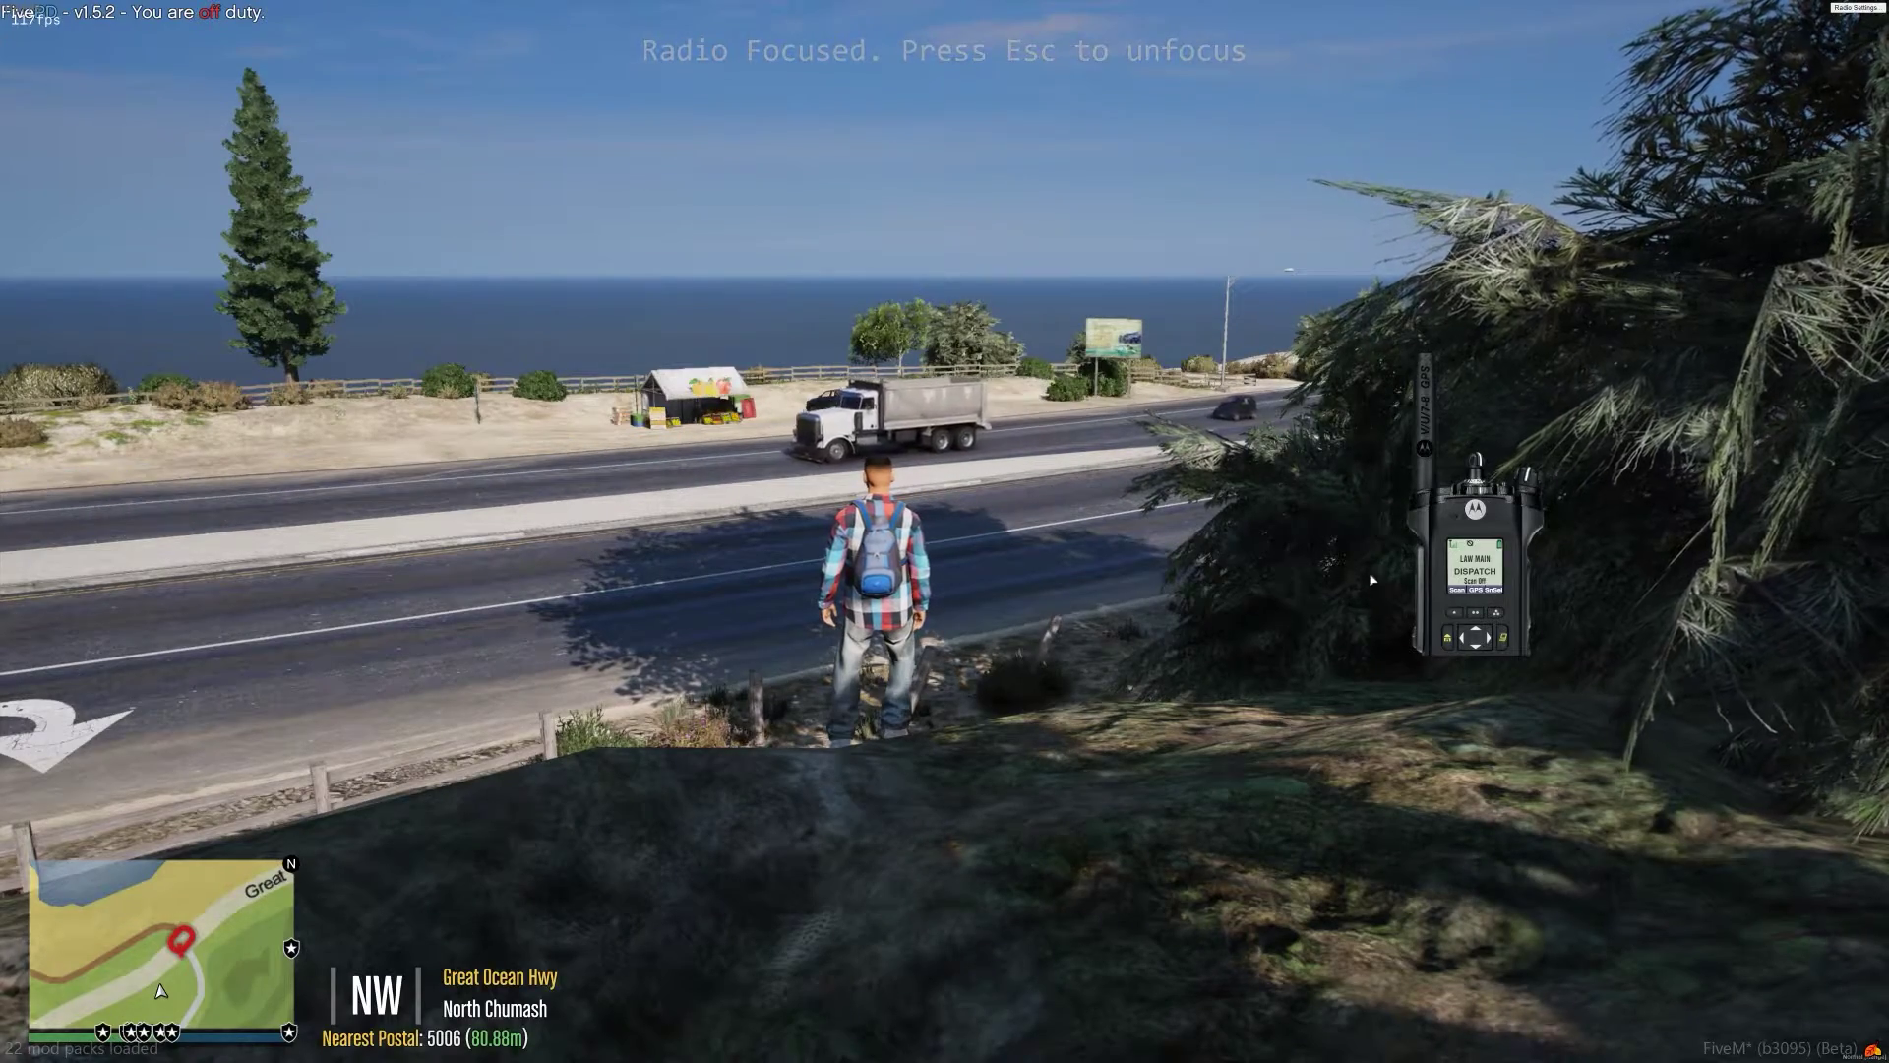
pyautogui.click(1476, 462)
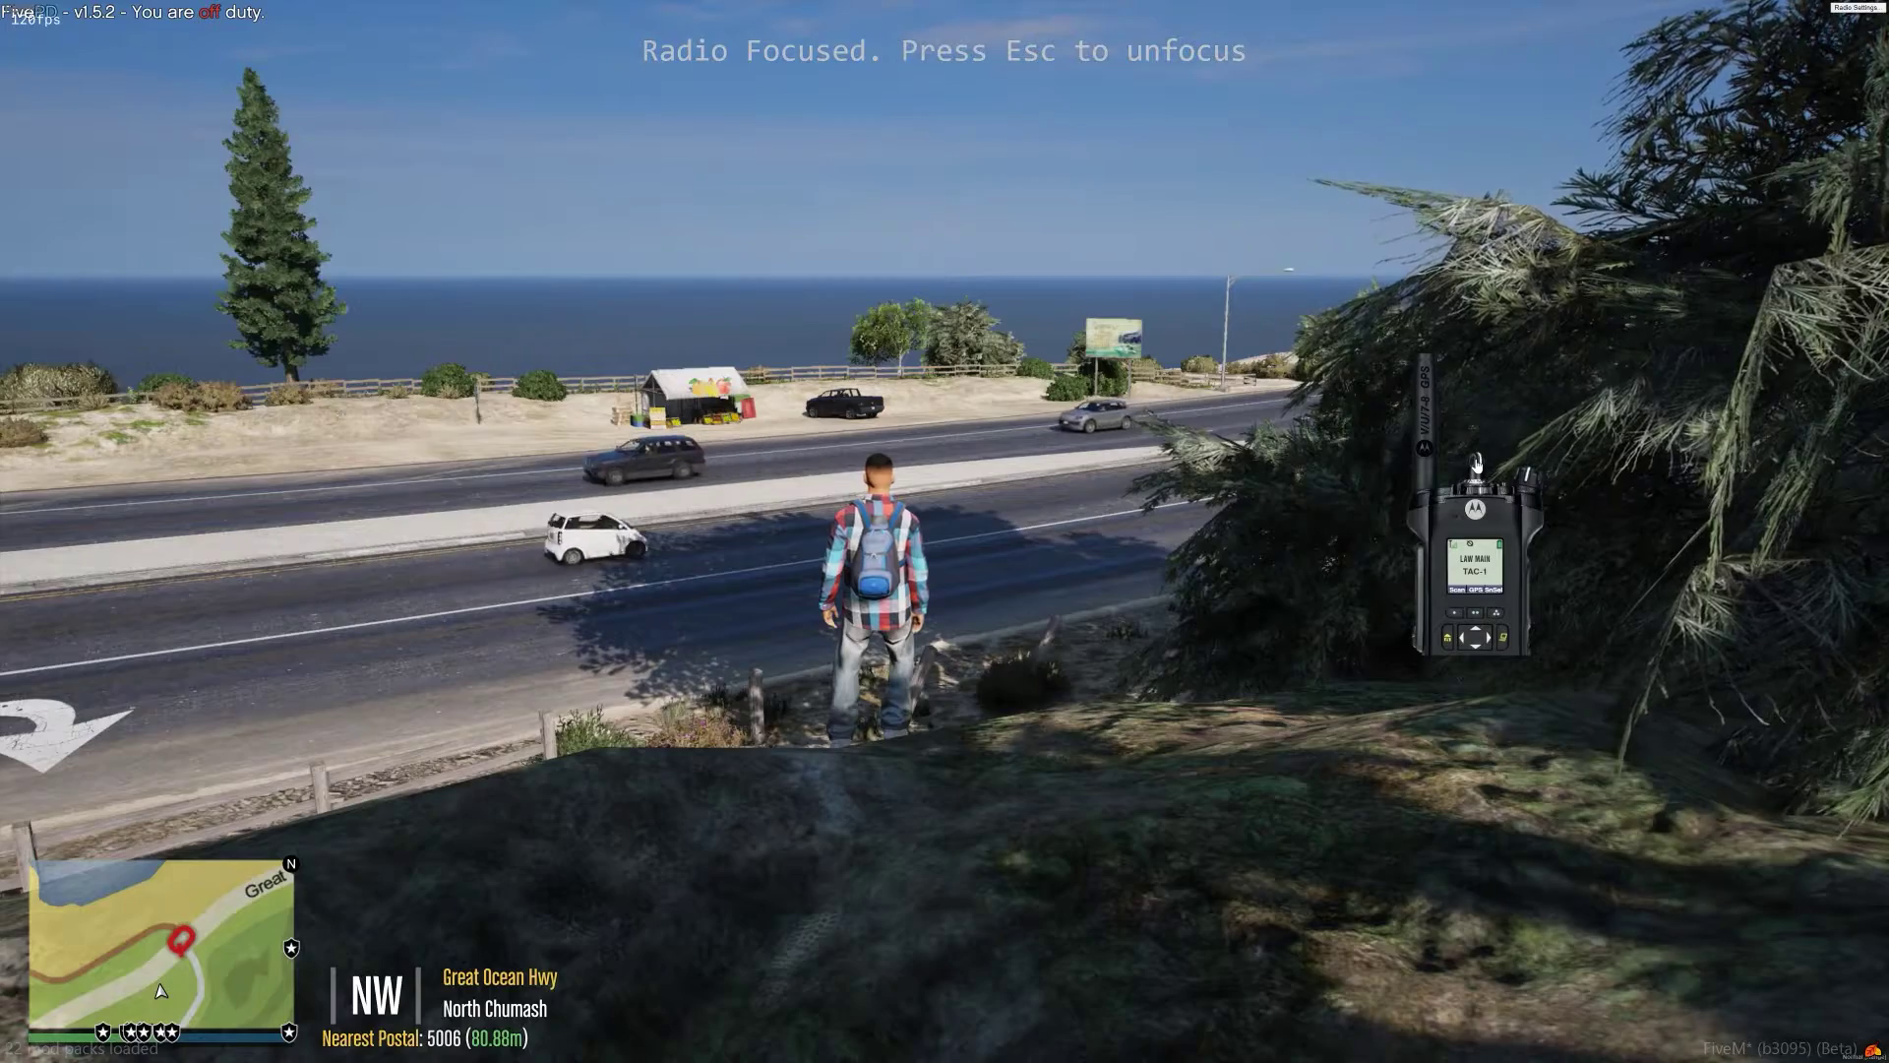
pyautogui.click(1476, 462)
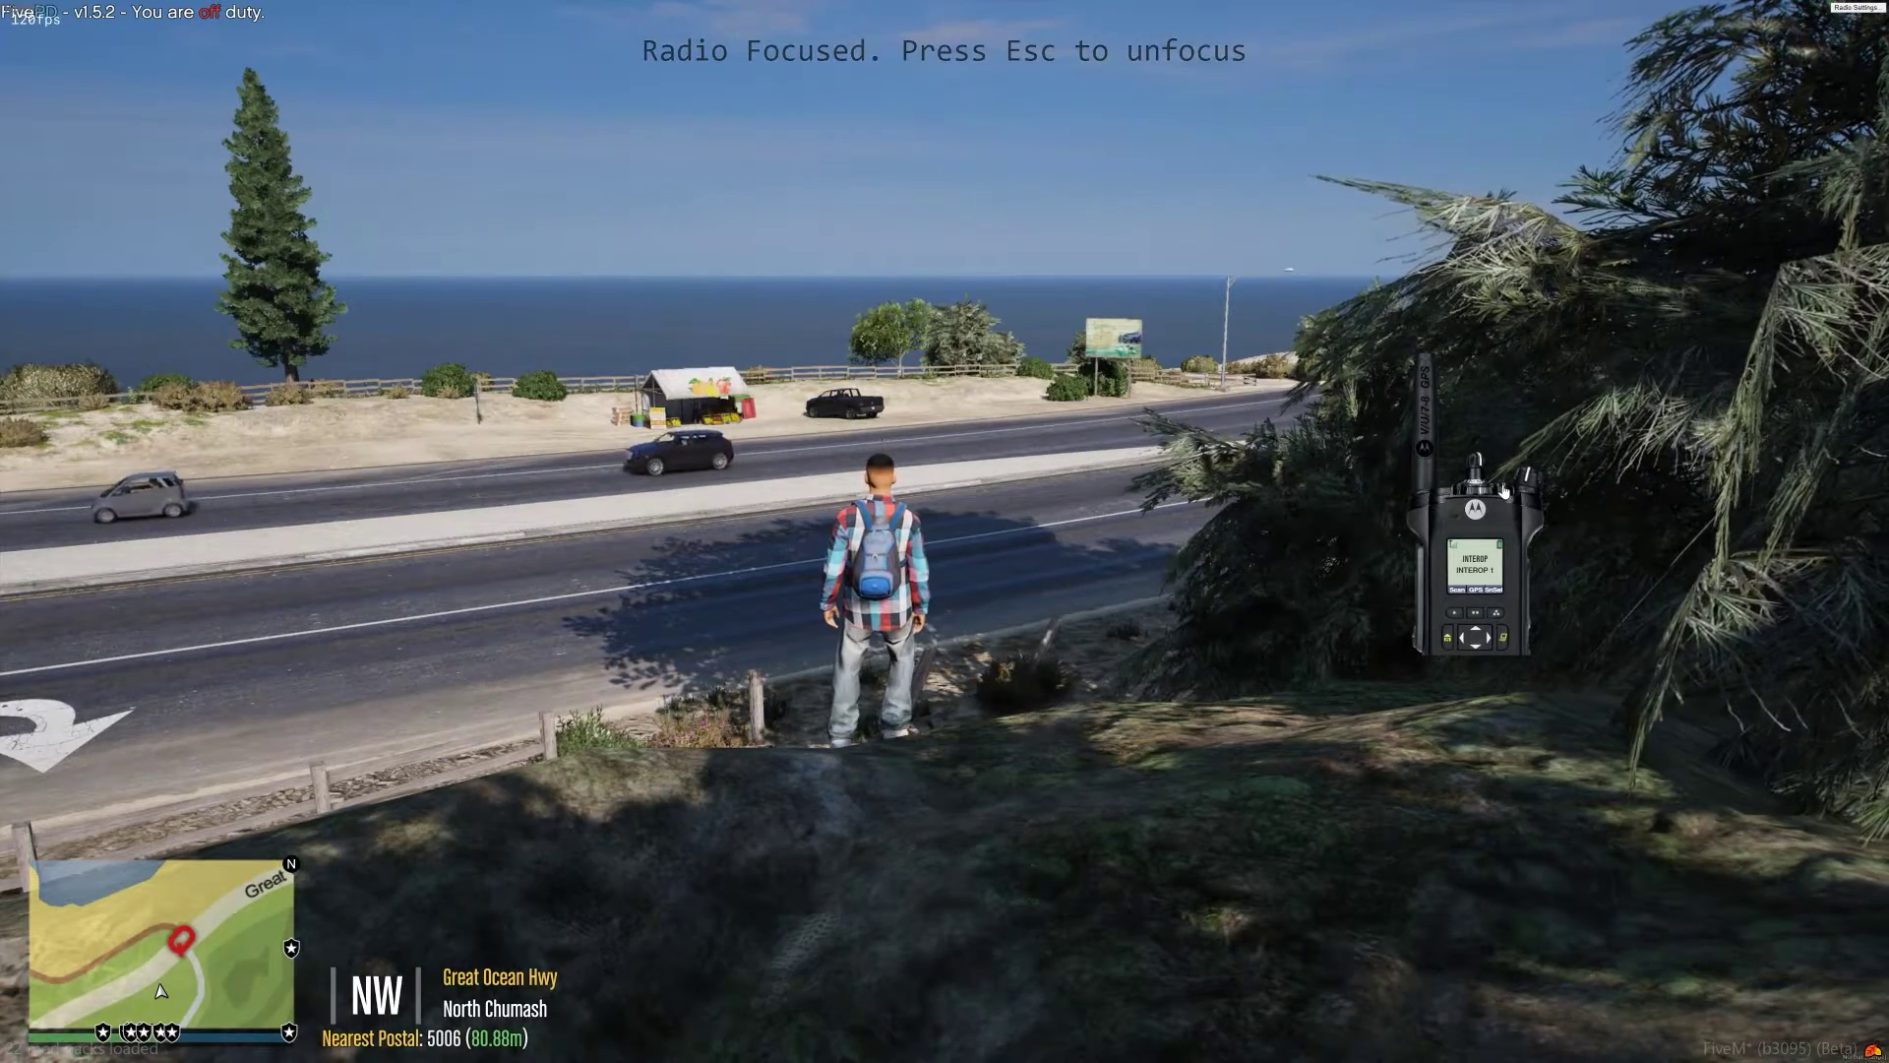
pyautogui.click(1502, 490)
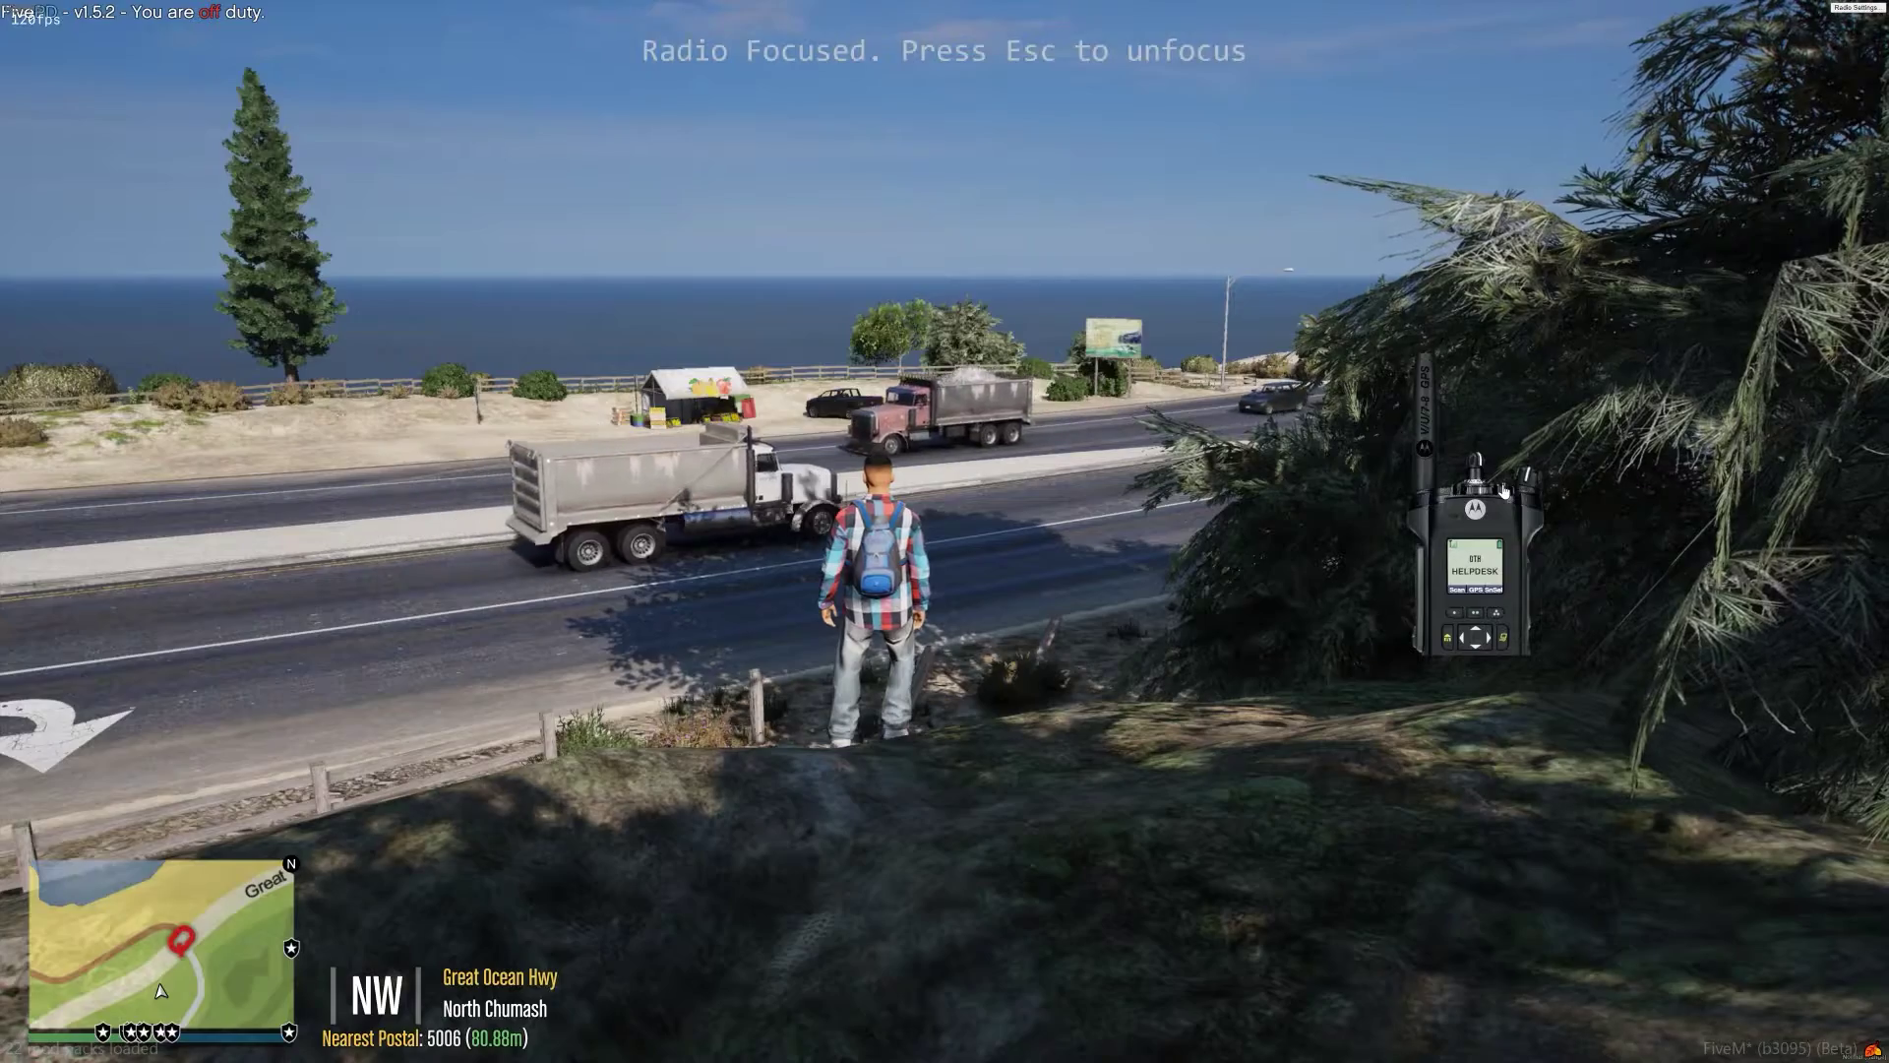
pyautogui.click(1503, 489)
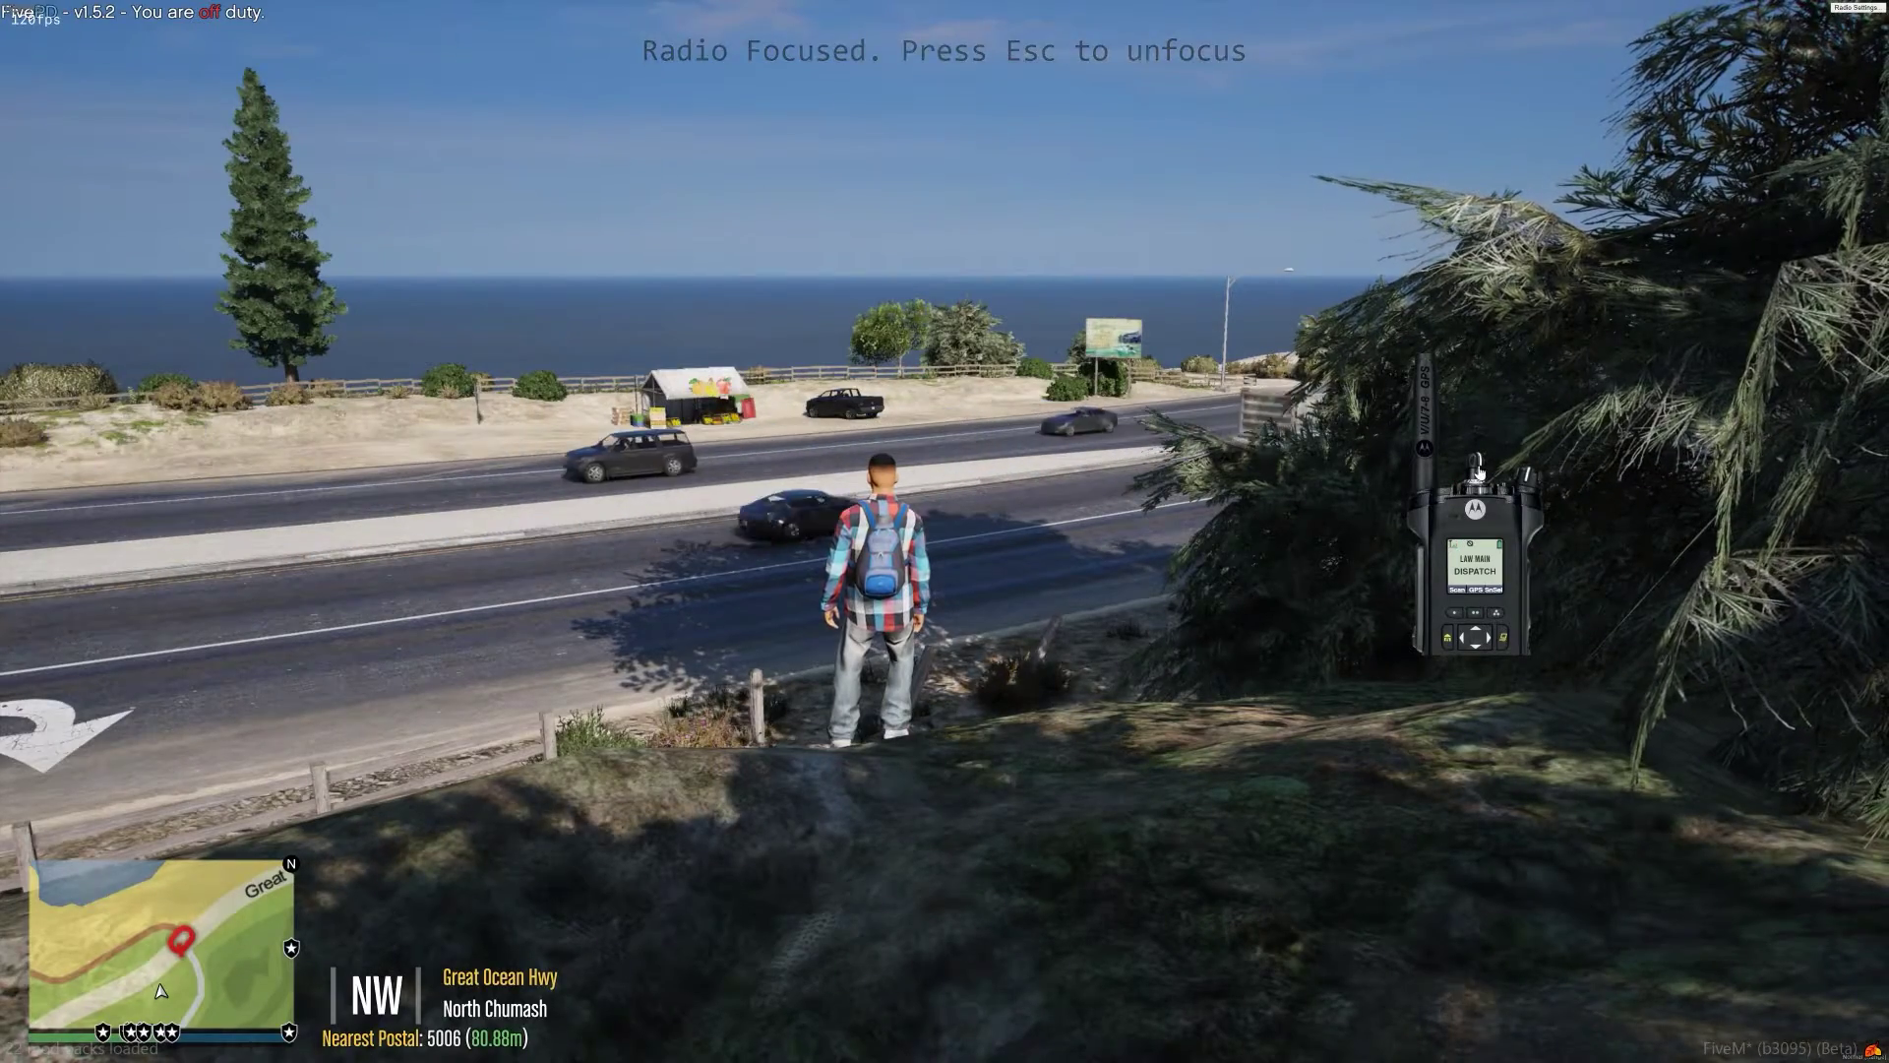
# - Try the handheld radio's side controls, reset its overlay to the default size and position, and unfocus it
pyautogui.click(1521, 543)
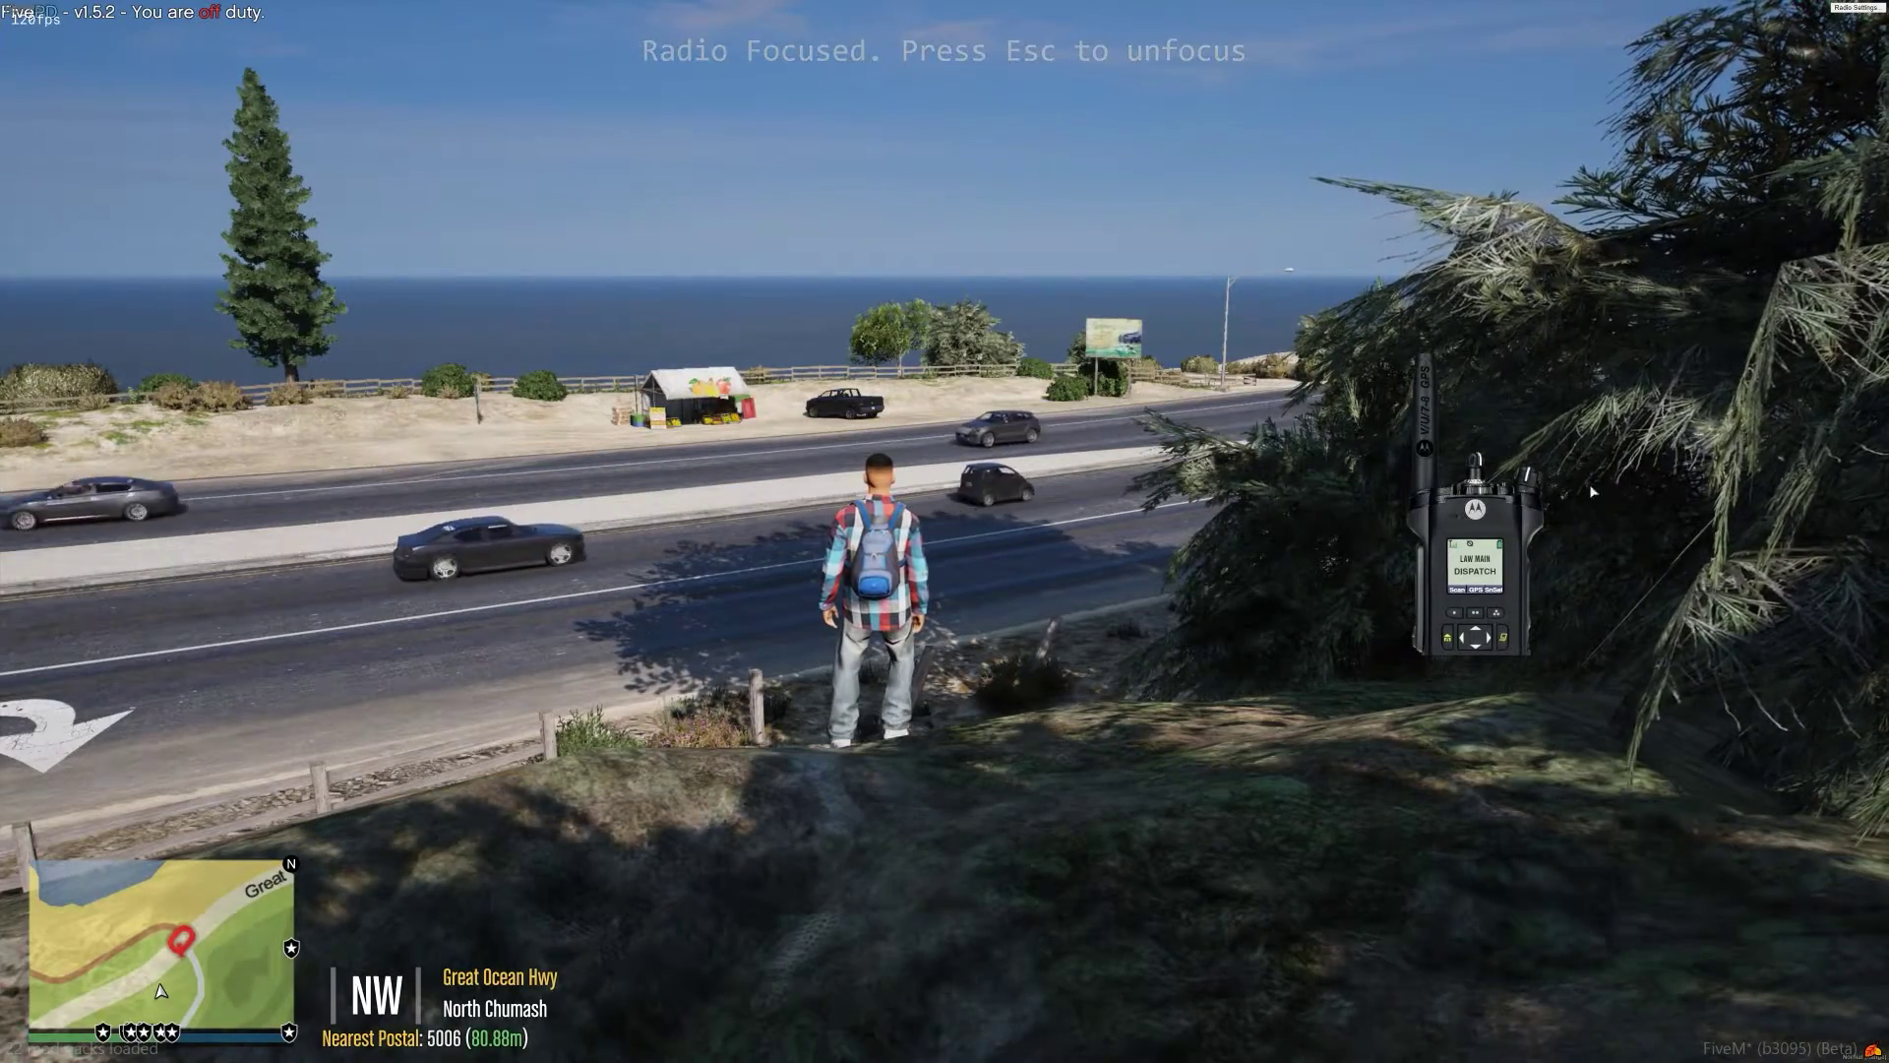
pyautogui.click(1521, 543)
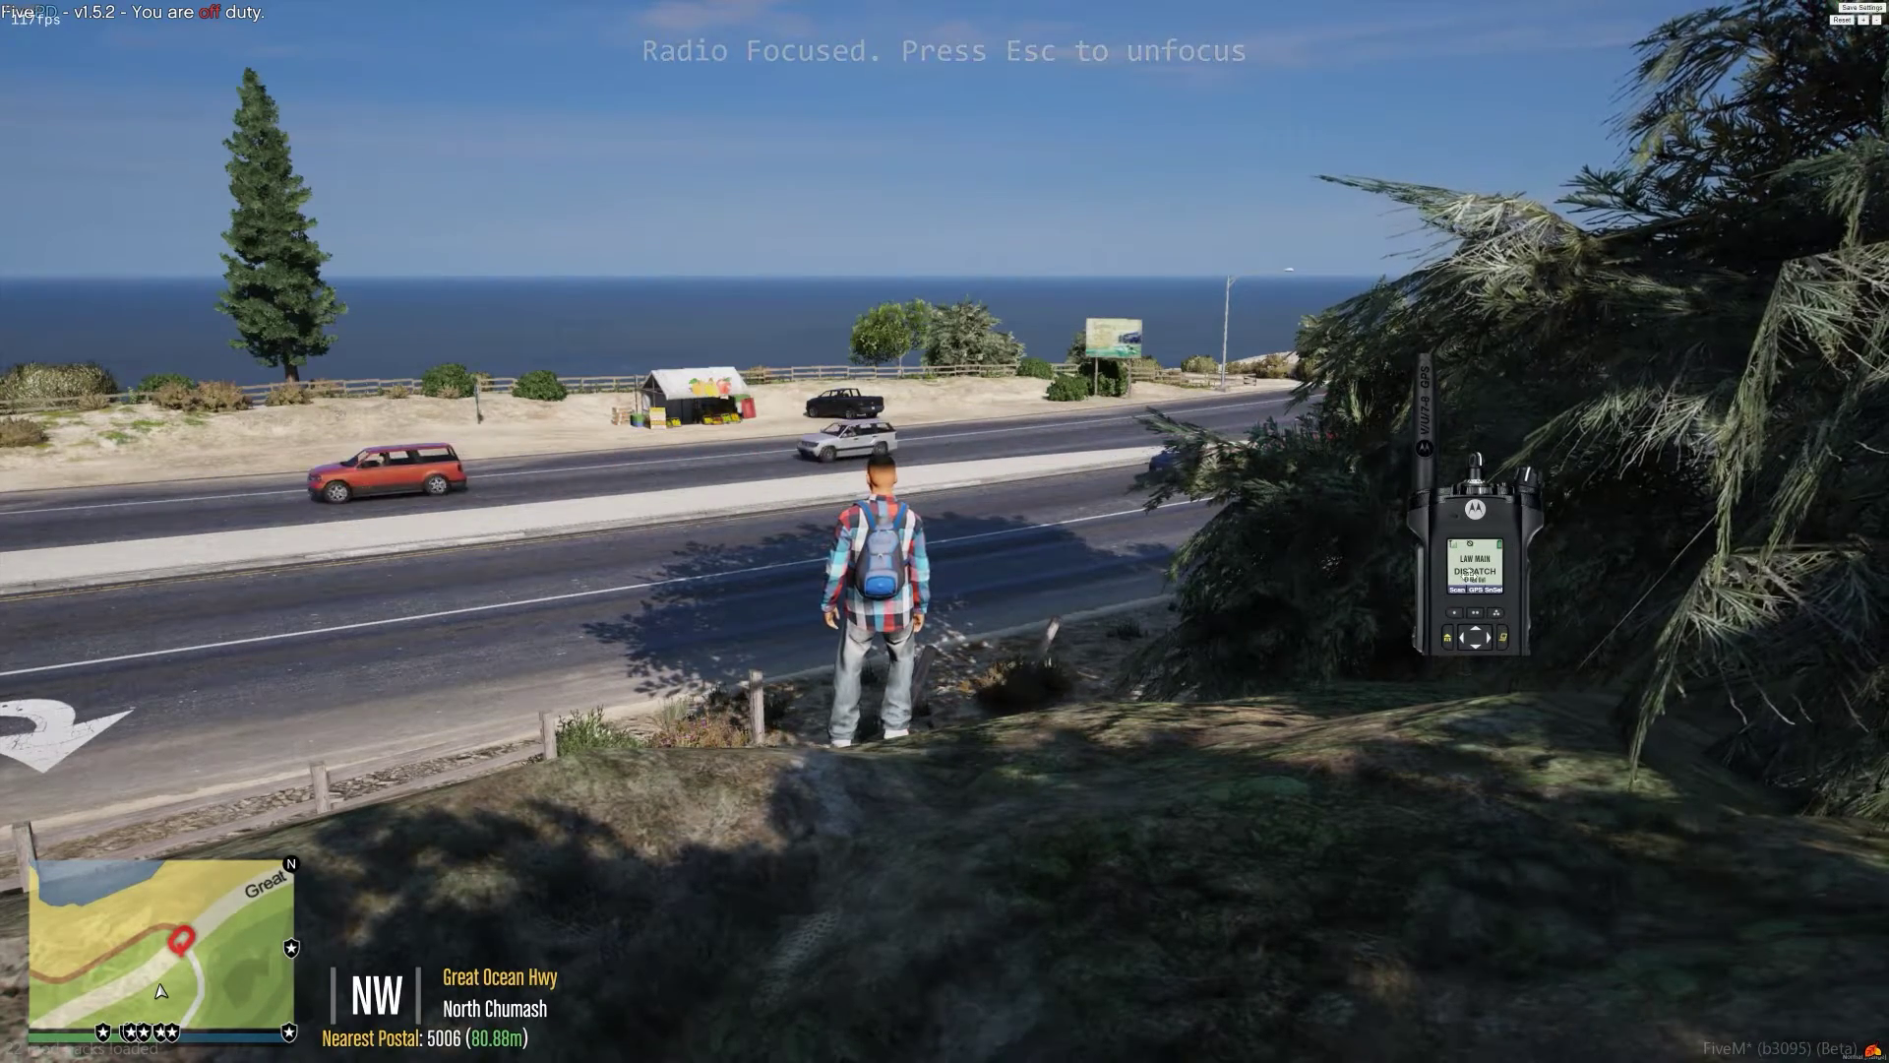
pyautogui.press('Escape')
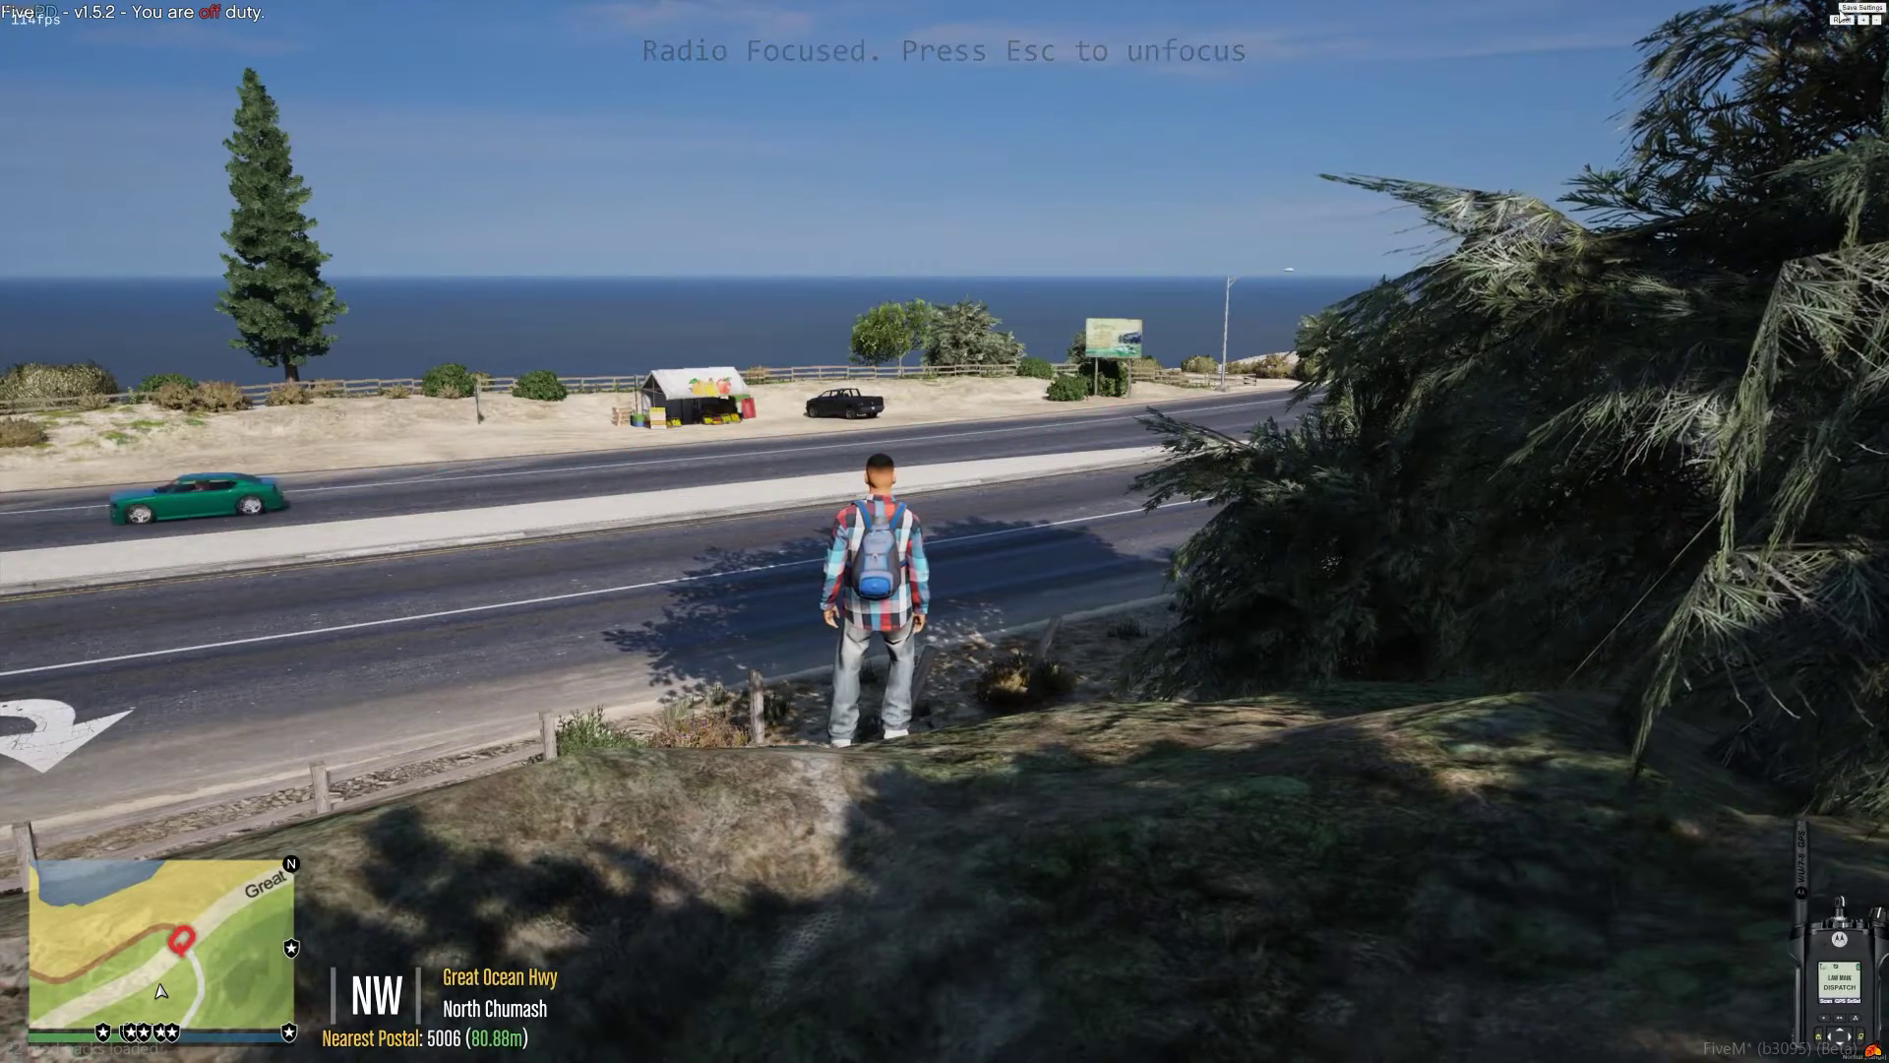
pyautogui.press('Escape')
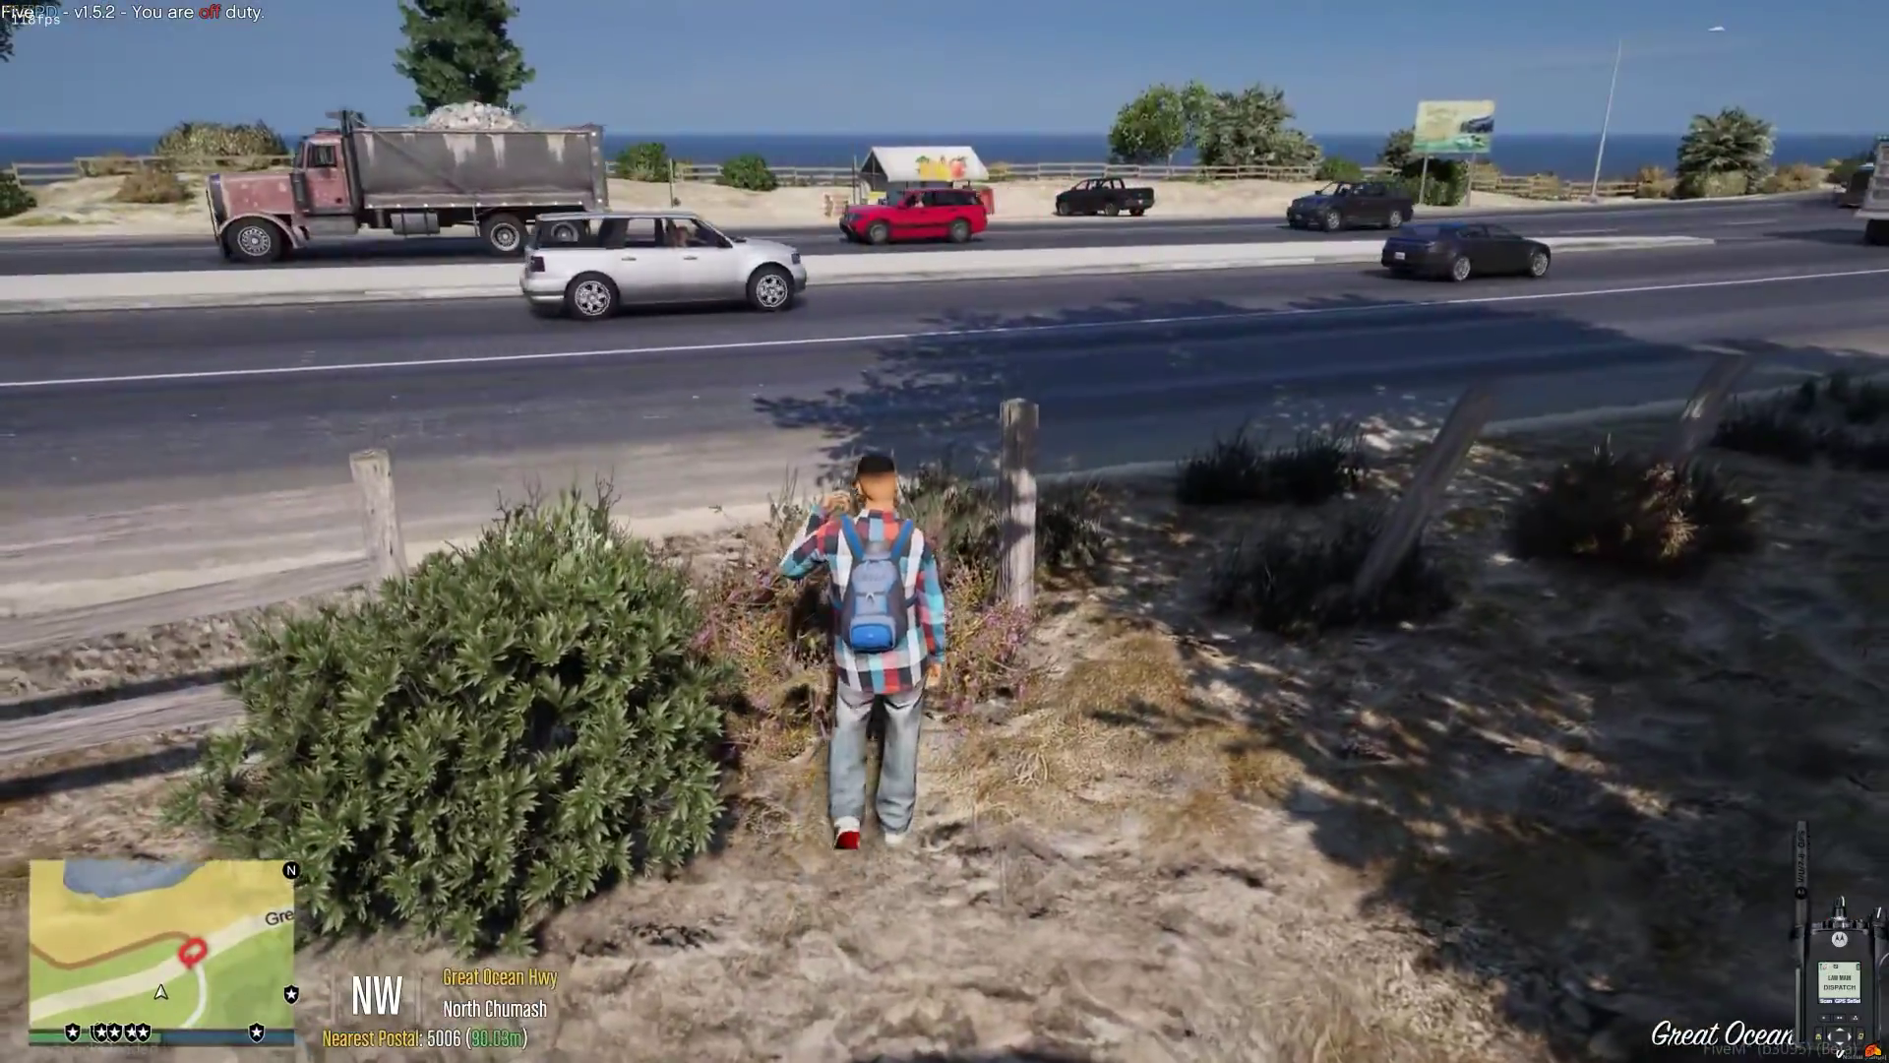
# - Cross the Great Ocean Hwy on foot and spawn a Police Cruiser (2) from the Emergency vehicle class
pyautogui.press('Tab')
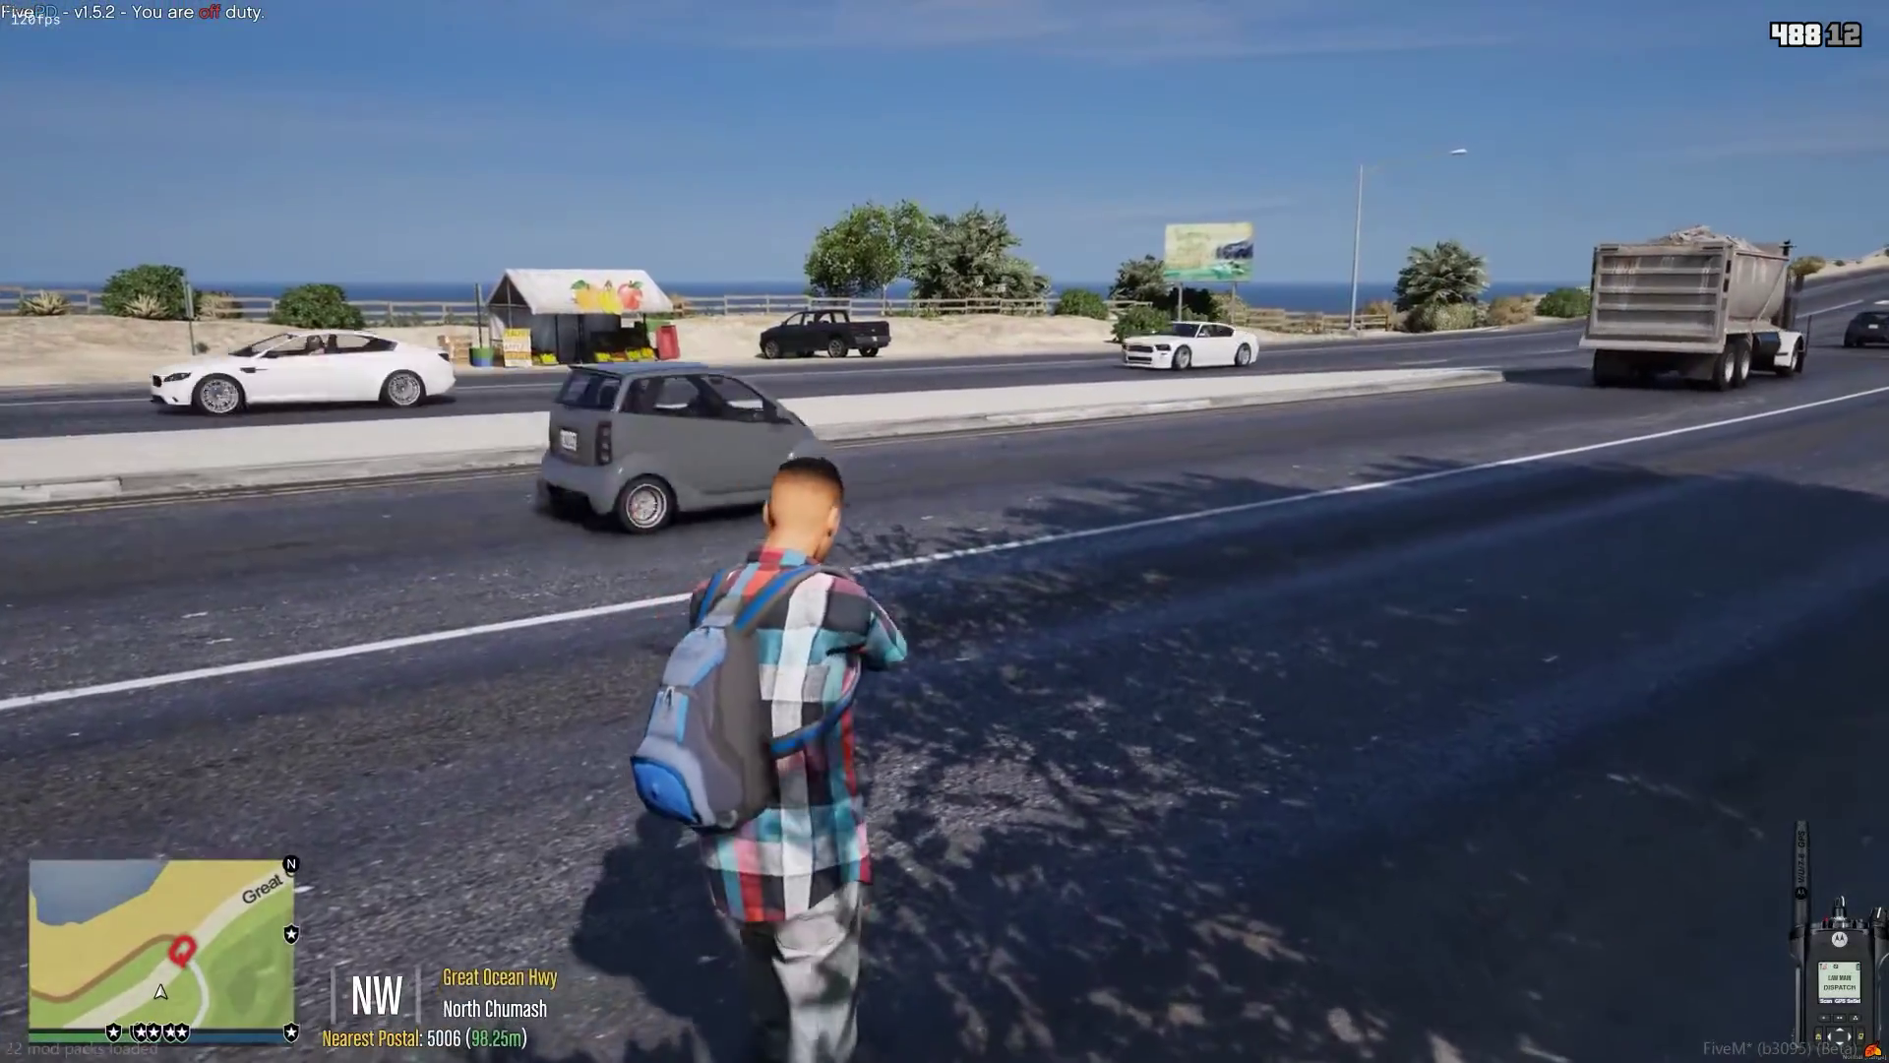
pyautogui.press('Tab')
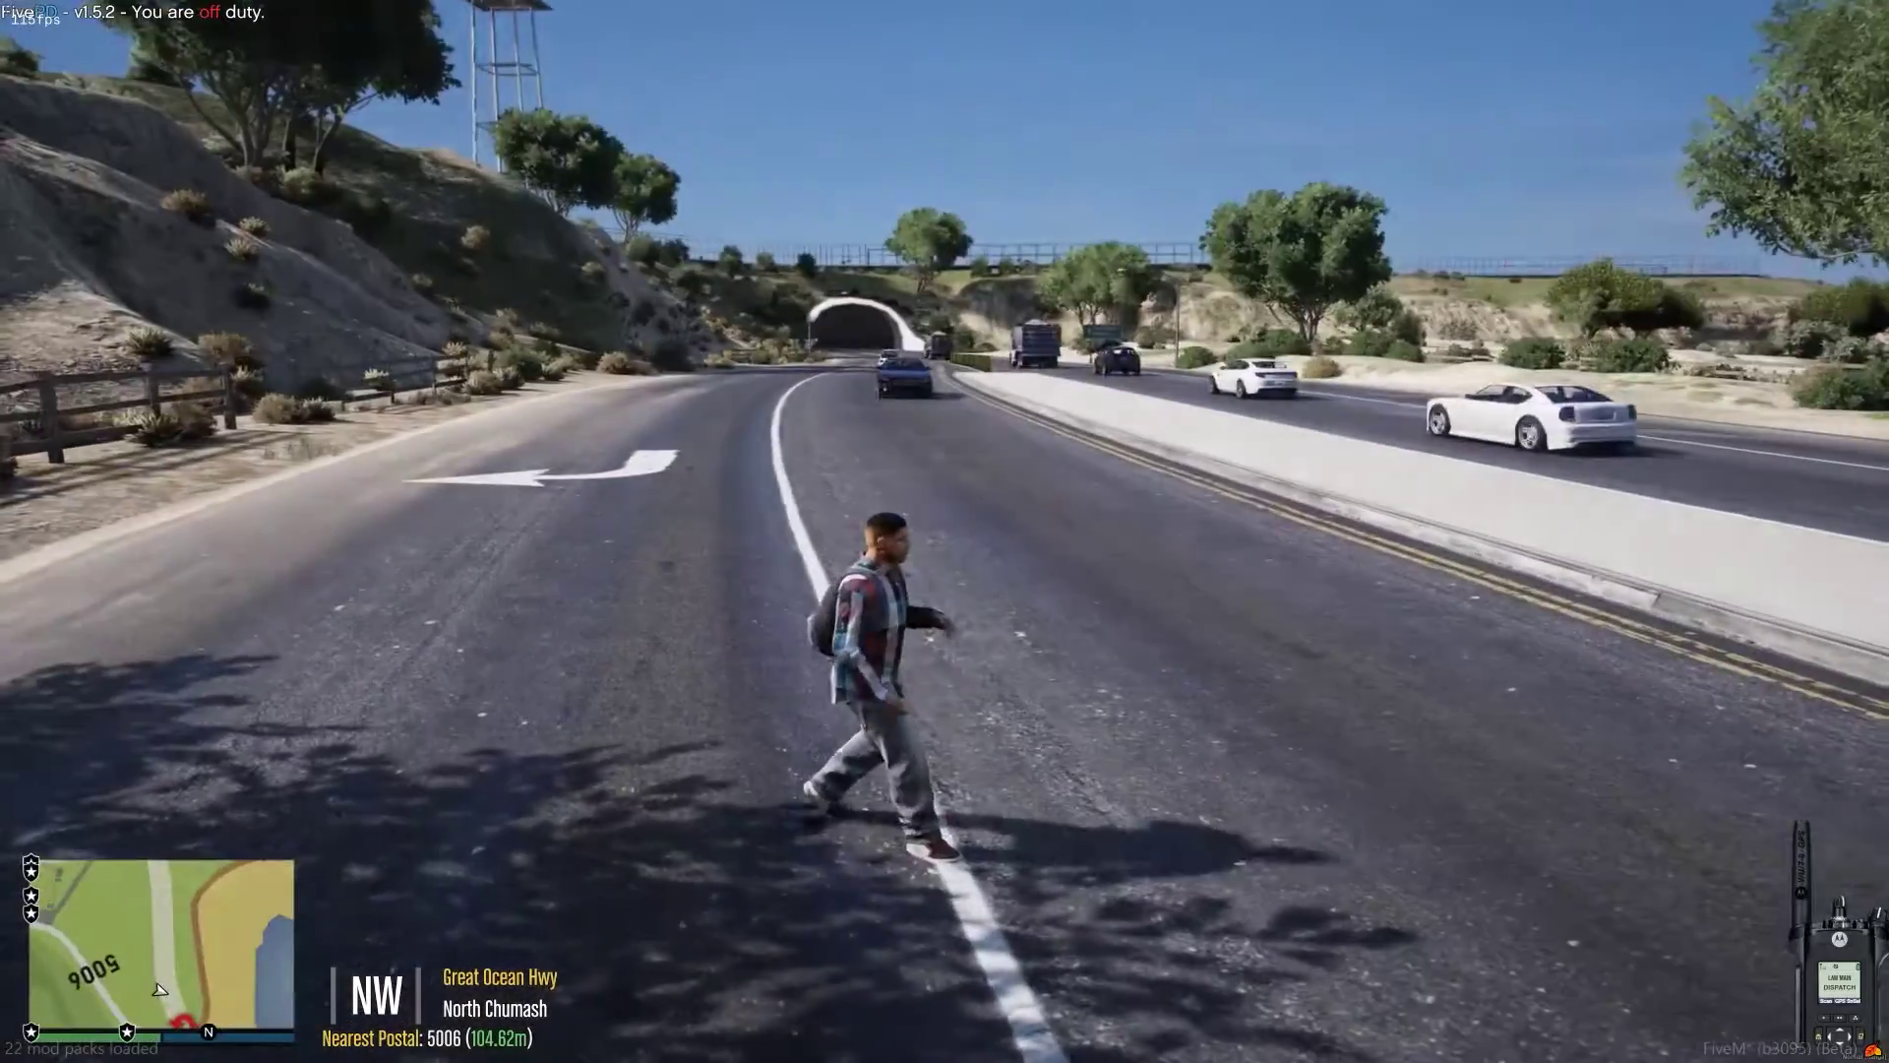
pyautogui.press('m')
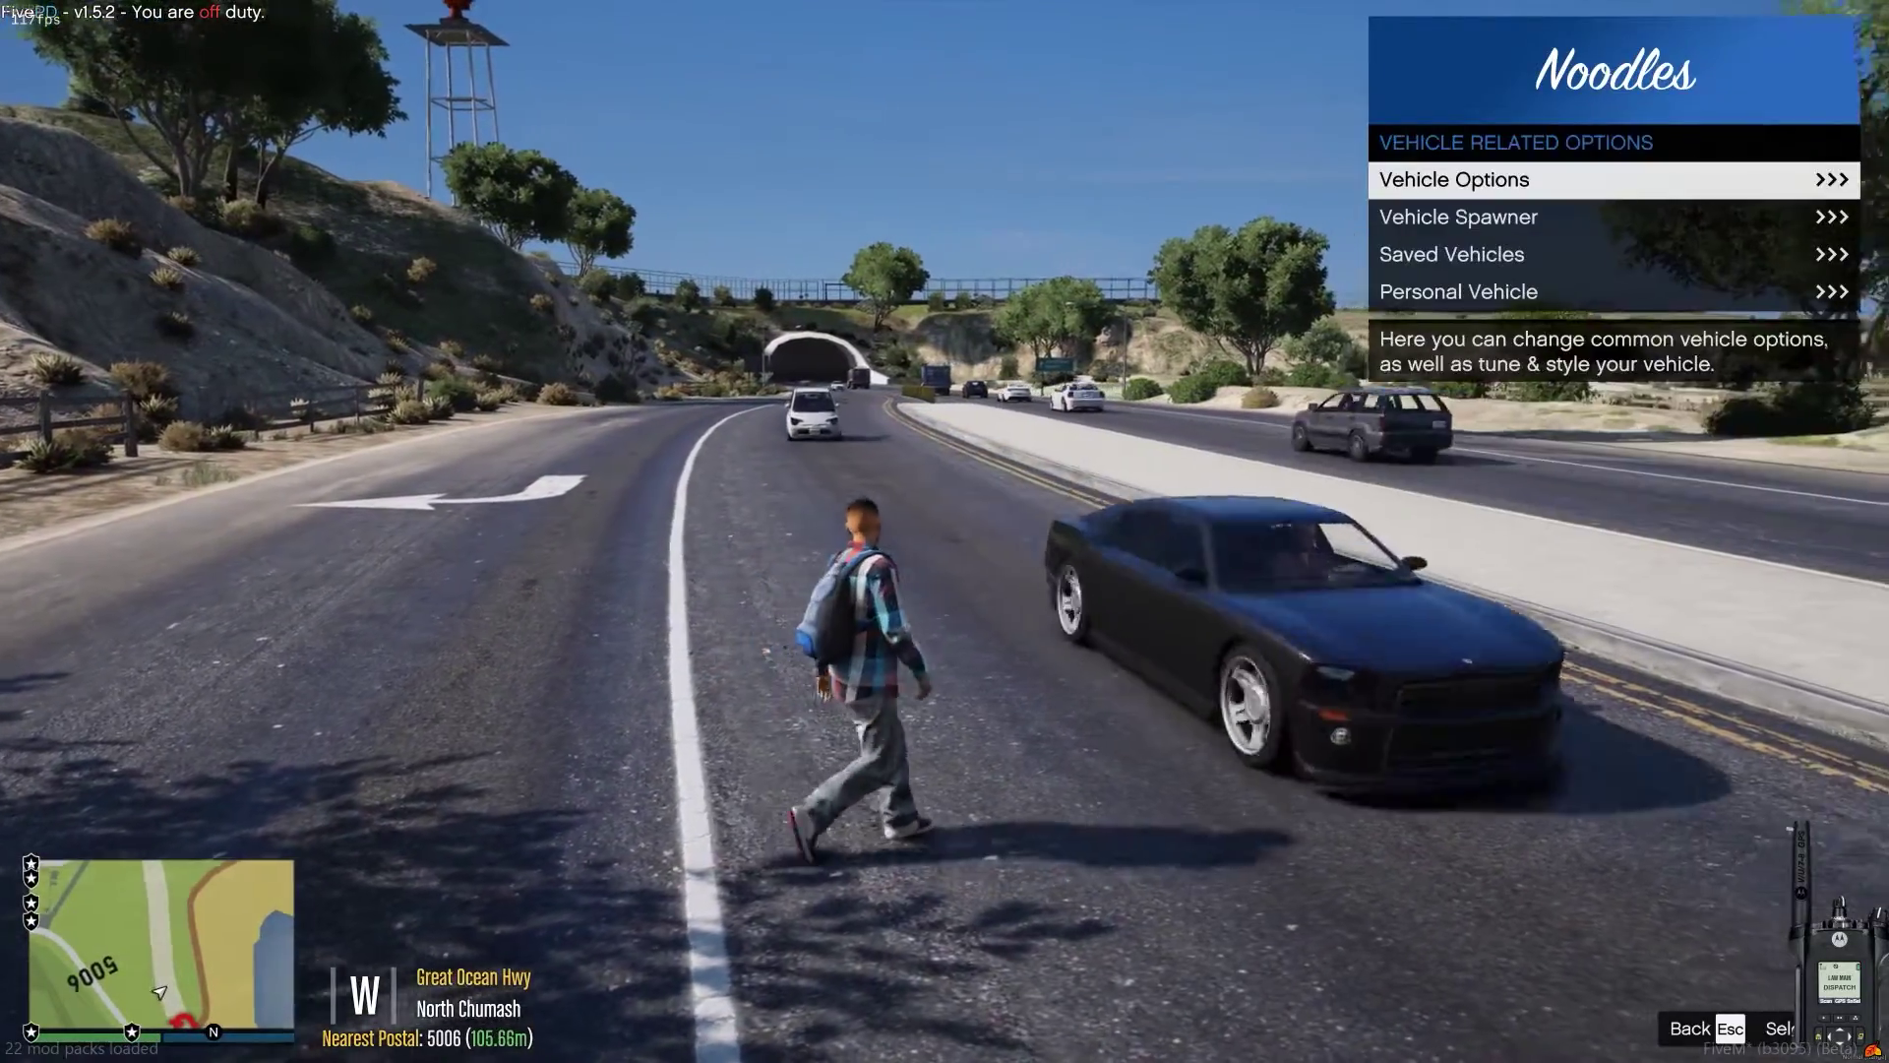
pyautogui.press('Down')
pyautogui.press('Down')
pyautogui.press('Down')
pyautogui.press('Down')
pyautogui.press('Down')
pyautogui.press('Down')
pyautogui.press('Down')
pyautogui.press('Down')
pyautogui.press('Down')
pyautogui.press('Down')
pyautogui.press('Down')
pyautogui.press('Down')
pyautogui.press('Down')
pyautogui.press('Down')
pyautogui.press('Down')
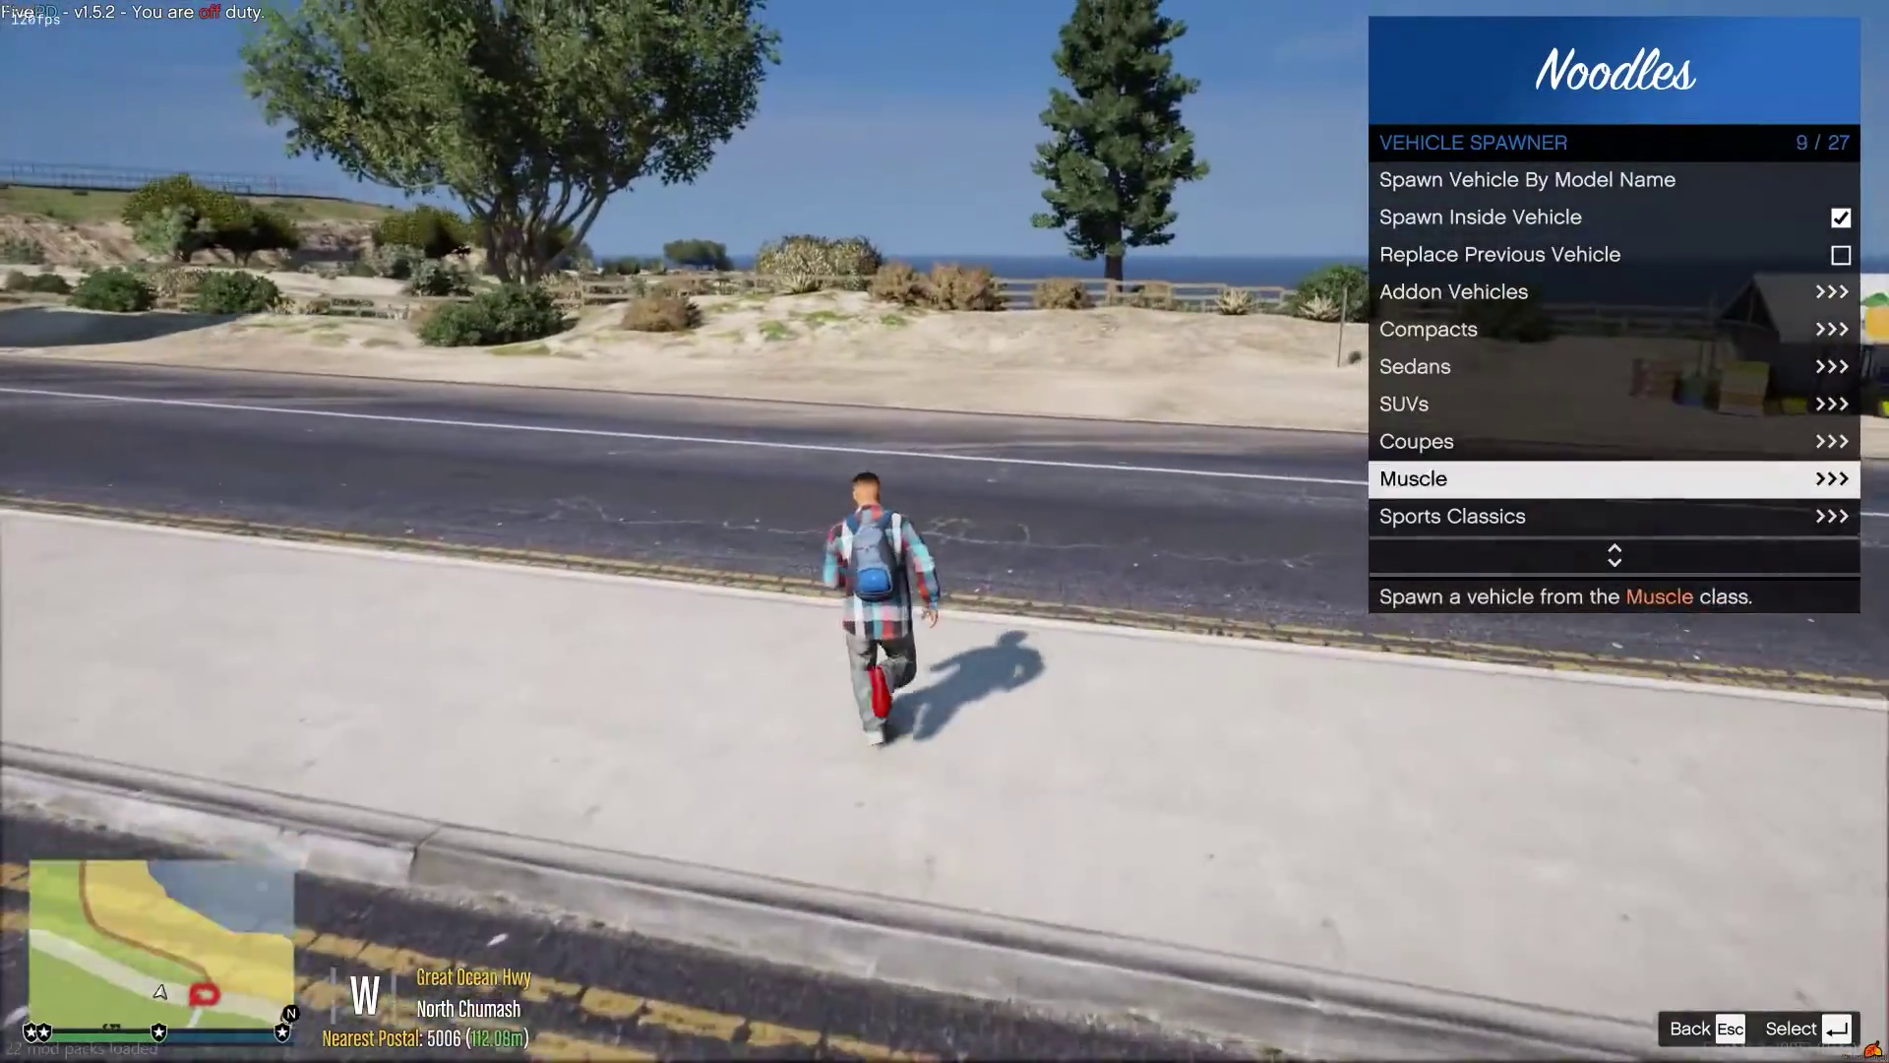
pyautogui.press('Down')
pyautogui.press('Down')
pyautogui.press('Down')
pyautogui.press('Down')
pyautogui.press('Down')
pyautogui.press('Down')
pyautogui.press('Down')
pyautogui.press('Down')
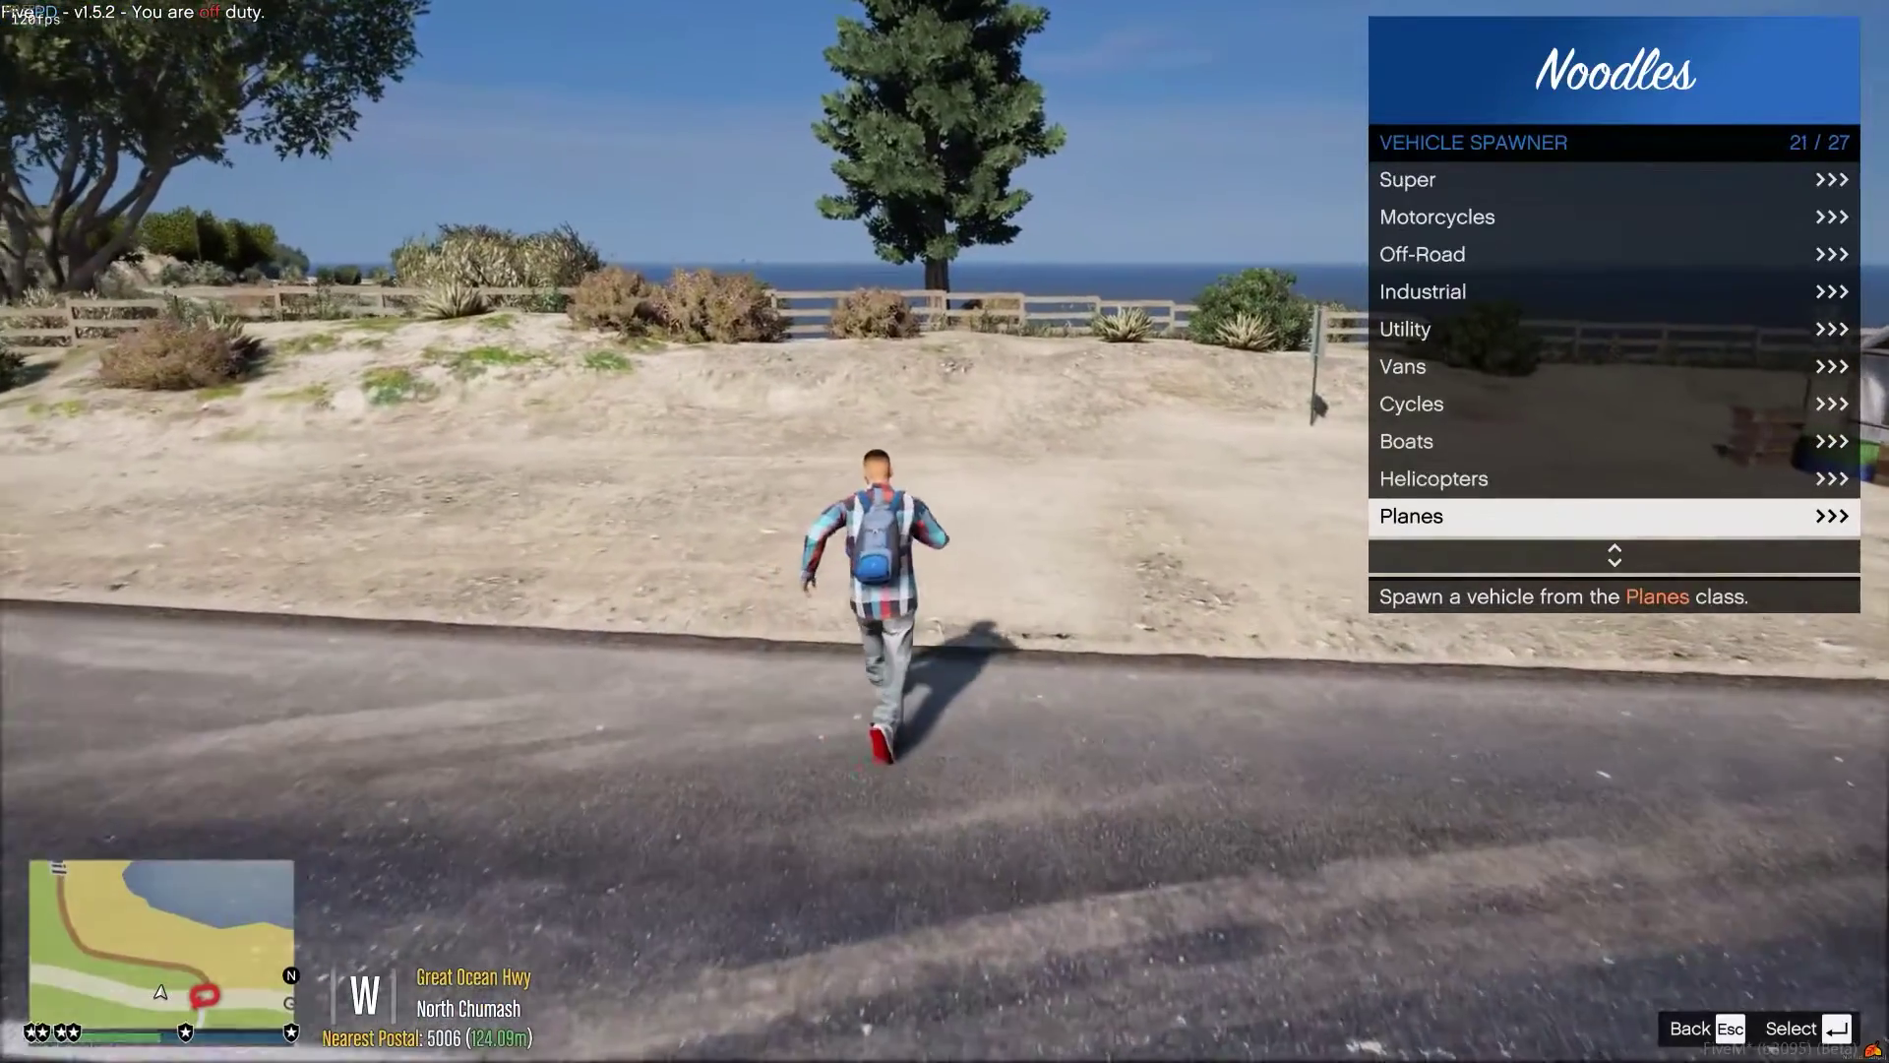
pyautogui.press('Up')
pyautogui.press('Return')
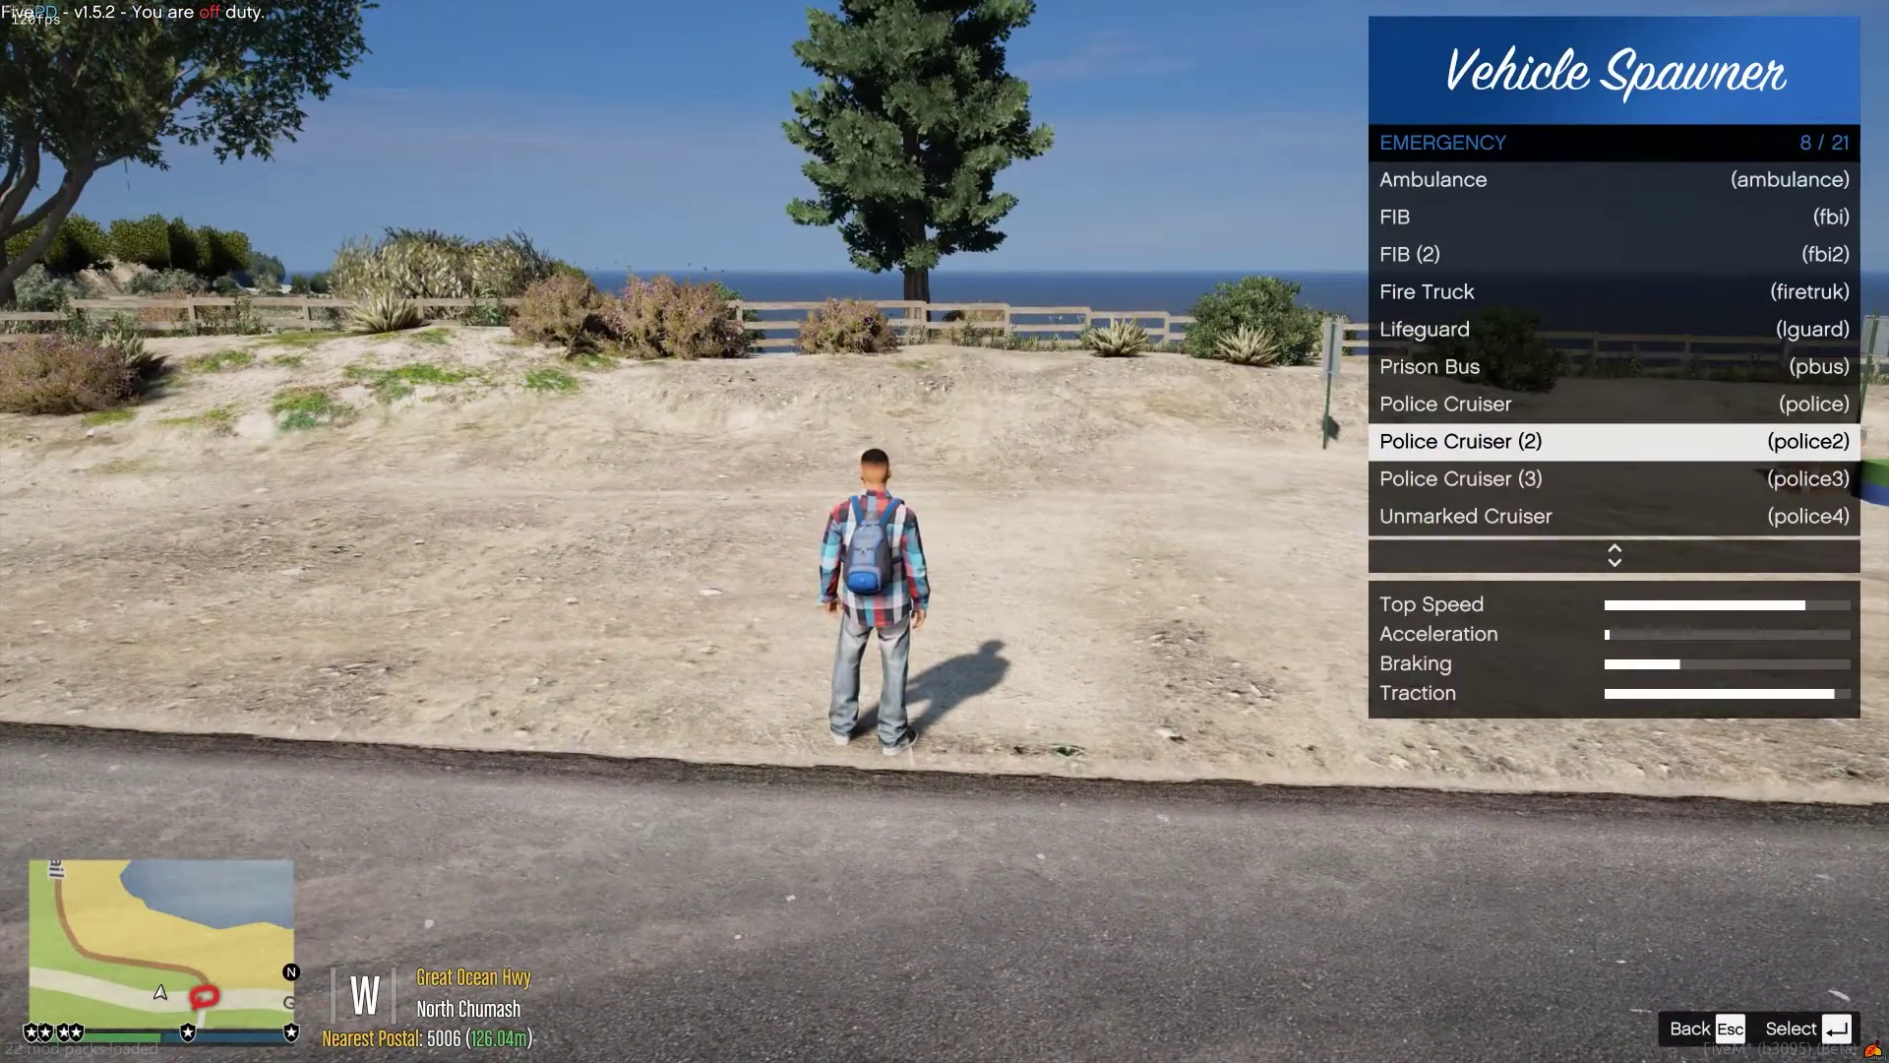
pyautogui.press('Return')
pyautogui.press('Escape')
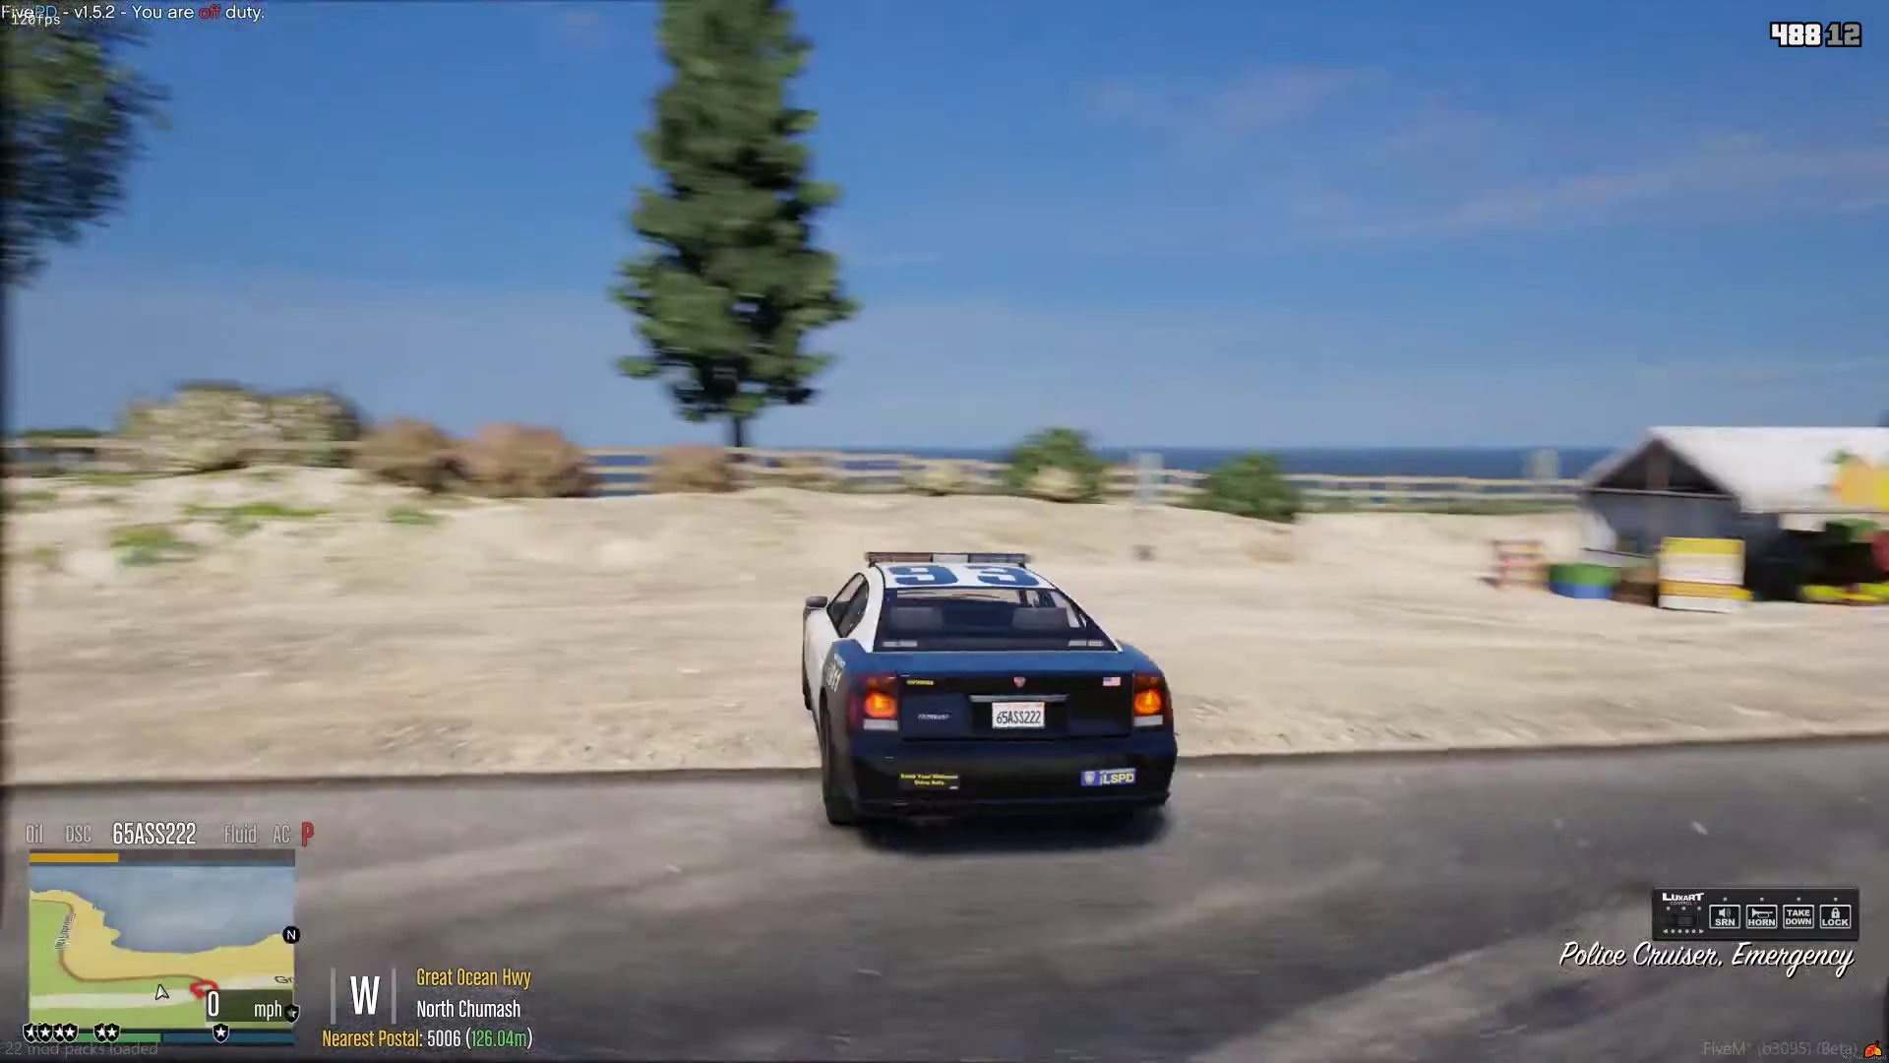
# - Swing the police cruiser around toward the tunnel and park it on the dirt shoulder of the Great Ocean Hwy
pyautogui.press('w')
pyautogui.press('a')
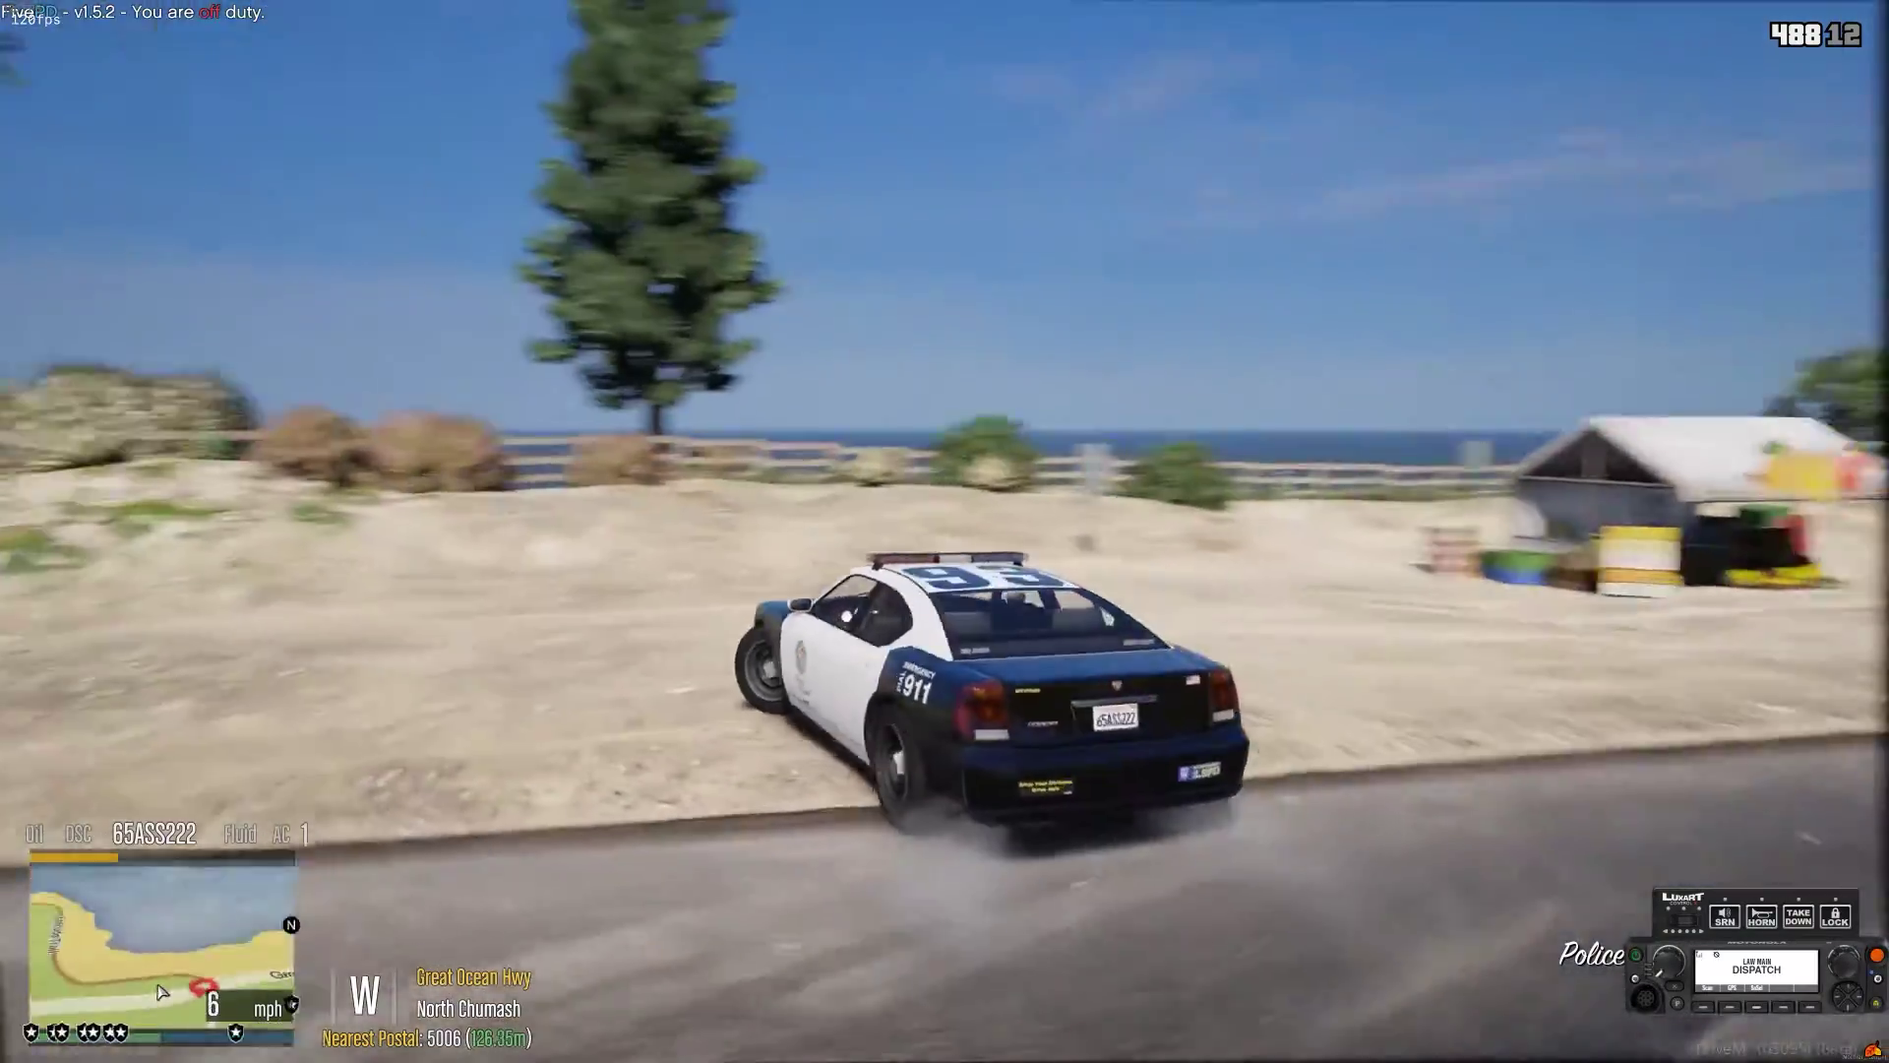
pyautogui.press('d')
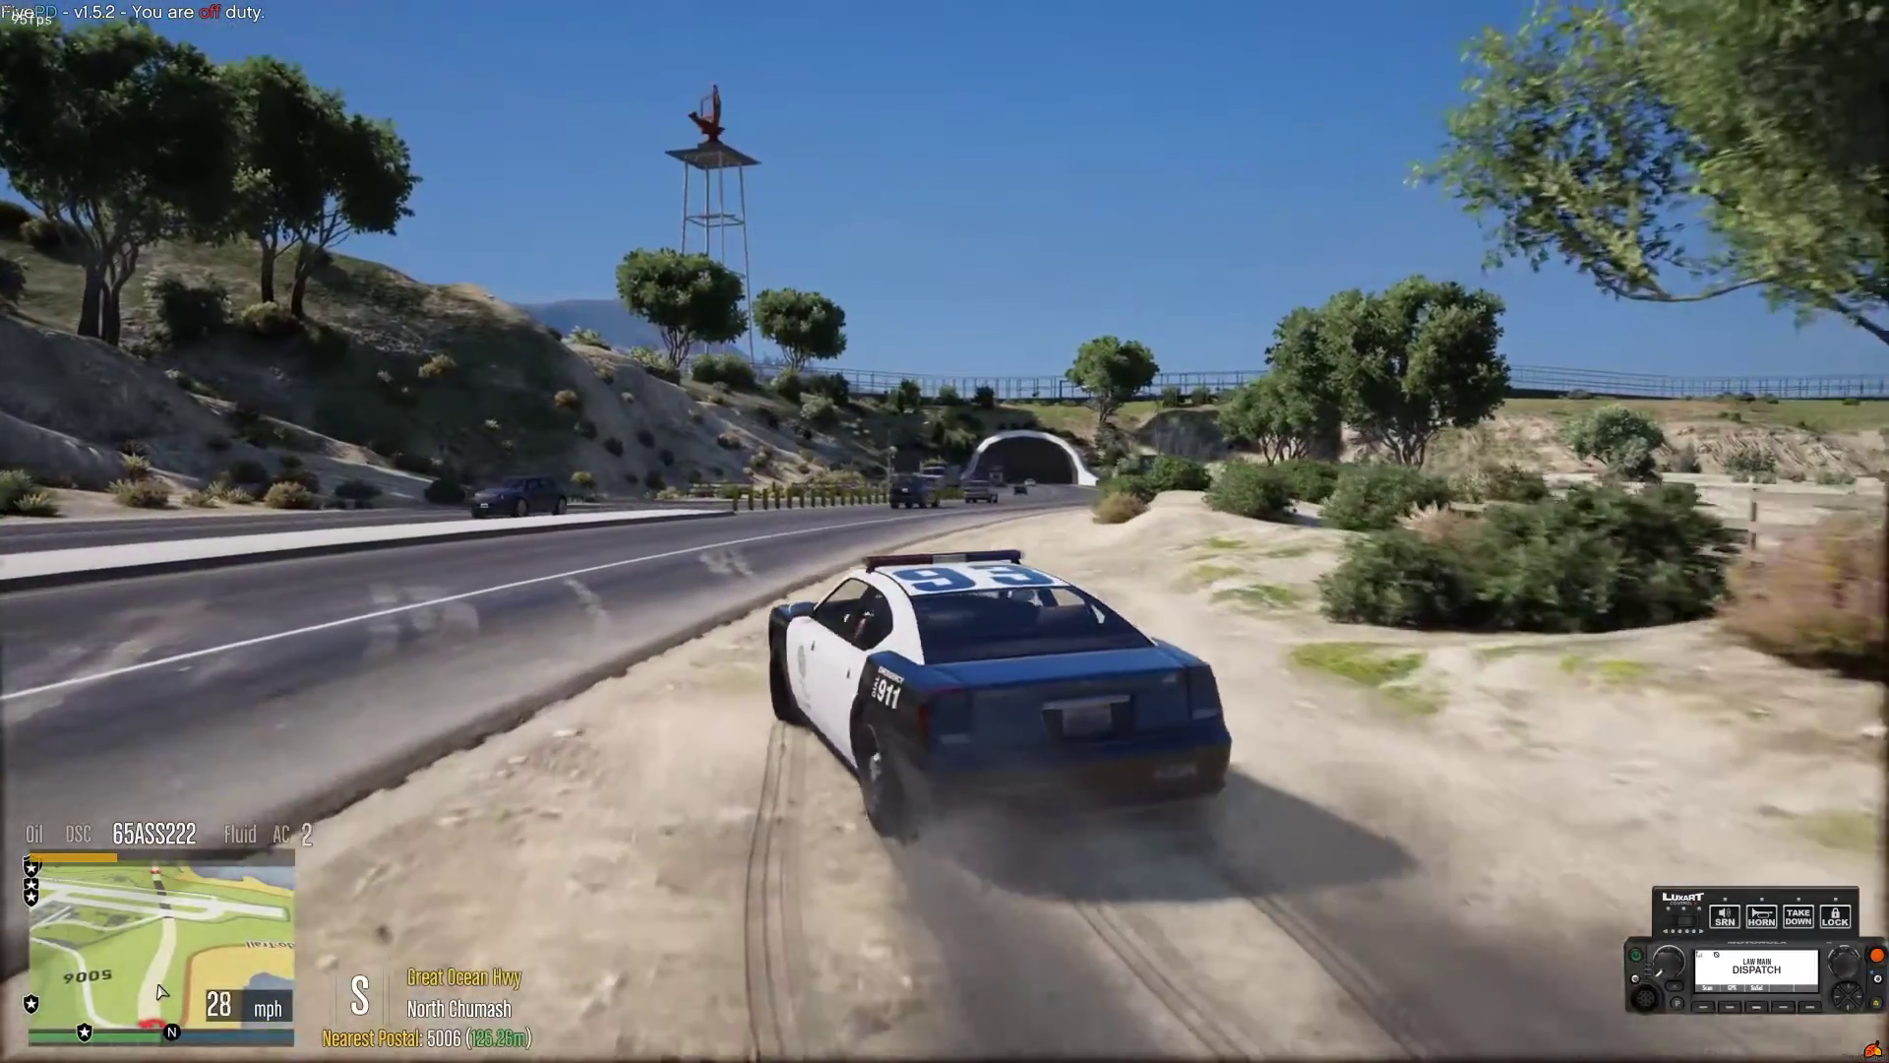
pyautogui.press('s')
pyautogui.press('s')
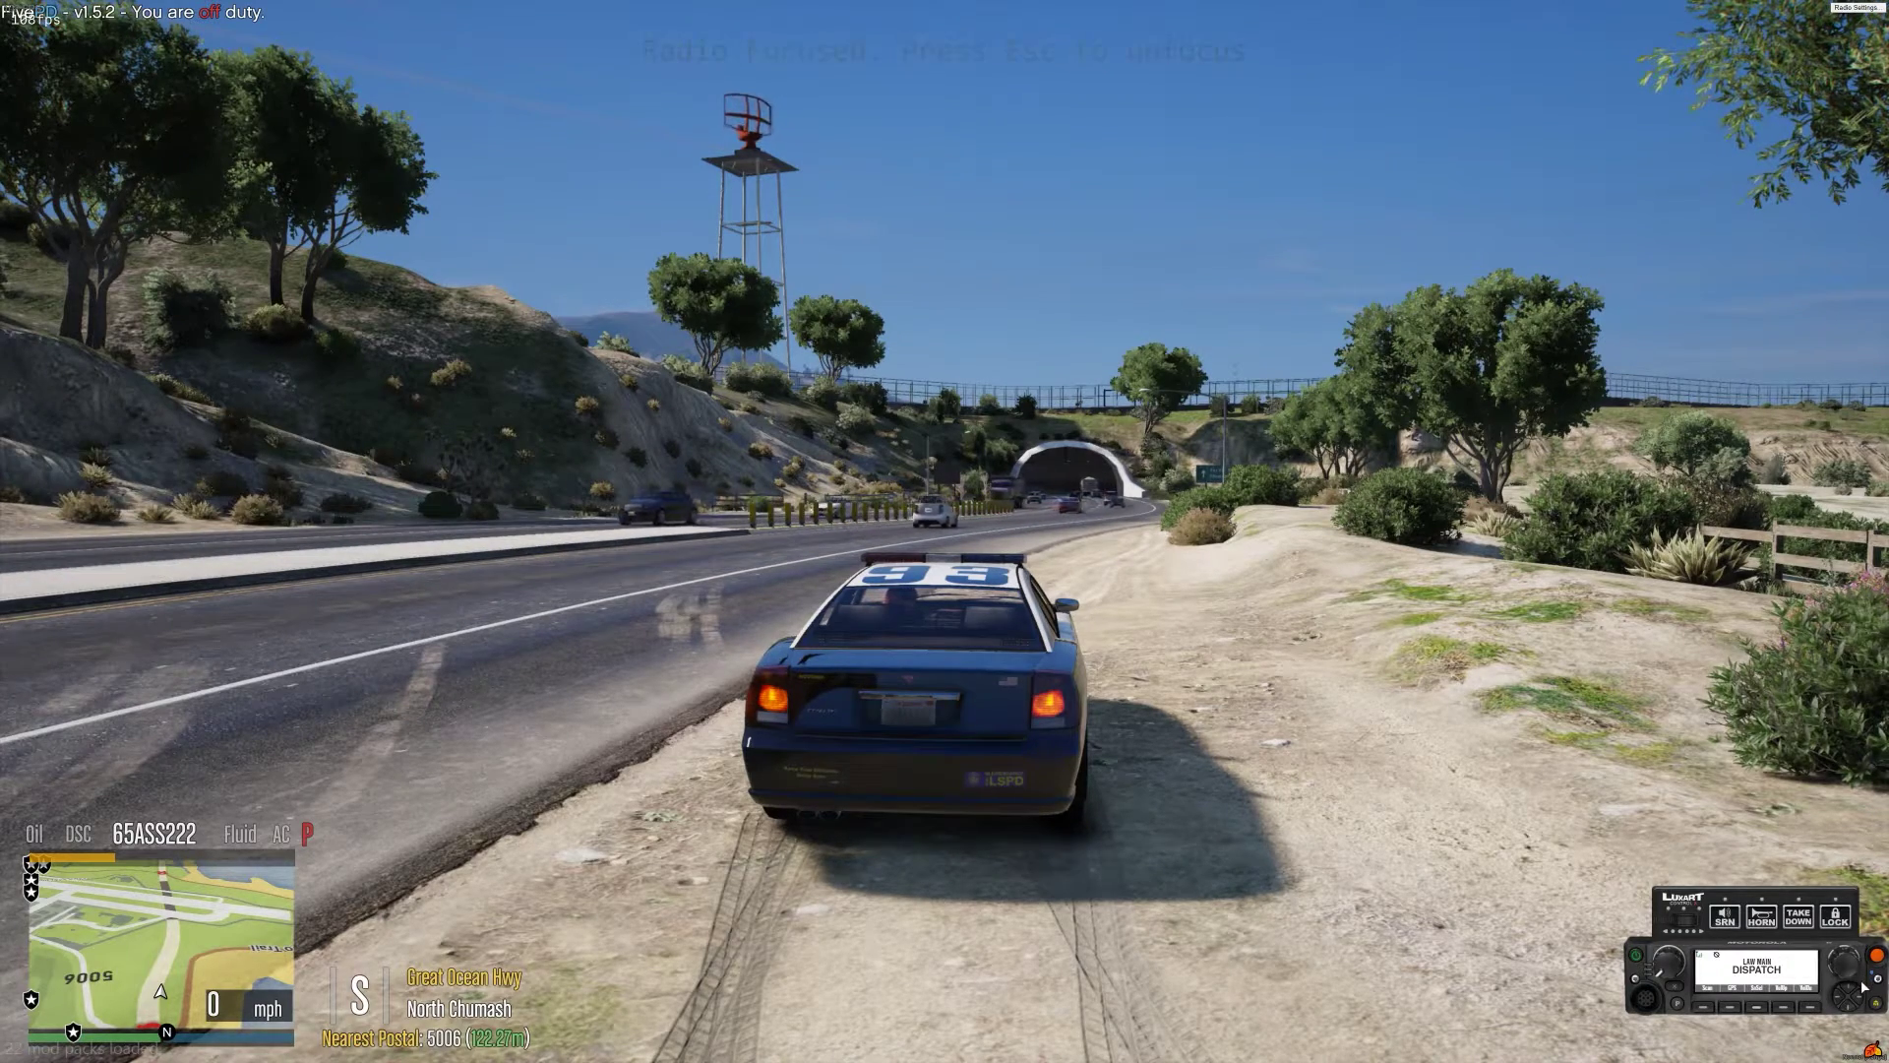
# - Turn on the LAW DISPATCH channel in the SCNP25 console and trigger an emergency from the cruiser's mobile radio in FiveM
pyautogui.hotkey('alt', 'Tab')
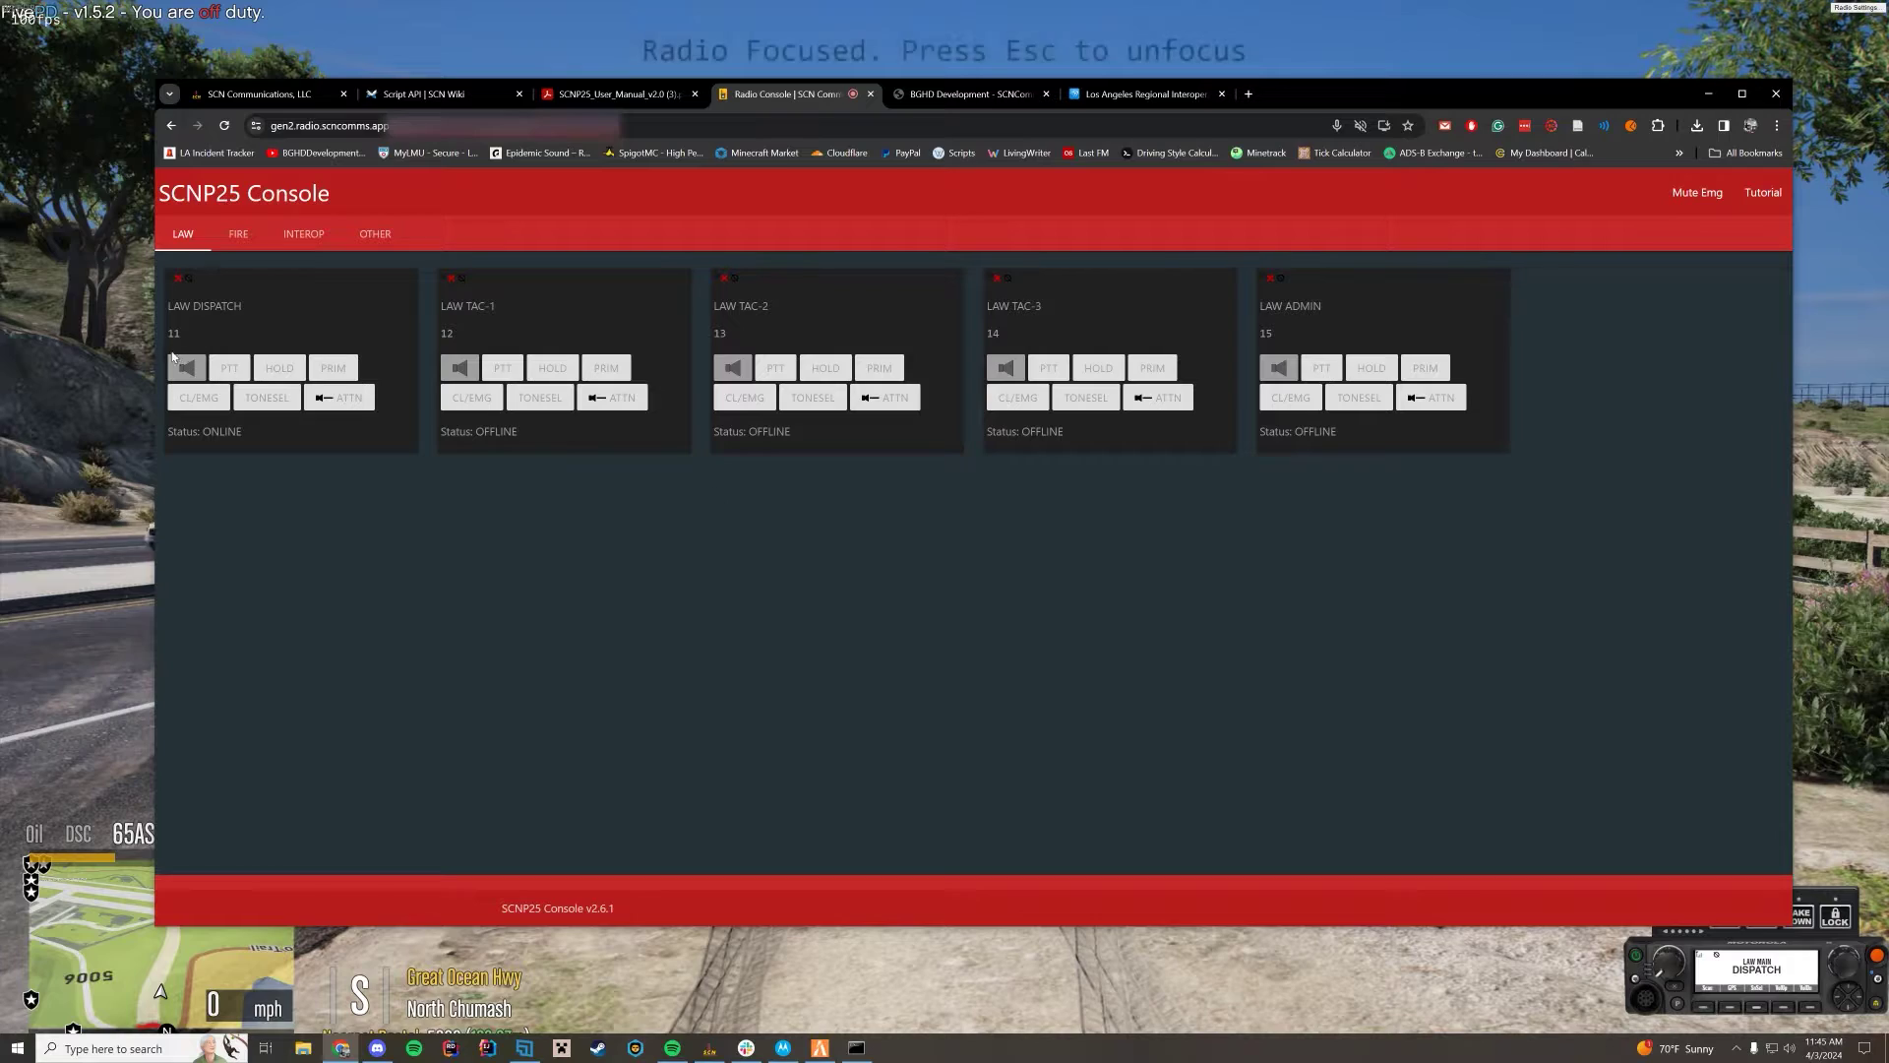
pyautogui.click(187, 372)
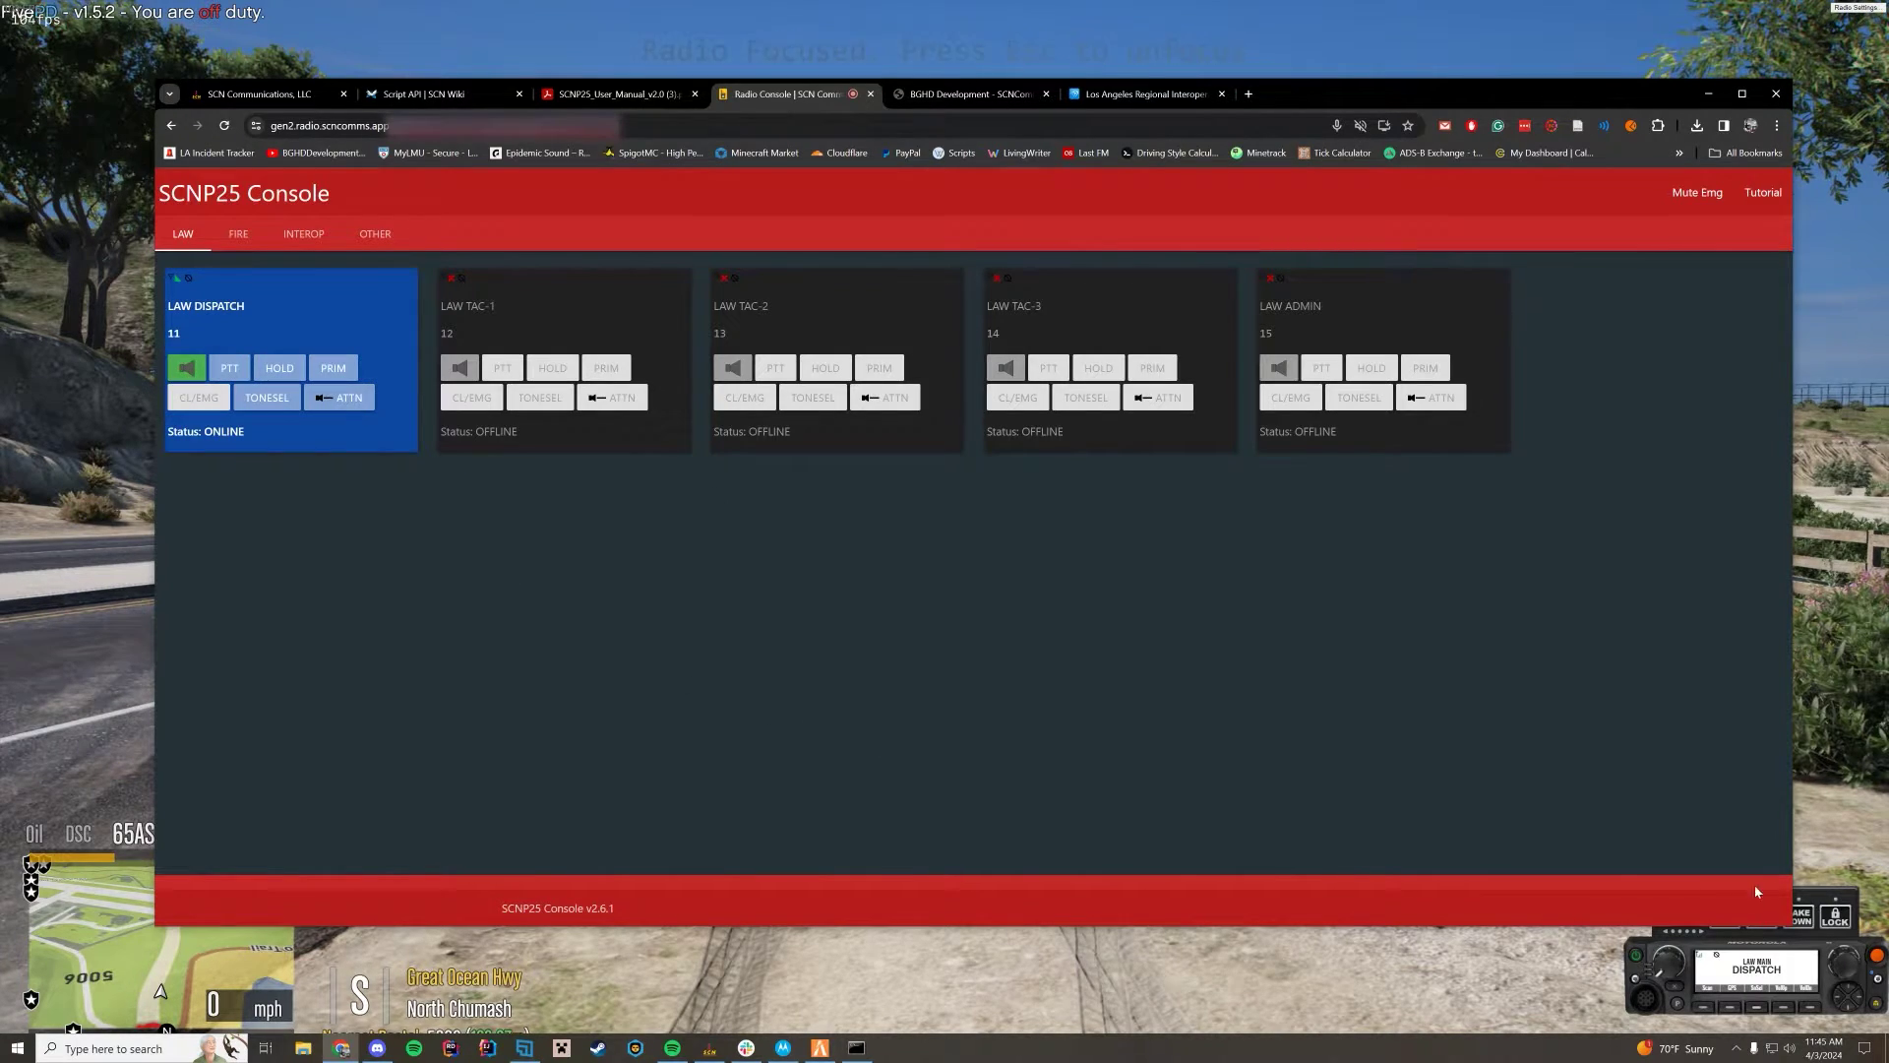
pyautogui.hotkey('alt', 'Tab')
pyautogui.click(1877, 959)
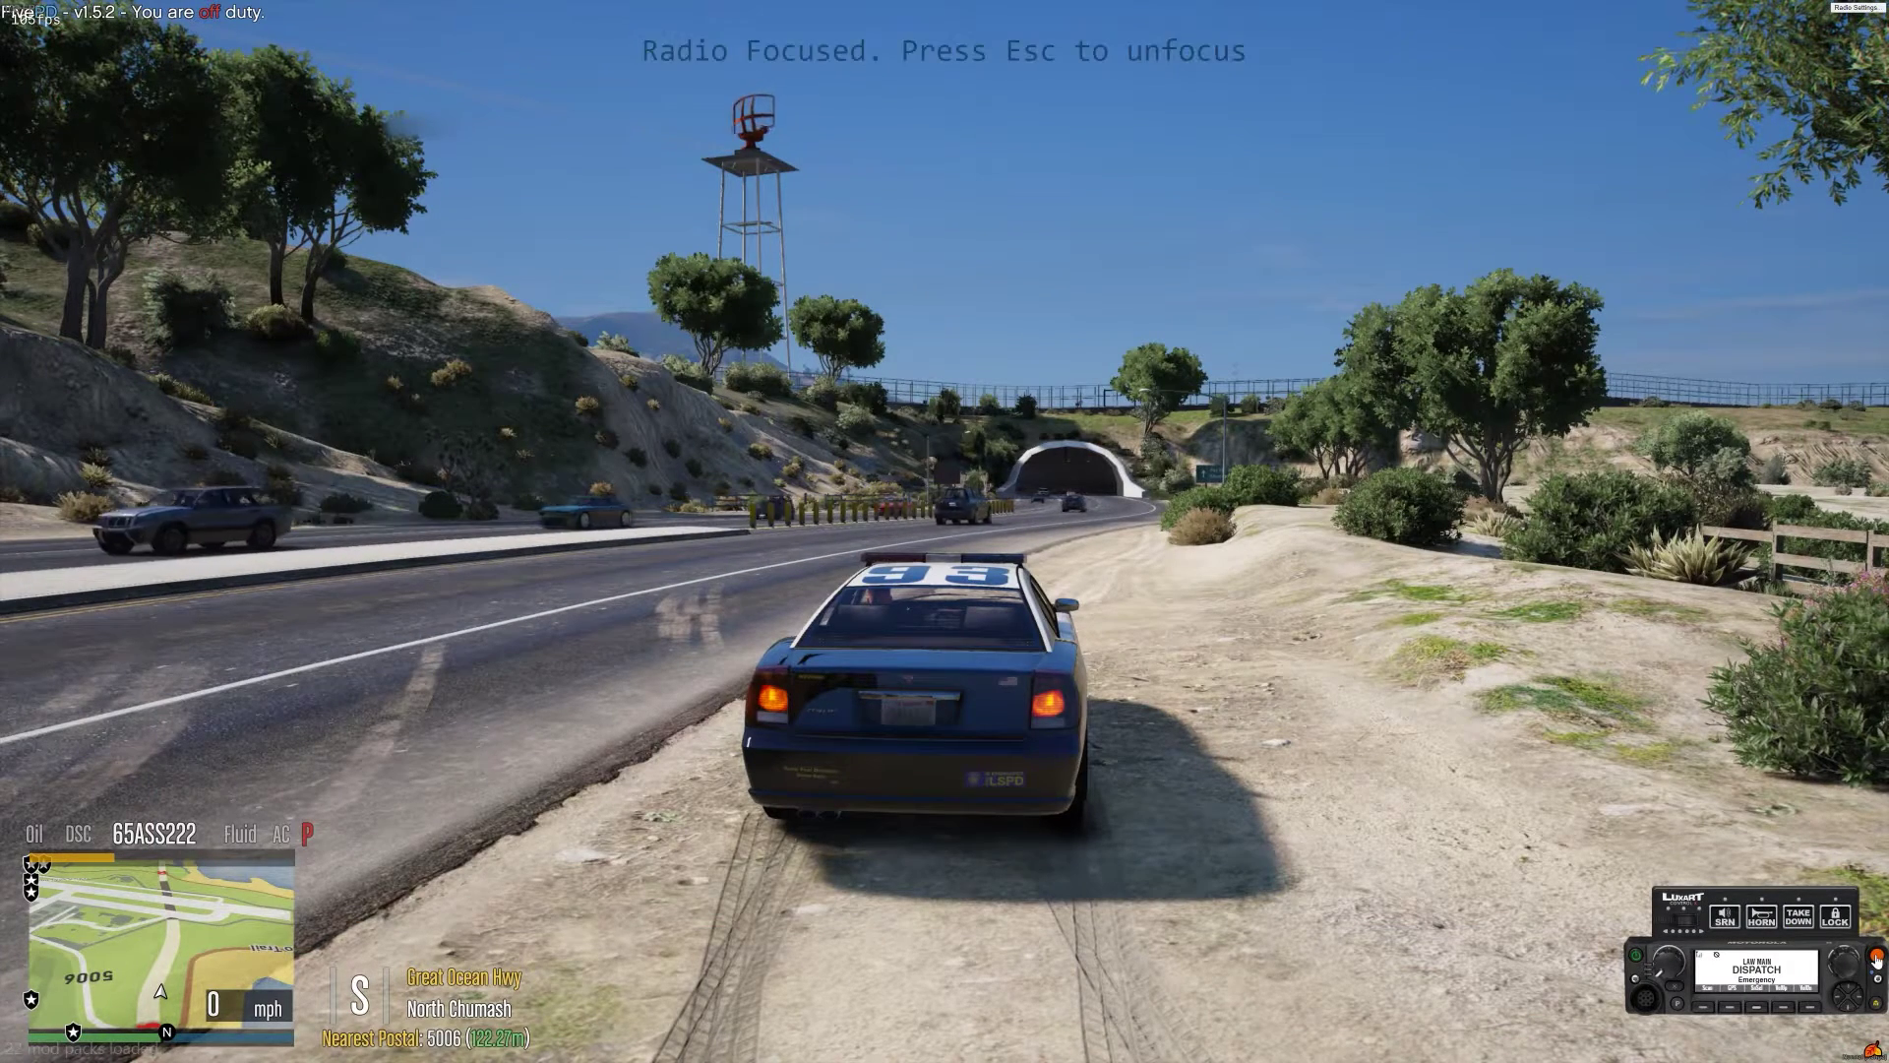
pyautogui.press('Escape')
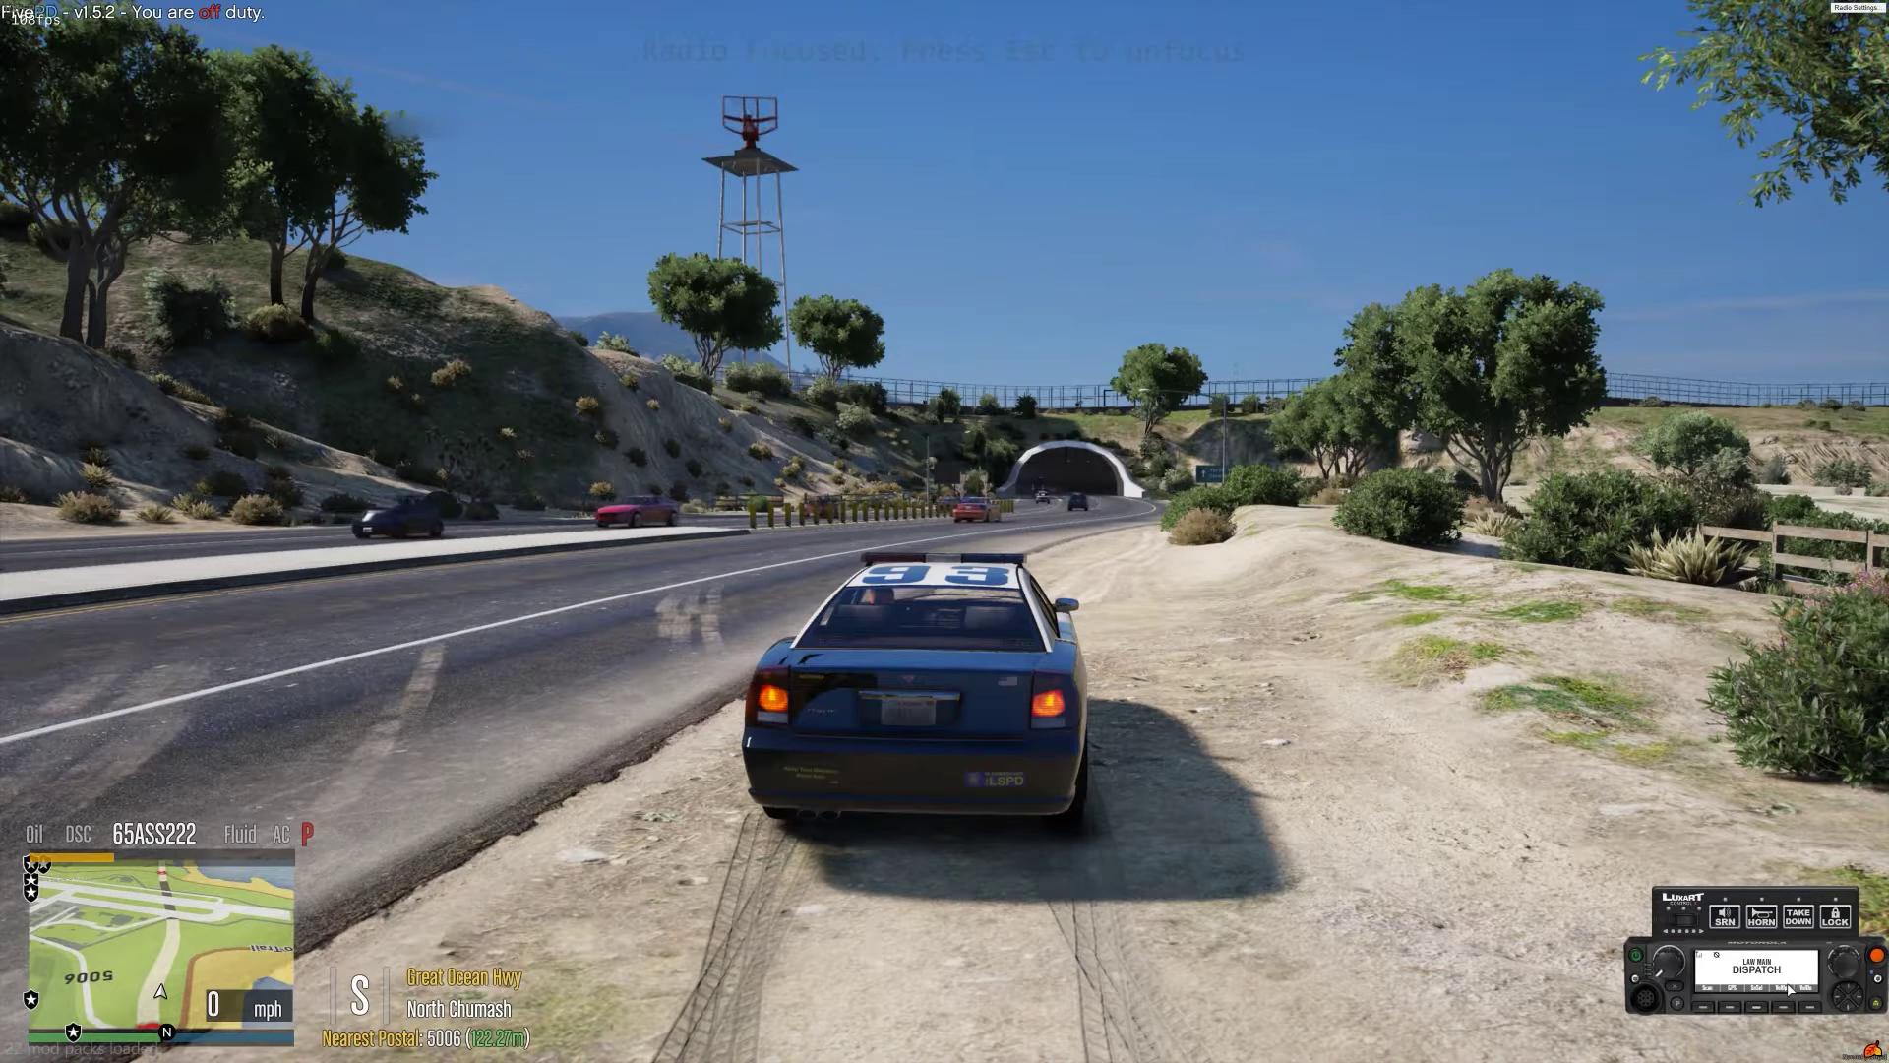
# - Examine the emergency alert on the console's LAW DISPATCH channel and its entry in the System Manager's system log, then return to FiveM
pyautogui.hotkey('alt', 'Tab')
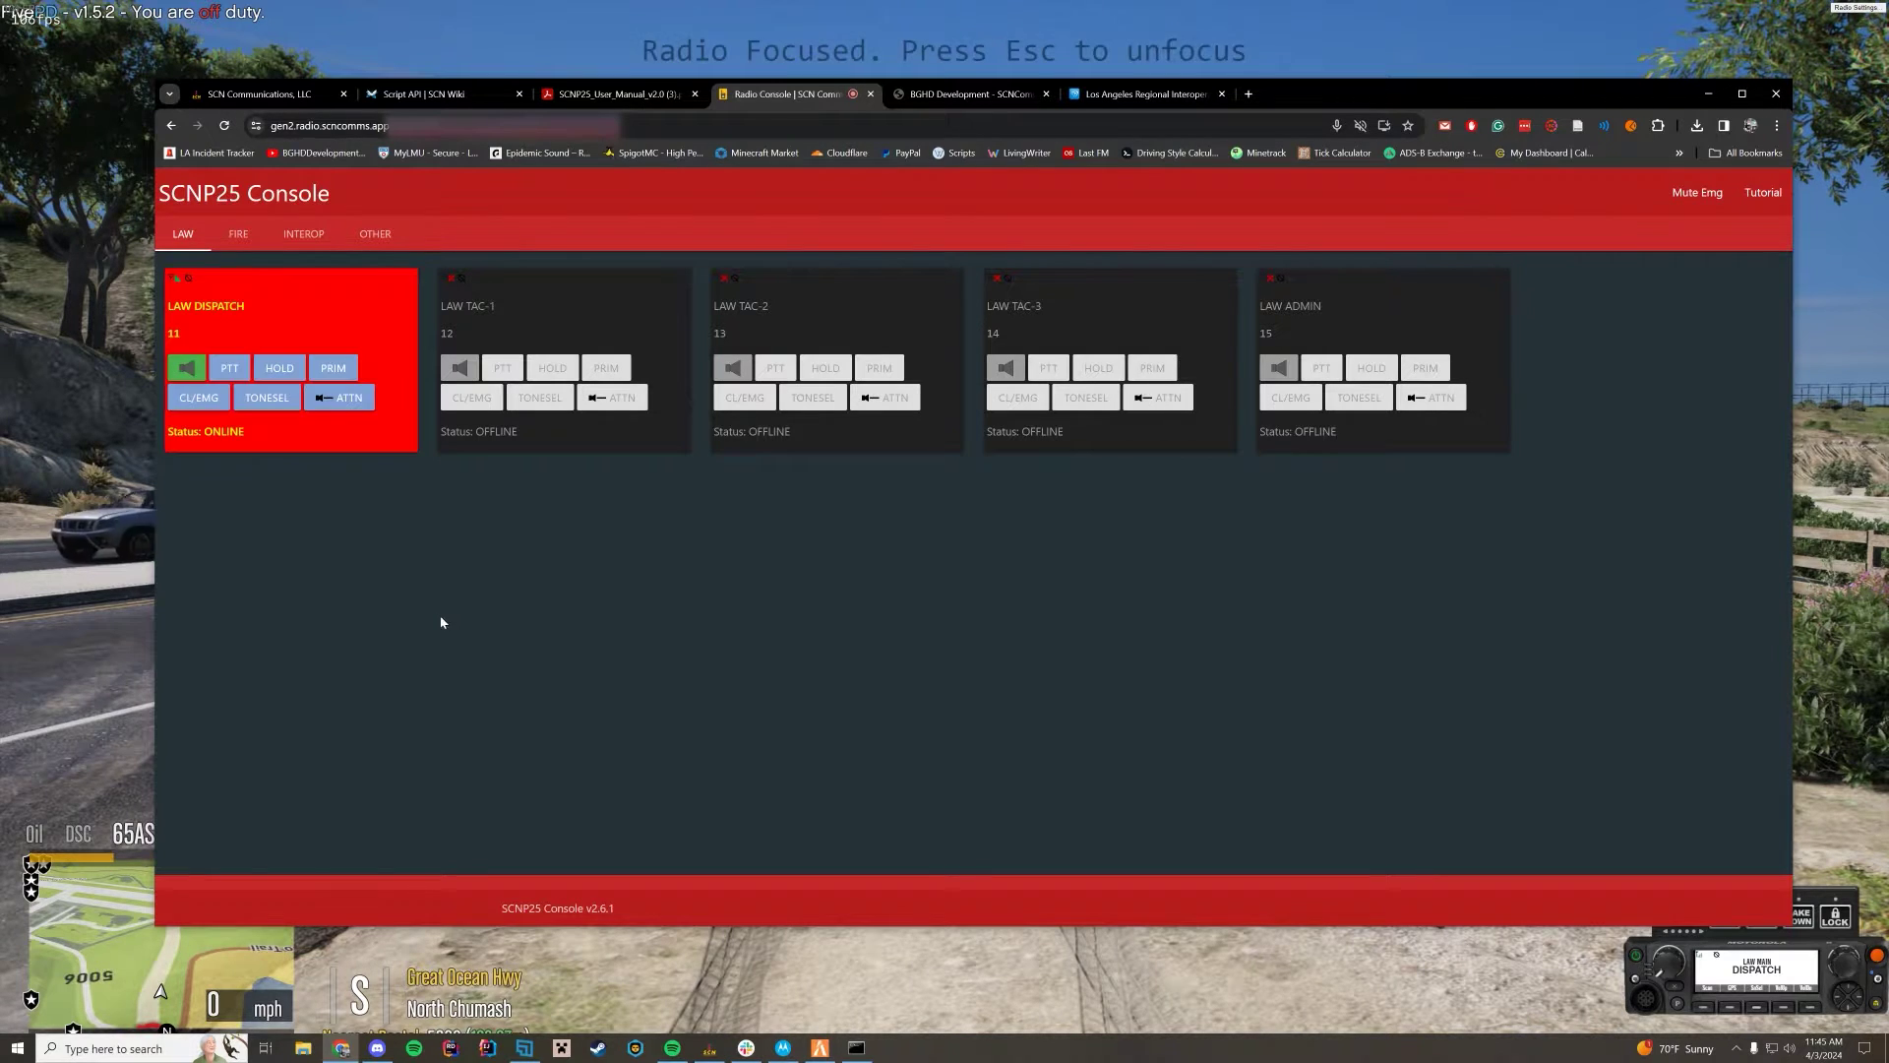
pyautogui.click(996, 93)
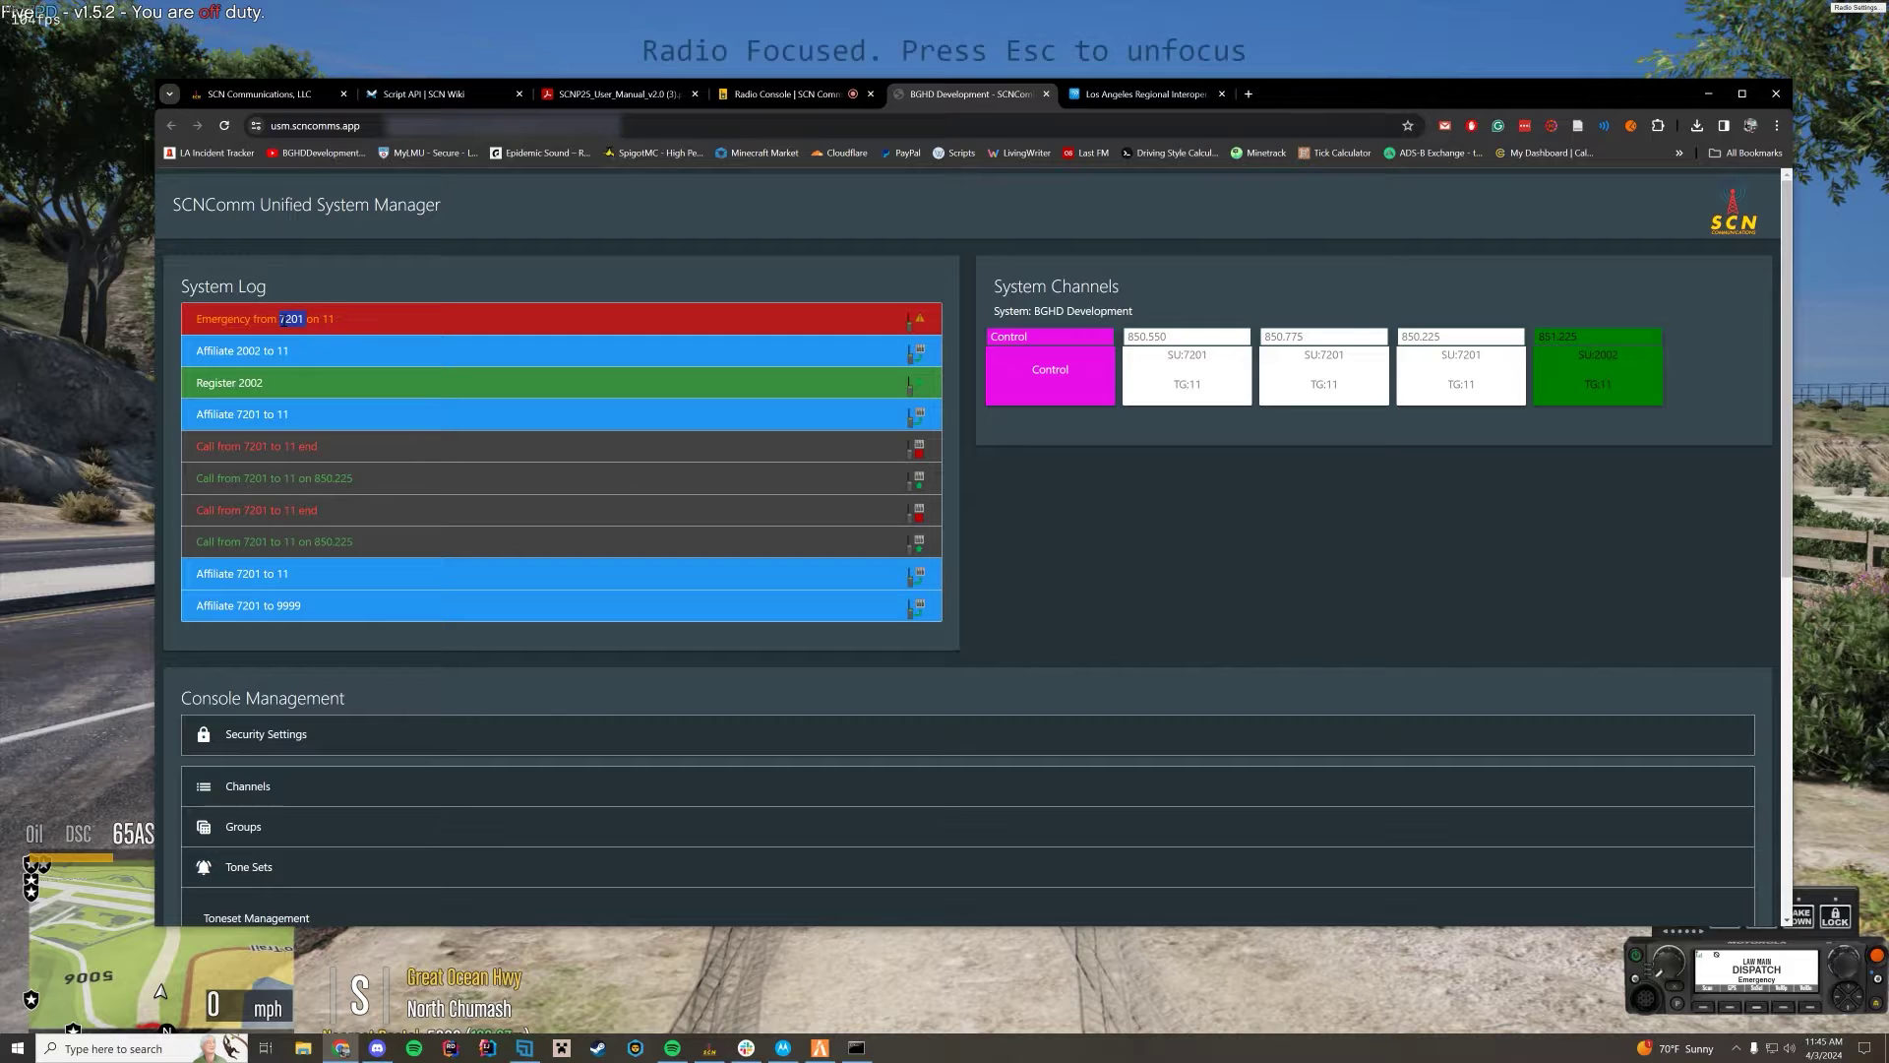
pyautogui.click(783, 94)
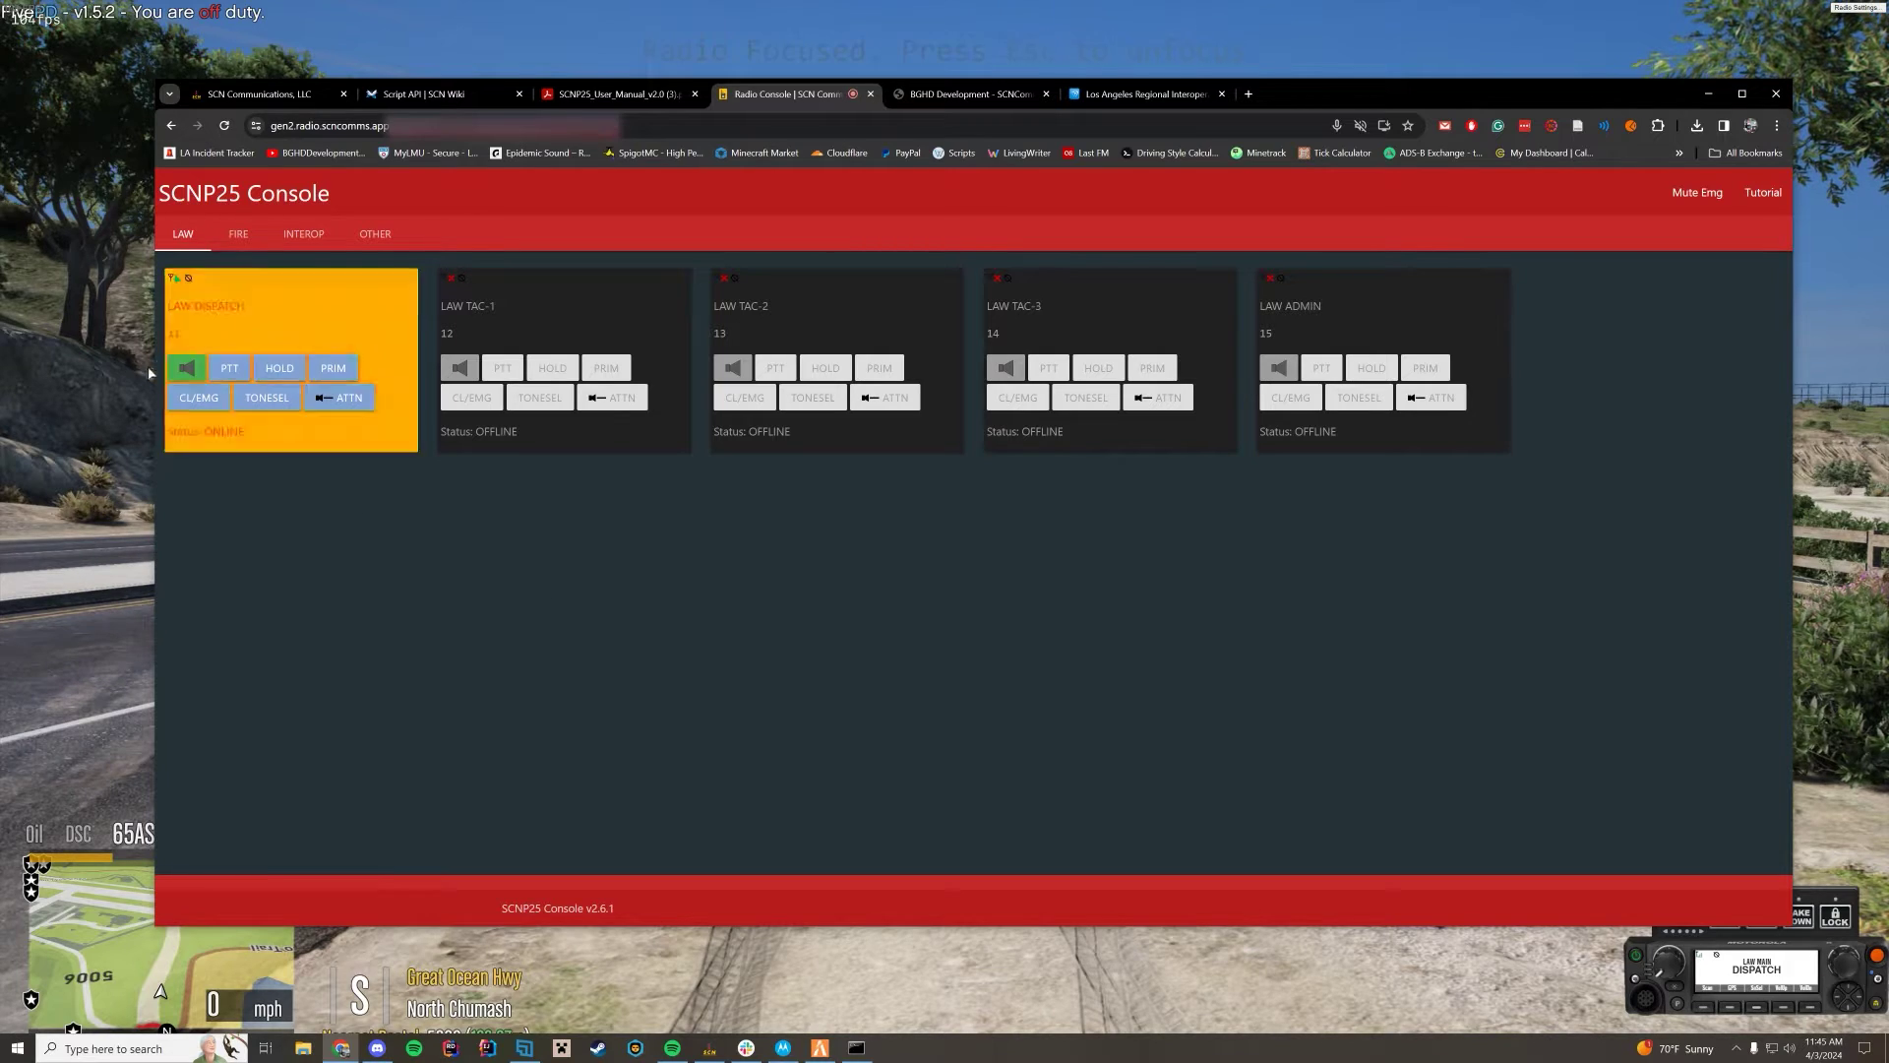
pyautogui.click(219, 372)
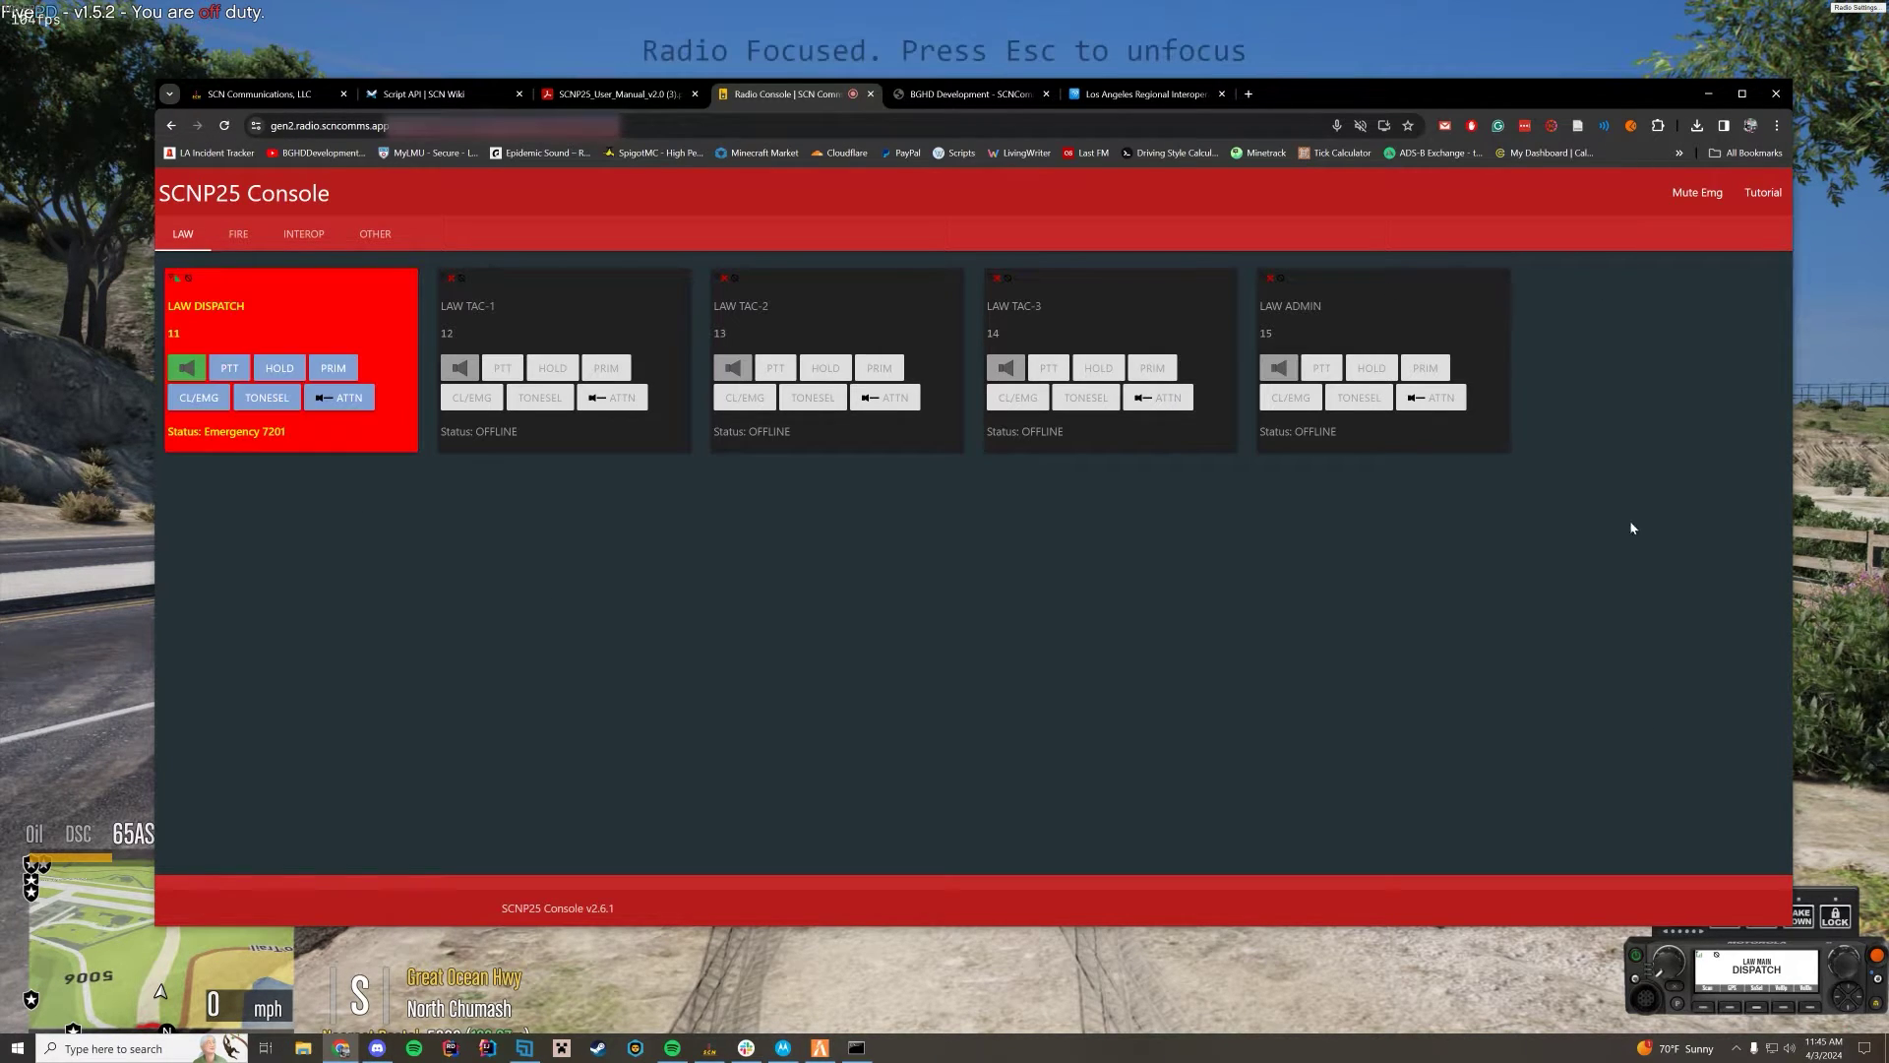
pyautogui.click(1469, 1006)
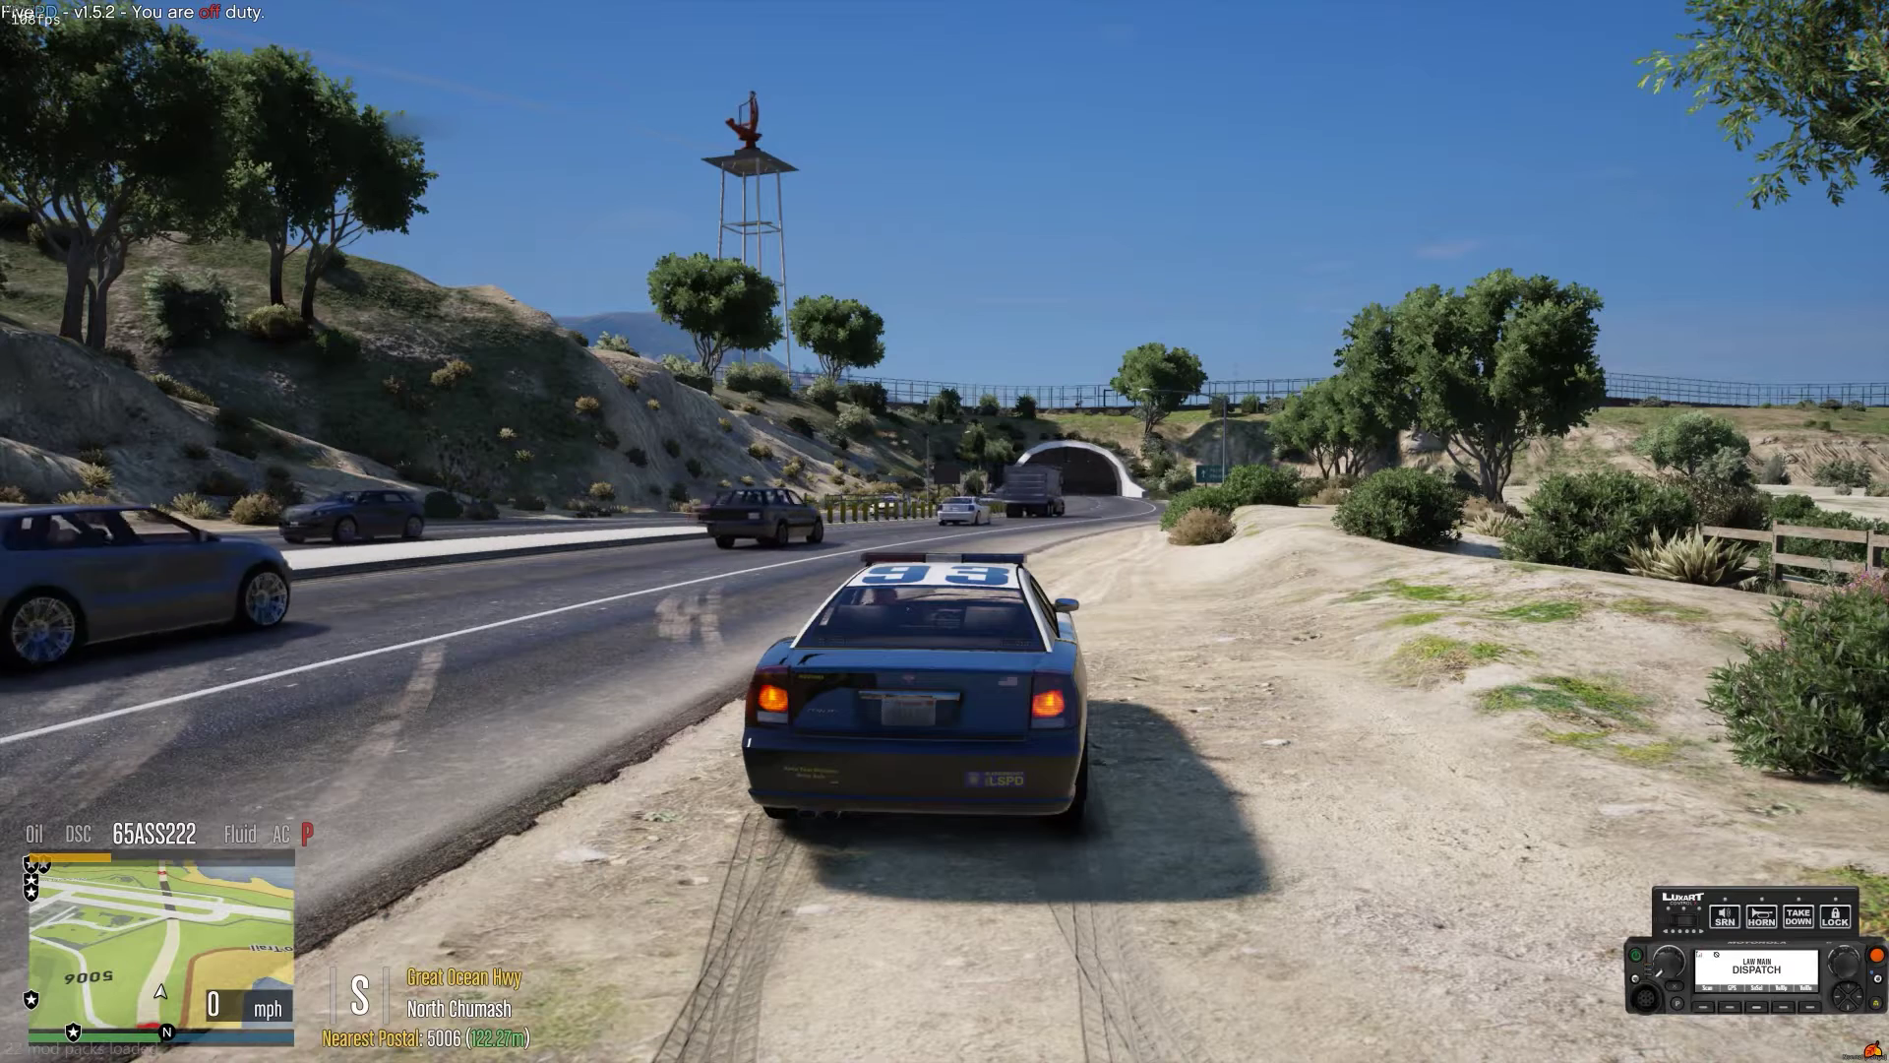
# - Switch to the SCNP25 console, check the caller in the LAW DISPATCH status line and clear the channel's emergency
pyautogui.hotkey('alt', 'Tab')
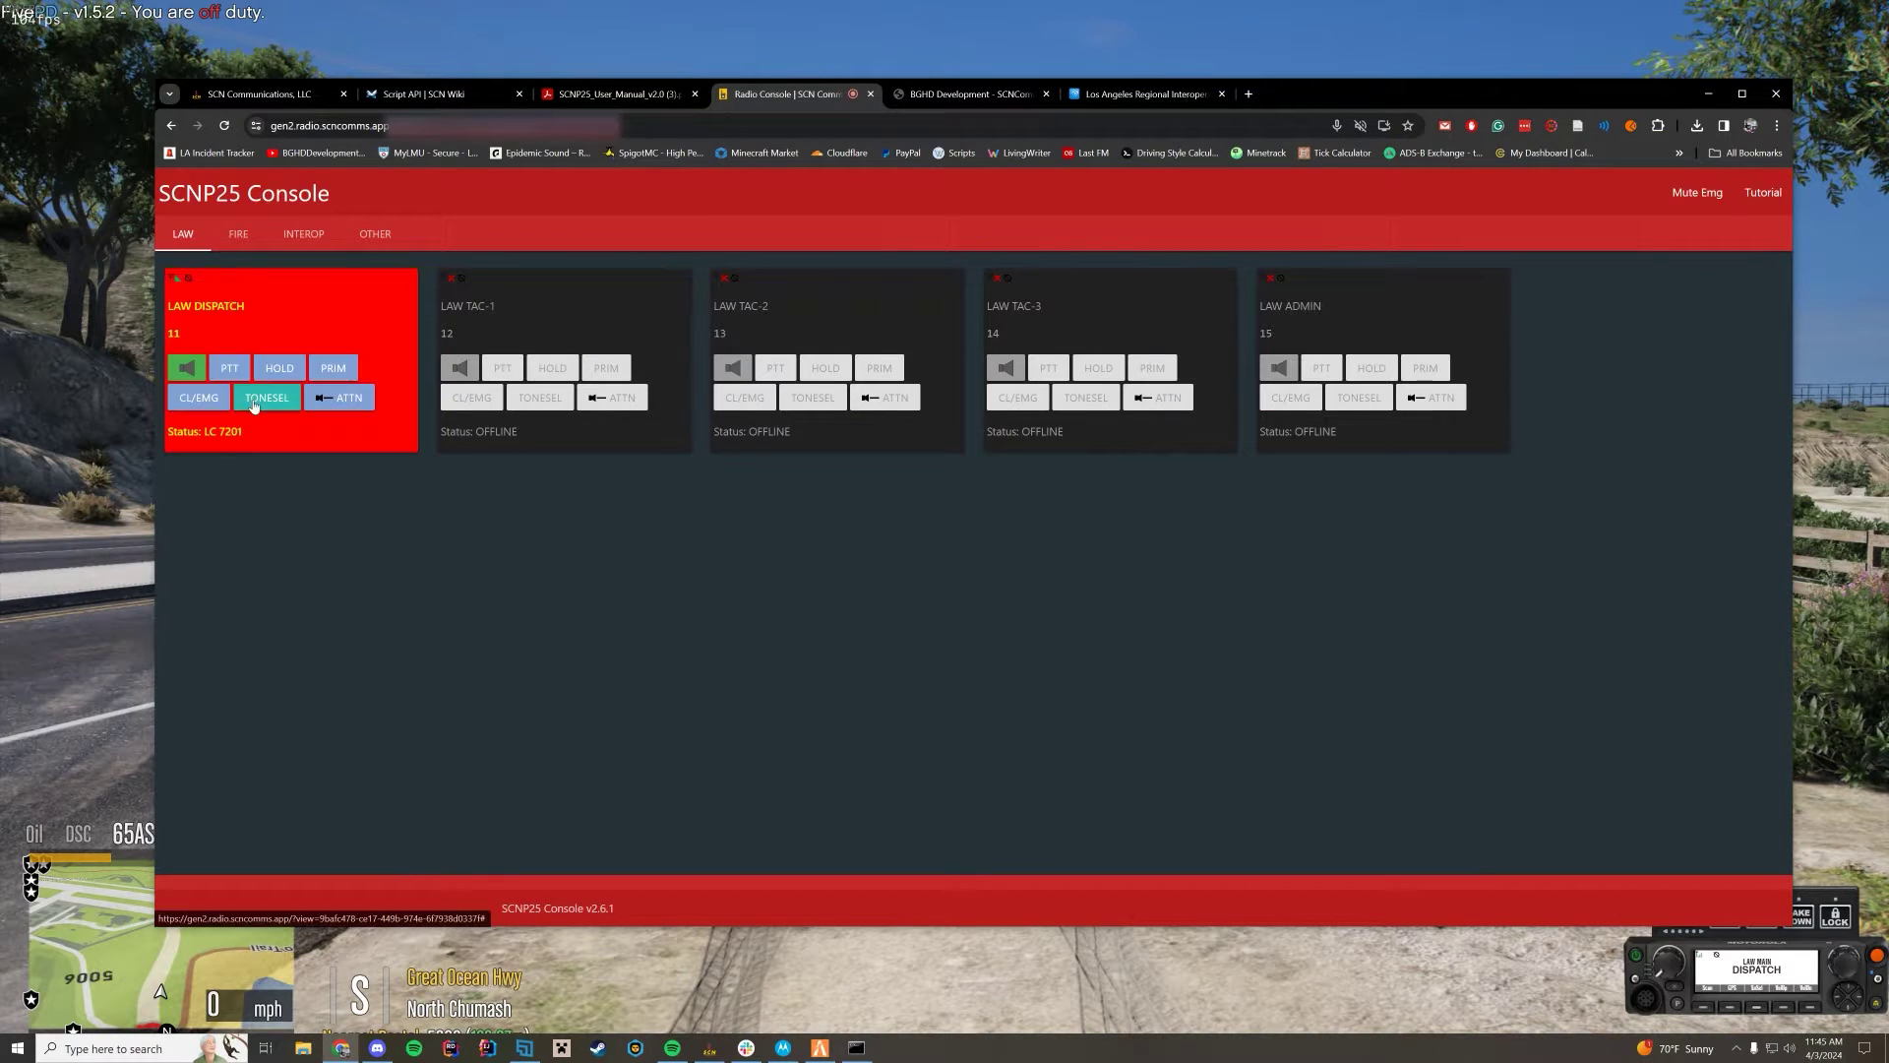
pyautogui.doubleClick(236, 434)
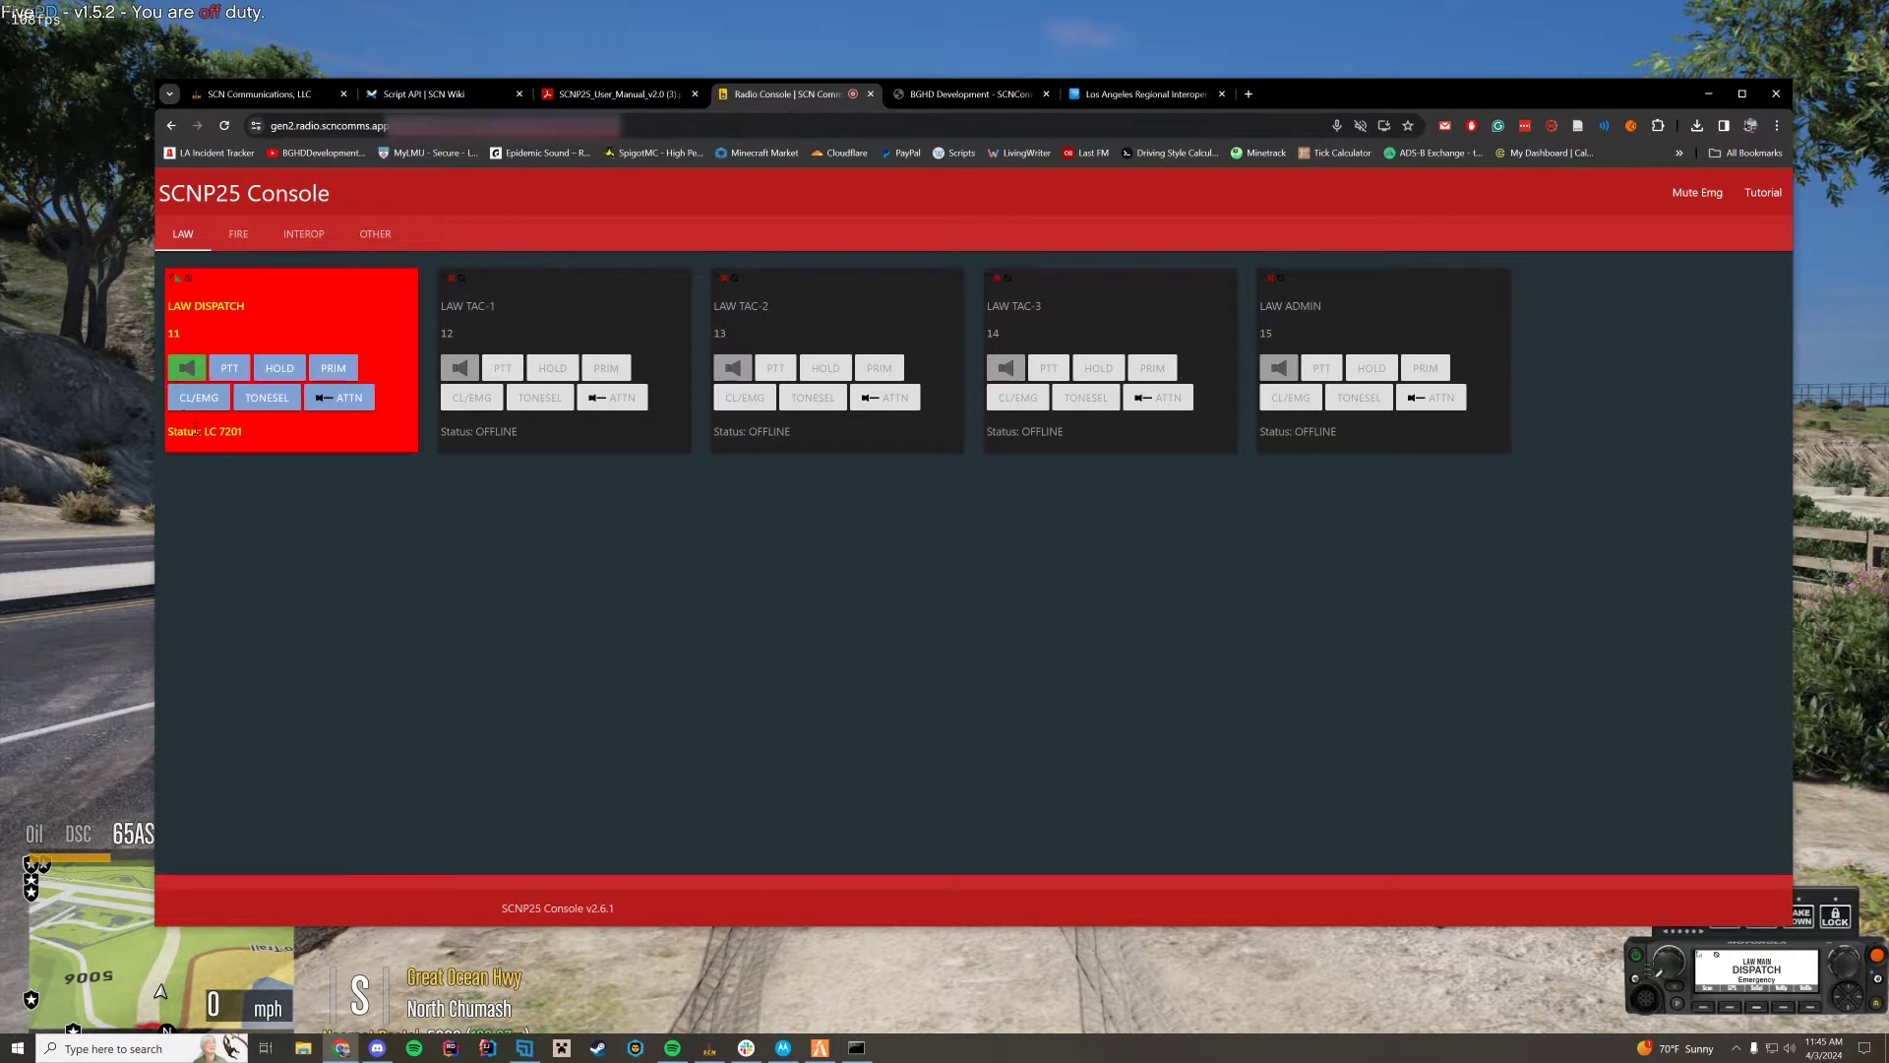
pyautogui.click(183, 397)
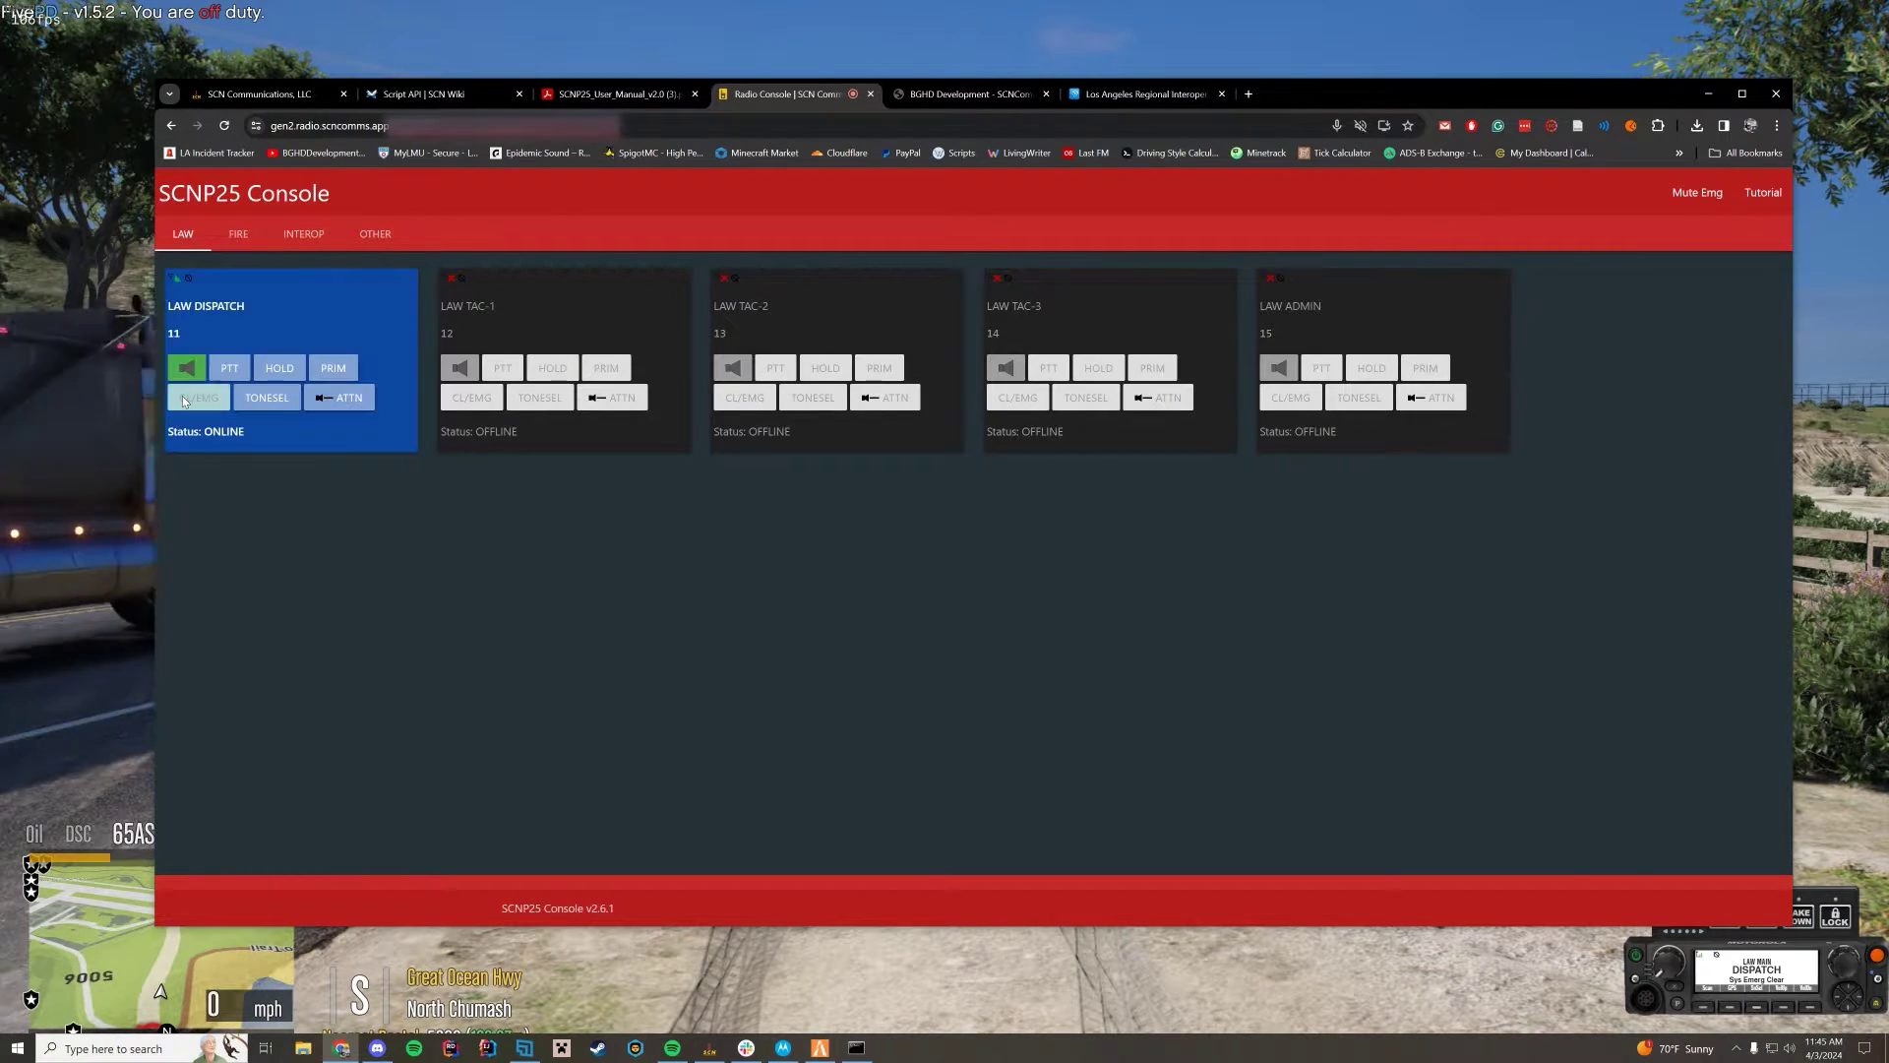
# - Return to FiveM and drive the cruiser down the Great Ocean Hwy toward the tunnel, briefly using the first-person view
pyautogui.hotkey('alt', 'Tab')
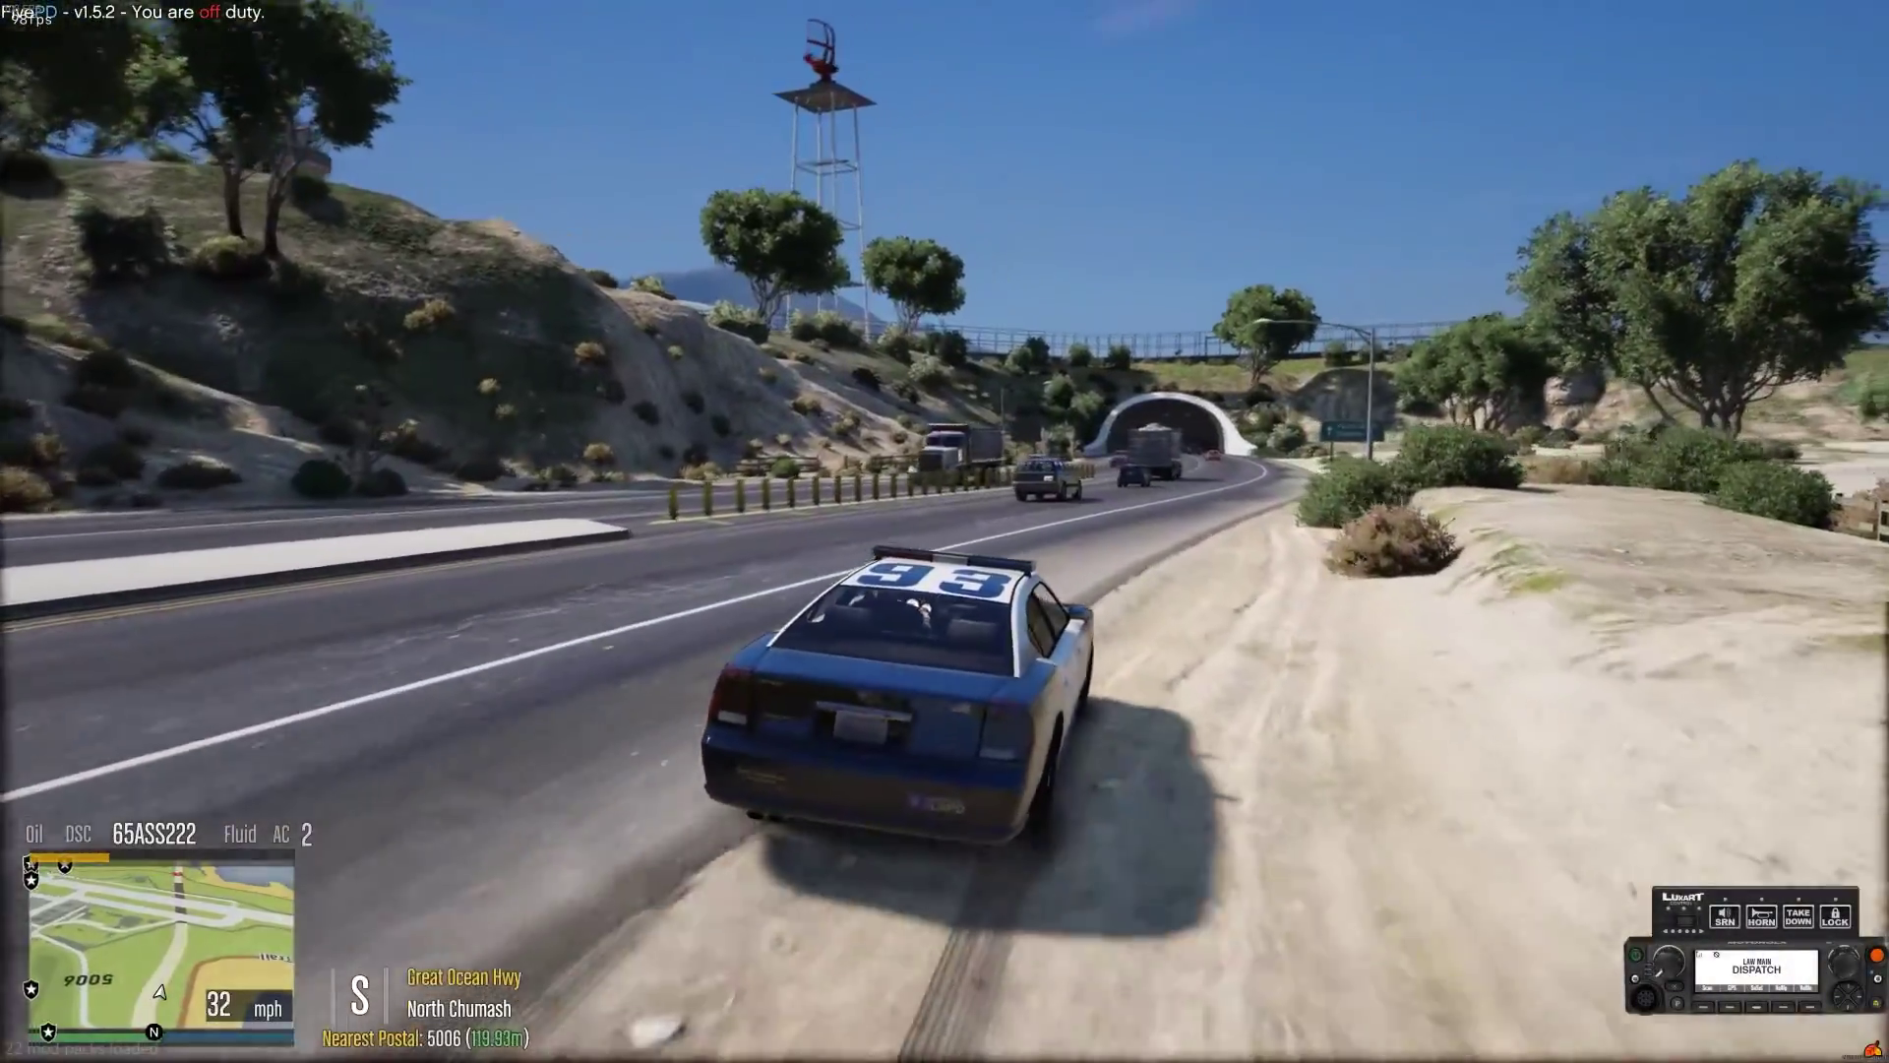
pyautogui.press('w')
pyautogui.press('a')
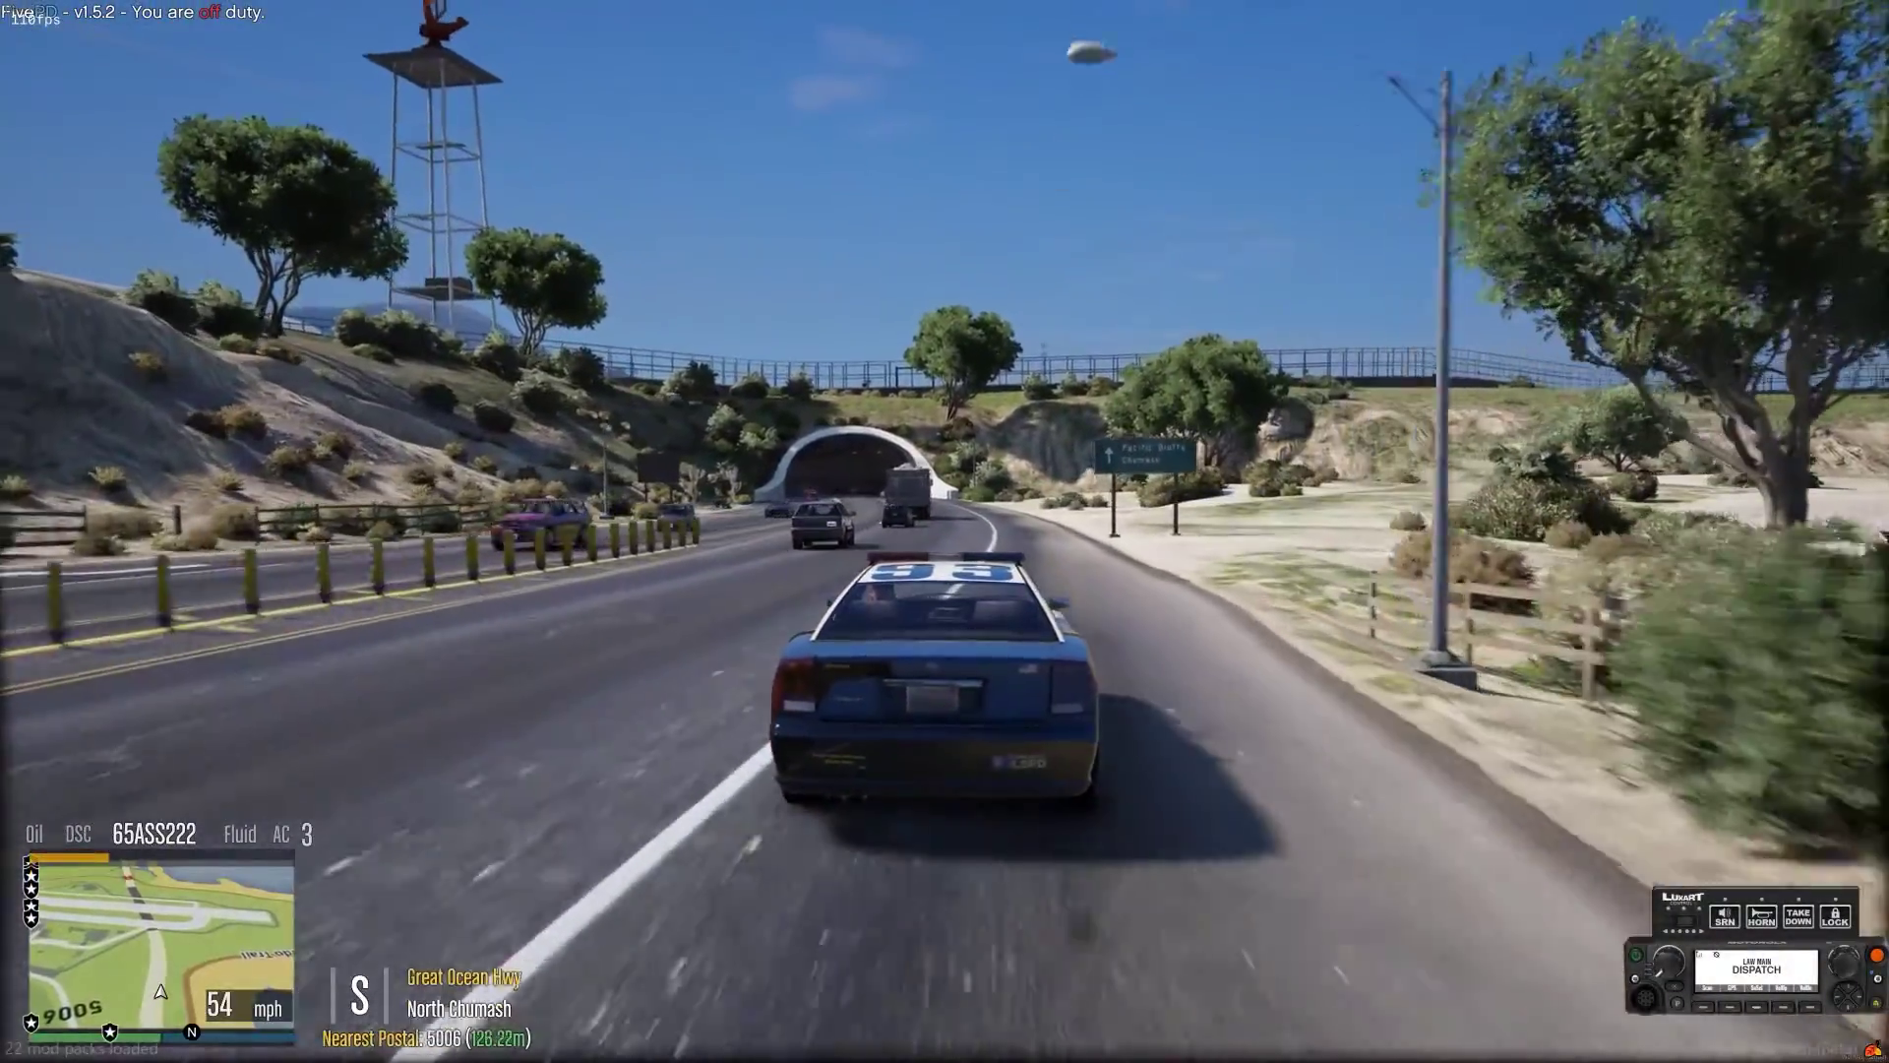
pyautogui.press('v')
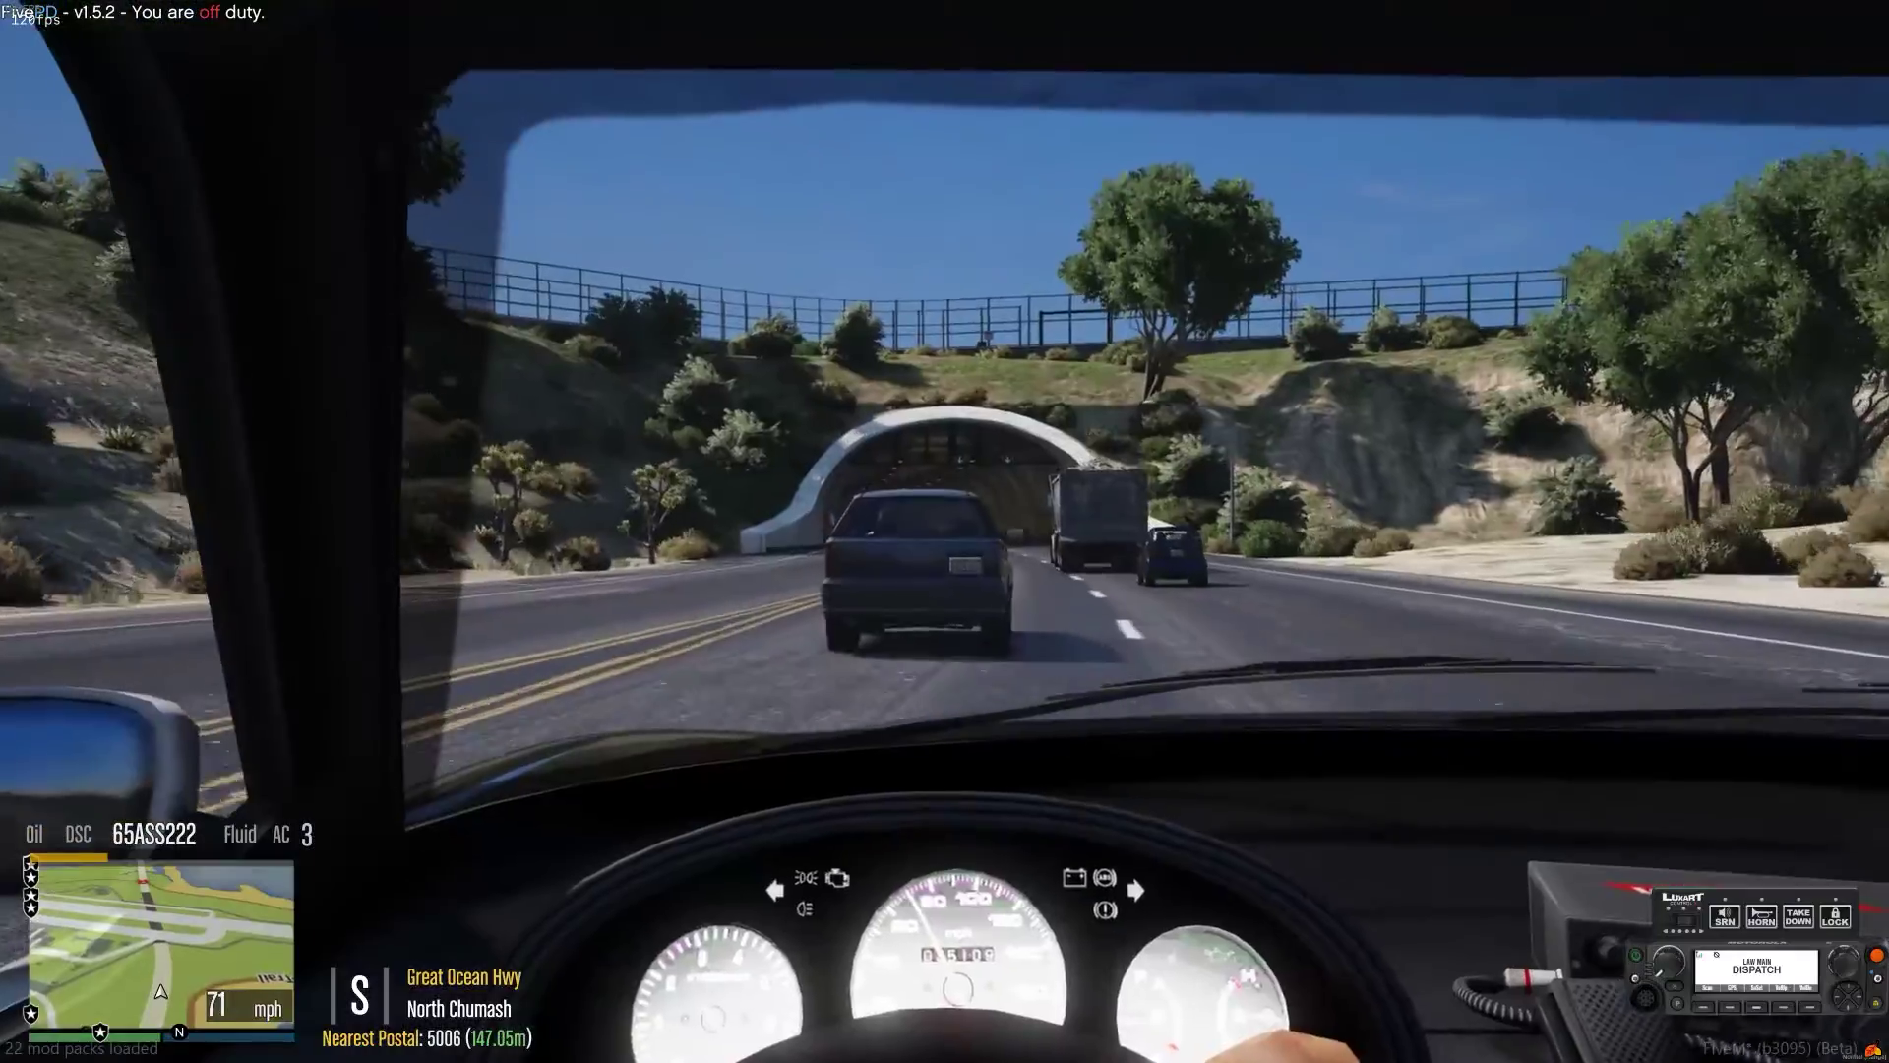
pyautogui.press('v')
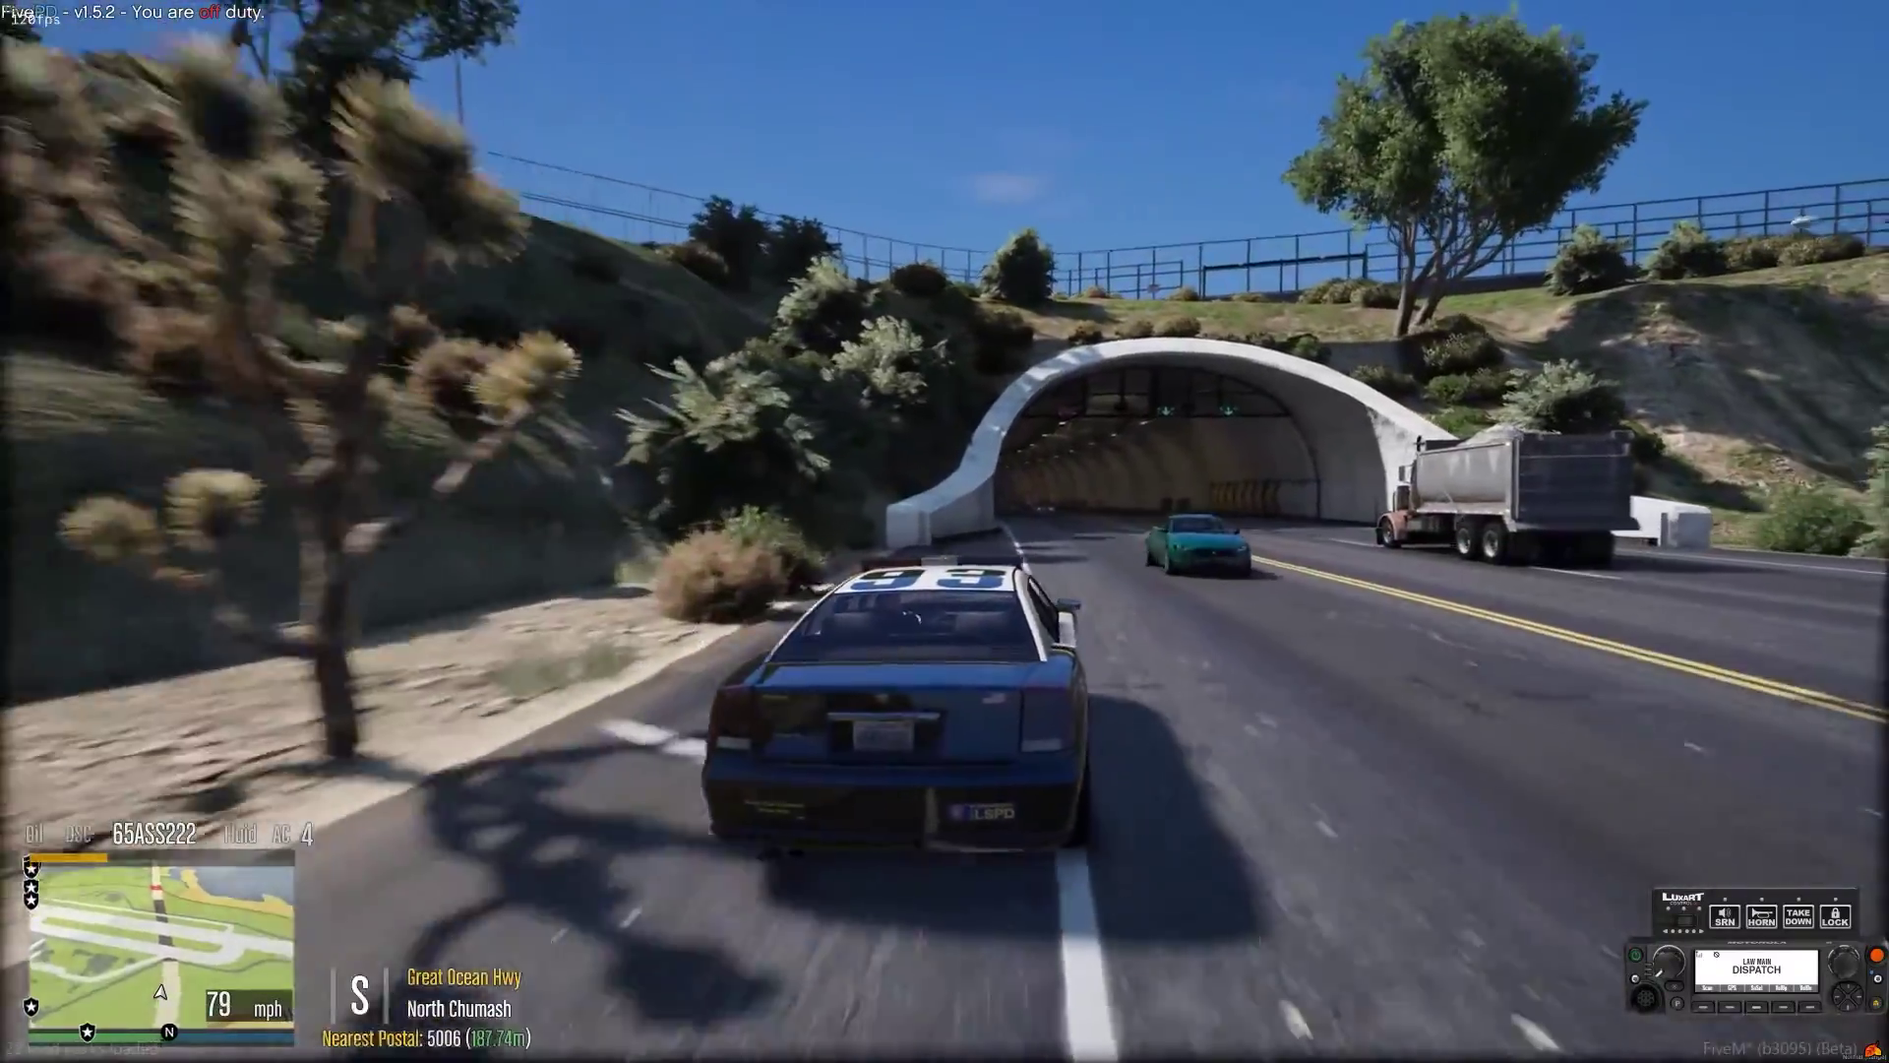
# - Drive the cruiser through the Great Ocean Hwy tunnel, steering around the truck and overtaking the slower cars toward the far exit
pyautogui.press('d')
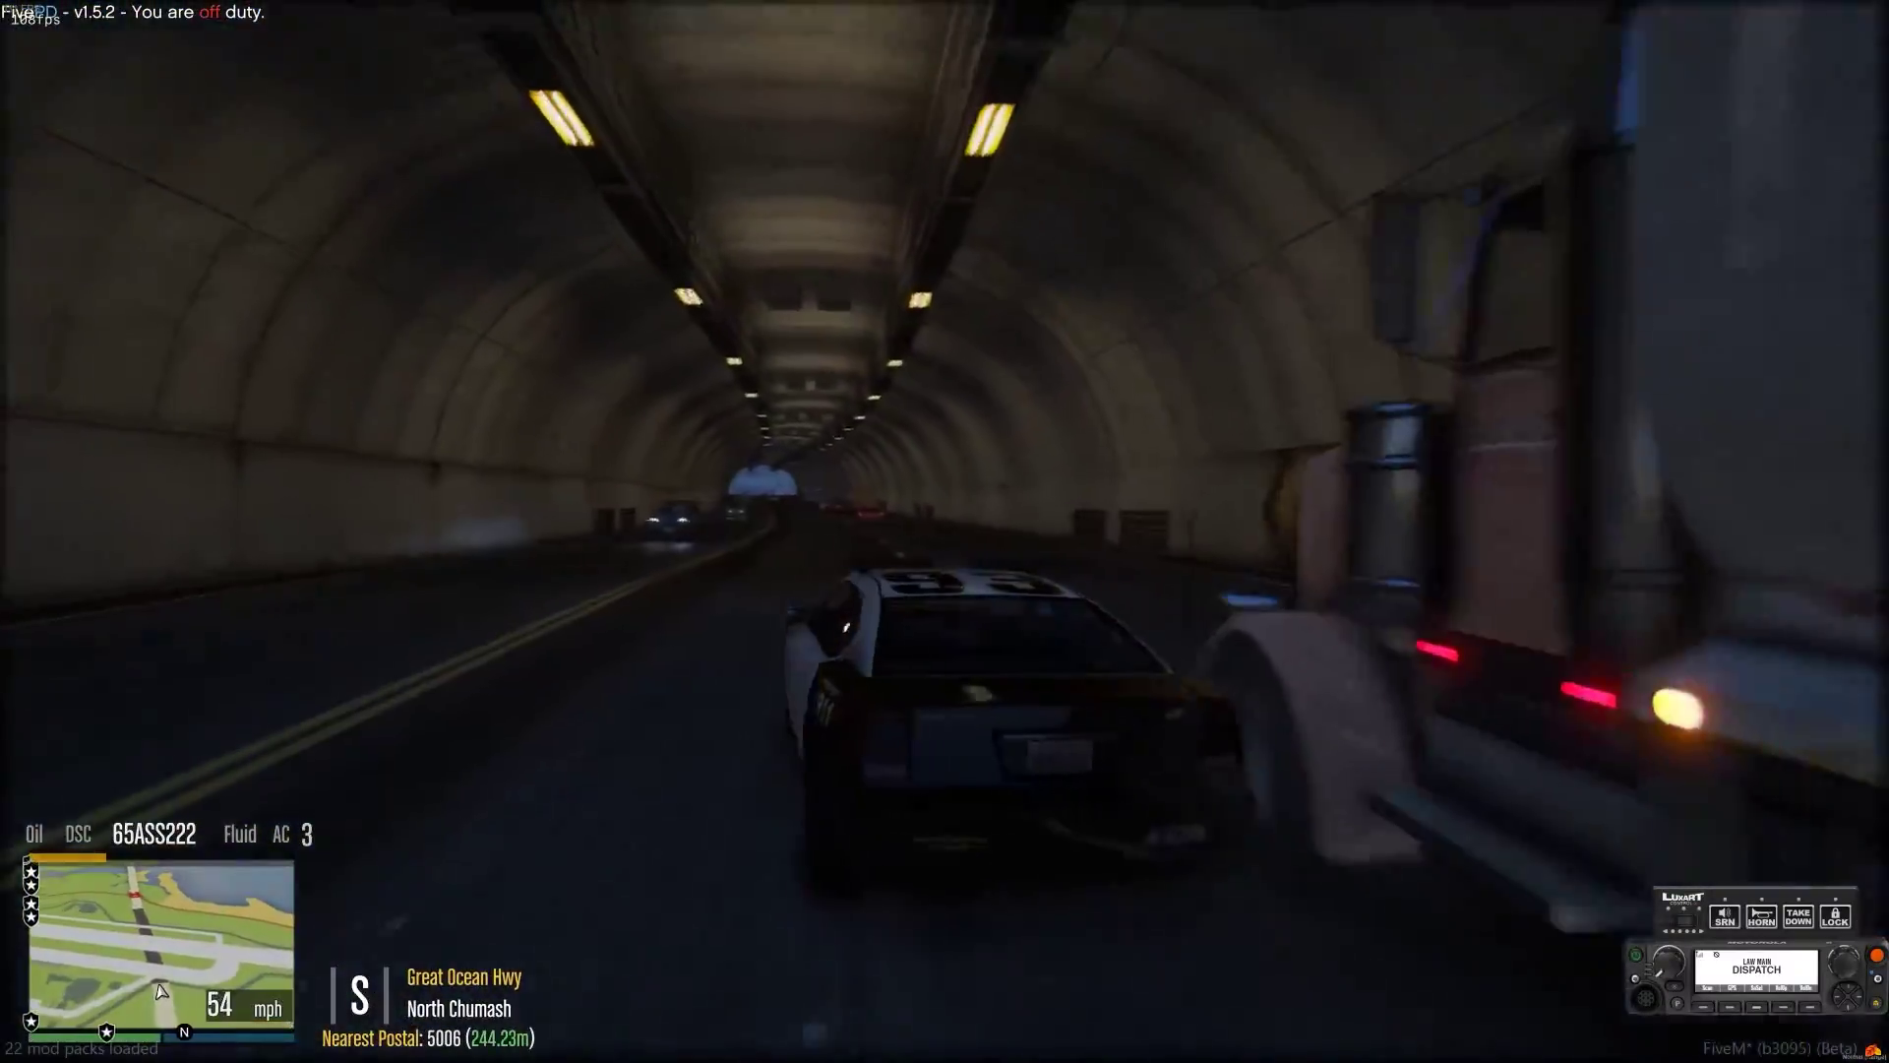
pyautogui.press('w')
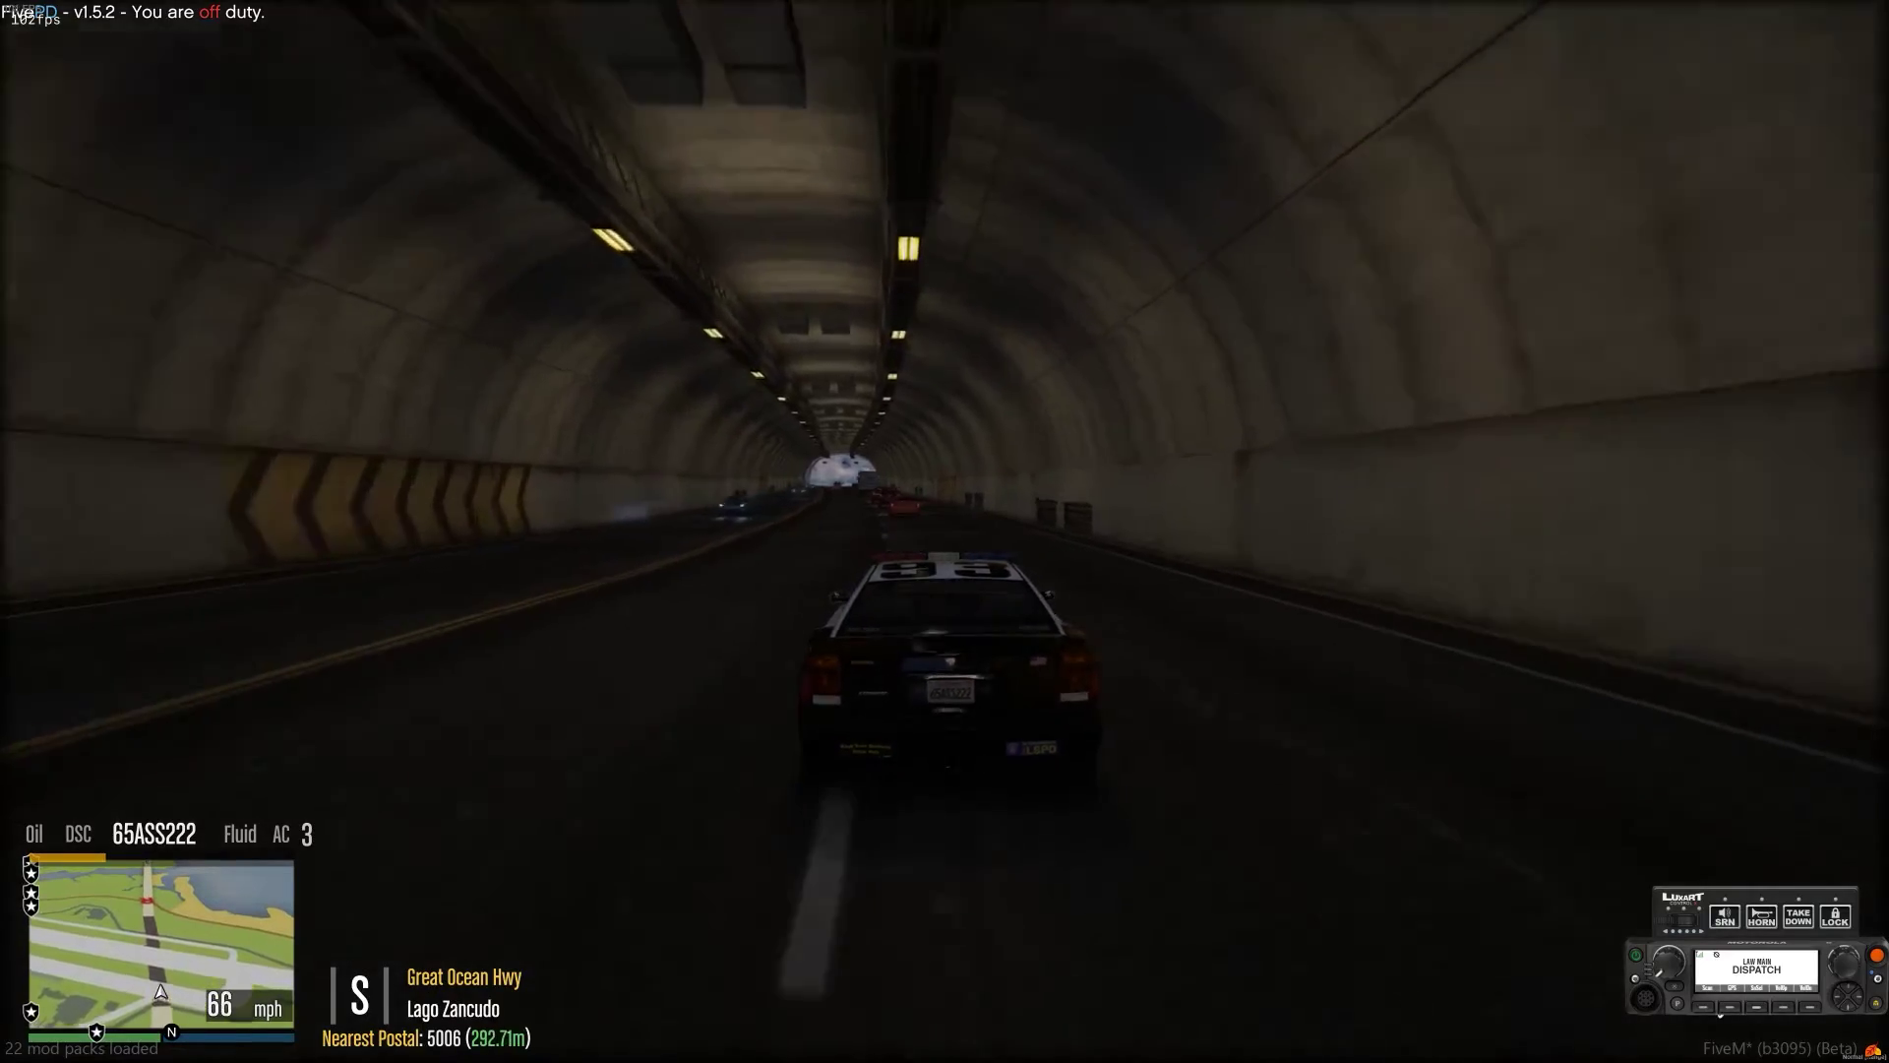
pyautogui.press('w')
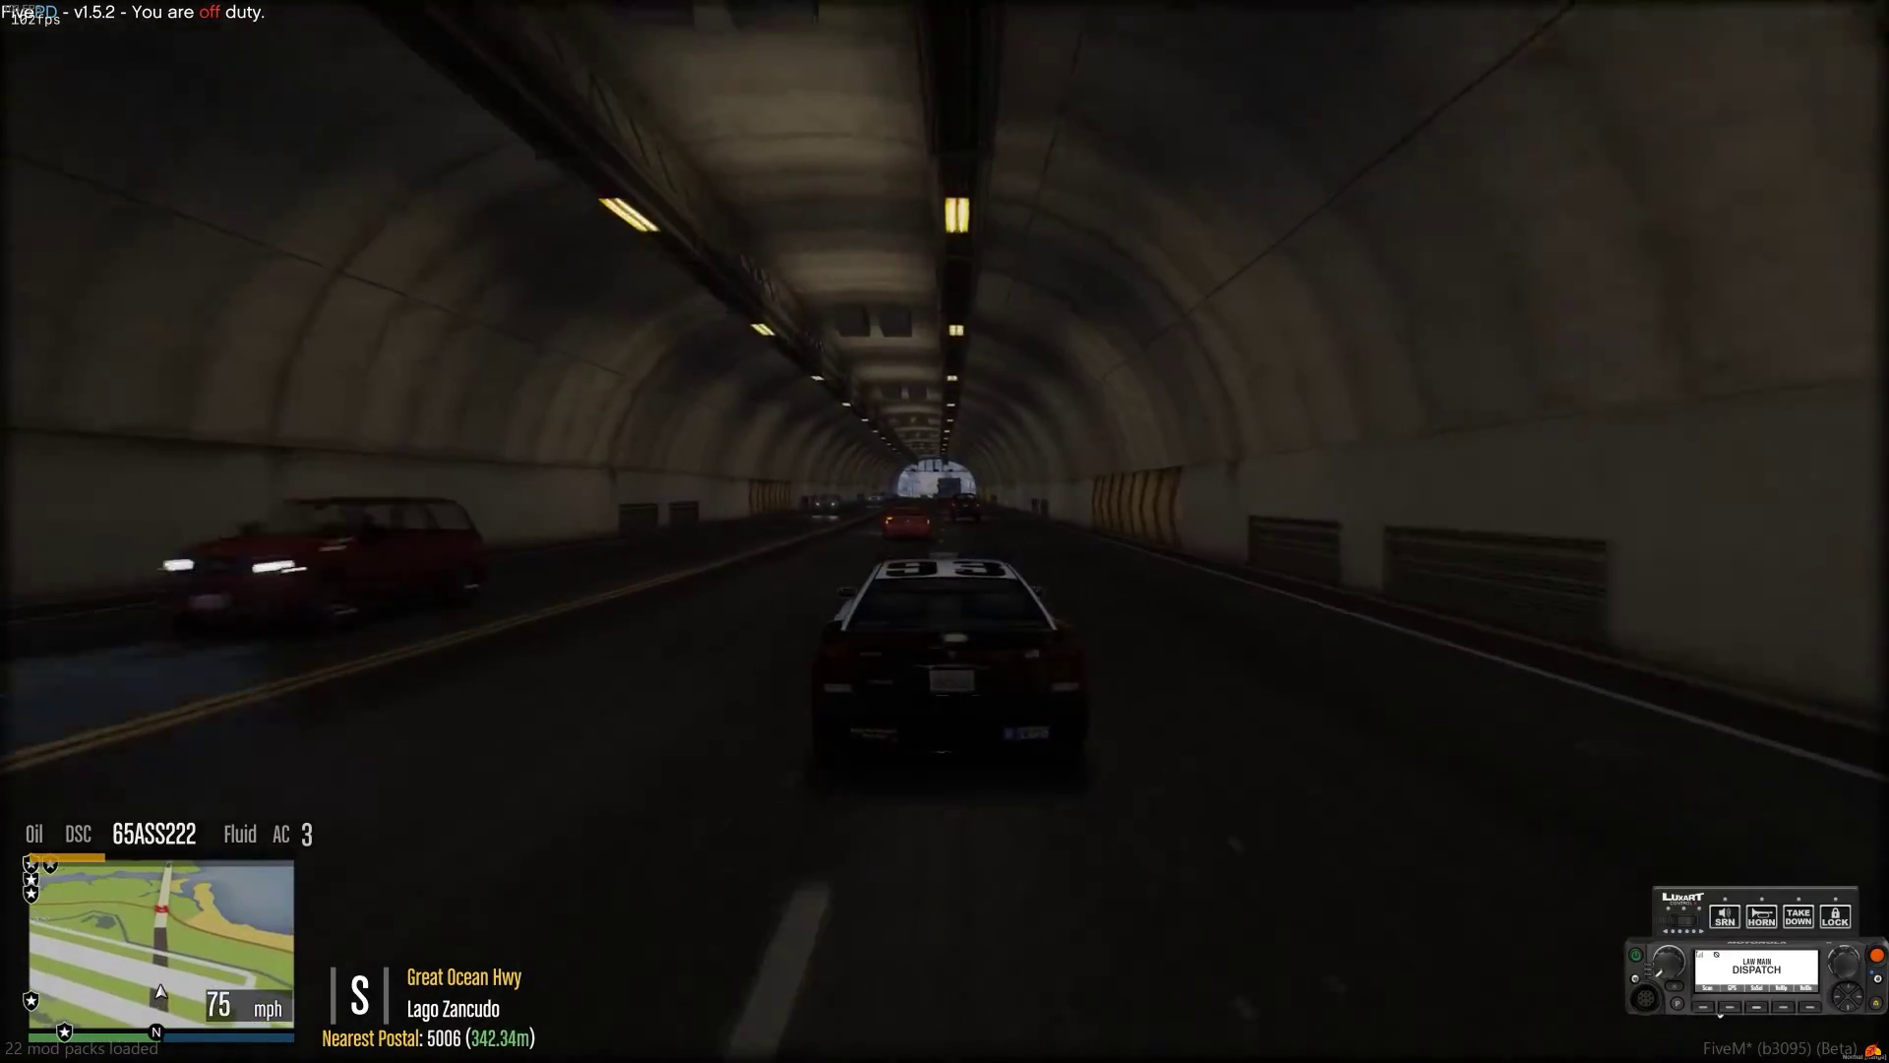
pyautogui.press('w')
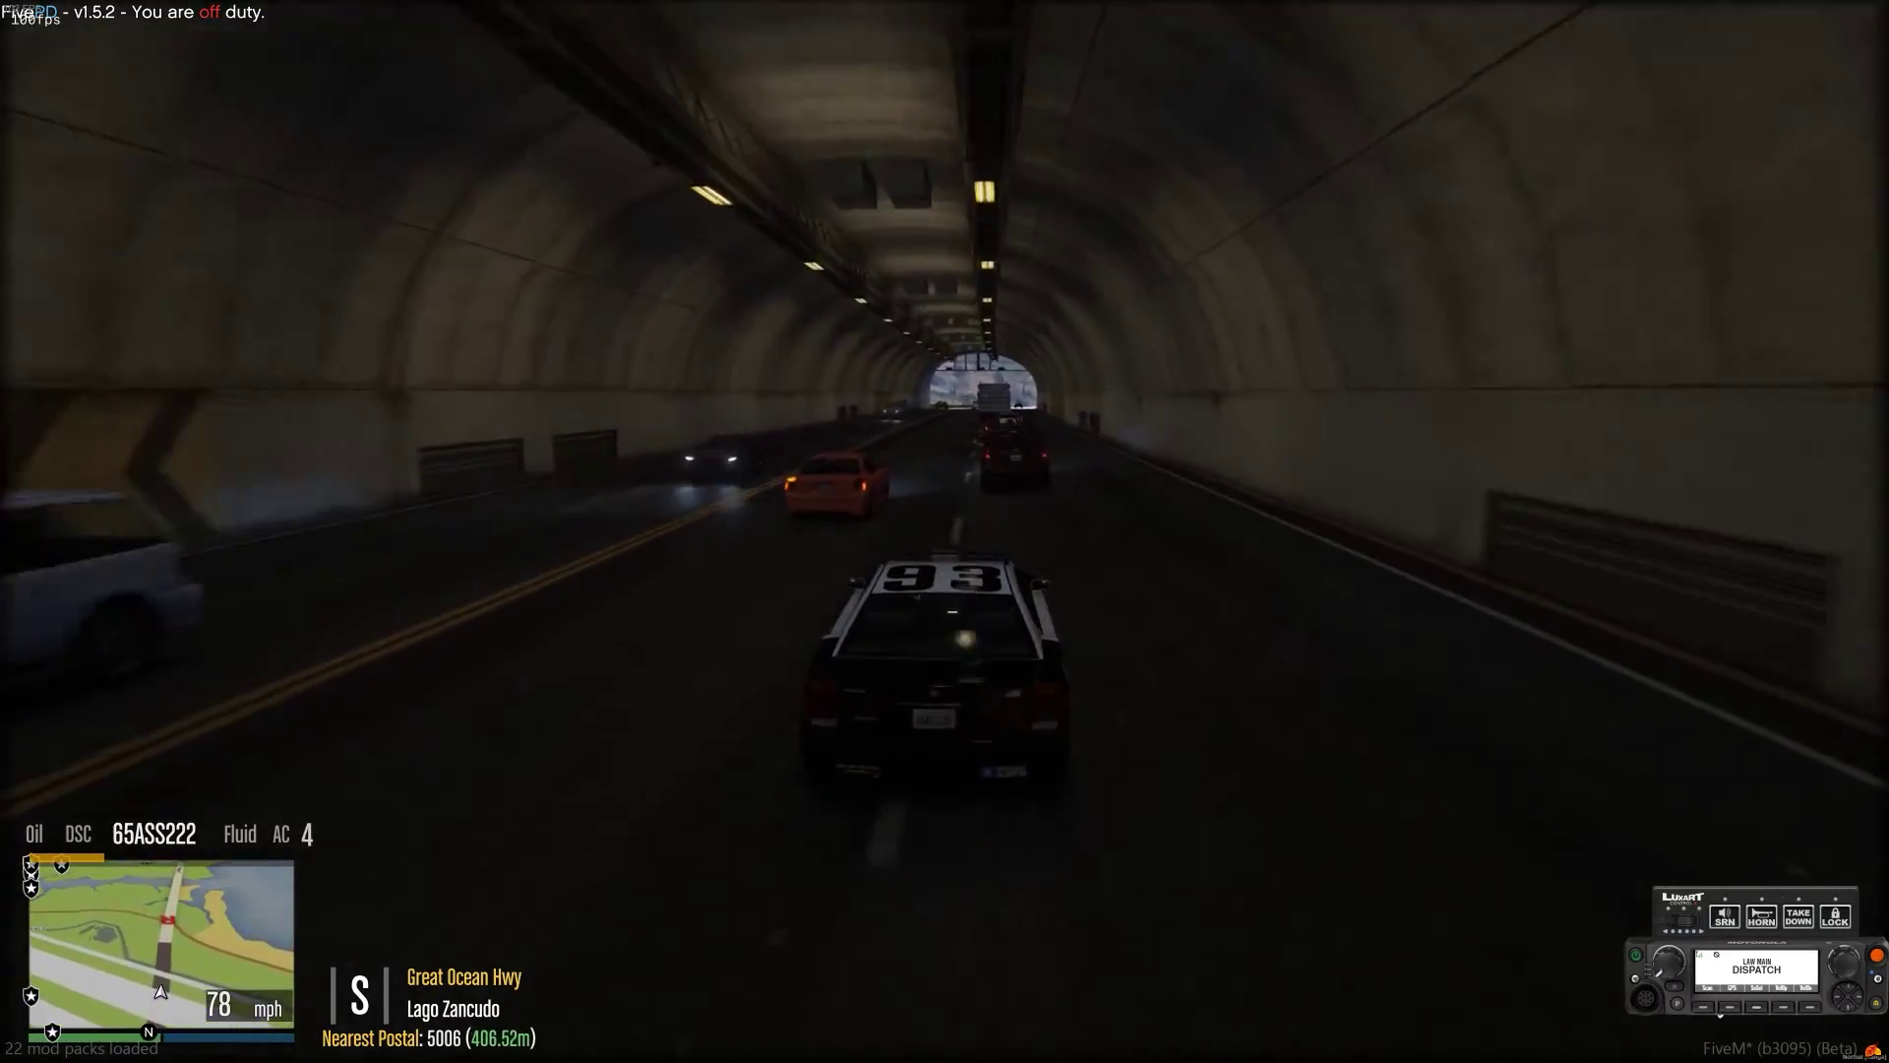
pyautogui.press('a')
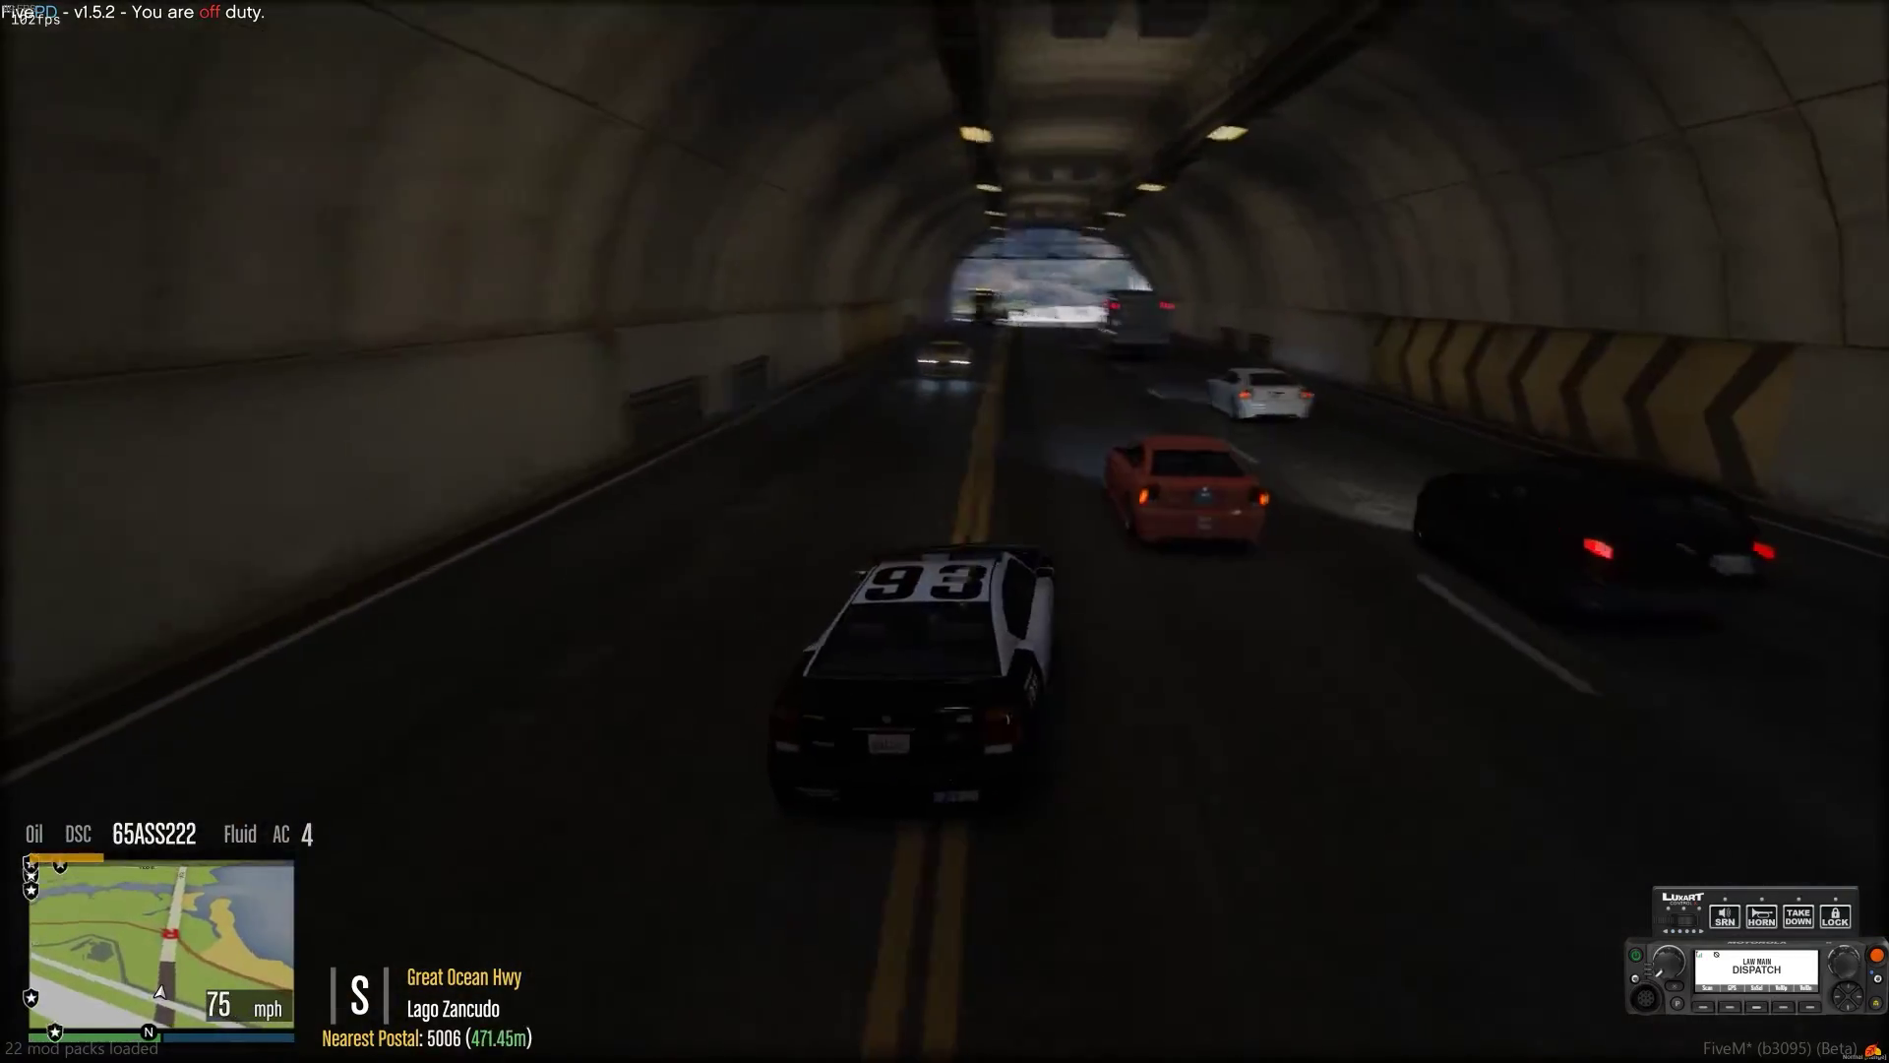
pyautogui.press('a')
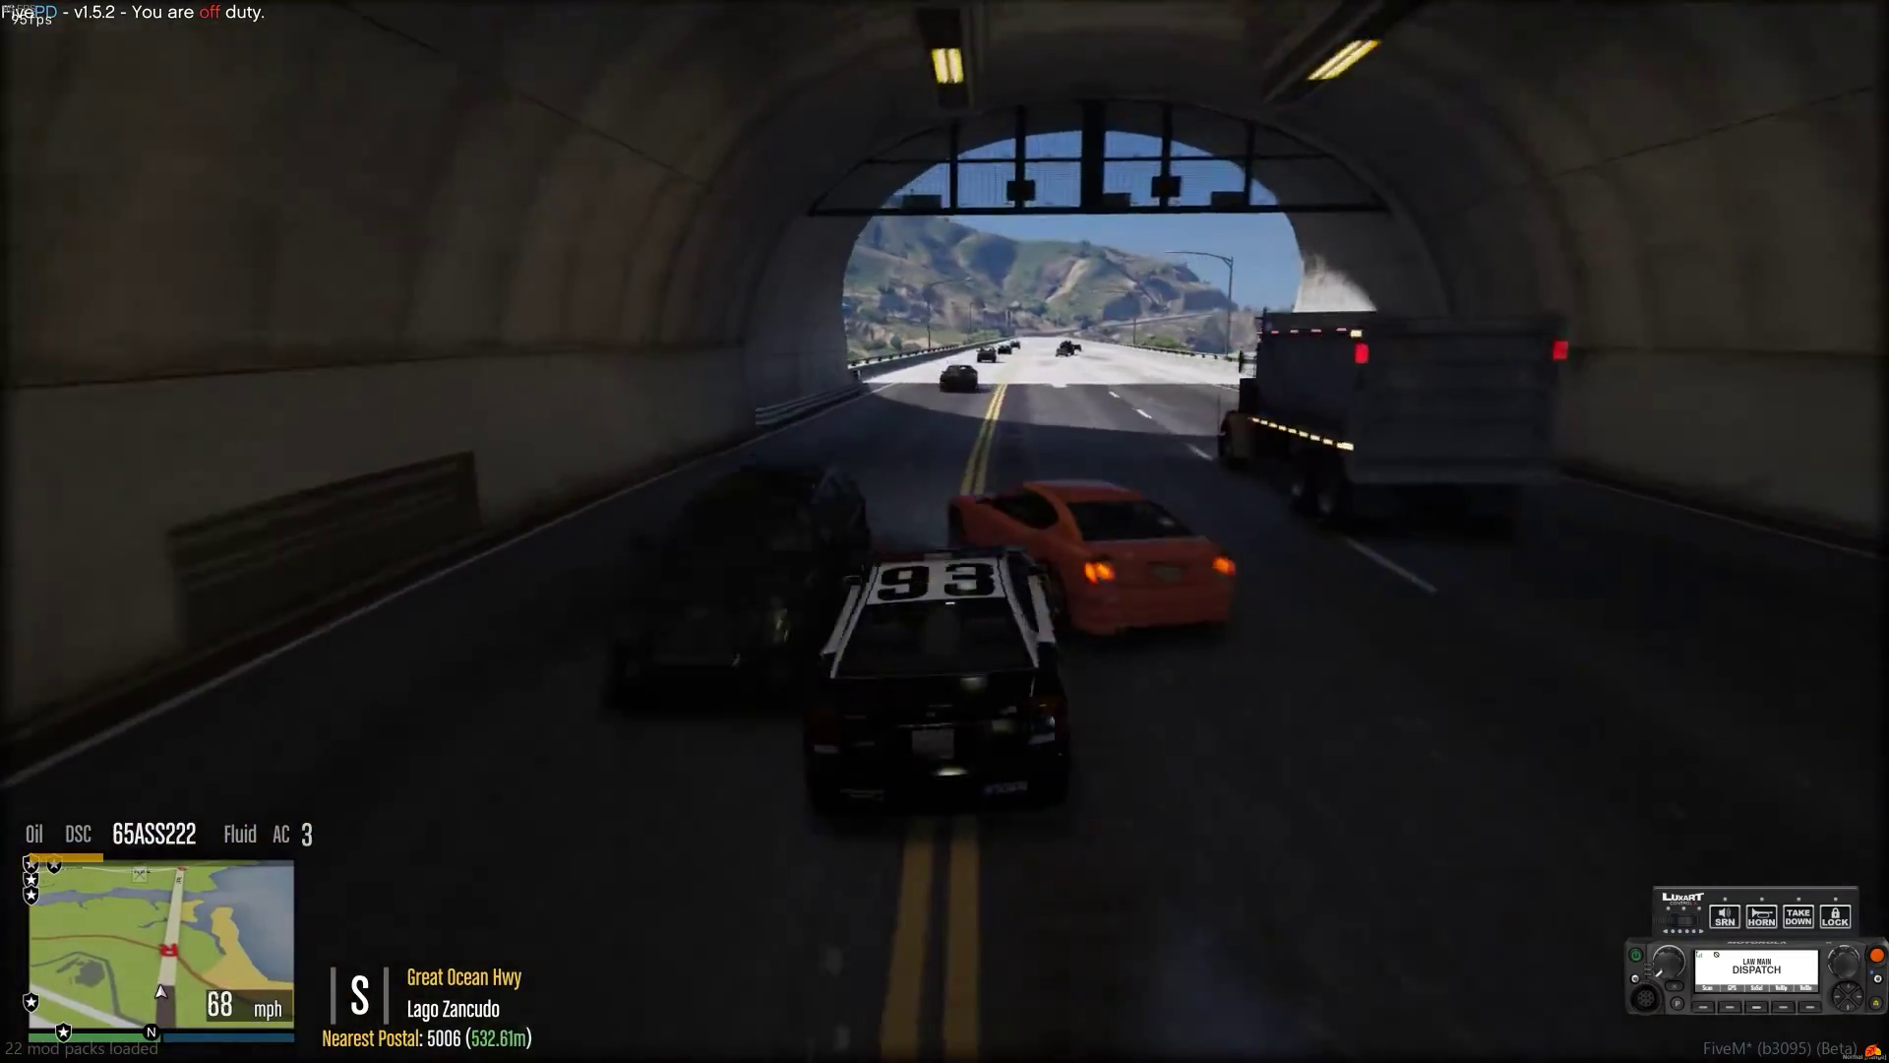
# - Brake hard with the handbrake at the tunnel exit and swing the cruiser around across the lanes
pyautogui.press('space')
pyautogui.press('a')
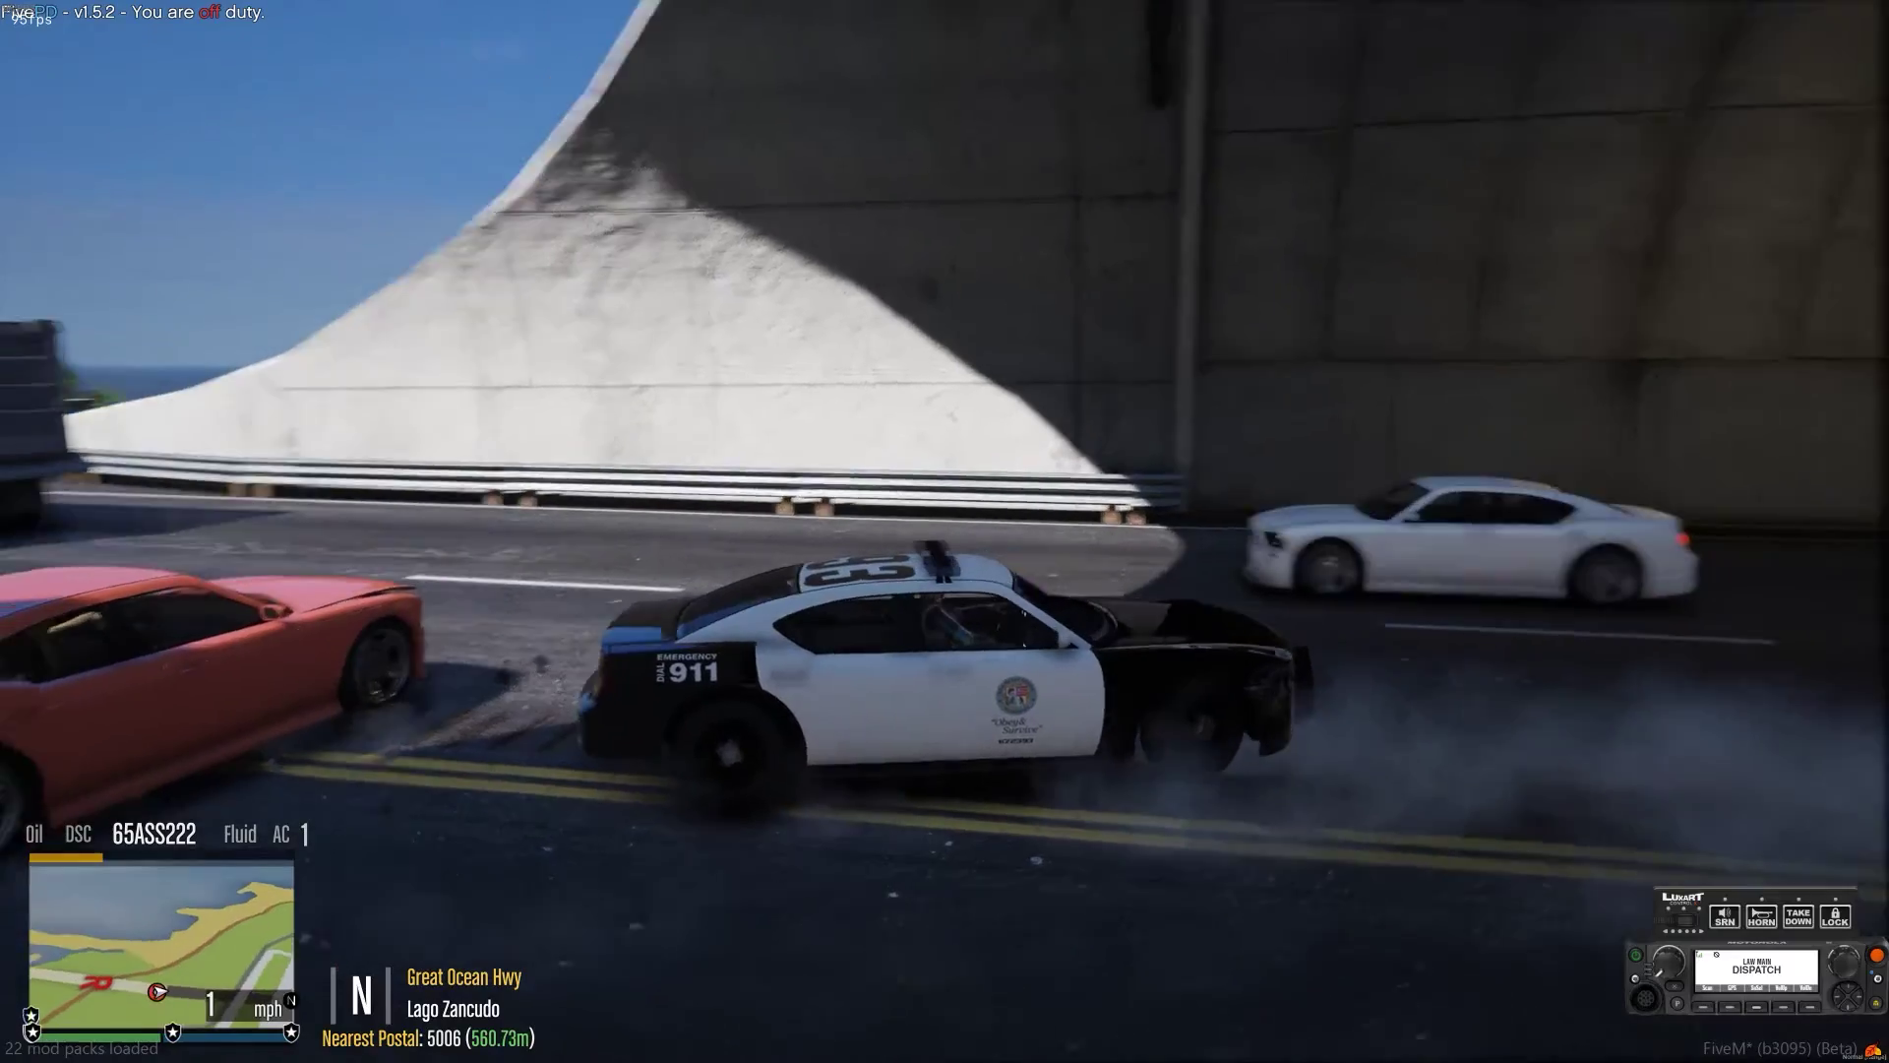
pyautogui.press('a')
pyautogui.press('w')
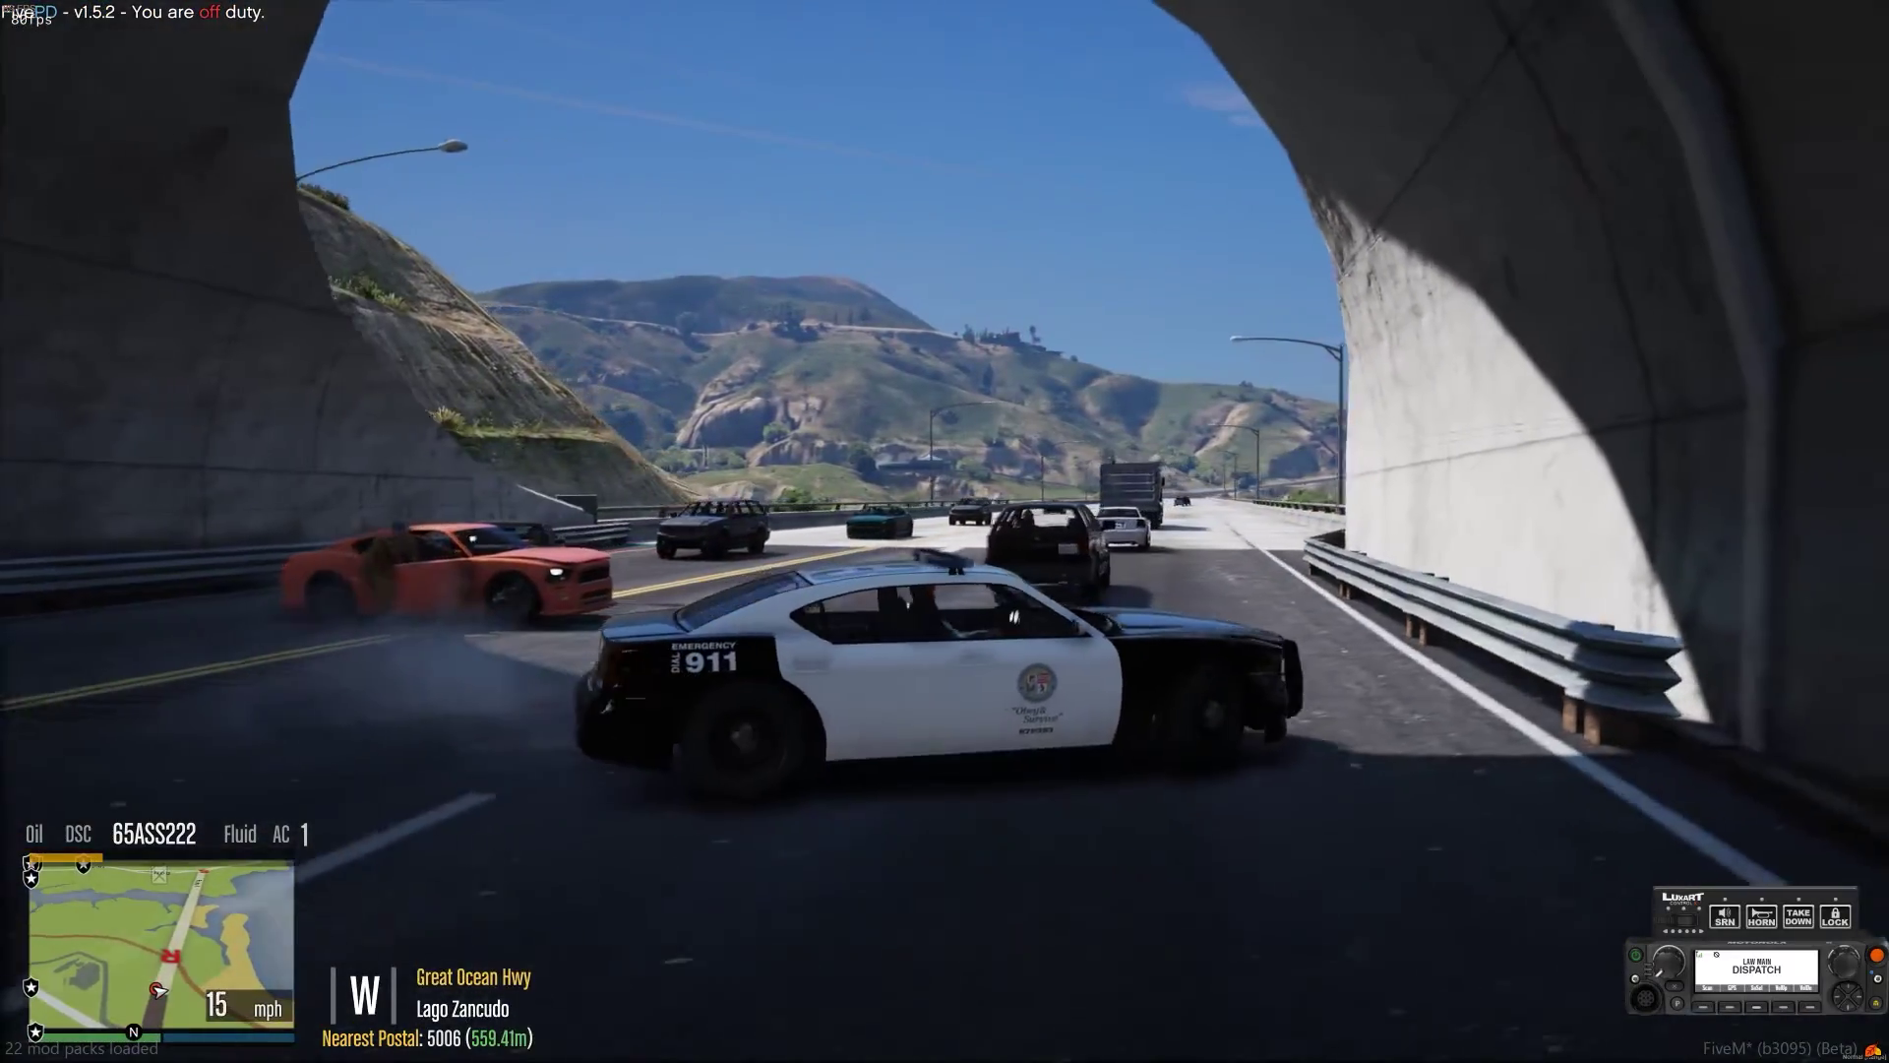